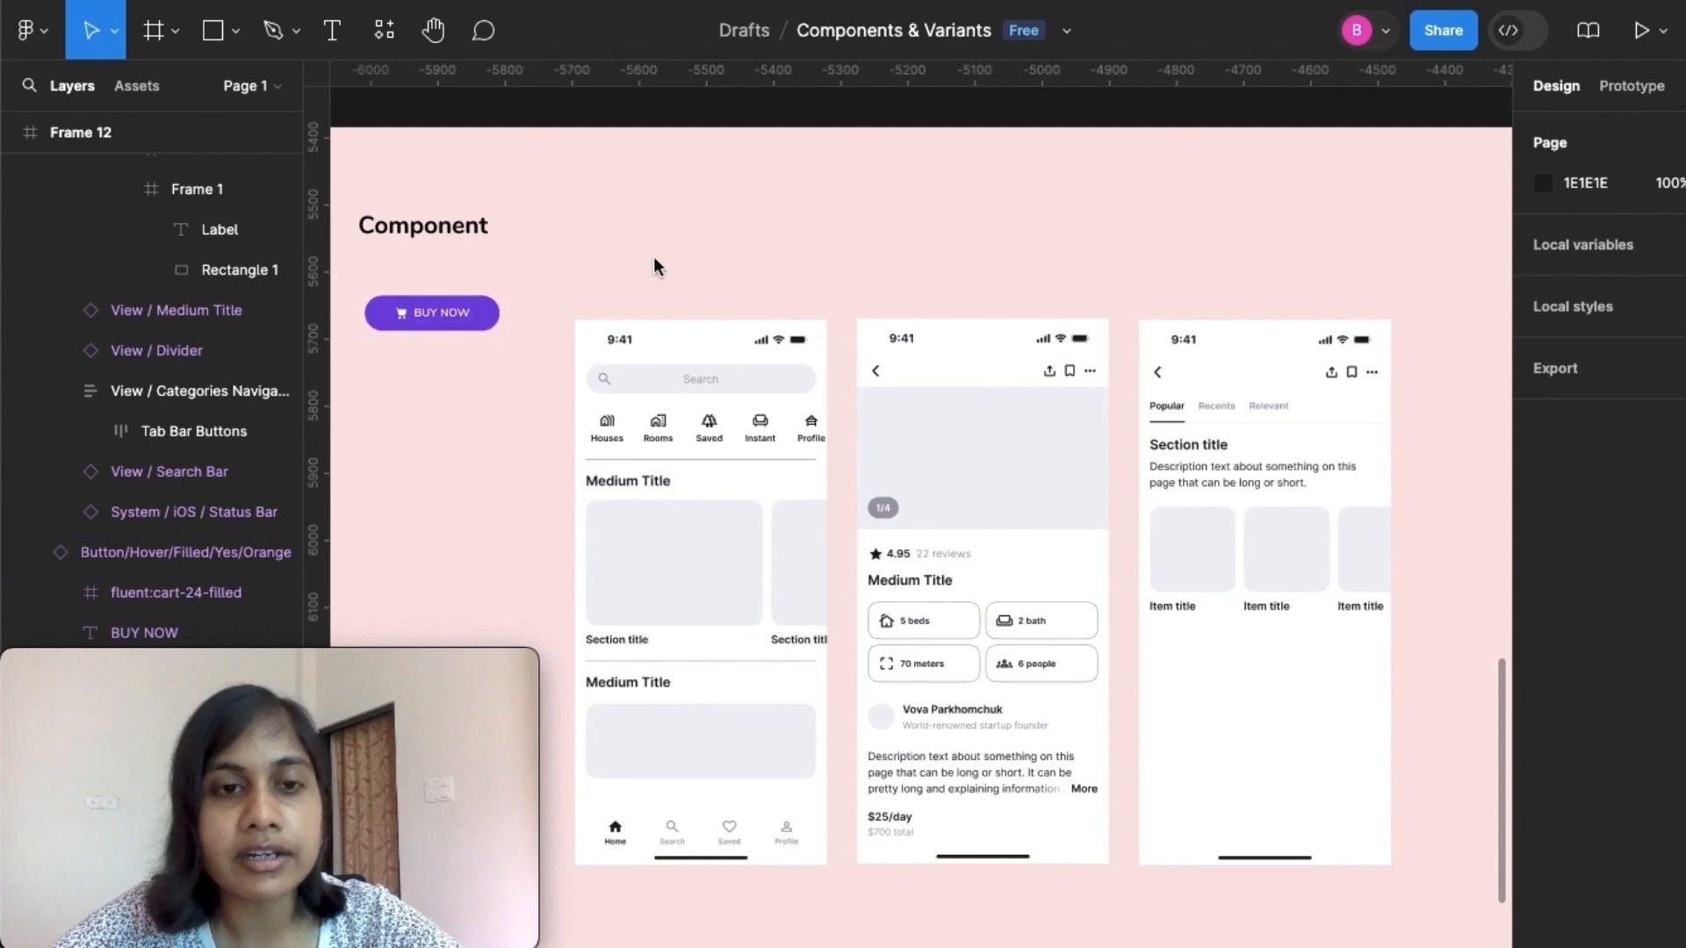
Look over the parent BUY NOW button and its child instances on the three mobile screens in Frame 13
scroll(651, 263, down, 3)
scroll(654, 265, right, 10)
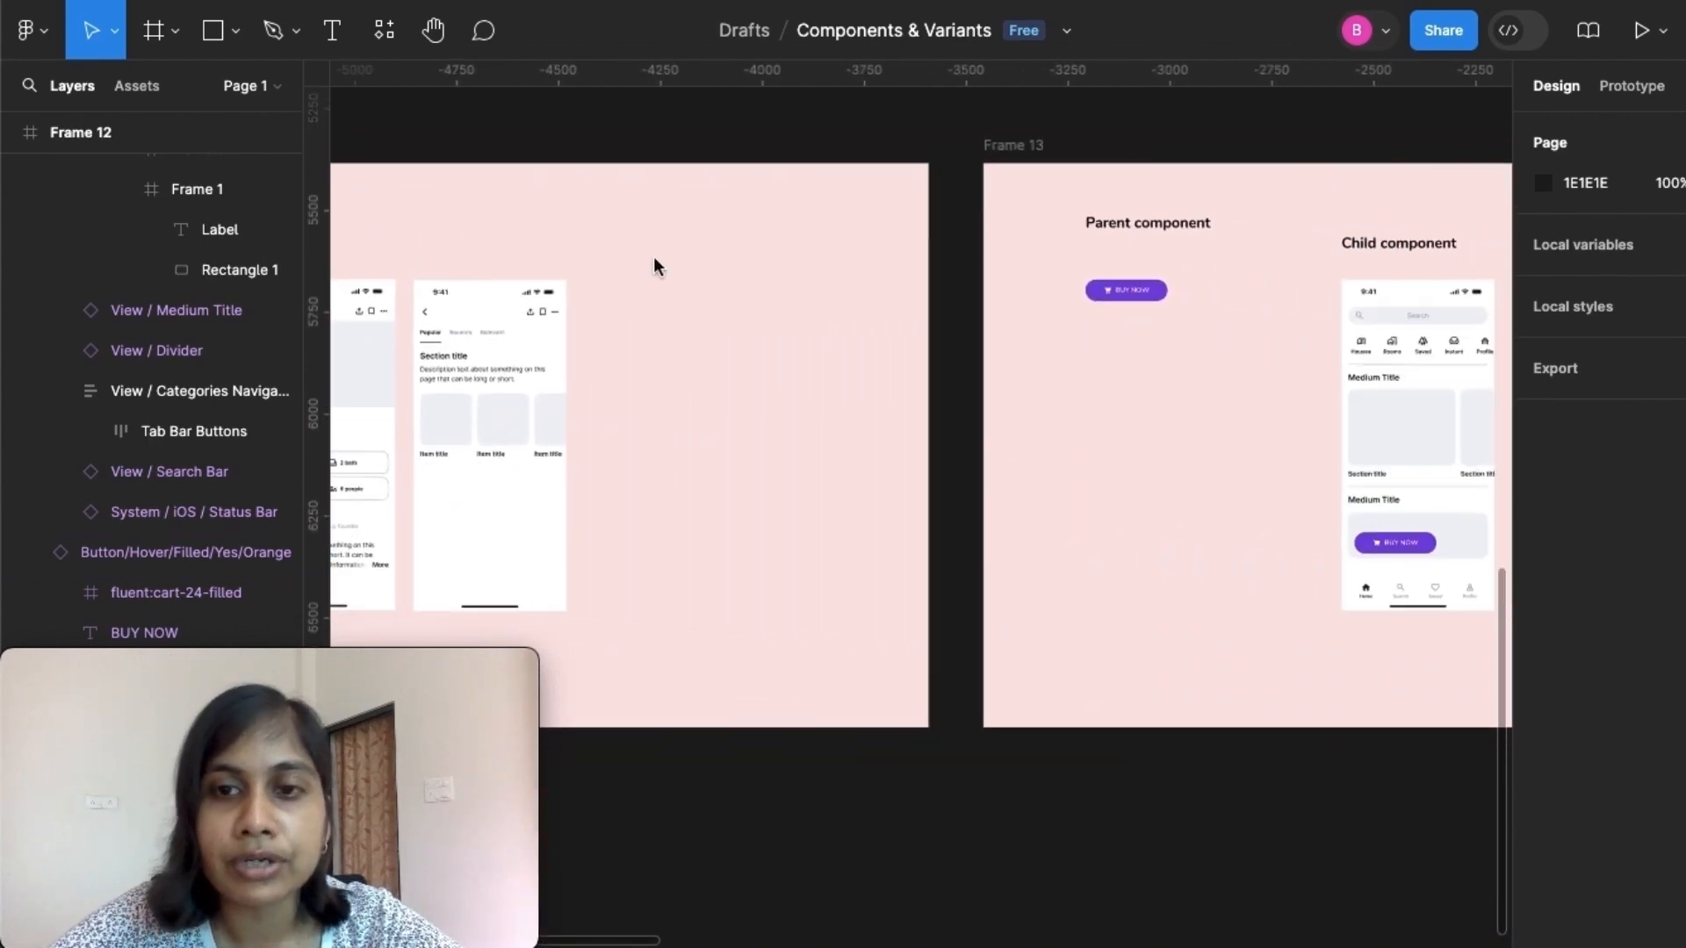
scroll(654, 266, up, 5)
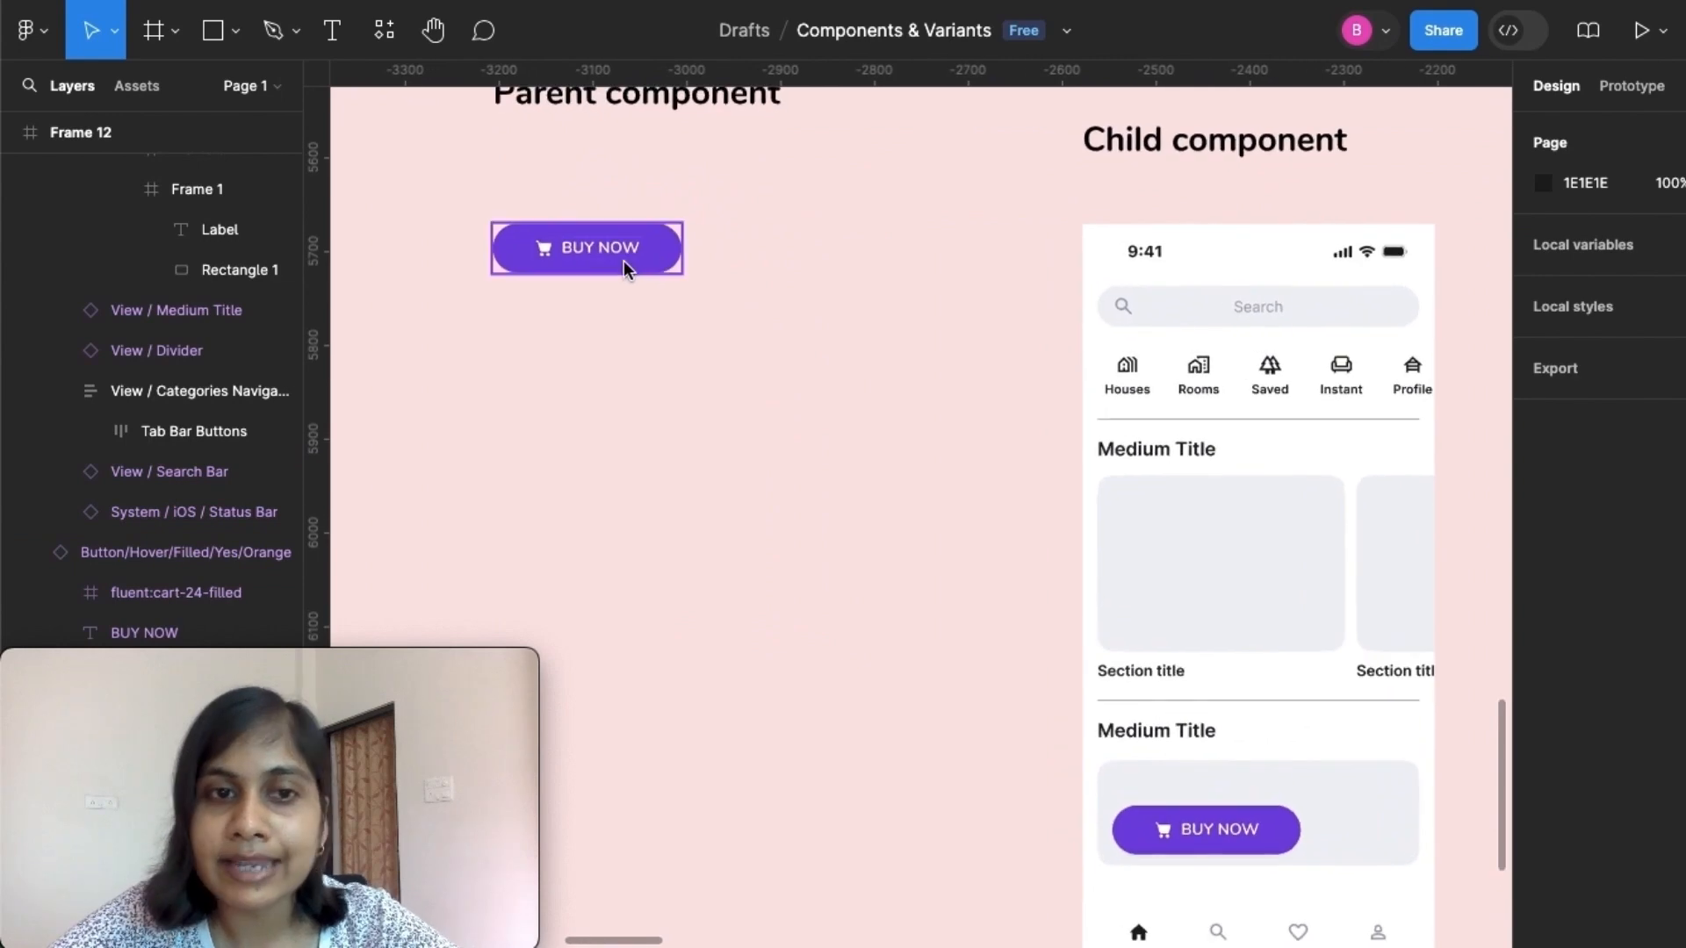
scroll(865, 556, down, 3)
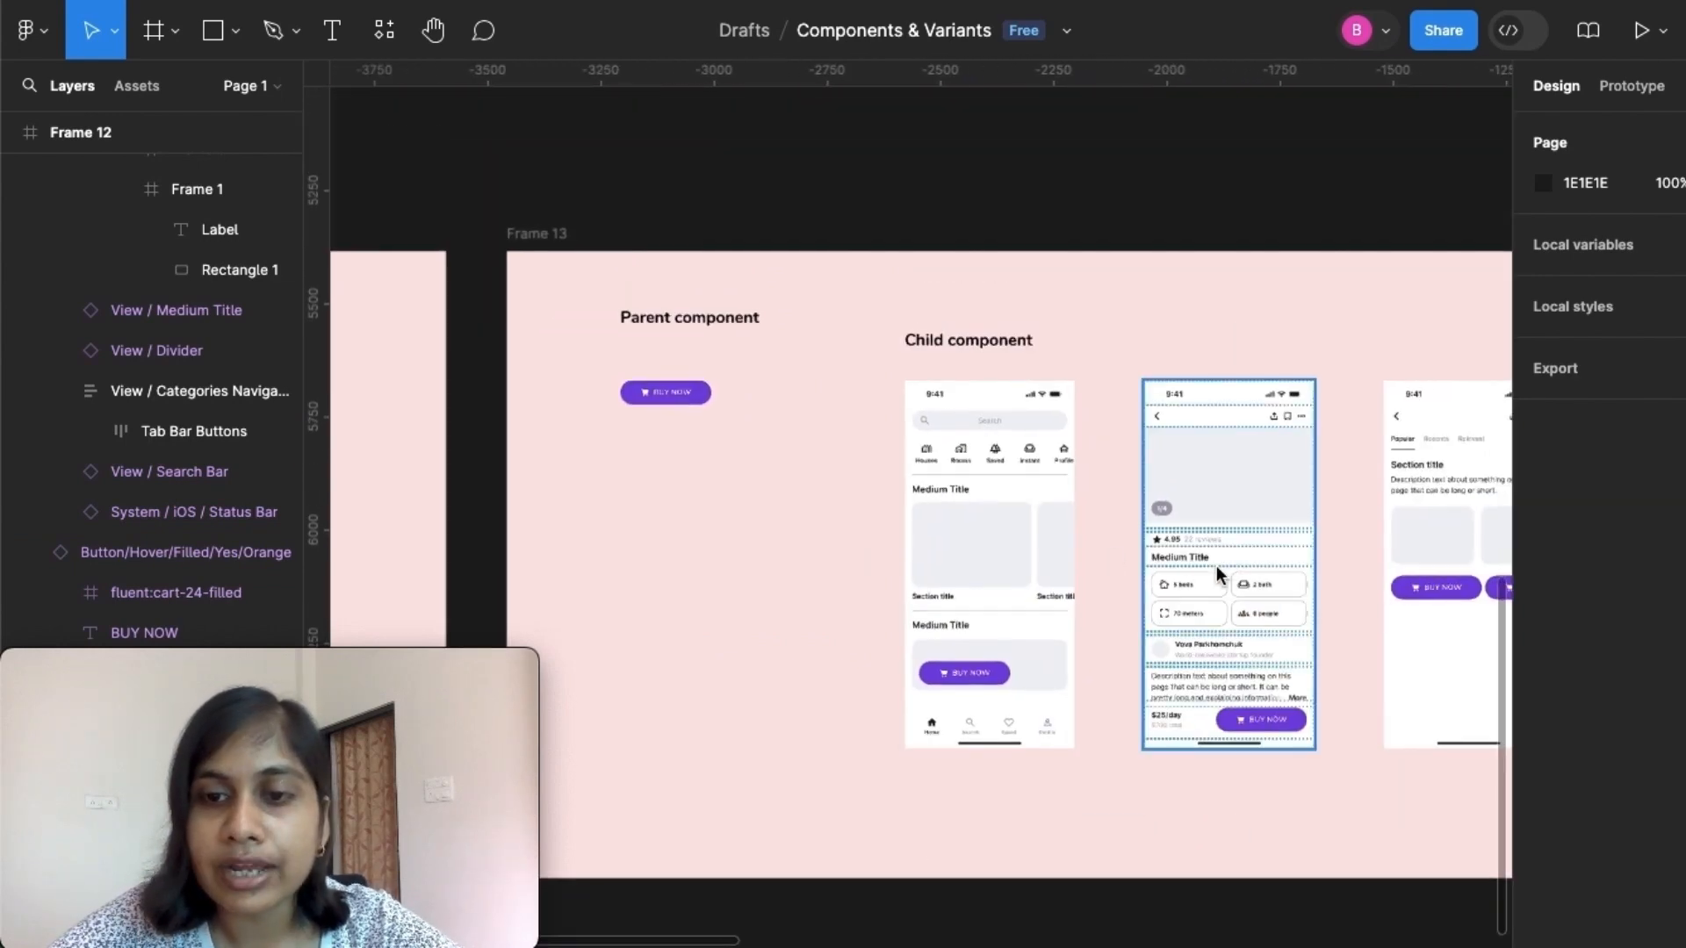
scroll(1221, 573, right, 3)
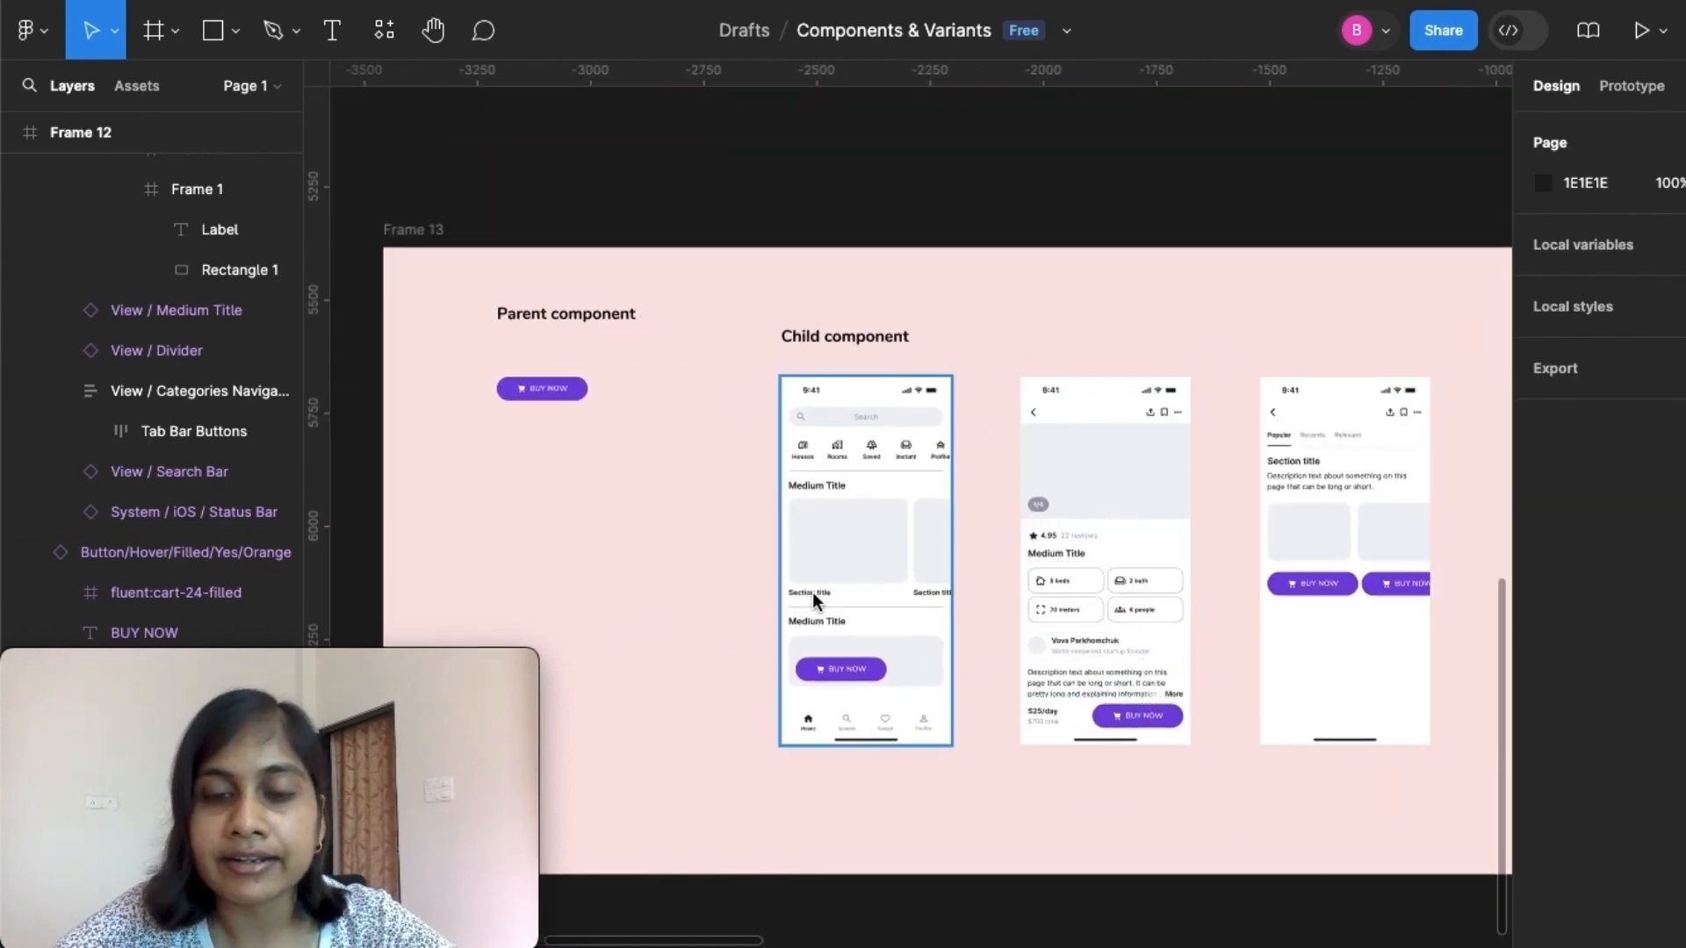
scroll(813, 600, up, 3)
scroll(814, 593, left, 3)
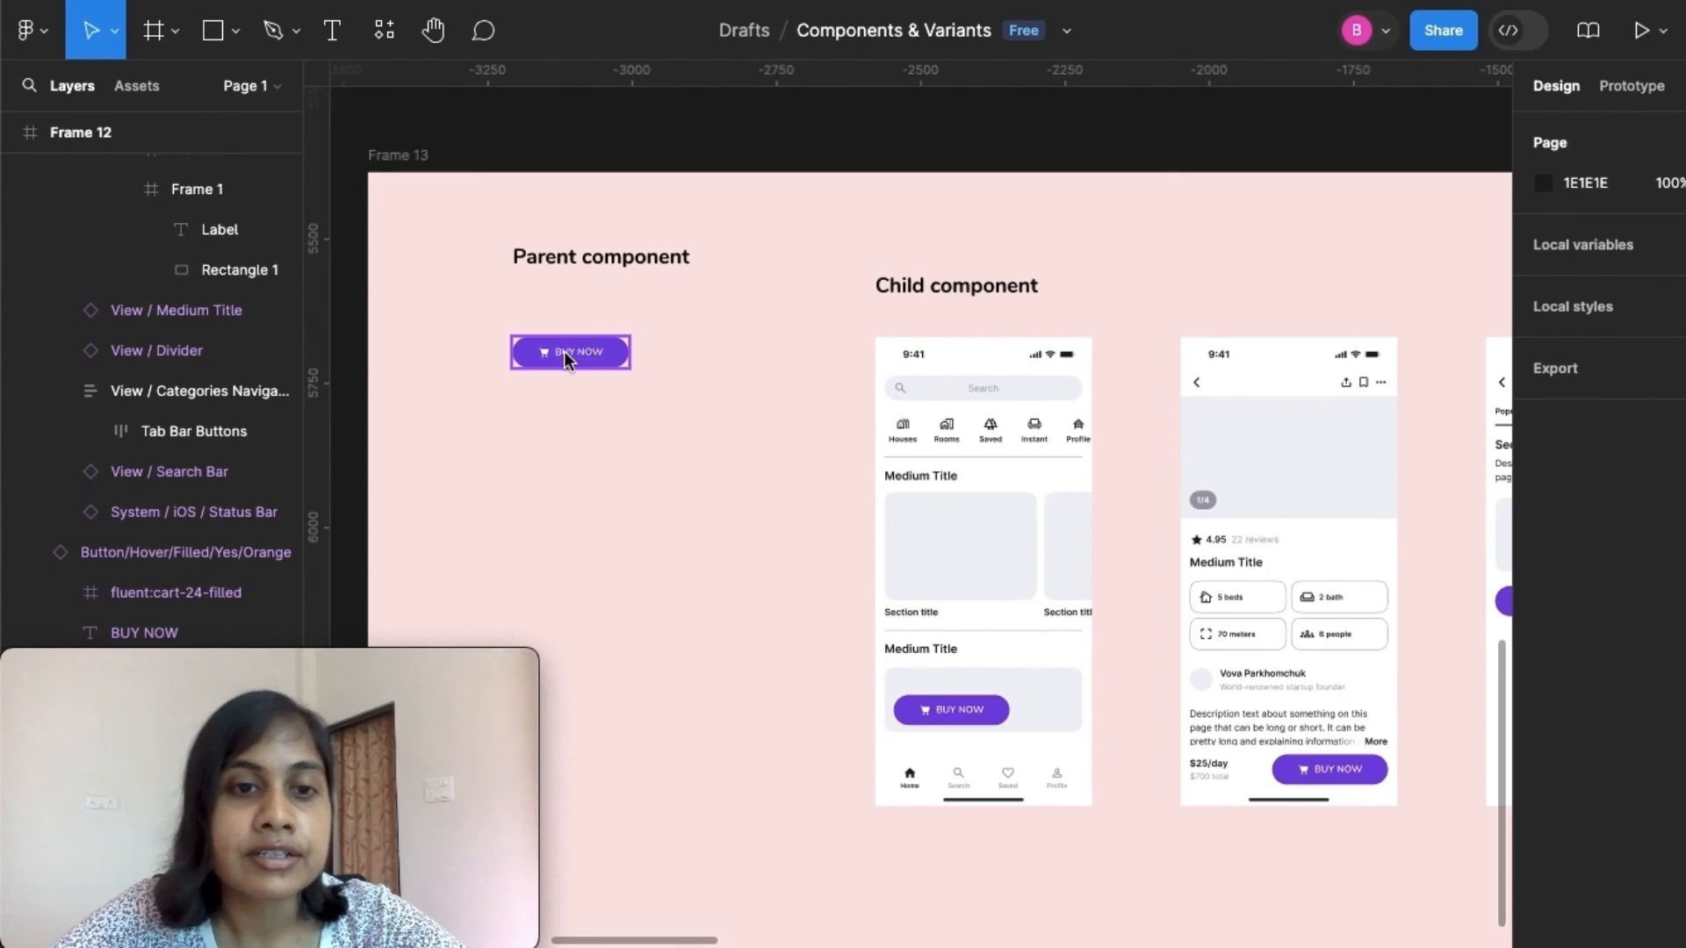
Replace the label of the parent BUY NOW button with "Add to Cart"
scroll(580, 352, up, 4)
click(625, 359)
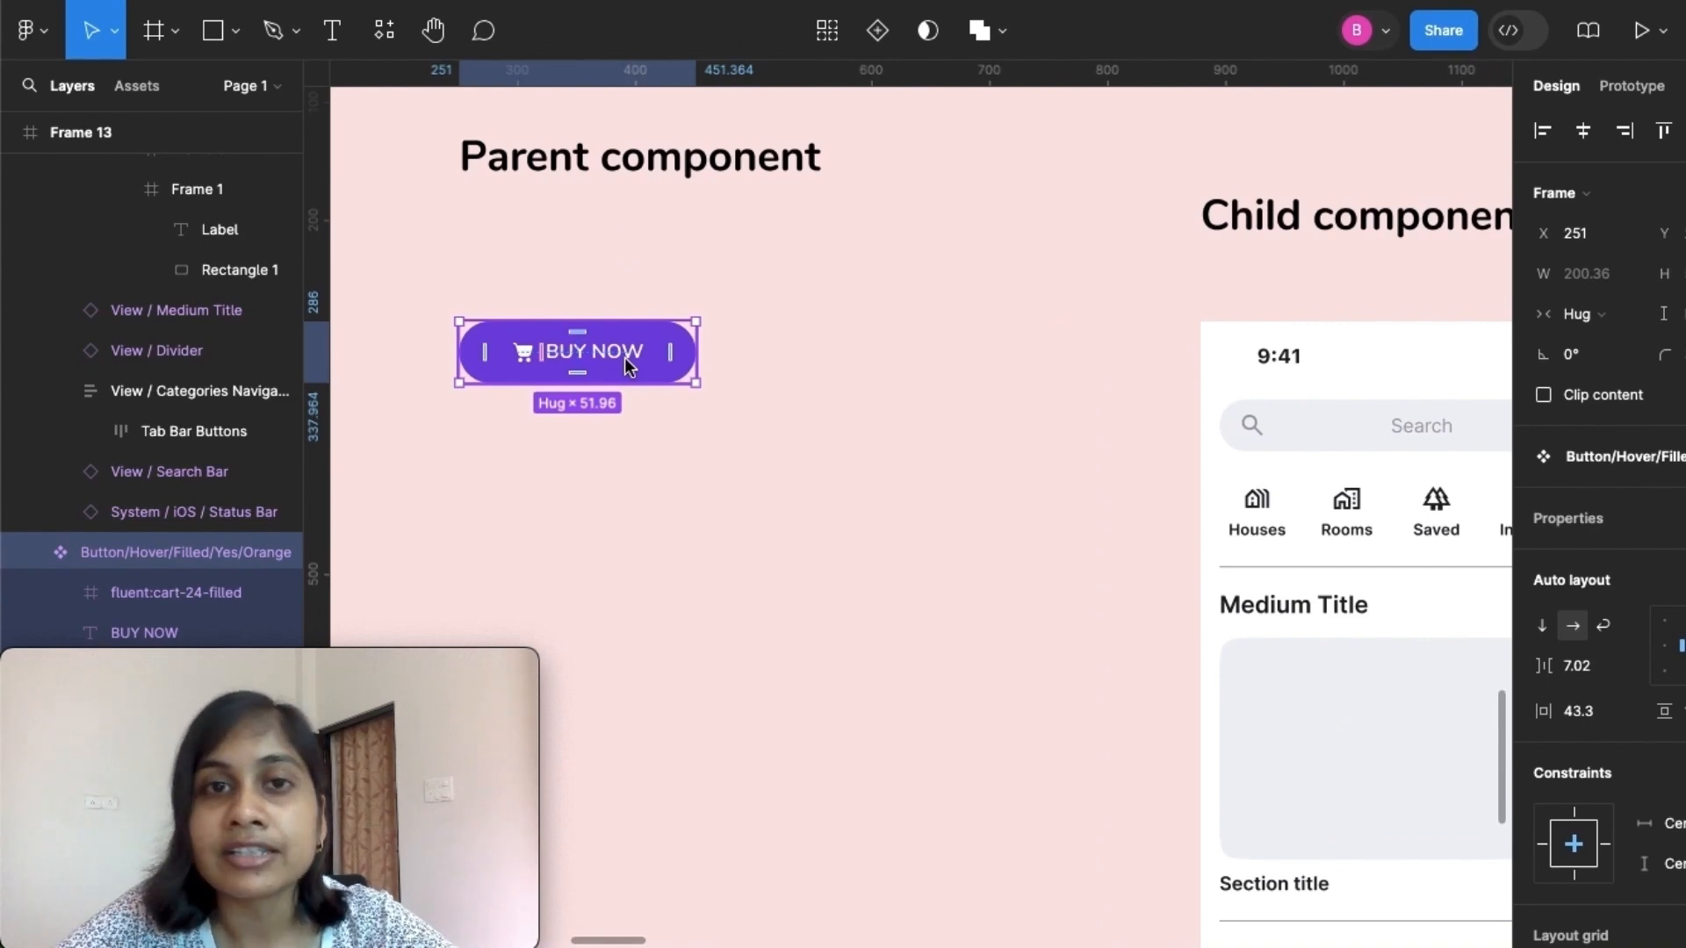
scroll(561, 520, down, 5)
double_click(593, 442)
key(BackSpace)
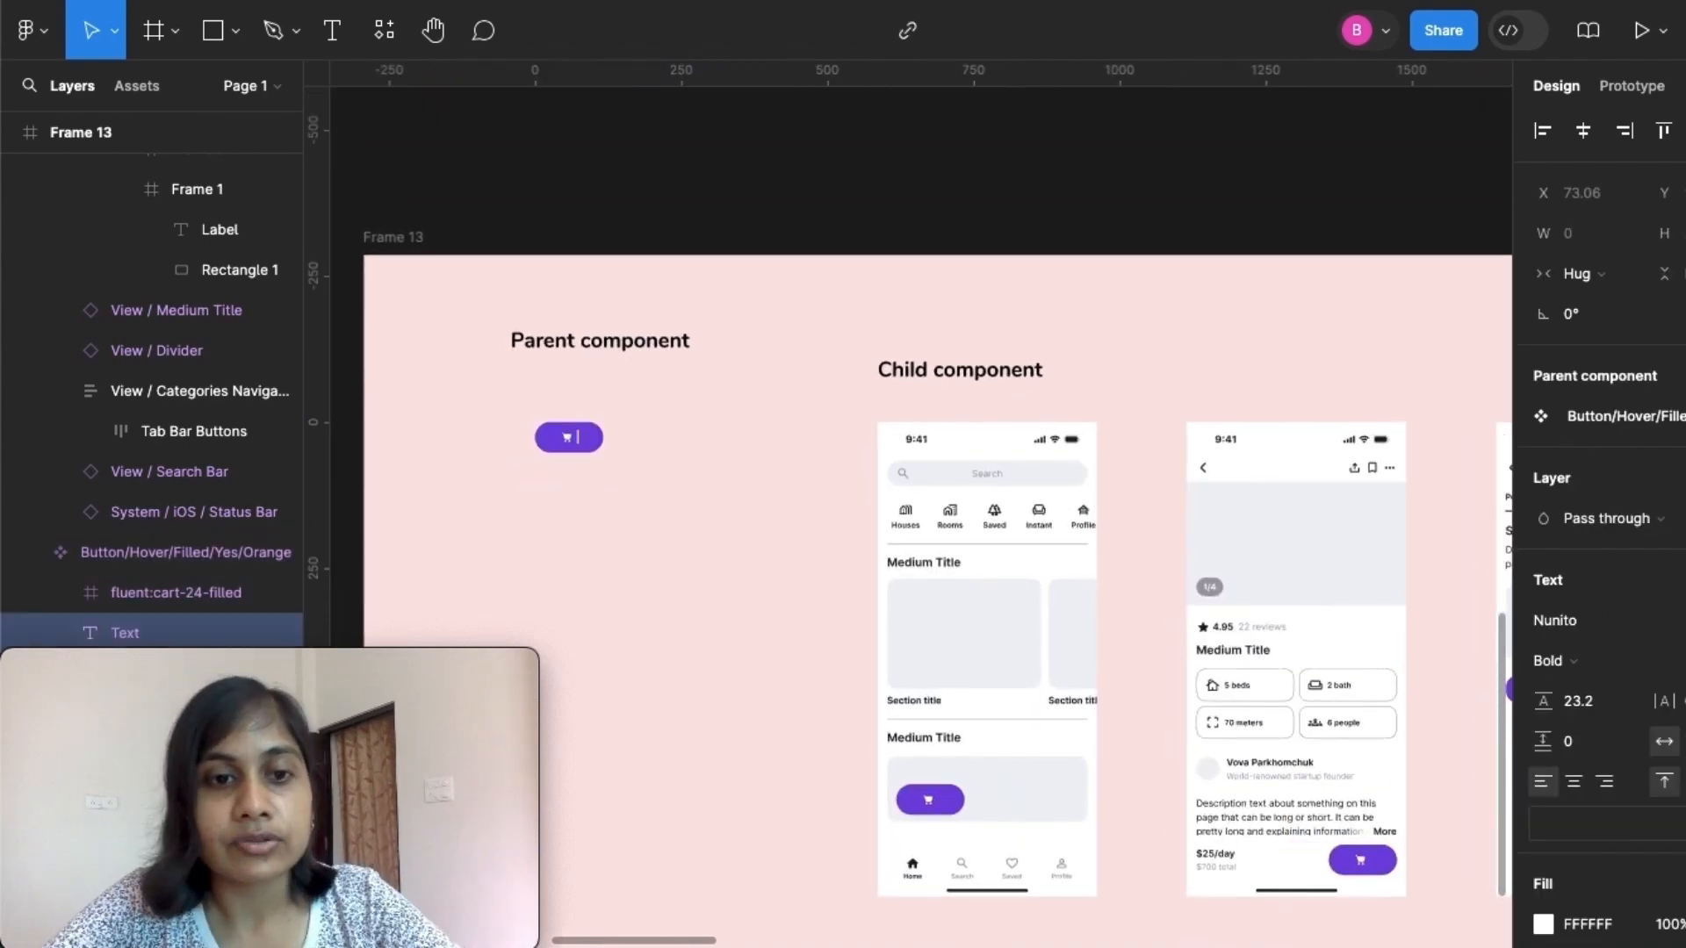
text(A)
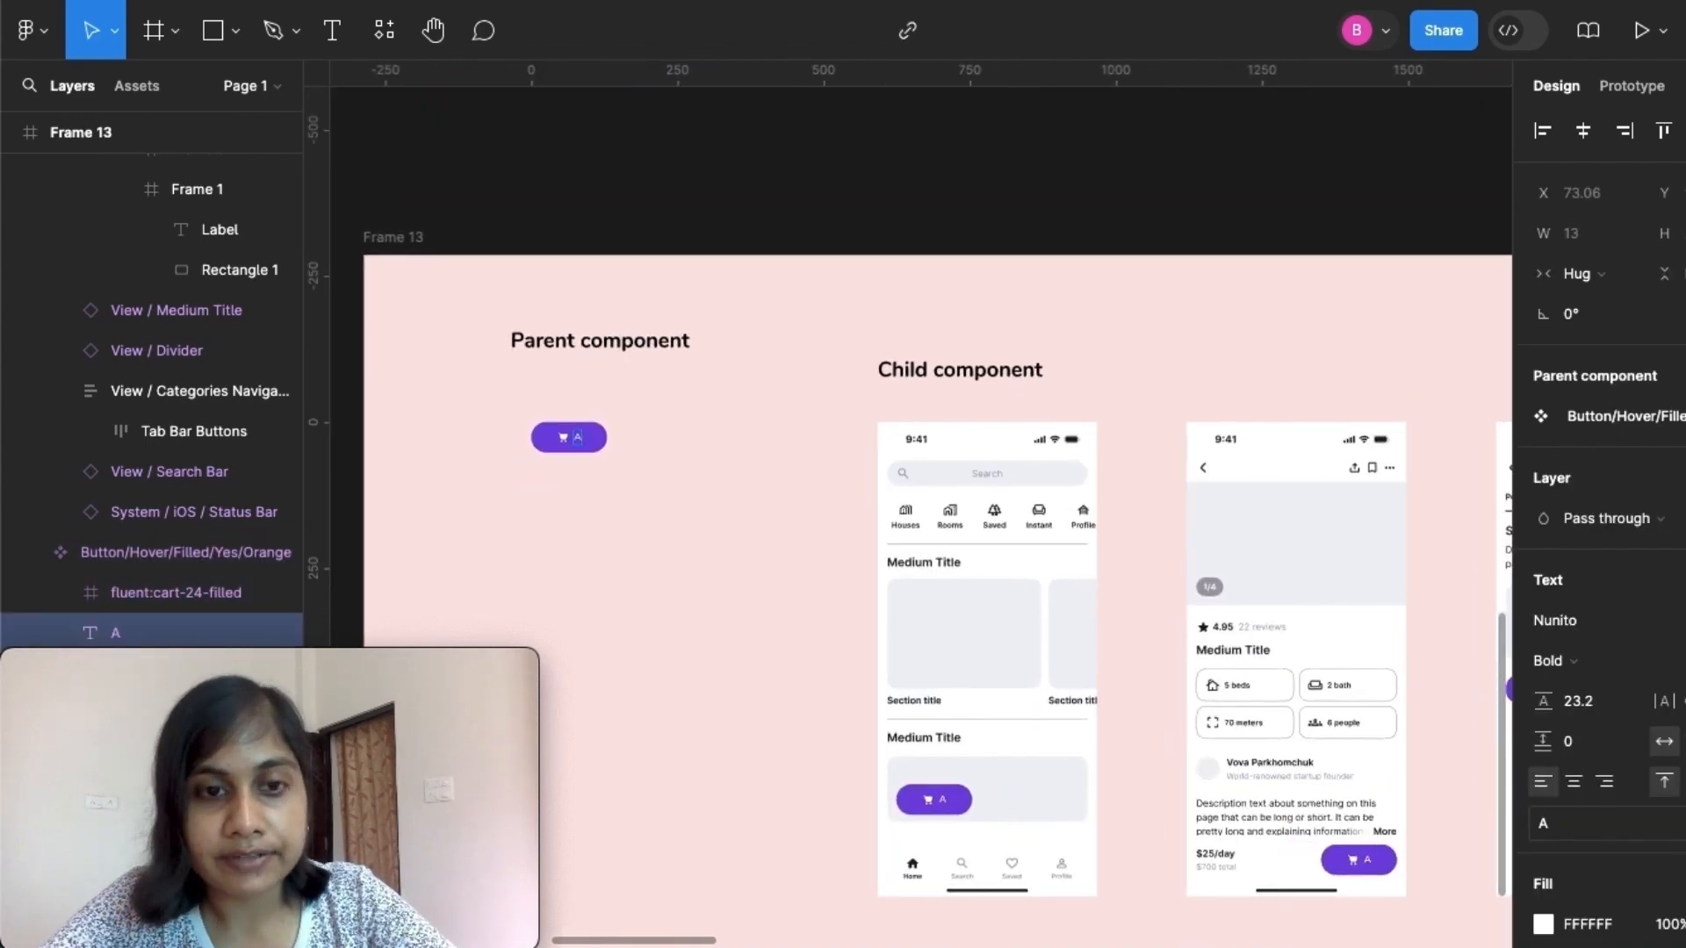
text(dd to Cart)
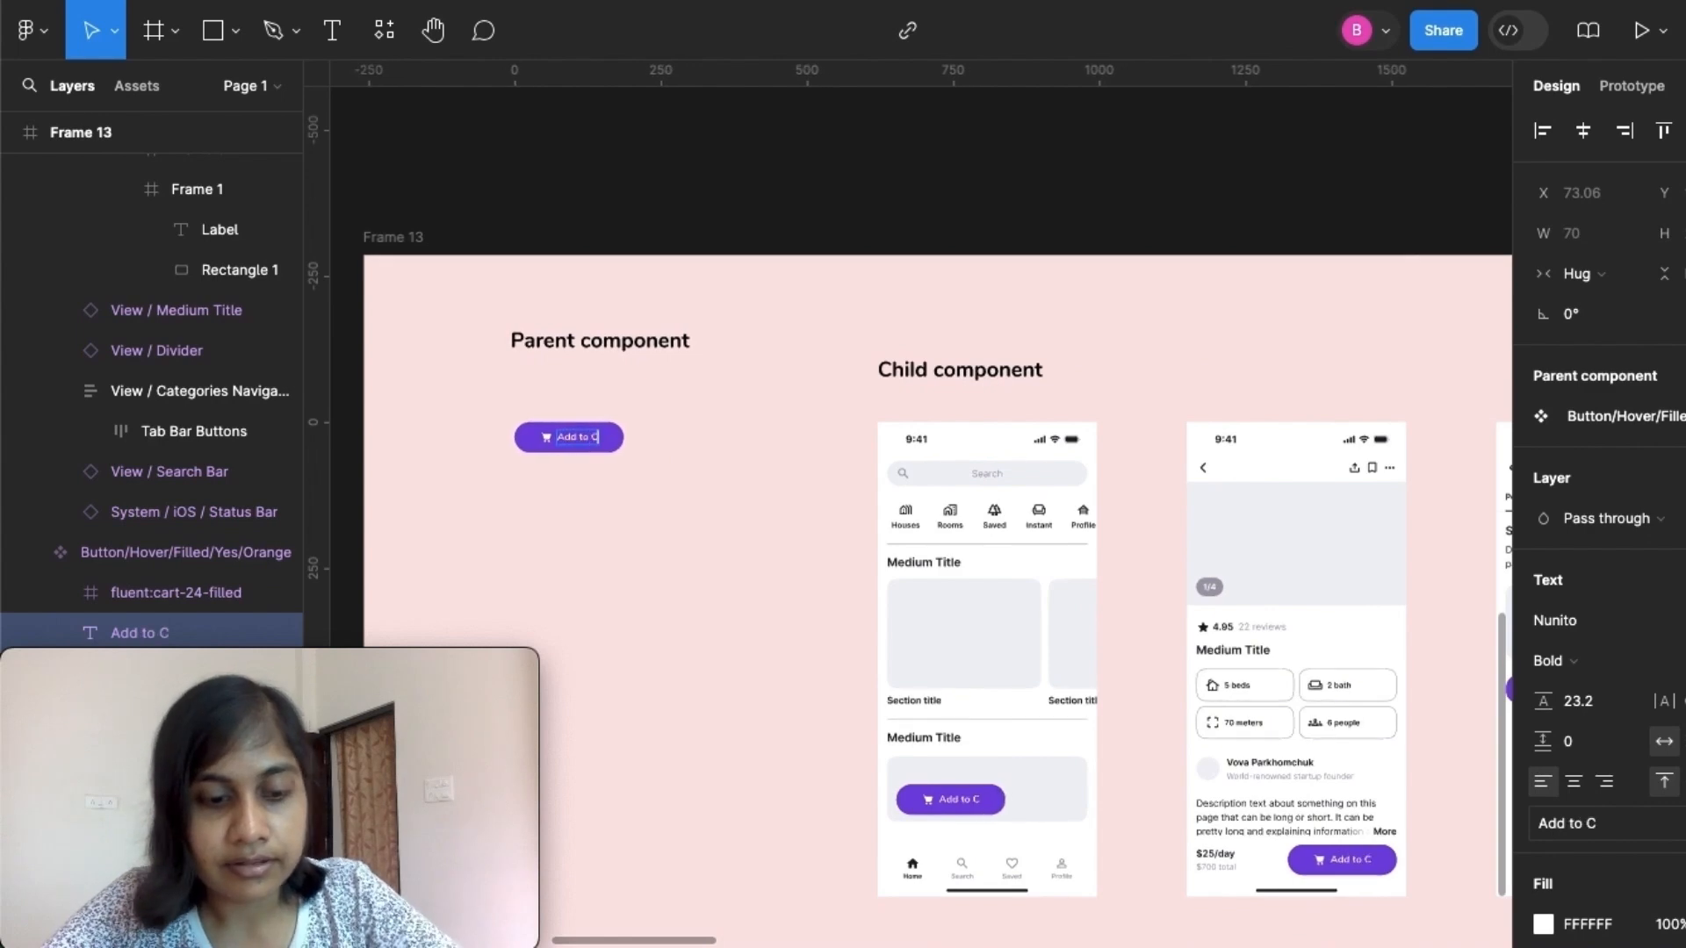
key(Escape)
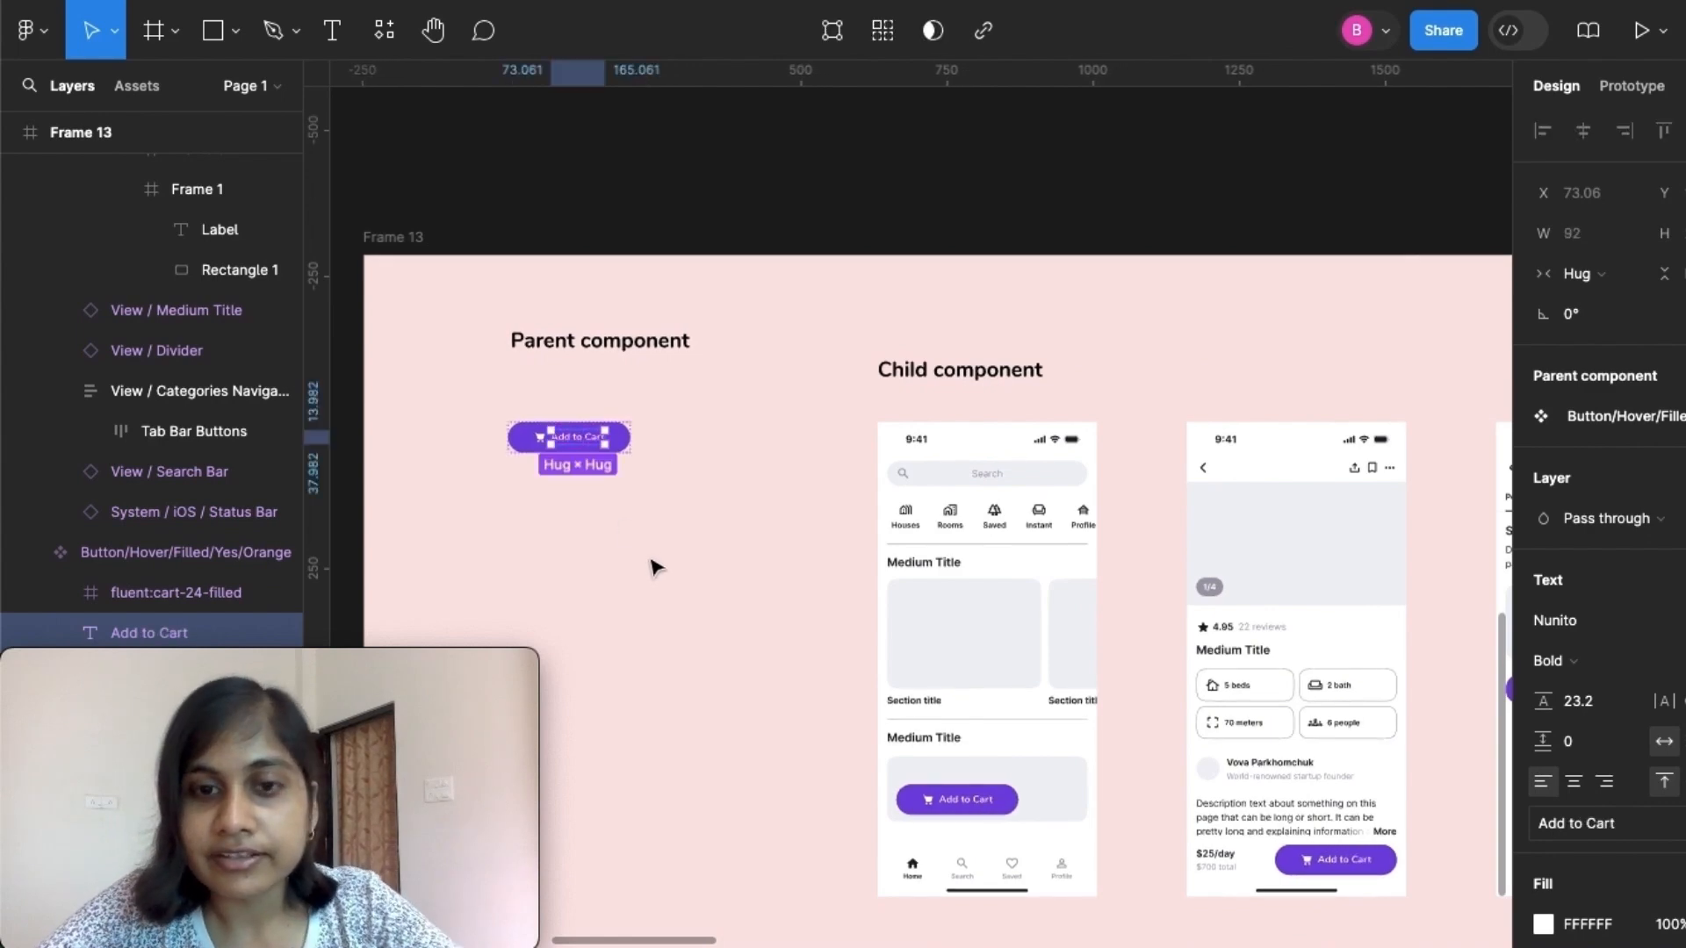
key(Escape)
Examine the button instances on the three child screens and compare their labels with the parent component
scroll(654, 566, up, 3)
scroll(657, 565, right, 2)
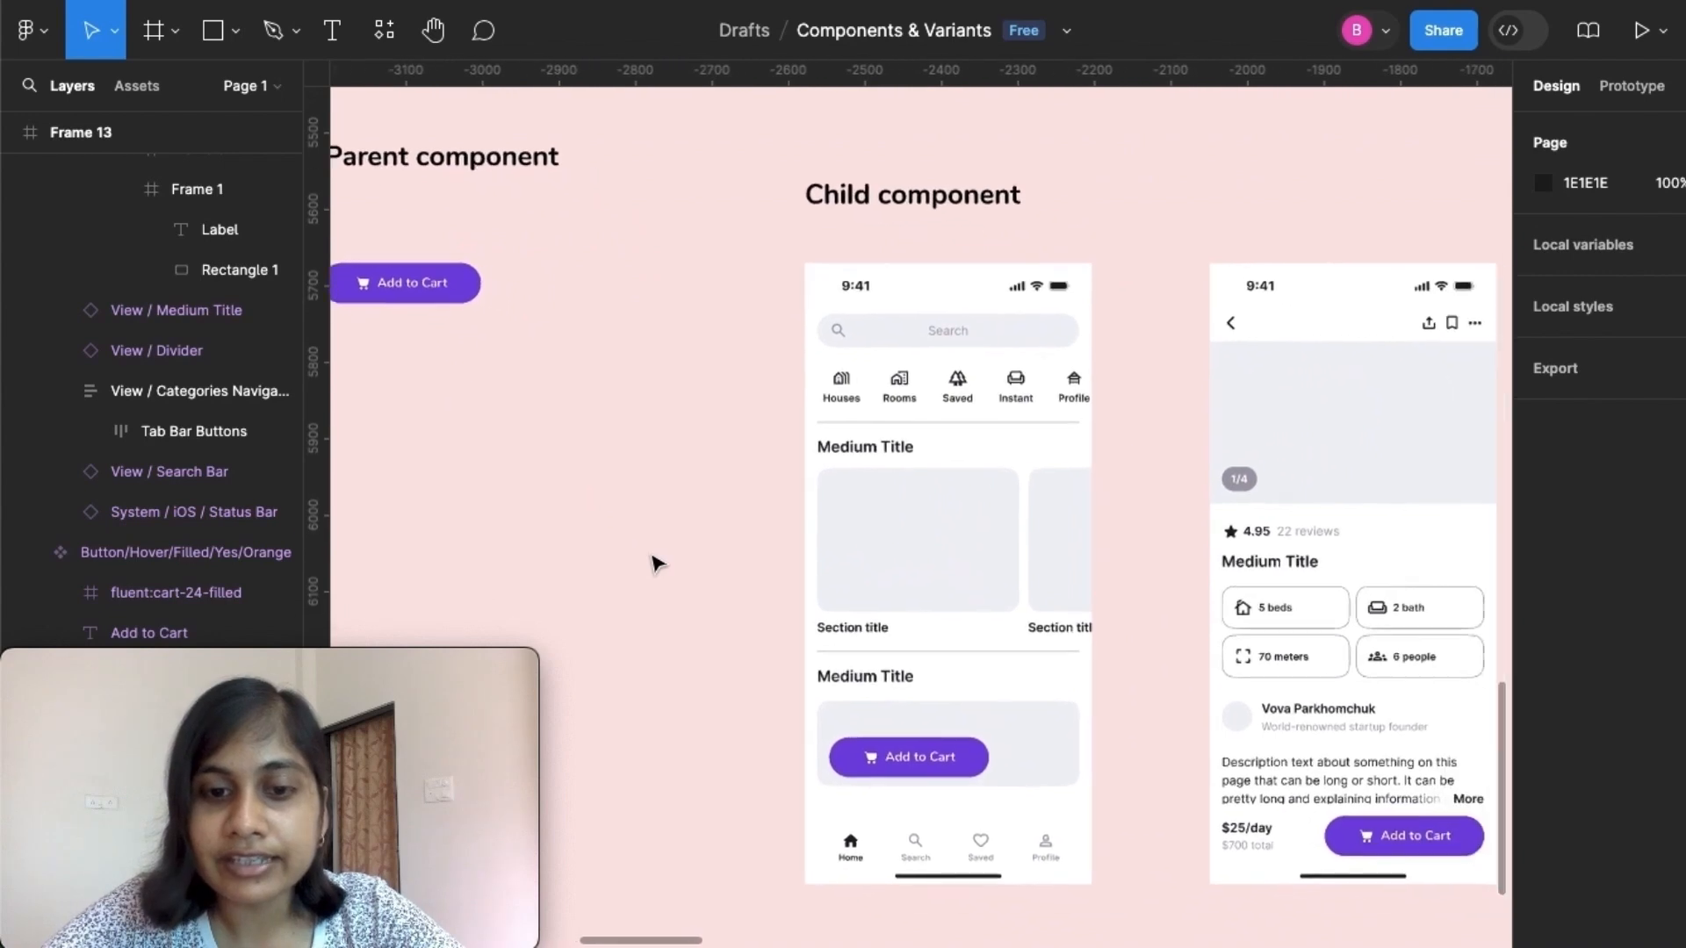
scroll(657, 564, down, 2)
scroll(954, 576, right, 2)
scroll(954, 576, right, 1)
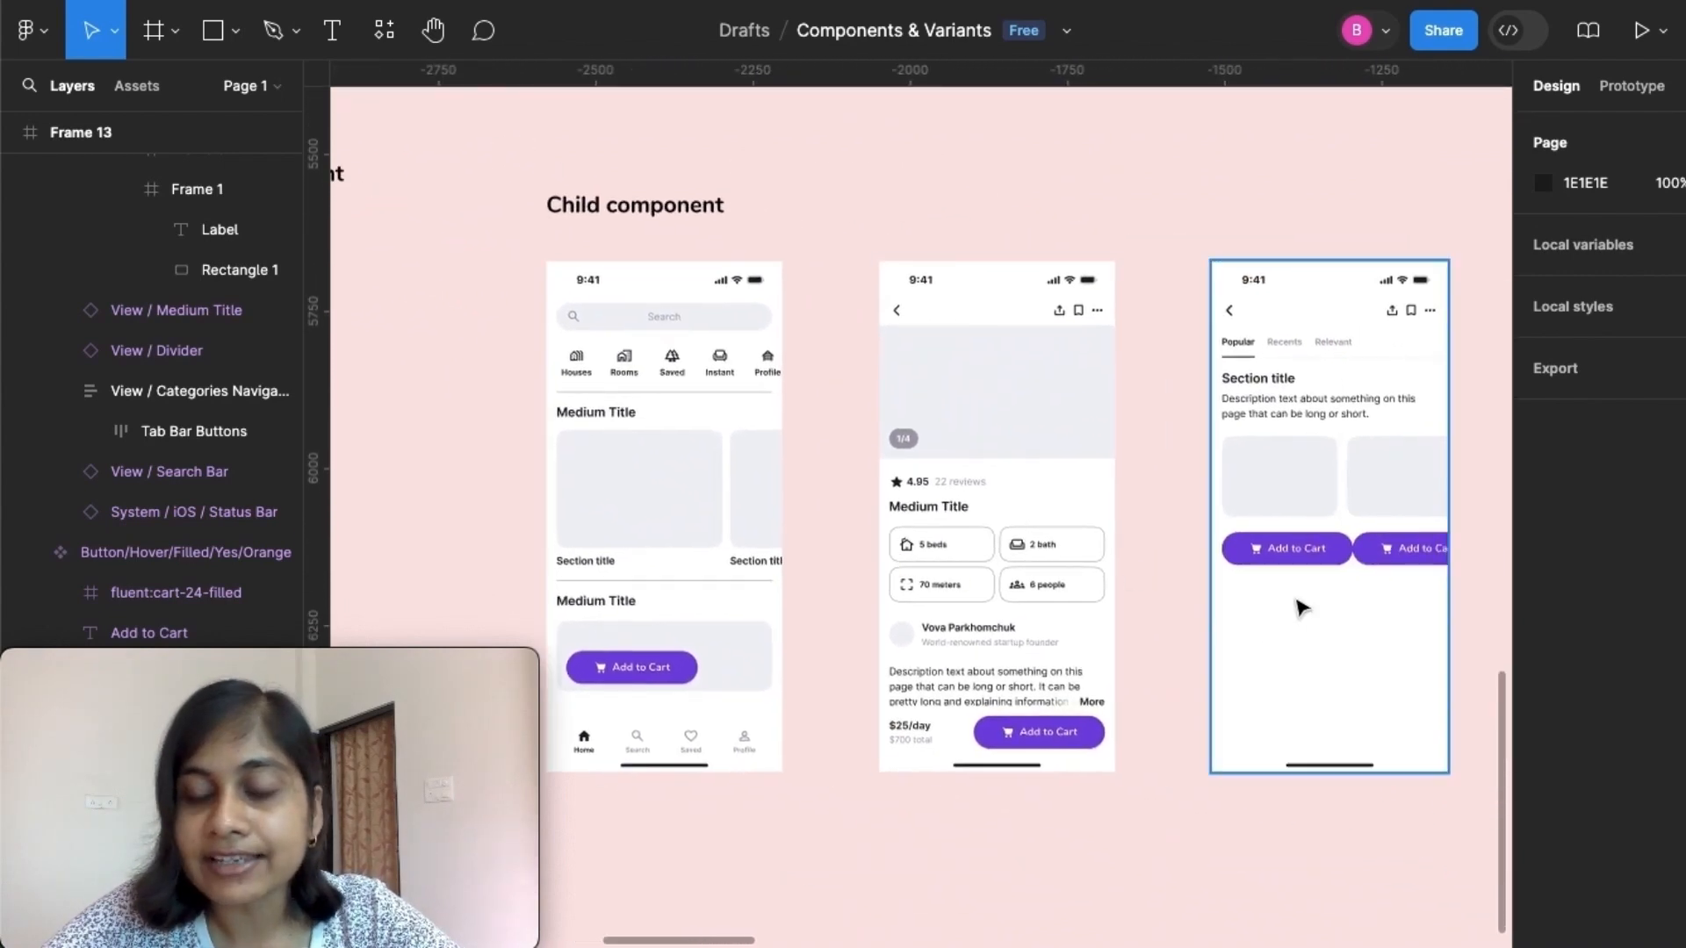
scroll(671, 530, left, 5)
scroll(670, 530, up, 1)
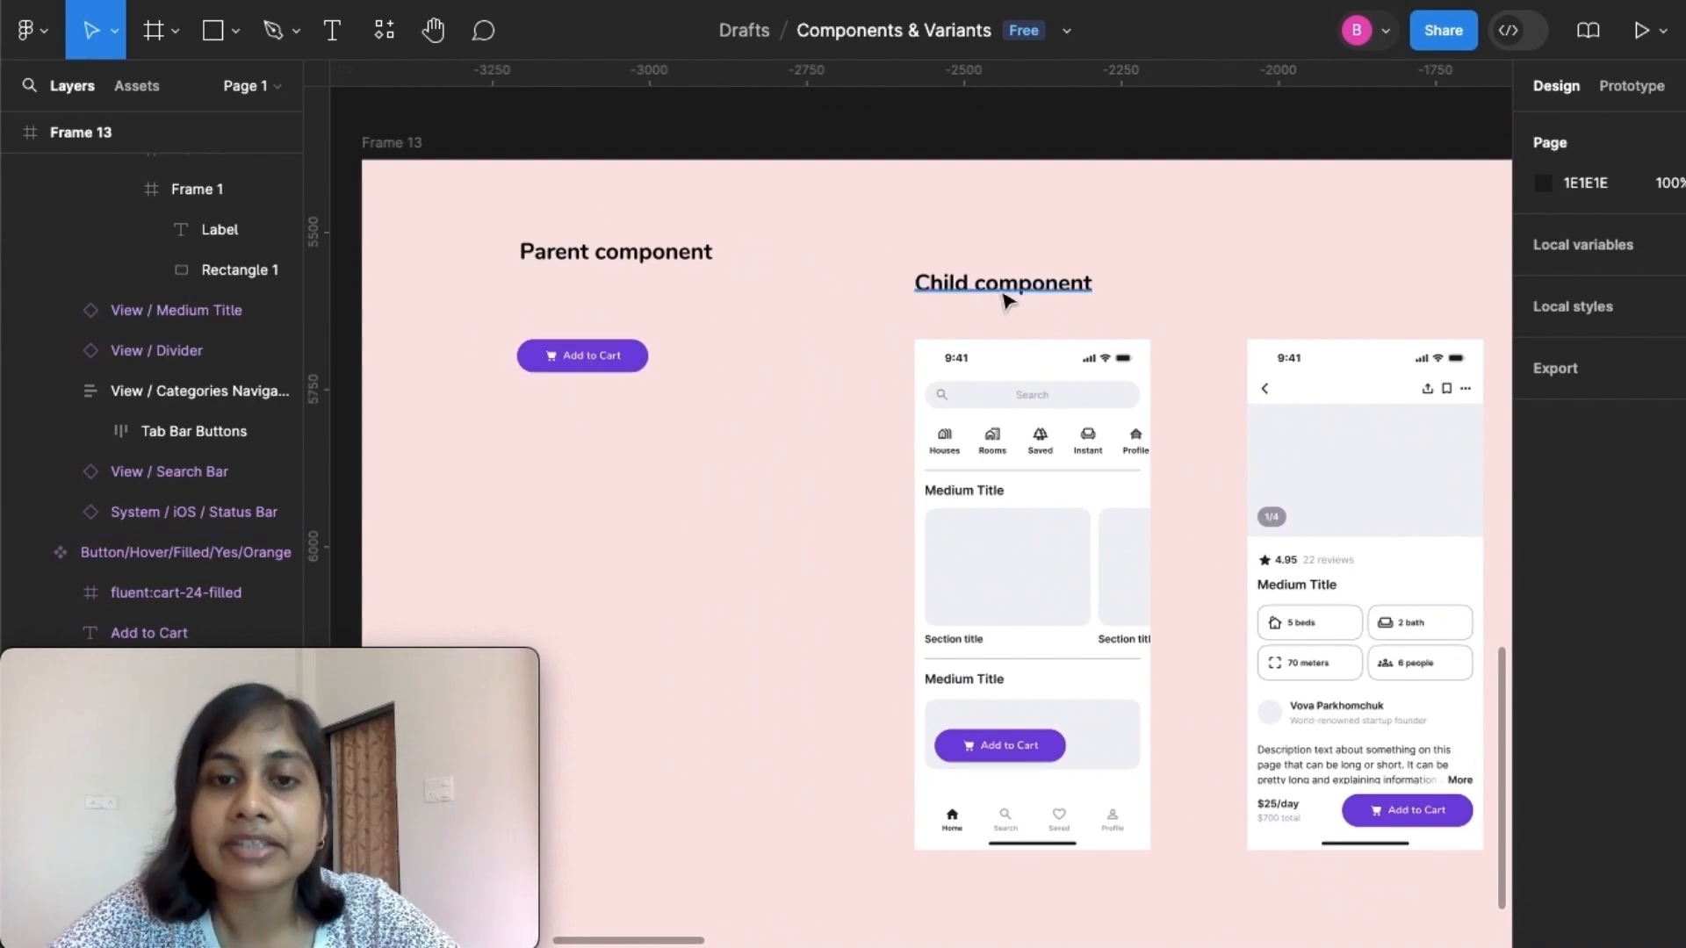
scroll(1009, 308, right, 3)
scroll(1009, 308, down, 1)
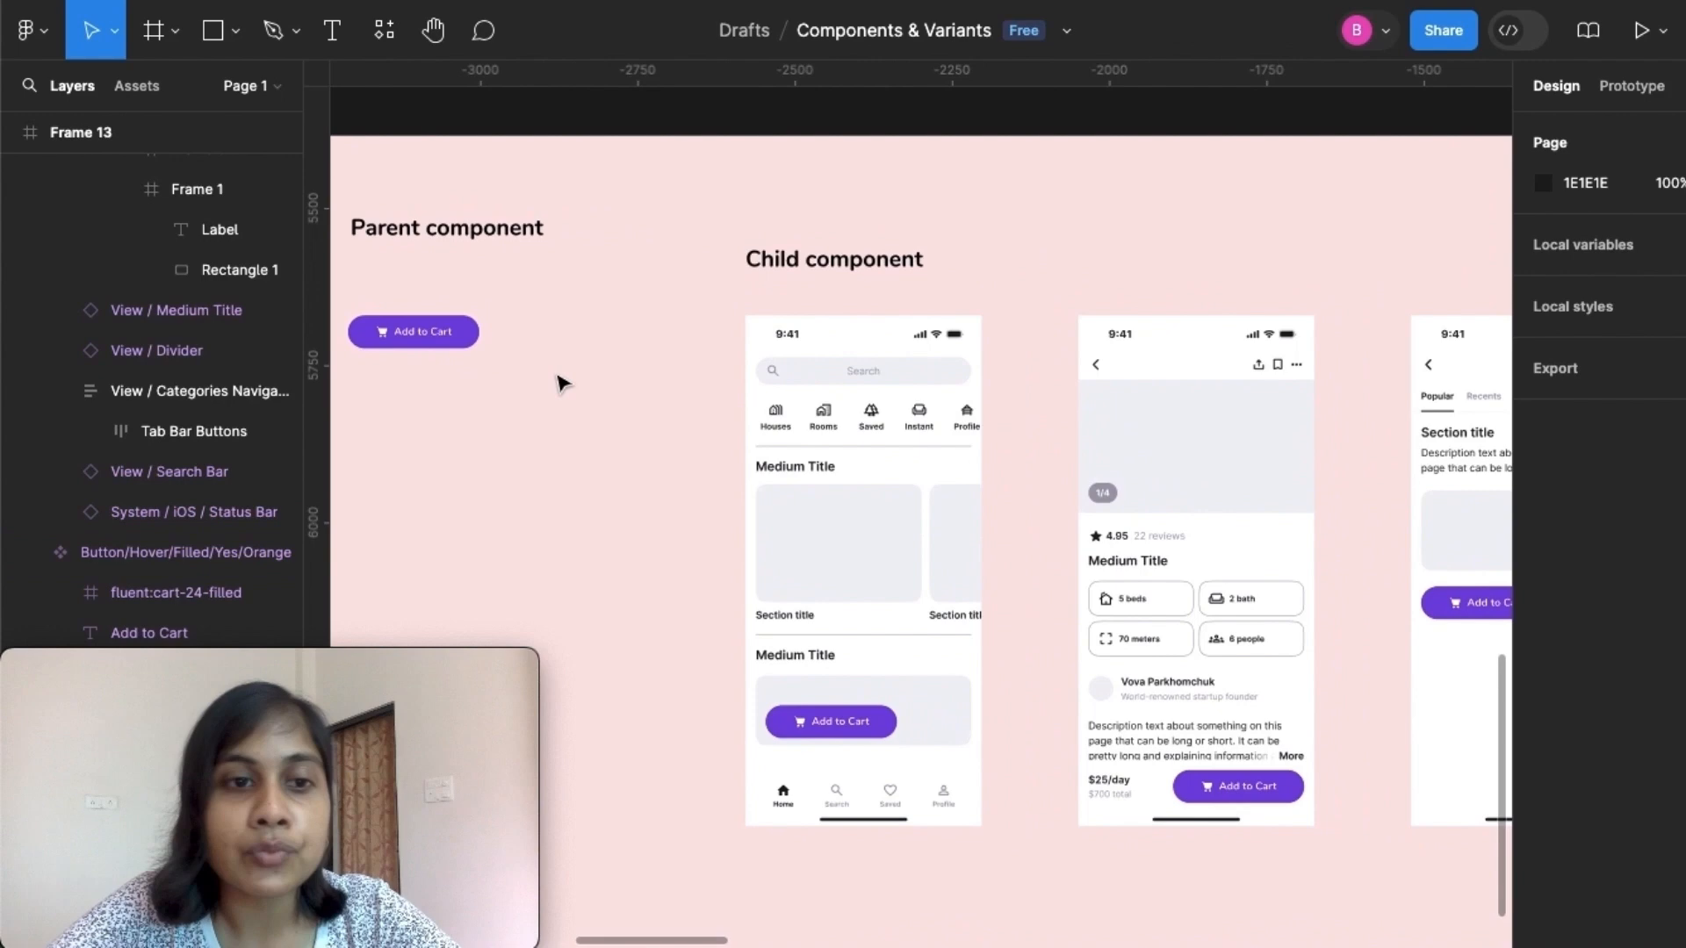
scroll(561, 381, left, 3)
scroll(561, 381, up, 1)
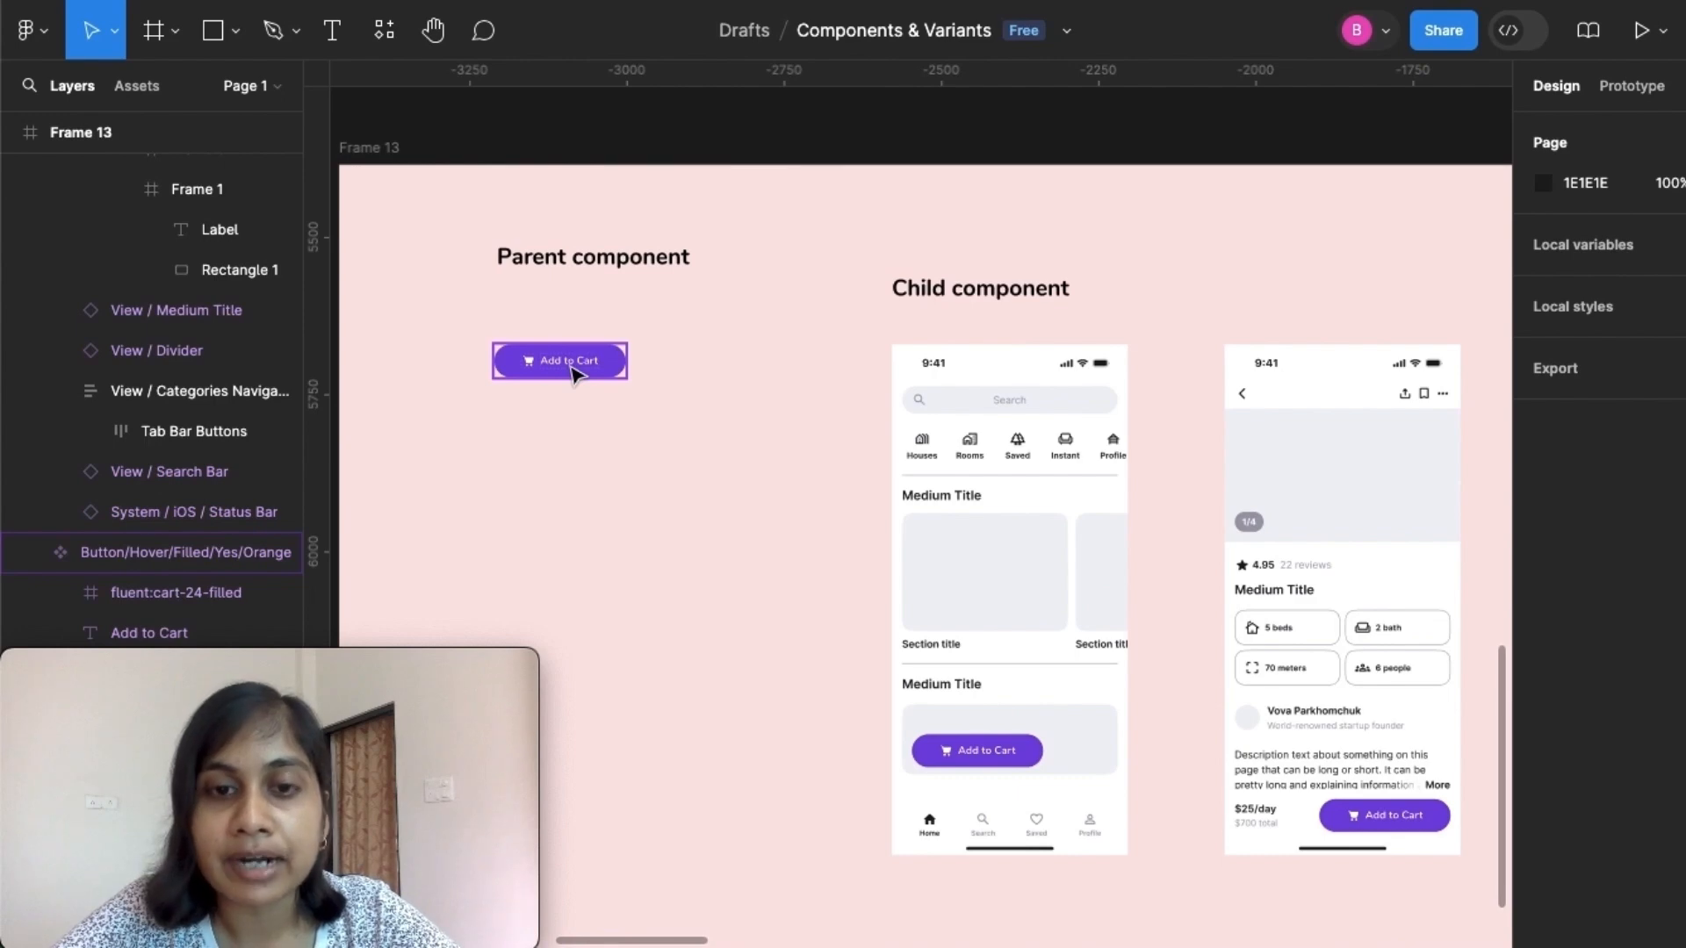
Recolor the parent button's fill, trying yellow FBBC04 before choosing red C5221F
click(575, 374)
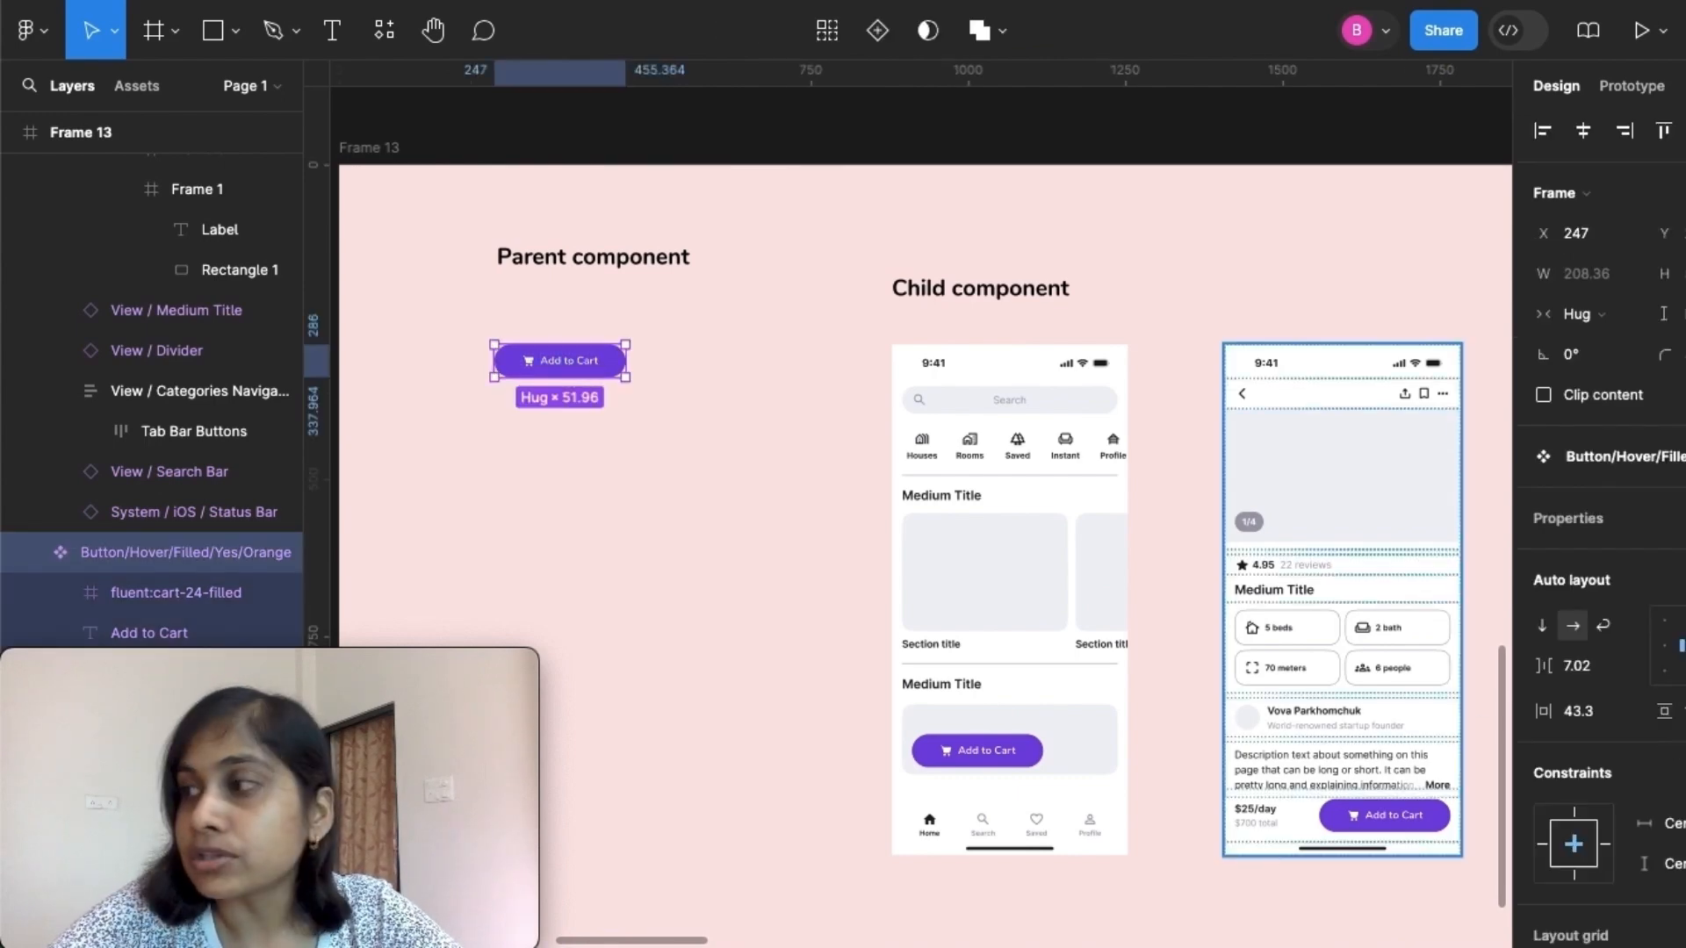
scroll(1587, 708, down, 5)
click(1543, 670)
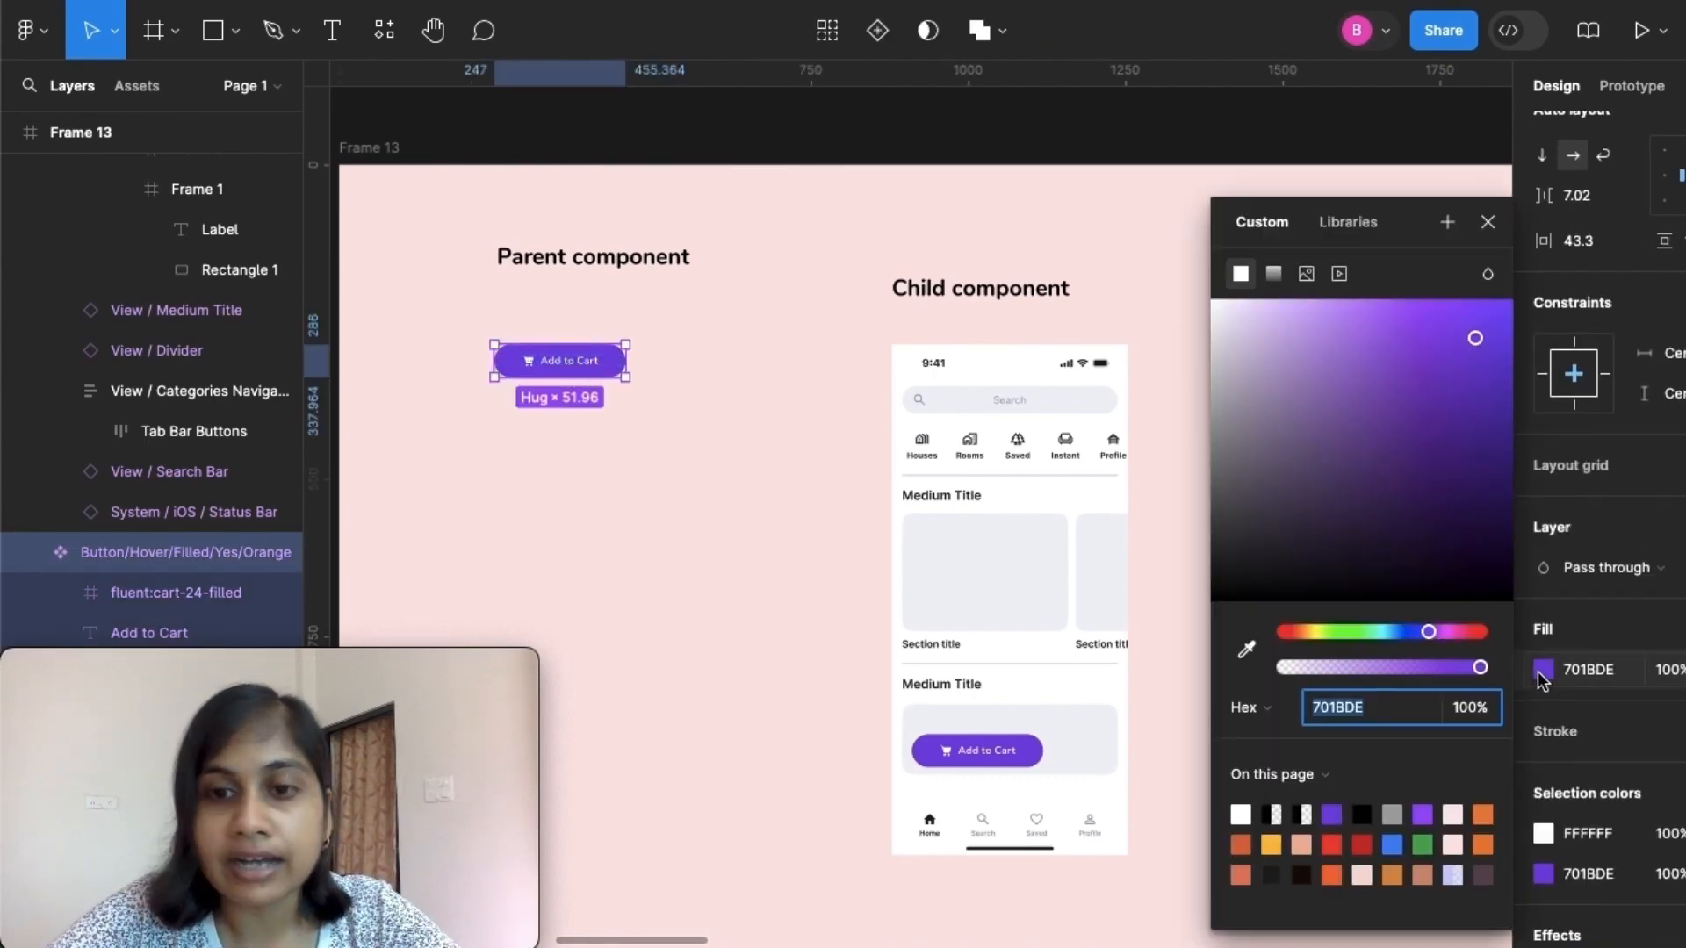
click(1271, 844)
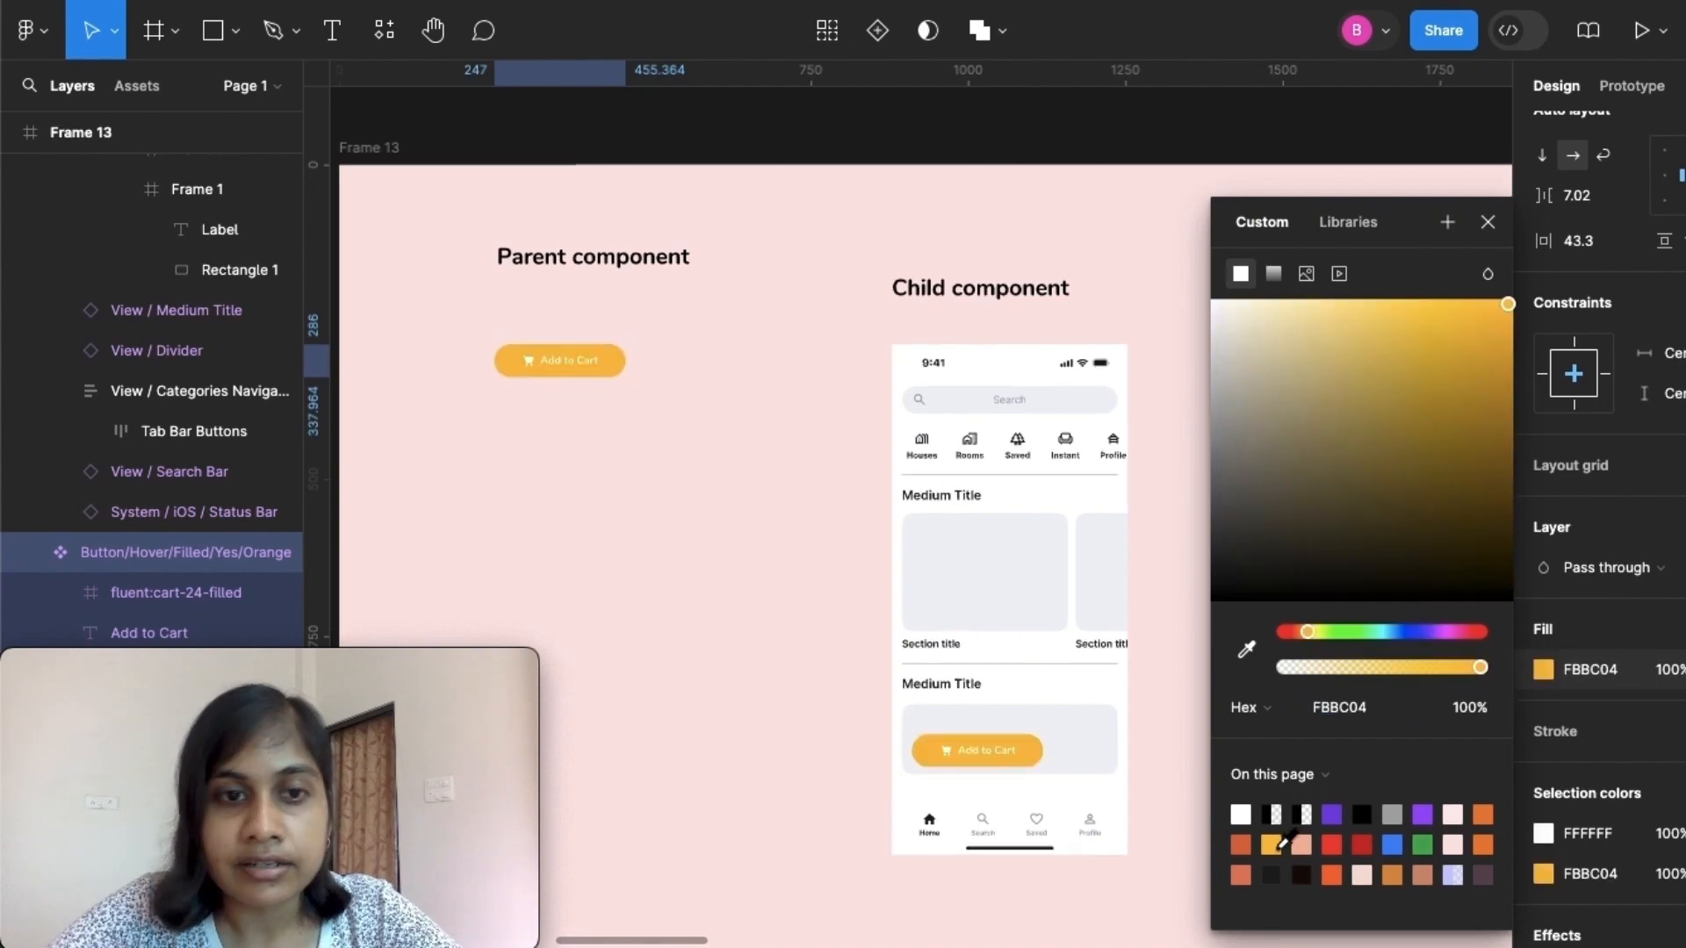
click(1364, 844)
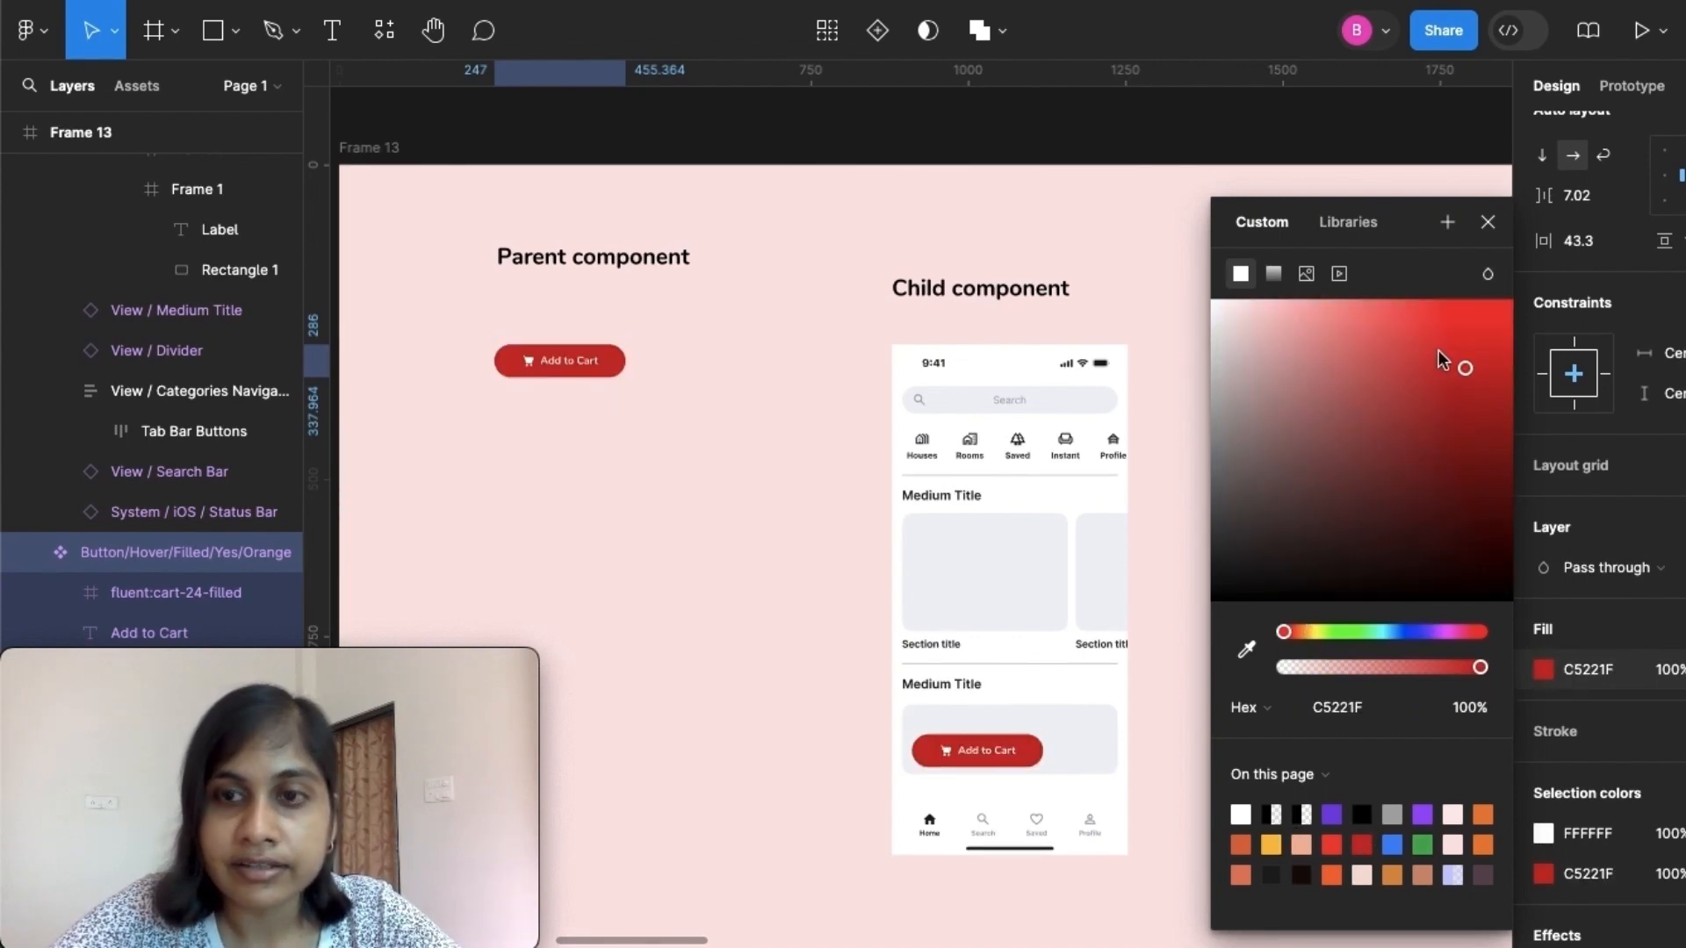
click(1488, 222)
click(1216, 255)
scroll(1216, 255, right, 5)
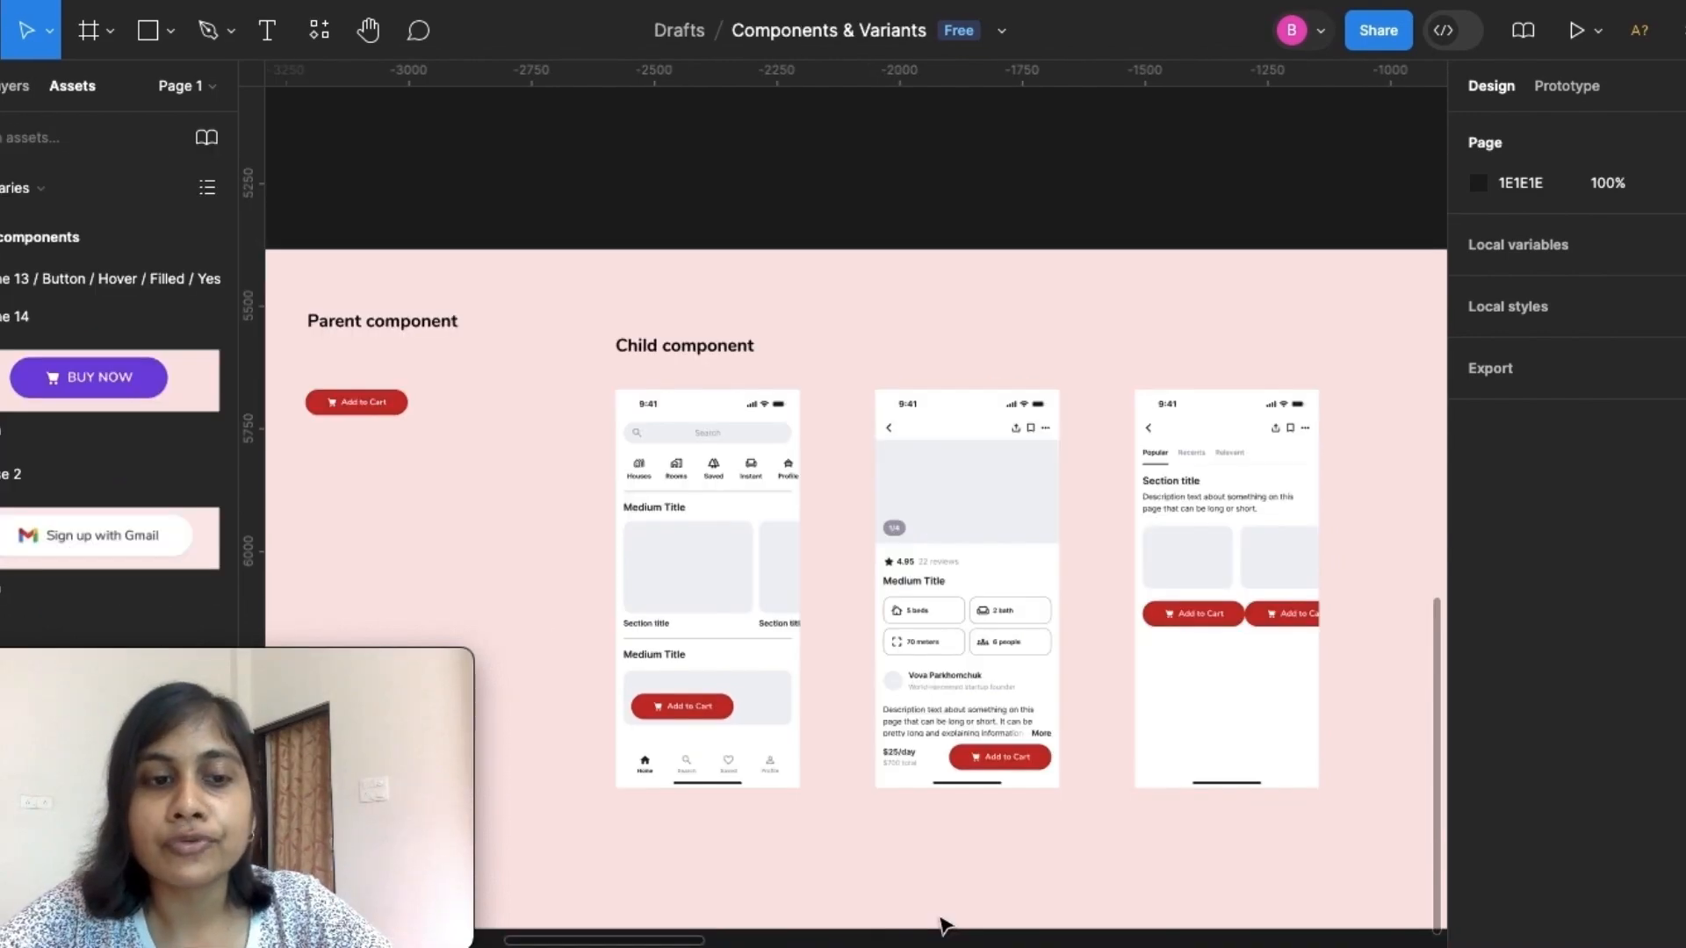
Copy the BUY NOW variant out beside the variant set in the Variants frame and add a second variant to the copy
scroll(942, 925, right, 10)
scroll(943, 925, up, 3)
scroll(941, 924, up, 5)
scroll(942, 925, up, 1)
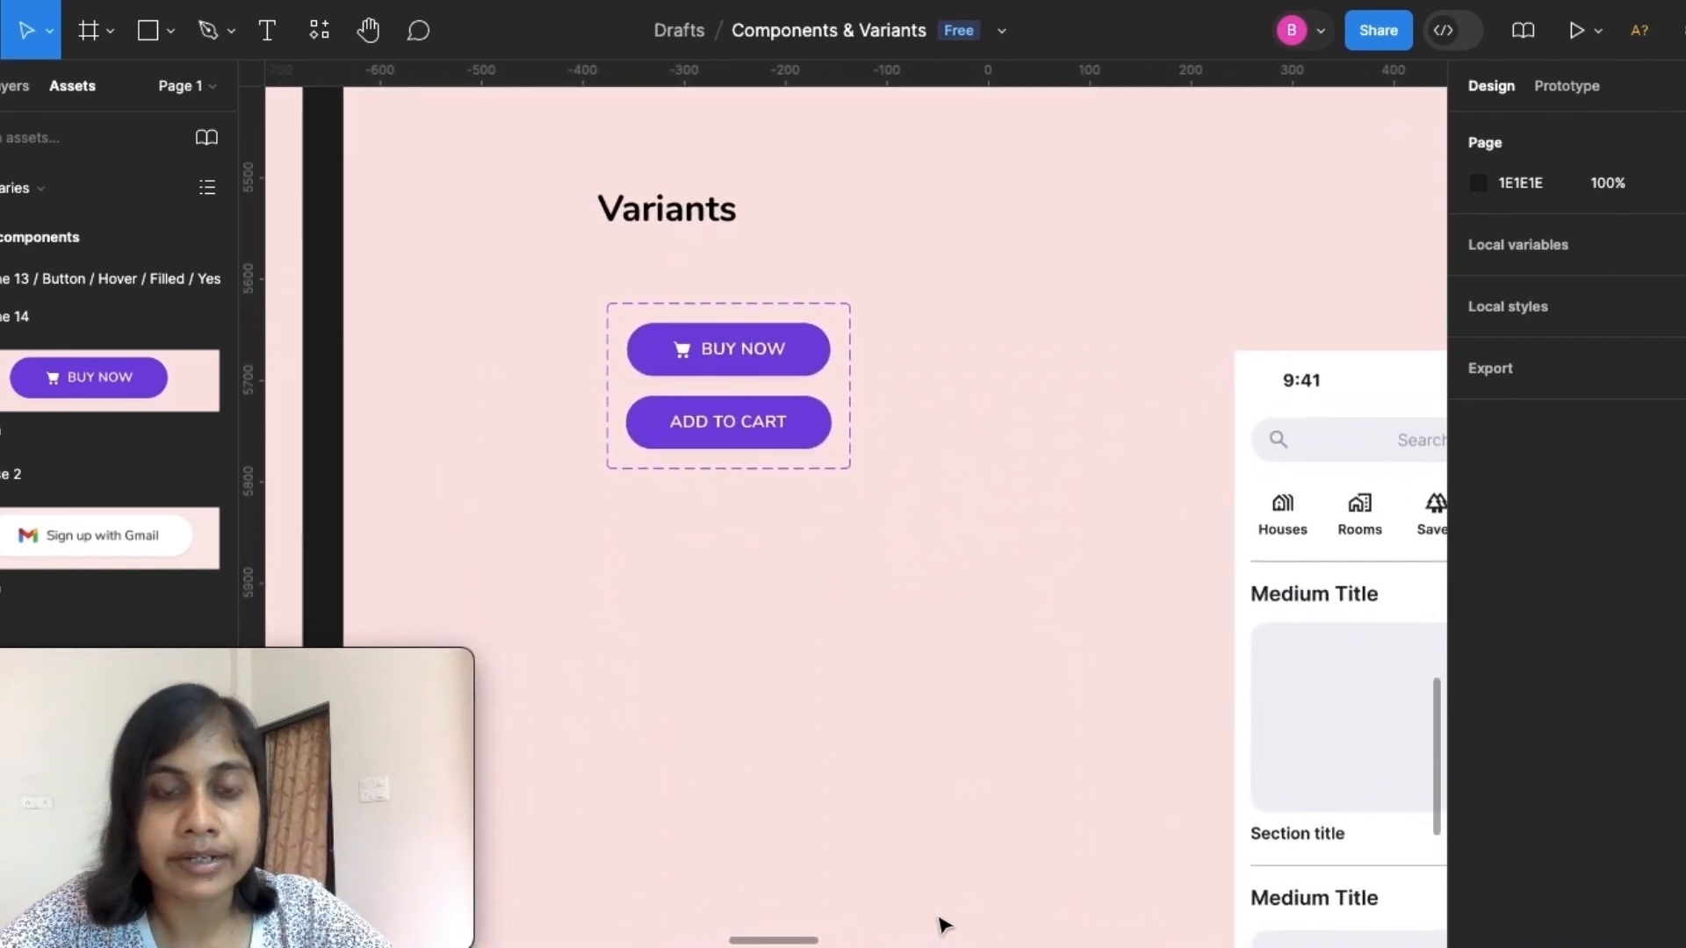
double_click(789, 369)
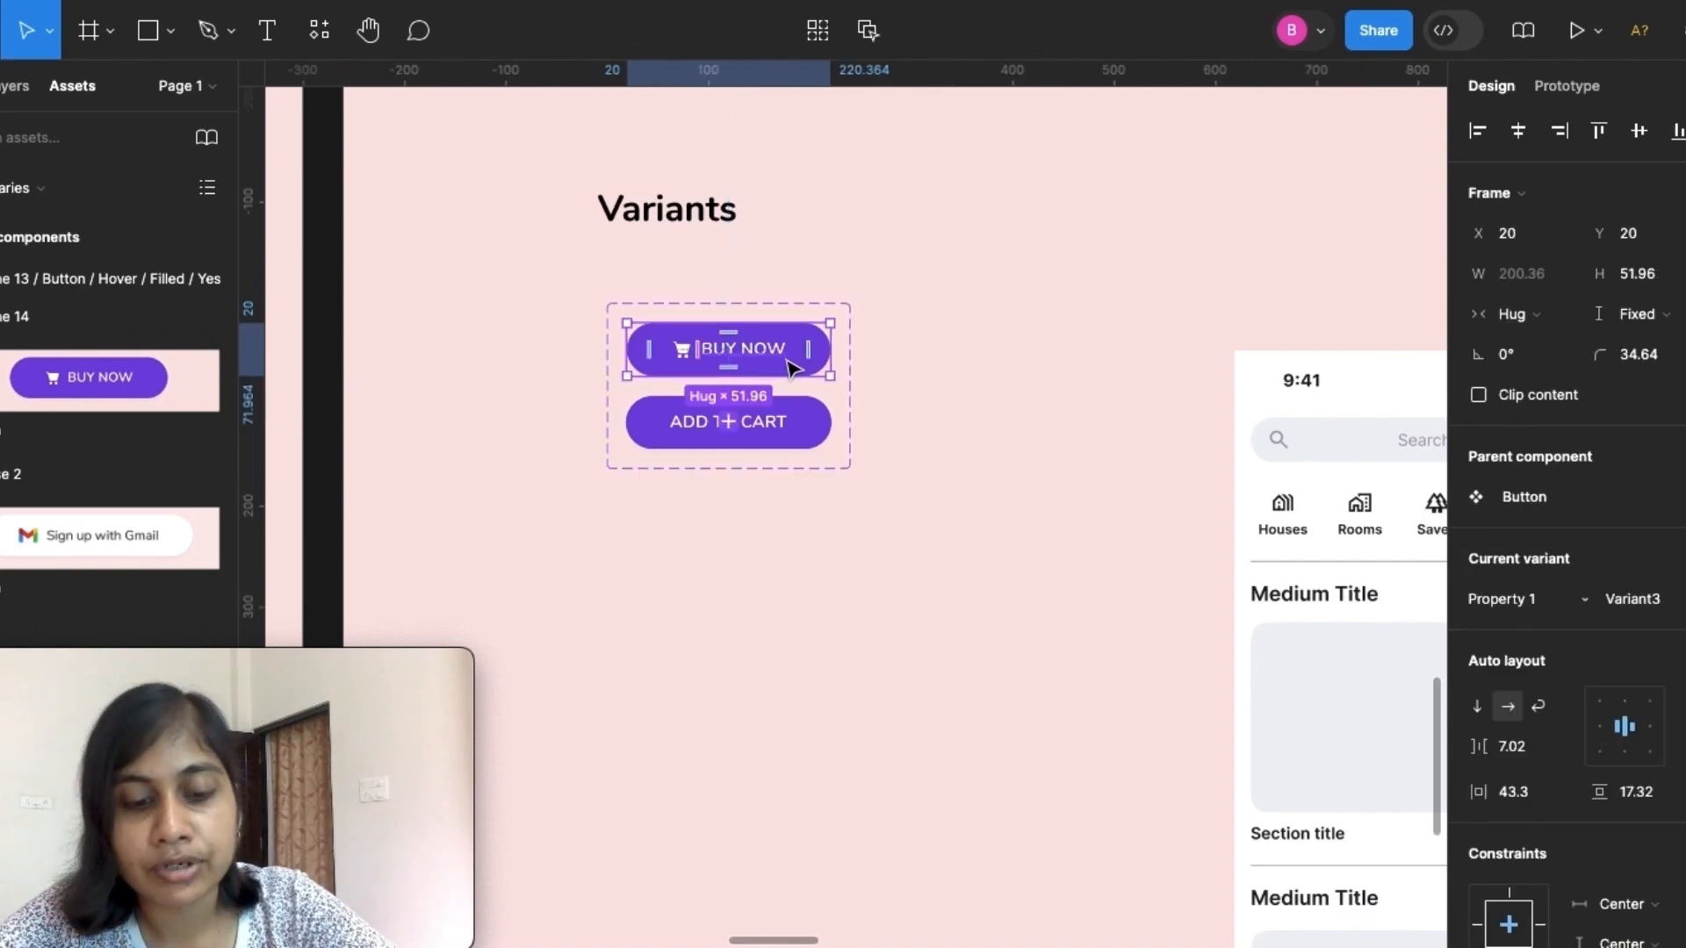
drag(789, 369, 1039, 350)
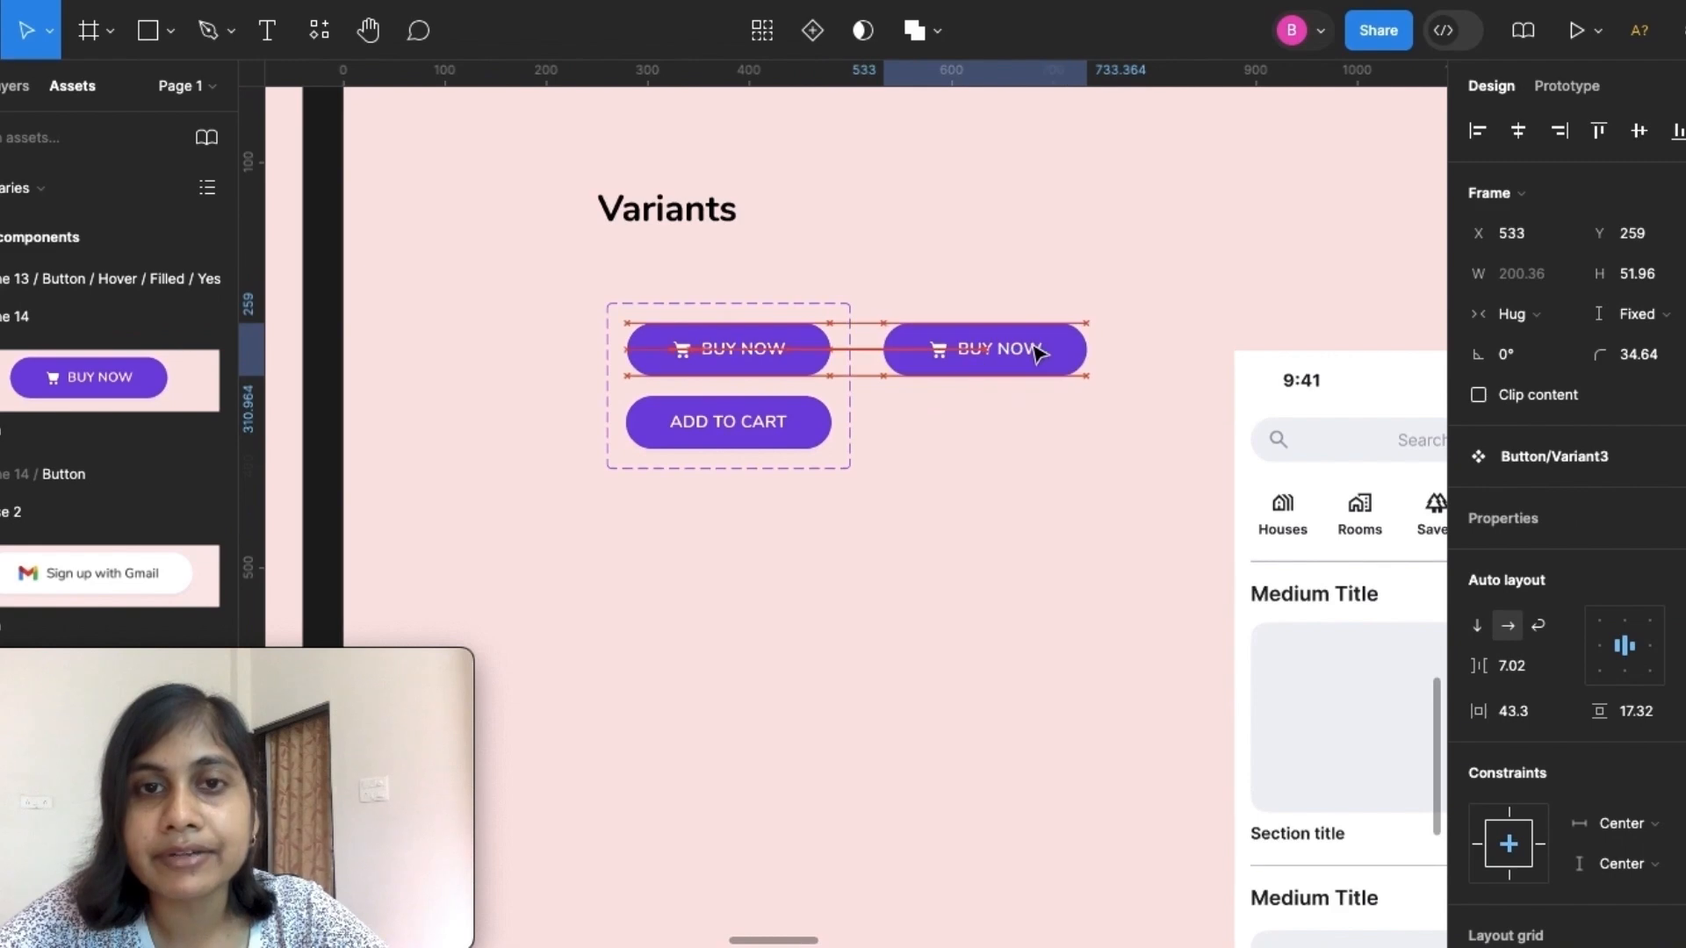
click(813, 40)
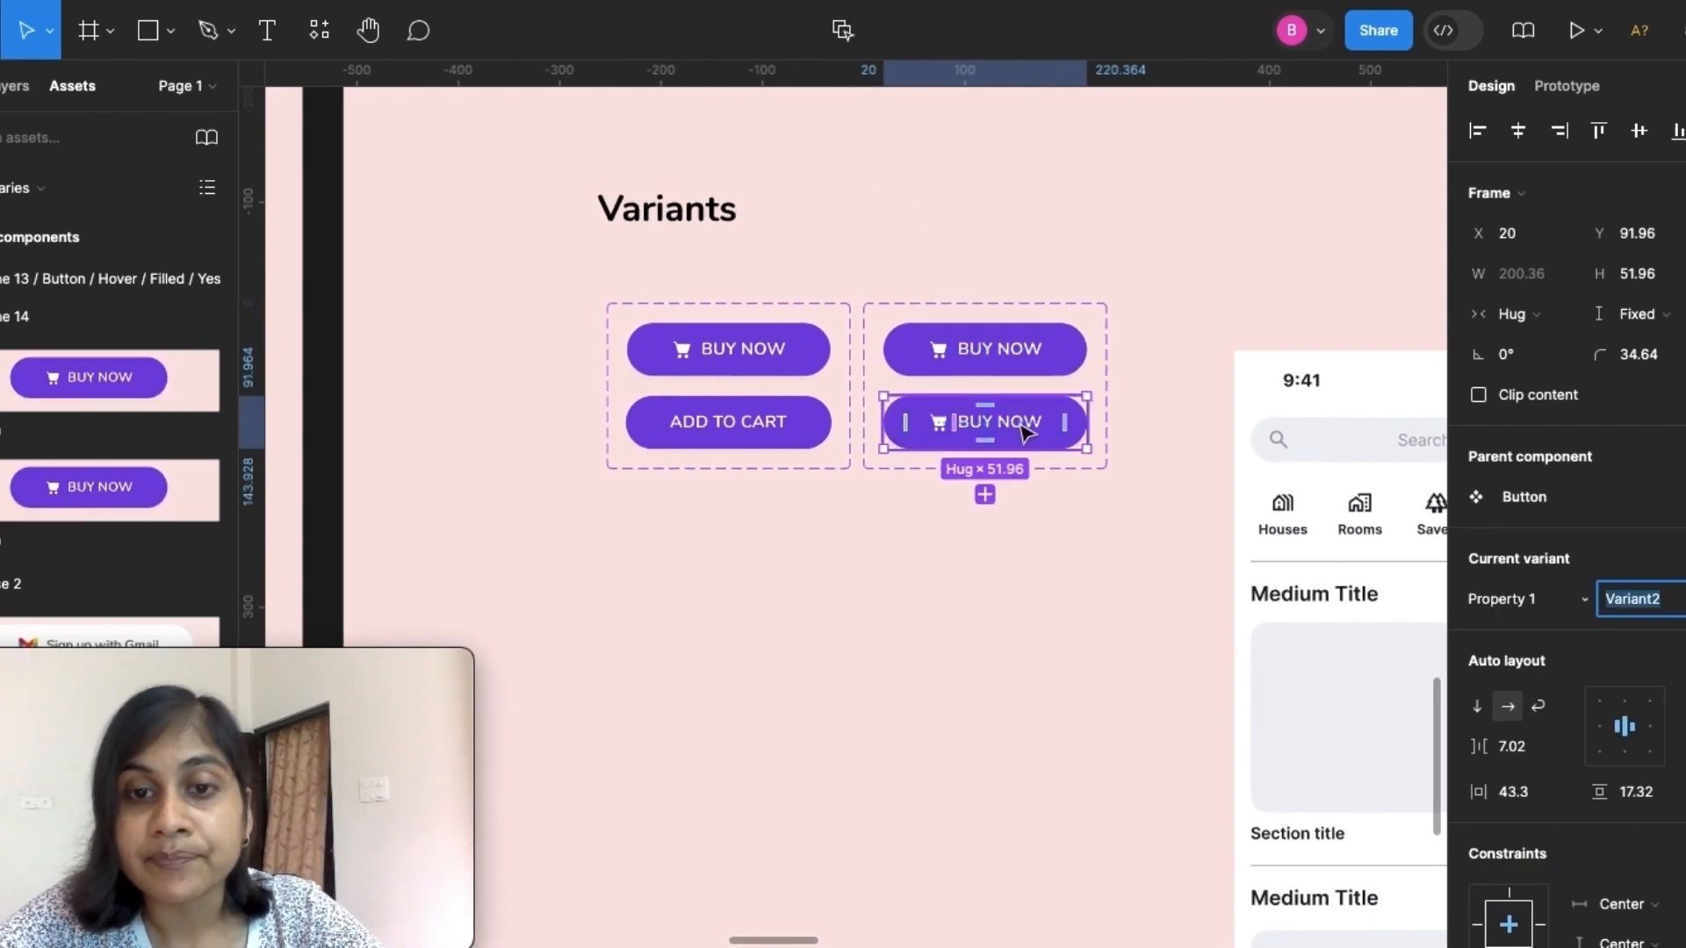
Change the new variant's label to "ADD TO CART" and delete its cart icon
double_click(1024, 429)
key(Return)
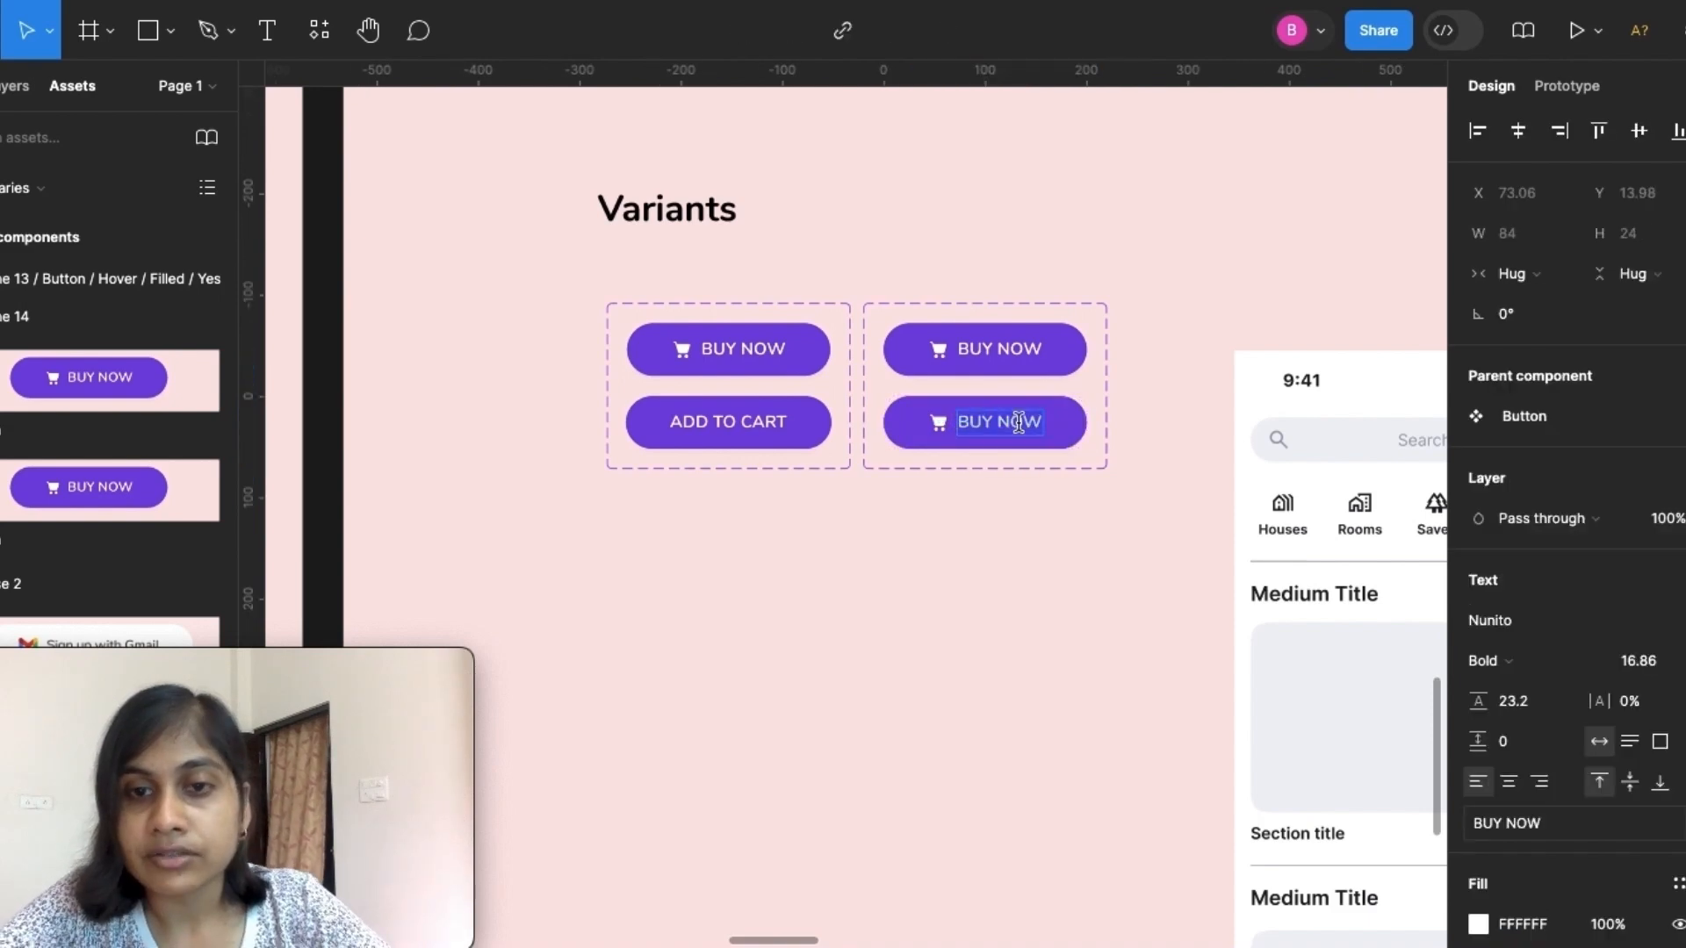
key(BackSpace)
text(ADD TO)
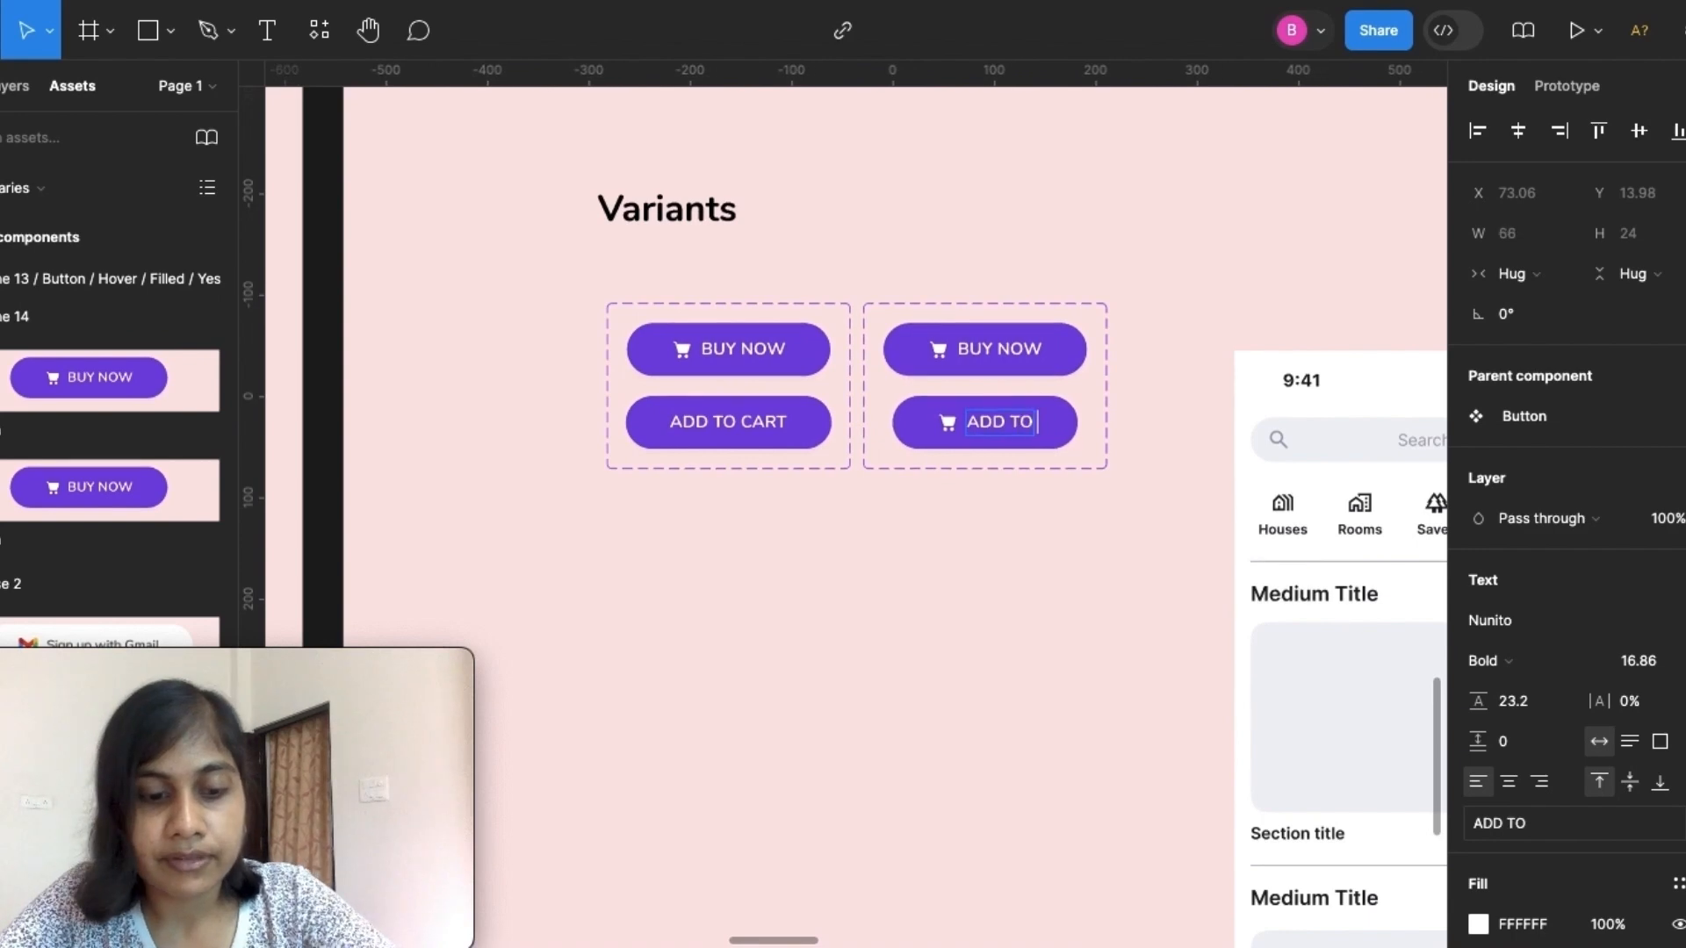
text( CART)
key(Escape)
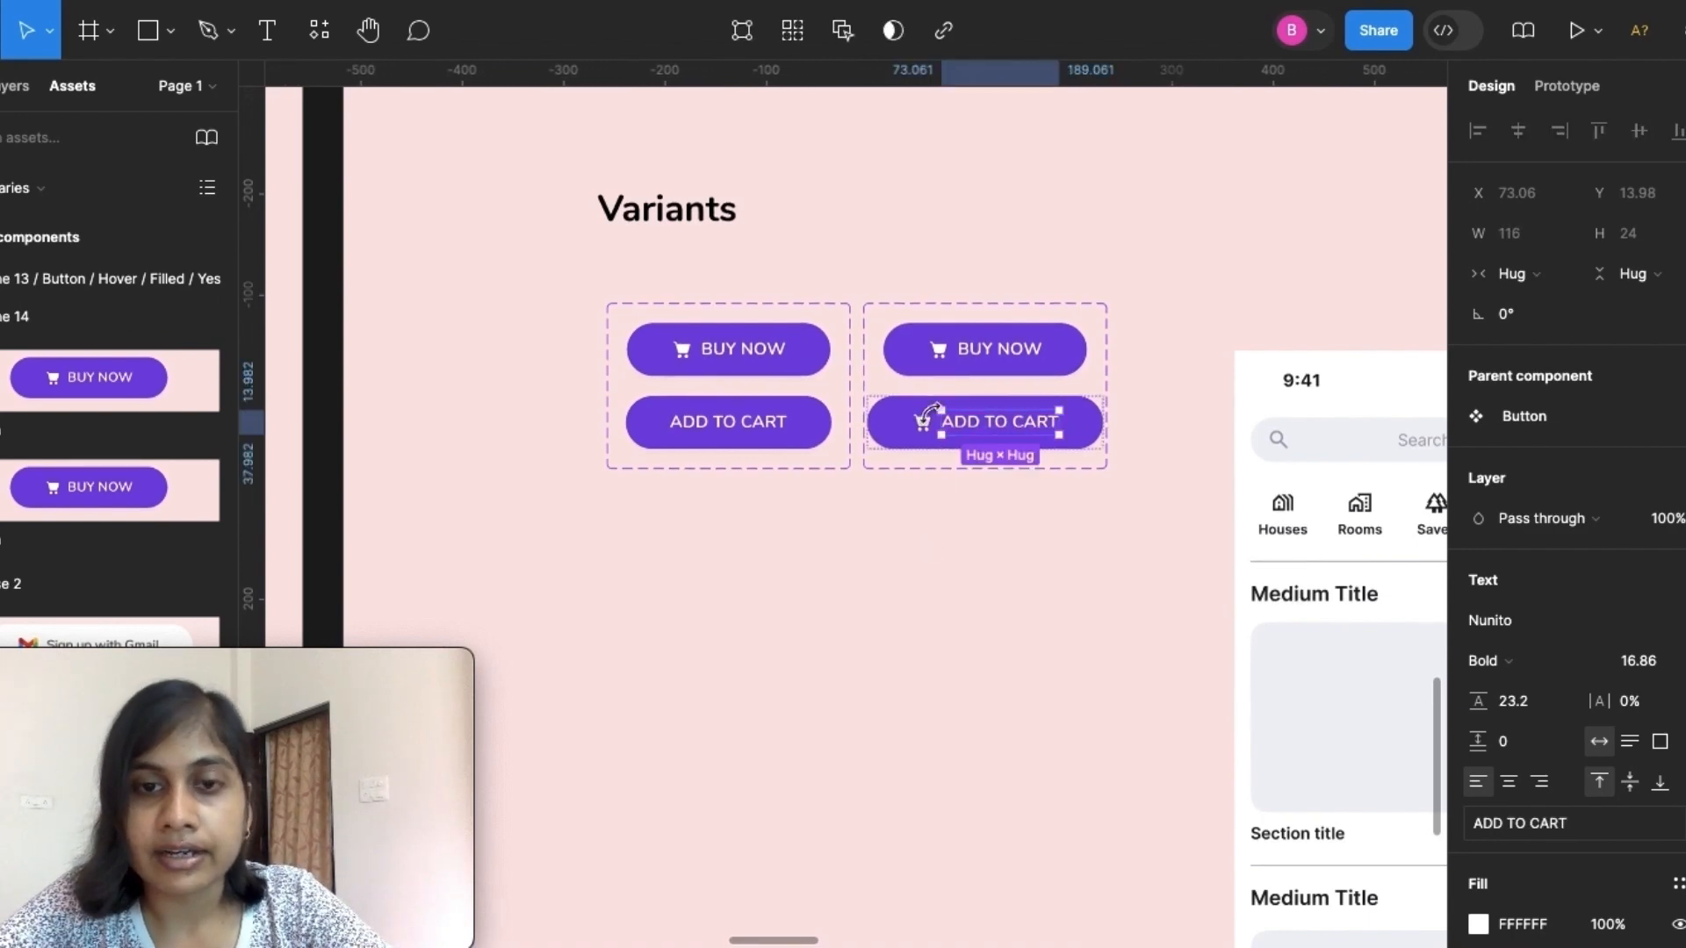
click(924, 427)
key(Delete)
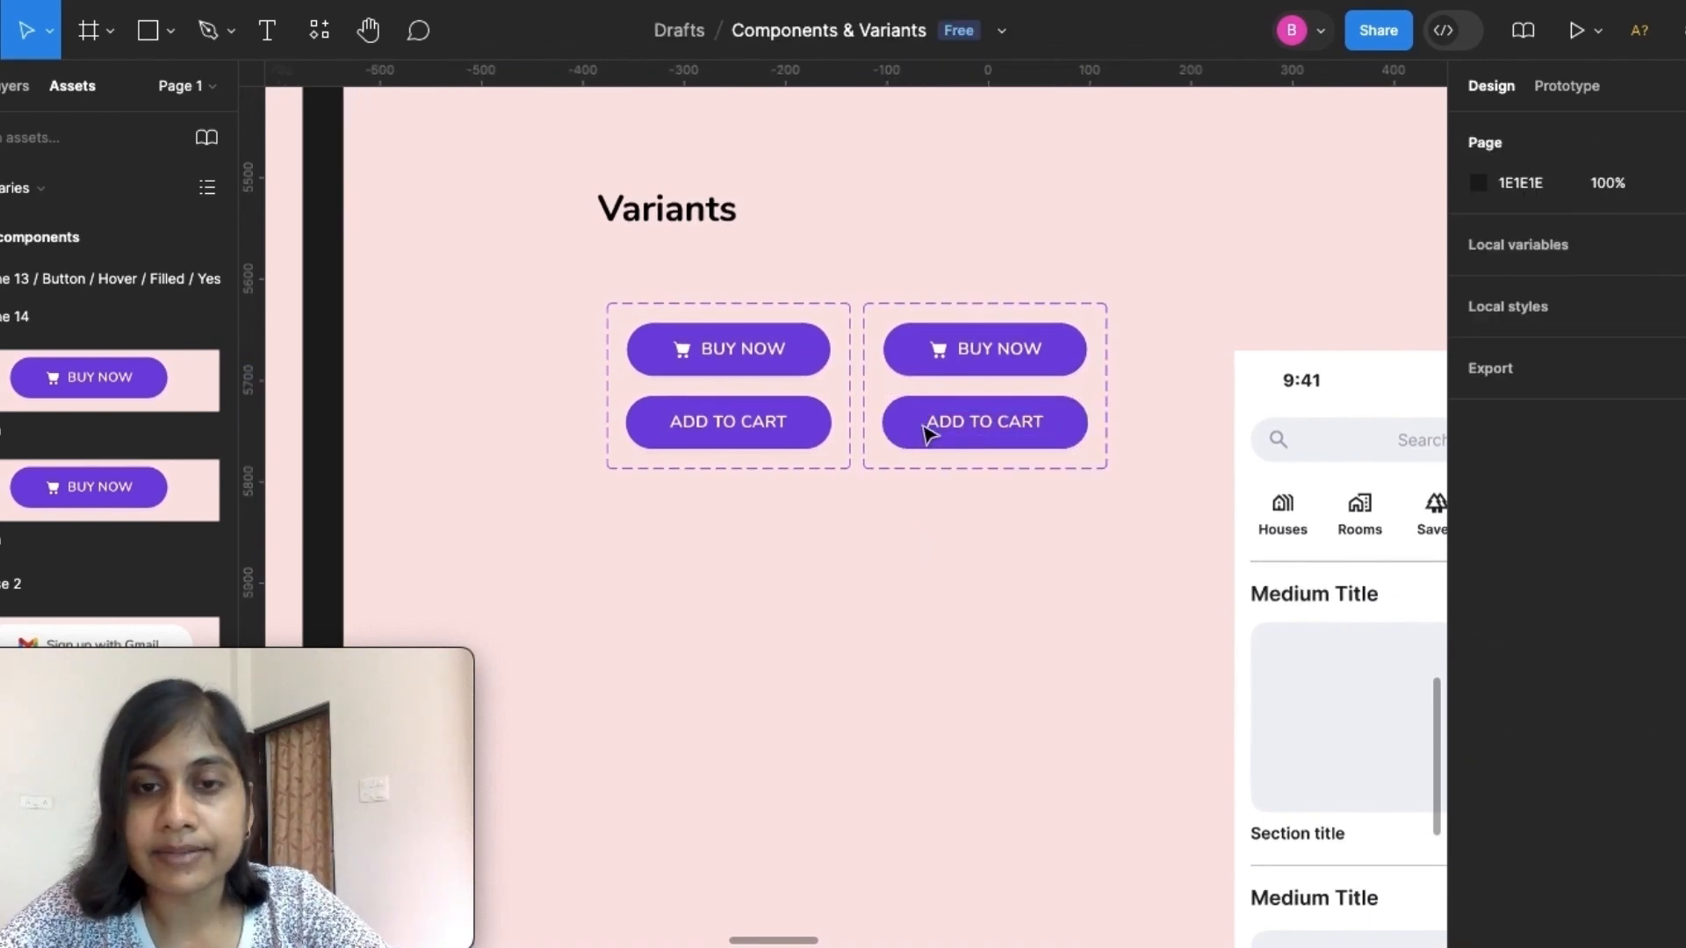
Delete the original button variant set and move the new set into its place under the Variants heading
click(830, 310)
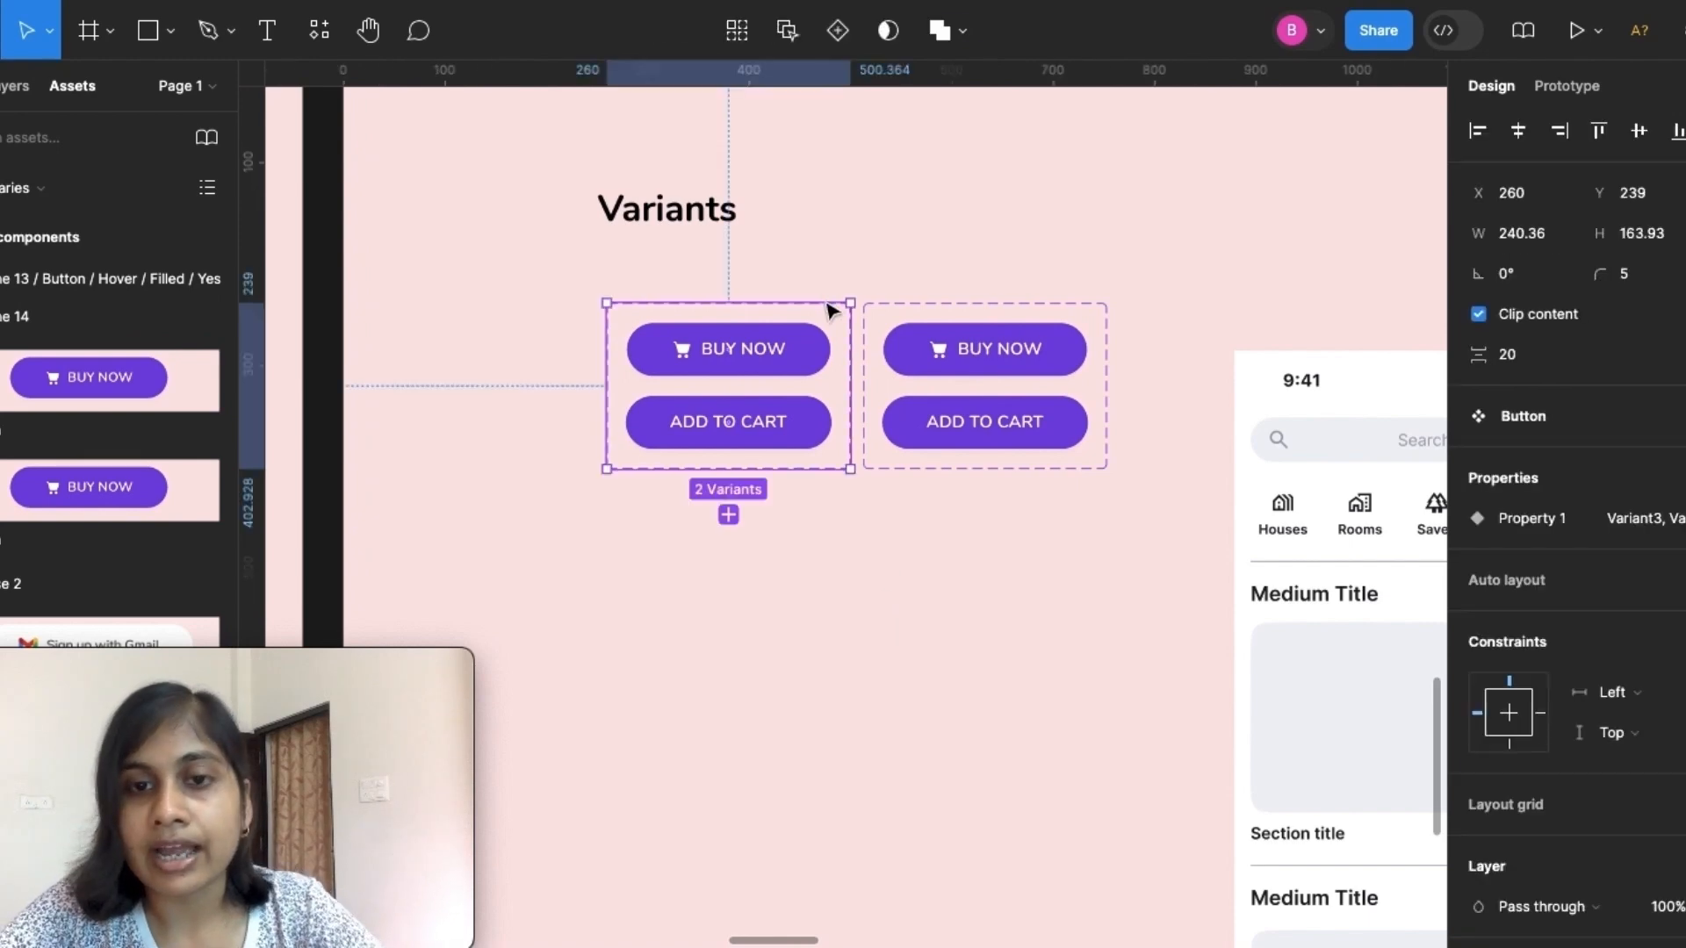
key(Delete)
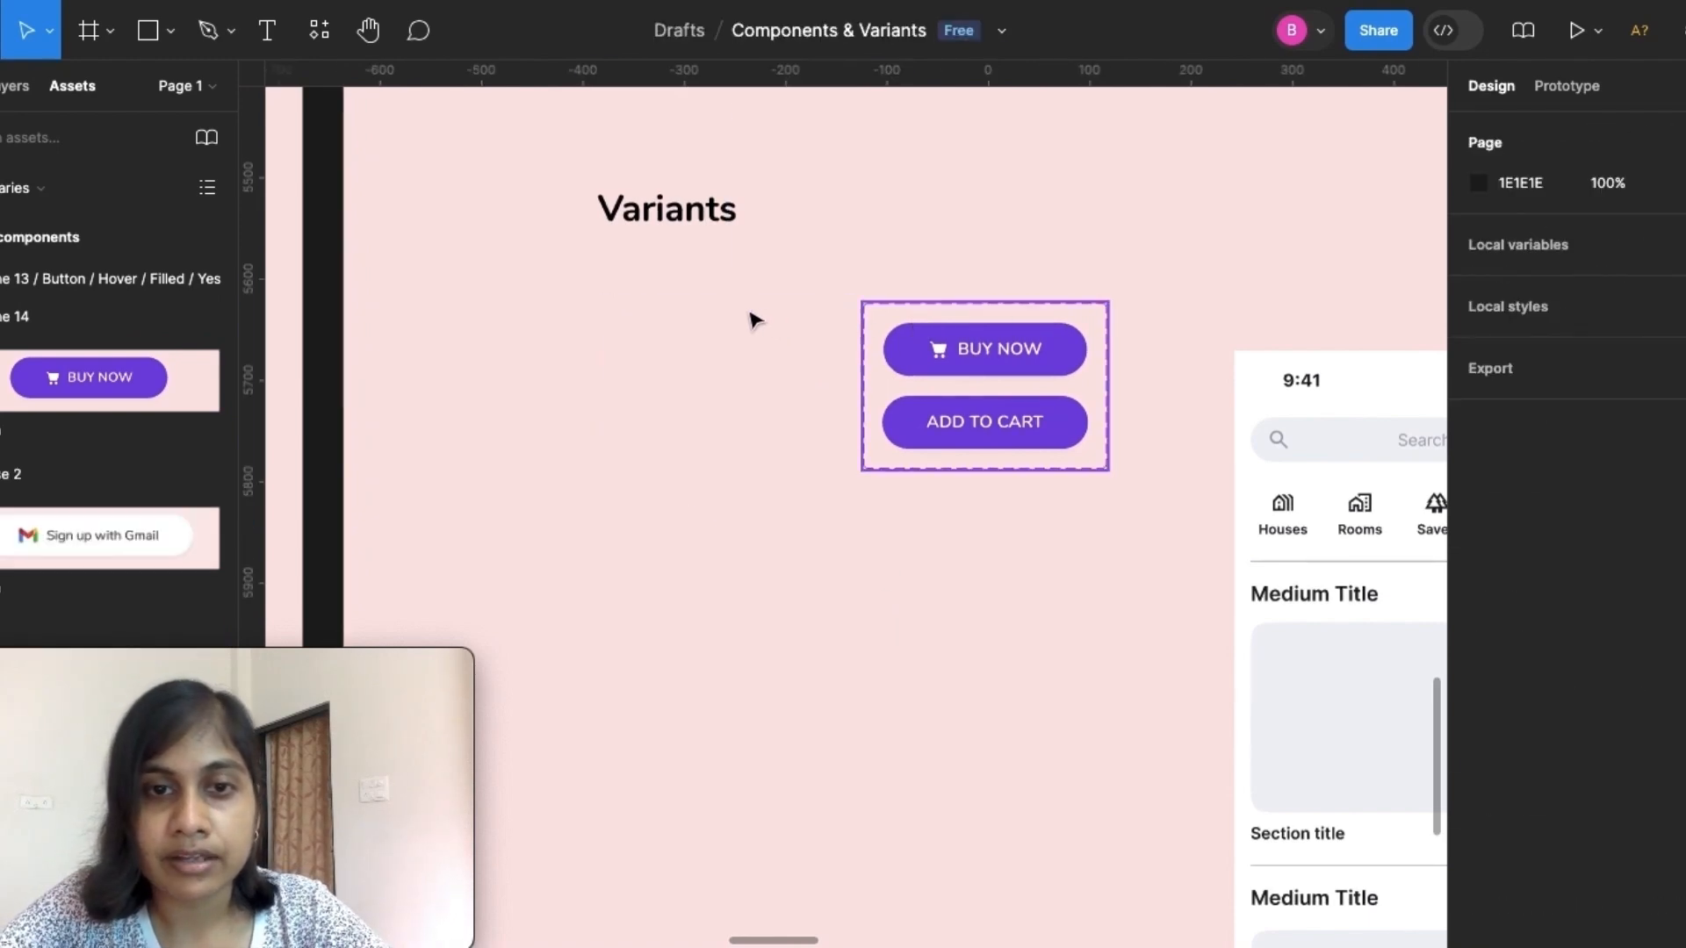
drag(1101, 315, 735, 315)
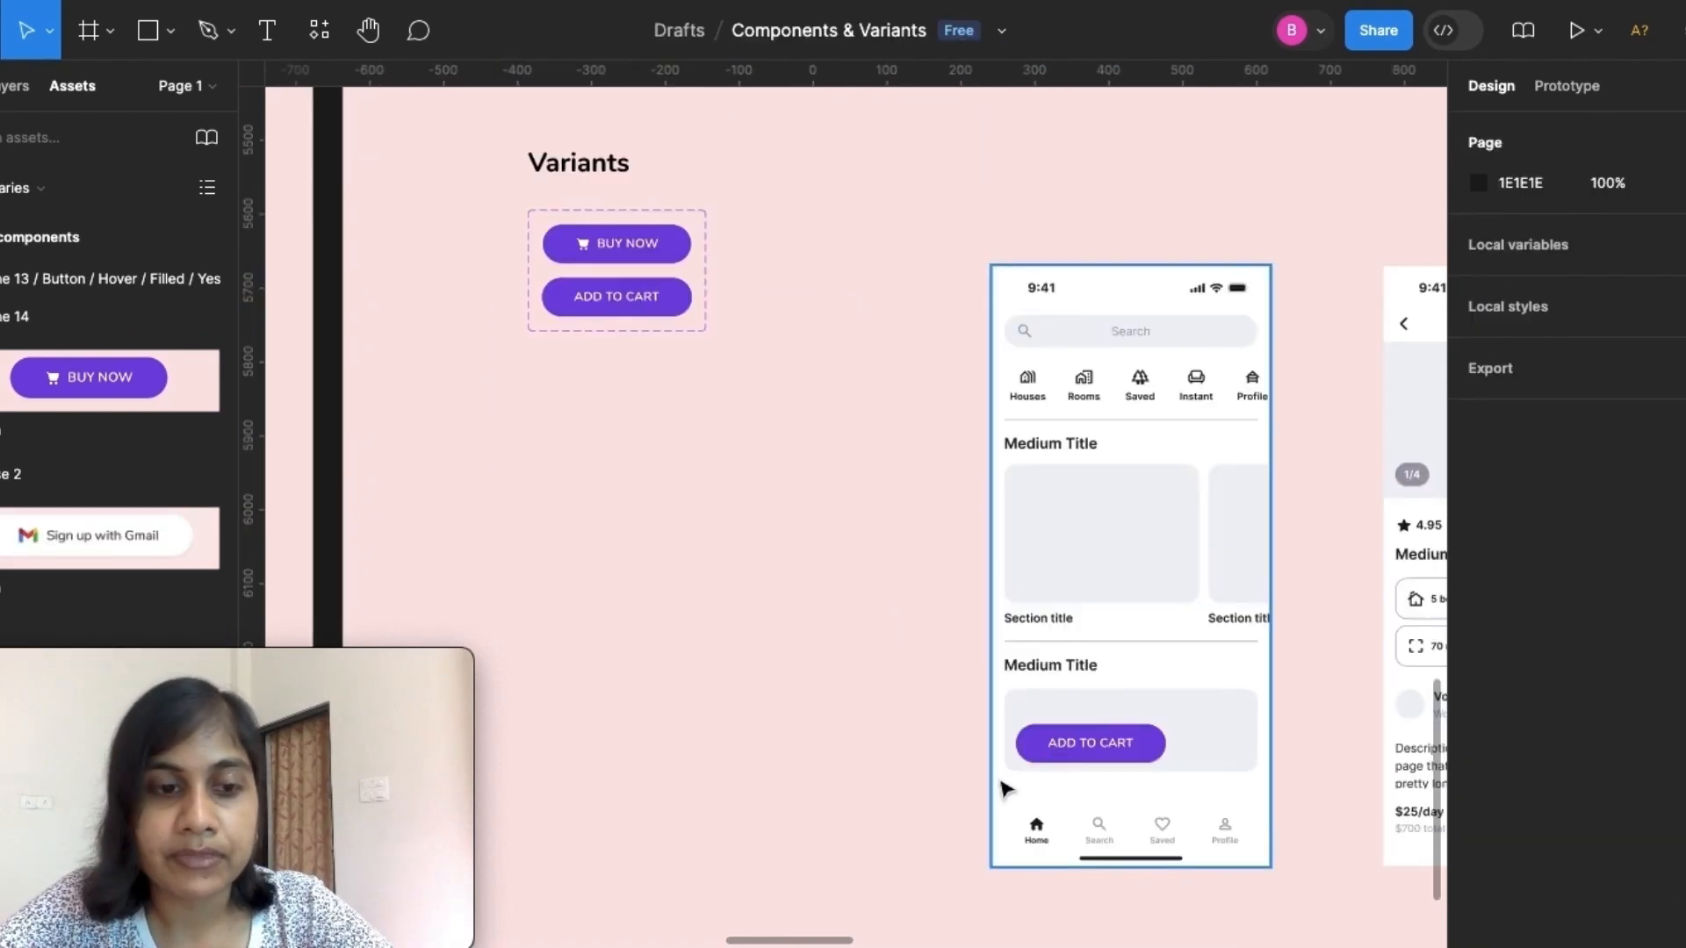
Switch the BUY NOW button on the middle mobile screen to Variant2
scroll(1001, 782, down, 3)
scroll(1004, 788, right, 5)
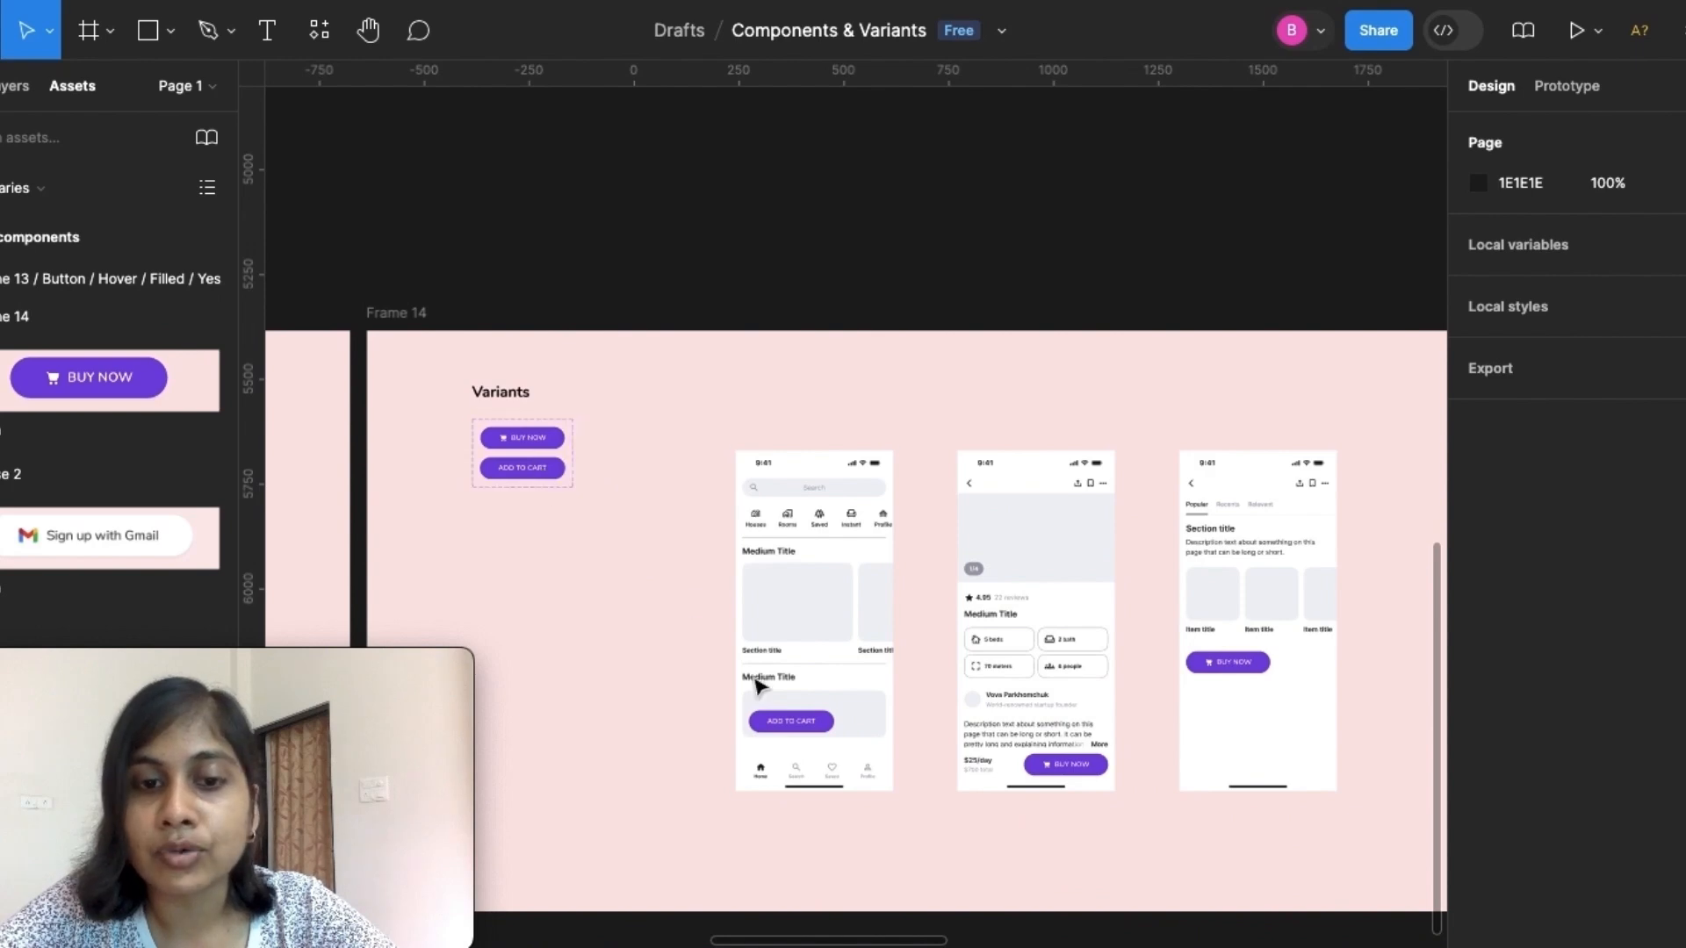
scroll(874, 780, up, 5)
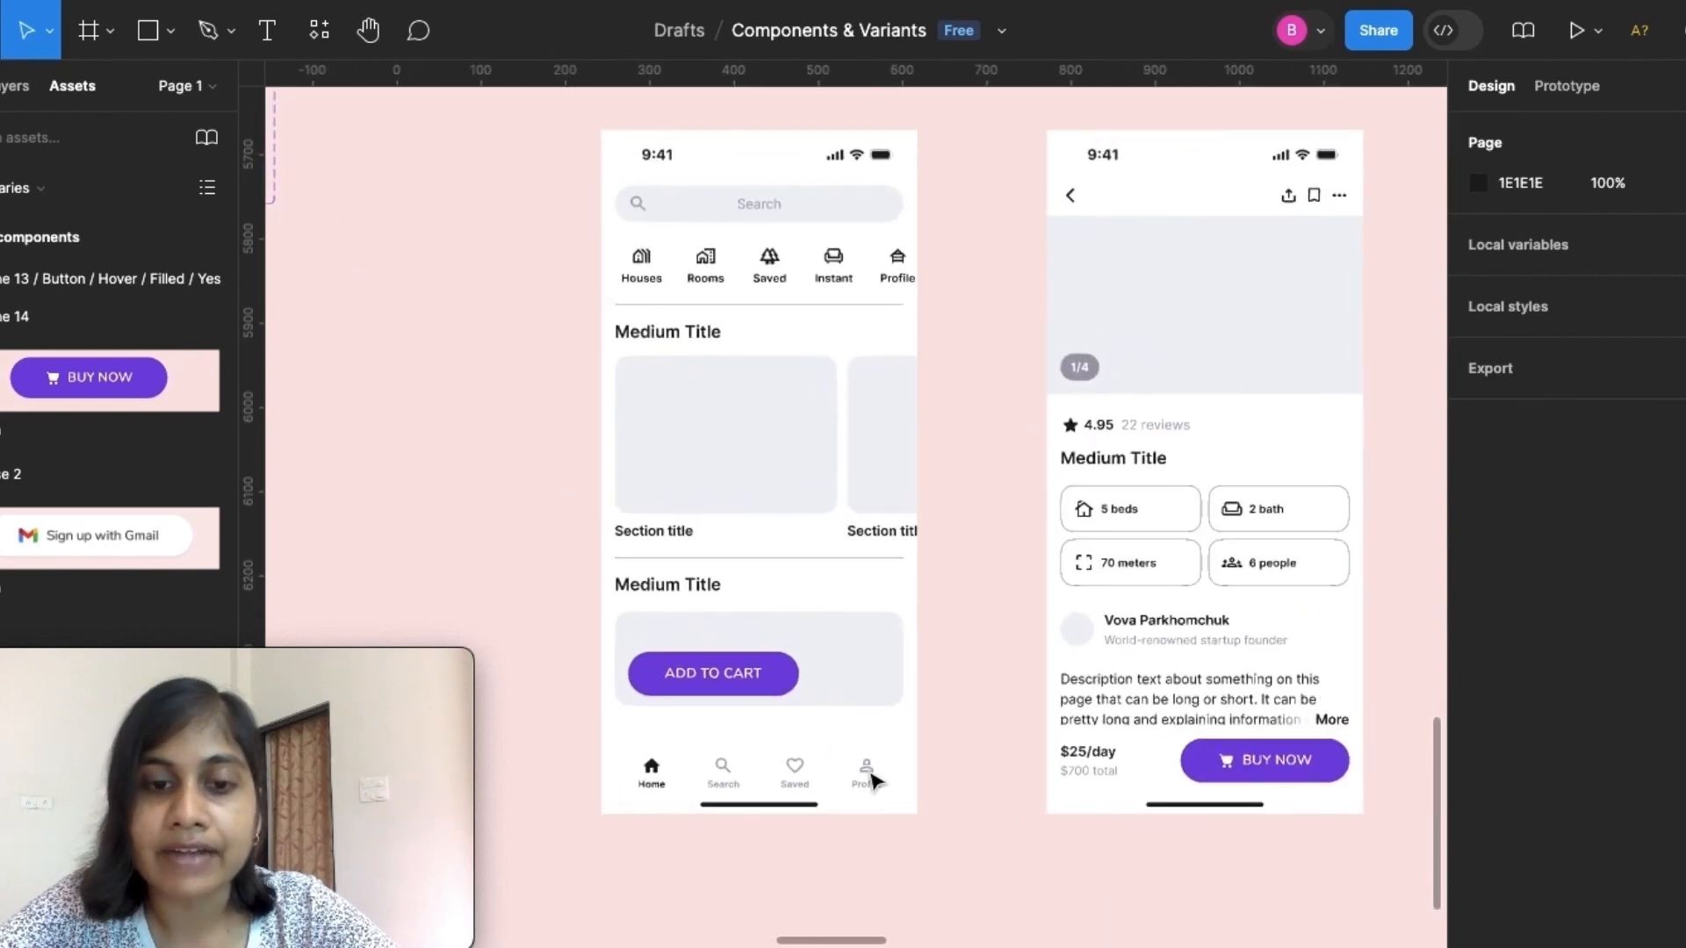
scroll(703, 652, down, 5)
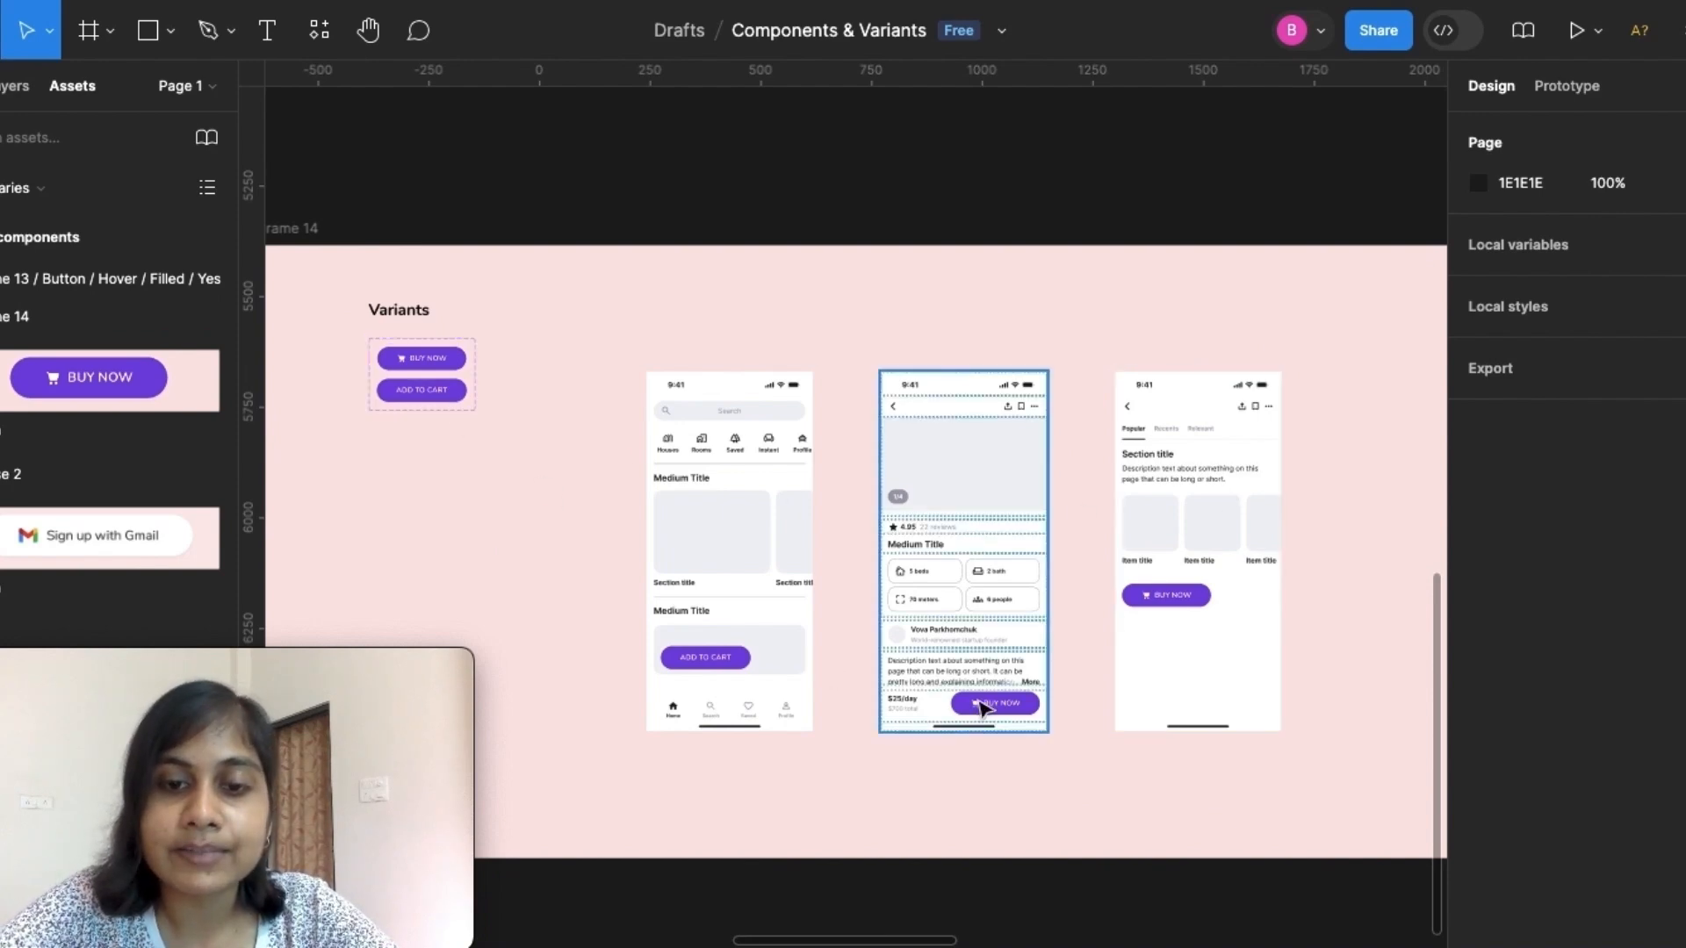
double_click(982, 707)
click(1677, 567)
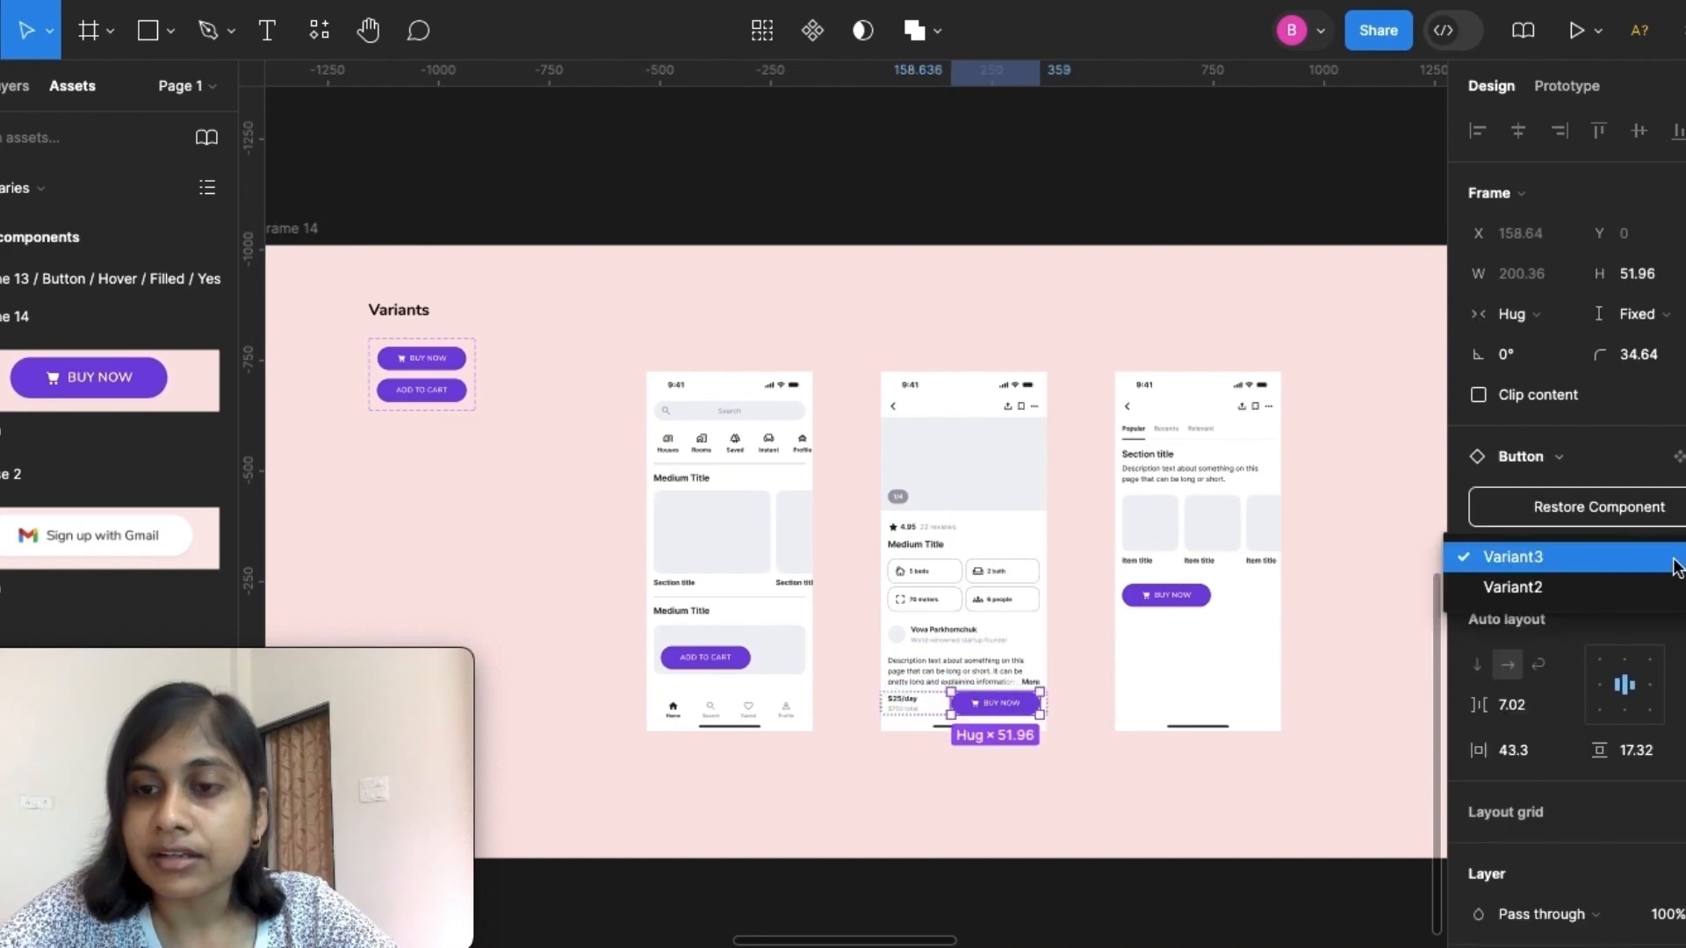
click(1677, 566)
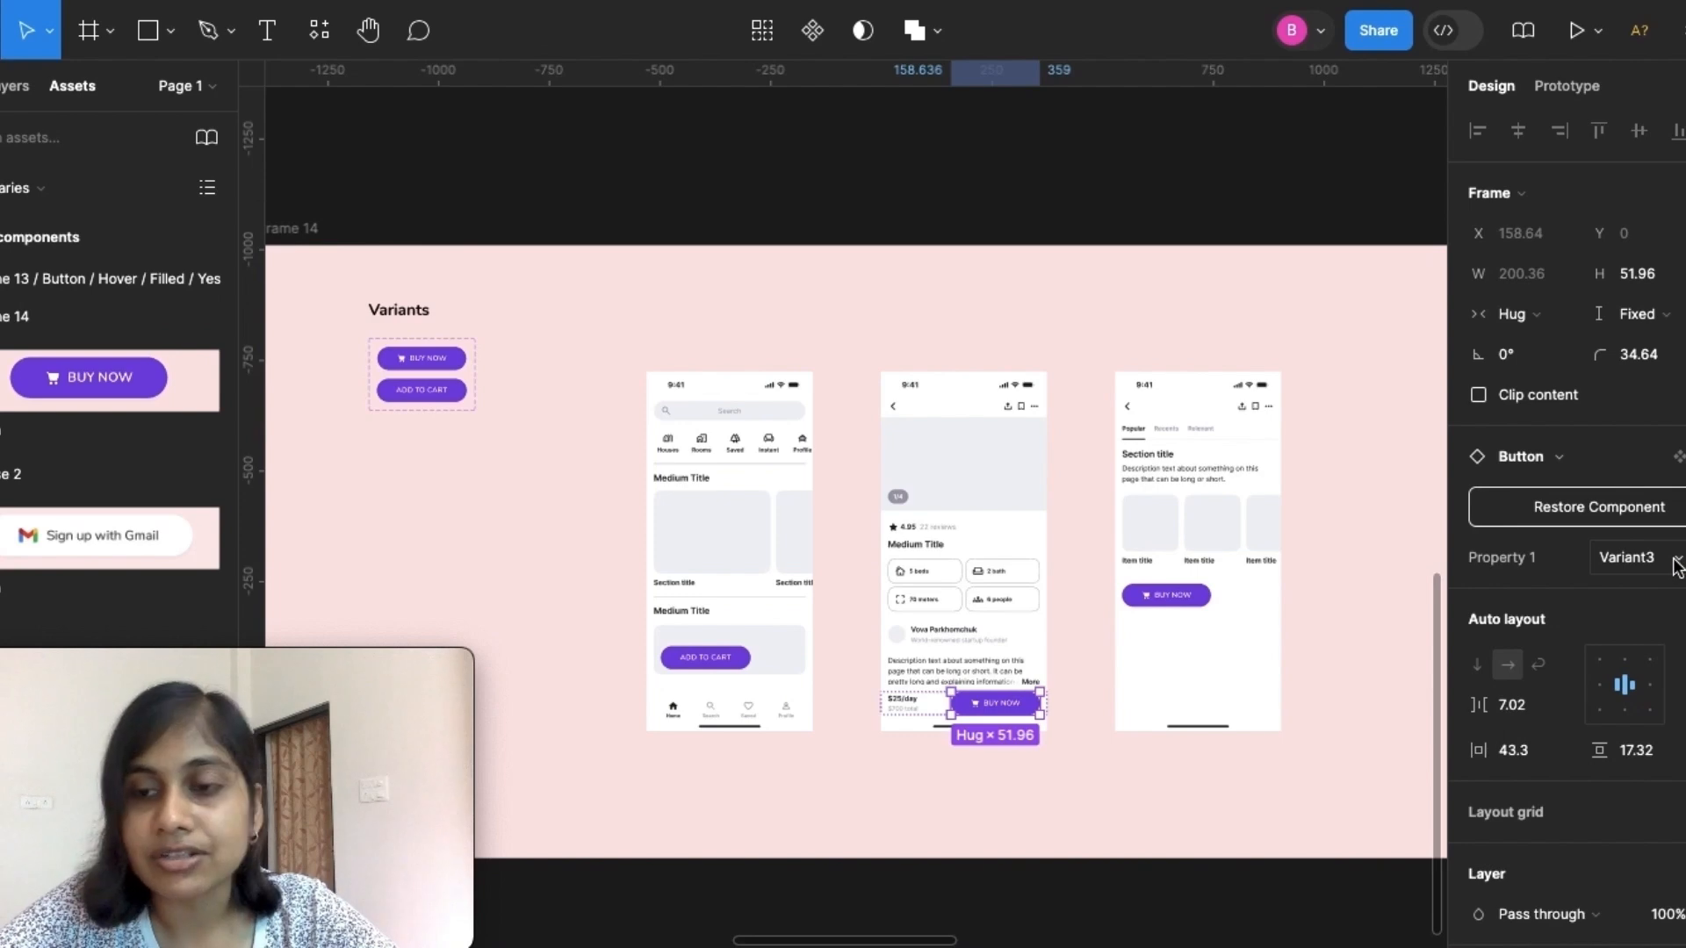
click(1678, 567)
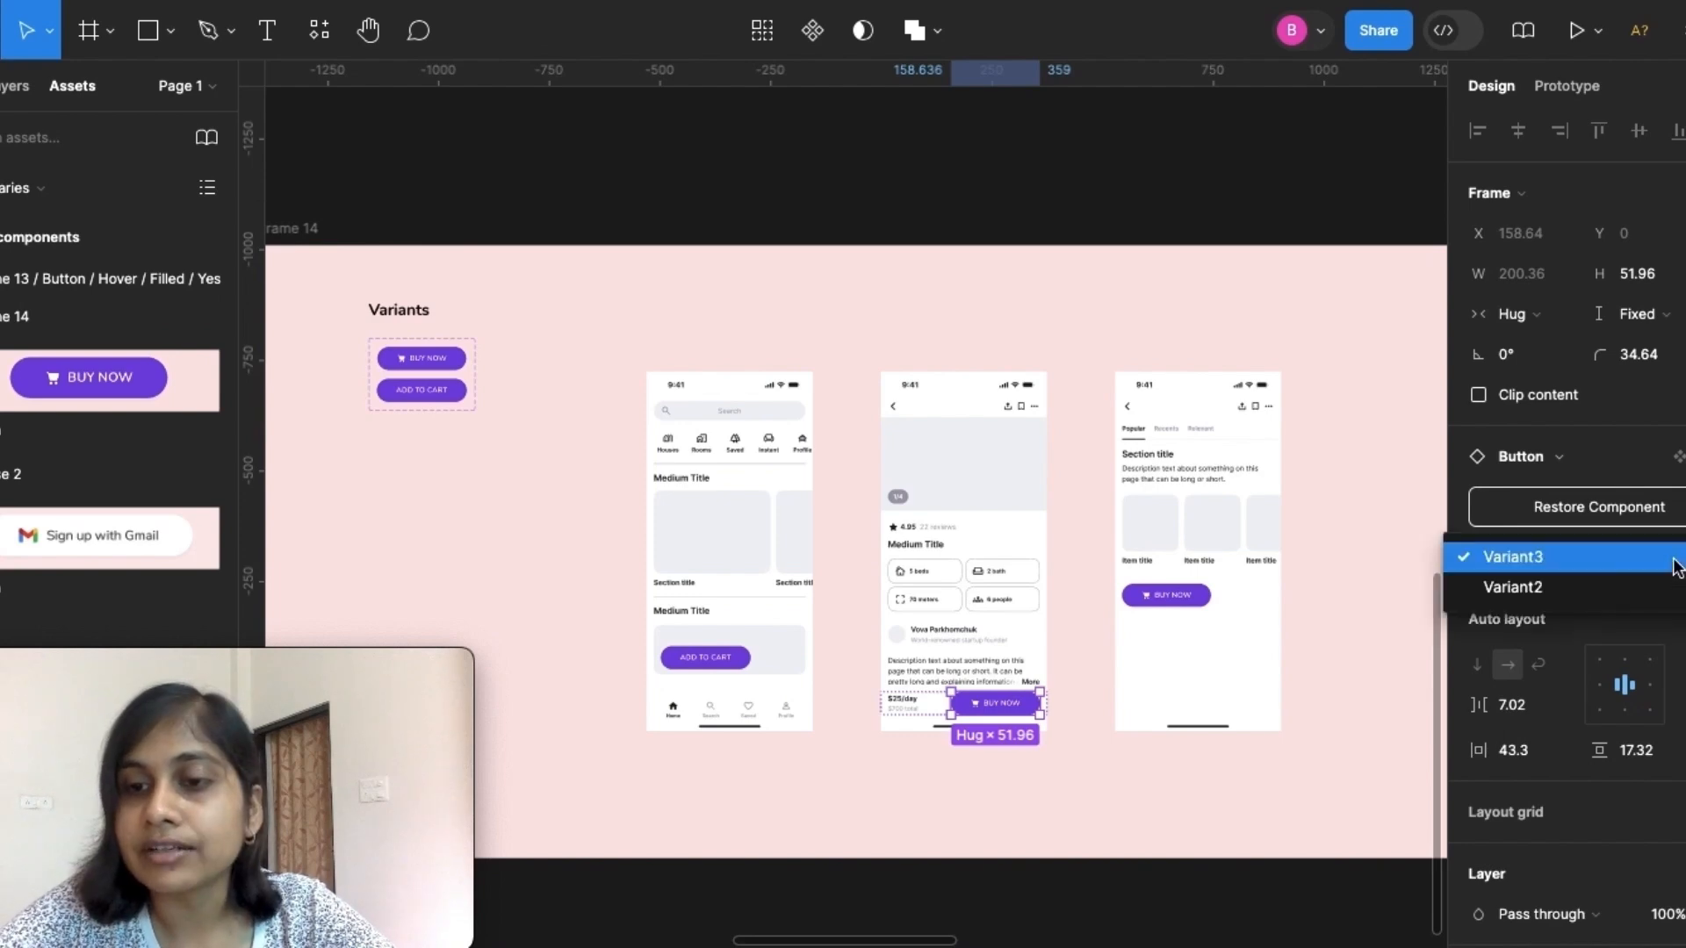
click(1594, 587)
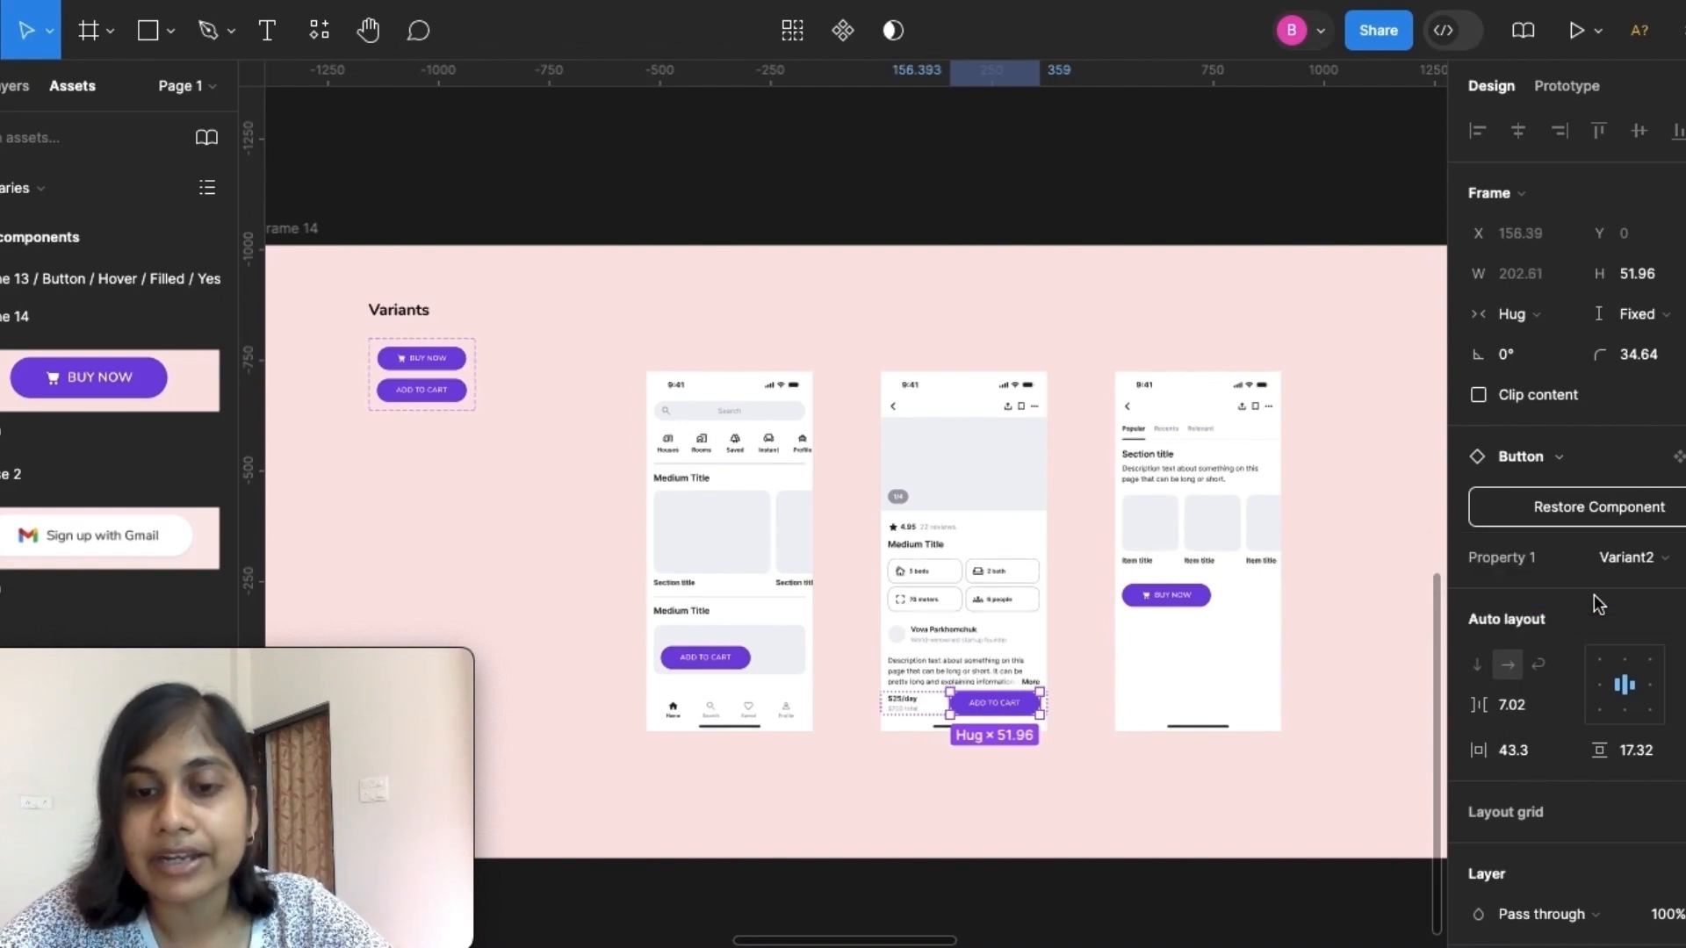
Switch the BUY NOW button on the third mobile screen, below the item thumbnails, to Variant2
scroll(999, 687, up, 5)
scroll(1000, 687, down, 3)
click(1267, 575)
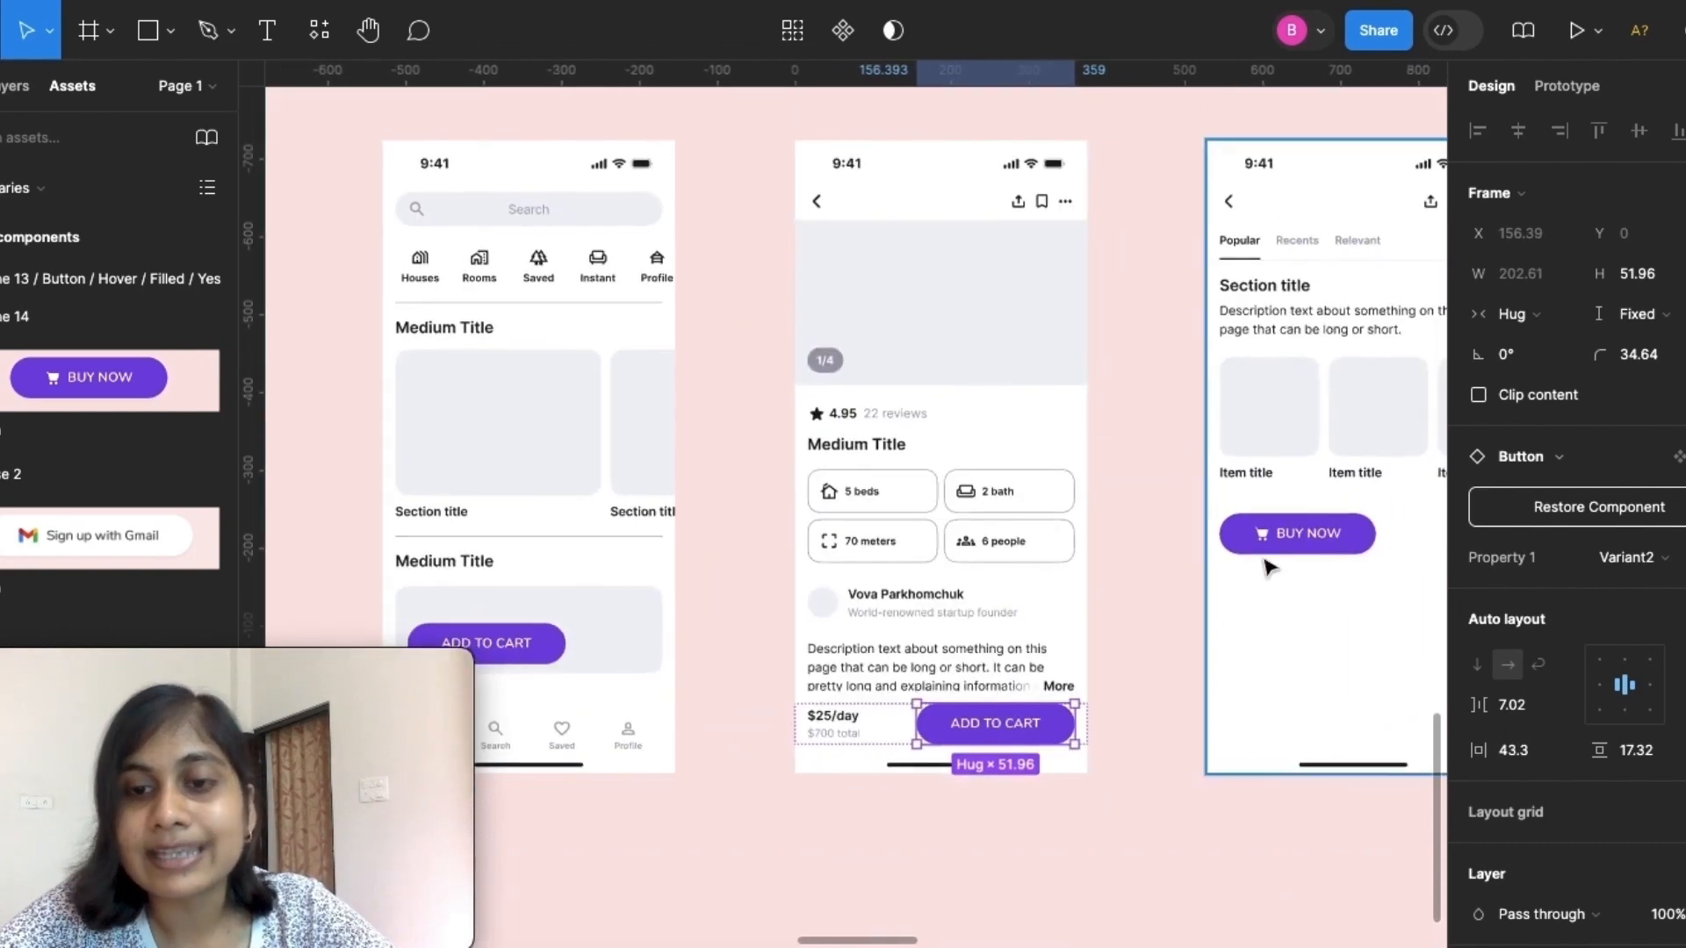
click(1284, 547)
double_click(1284, 545)
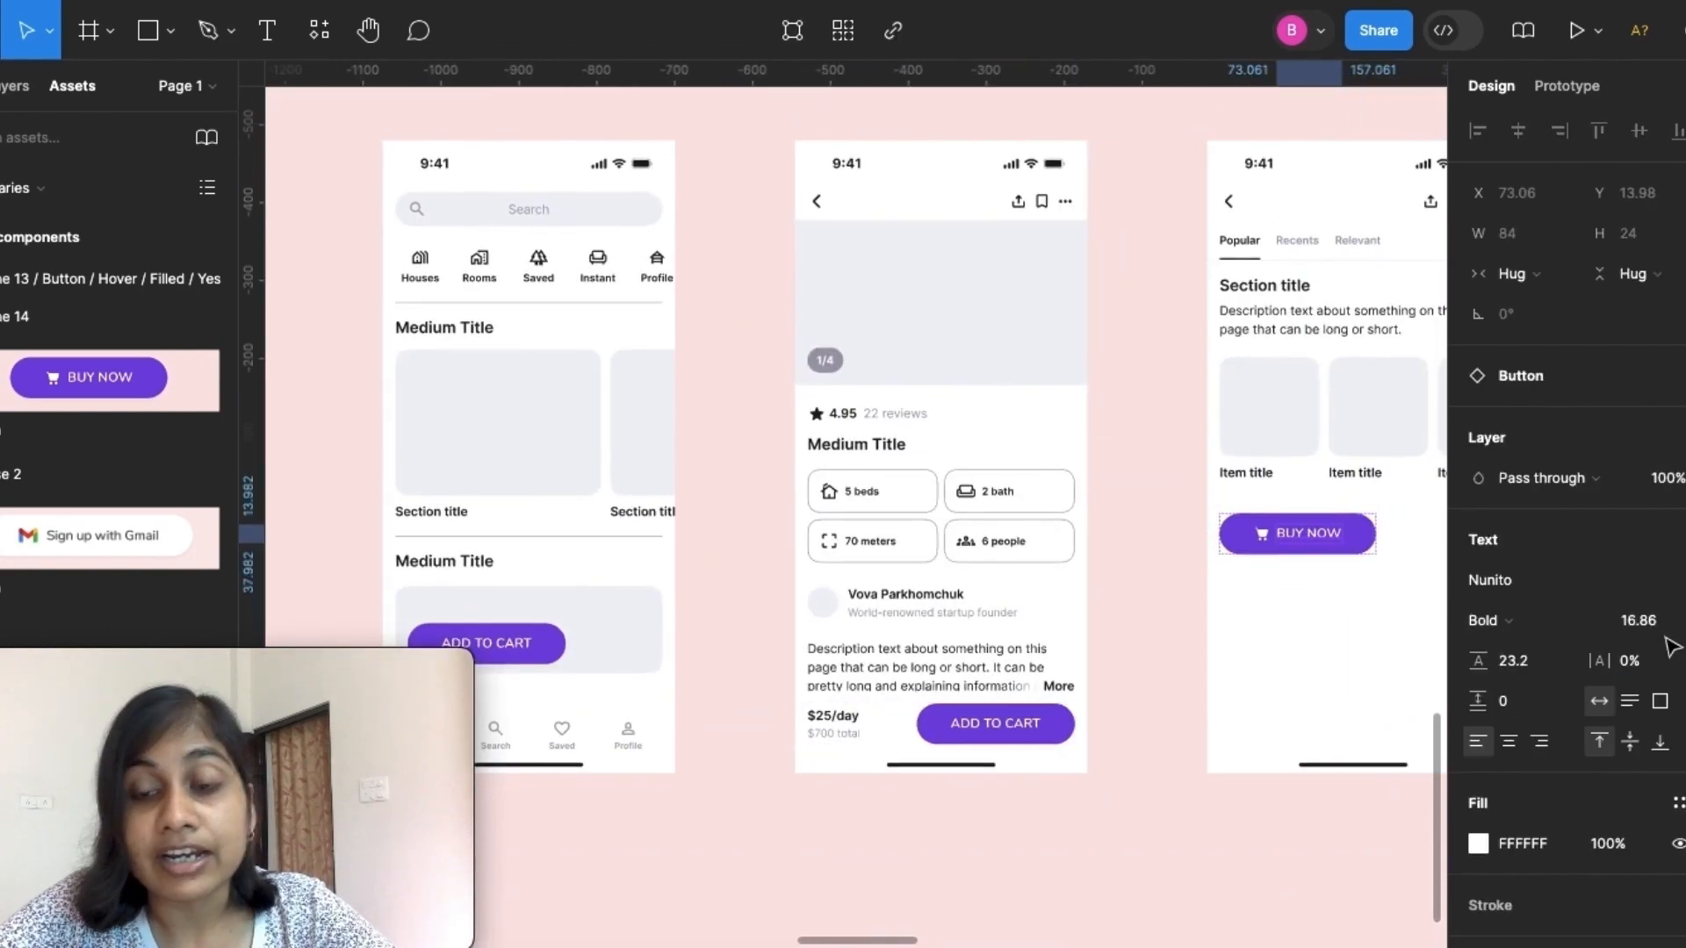
click(1375, 551)
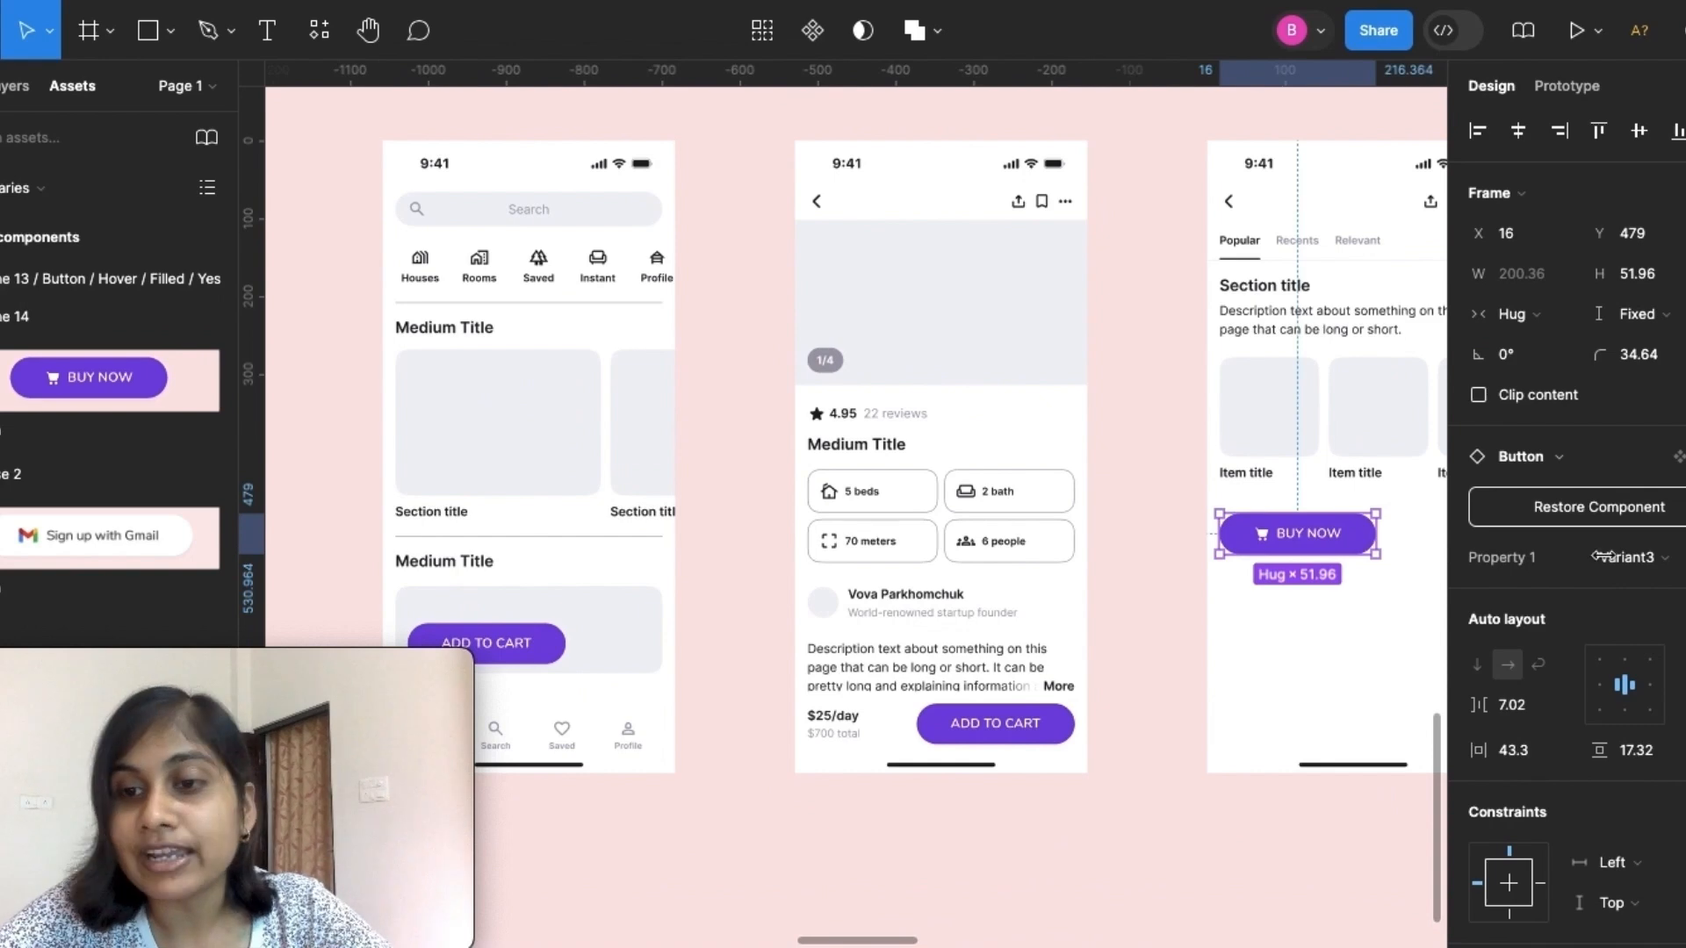
click(1673, 563)
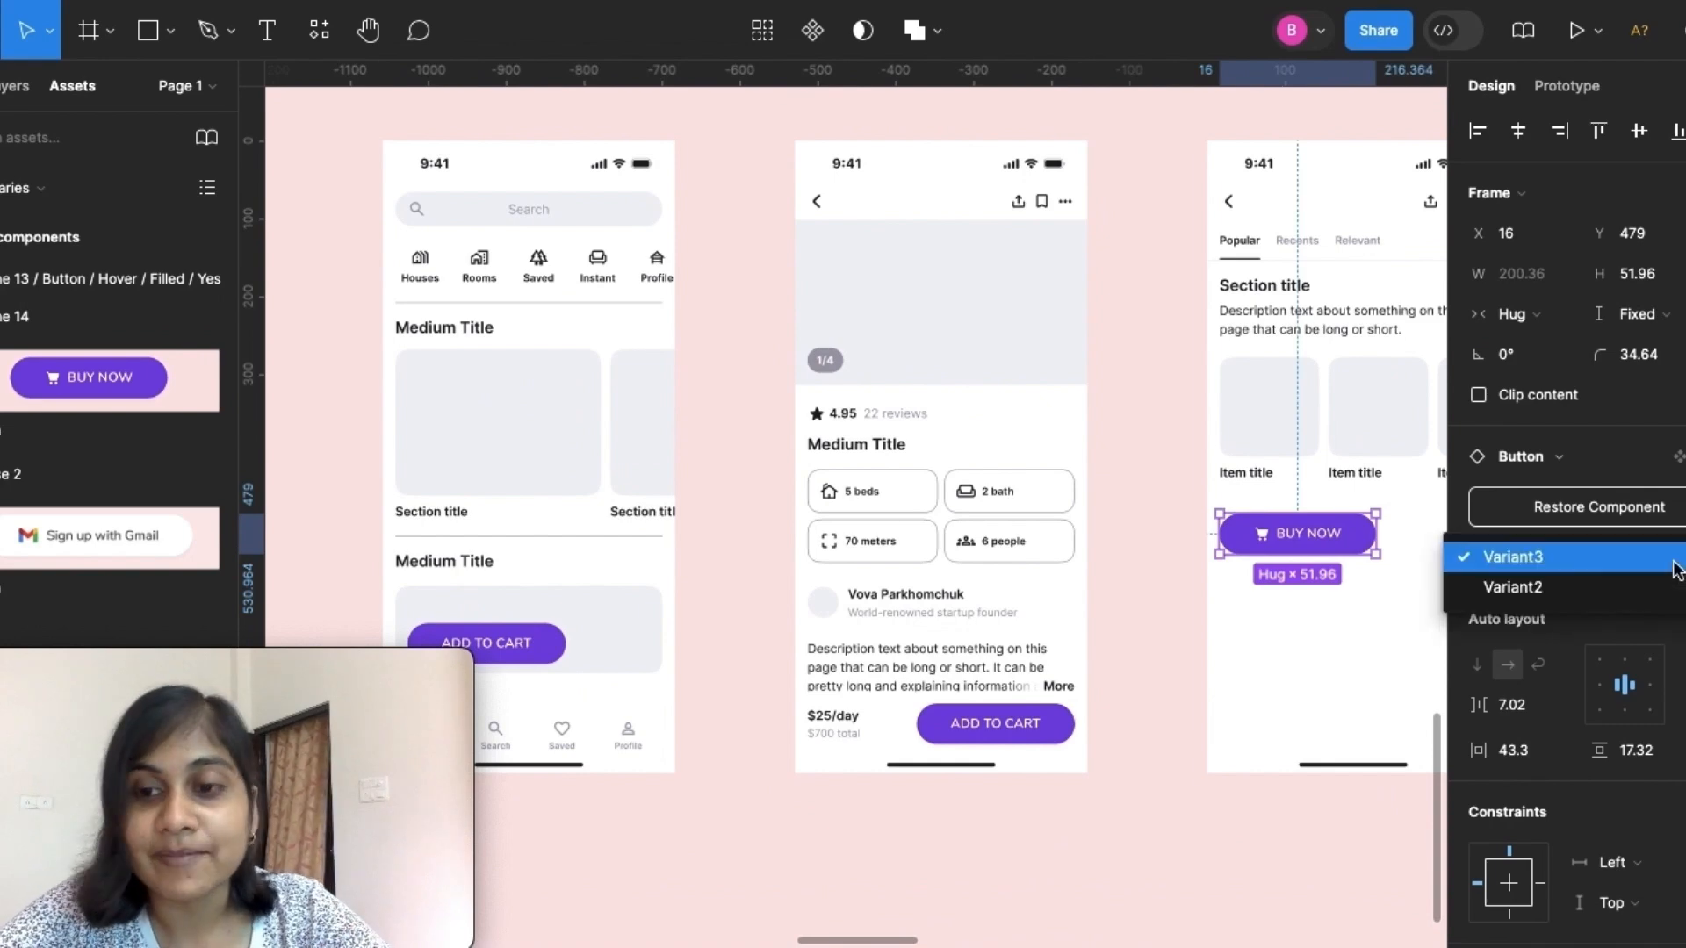
click(1621, 579)
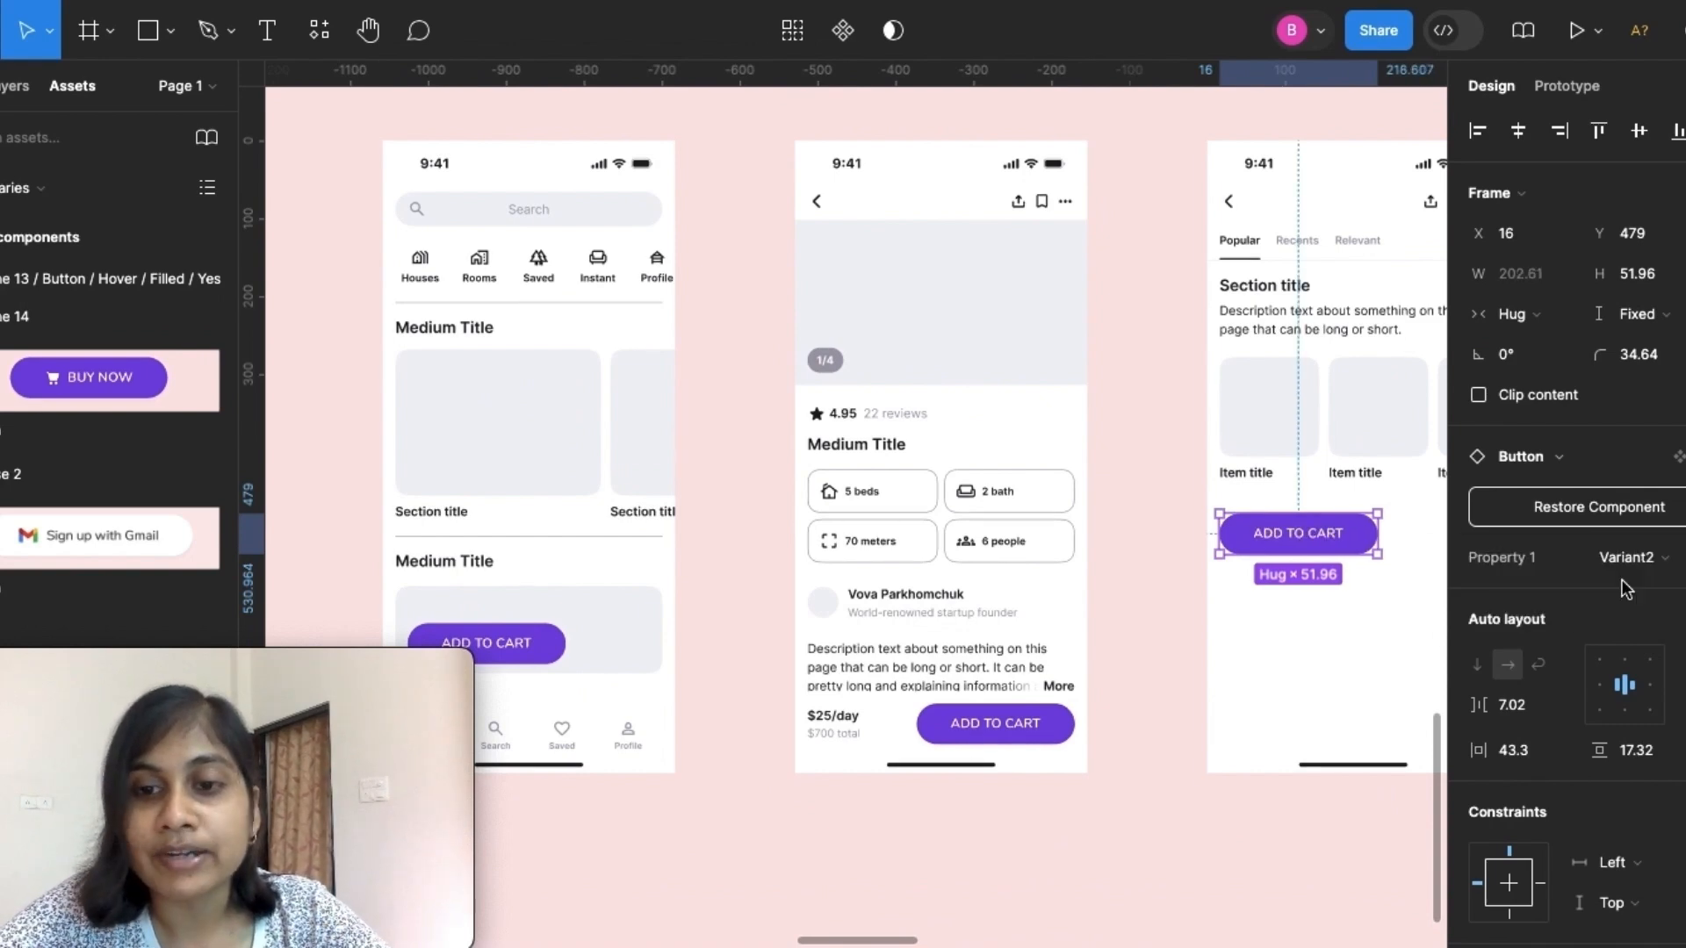
click(1254, 835)
Turn the standalone "Sign up with Gmail" button in the Phase 1 frame into a component
scroll(1254, 836, down, 3)
scroll(1254, 836, right, 1)
scroll(1254, 836, down, 3)
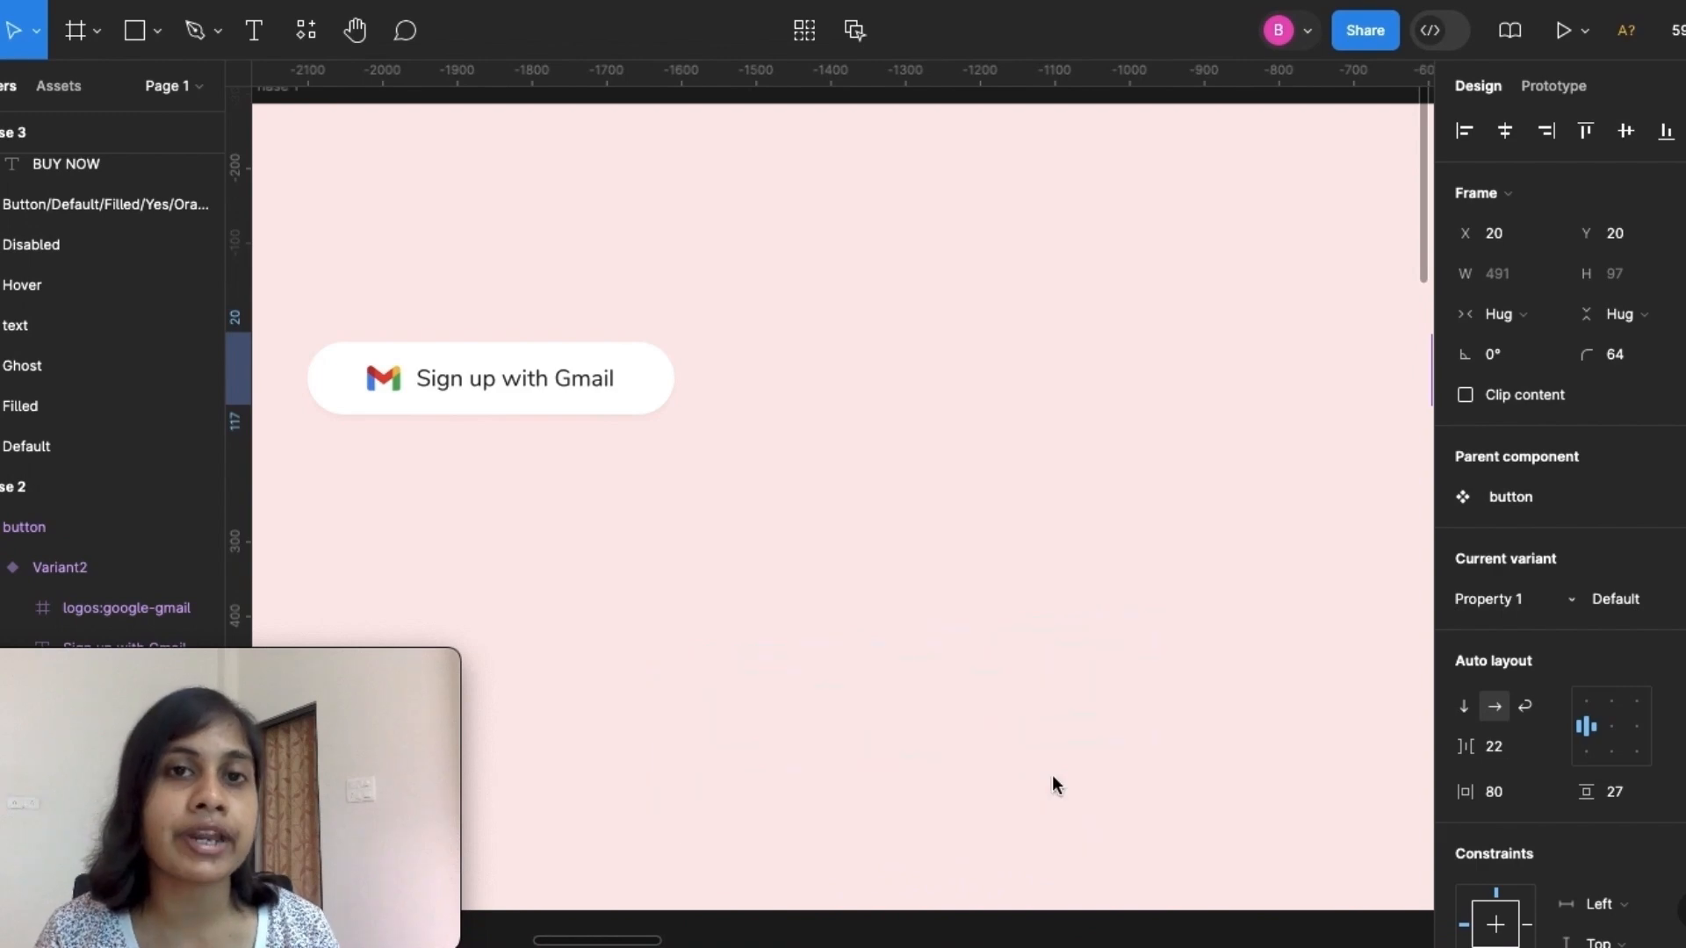
click(576, 389)
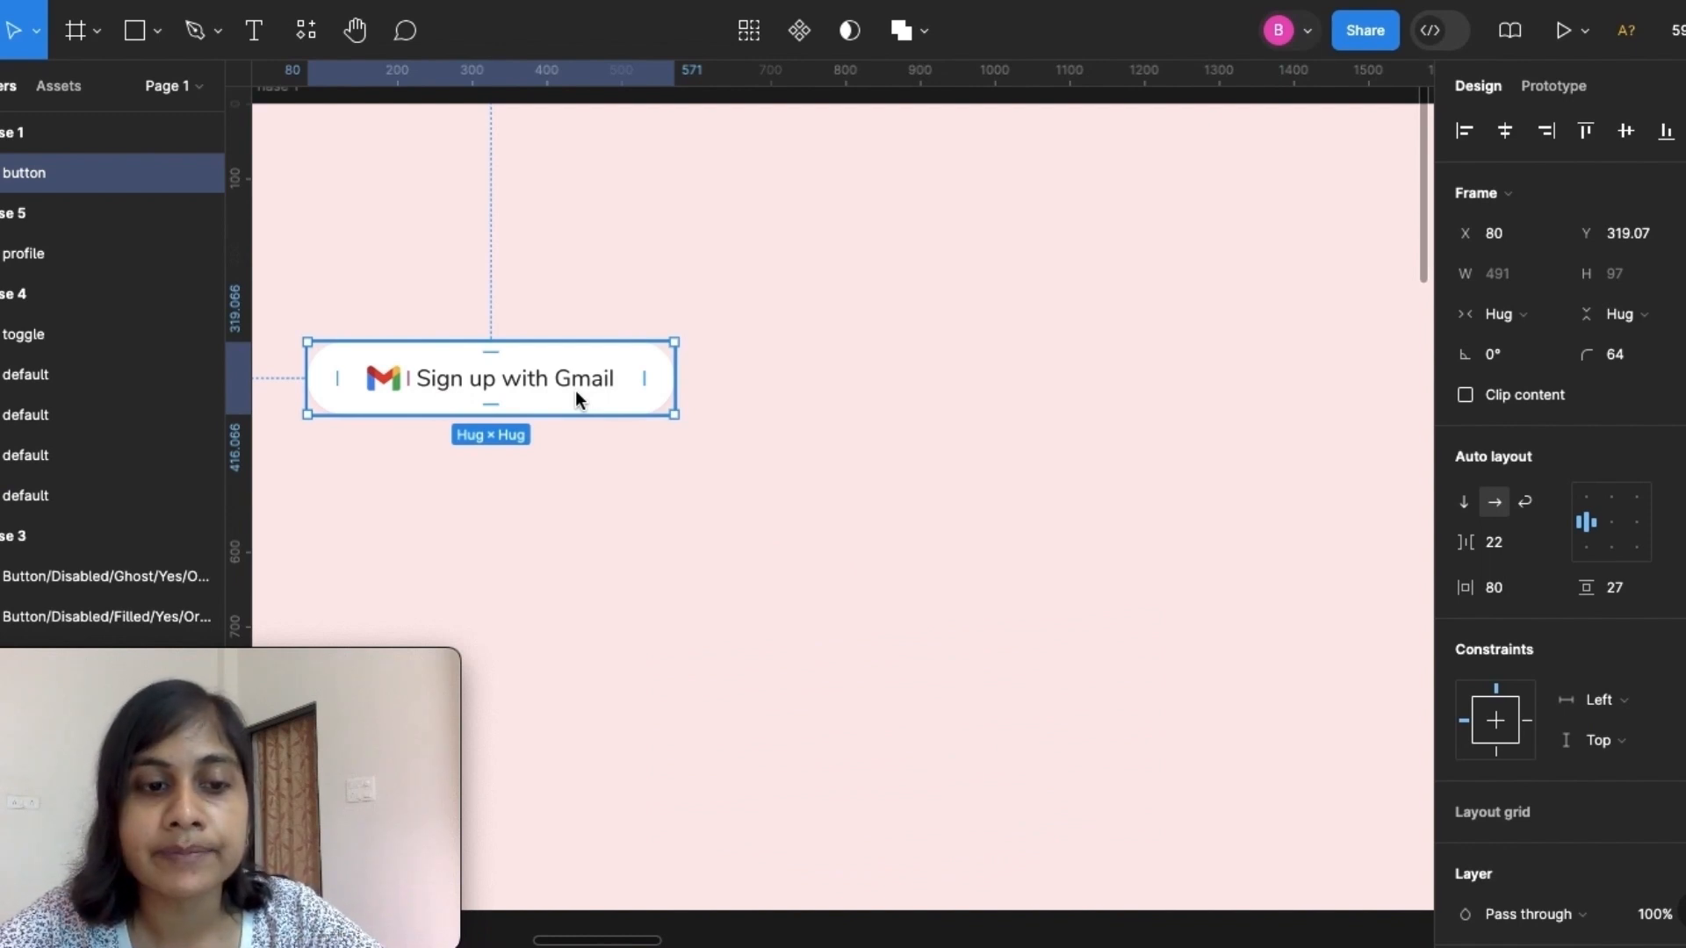
click(800, 35)
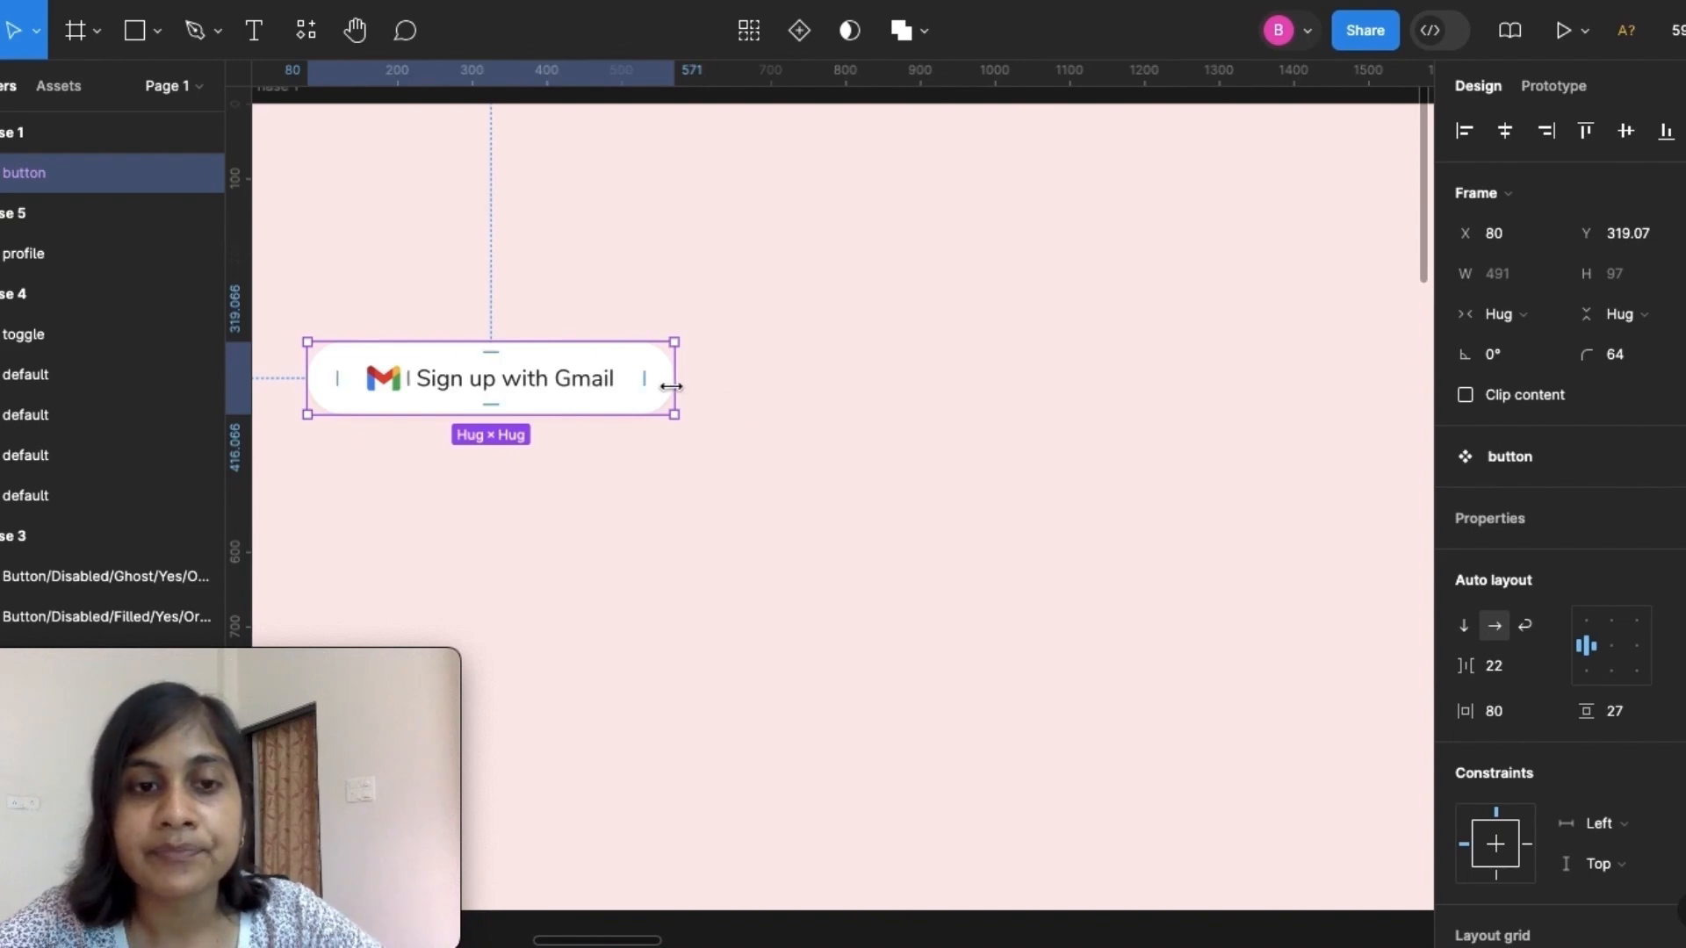
Duplicate the white "Sign up with Gmail" variant in Phase 2 and place the copy beside its variant set, at about X 714, Y 297
ctrl+scroll(672, 386, down, 3)
scroll(677, 413, right, 5)
scroll(677, 414, right, 10)
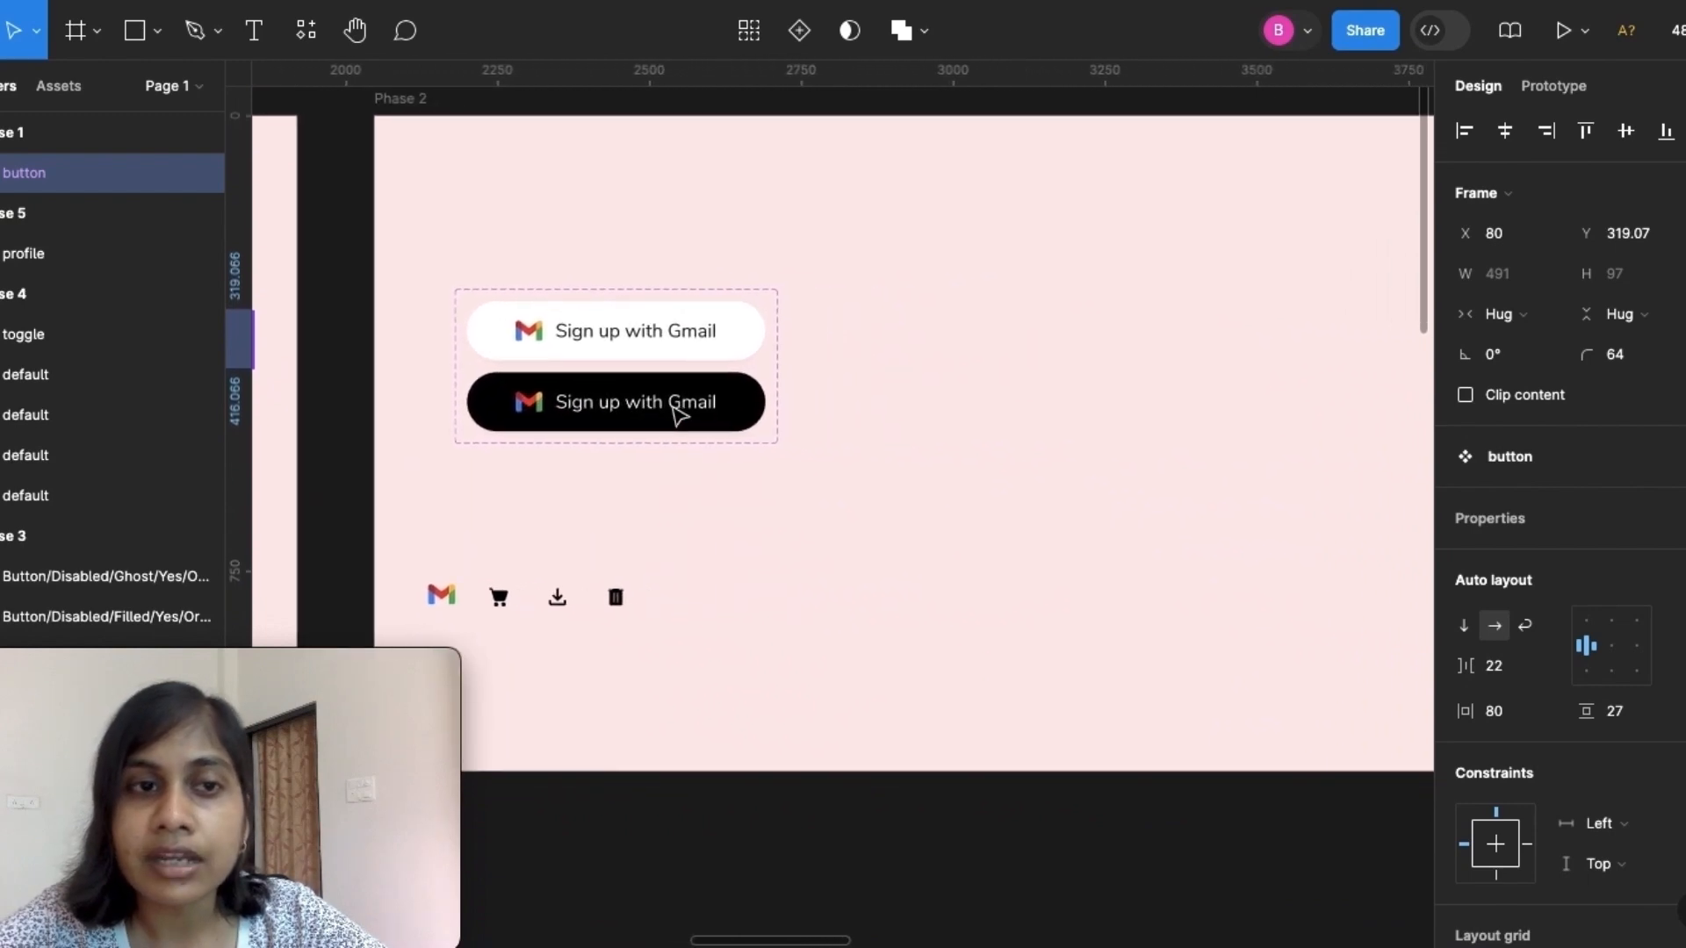
scroll(677, 413, right, 3)
ctrl+scroll(677, 406, up, 2)
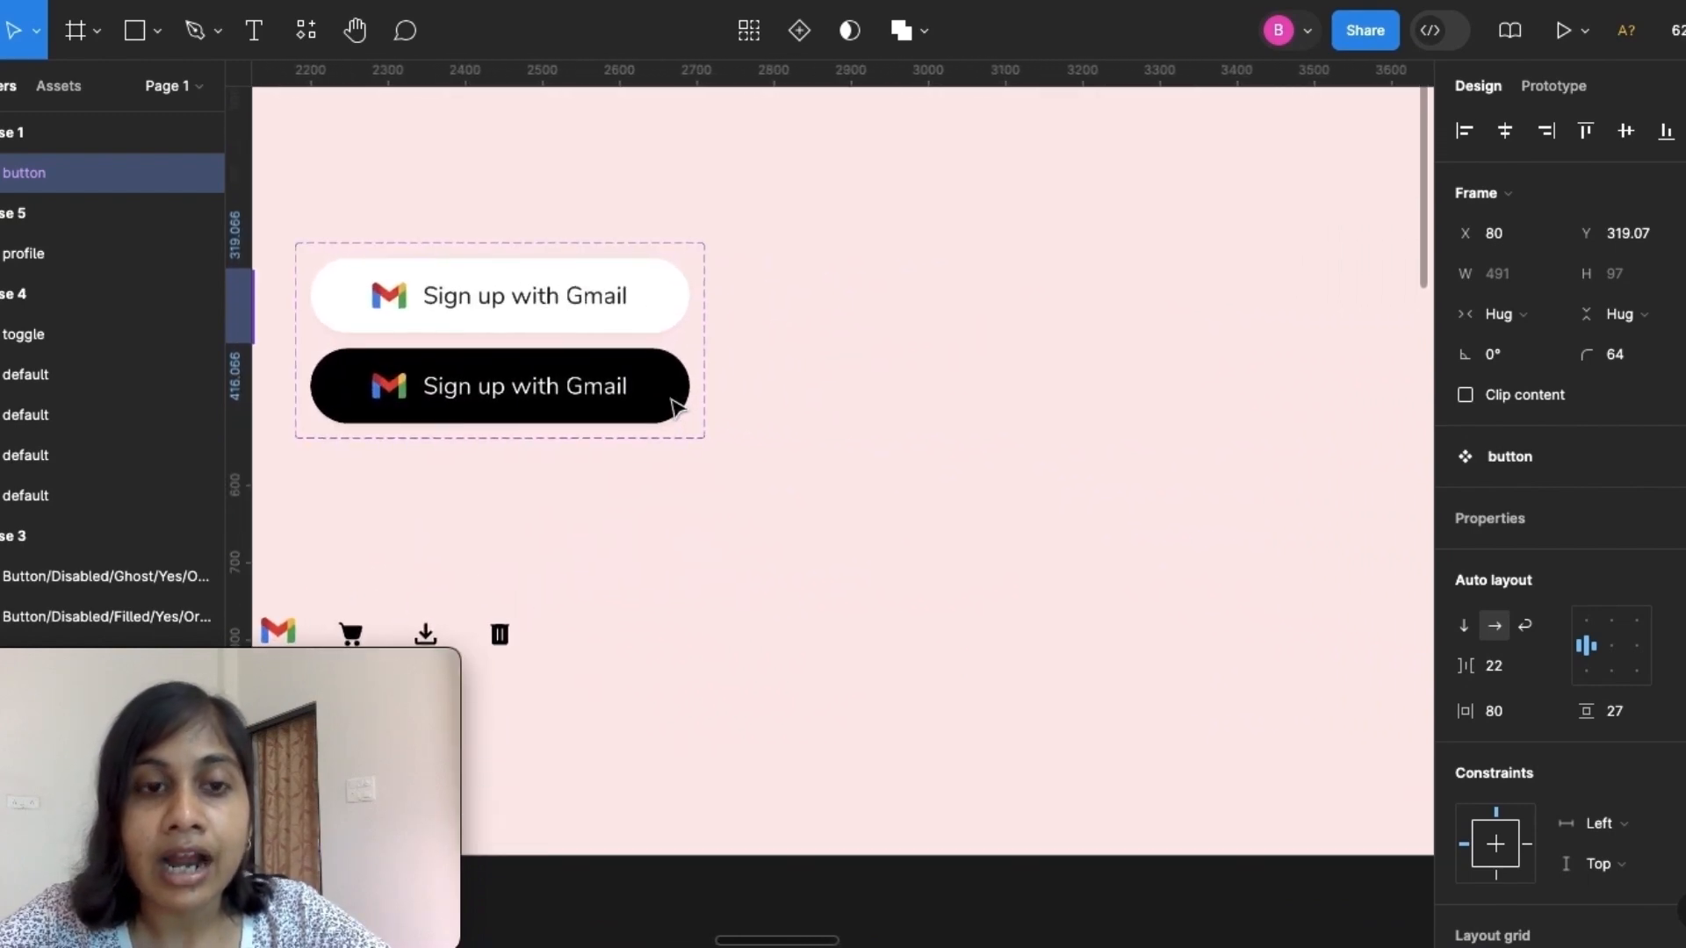
ctrl+scroll(676, 407, down, 1)
double_click(584, 312)
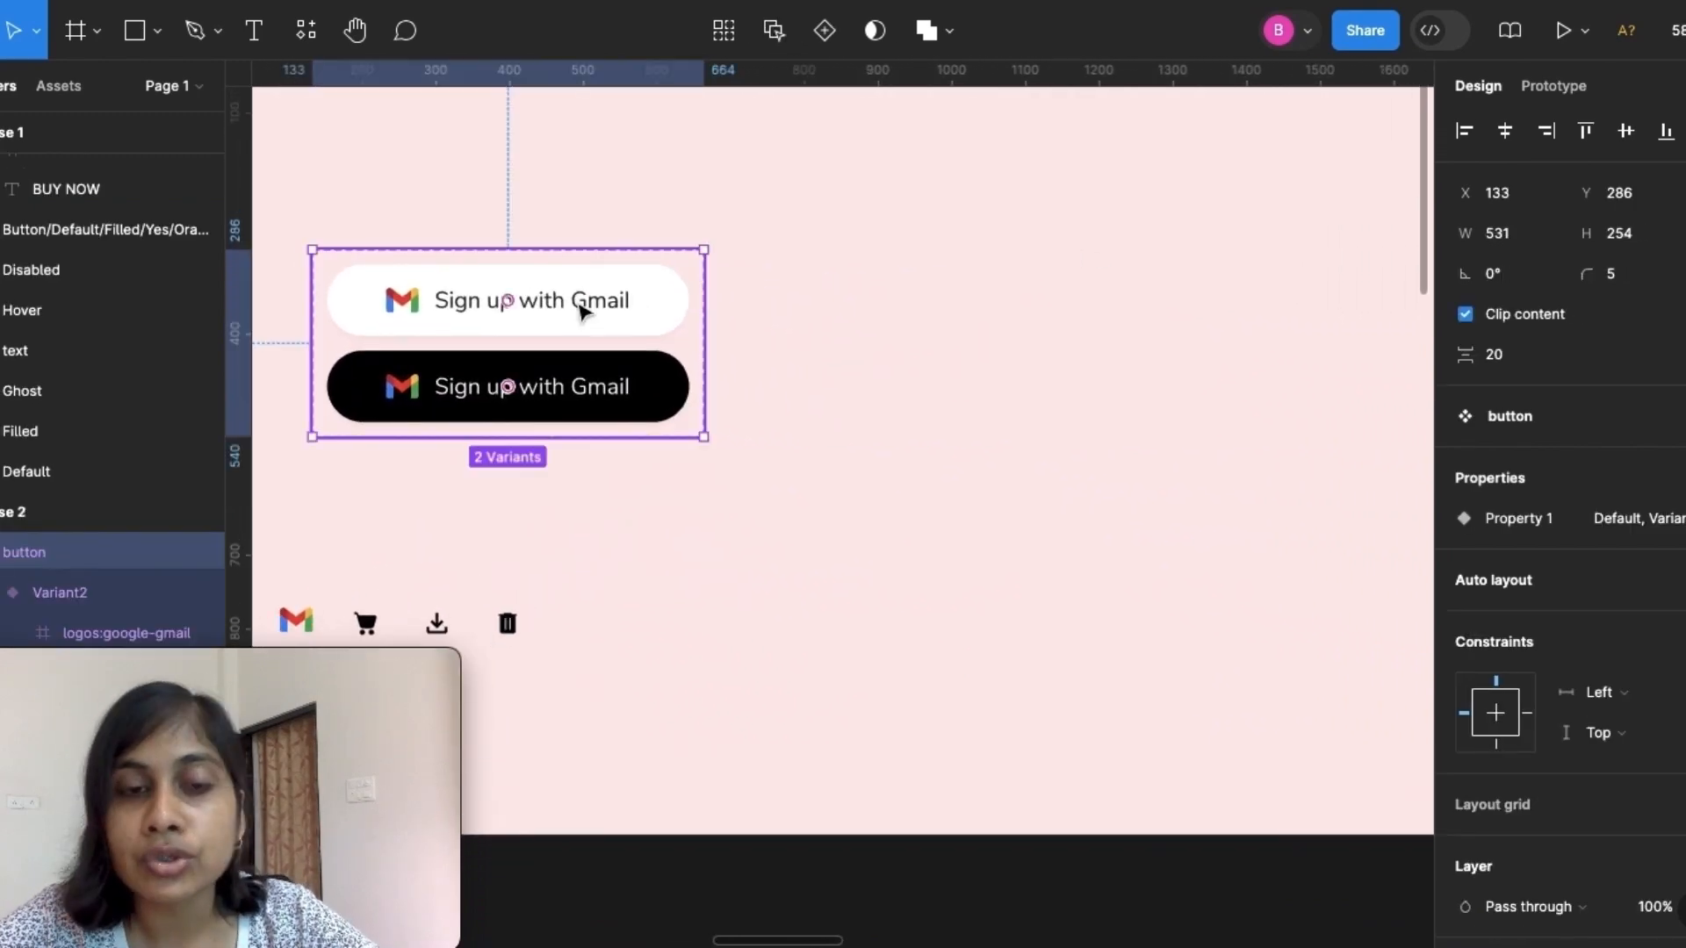
click(659, 318)
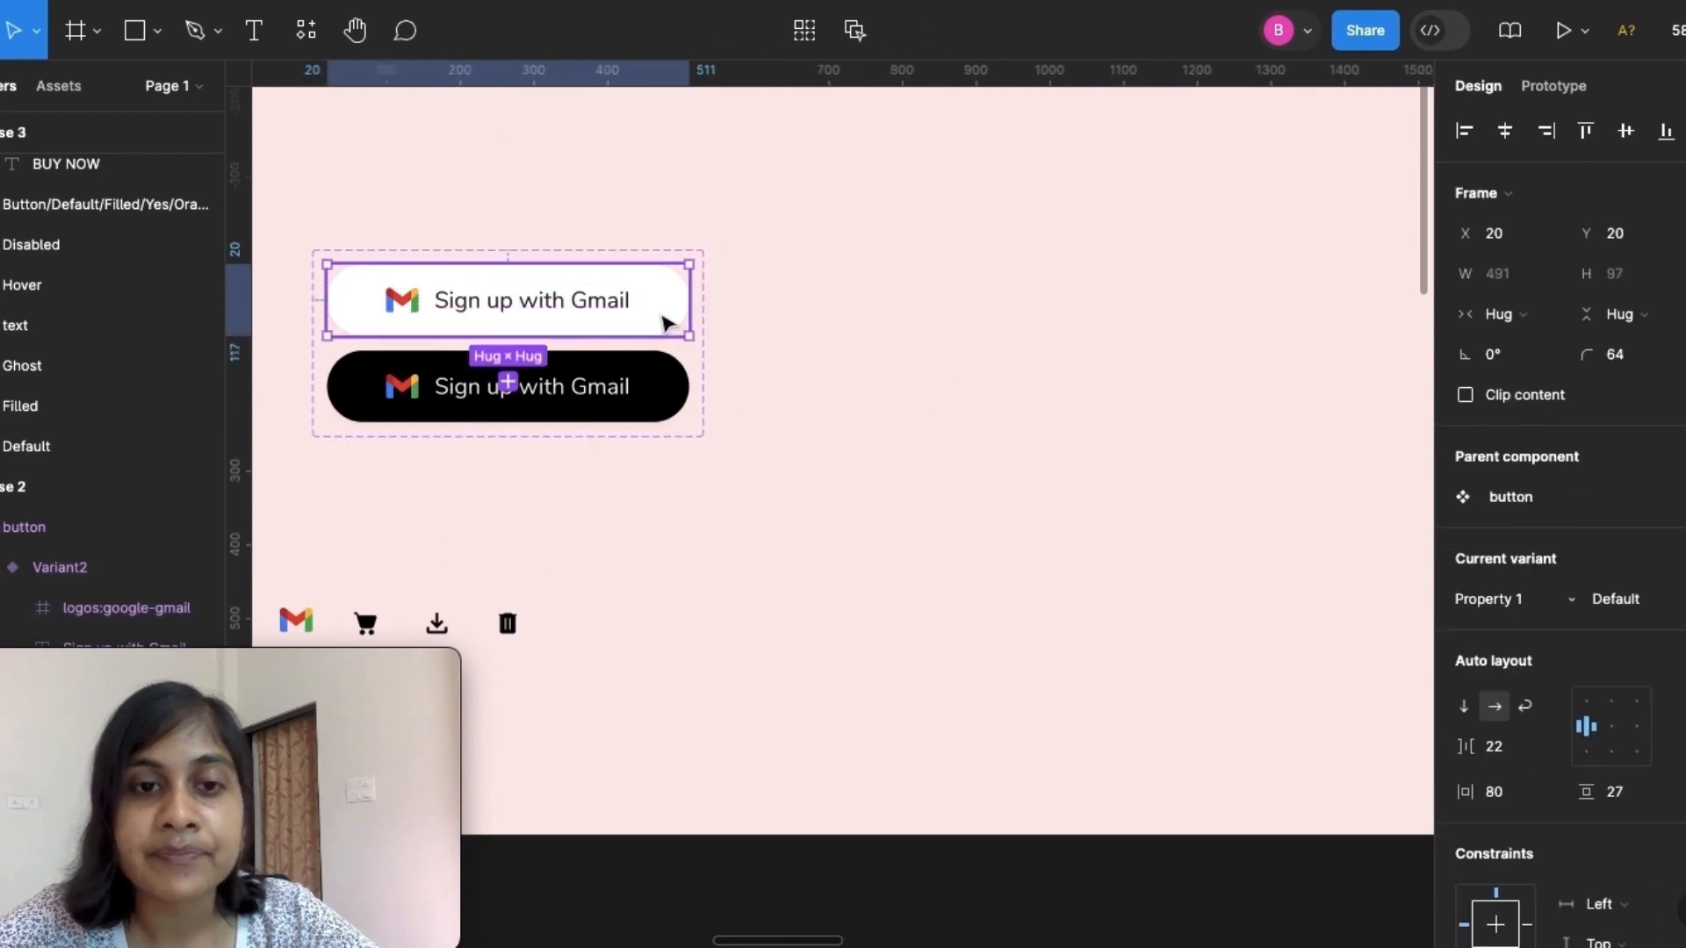
key(ctrl+d)
drag(616, 325, 1022, 315)
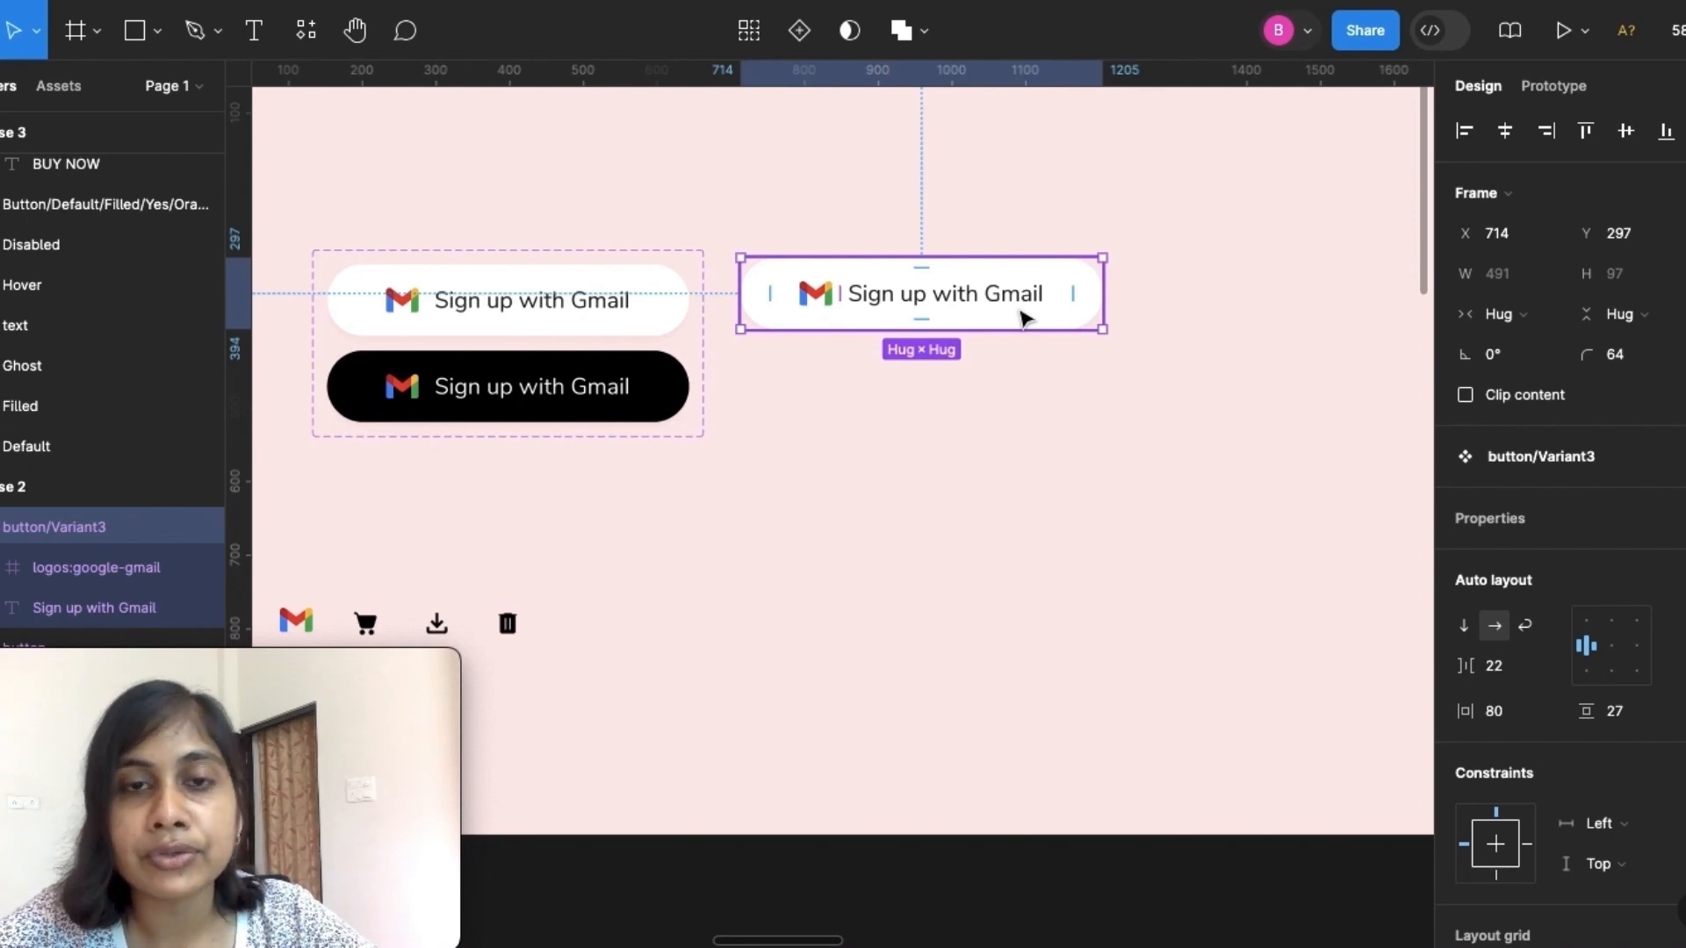
Add a second variant to the copied Gmail button and delete the original white-and-black variant set
click(797, 40)
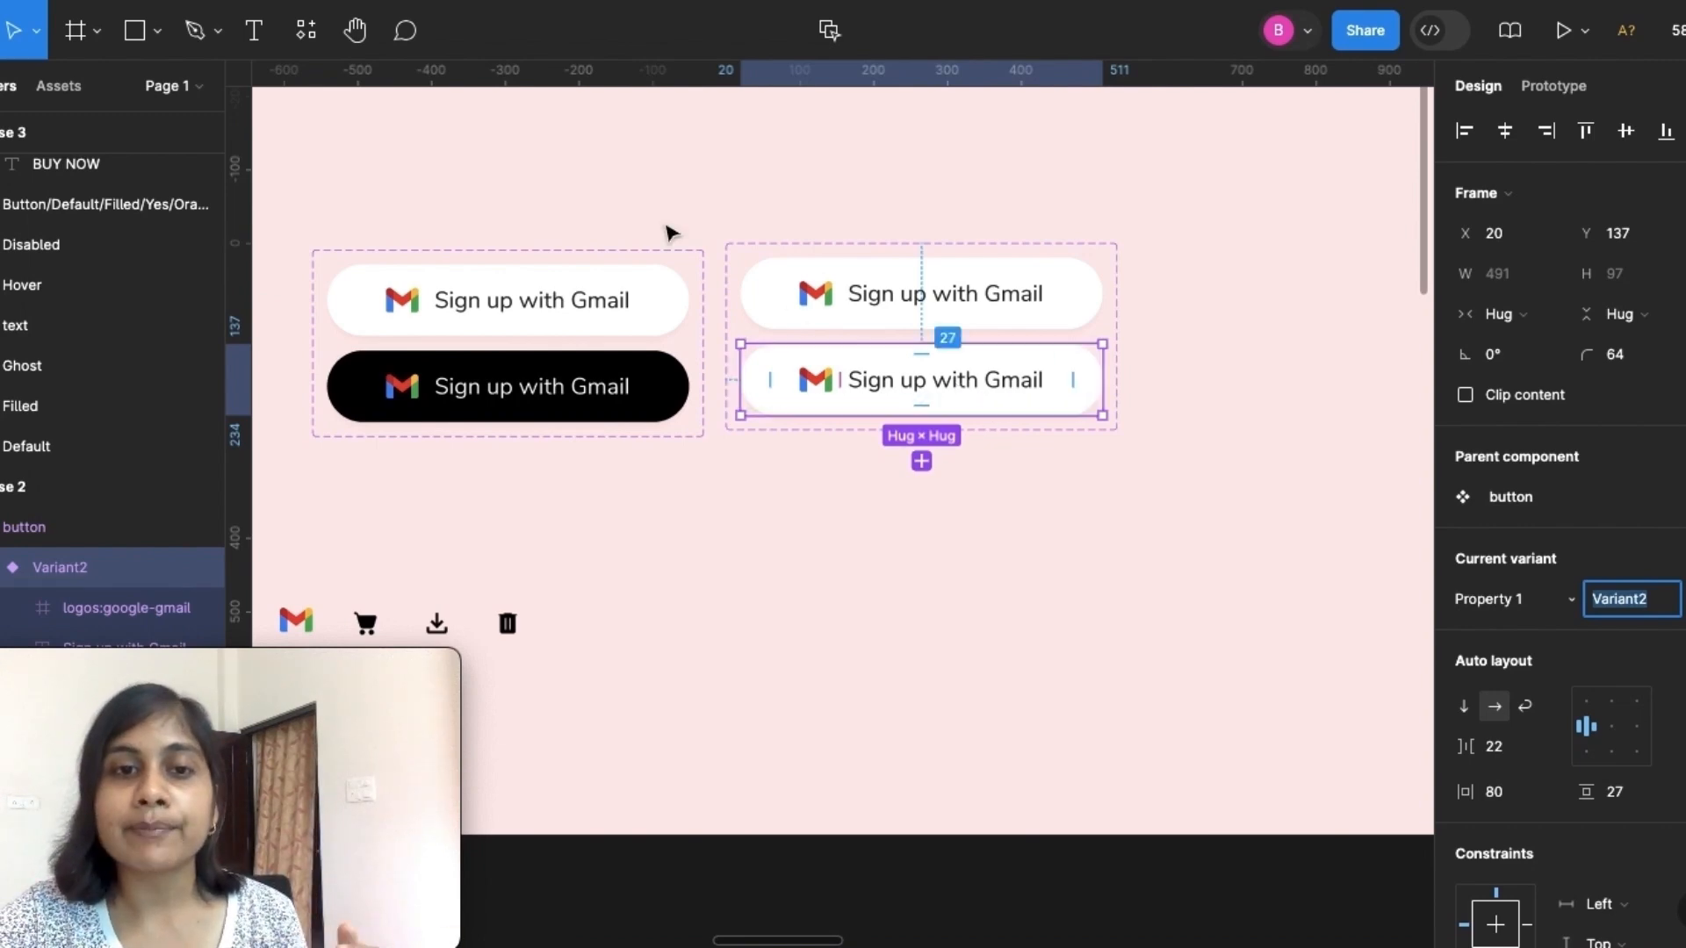
click(642, 252)
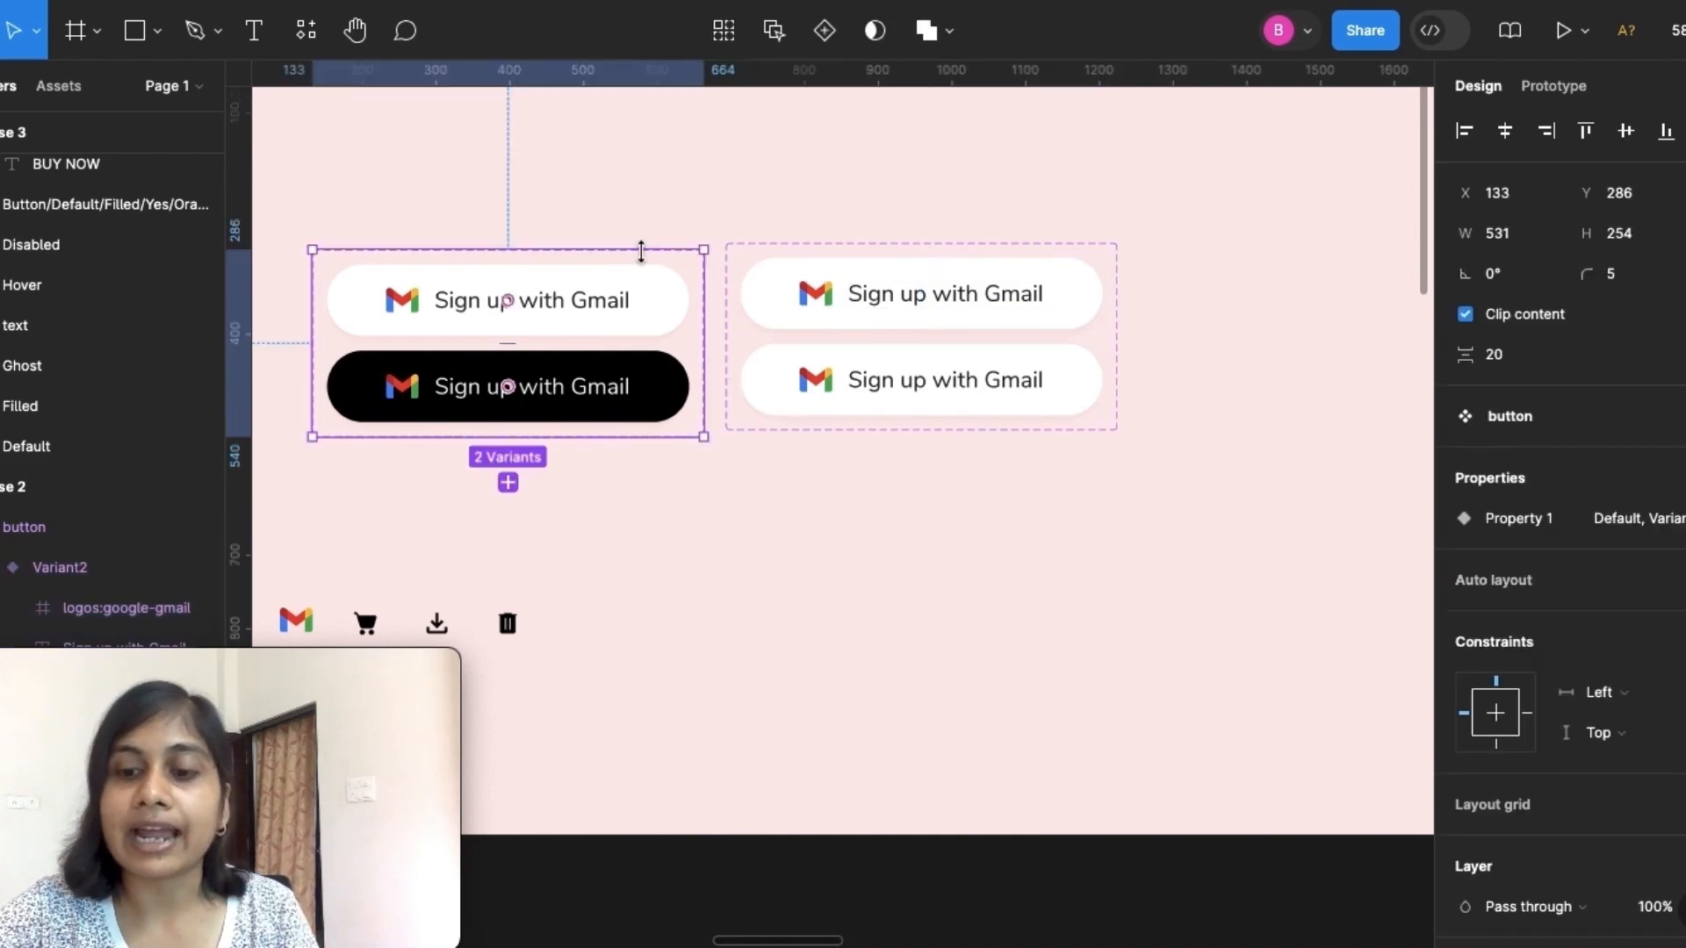
key(Delete)
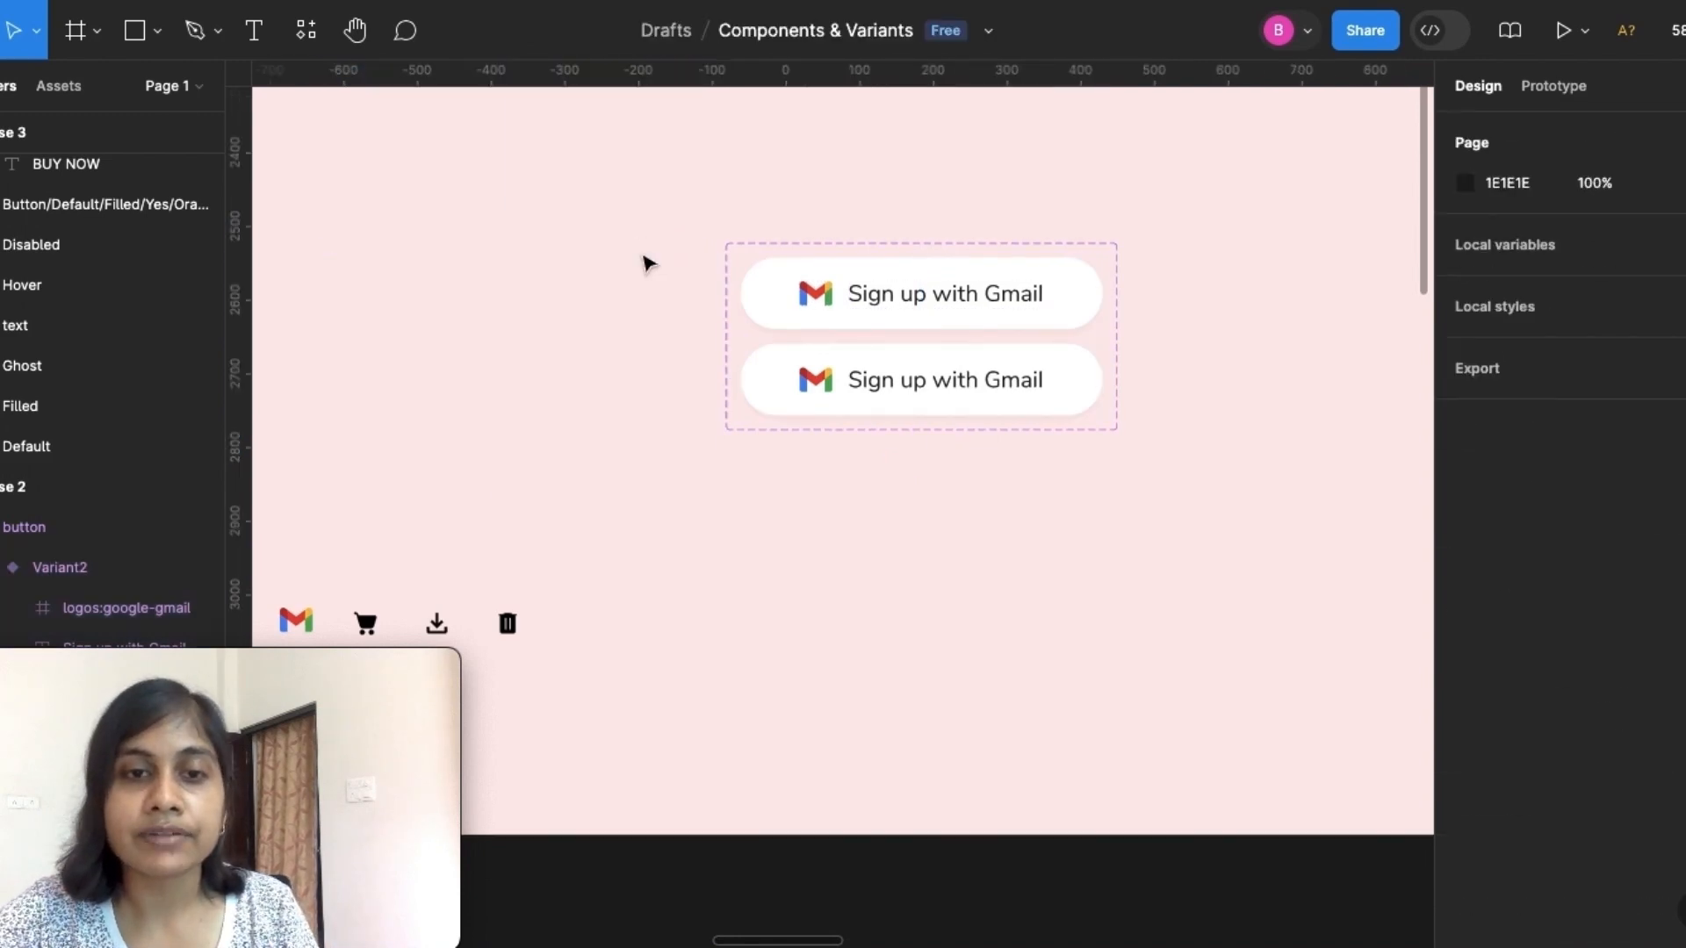
Fill the lower Gmail button variant with black 000000
click(1077, 386)
scroll(1528, 756, down, 5)
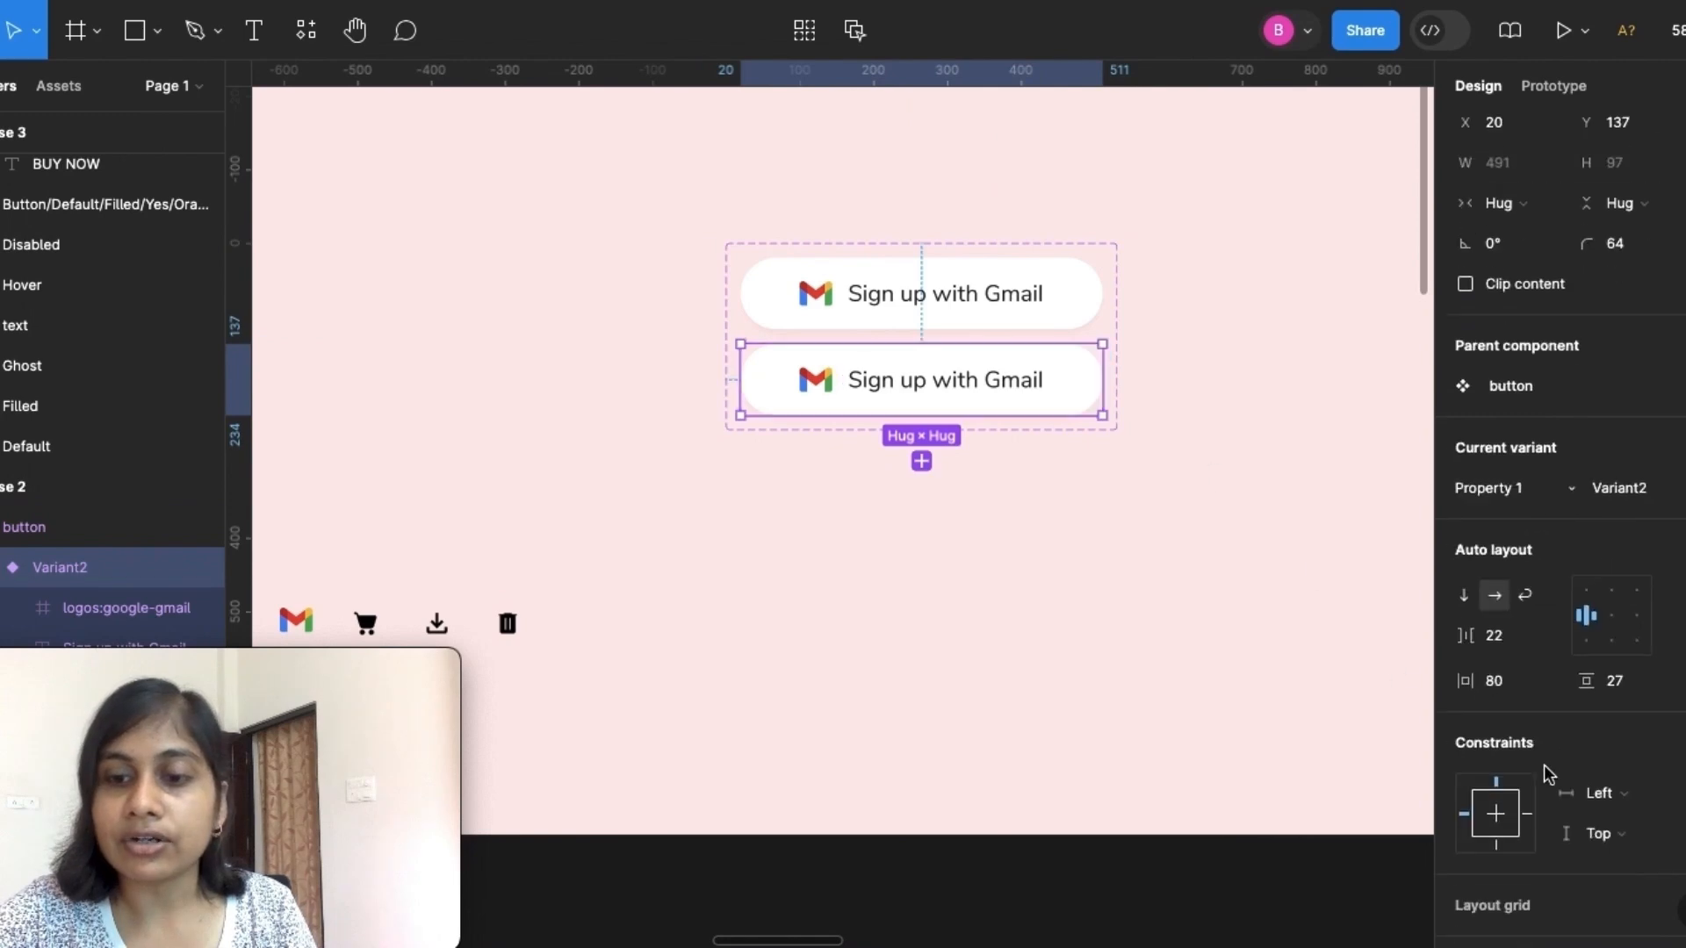
click(1466, 722)
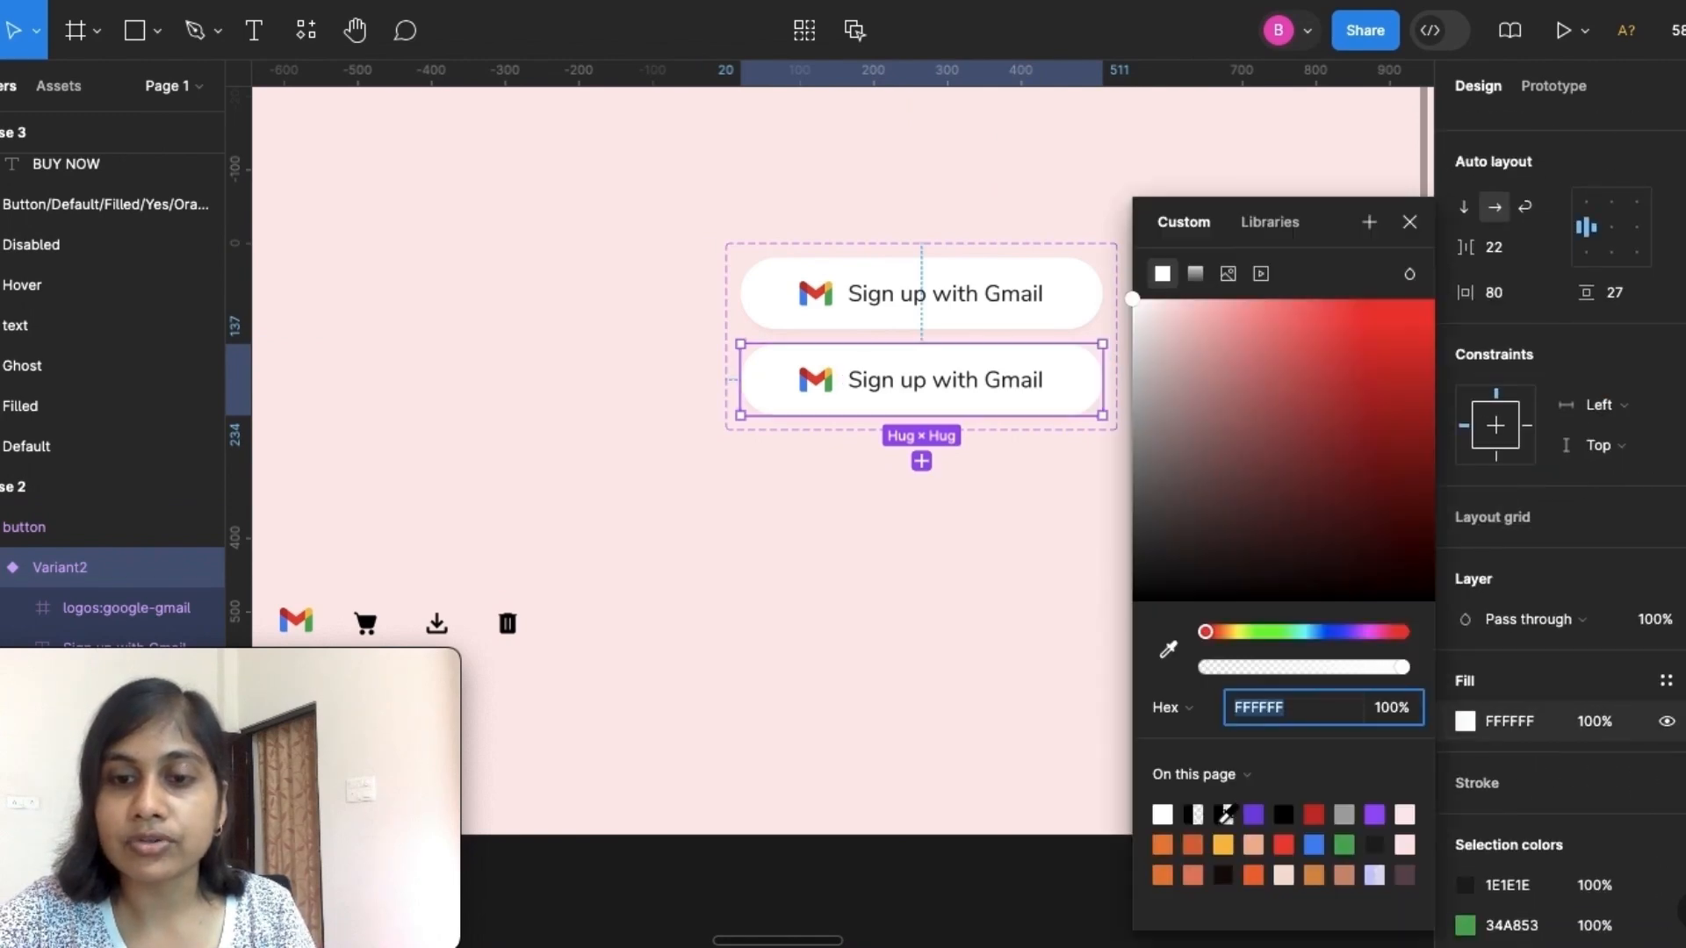
click(1284, 815)
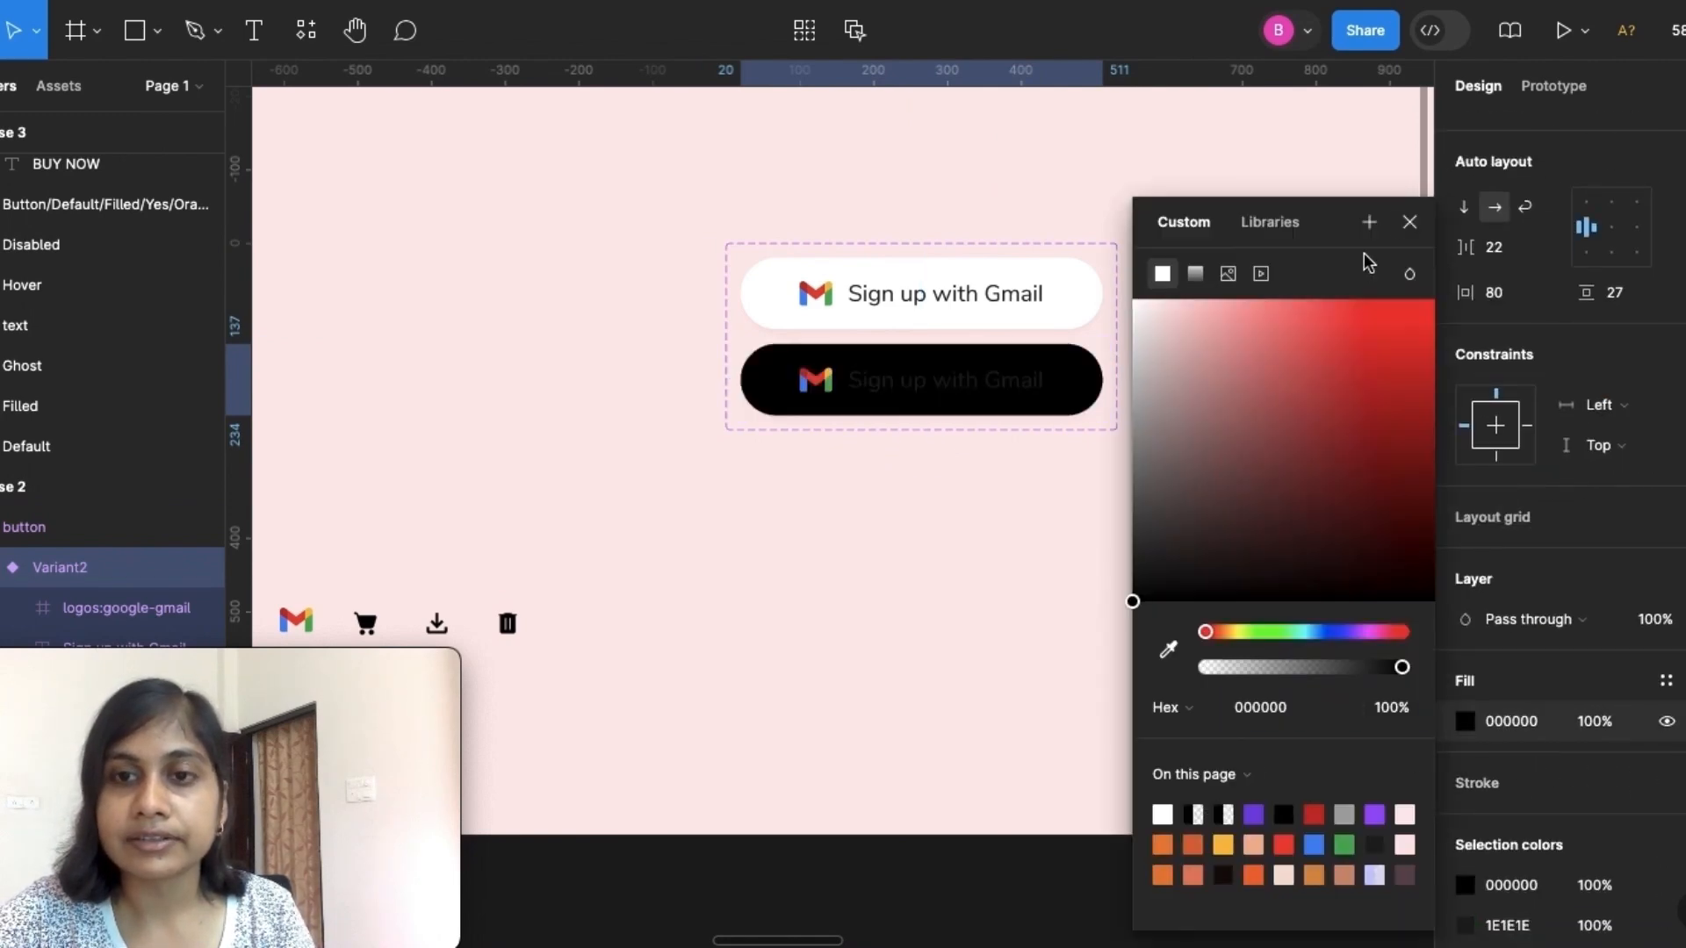
click(1409, 227)
Set the lower variant's "Sign up with Gmail" text color to white FFFFFF
click(929, 396)
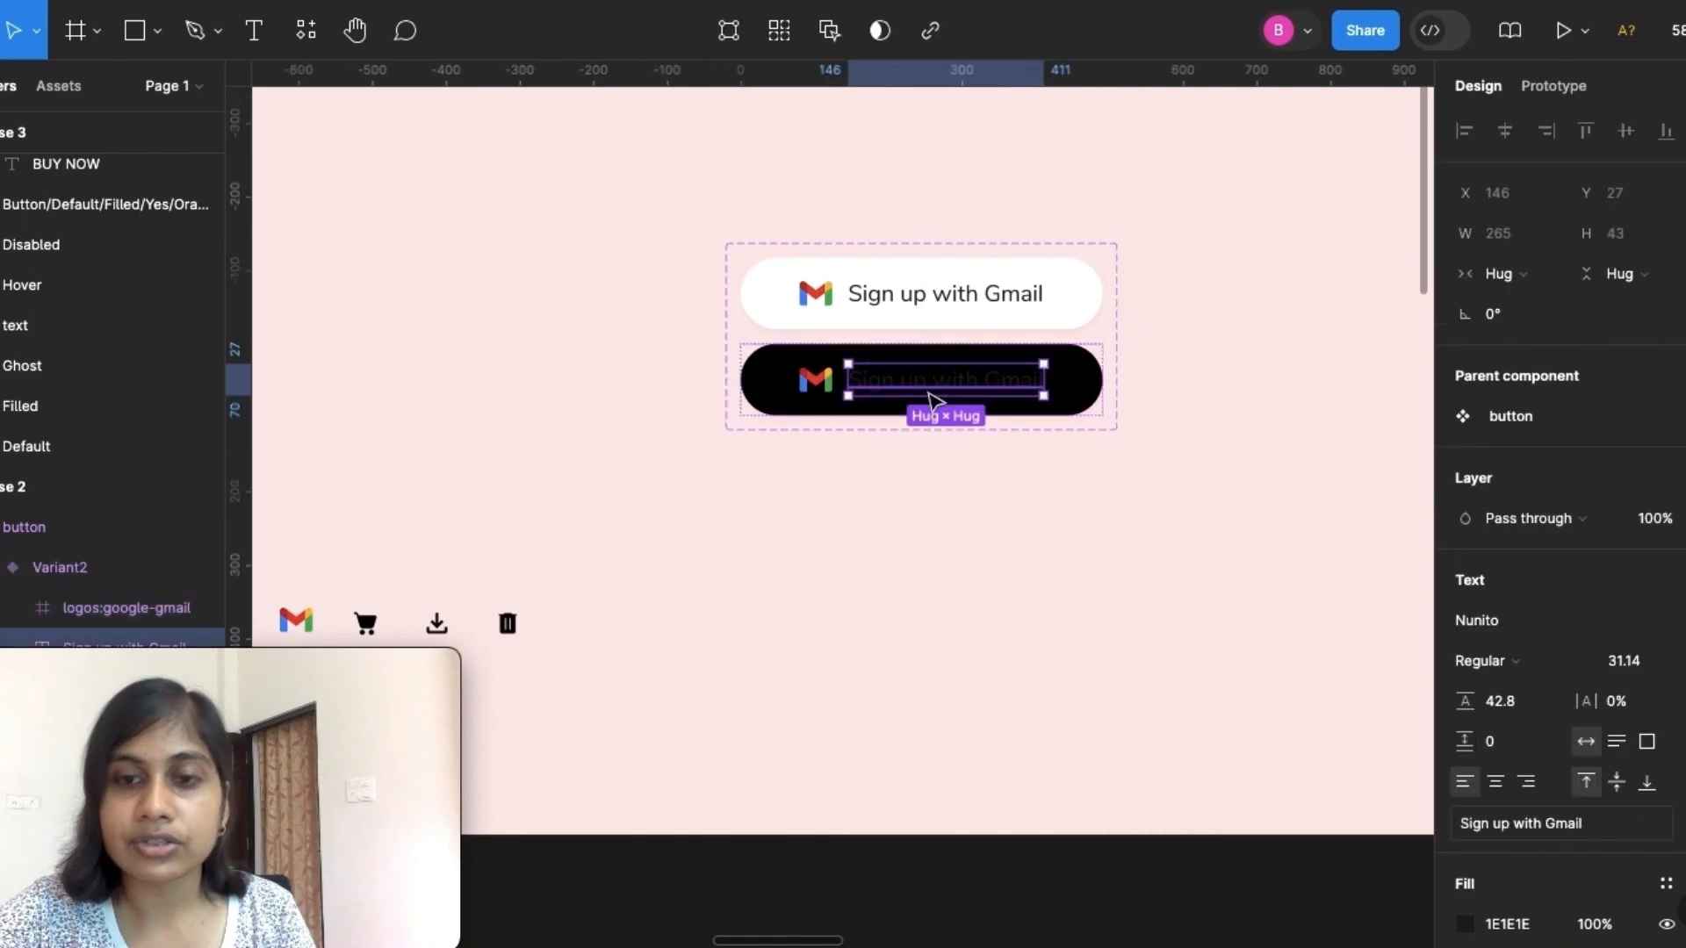
click(1466, 925)
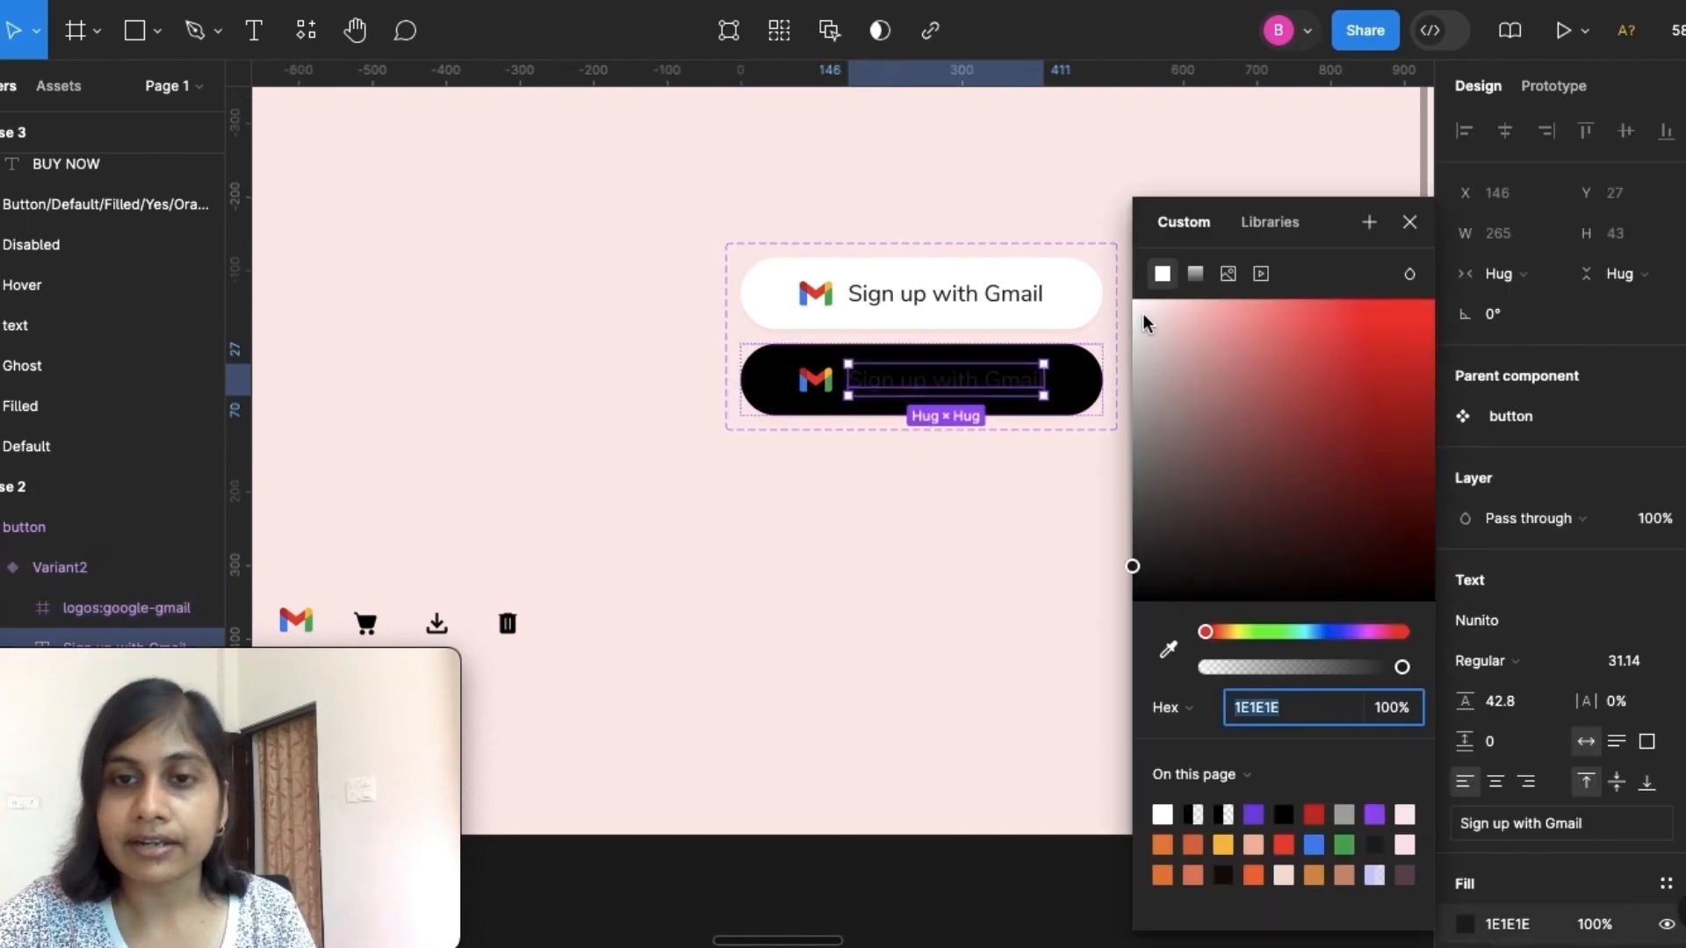
text(FFFFFF)
key(Return)
click(1409, 222)
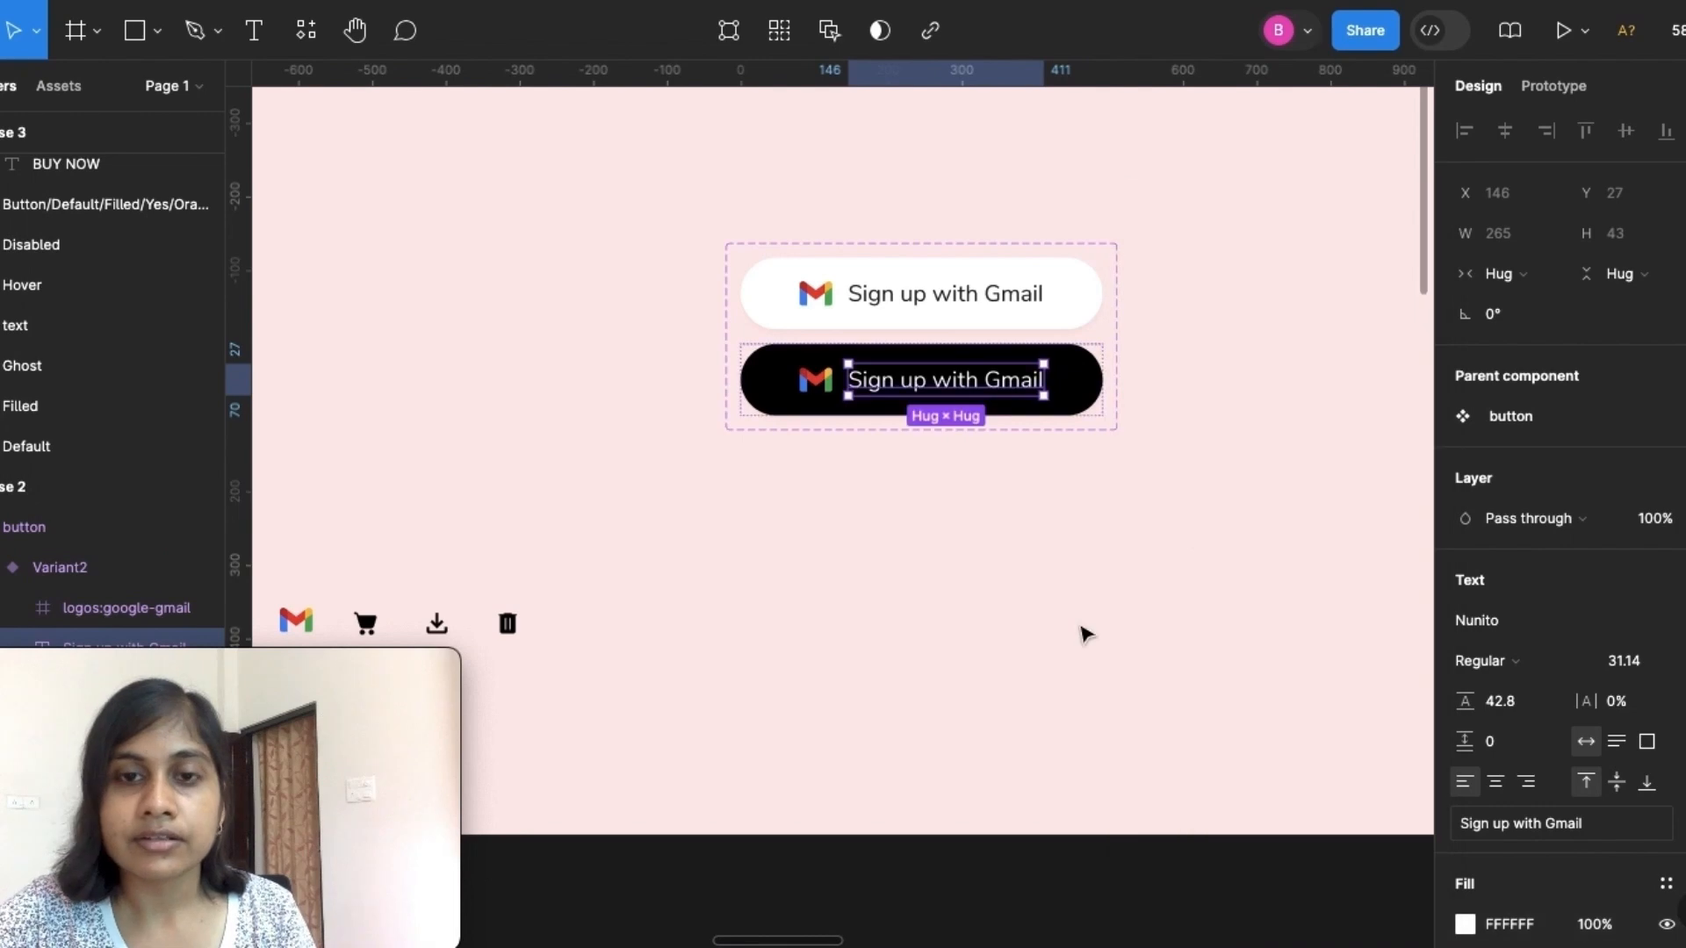
Move the new Gmail button variant set into the deleted set's place, at about X 112, Y 256
click(1084, 502)
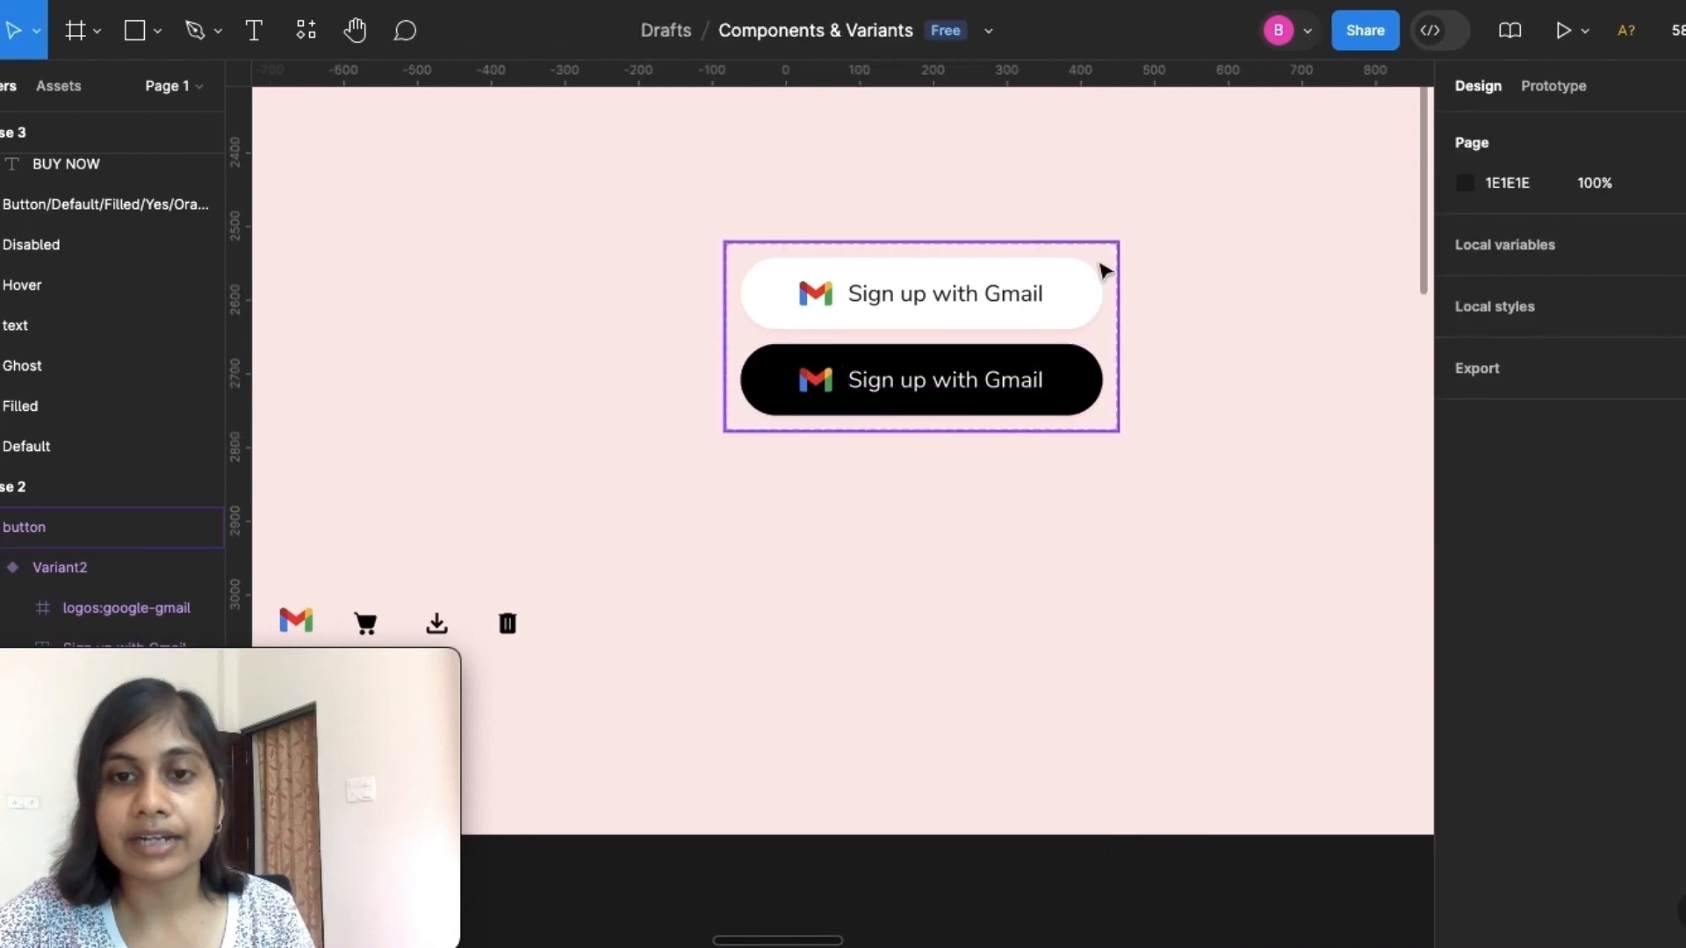
click(727, 256)
drag(706, 249, 684, 246)
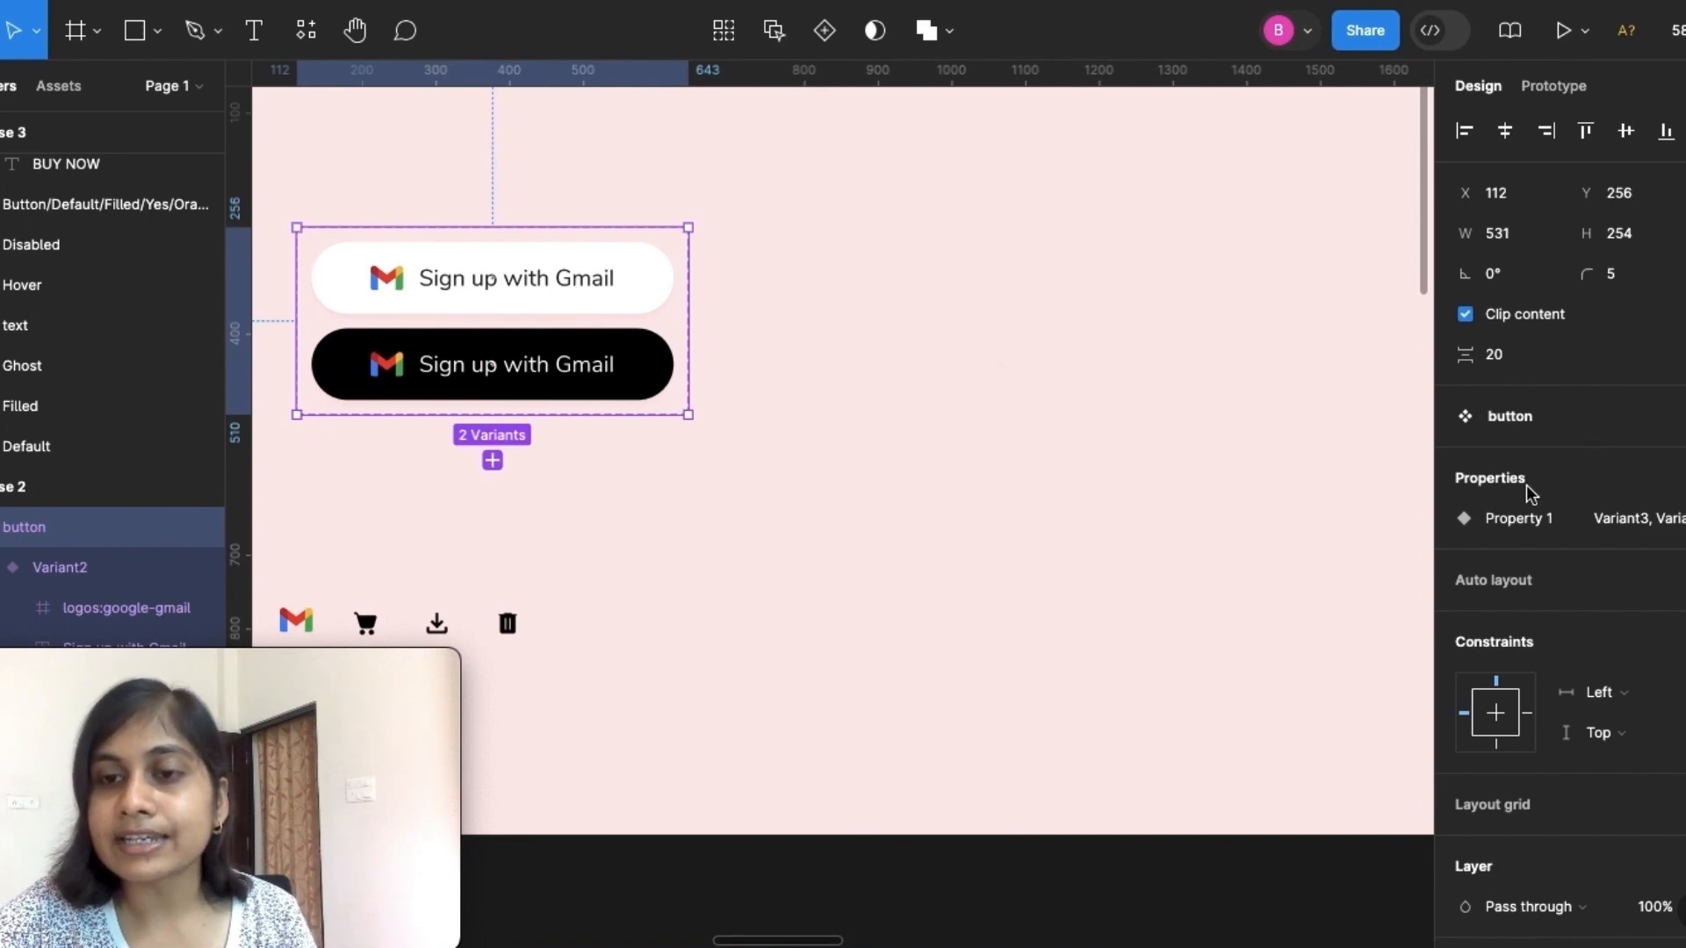
Rename the variant set's property from Property 1 to "States"
double_click(1520, 519)
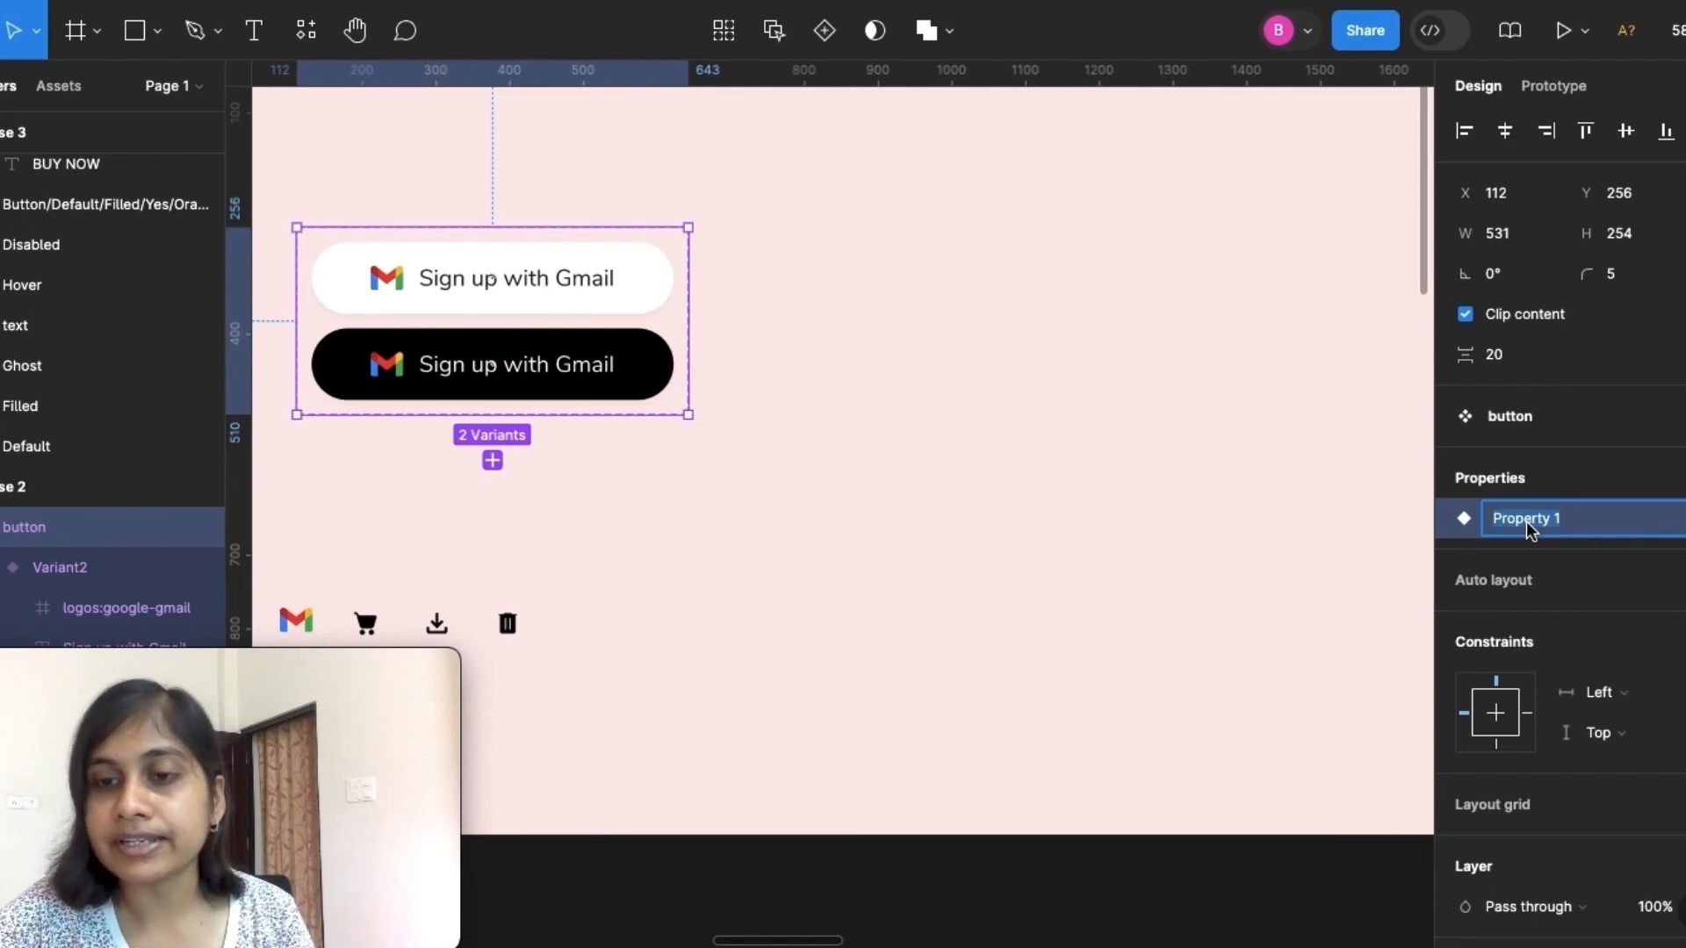
key(BackSpace)
text(States)
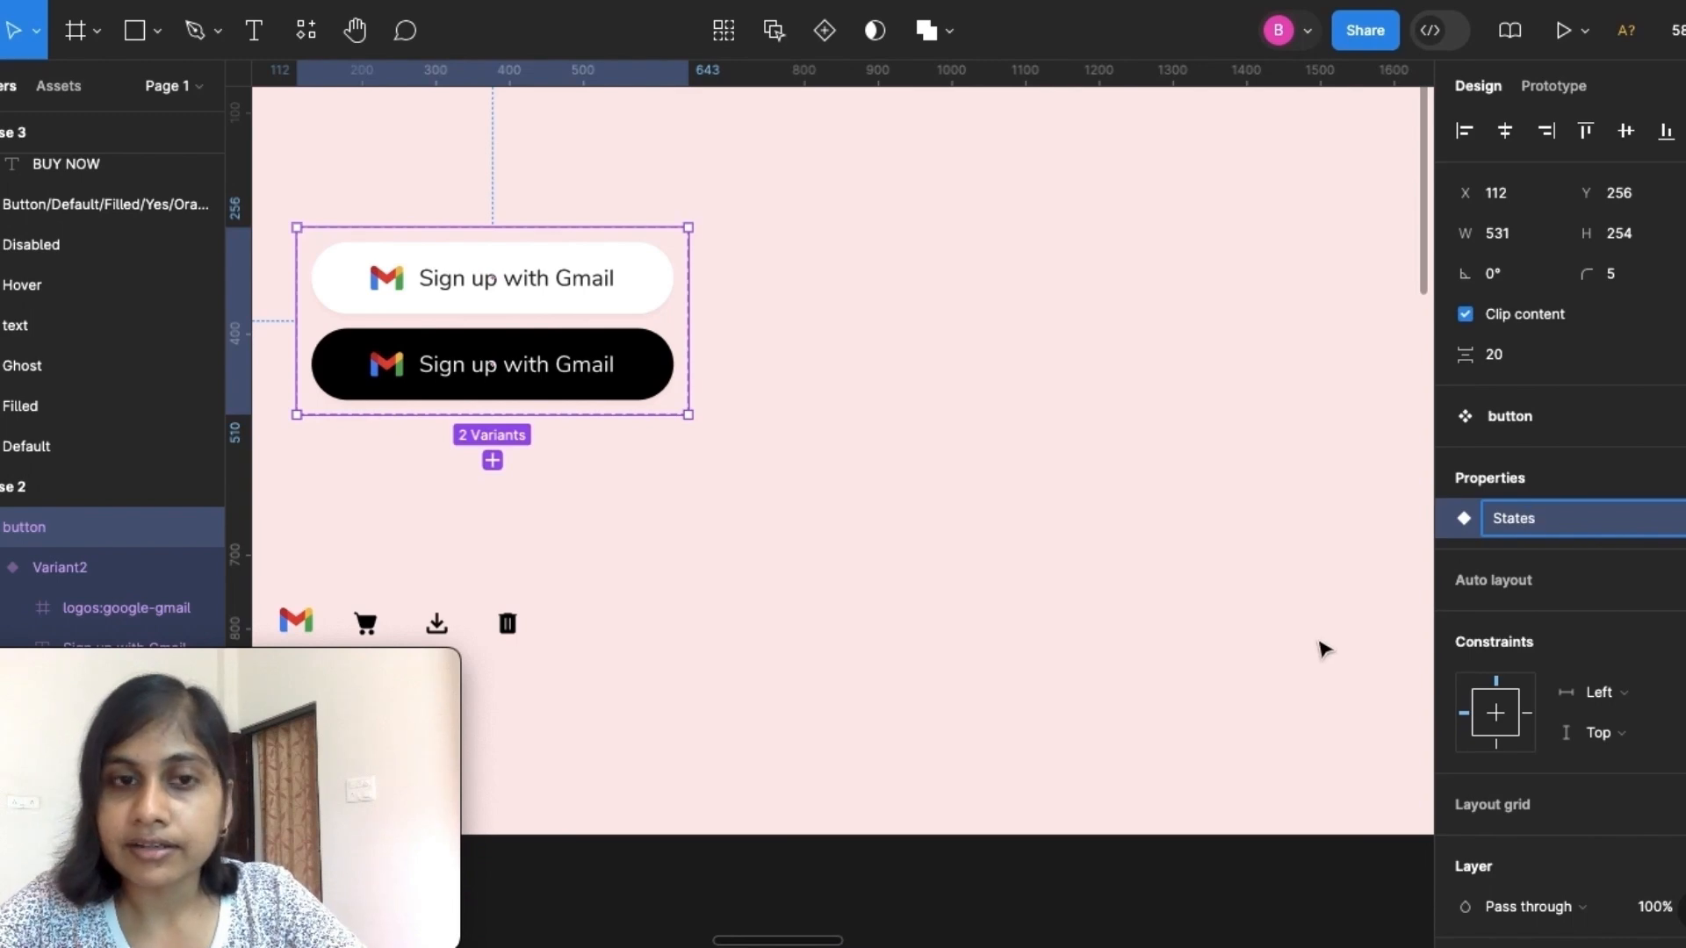
click(1324, 650)
Name the States value of the white "Sign up with Gmail" variant "Light"
click(479, 303)
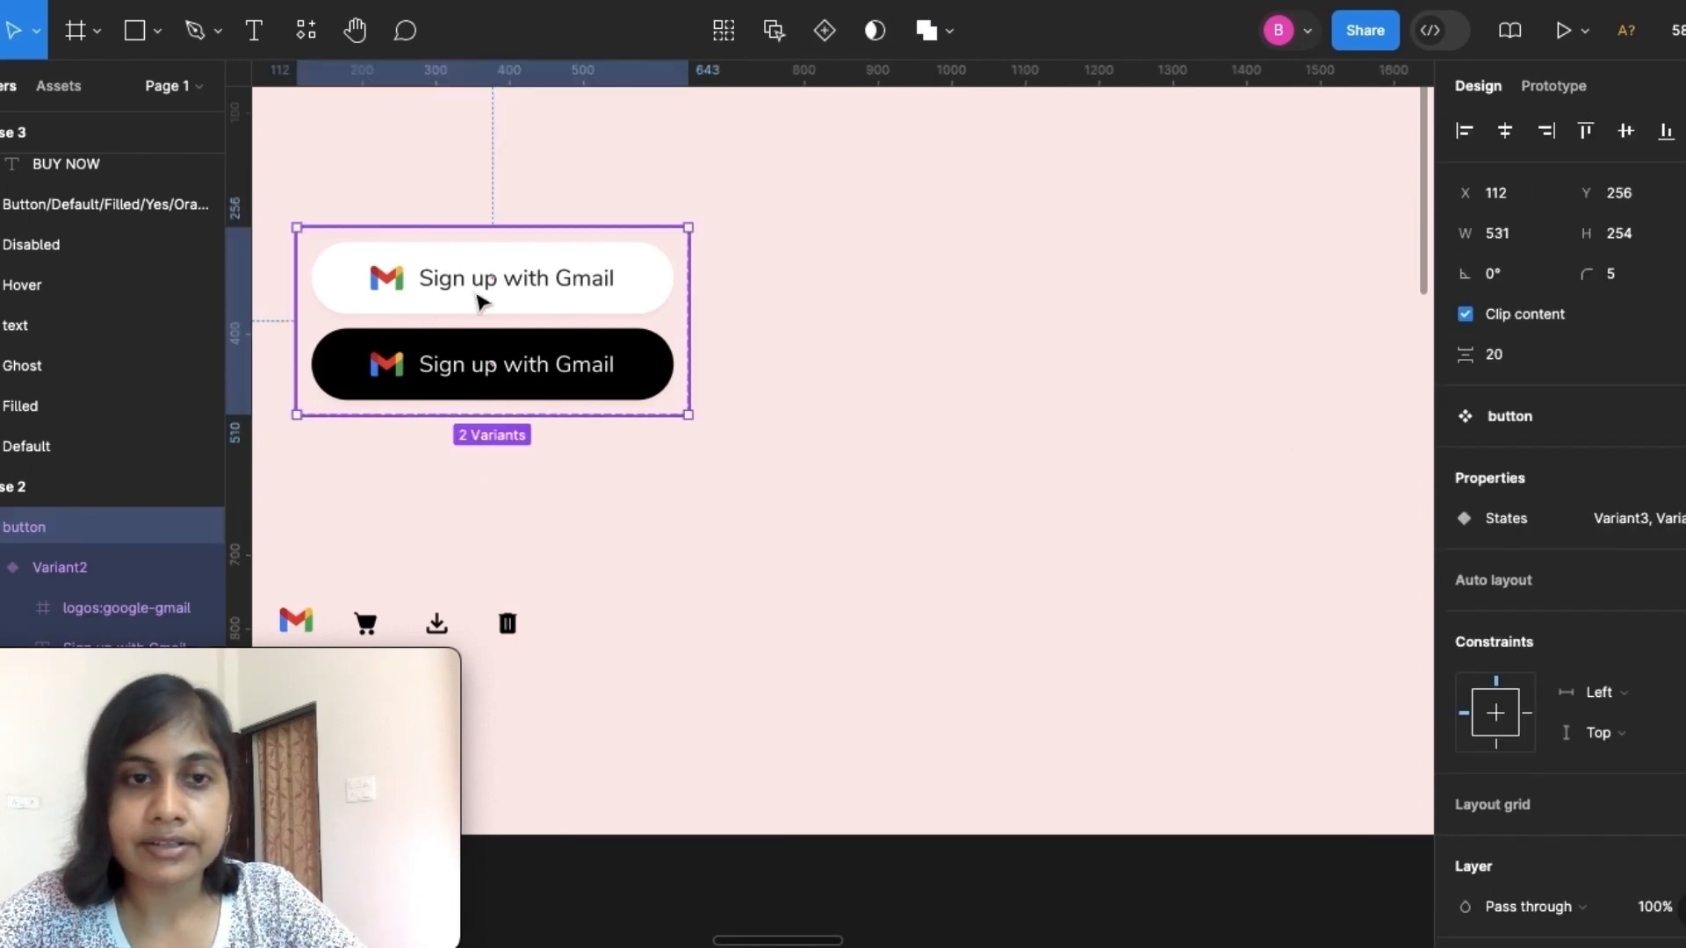
click(478, 303)
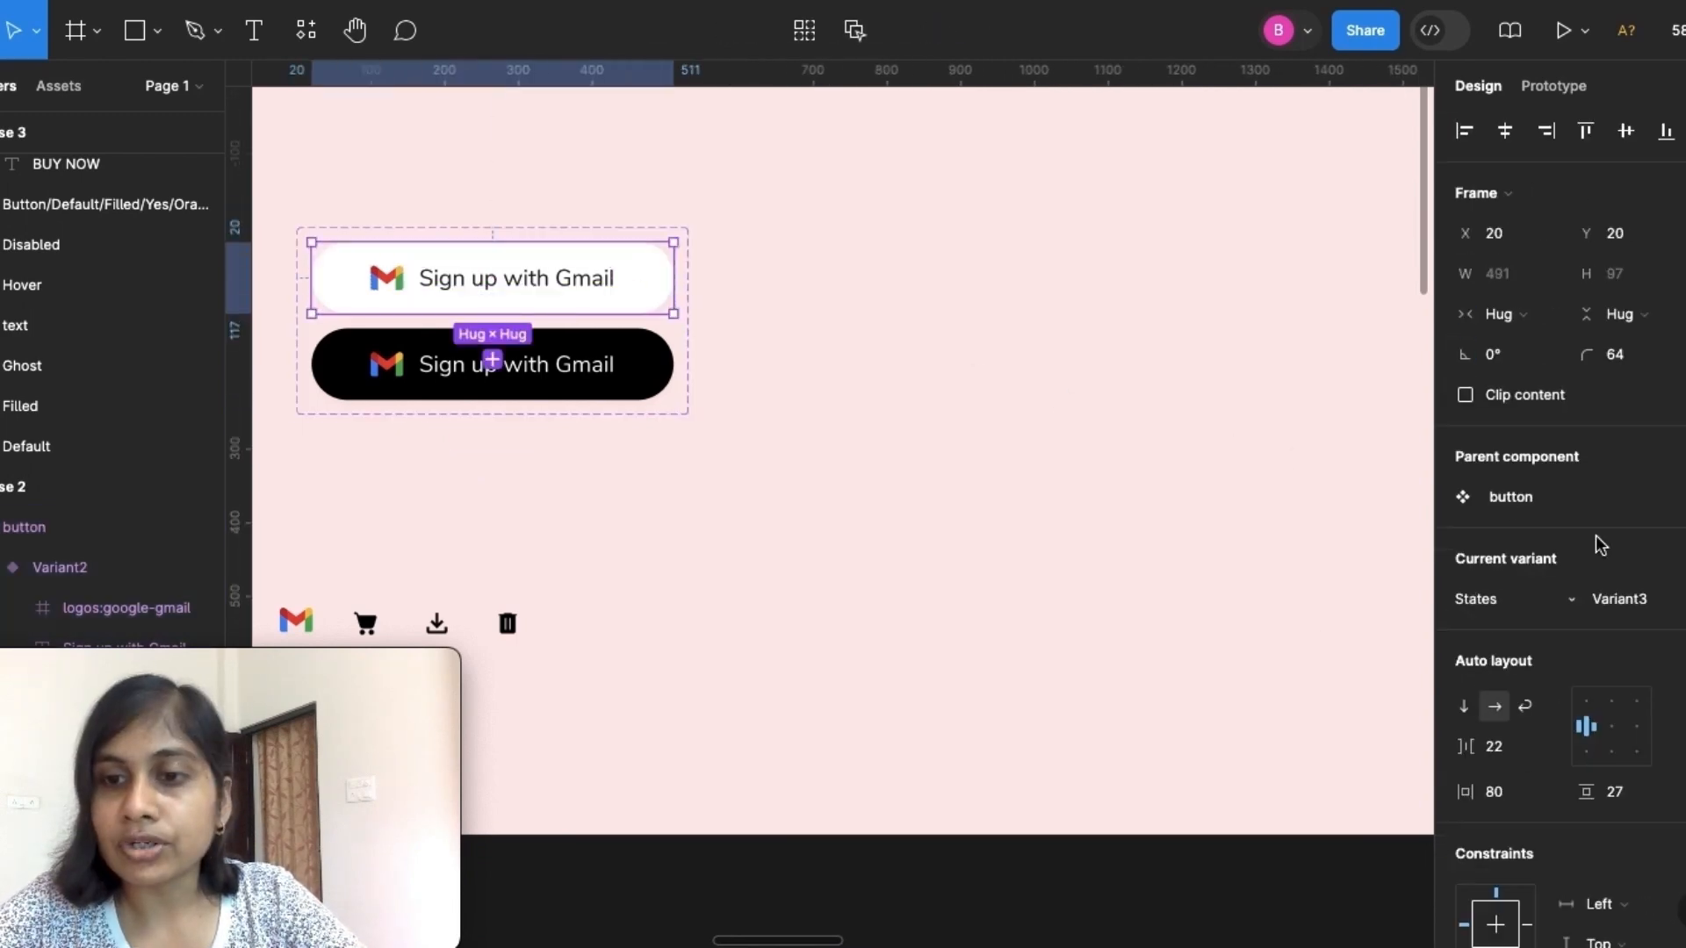
click(1656, 613)
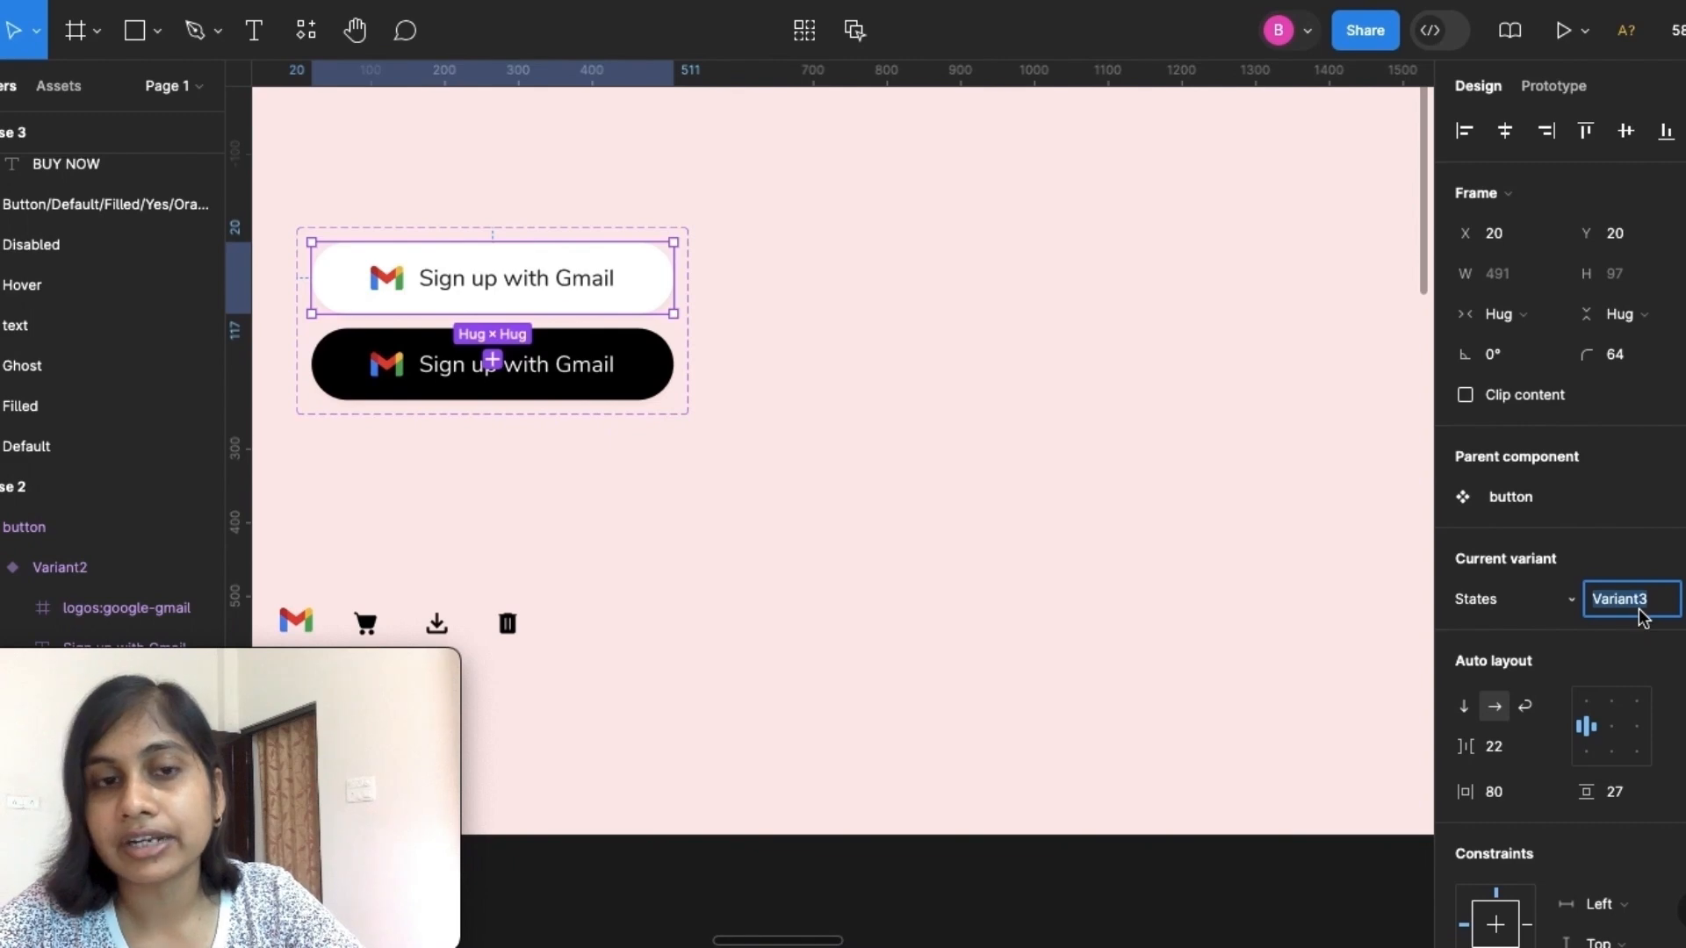
key(BackSpace)
text(Light)
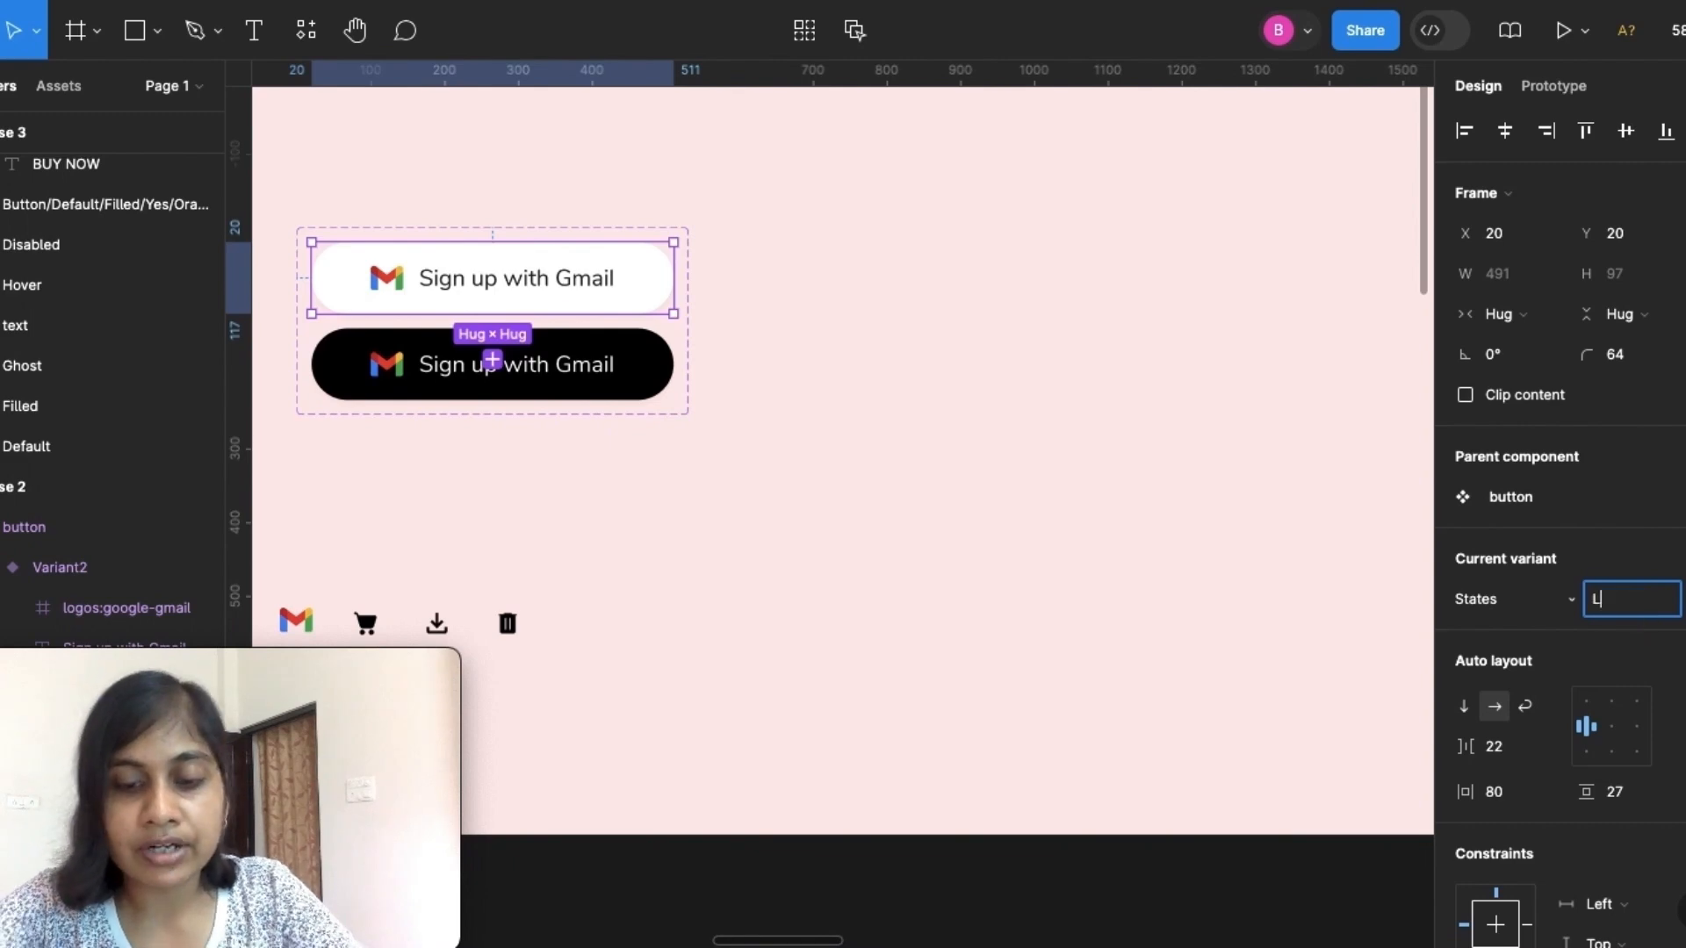
click(1228, 591)
Name the States value of the black "Sign up with Gmail" variant "Dark"
click(568, 379)
click(568, 379)
click(1639, 606)
key(BackSpace)
text(Dark)
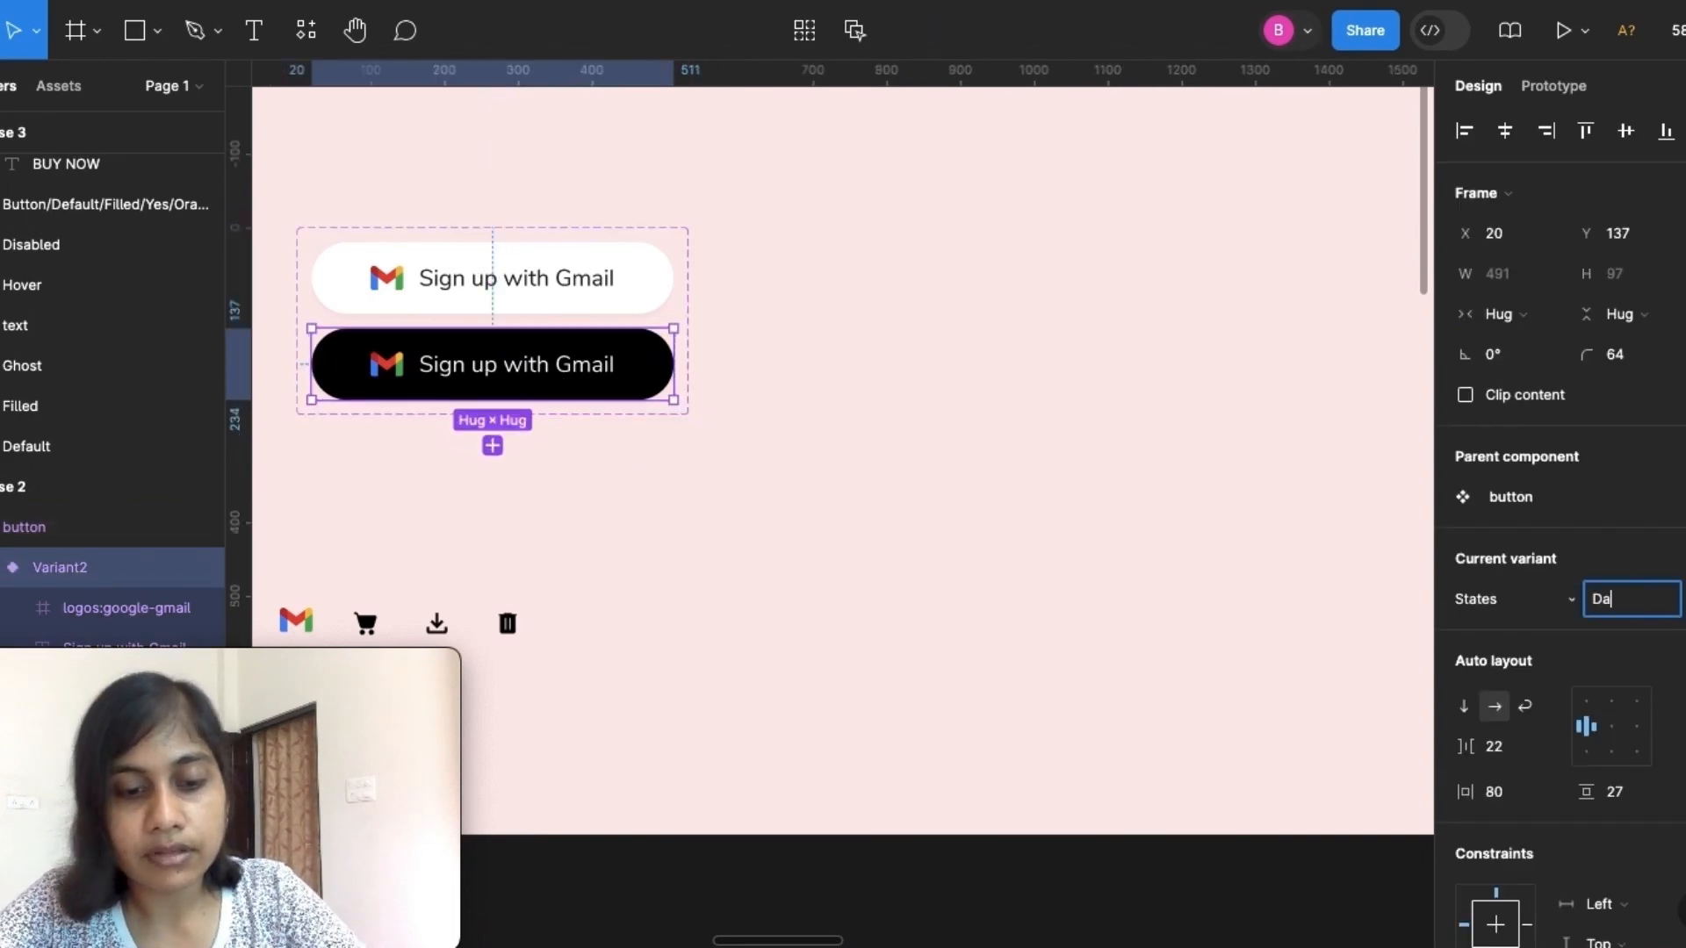
click(1202, 506)
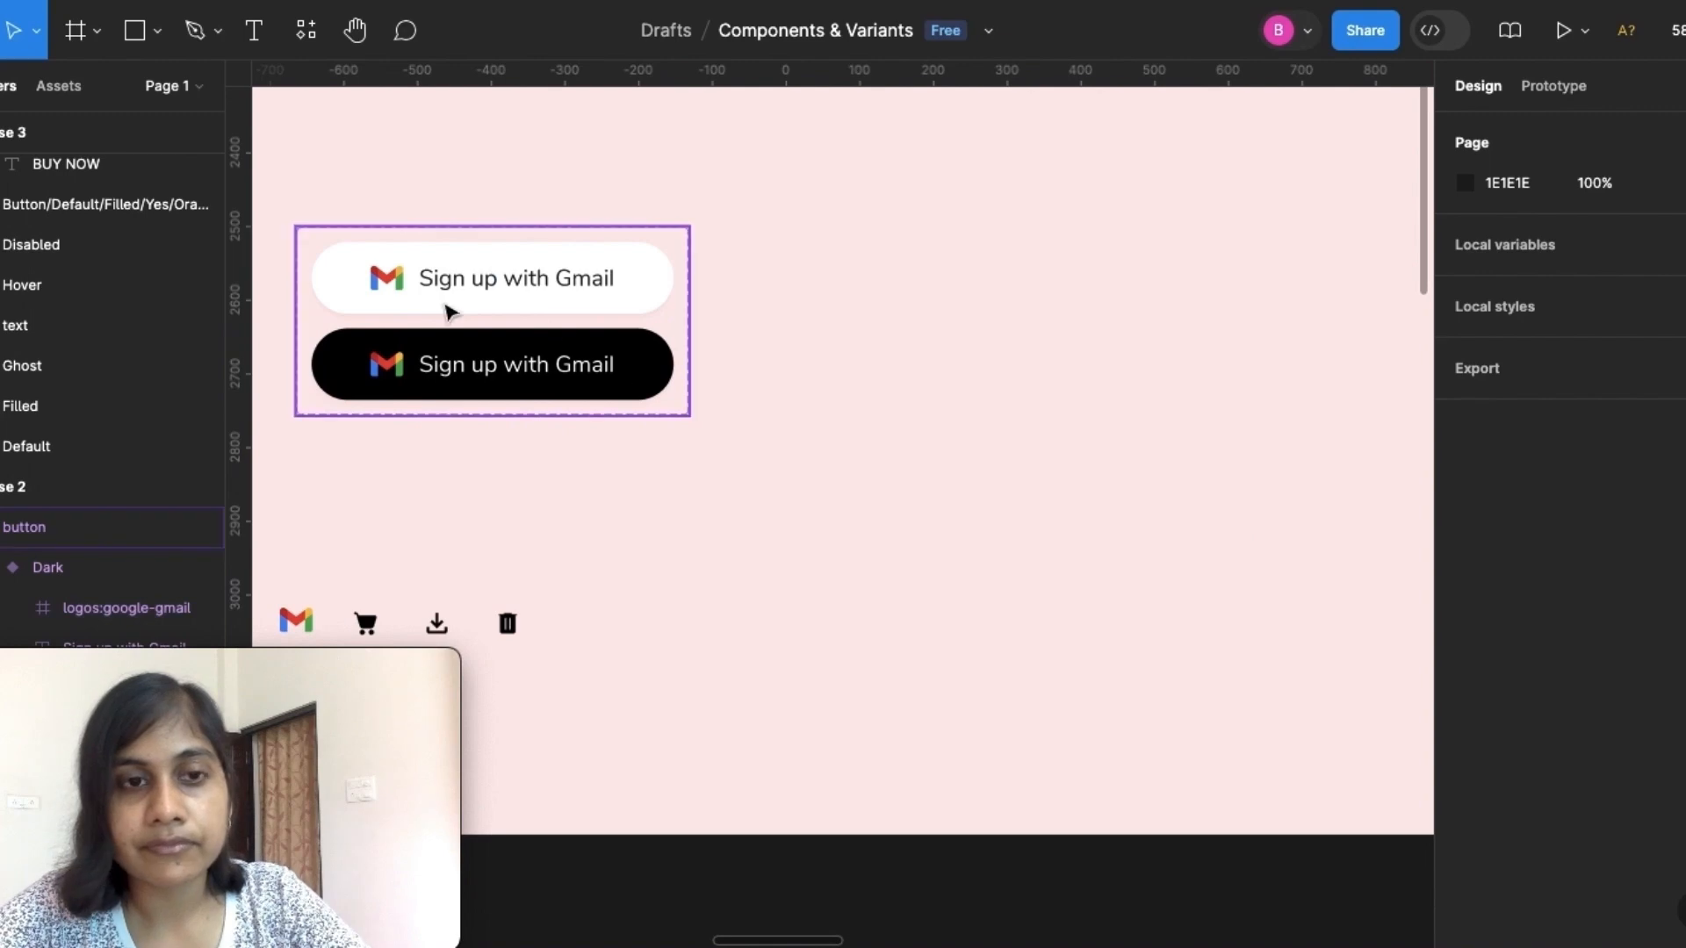
Place an instance of the Phase 2 button component beside the variant set, at about X 848, Y 345
click(59, 86)
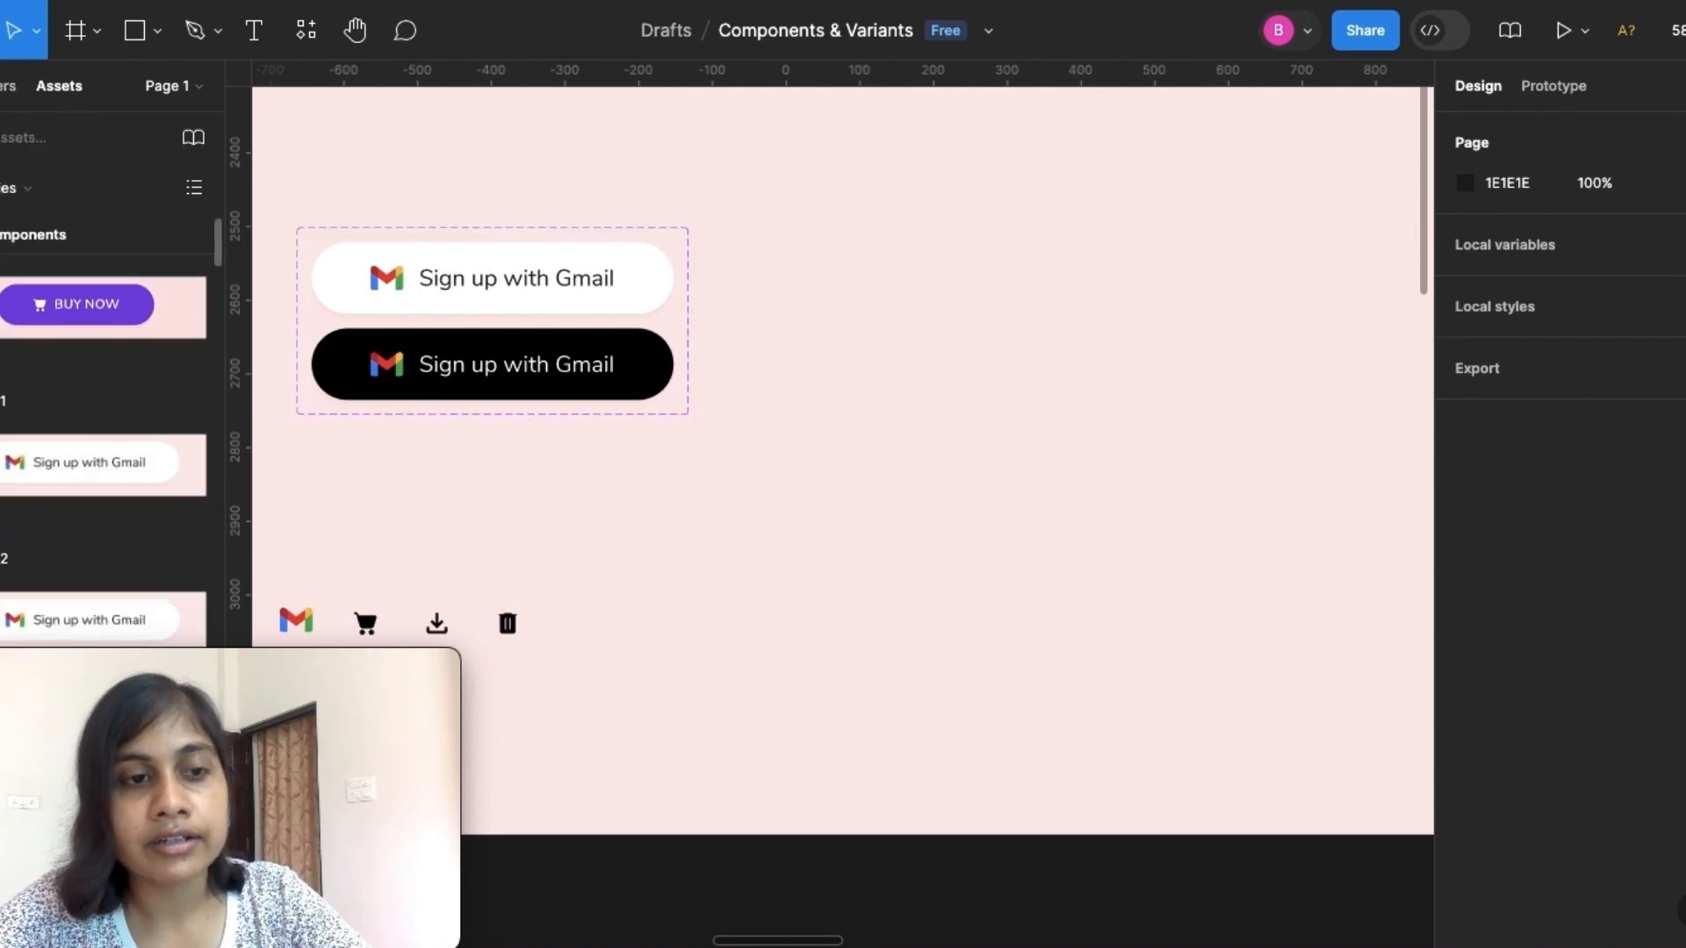
scroll(65, 487, down, 3)
drag(66, 509, 1015, 353)
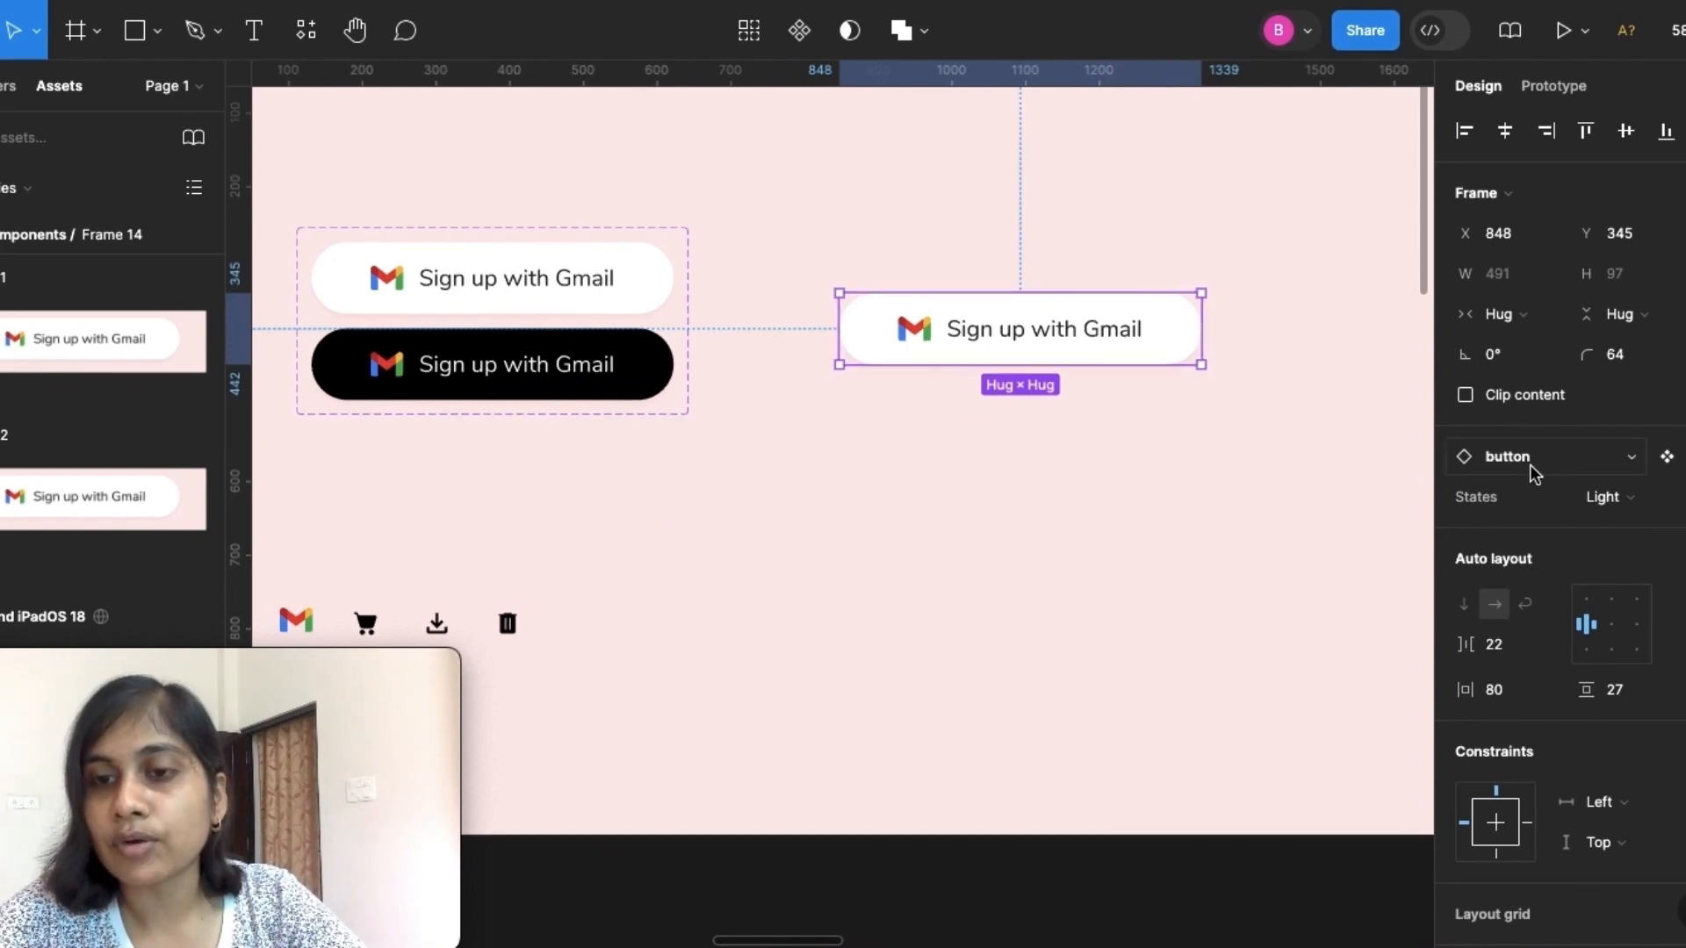
Switch the placed button instance's States property to Dark and back to Light, twice
click(1659, 517)
click(1651, 529)
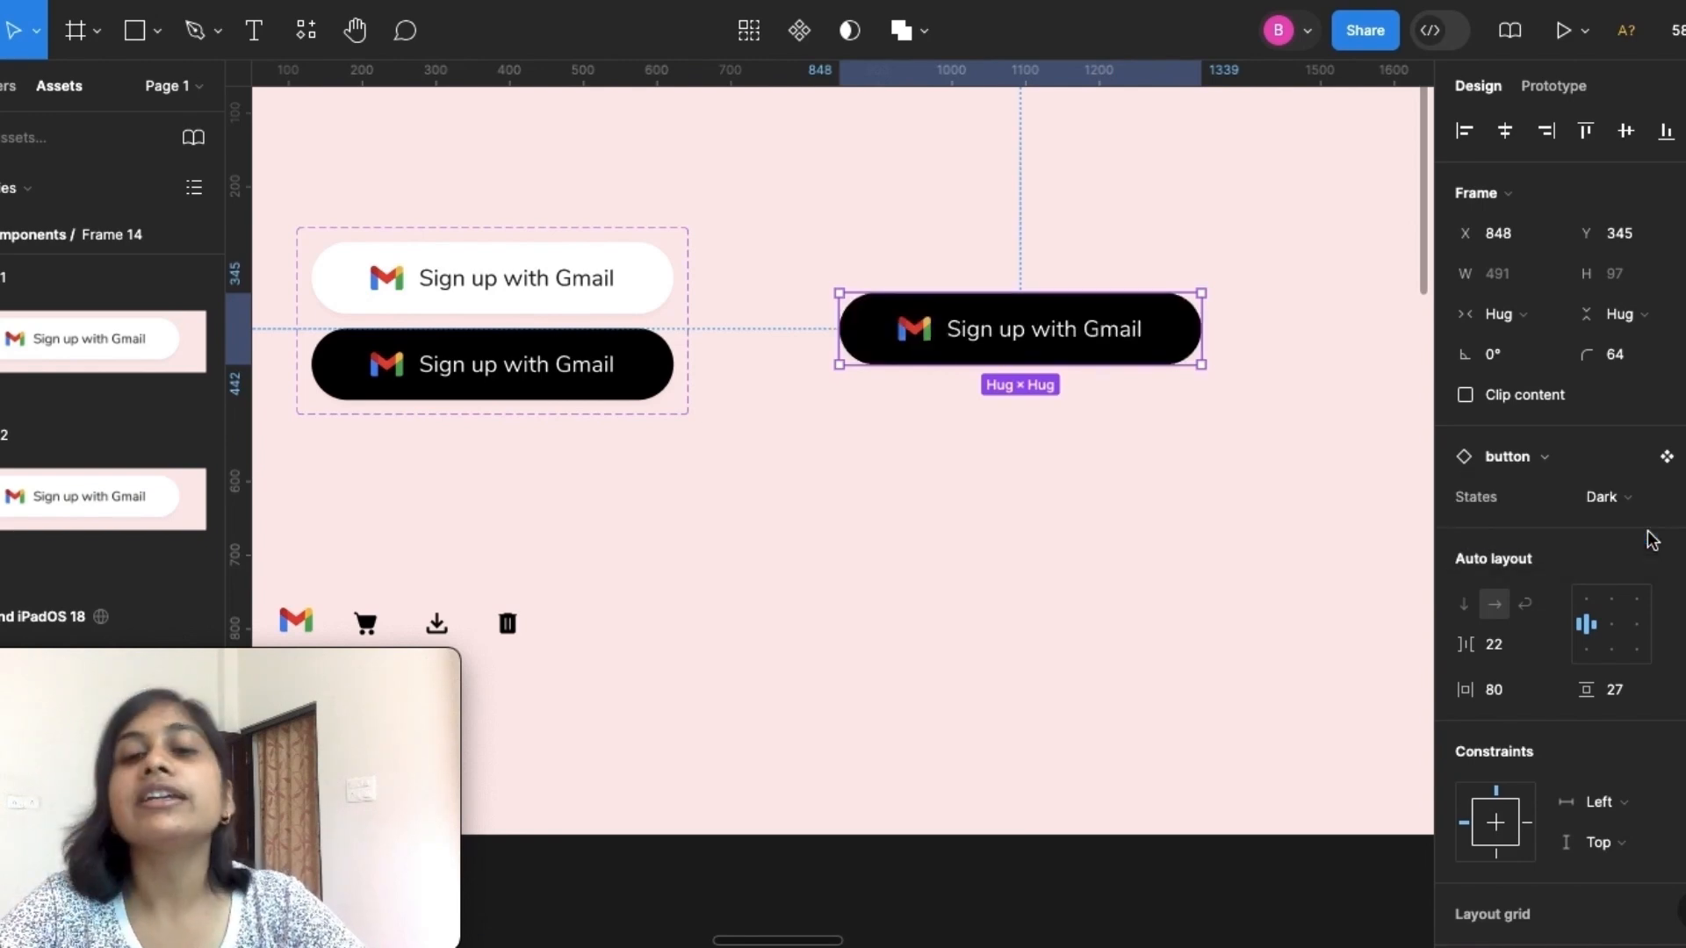
click(1647, 495)
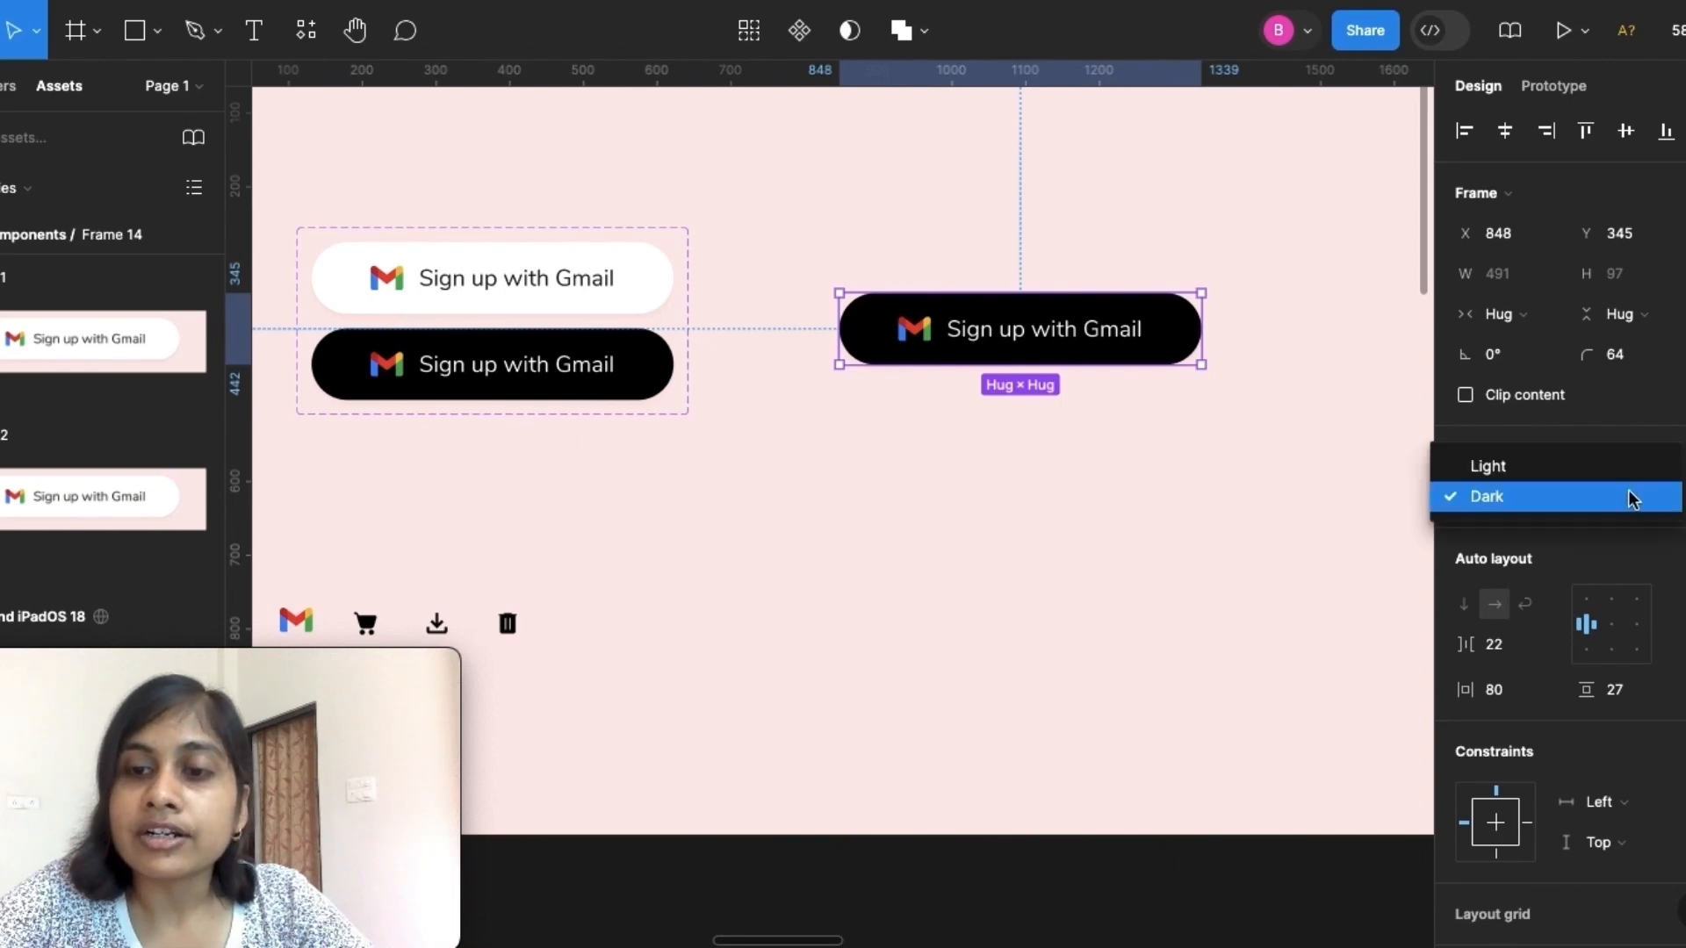
click(1628, 480)
click(1642, 509)
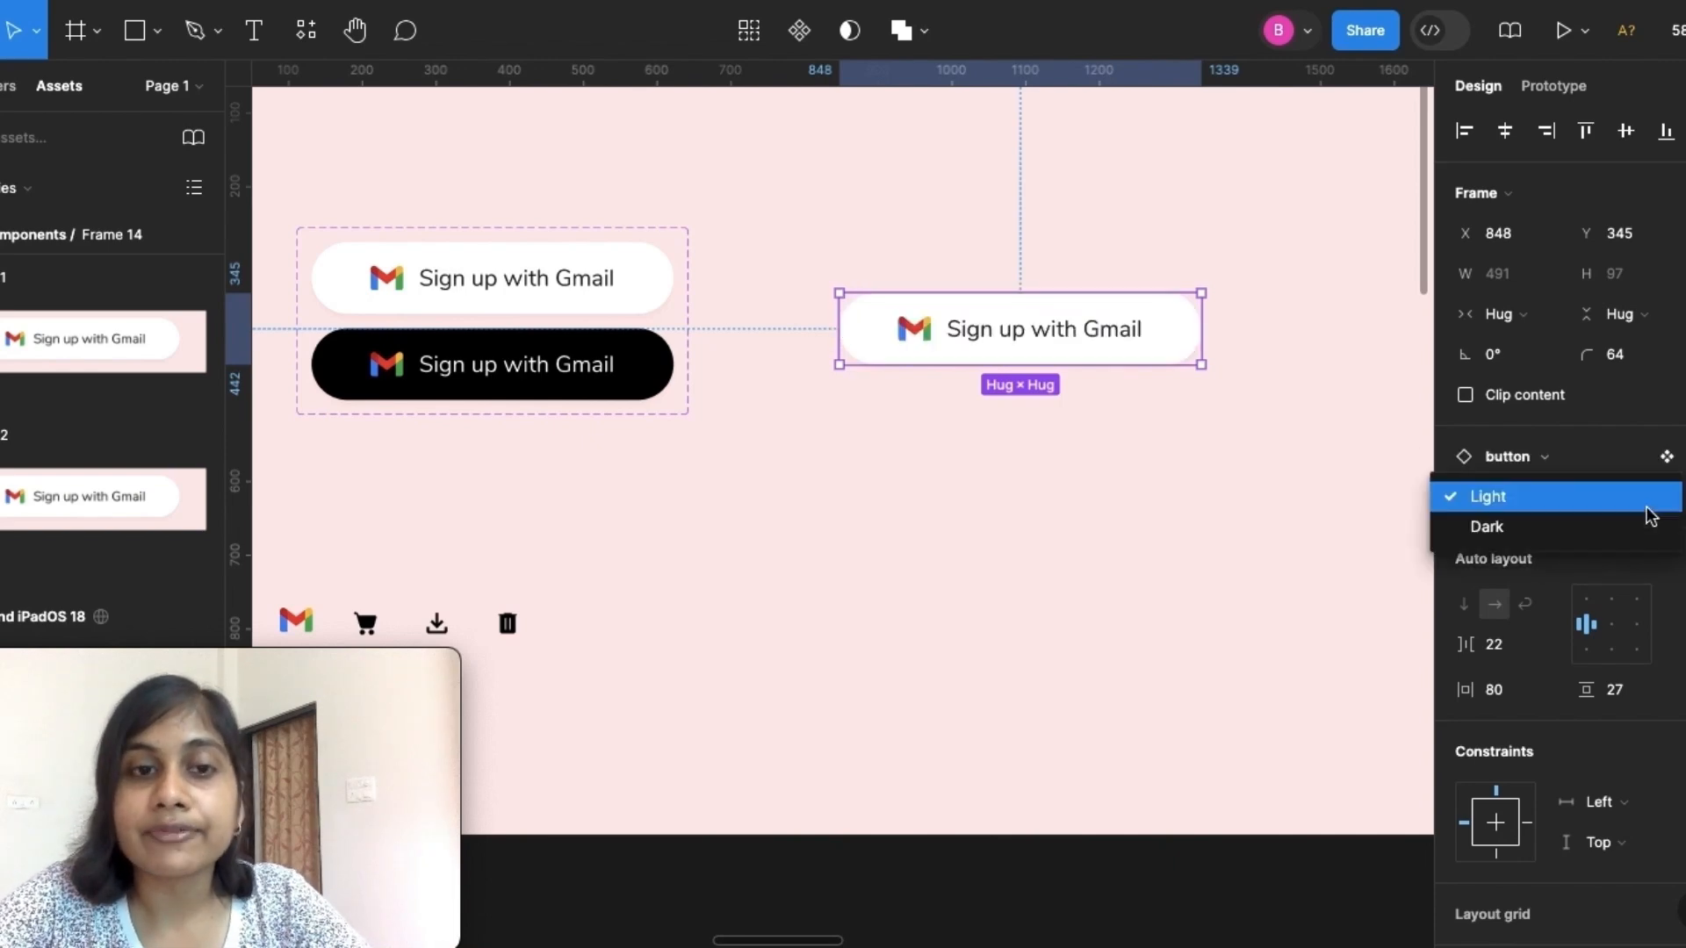
click(1627, 528)
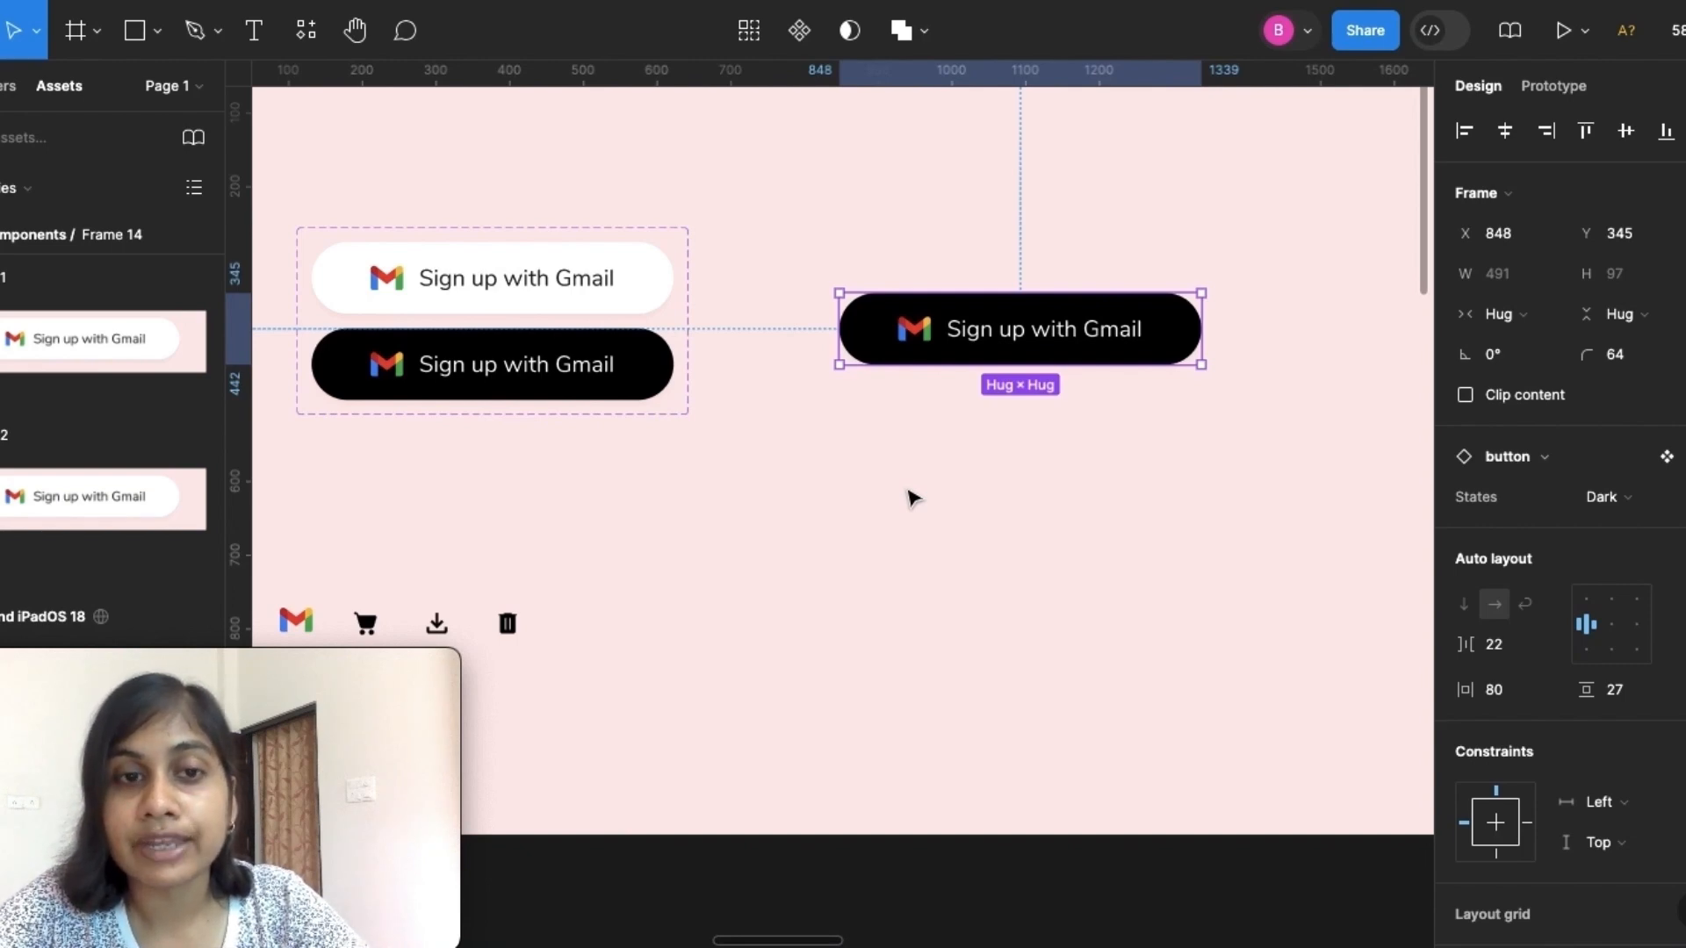
click(1675, 503)
click(1631, 467)
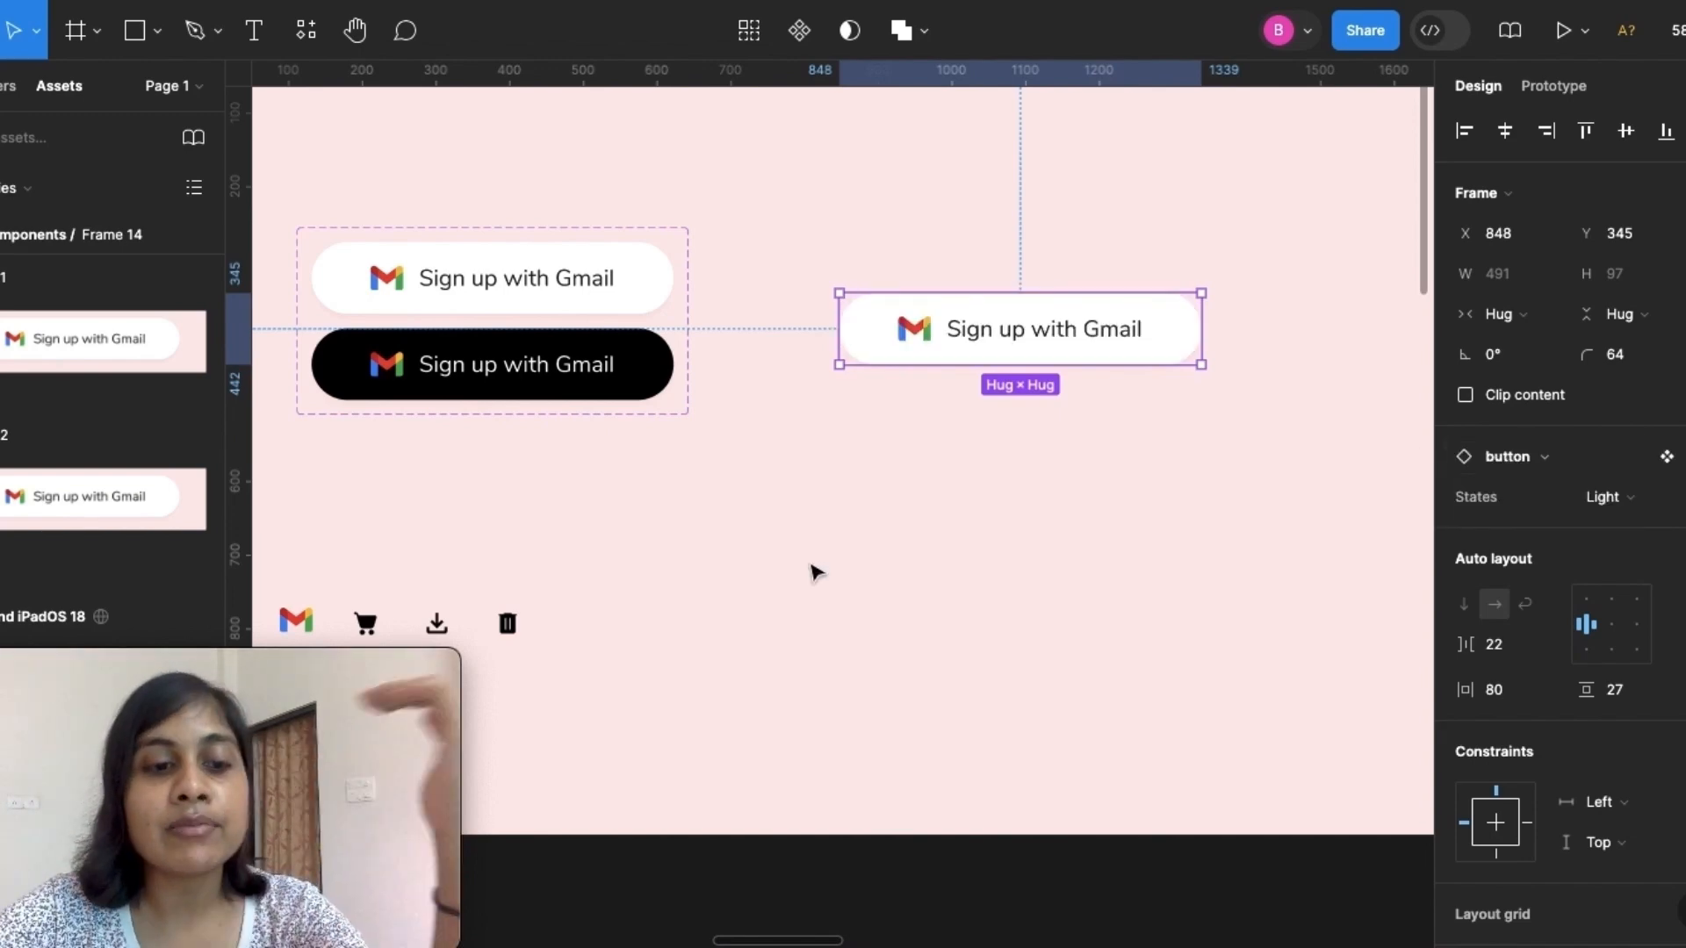
Change the "Delete" label on the white button variant to "Add to cart"
scroll(815, 573, left, 3)
scroll(815, 572, up, 1)
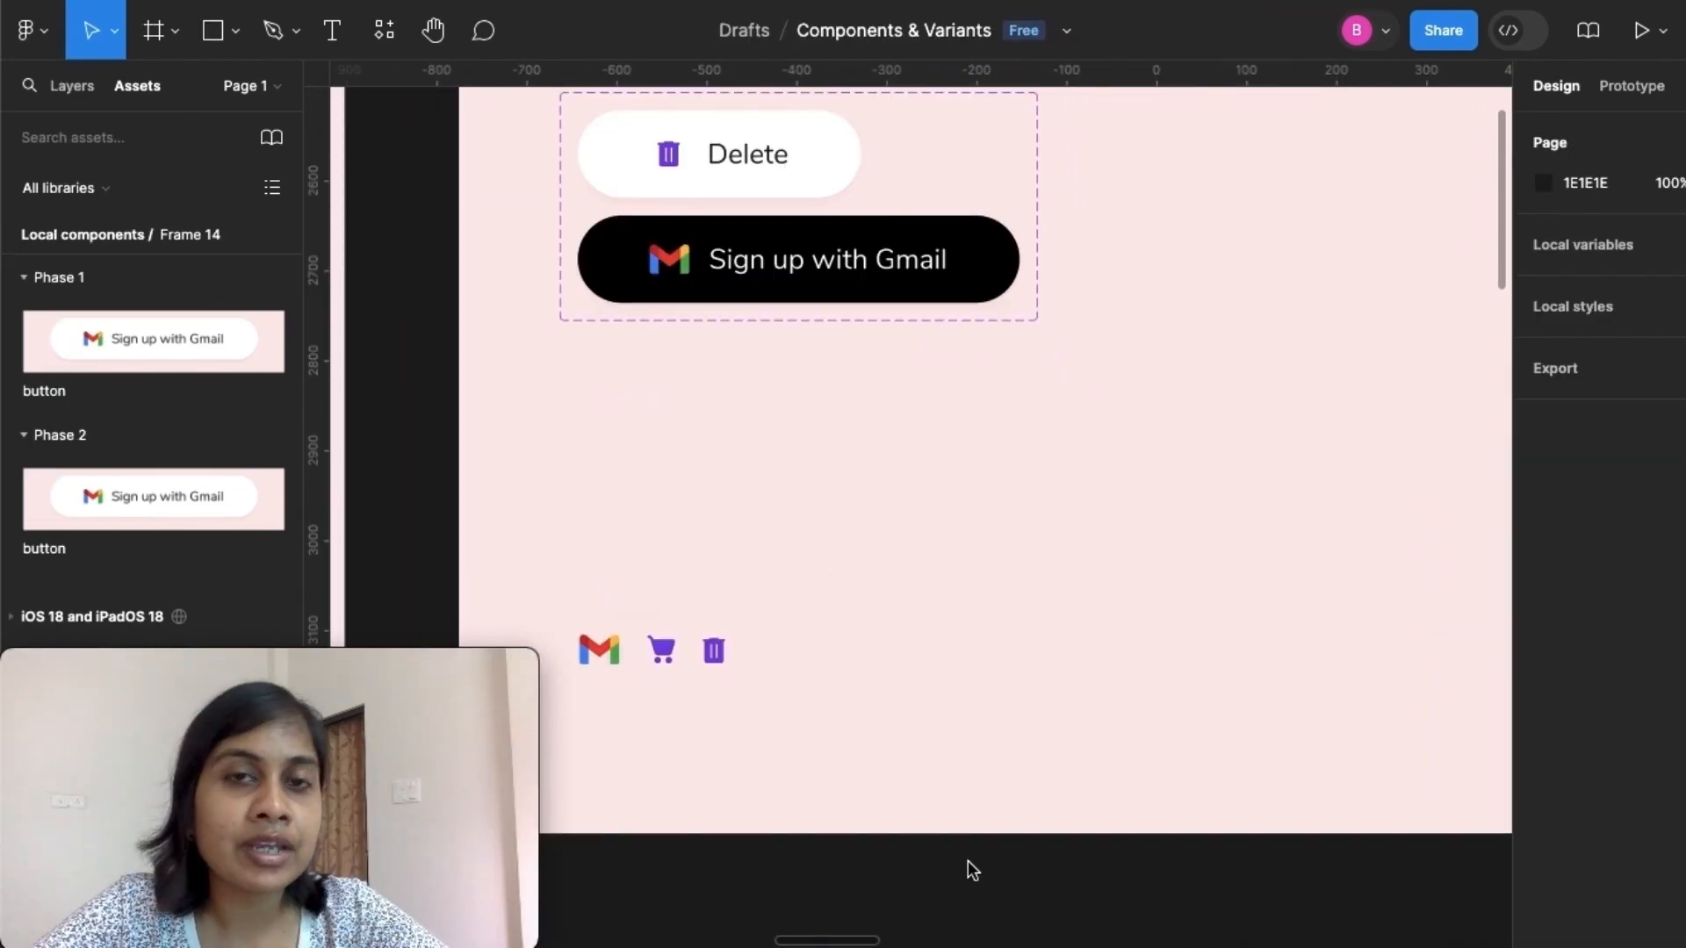
scroll(813, 670, left, 3)
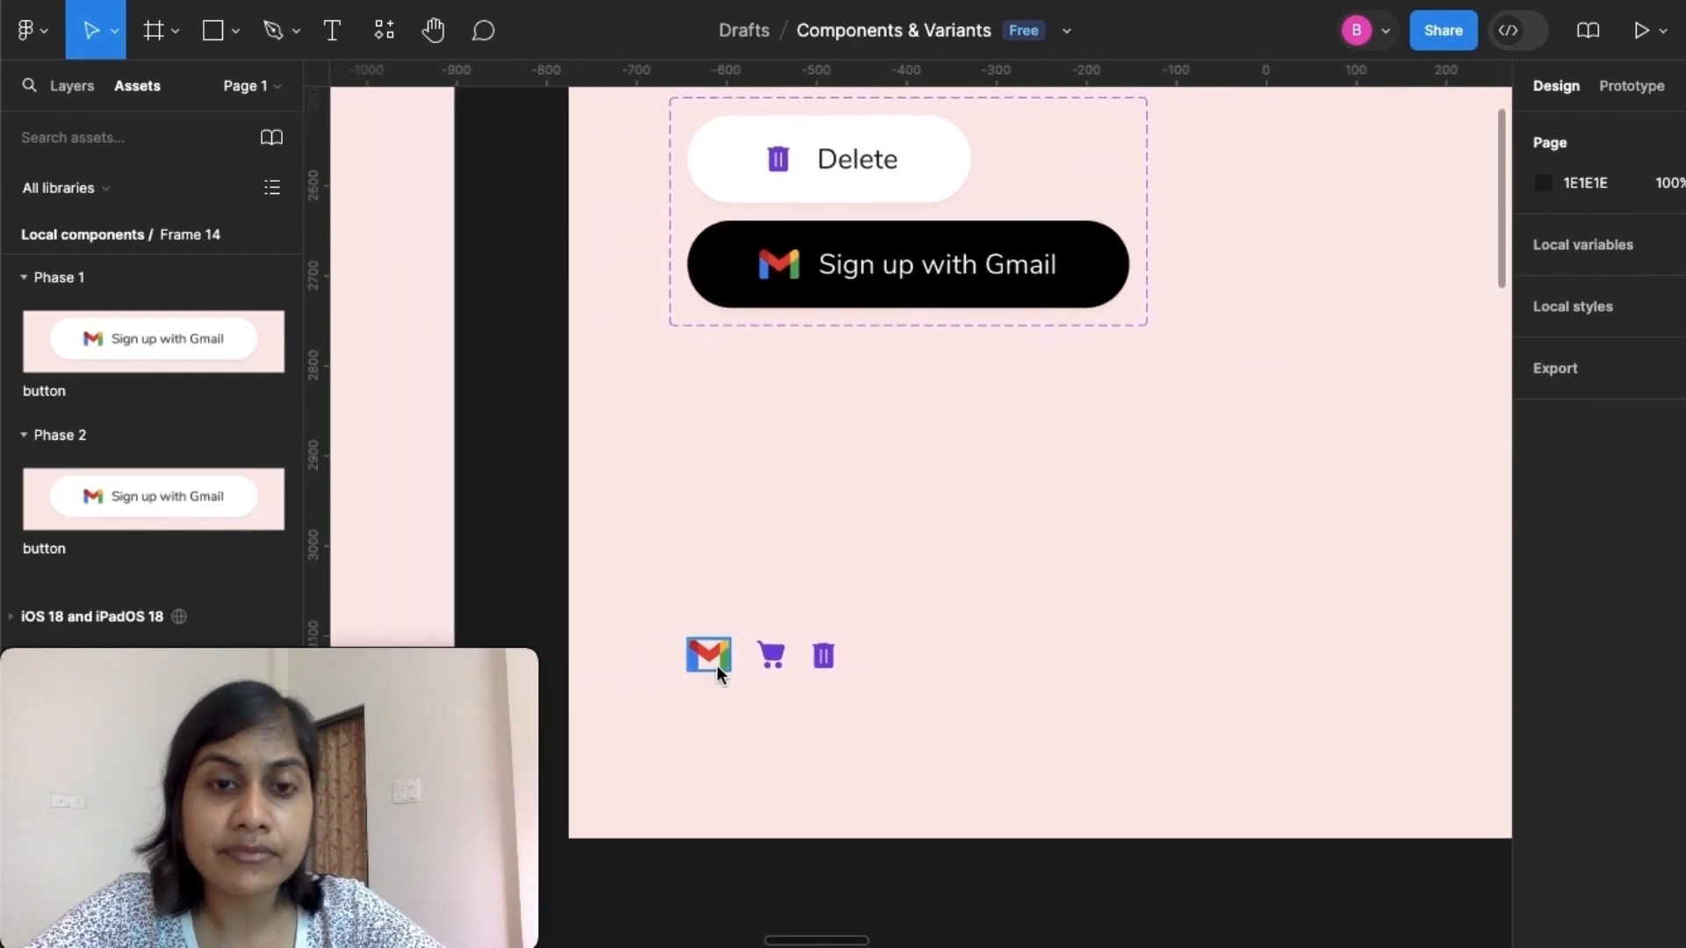
click(882, 175)
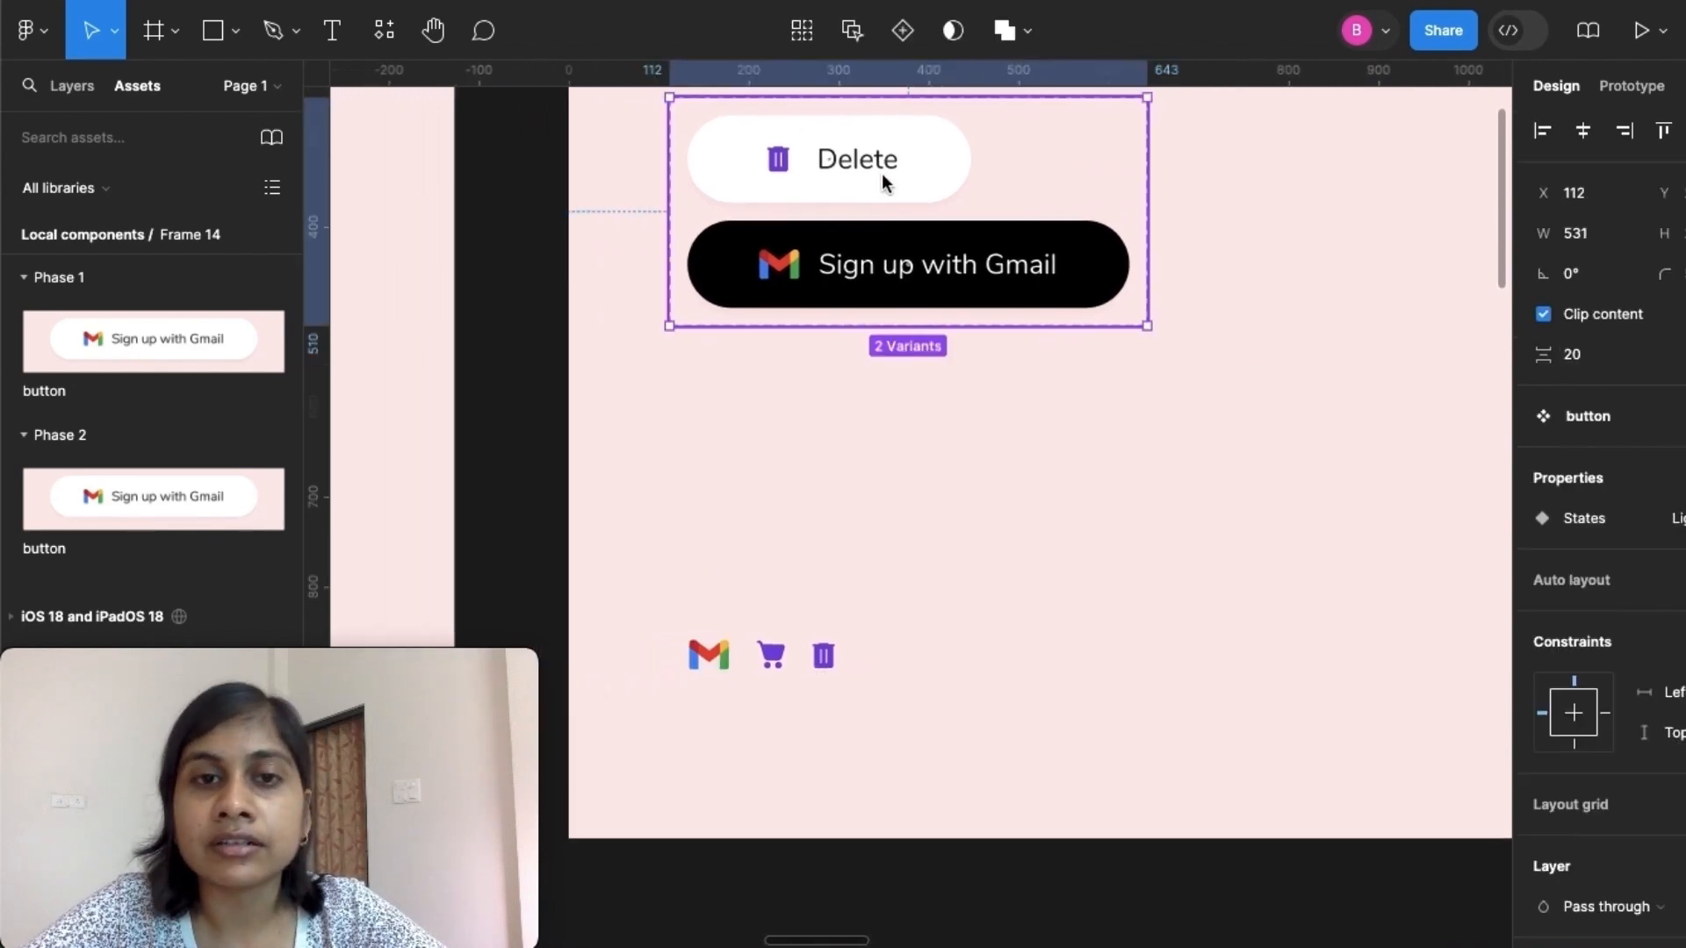
click(882, 172)
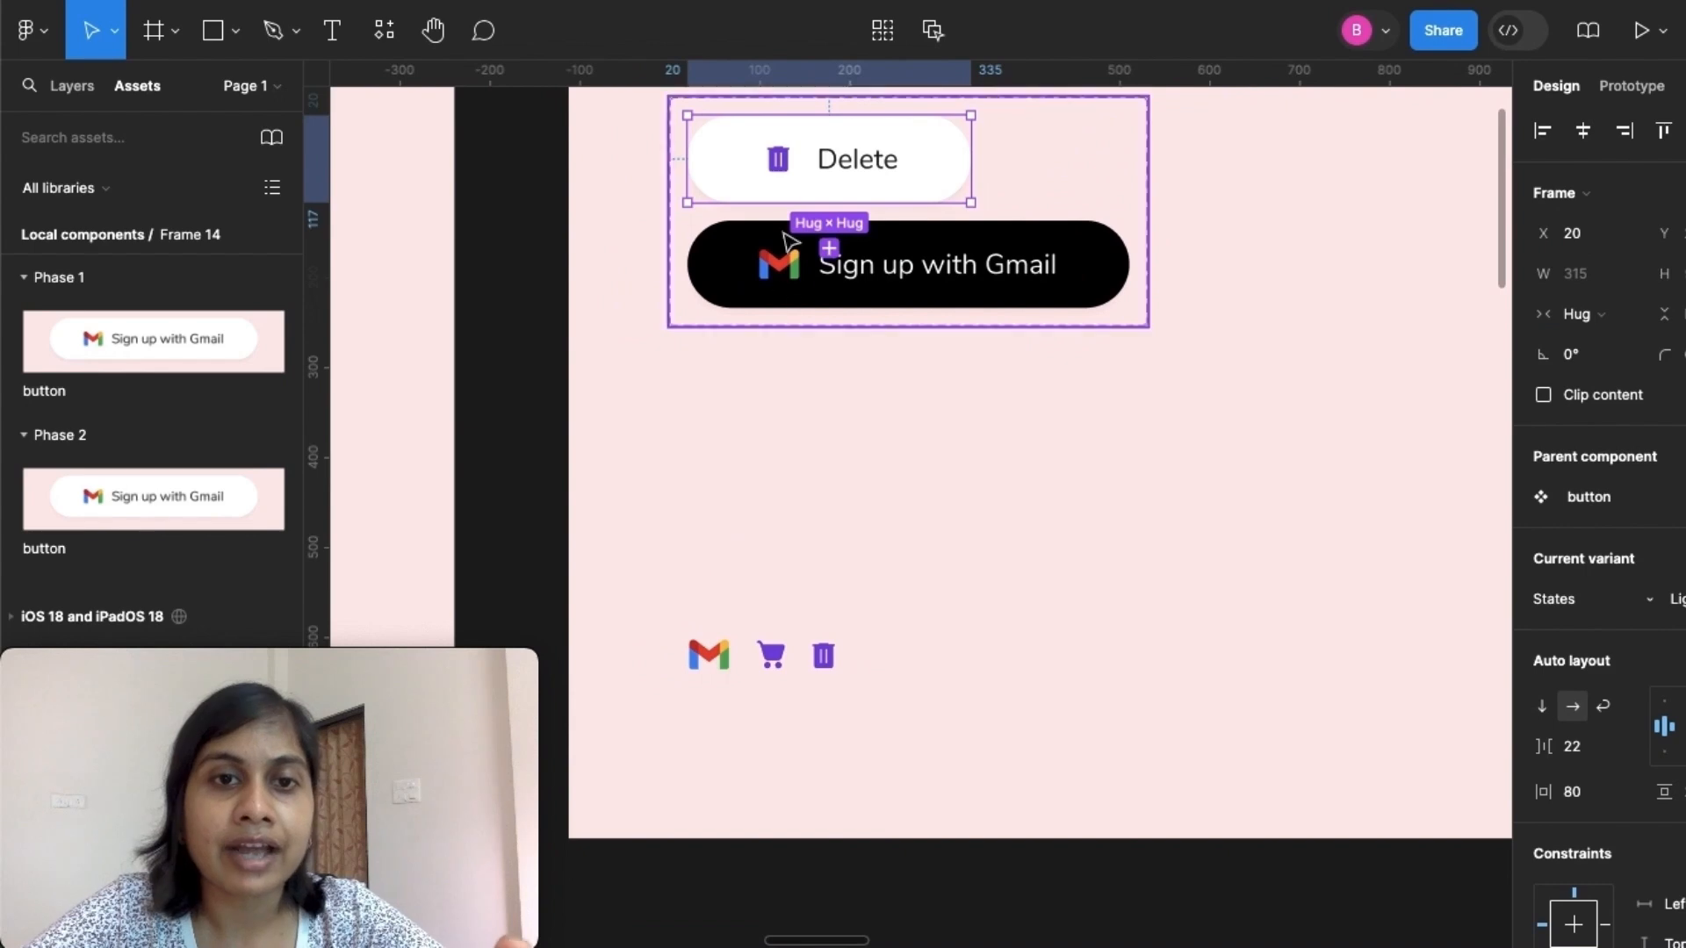
double_click(878, 180)
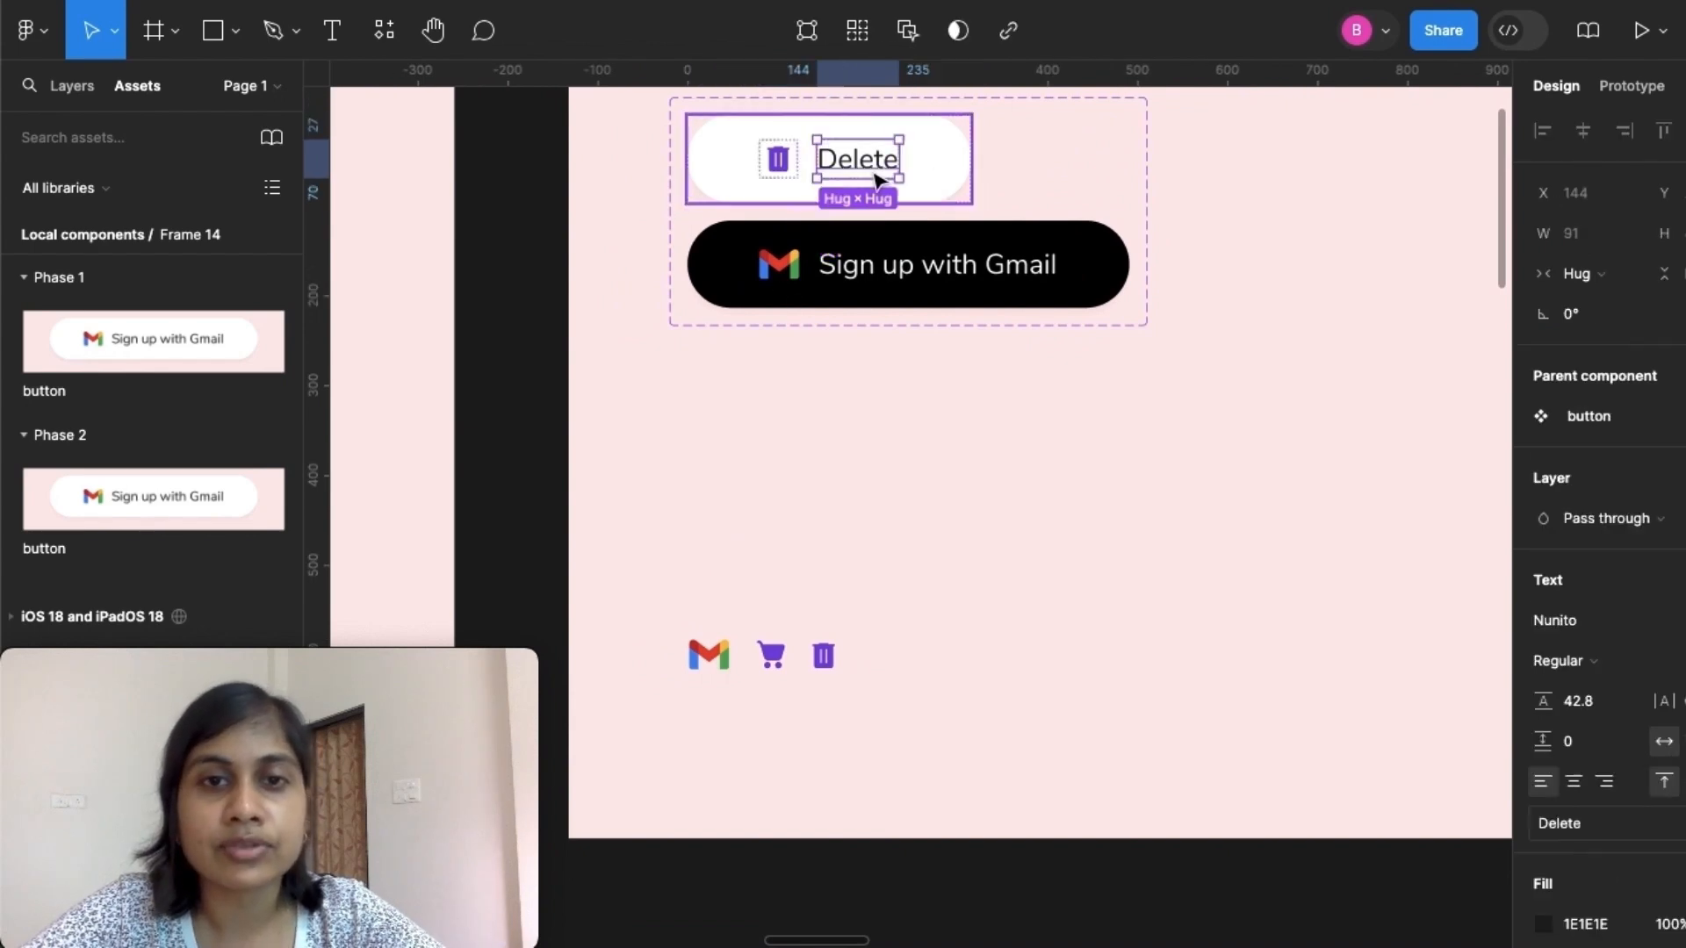
double_click(870, 176)
key(BackSpace)
text(Add to ca)
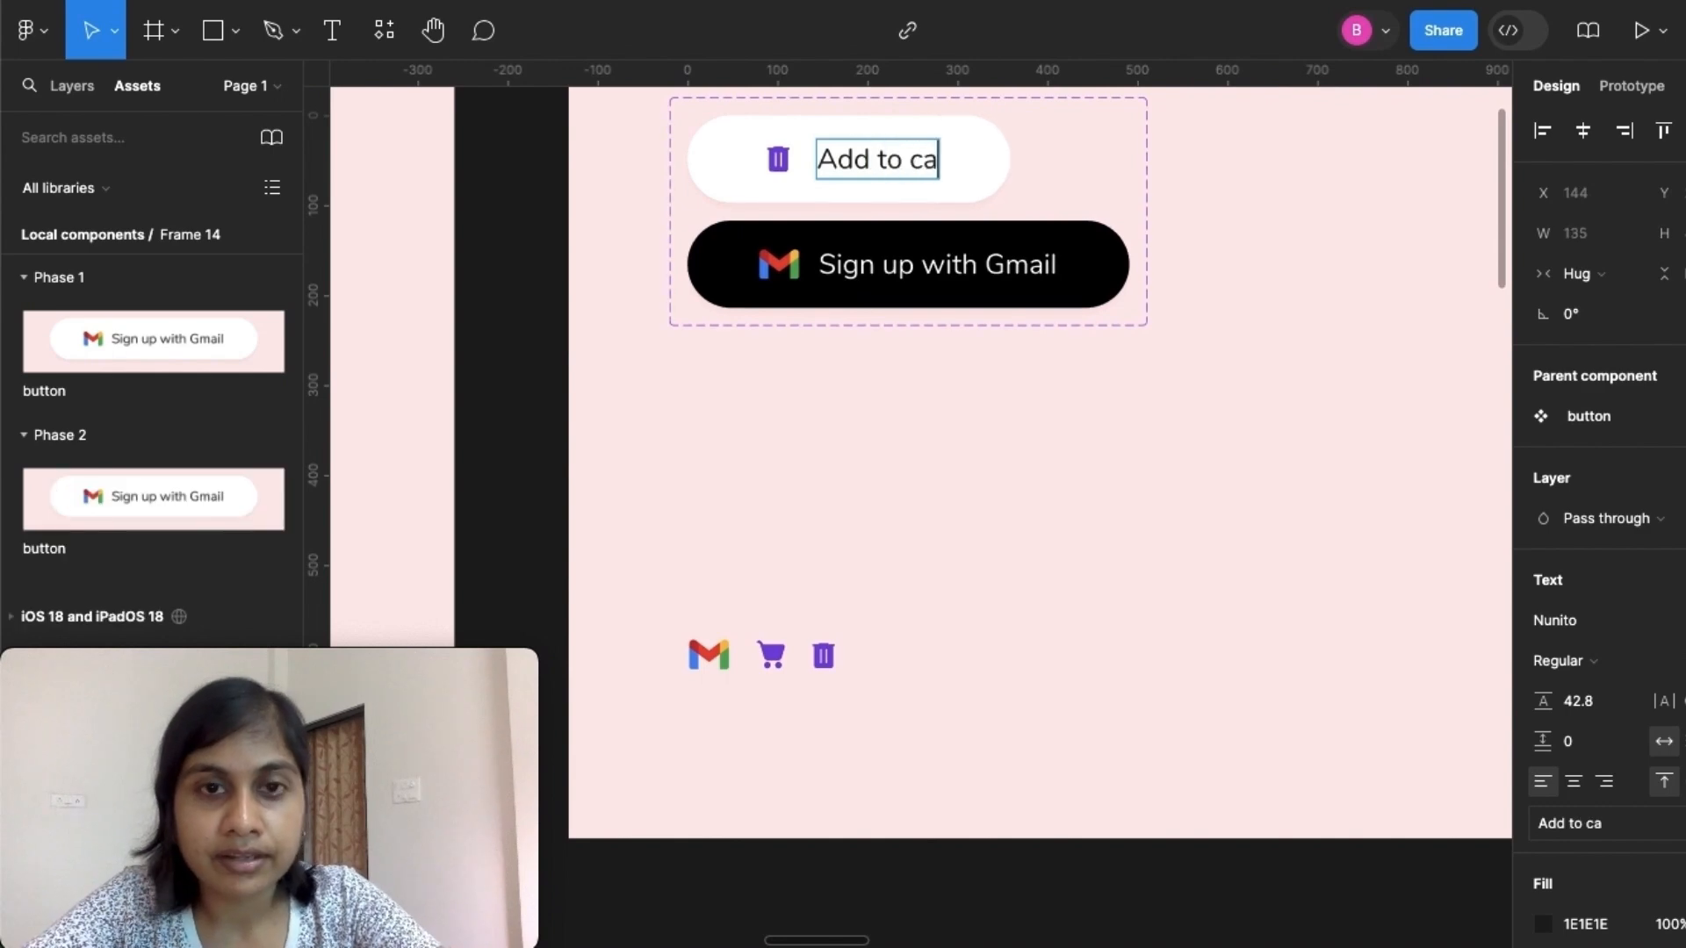
text(rt)
key(Escape)
click(778, 162)
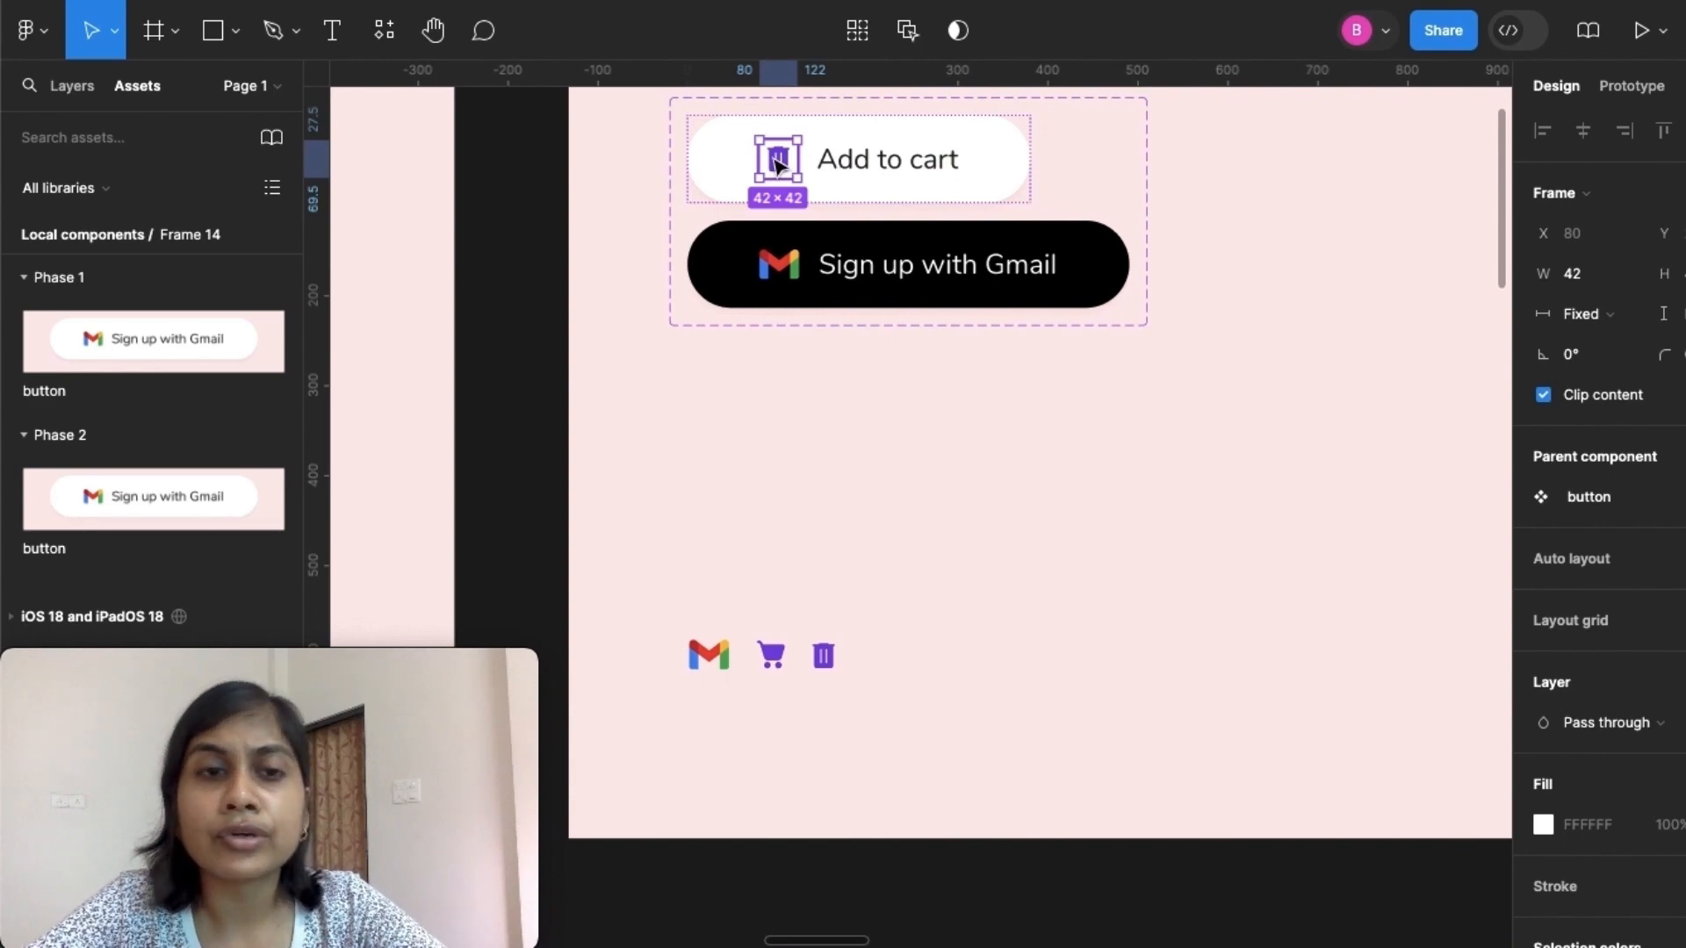
click(883, 576)
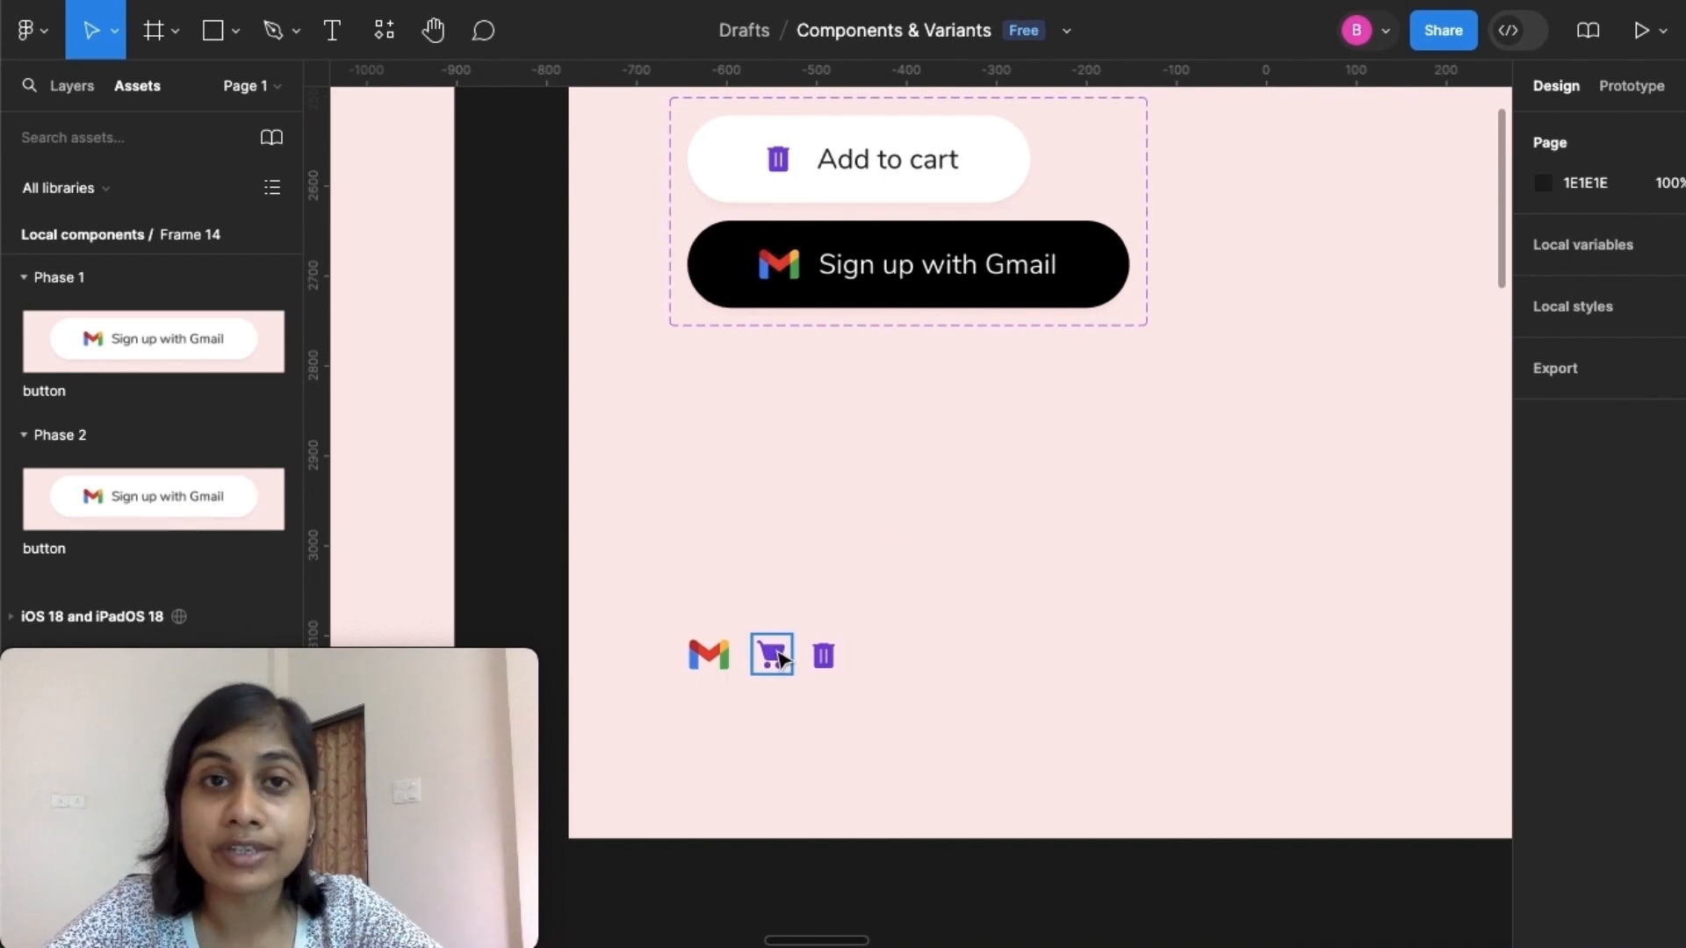
Turn the loose Gmail, cart and trash icons below the buttons into one component set
click(707, 667)
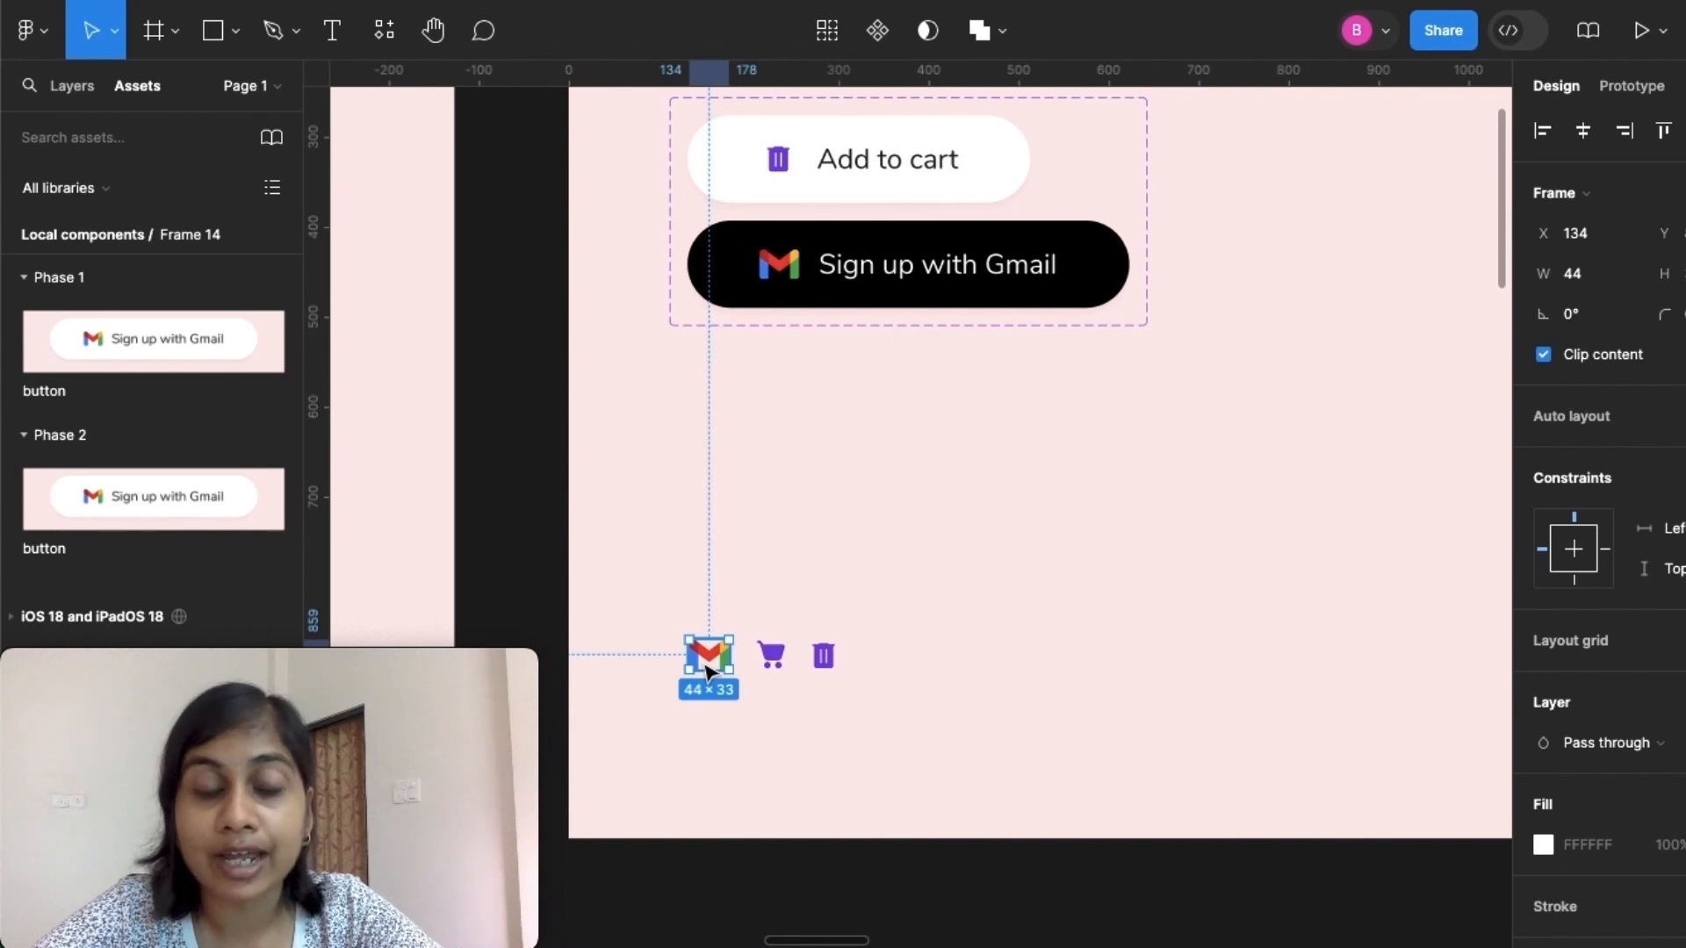
shift+click(784, 669)
shift+click(825, 658)
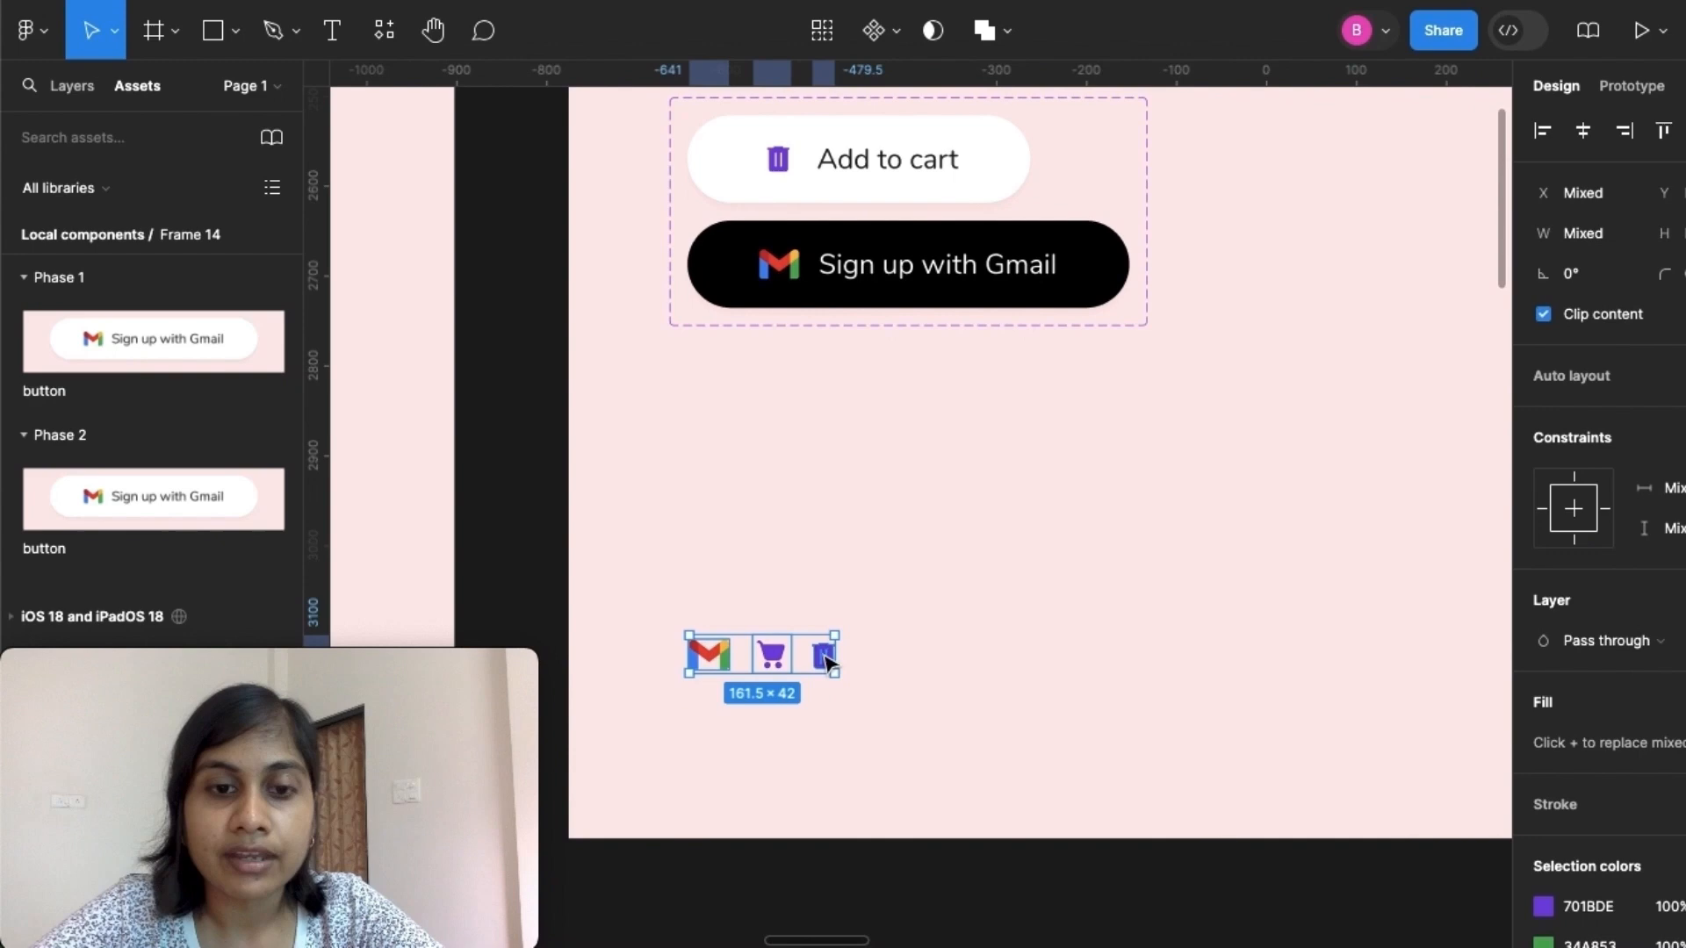
click(898, 38)
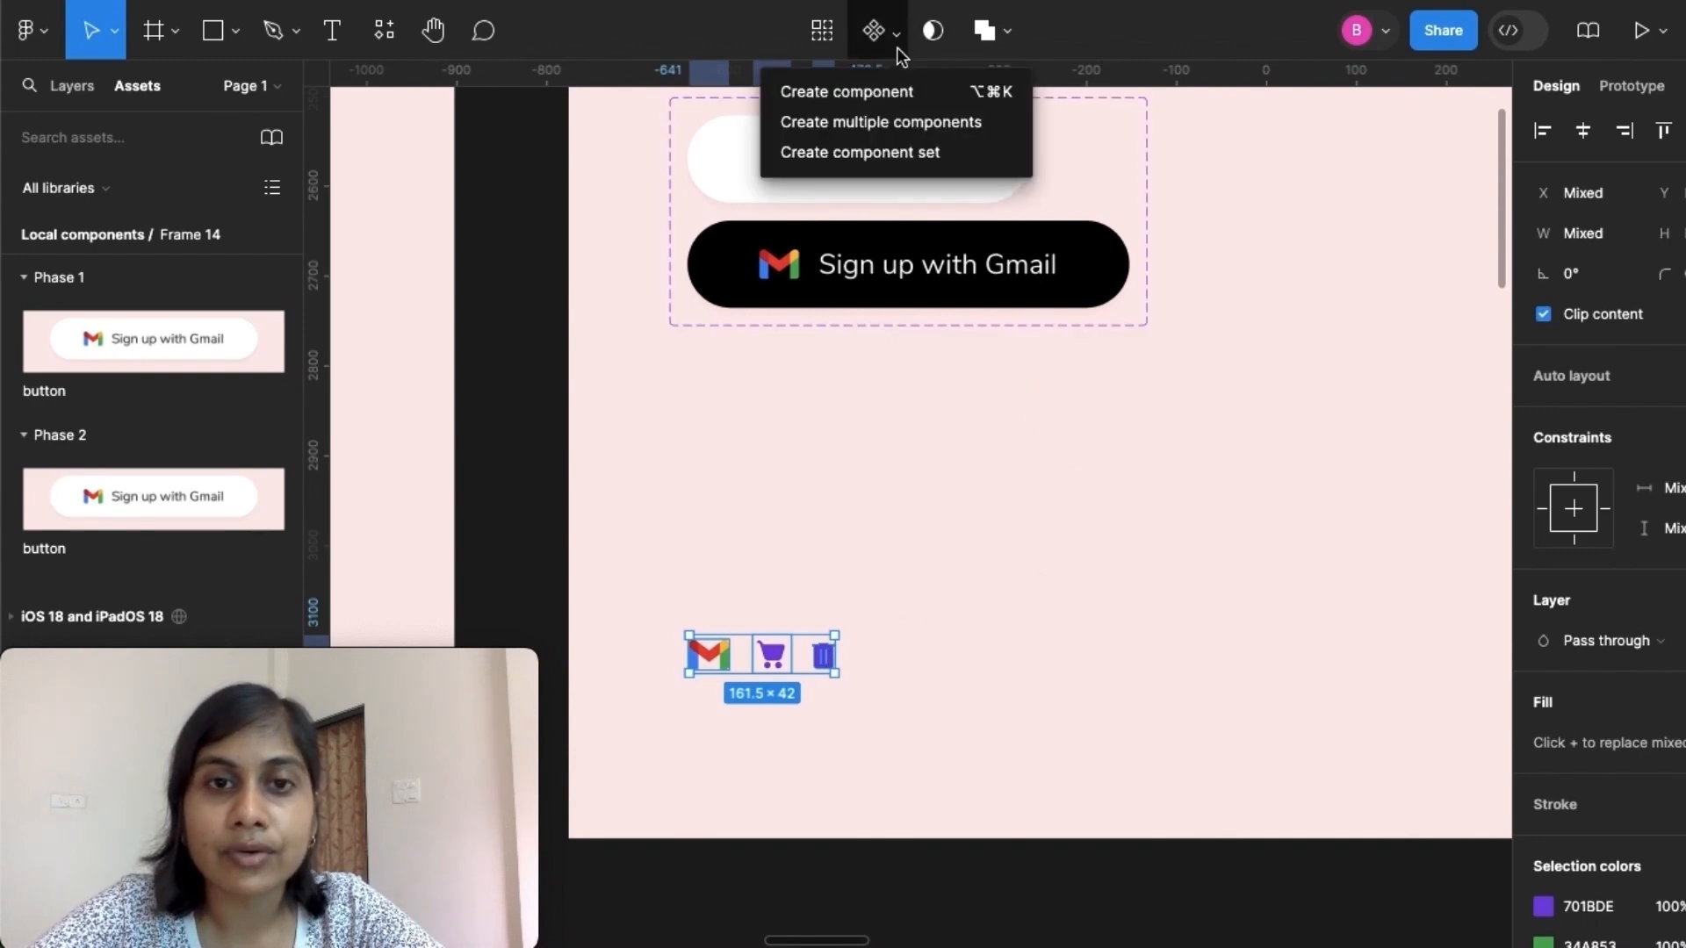
click(880, 156)
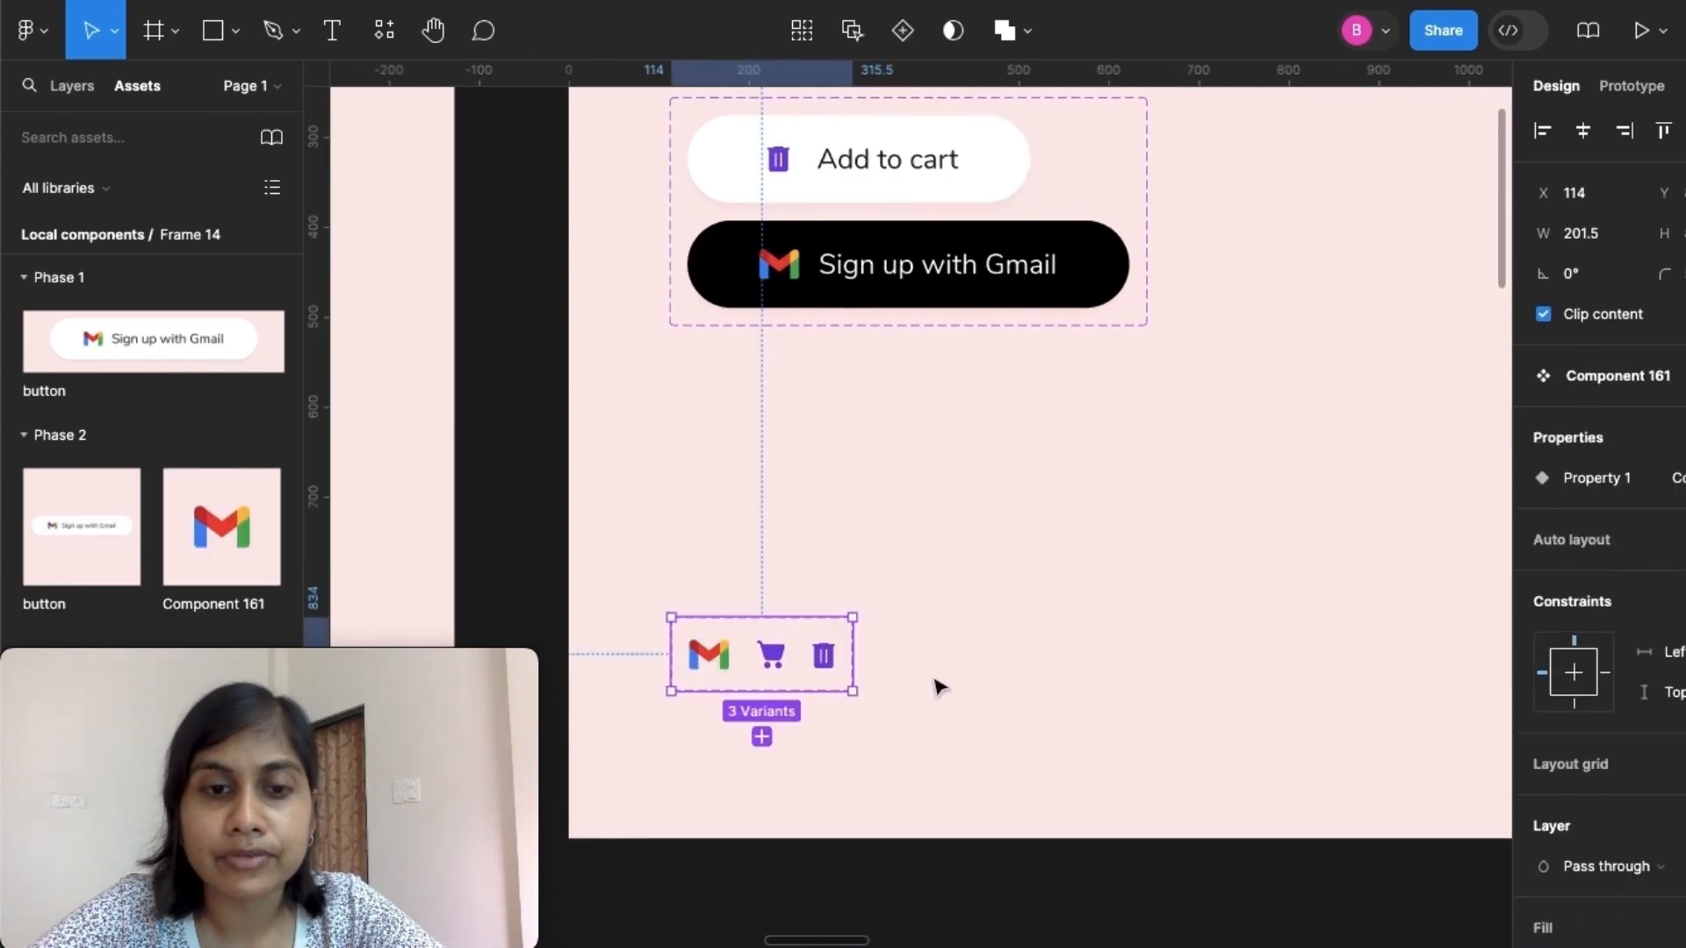
Set the Property 1 value of the Gmail icon variant to "gm"
click(716, 665)
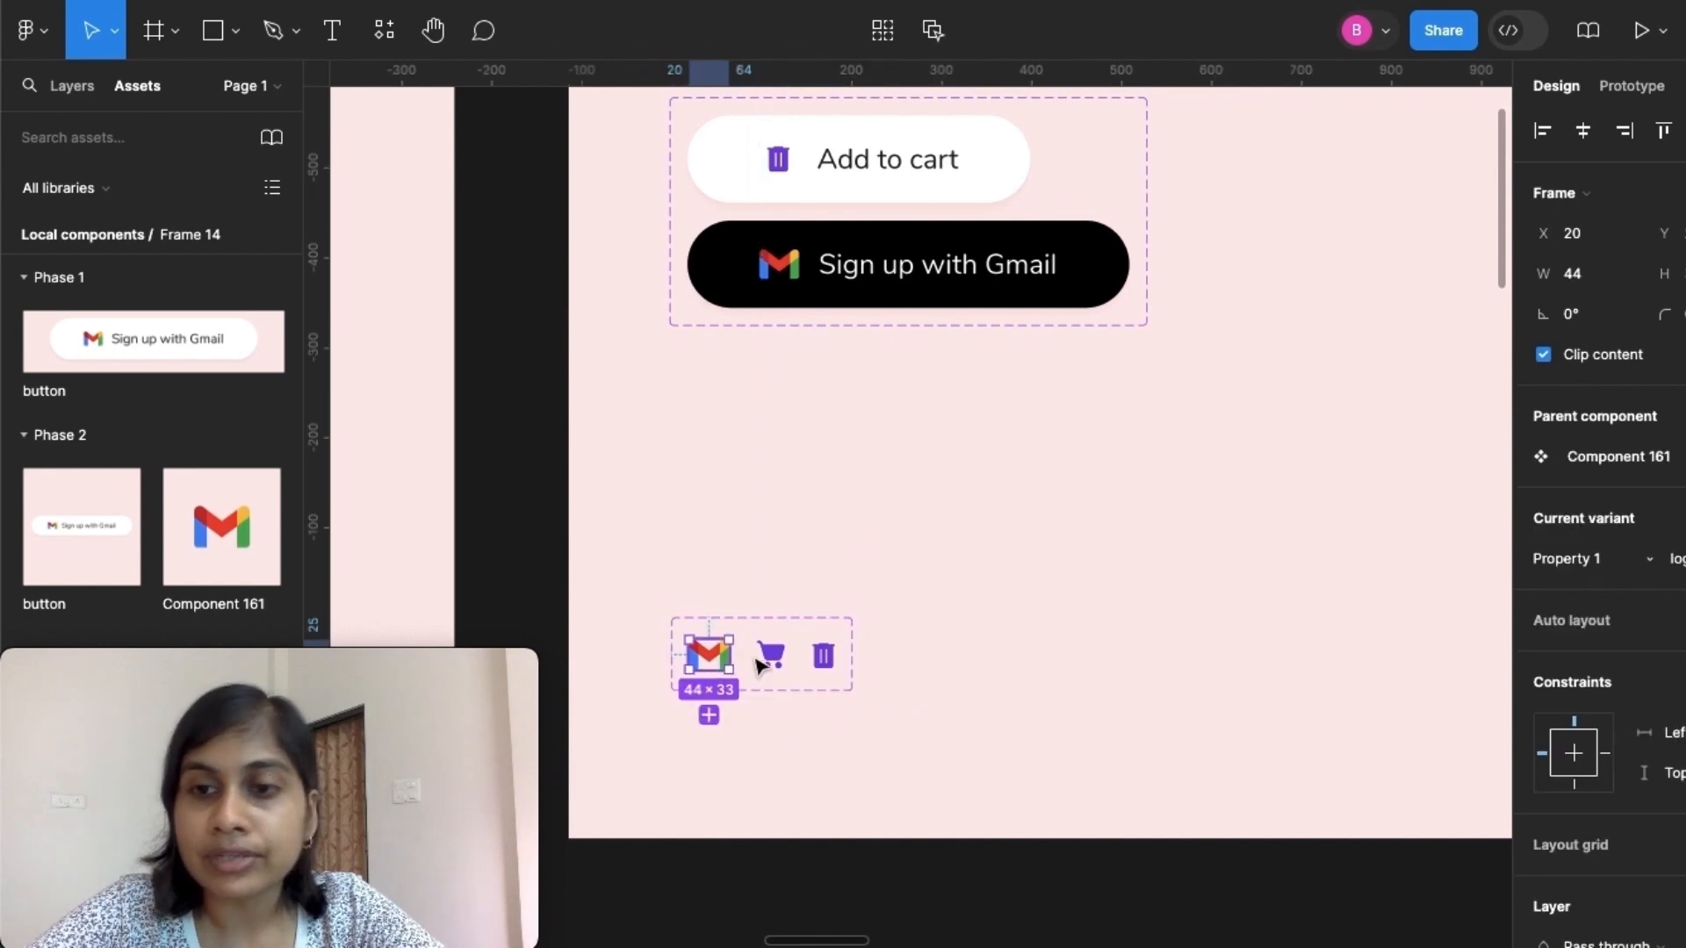
click(1673, 560)
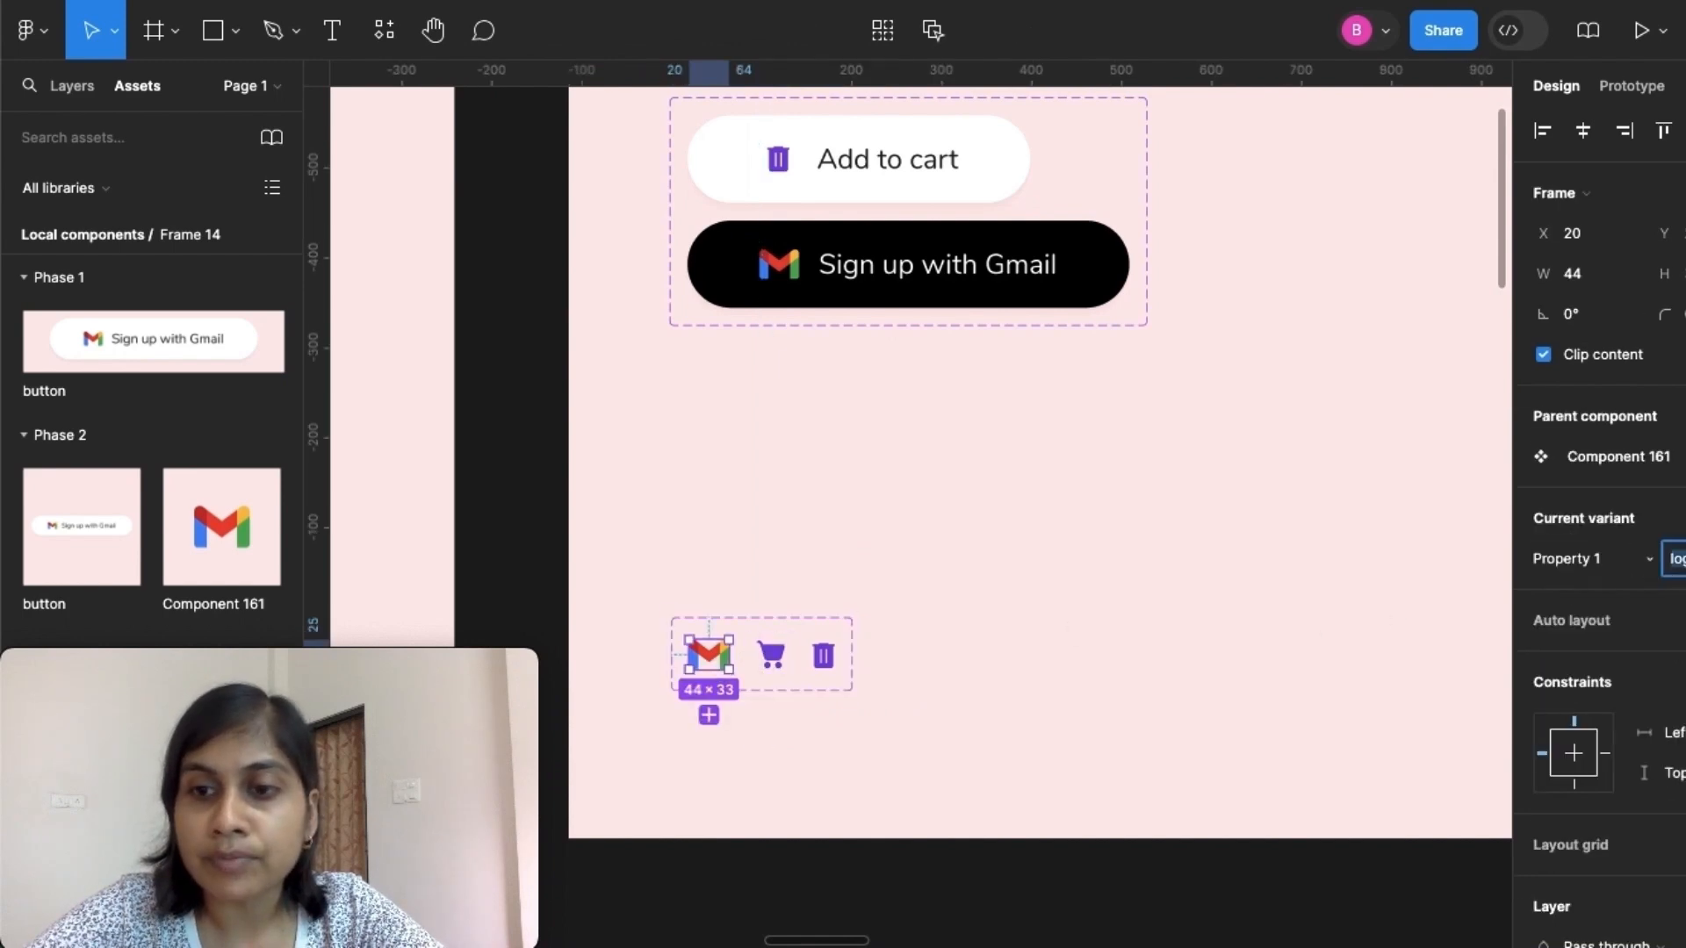
key(BackSpace)
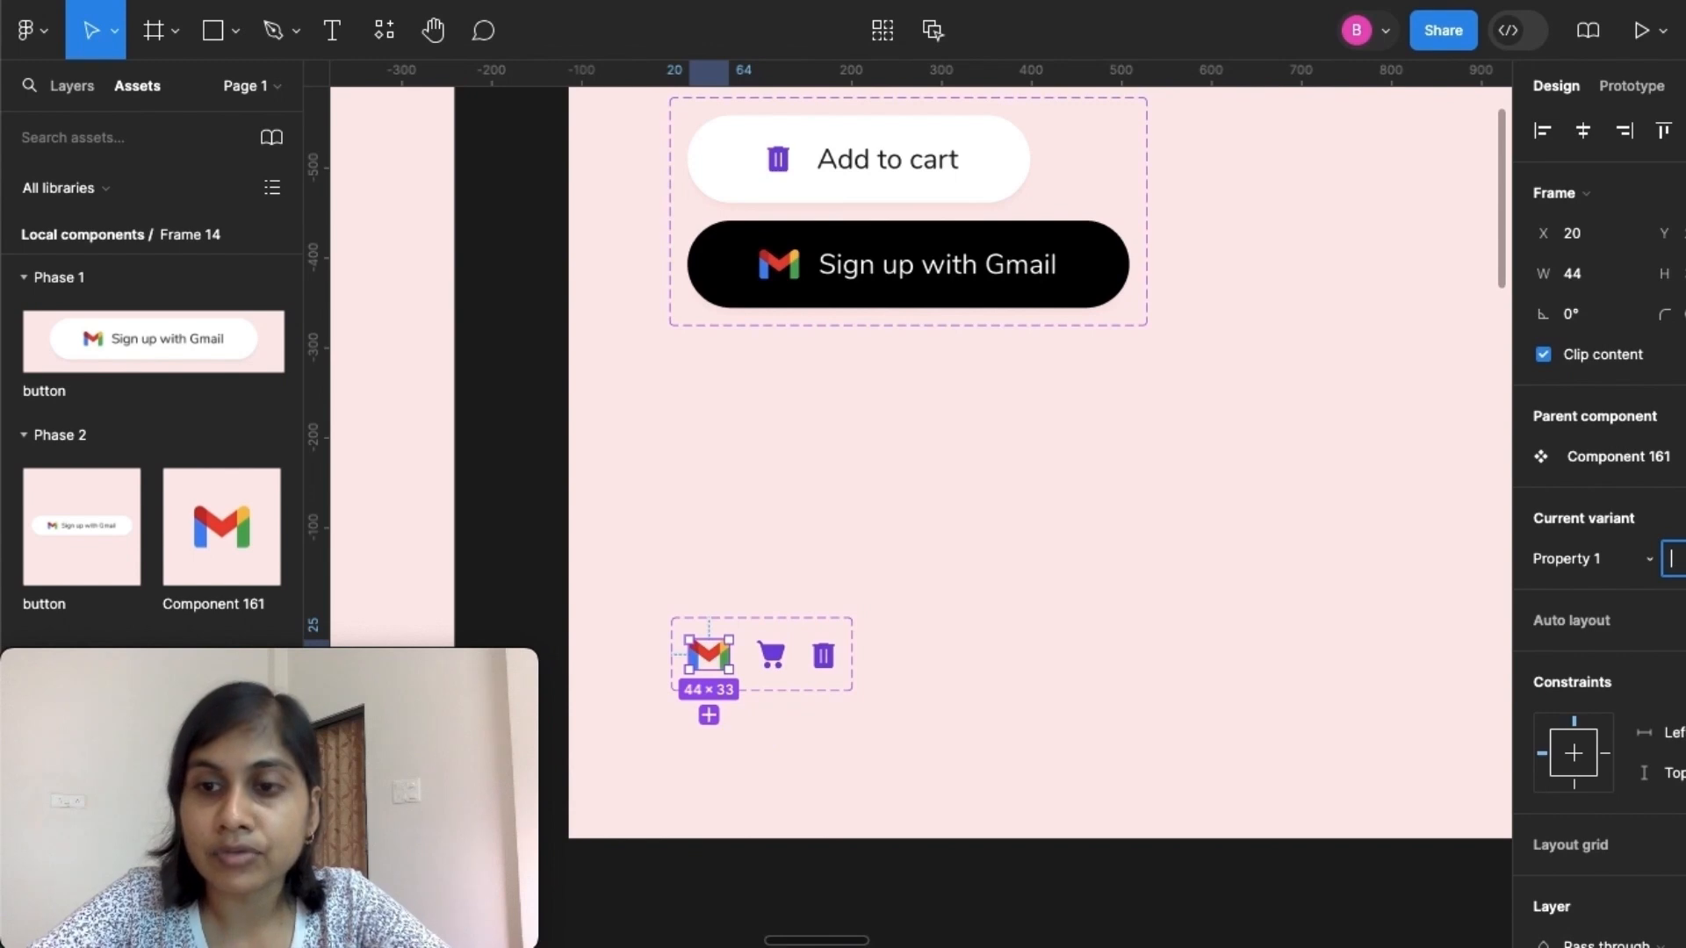
text(gm)
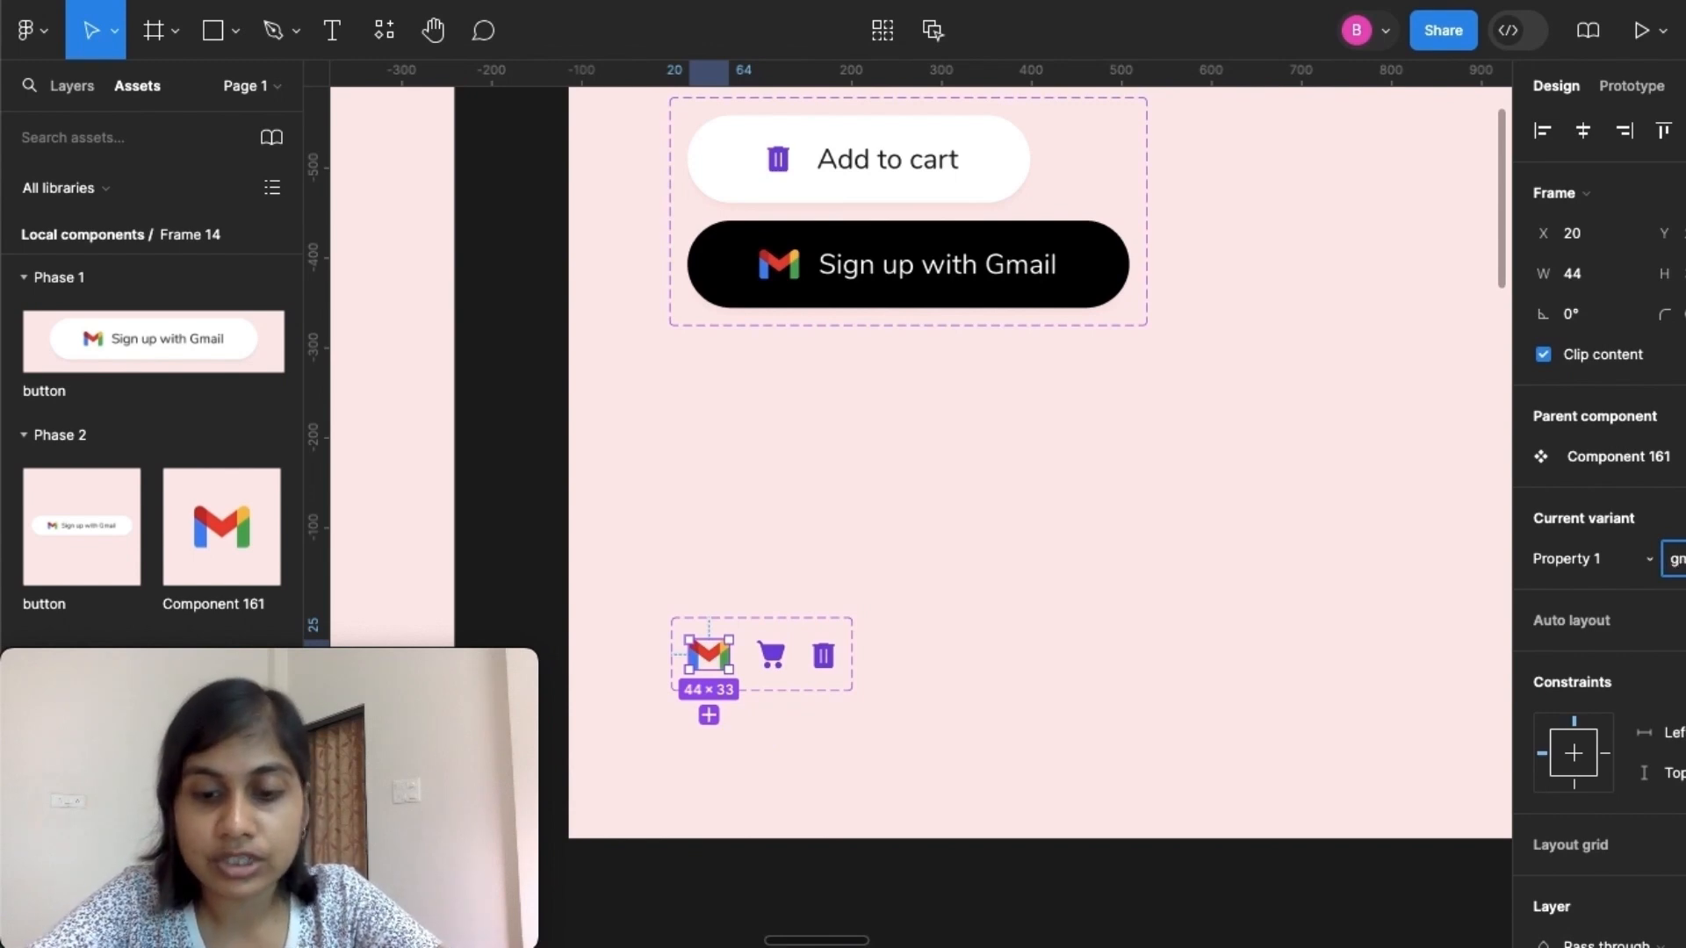
key(Escape)
Set the Property 1 value of the cart icon variant to "ca"
click(771, 660)
click(770, 661)
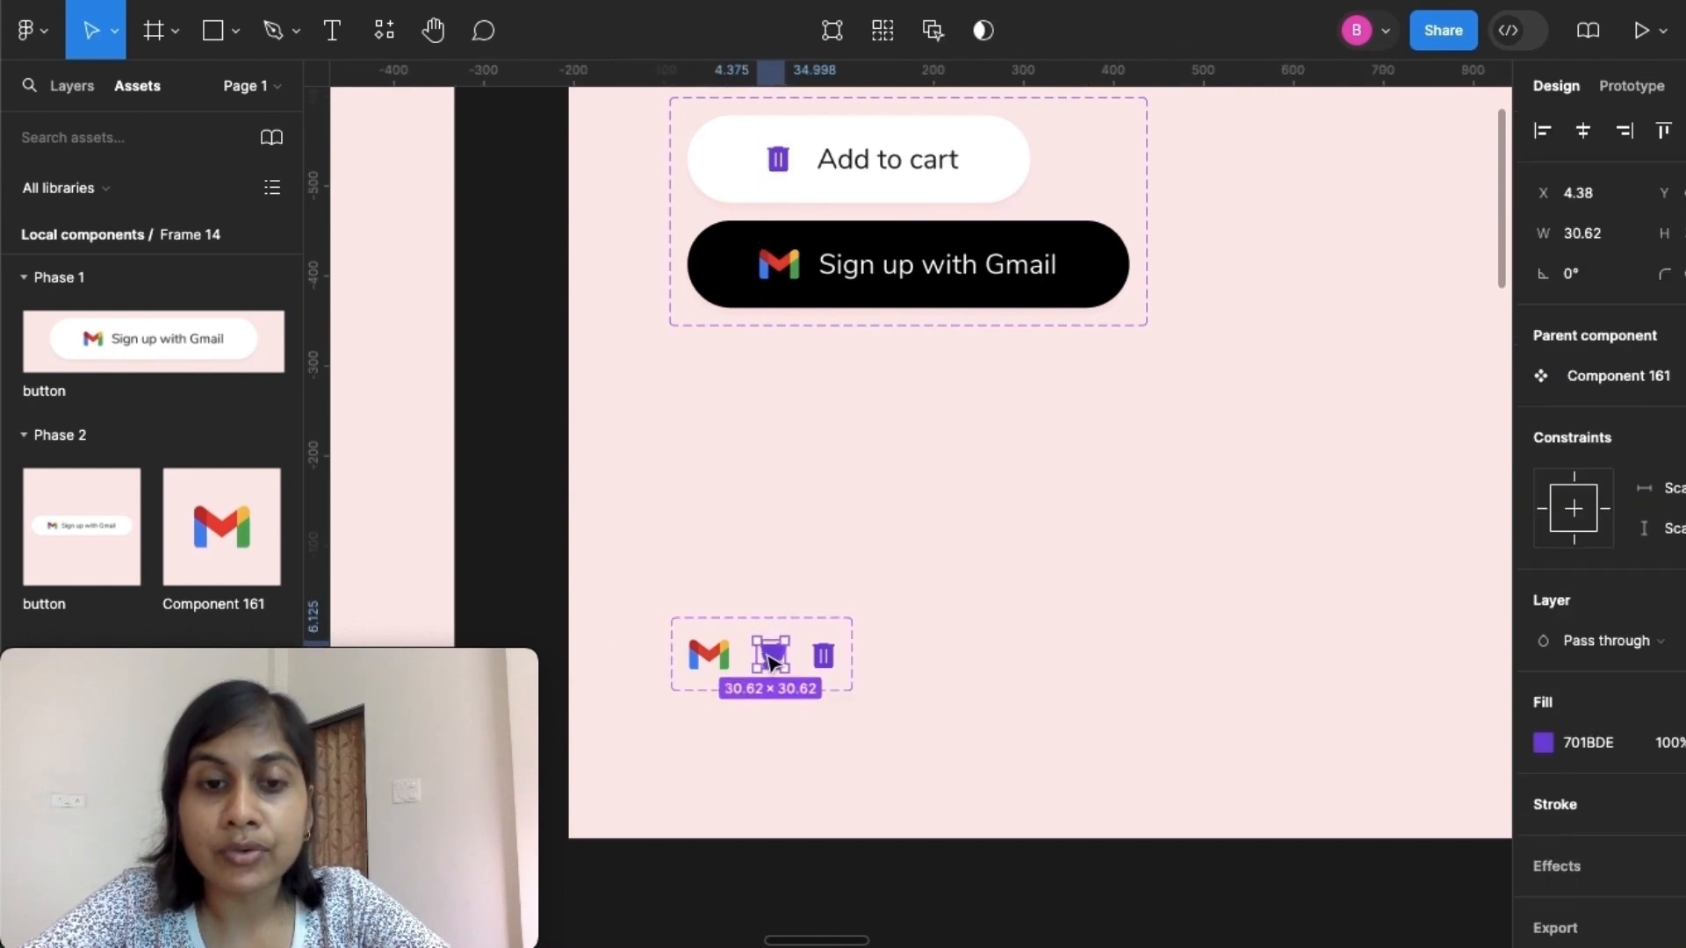
click(1679, 559)
key(BackSpace)
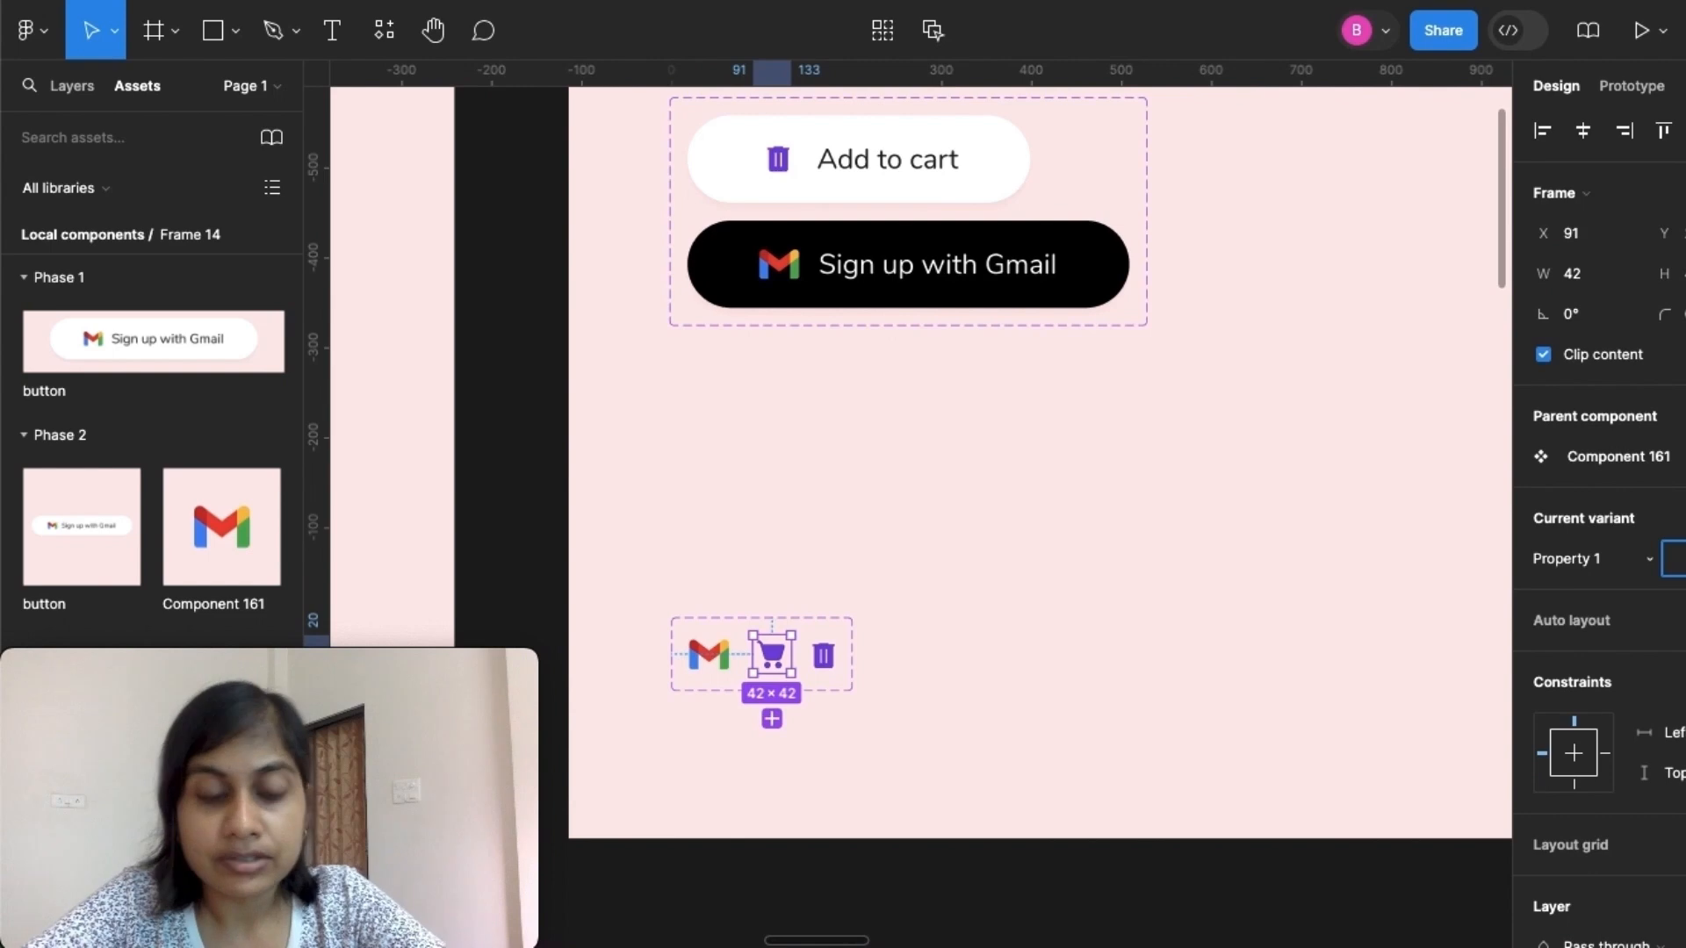
text(ca)
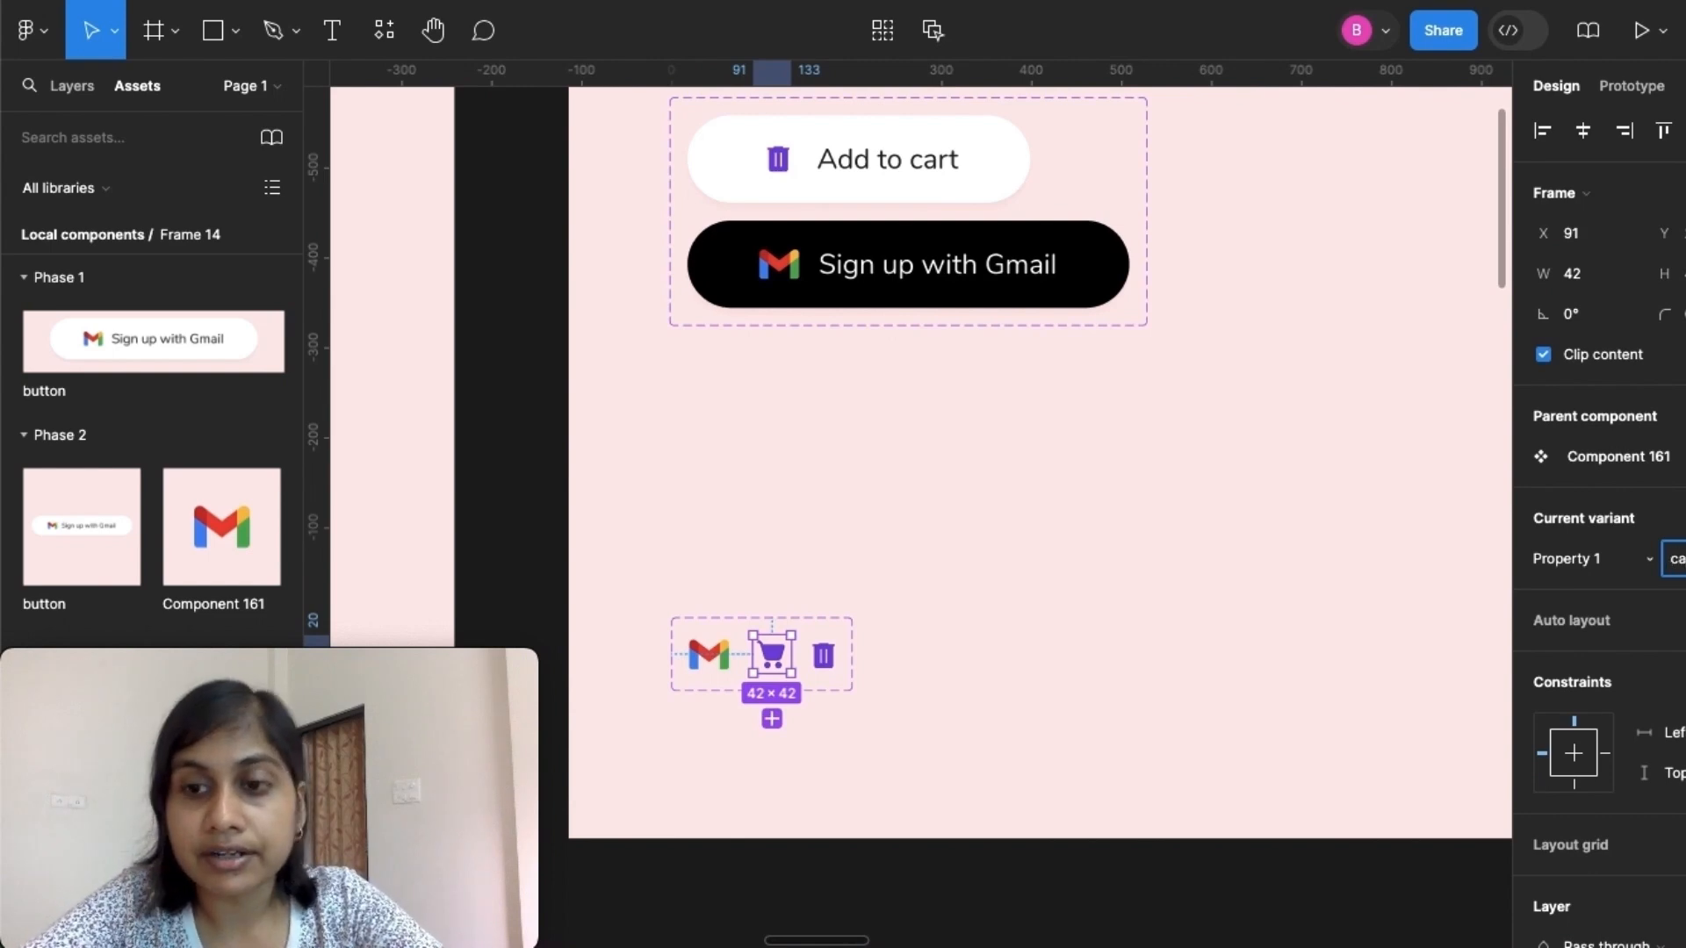
click(1309, 614)
Set the Property 1 value of the trash icon variant to "de"
click(825, 659)
click(826, 663)
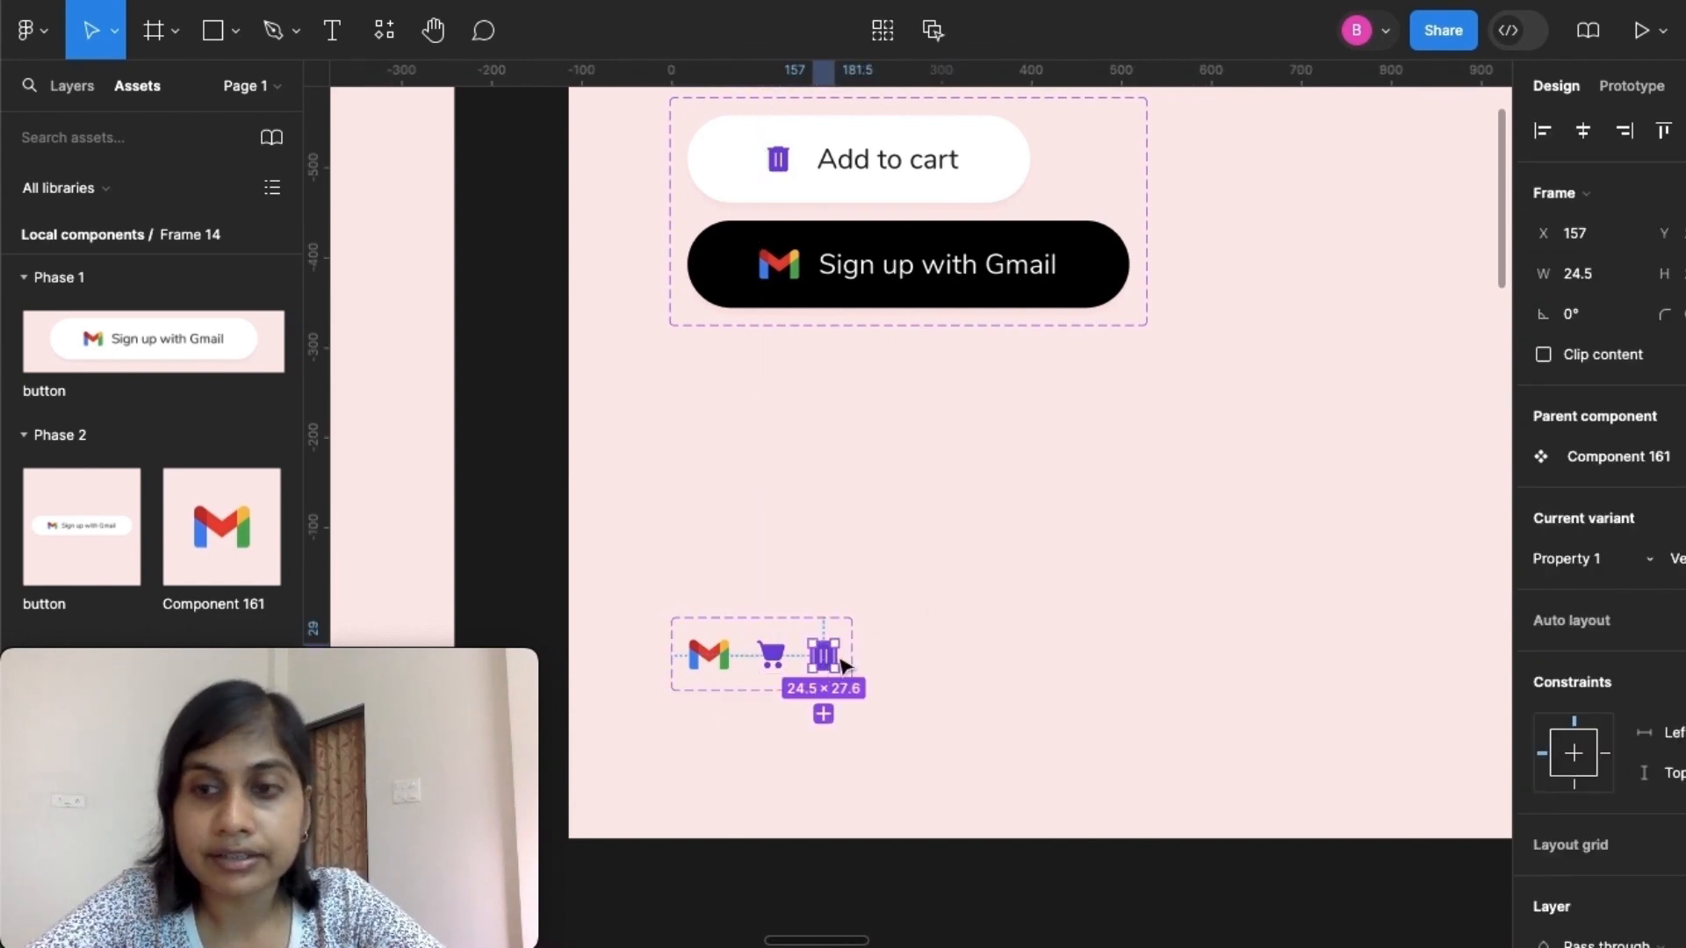
click(1677, 558)
key(BackSpace)
text(de)
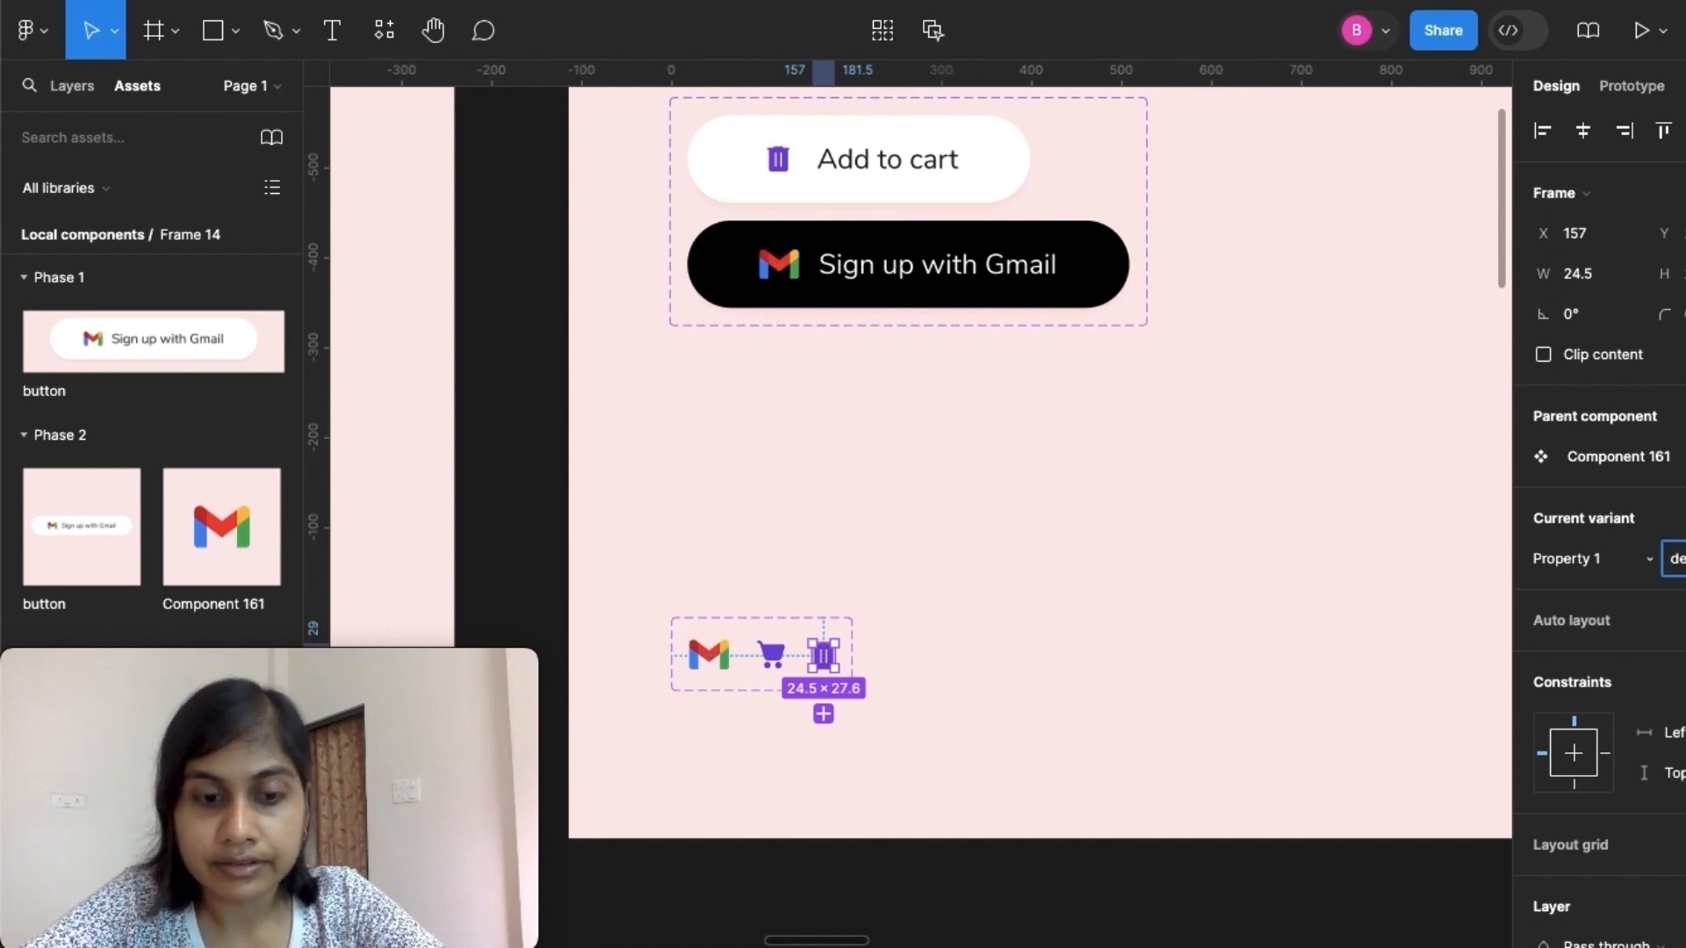
click(1247, 606)
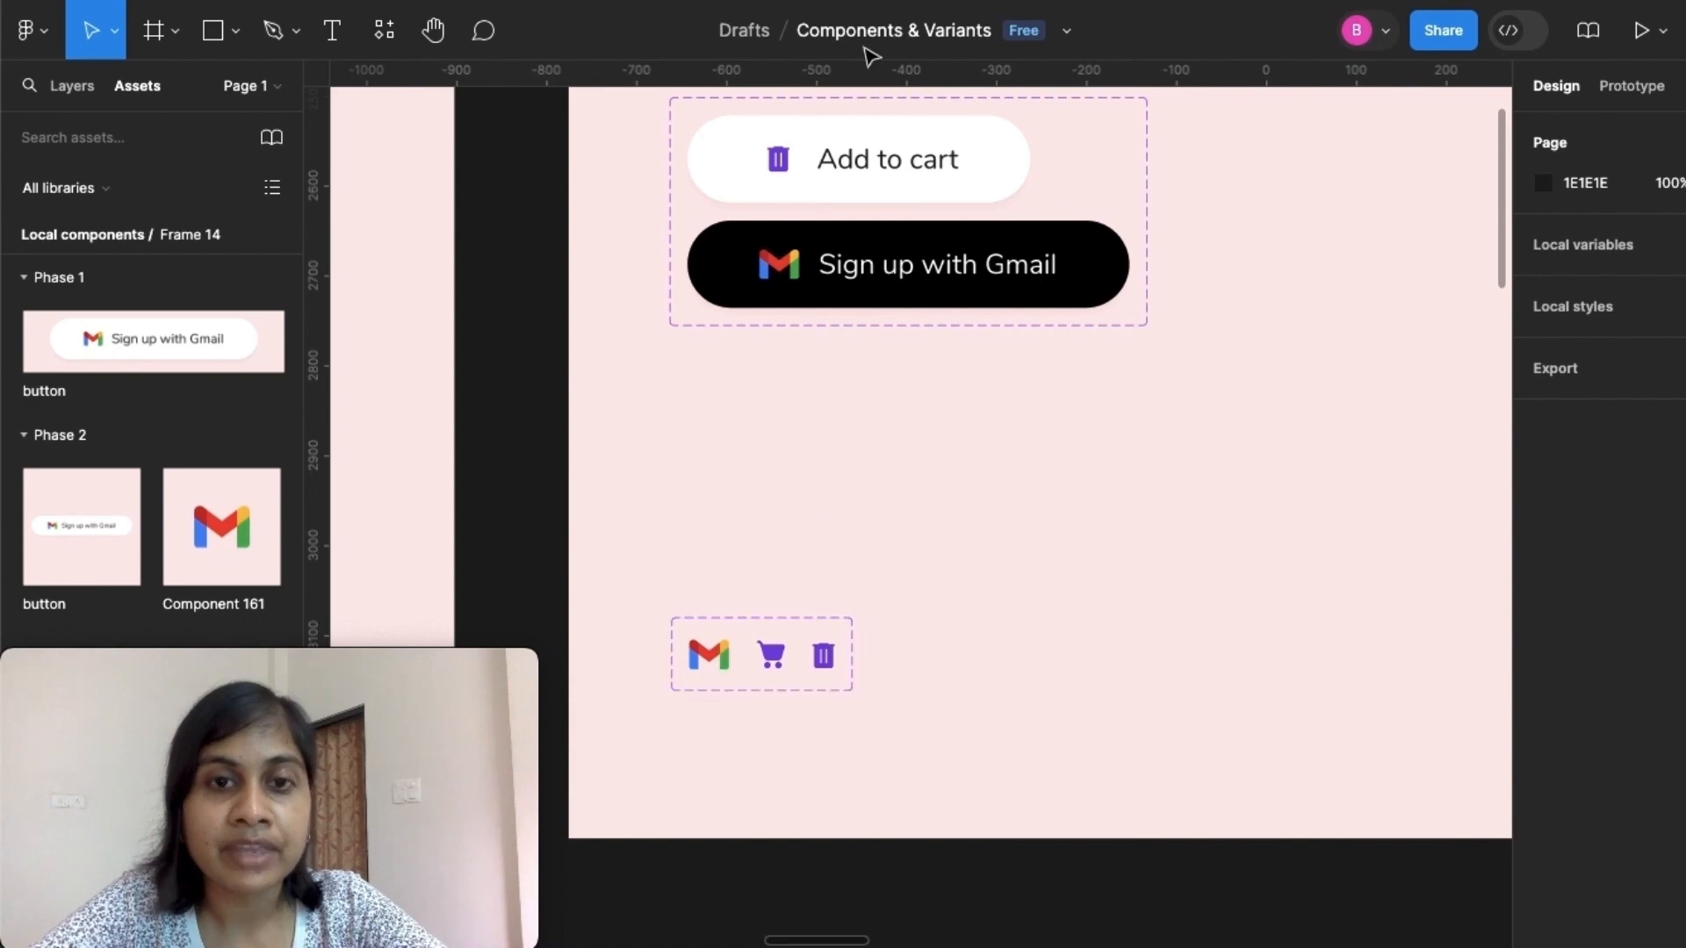
Replace the trash icon in the Add to cart button with the trash variant from the icon component set
click(777, 161)
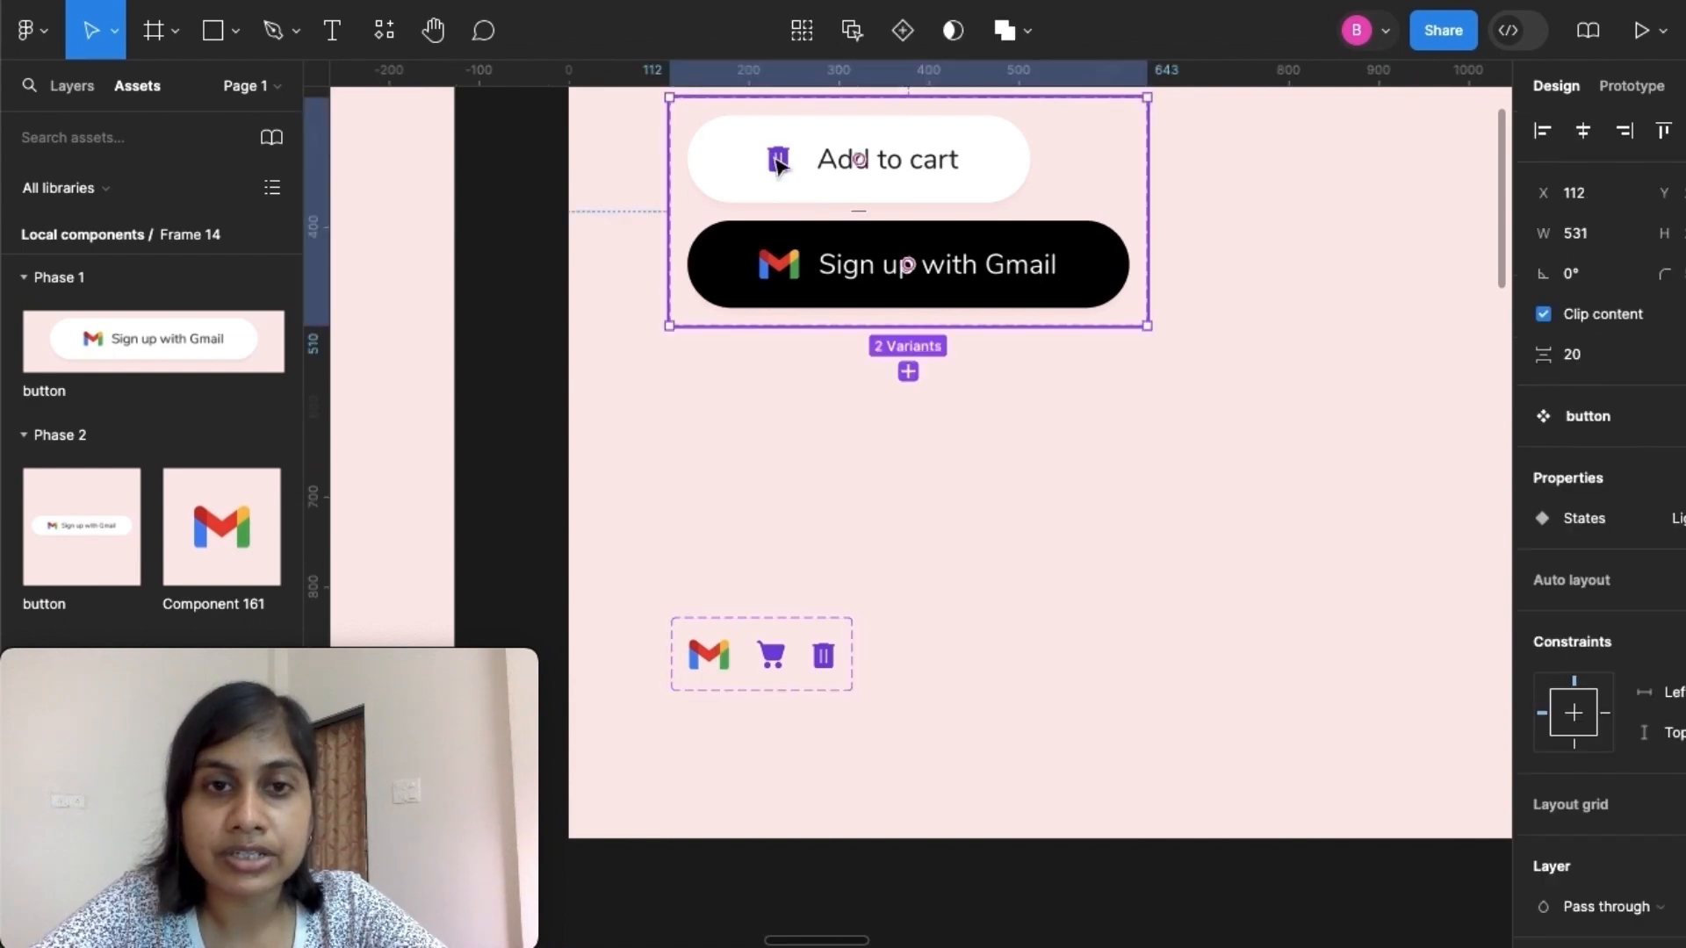
double_click(778, 161)
click(830, 672)
double_click(826, 667)
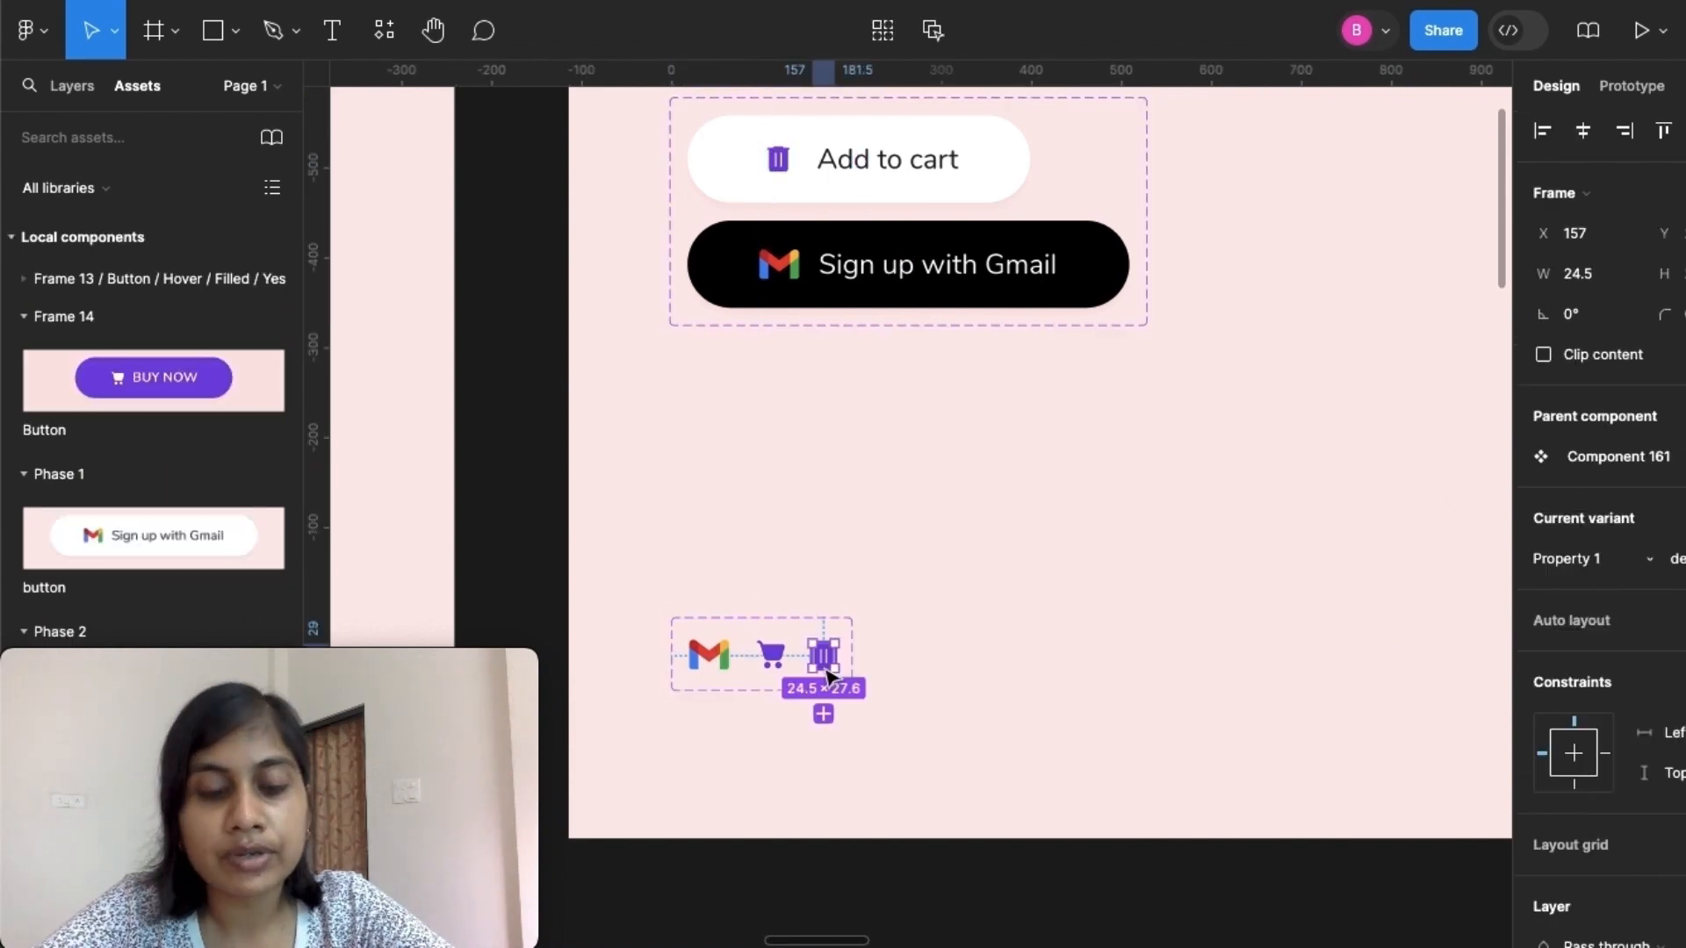
click(777, 161)
double_click(777, 161)
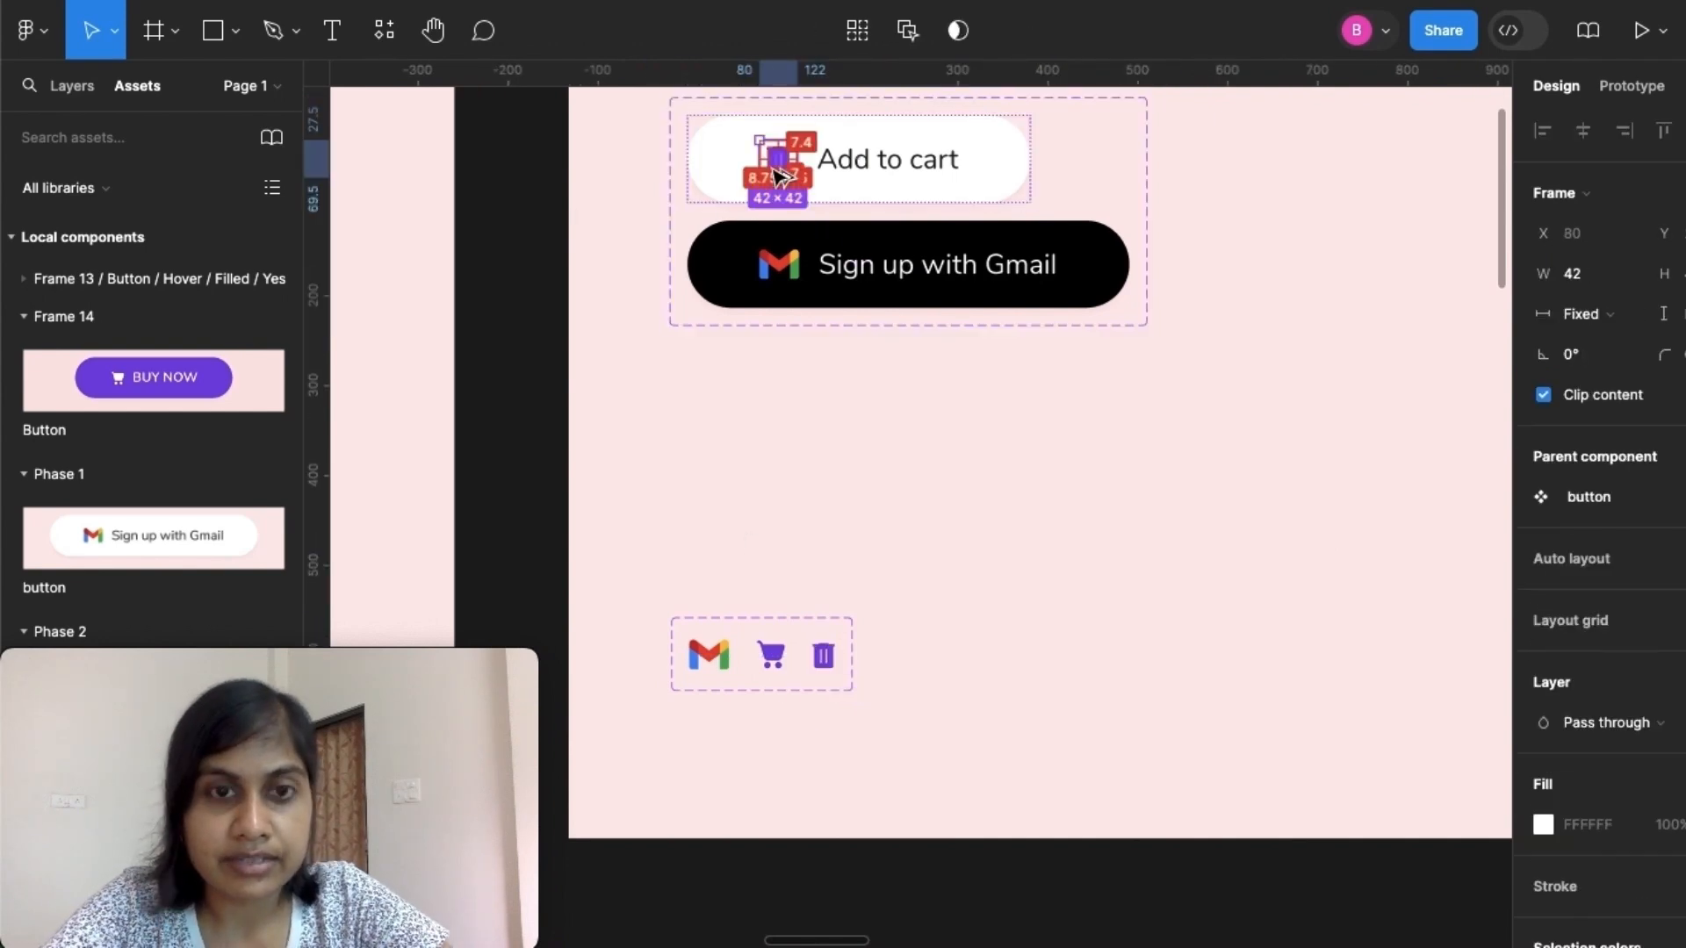
key(ctrl+shift+r)
click(808, 597)
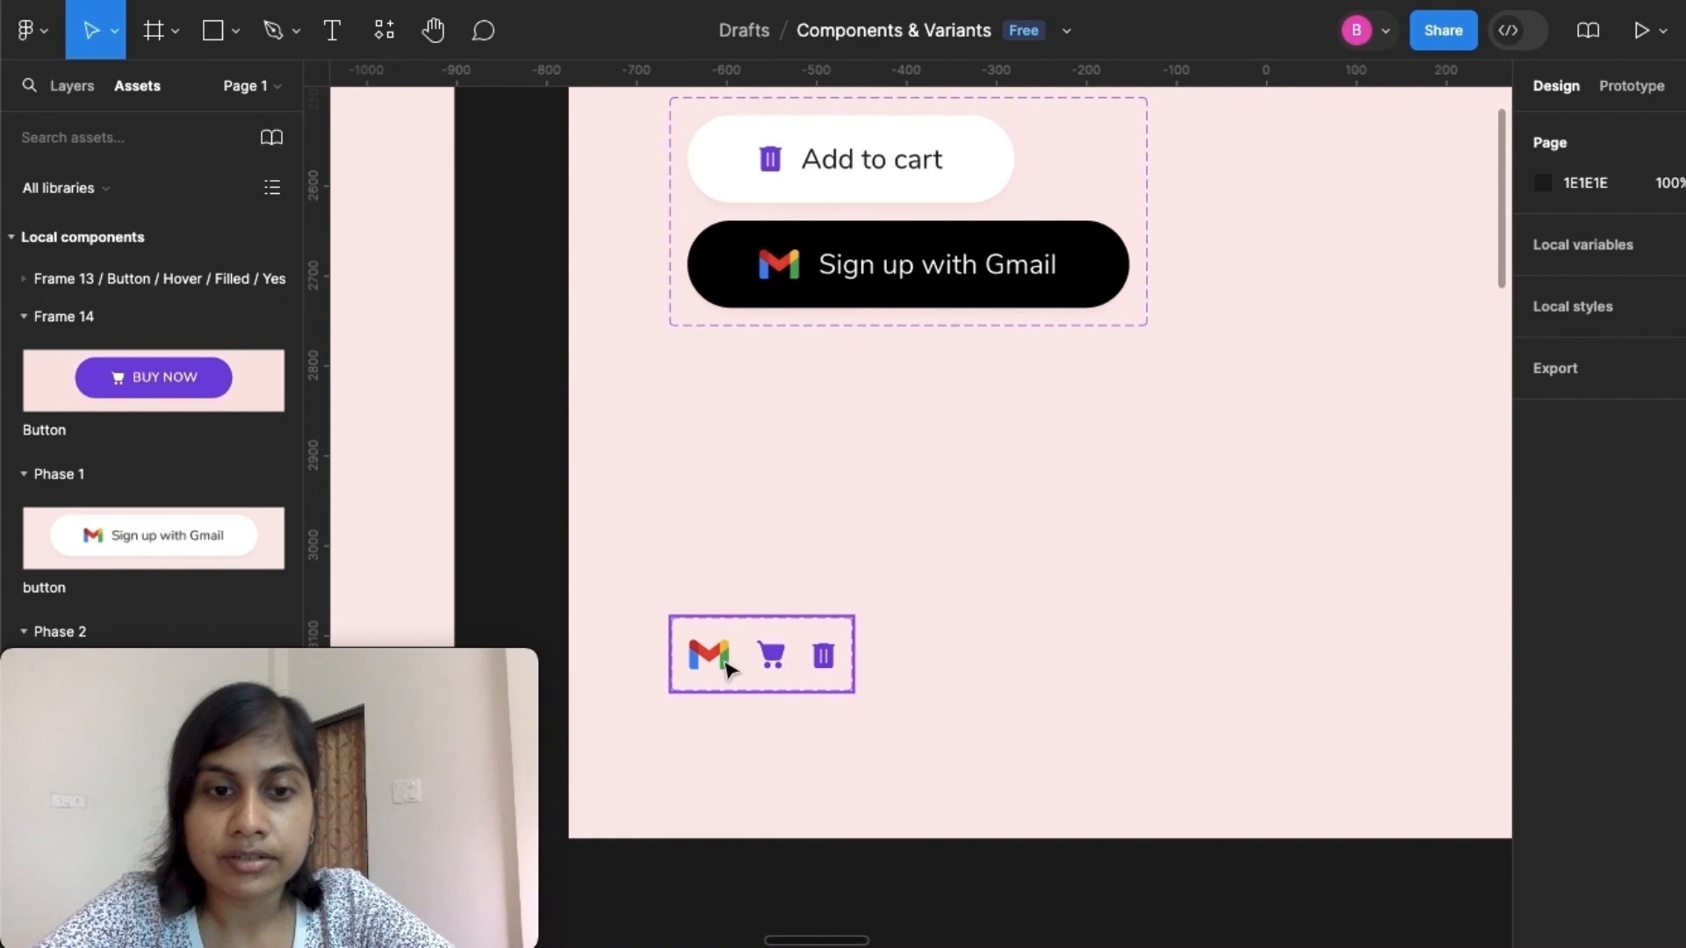
Switch the Add to cart button's icon instance to the cart variant through its Property 1 value
click(776, 172)
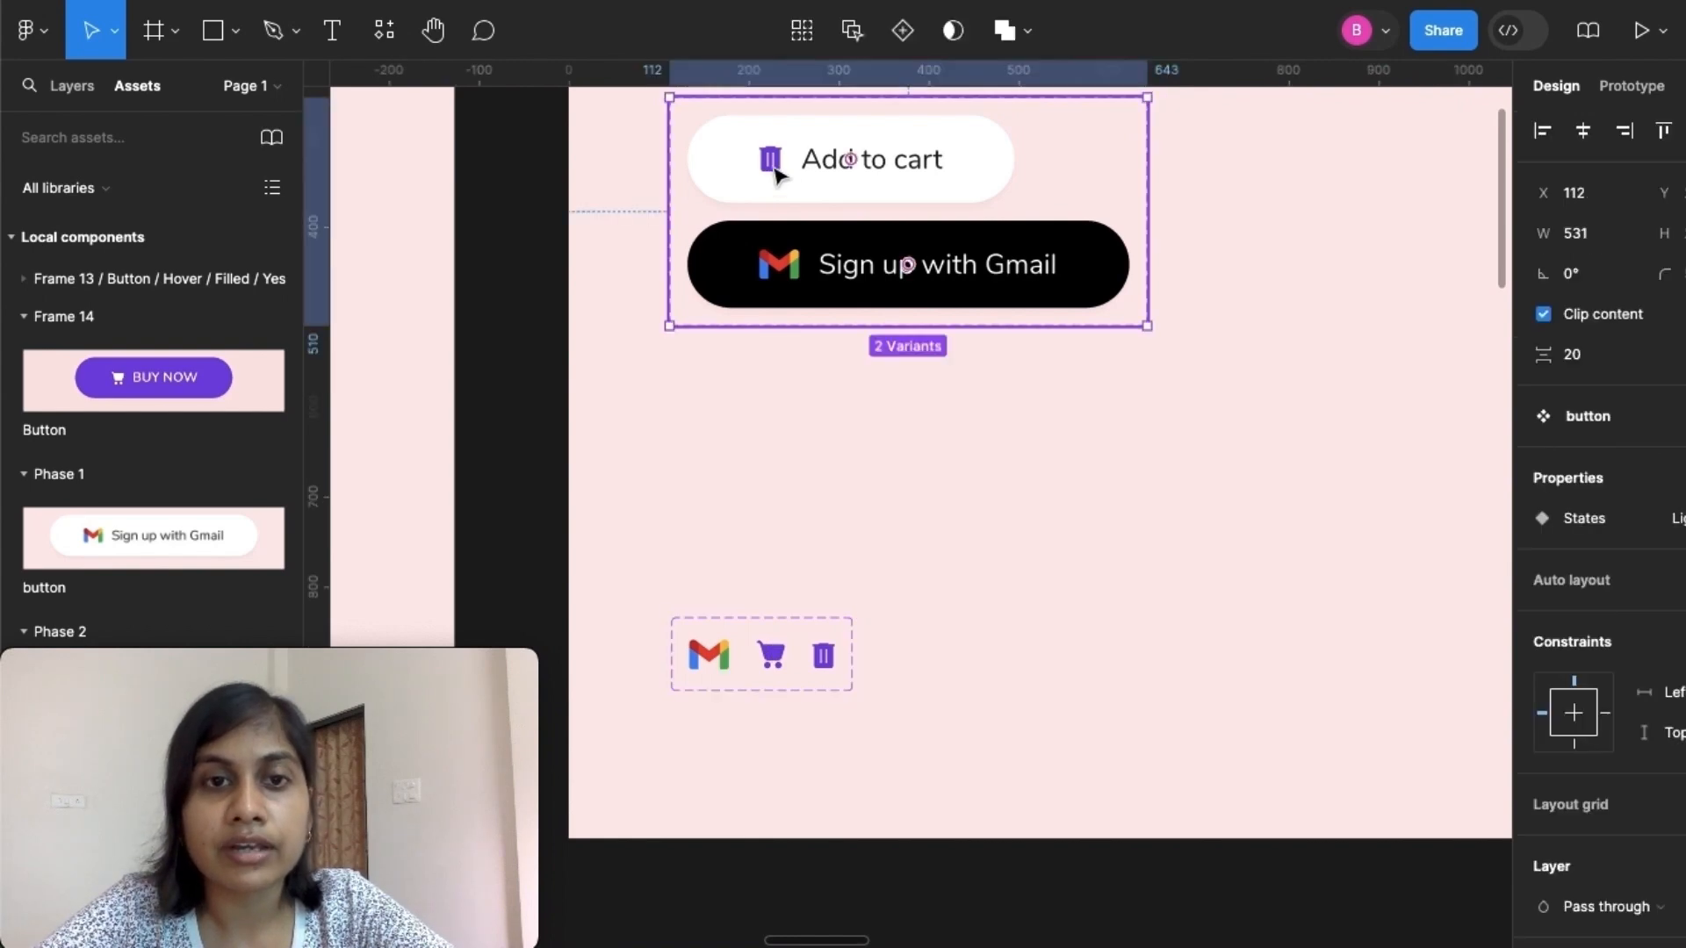
double_click(777, 172)
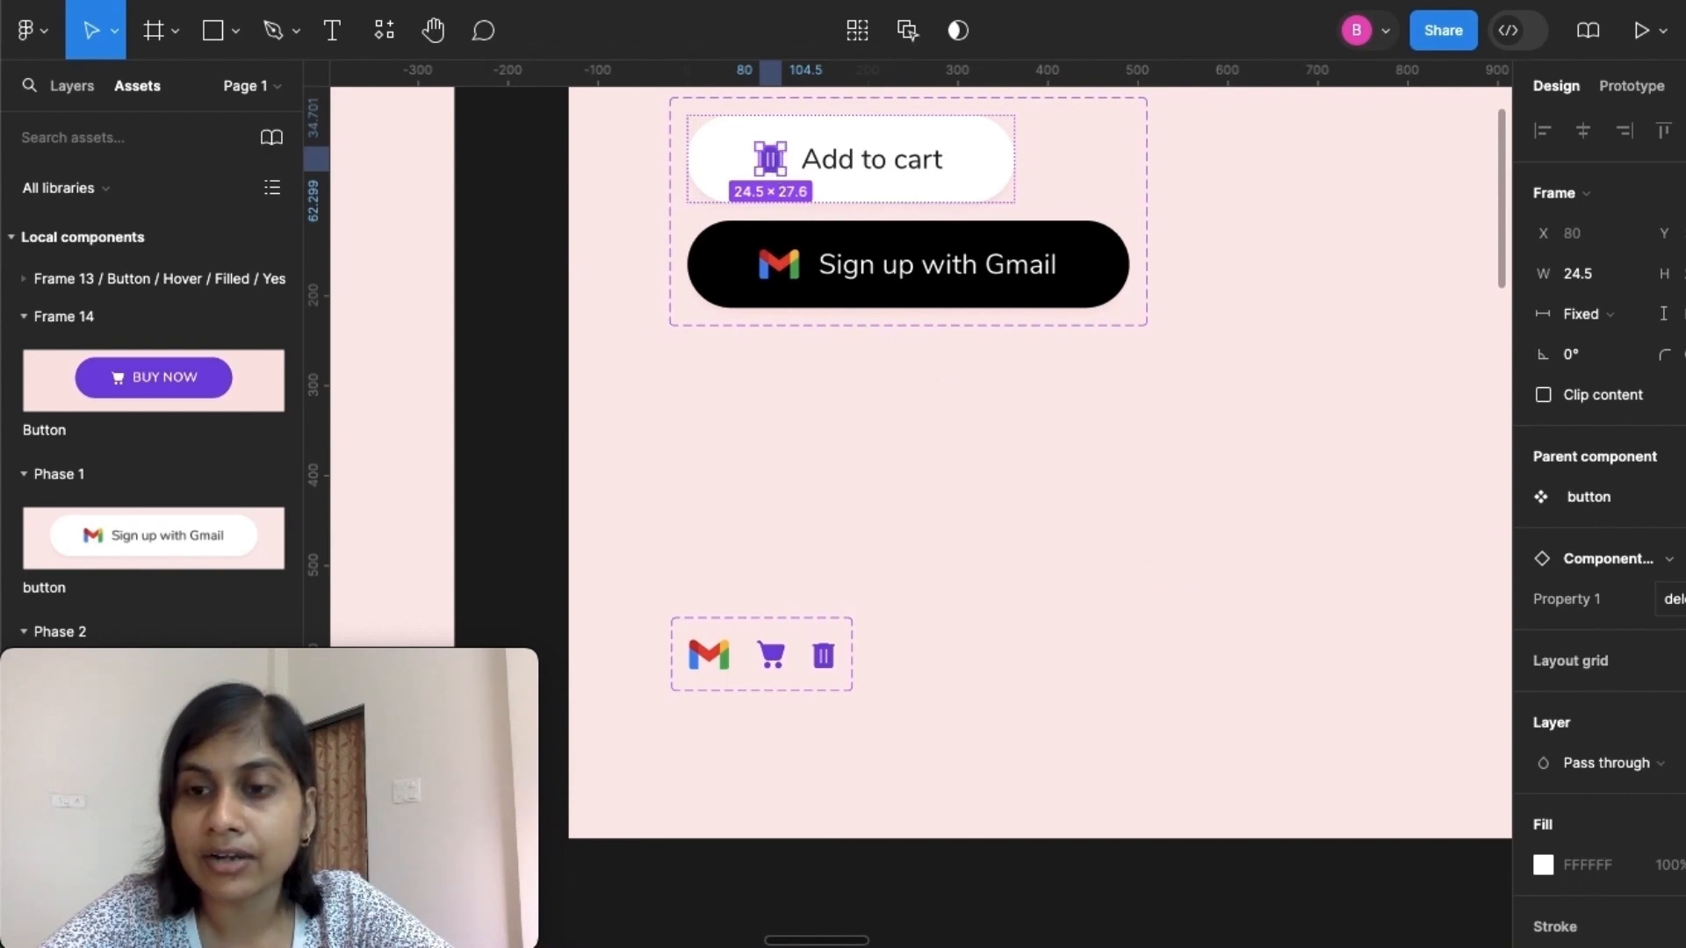
click(1671, 599)
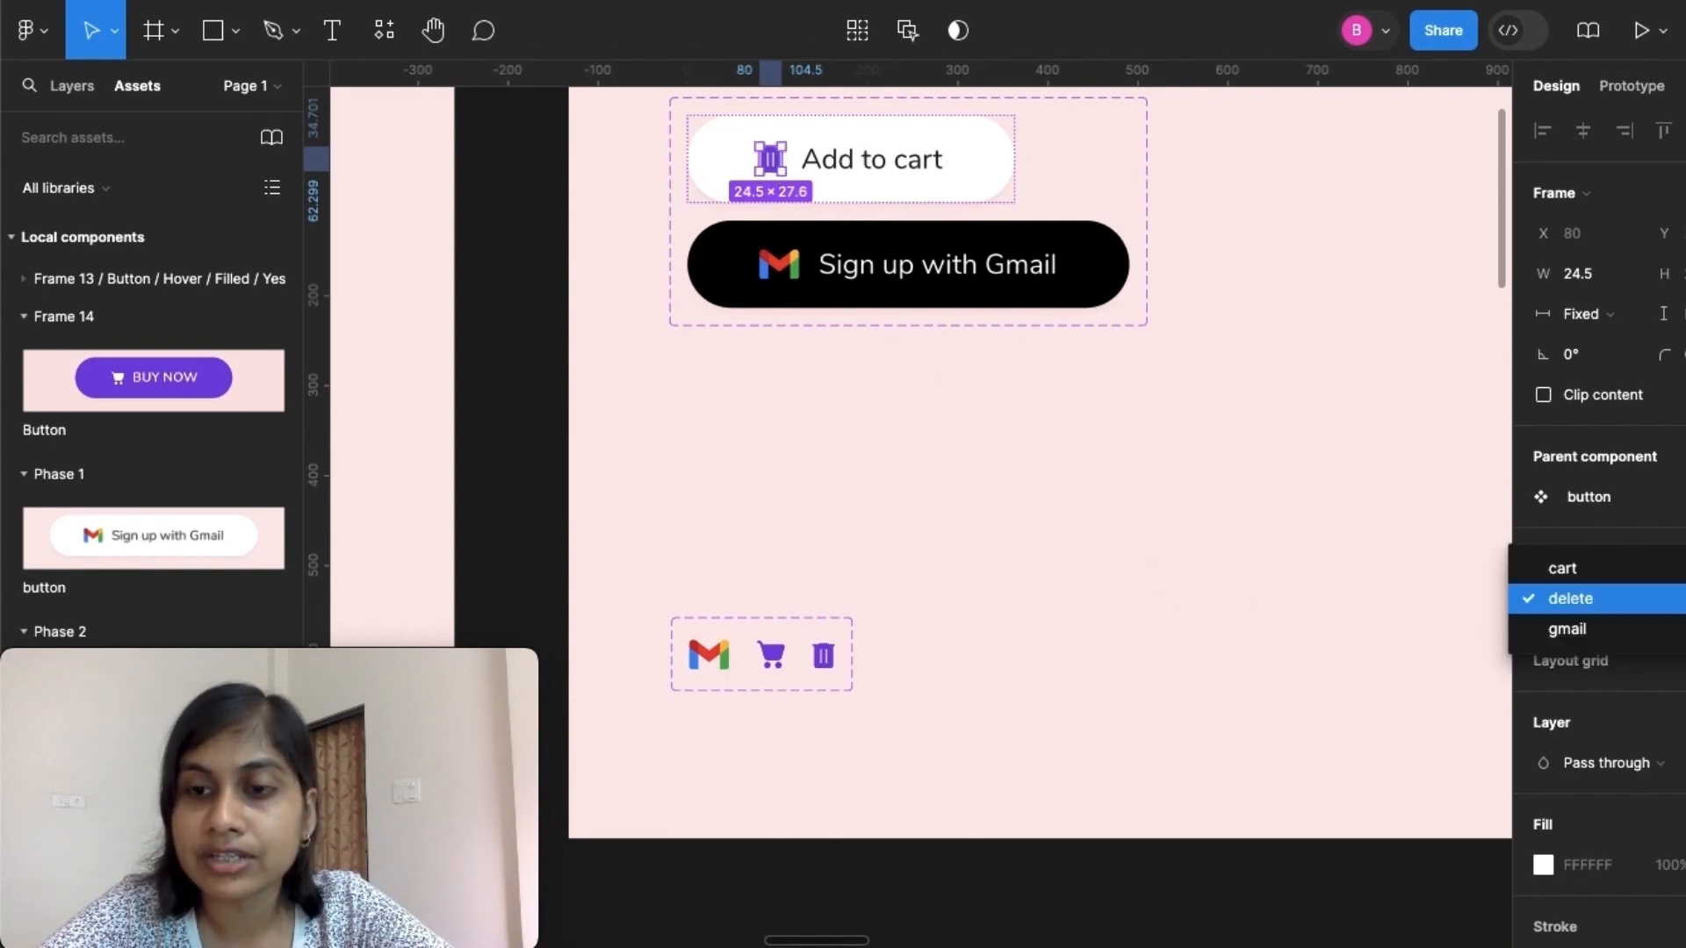
click(1645, 571)
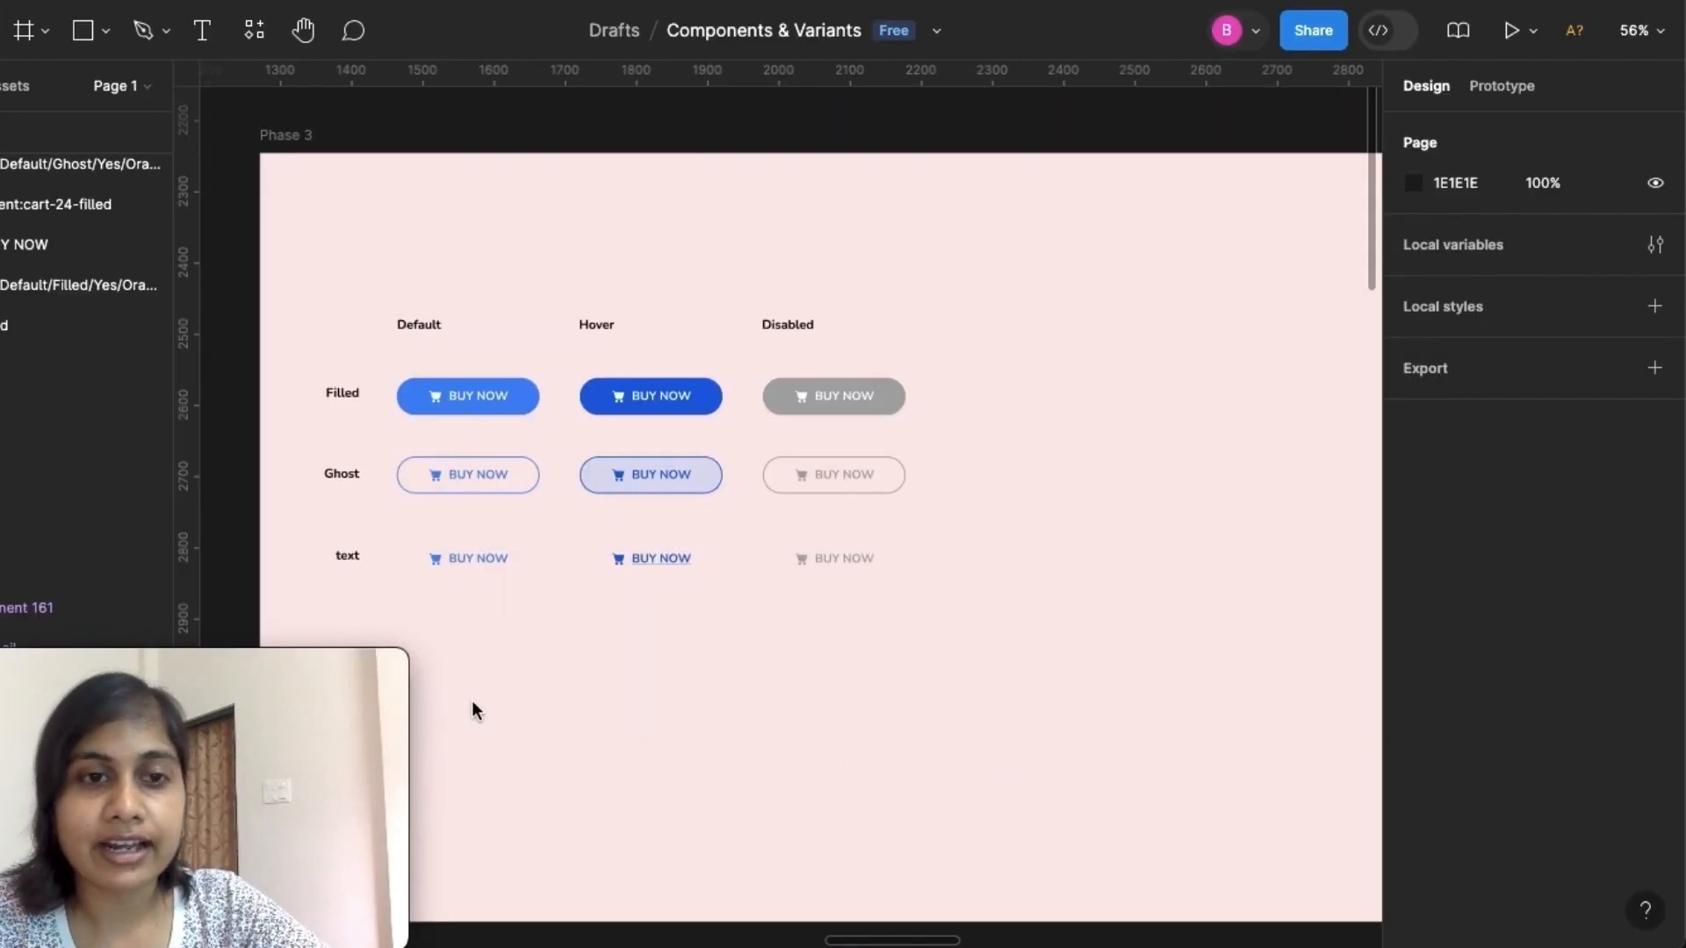
Combine the nine BUY NOW buttons in the Phase 3 frame into one component set
scroll(472, 699, up, 3)
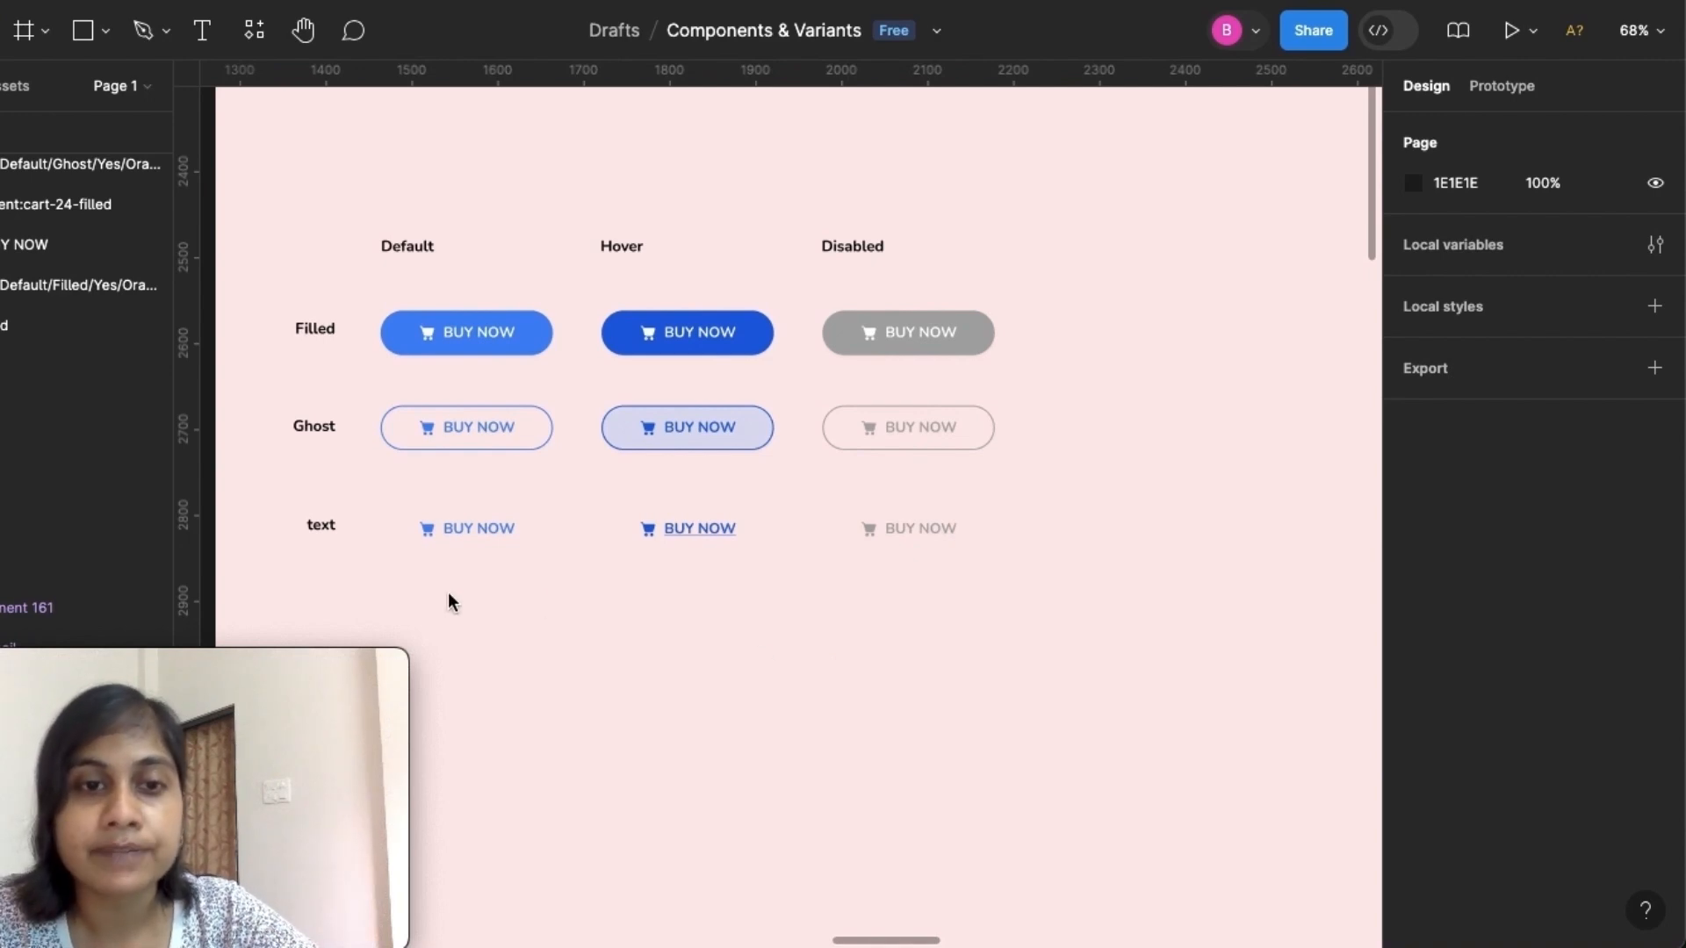
click(492, 334)
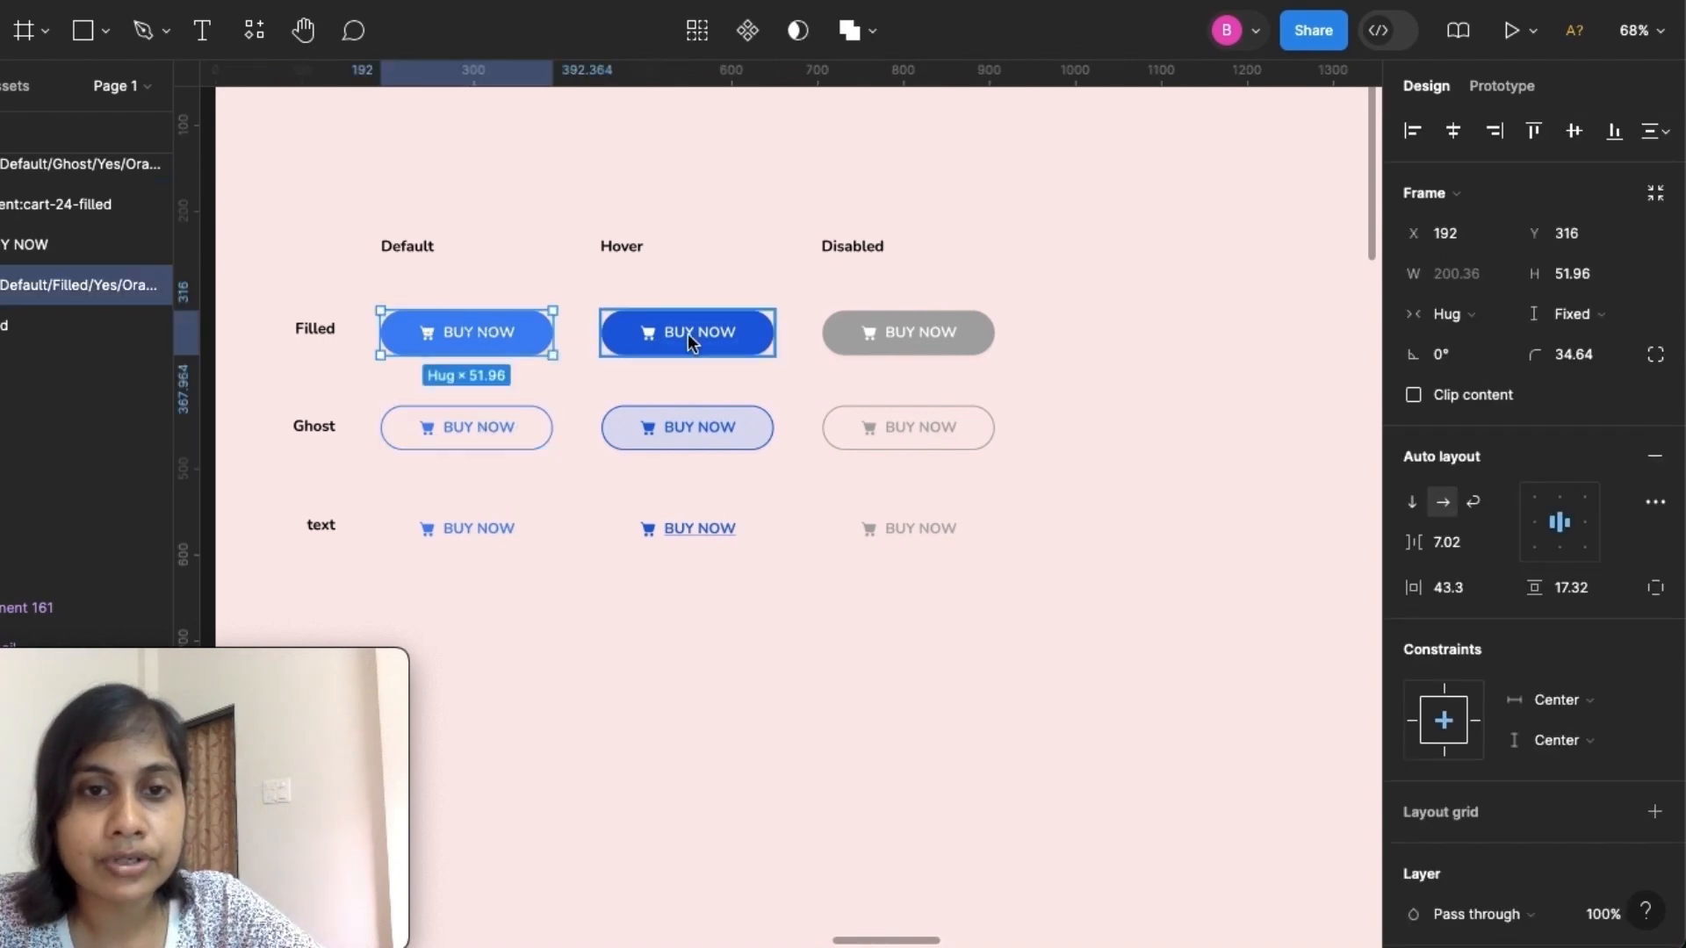
shift+click(688, 333)
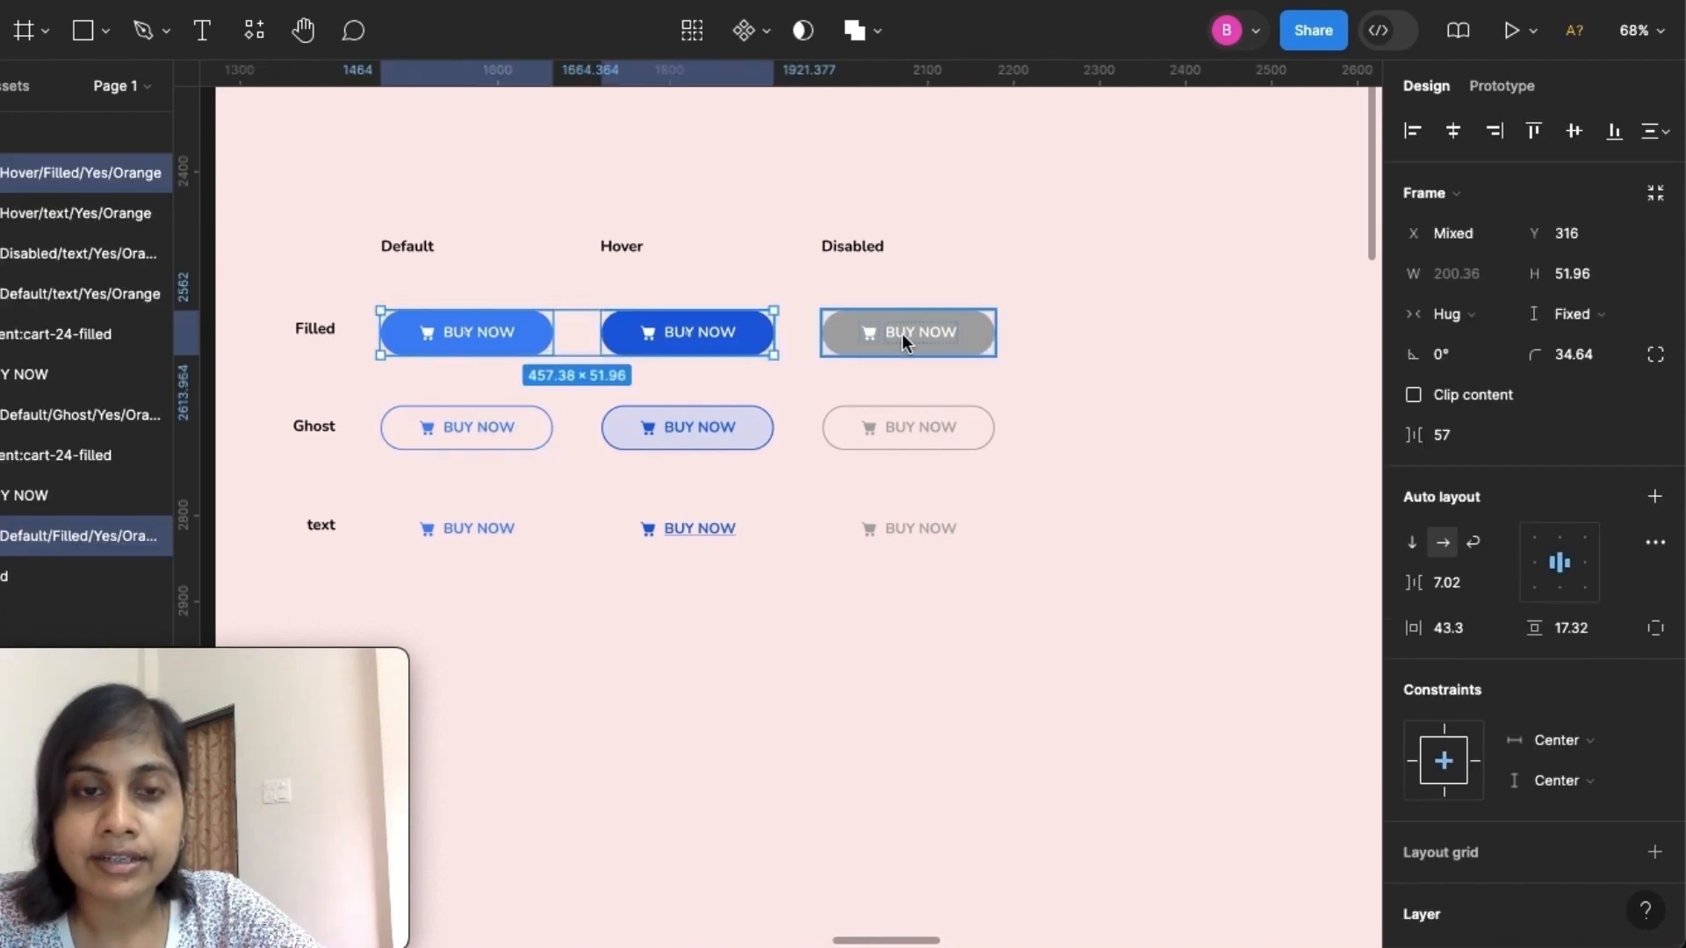
shift+click(905, 338)
shift+click(694, 527)
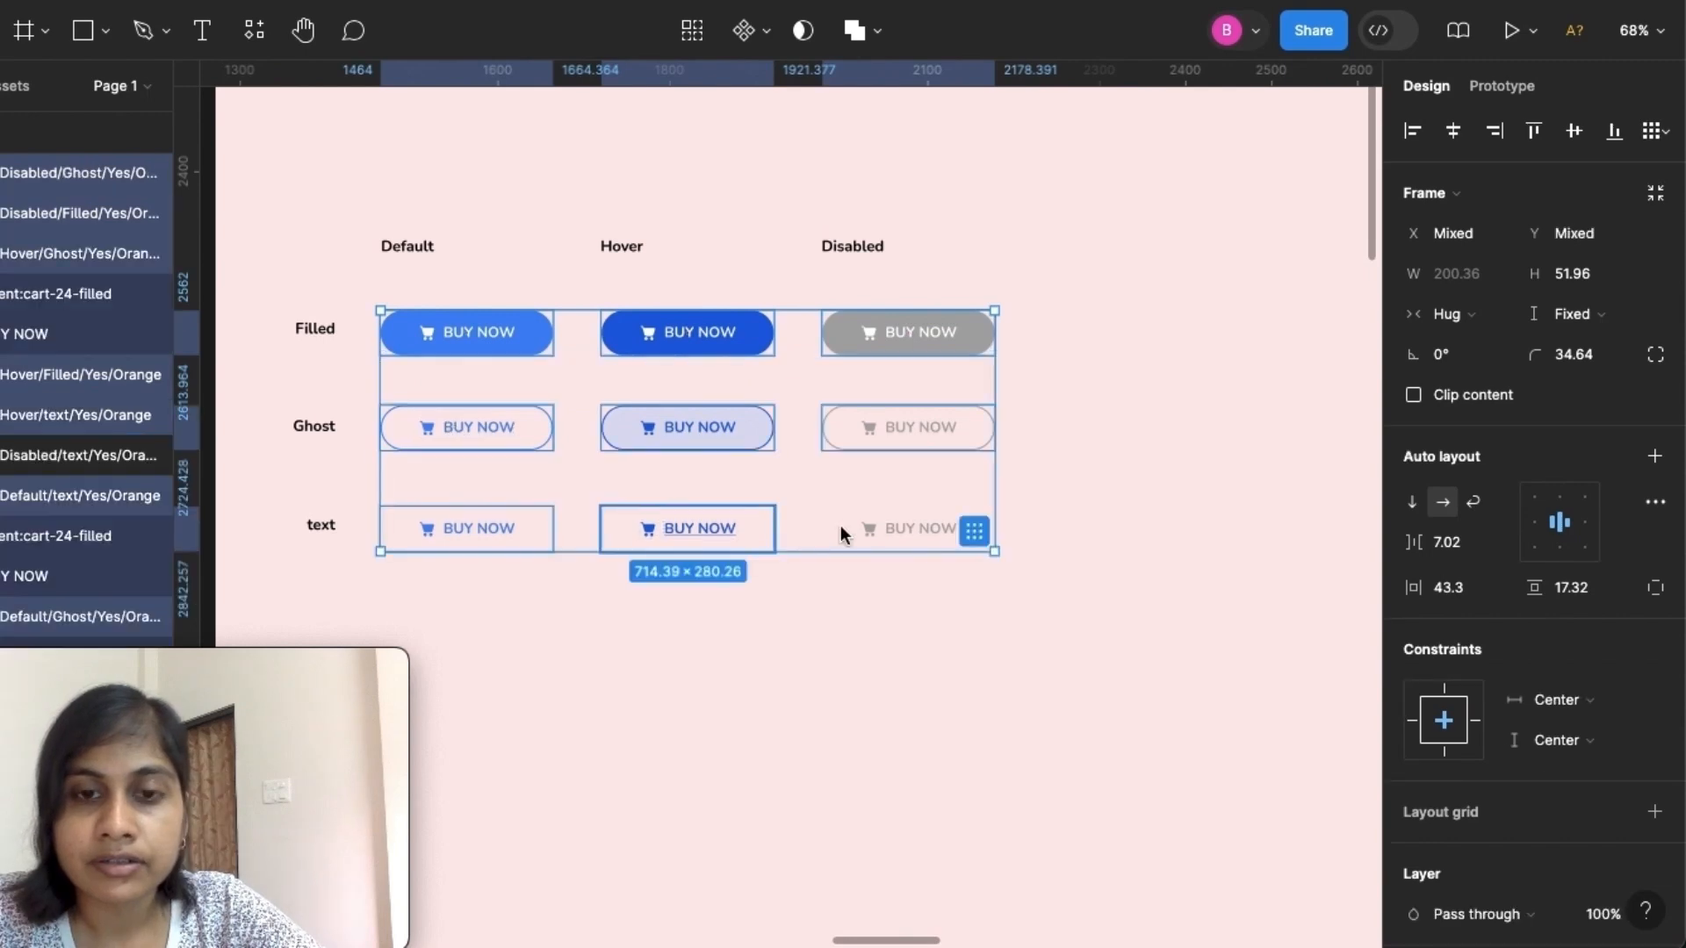
shift+click(897, 525)
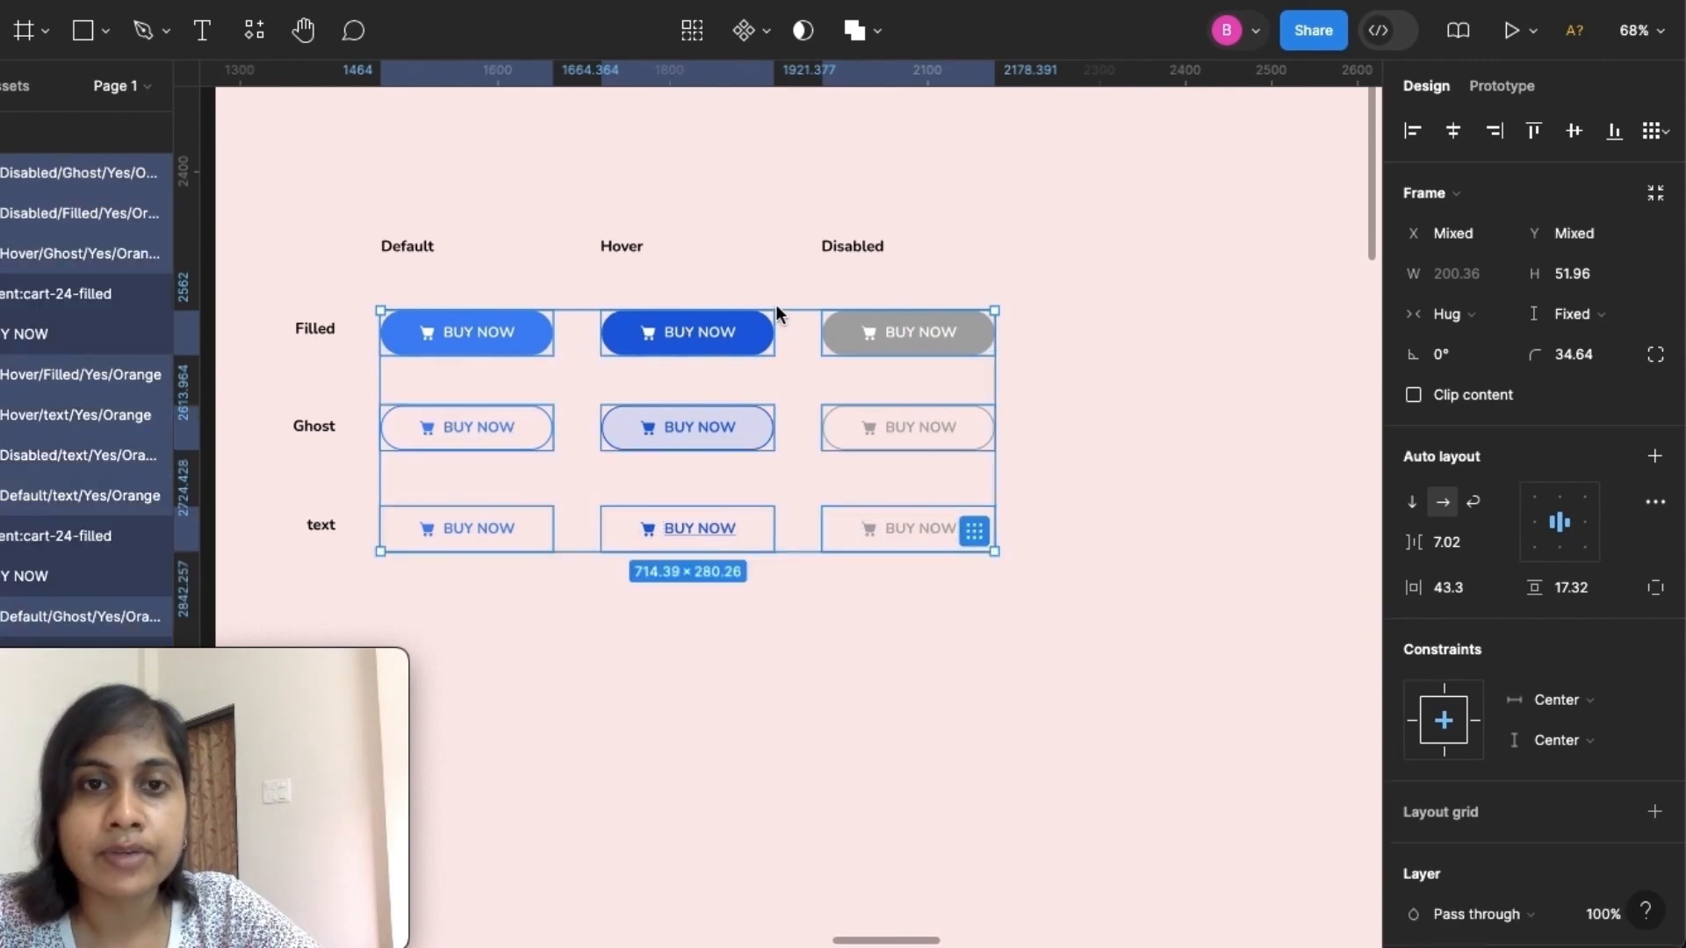
click(768, 37)
click(737, 156)
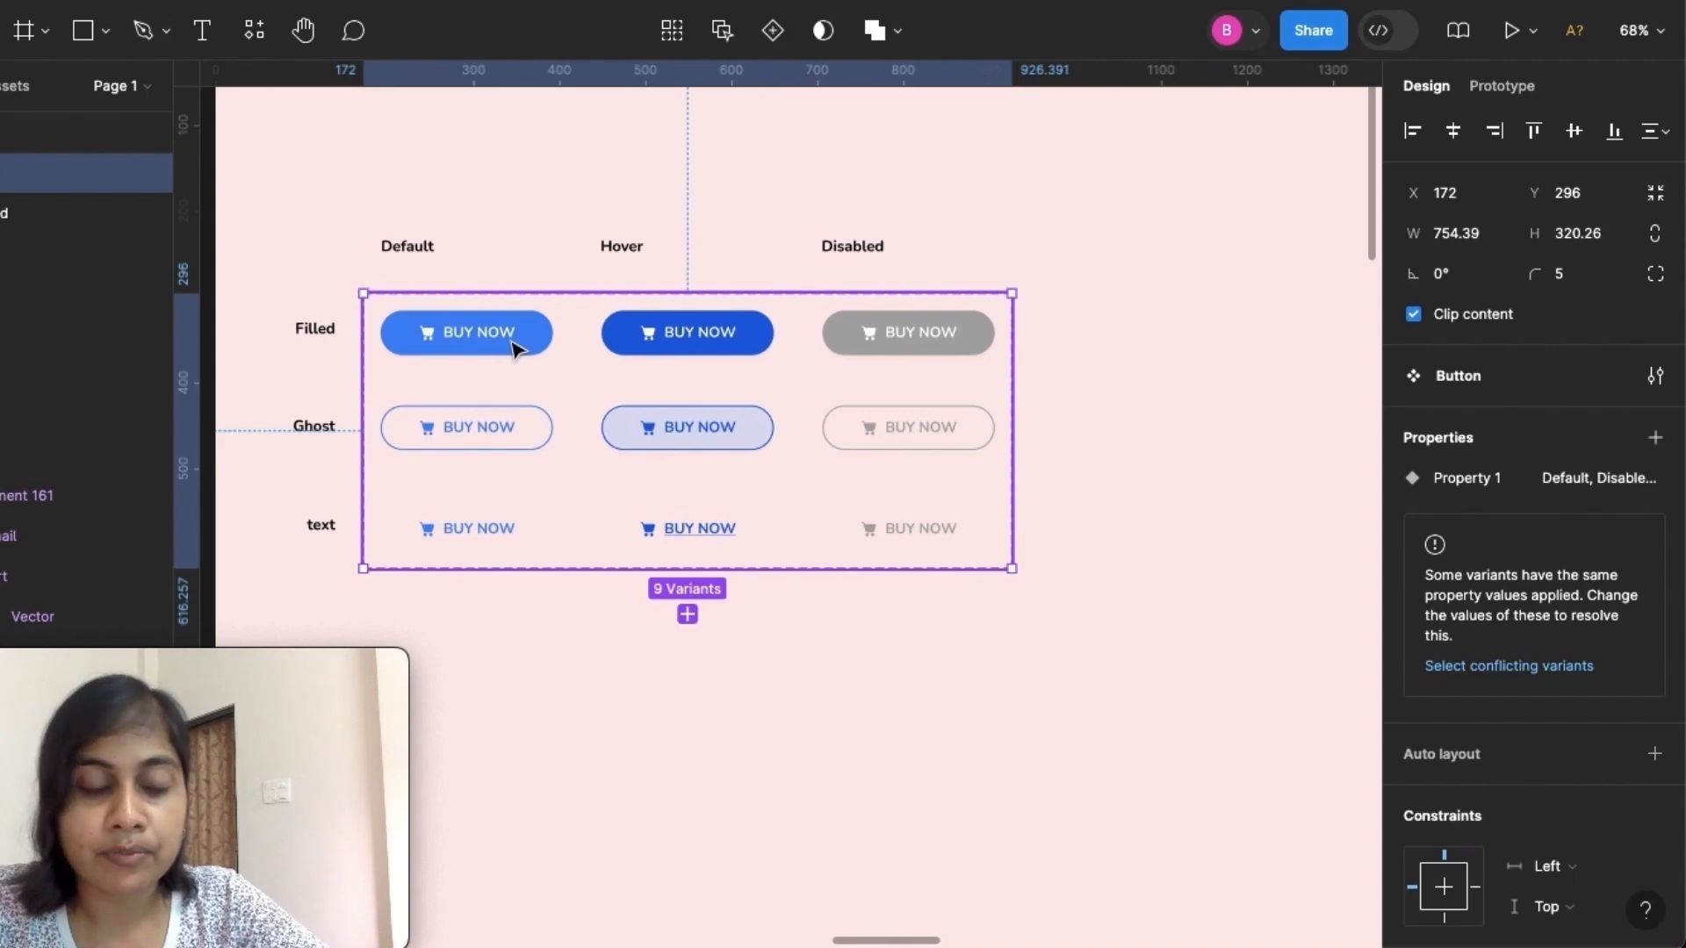
Rename the BUY NOW component set's Property 1 to "State", working from the three Filled row variants
click(516, 349)
shift+click(700, 351)
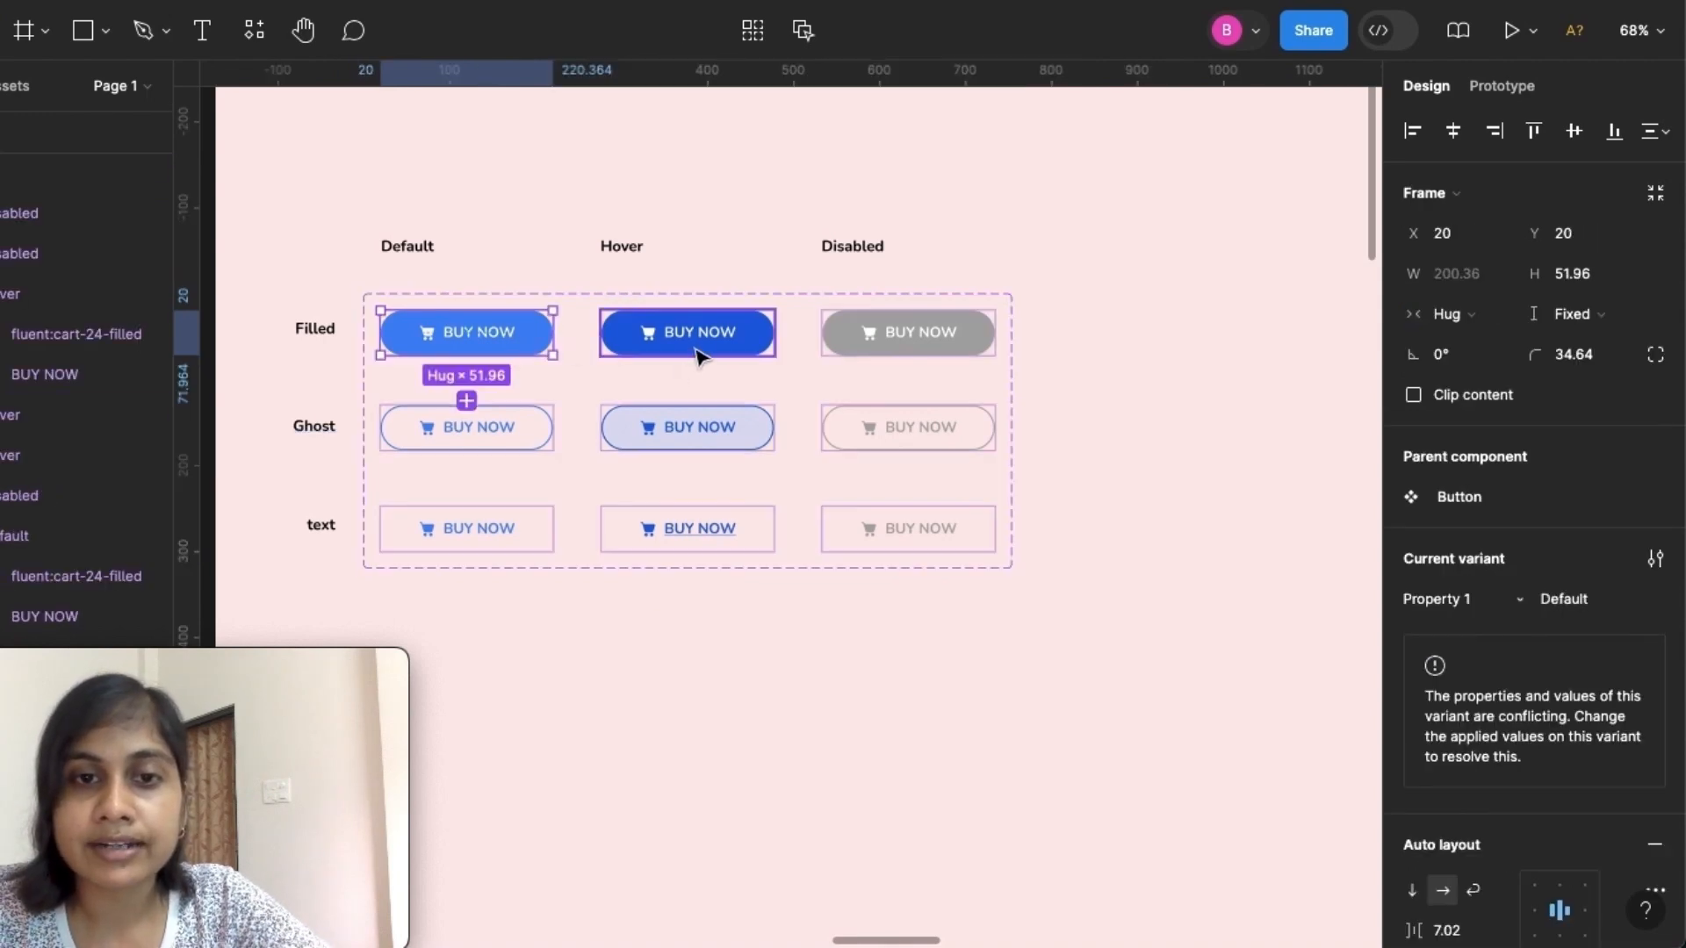
shift+click(936, 359)
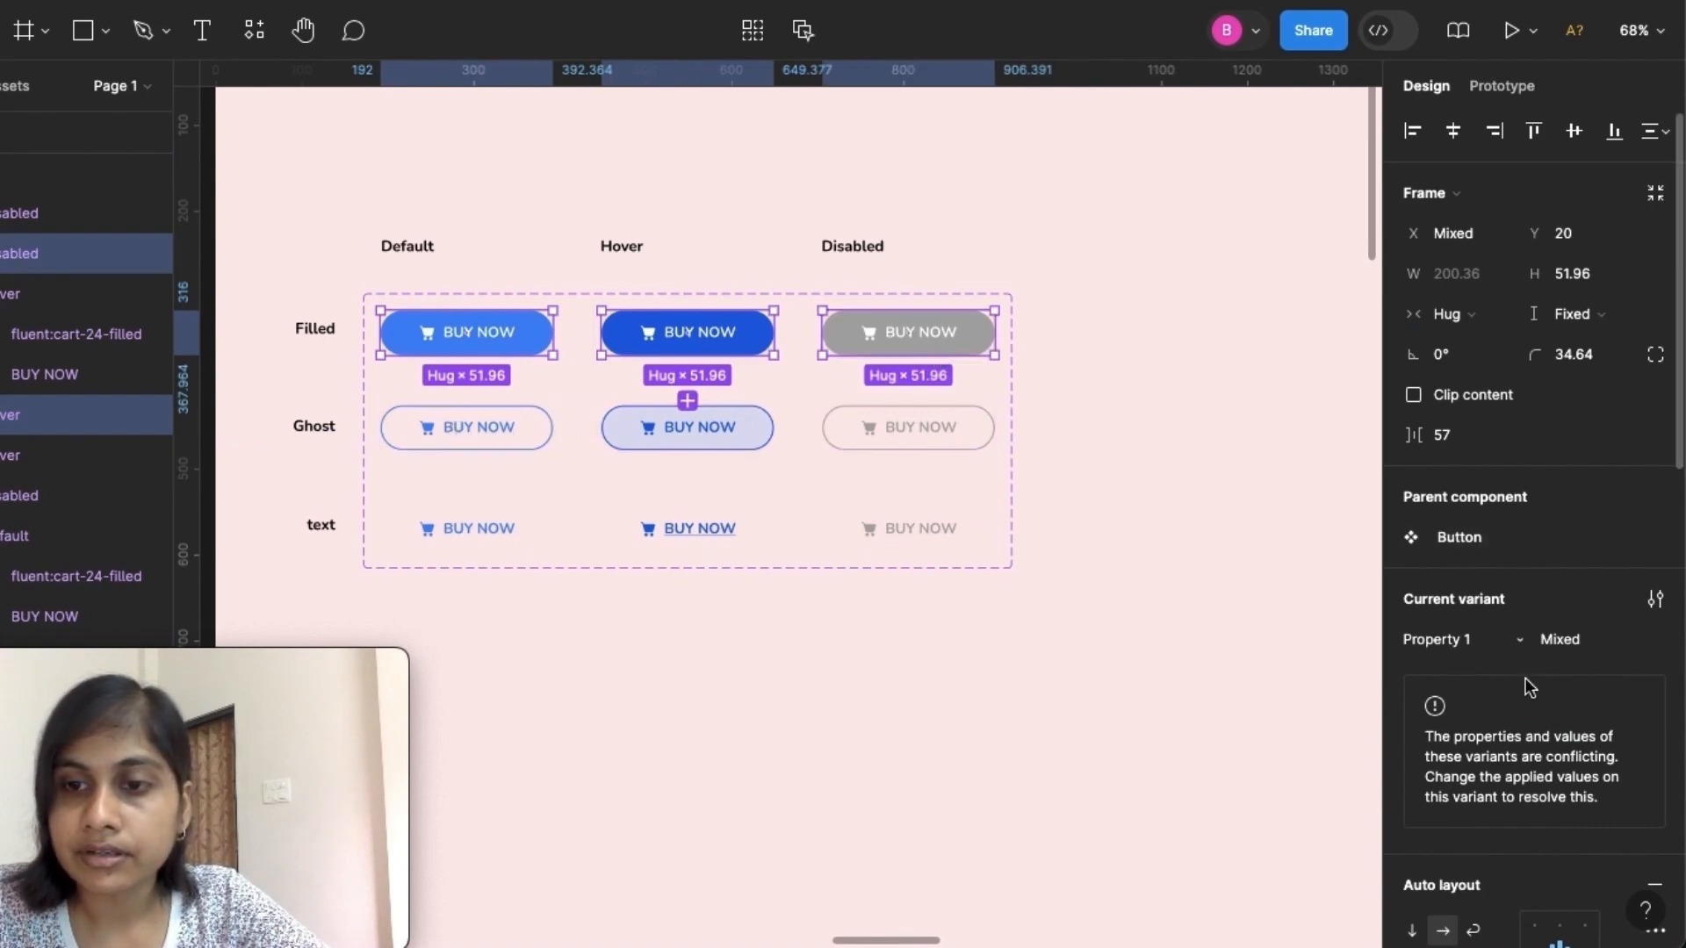
double_click(1450, 648)
key(BackSpace)
text(State)
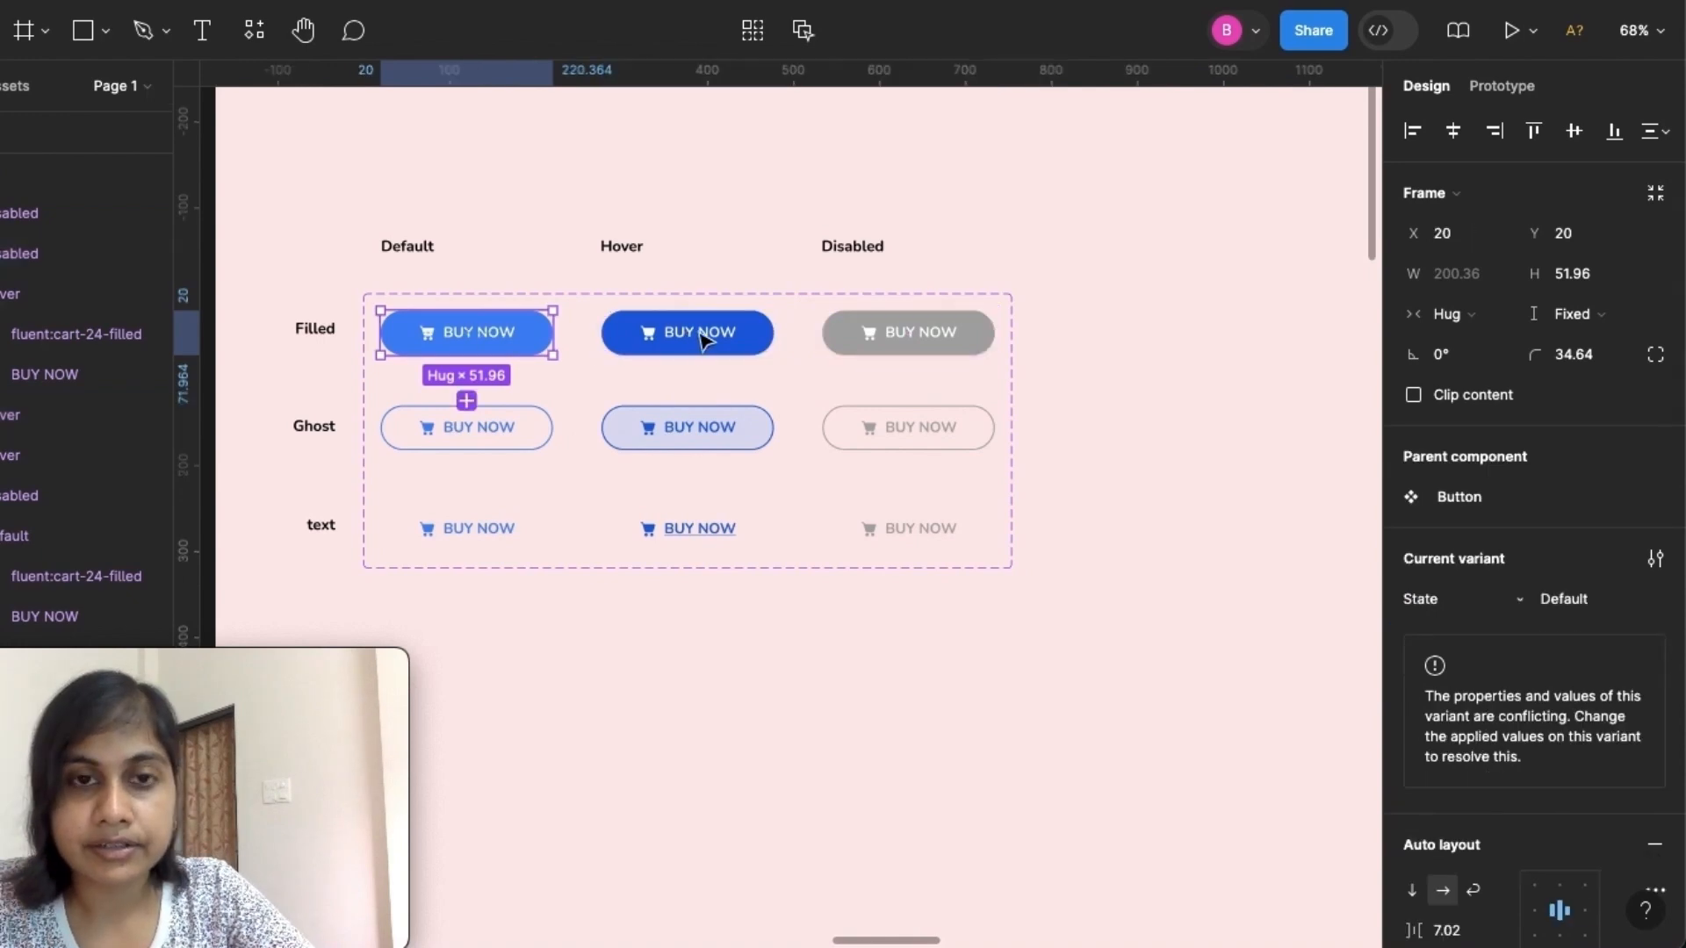
Check the State value of the Filled, Ghost and text variants in the Default column
click(480, 442)
click(486, 531)
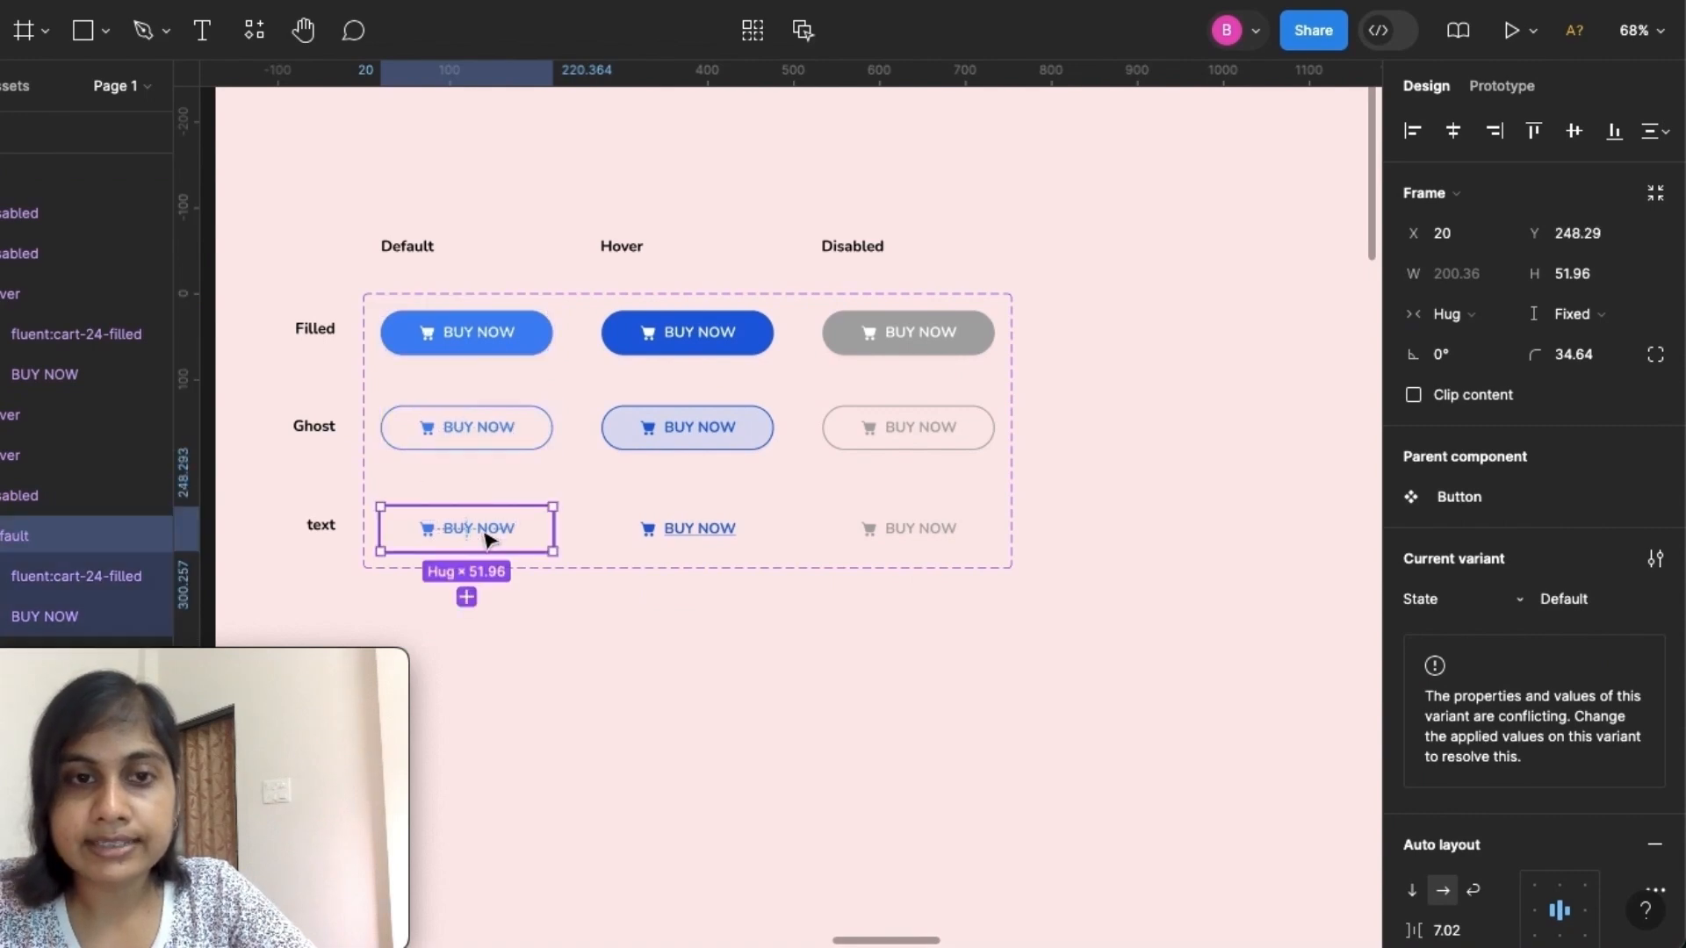
click(478, 338)
click(487, 369)
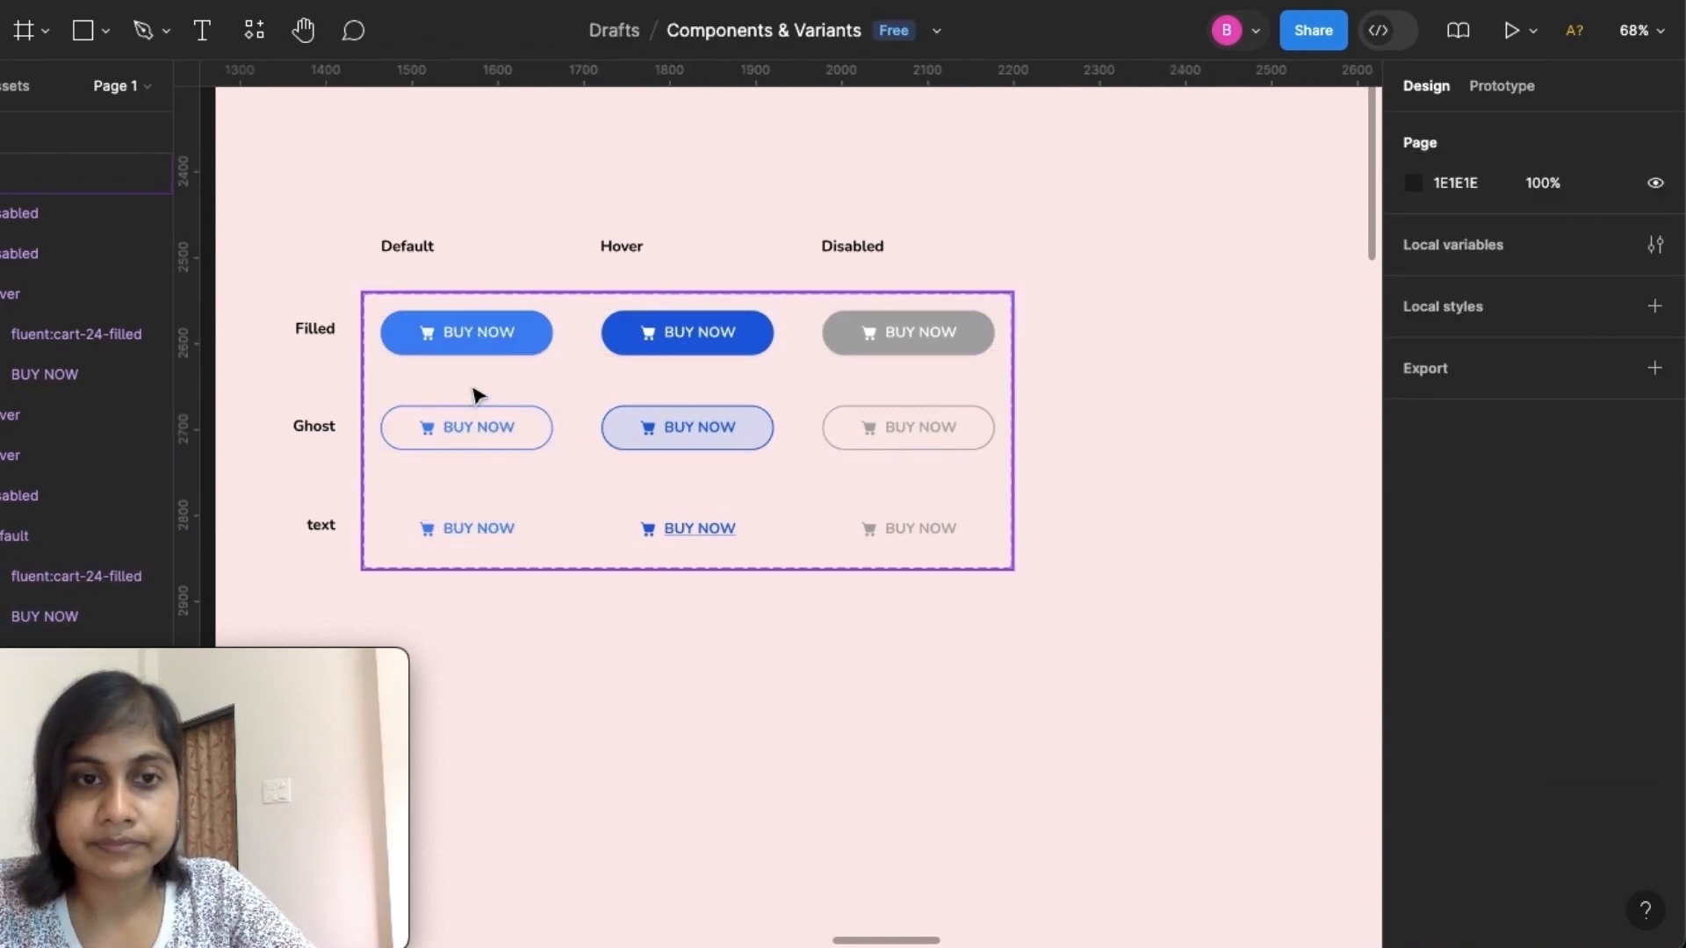
click(494, 345)
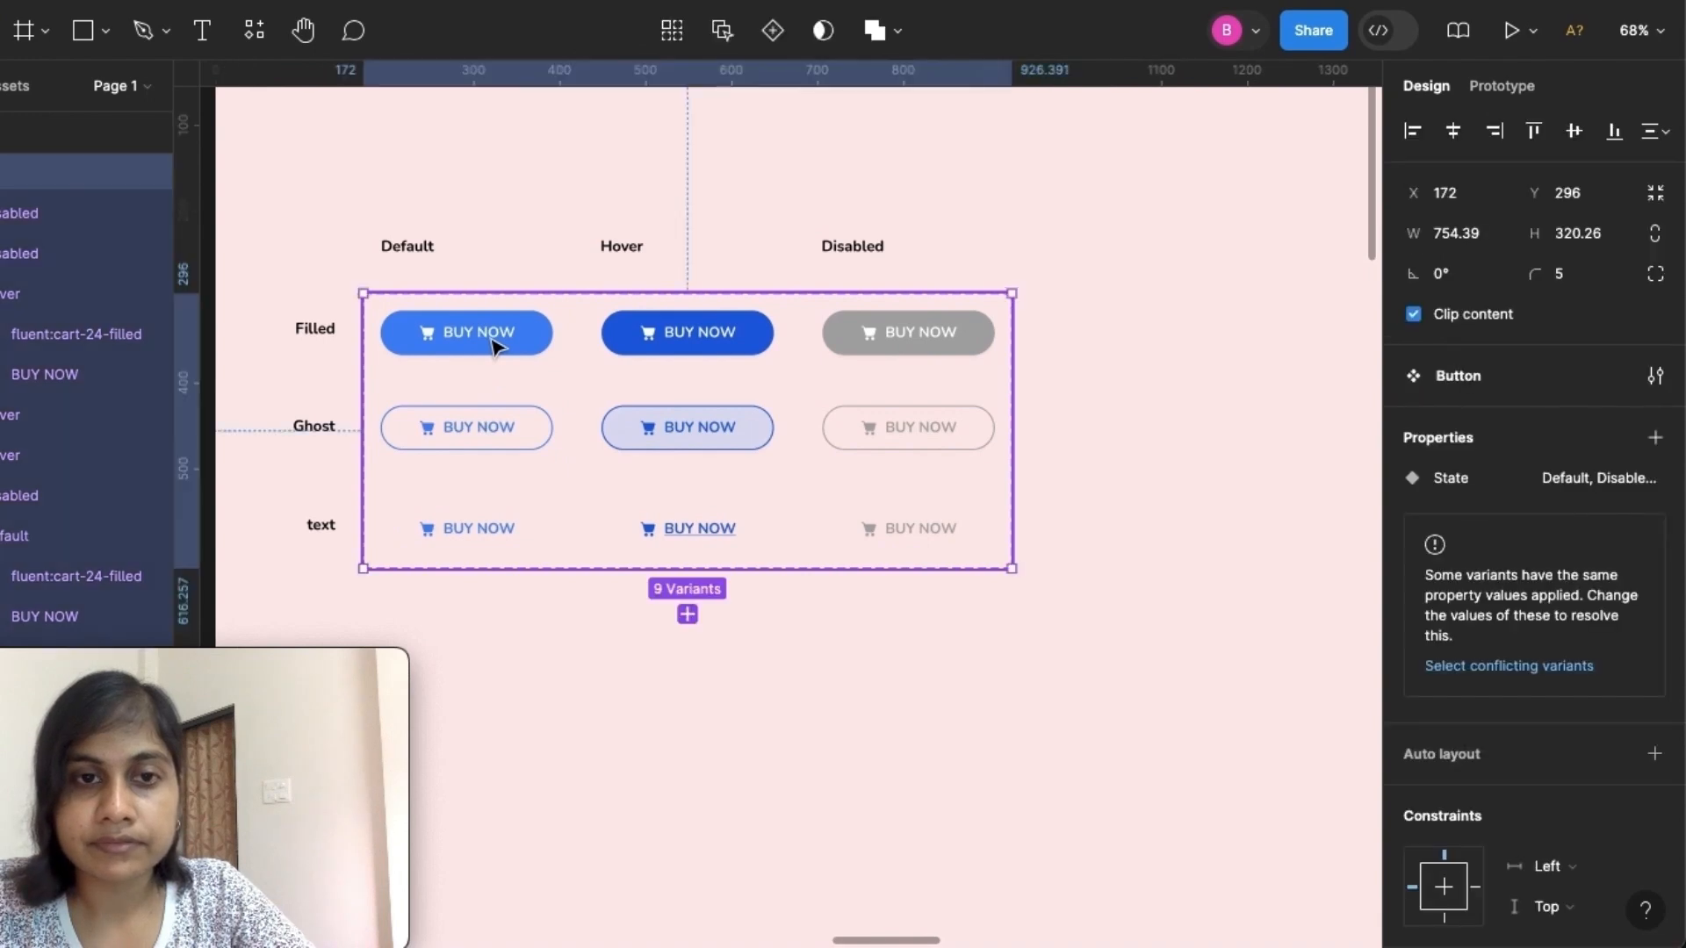
click(495, 345)
shift+click(497, 439)
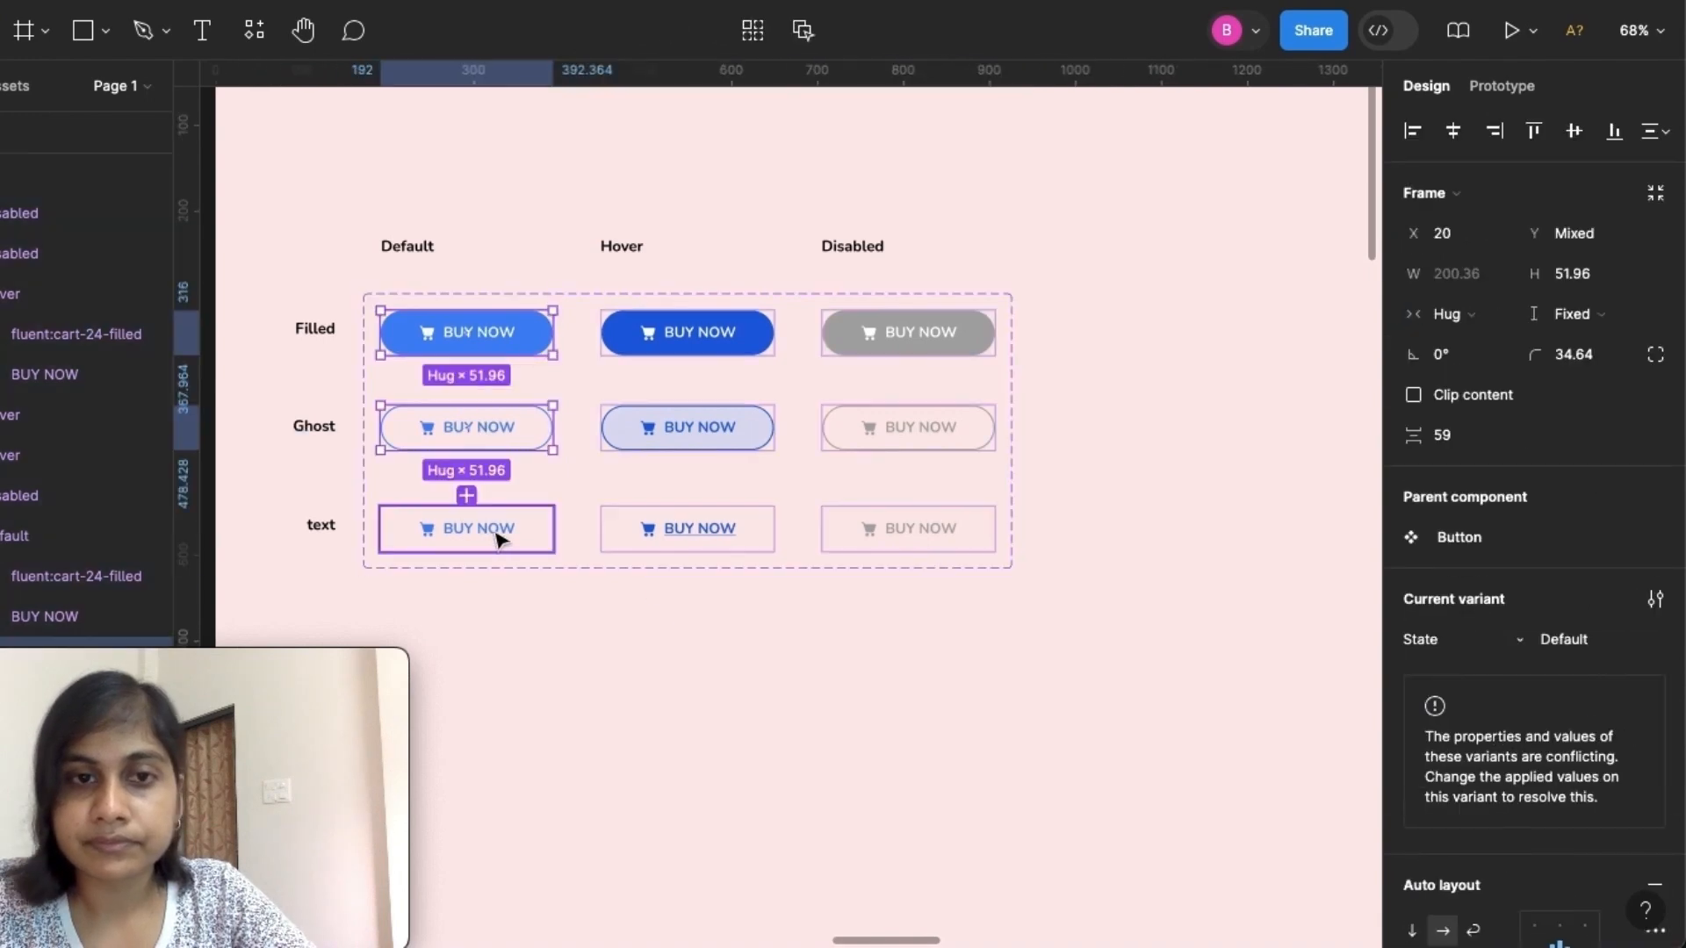
shift+click(496, 543)
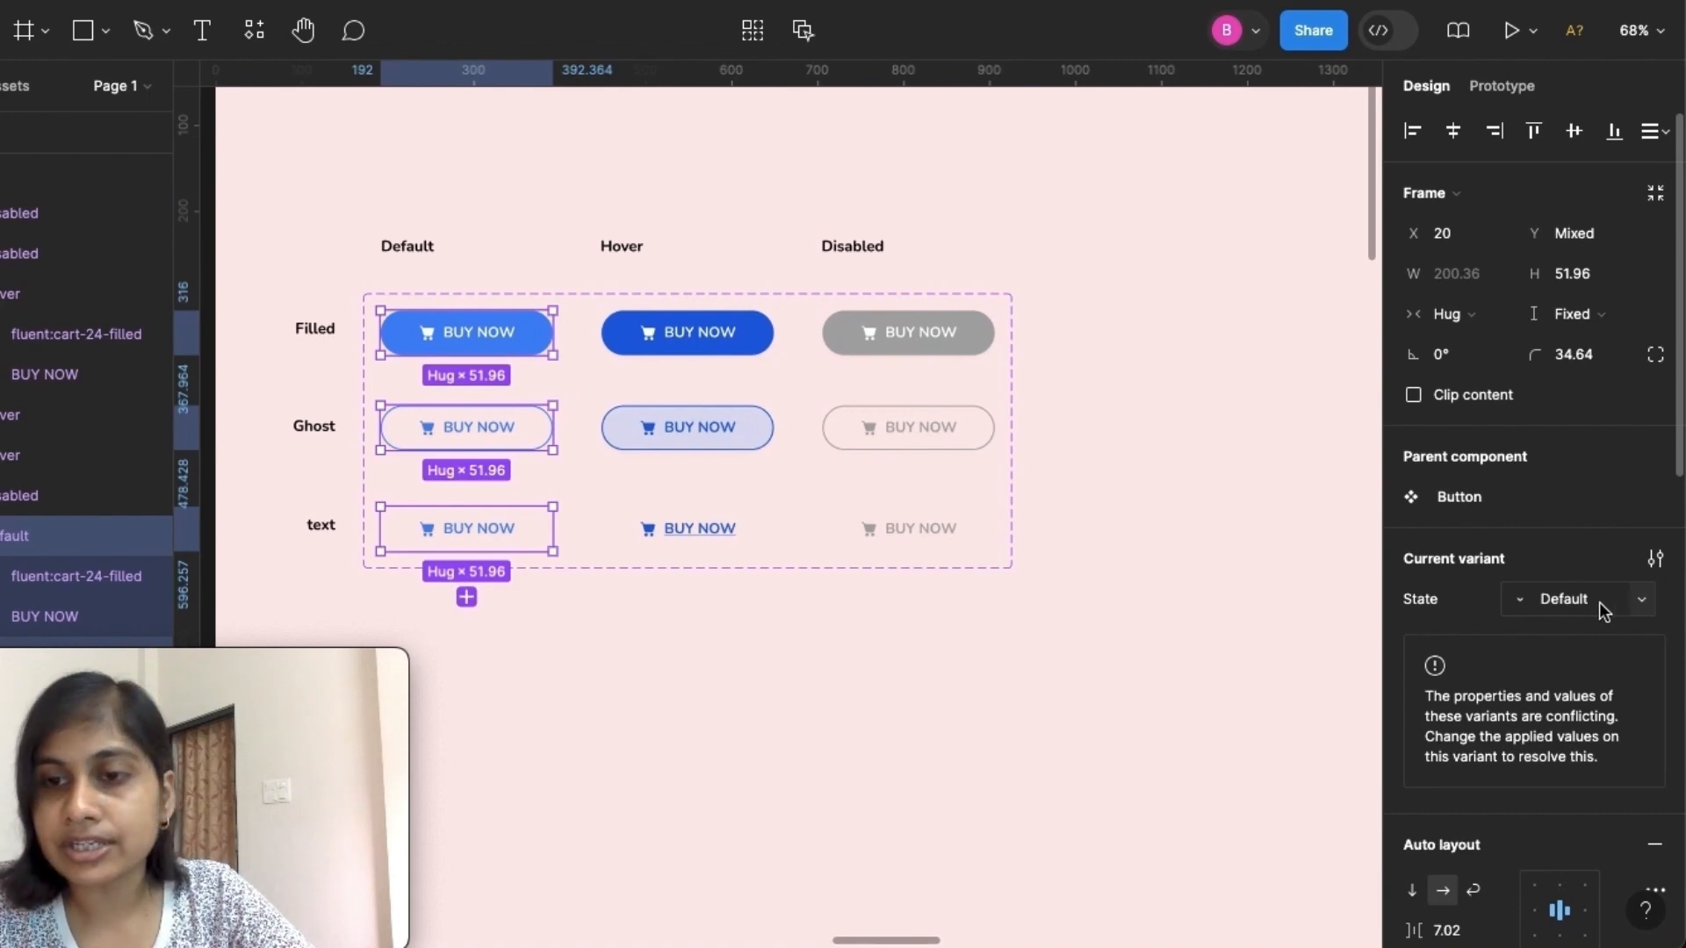
Set the State value of the three variants in the Hover column to "Hover"
click(679, 337)
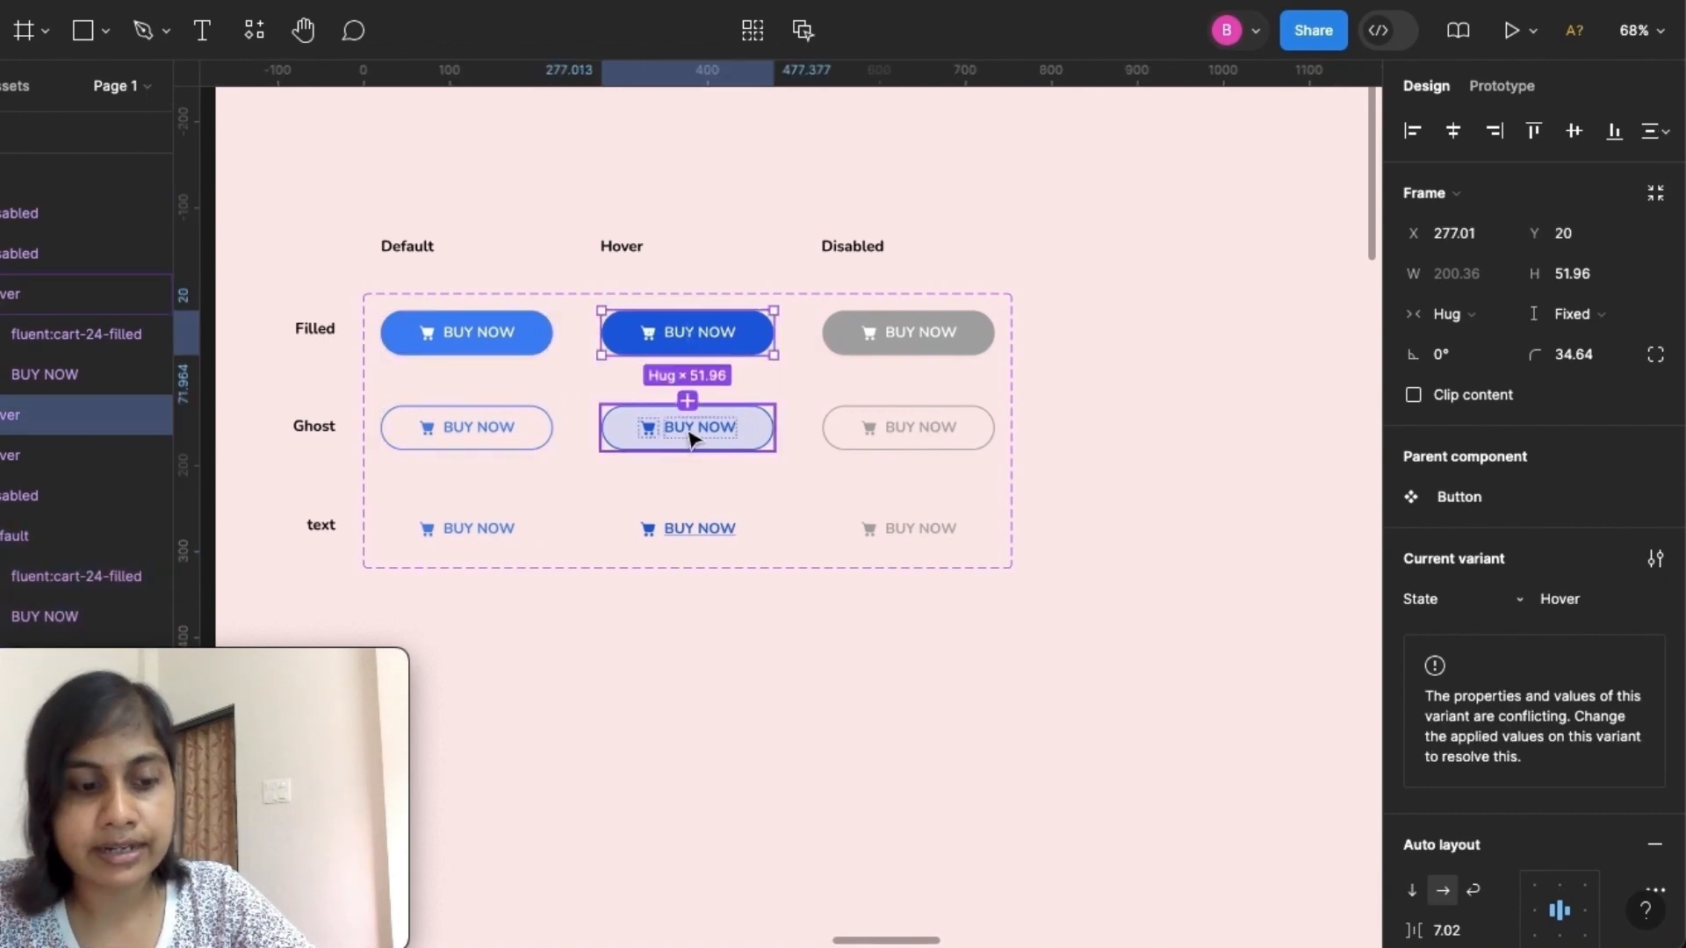
shift+click(689, 433)
shift+click(700, 527)
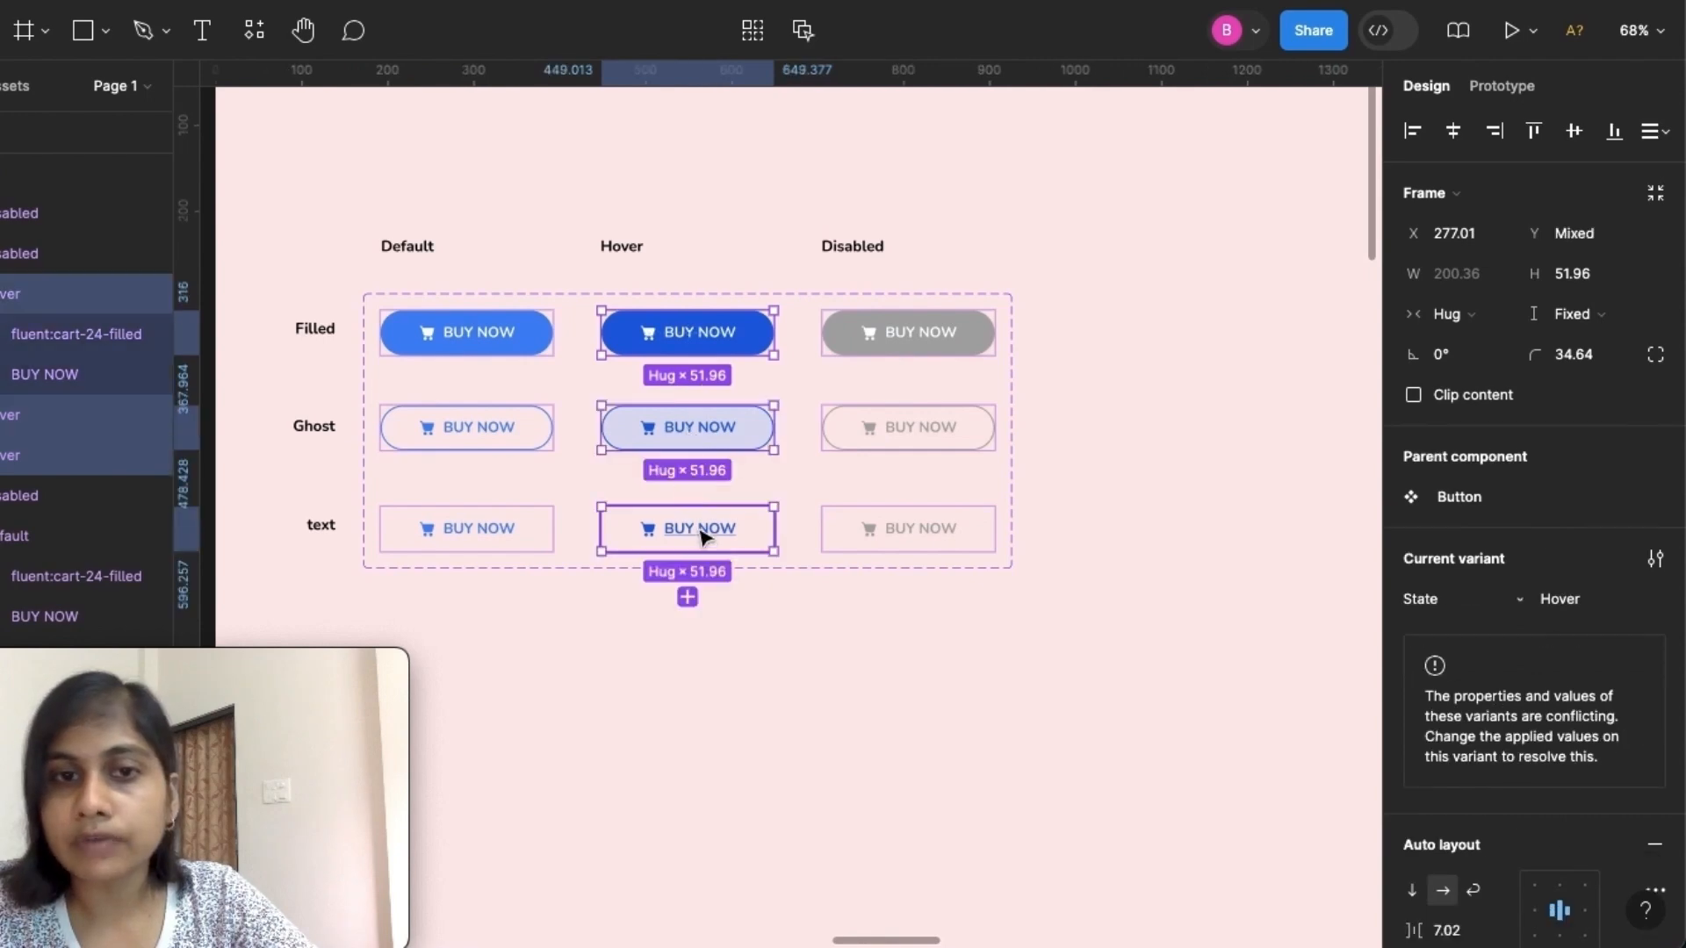
click(1578, 601)
key(BackSpace)
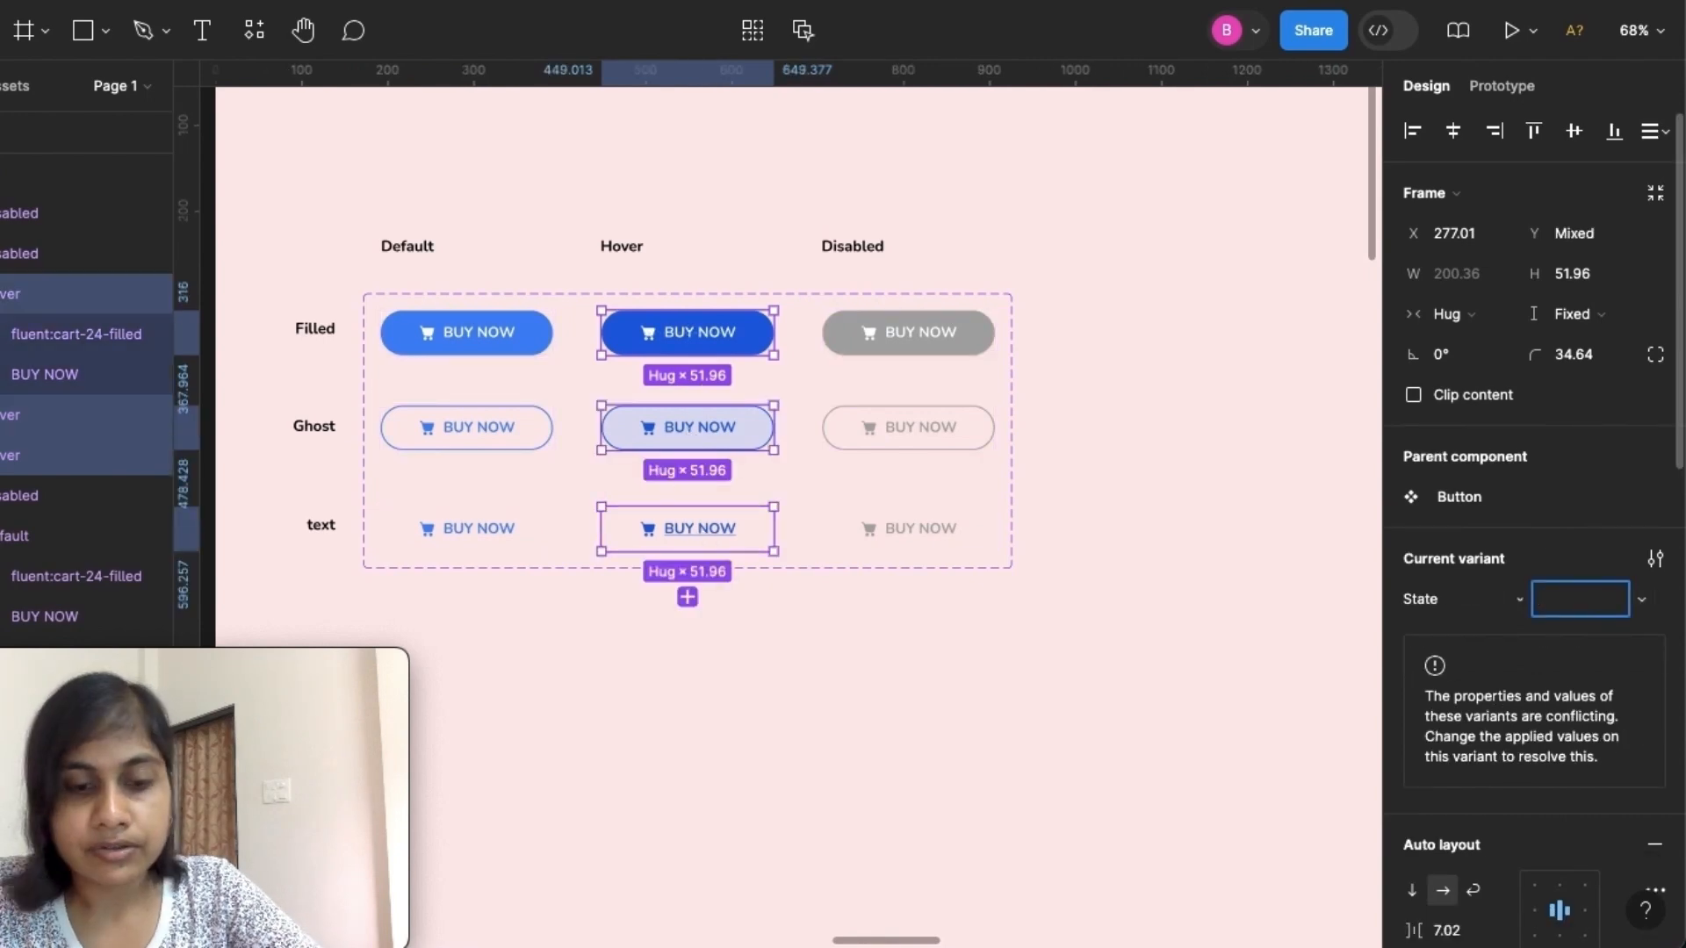
text(Hover)
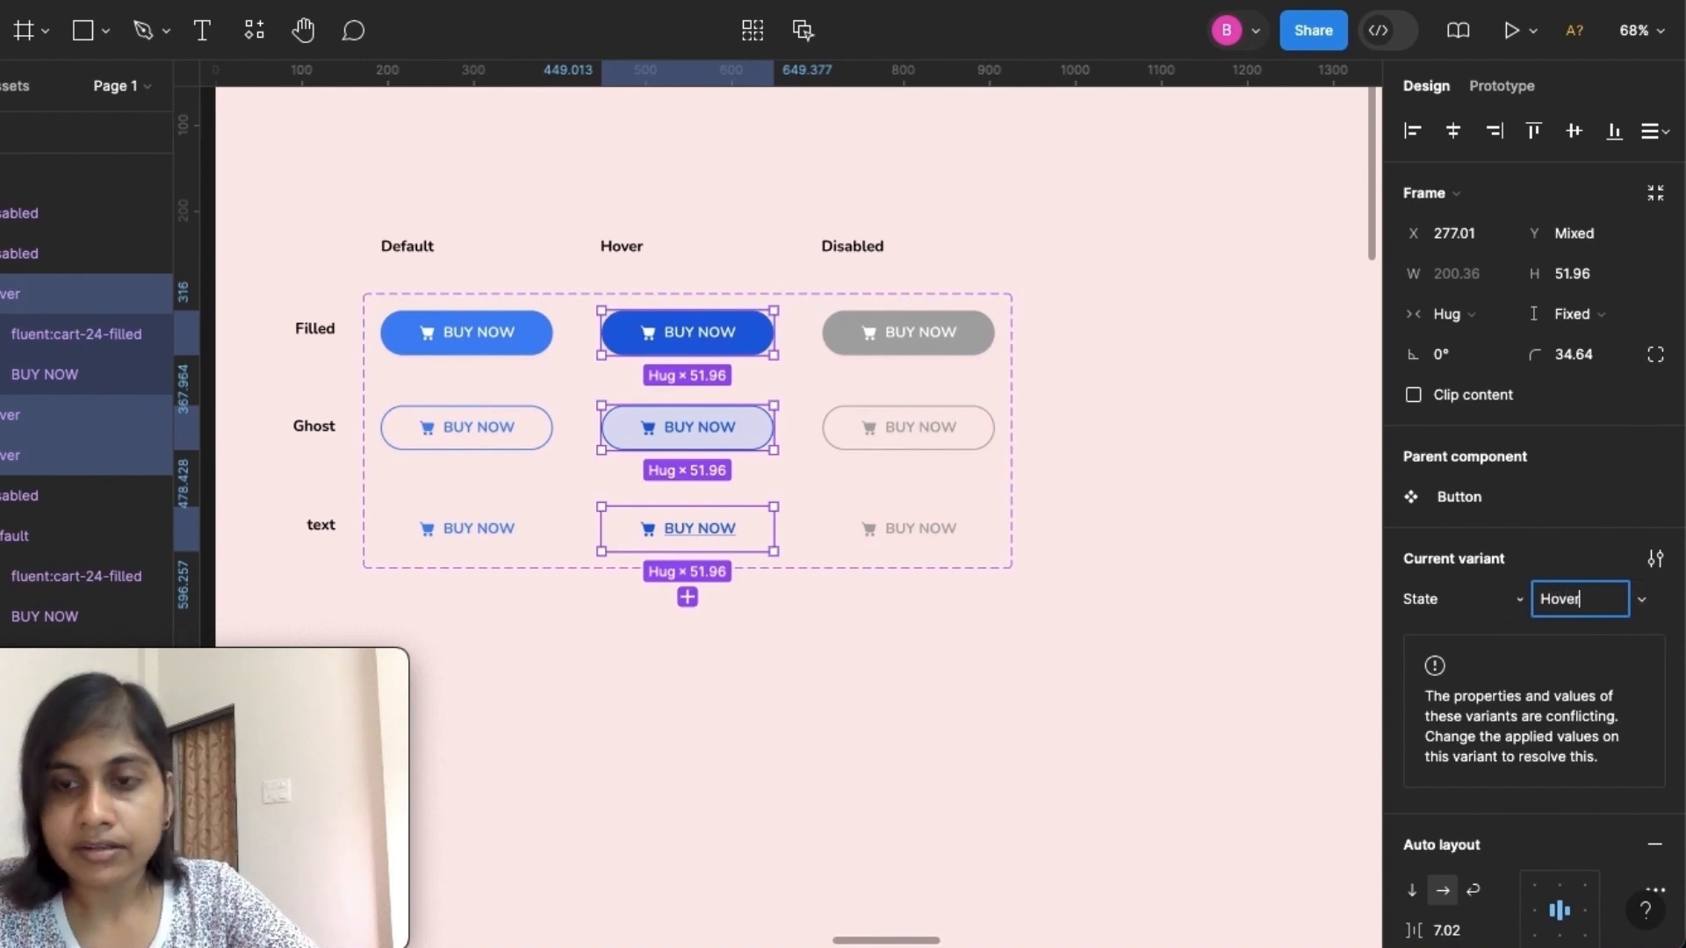
click(1121, 530)
Check the State value of the Filled, Ghost and text variants in the Disabled column
click(903, 339)
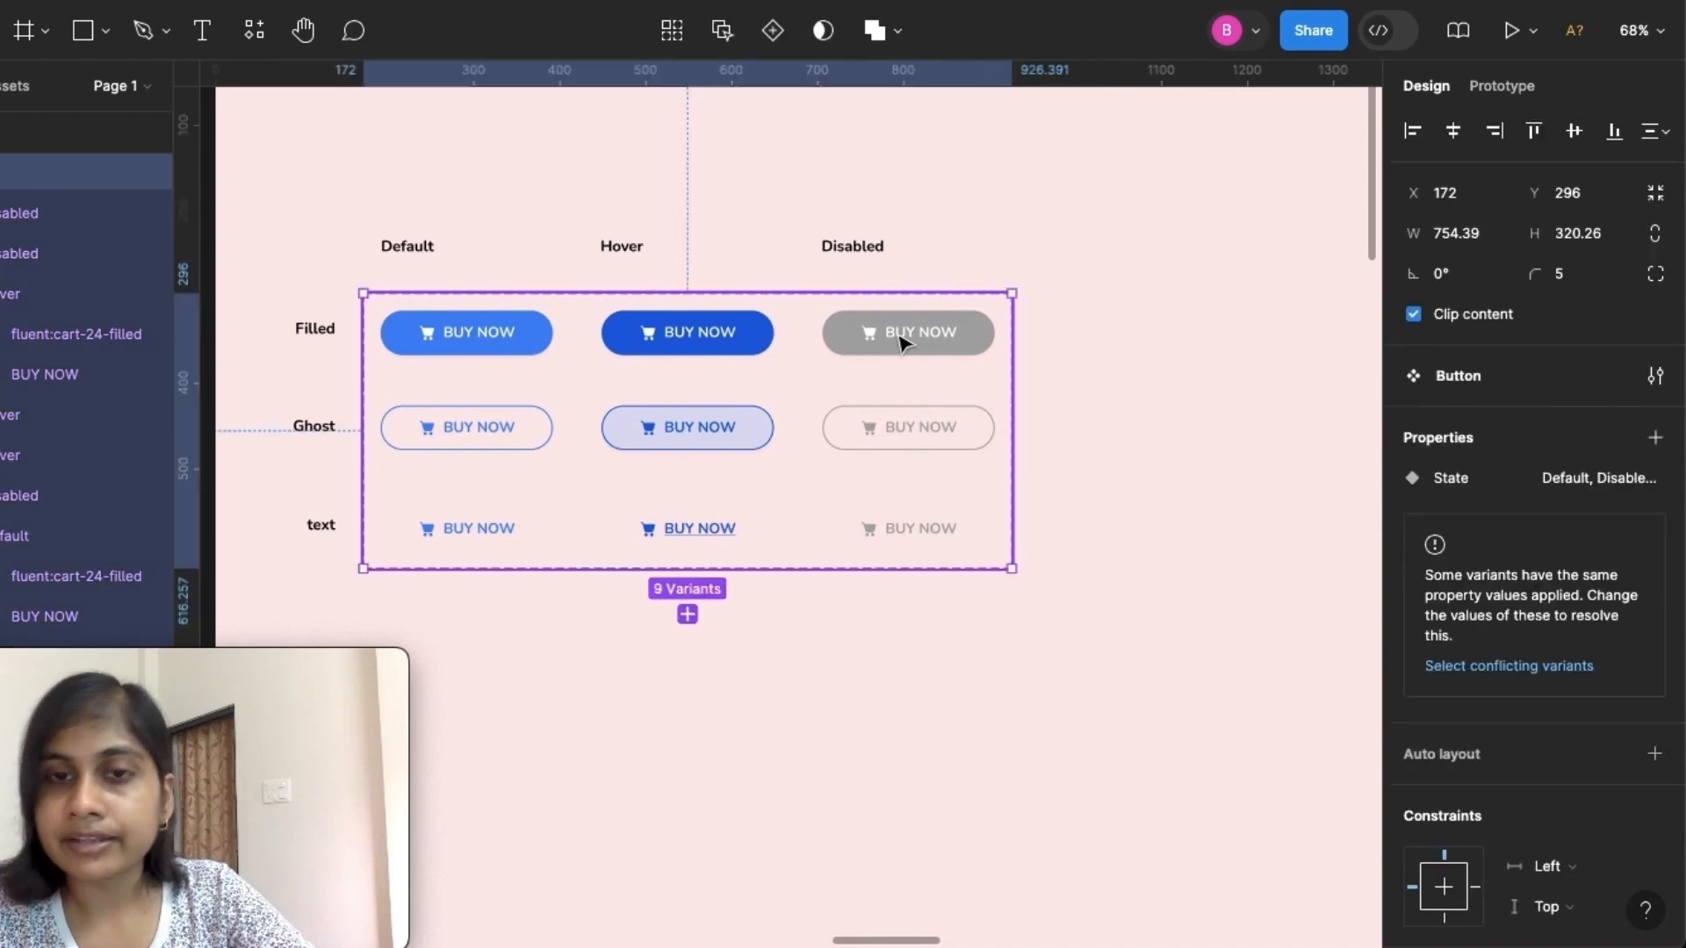
double_click(905, 342)
click(845, 346)
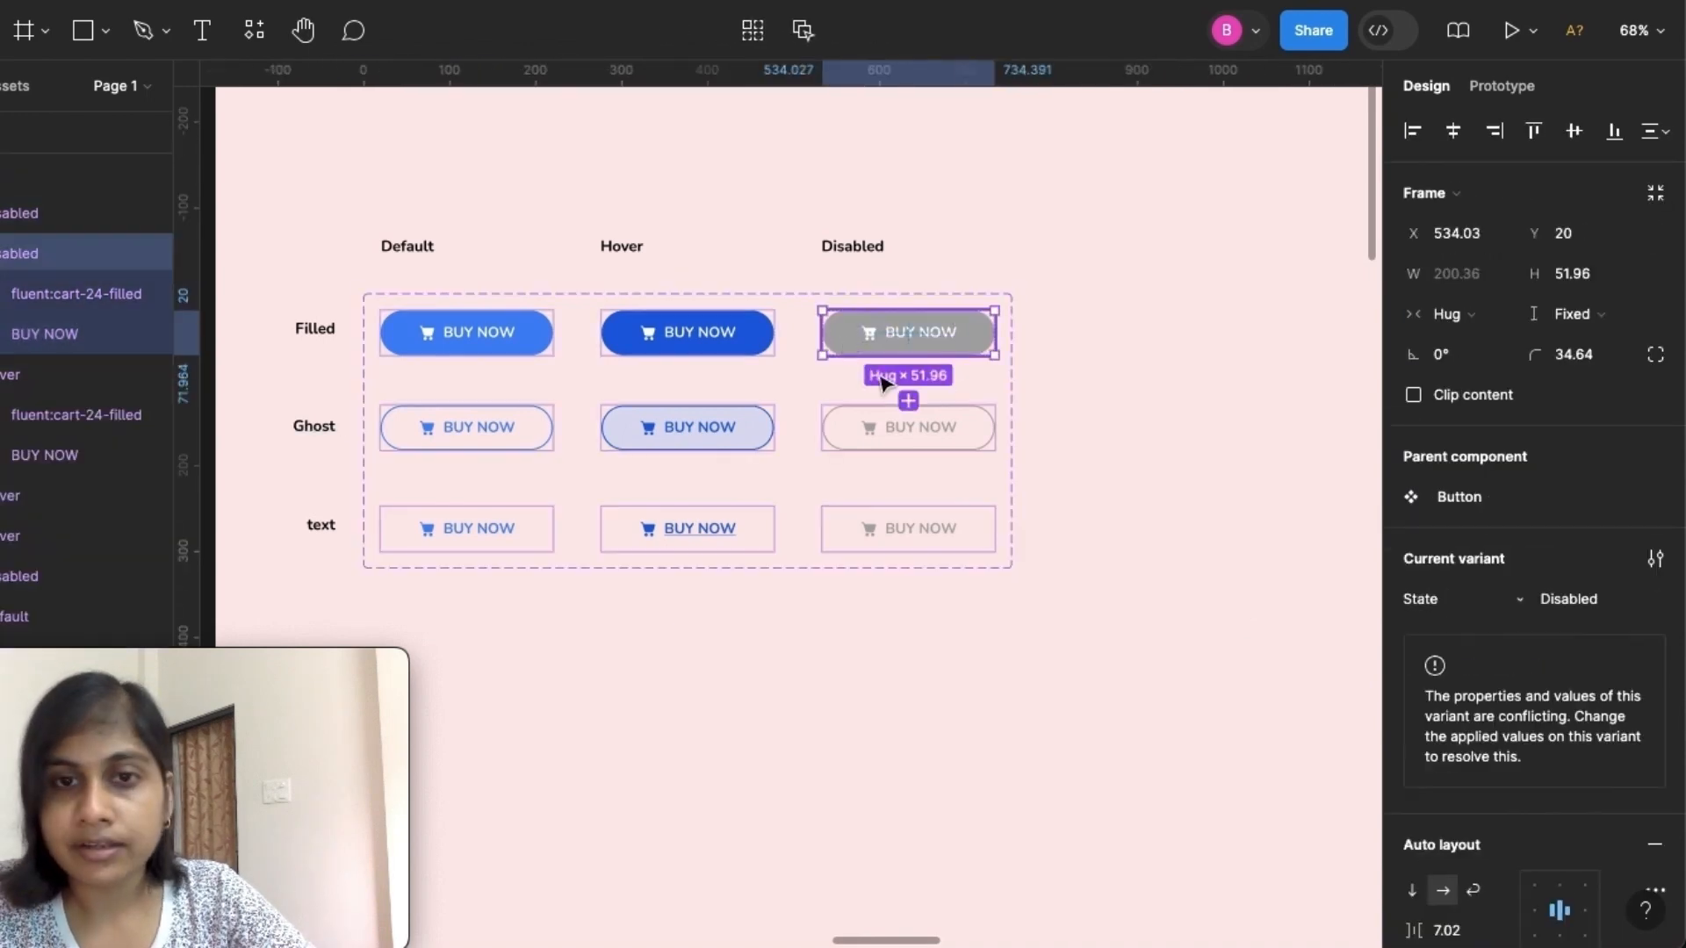
shift+click(887, 439)
shift+click(891, 546)
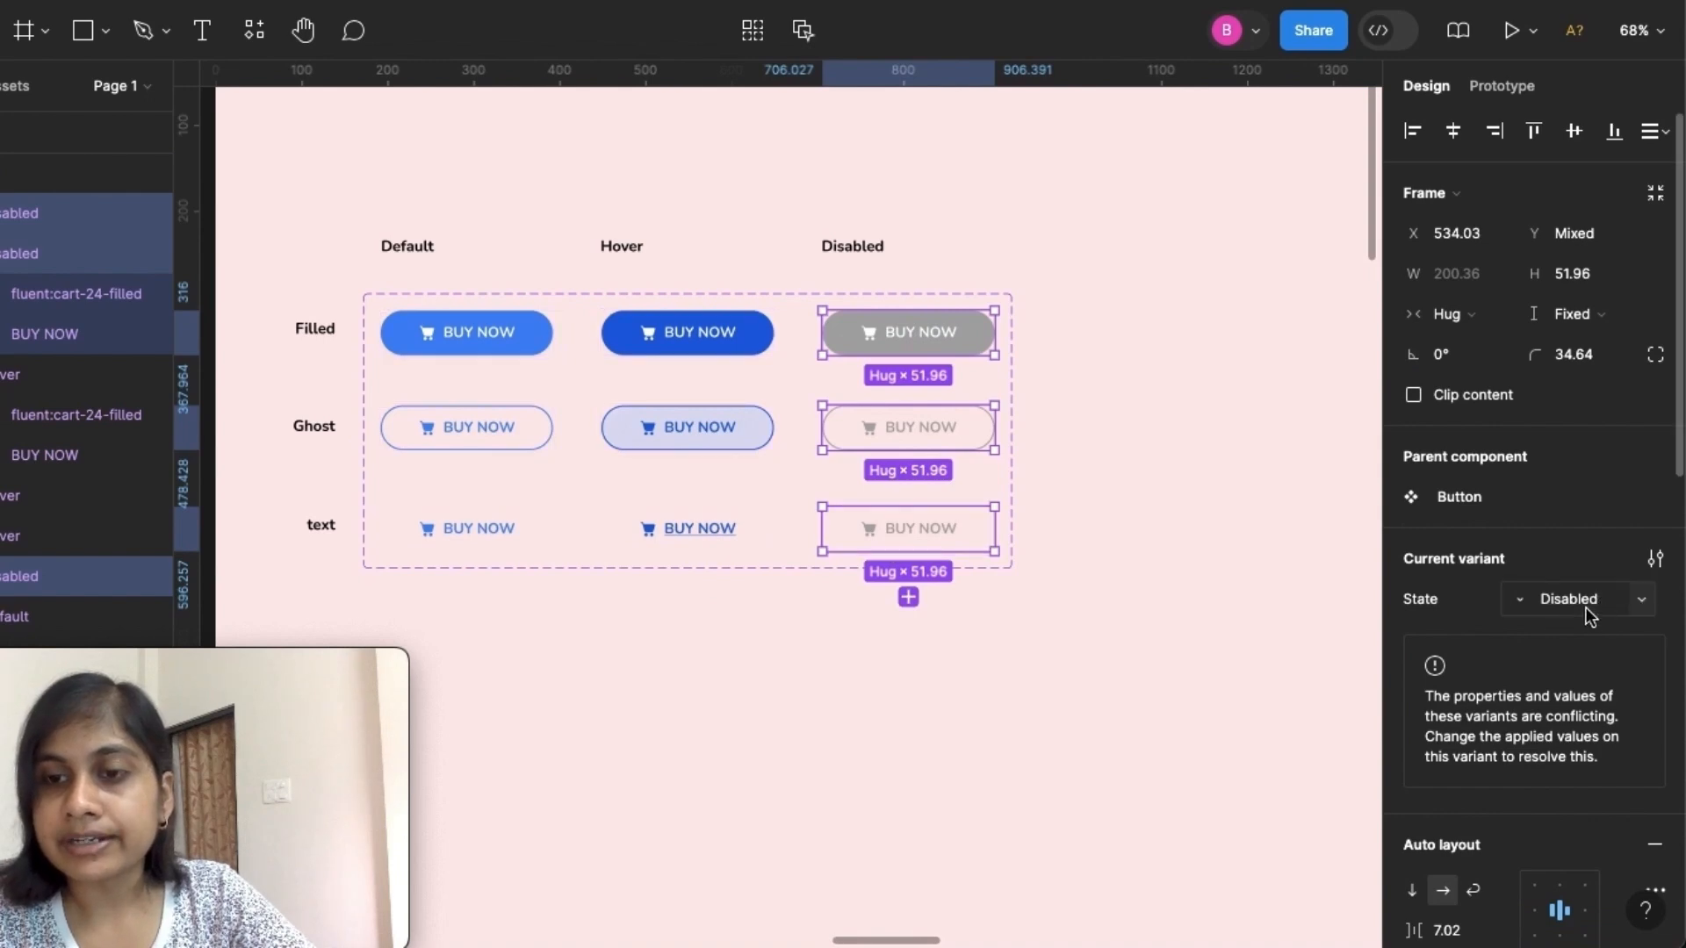
click(790, 696)
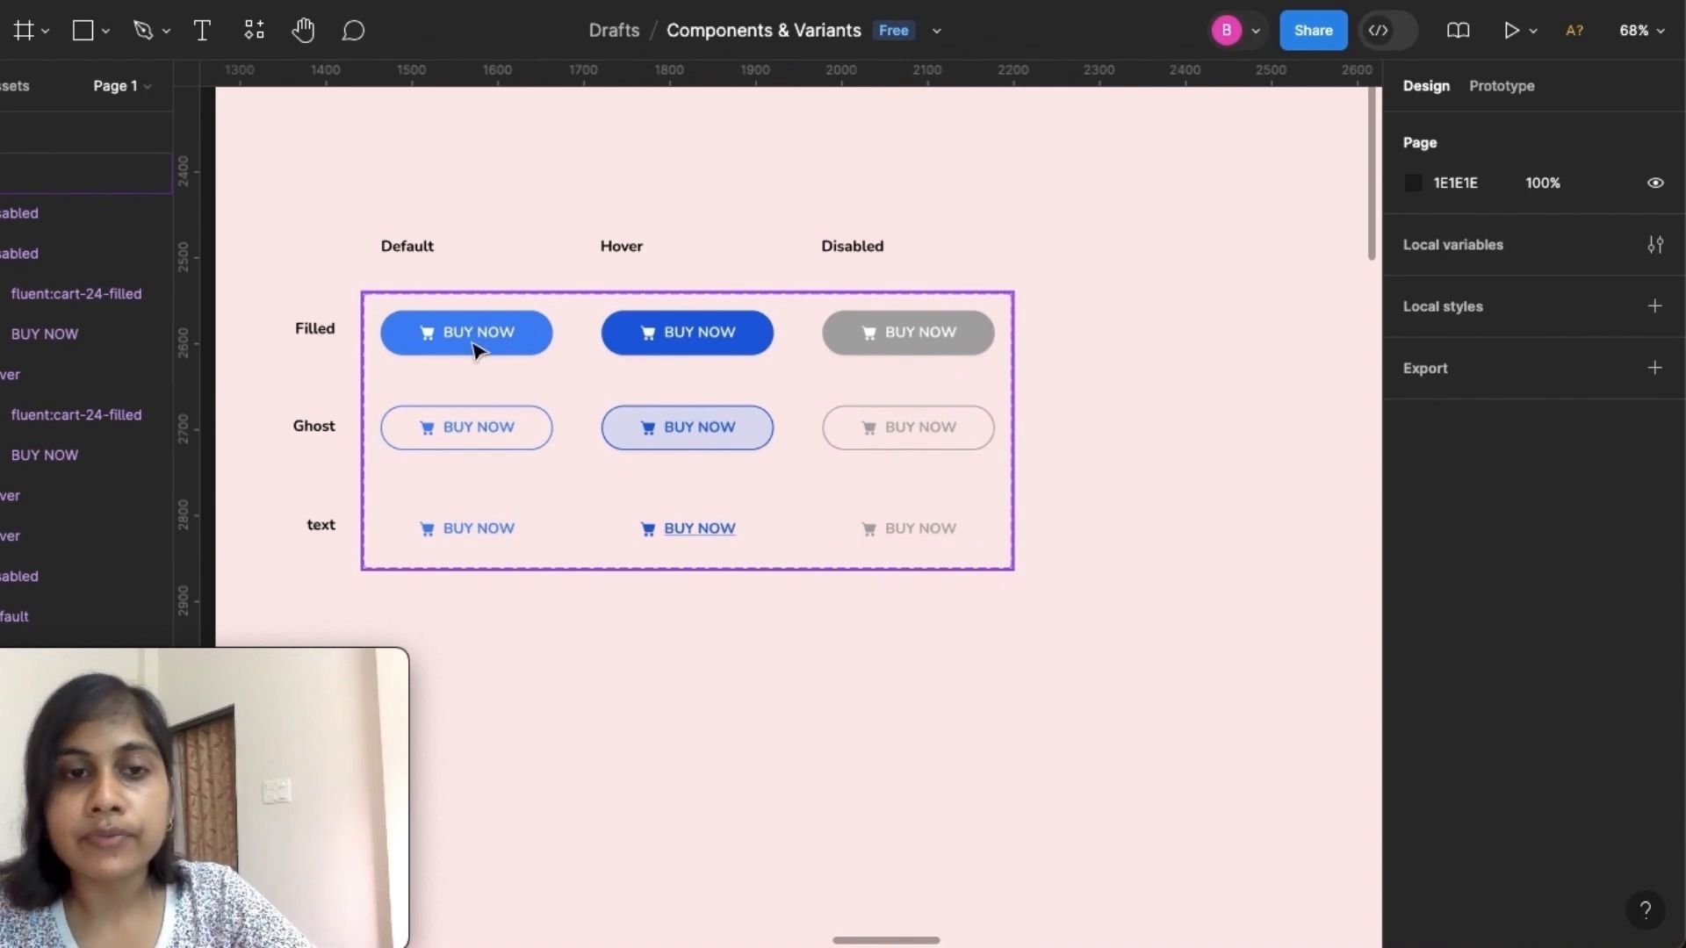
Add a variant property named "Type" with the value Default to the BUY NOW component set
click(474, 349)
click(475, 349)
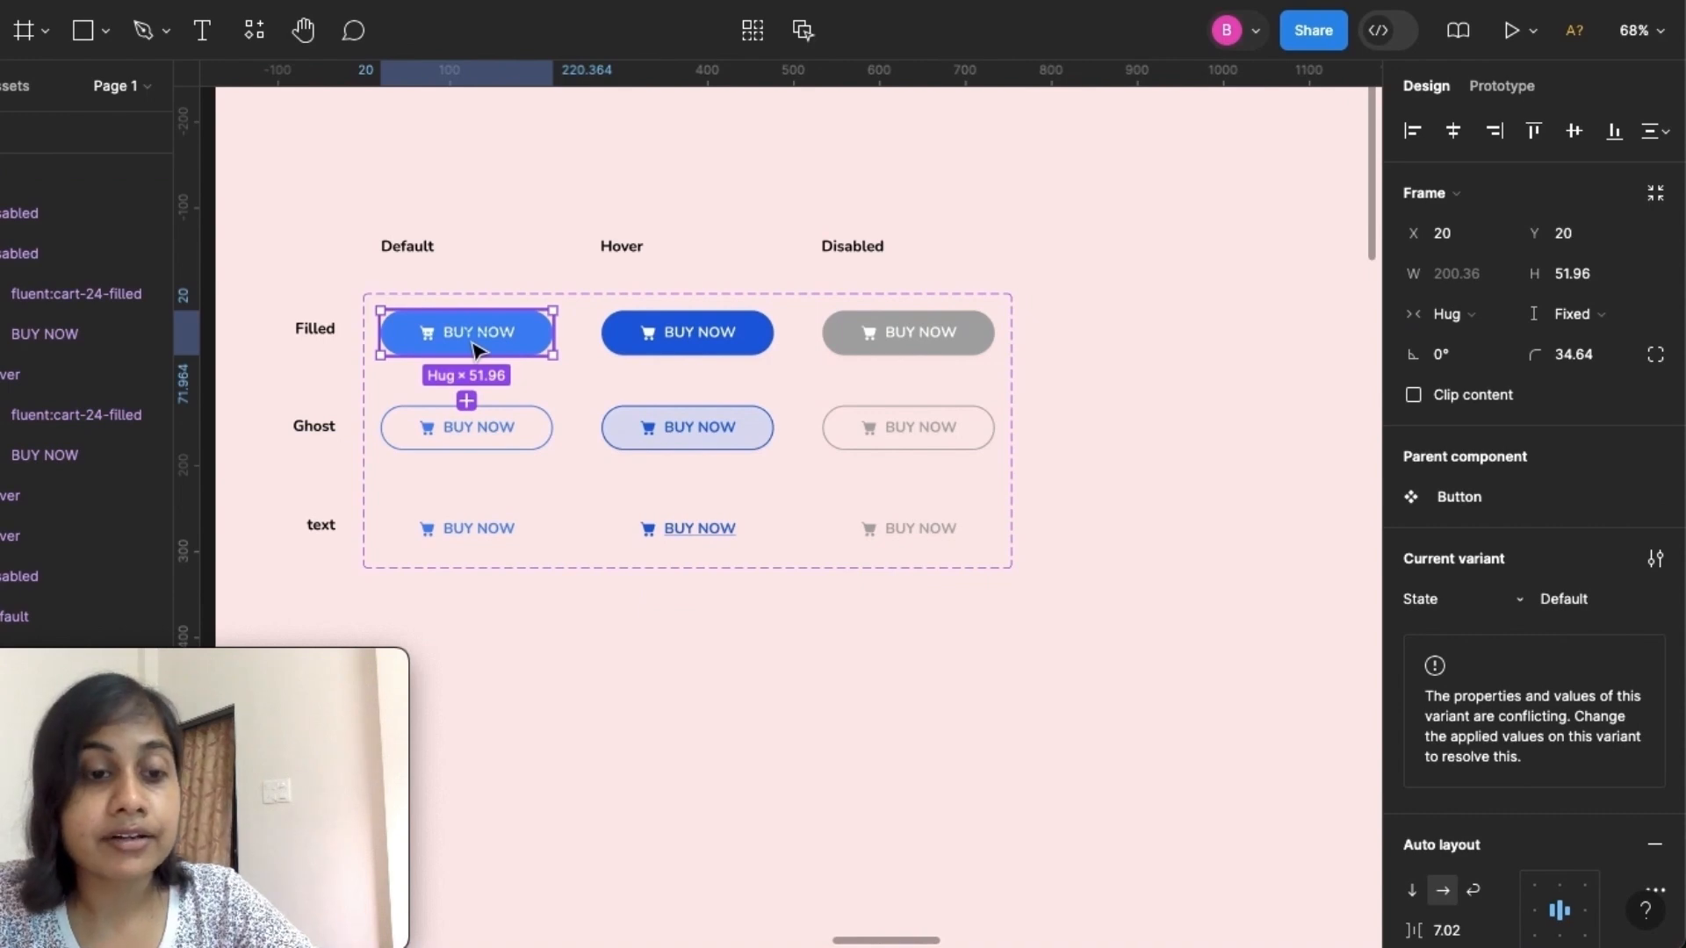
click(604, 293)
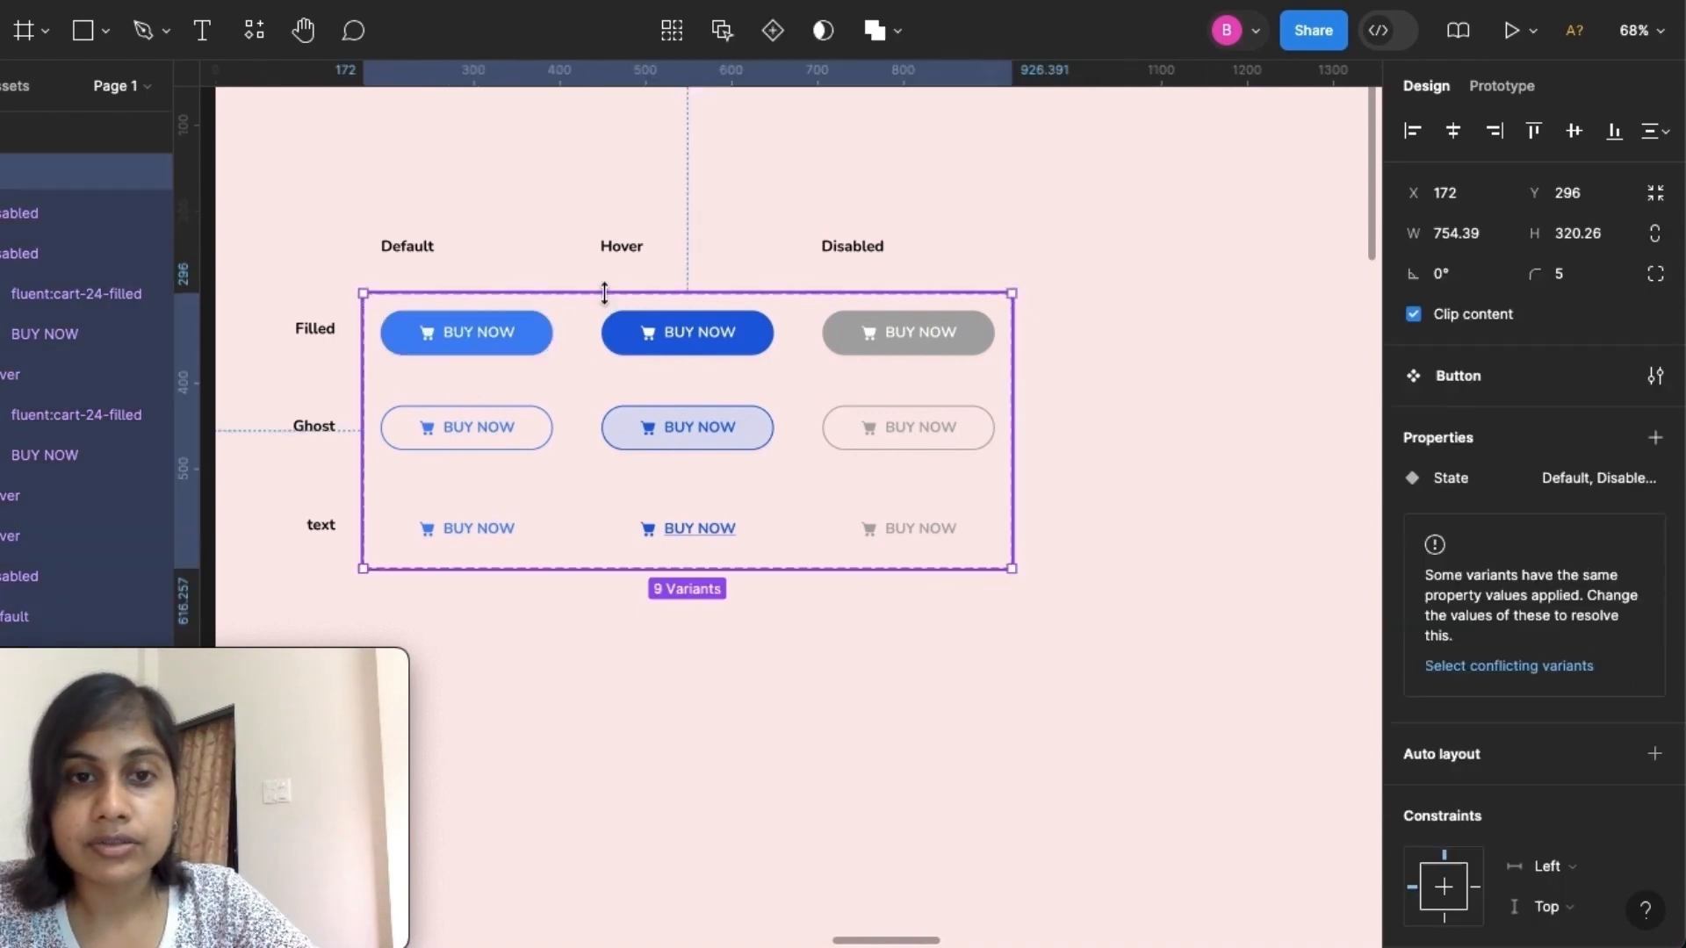
click(1656, 437)
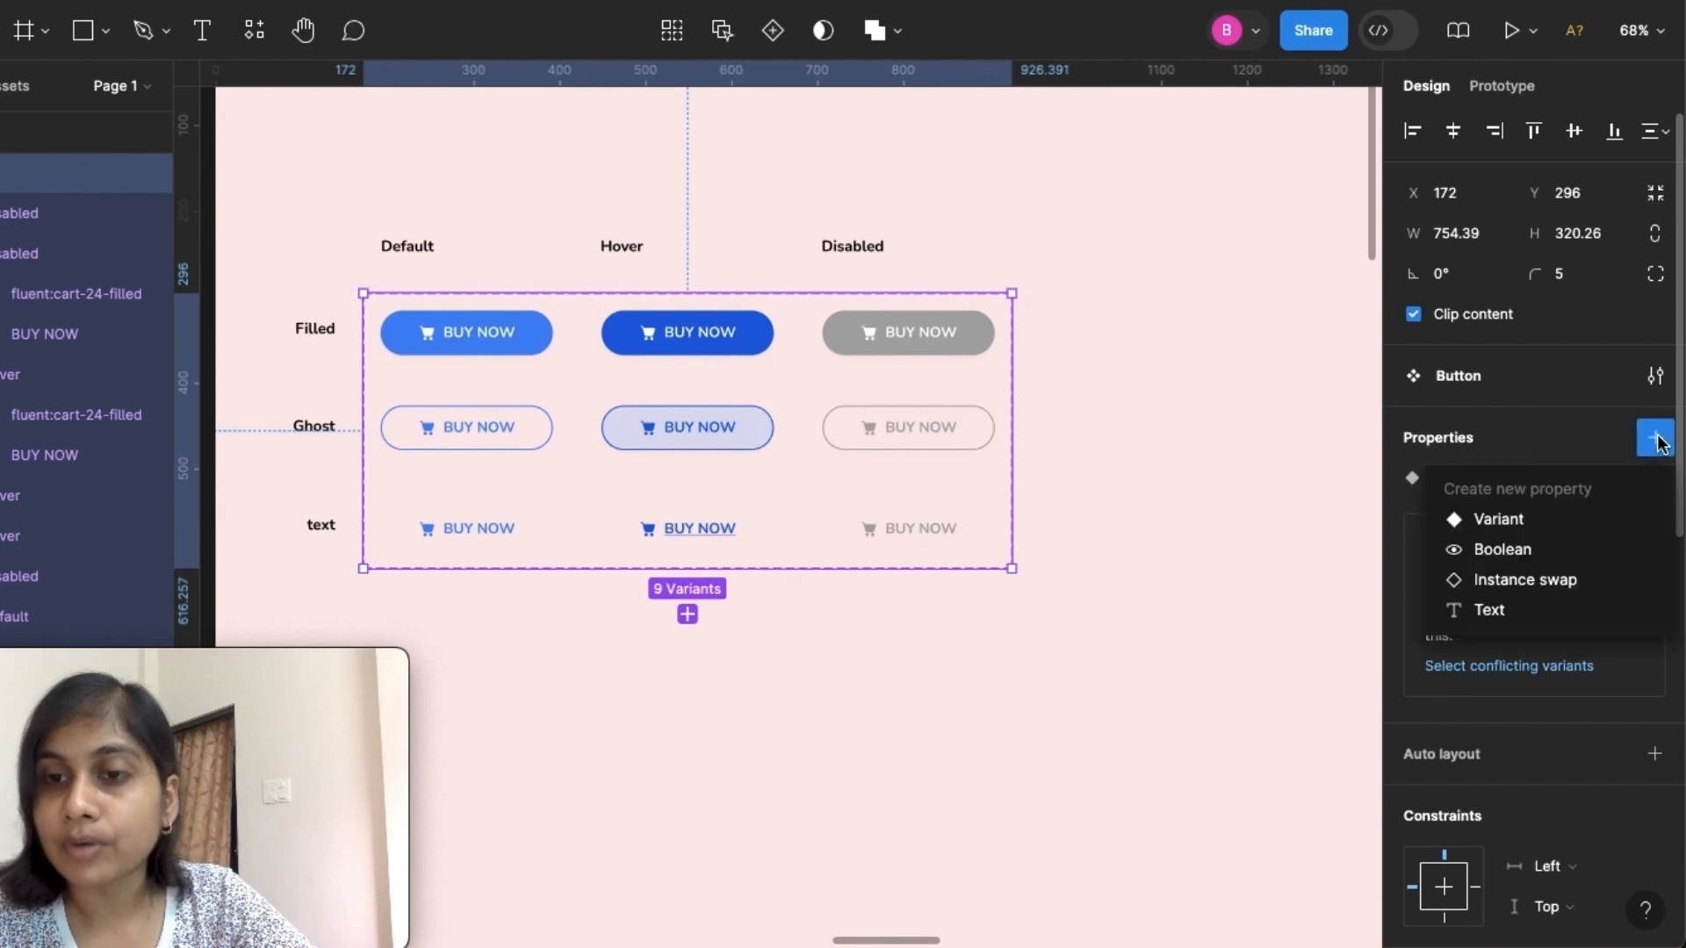
click(1518, 518)
key(BackSpace)
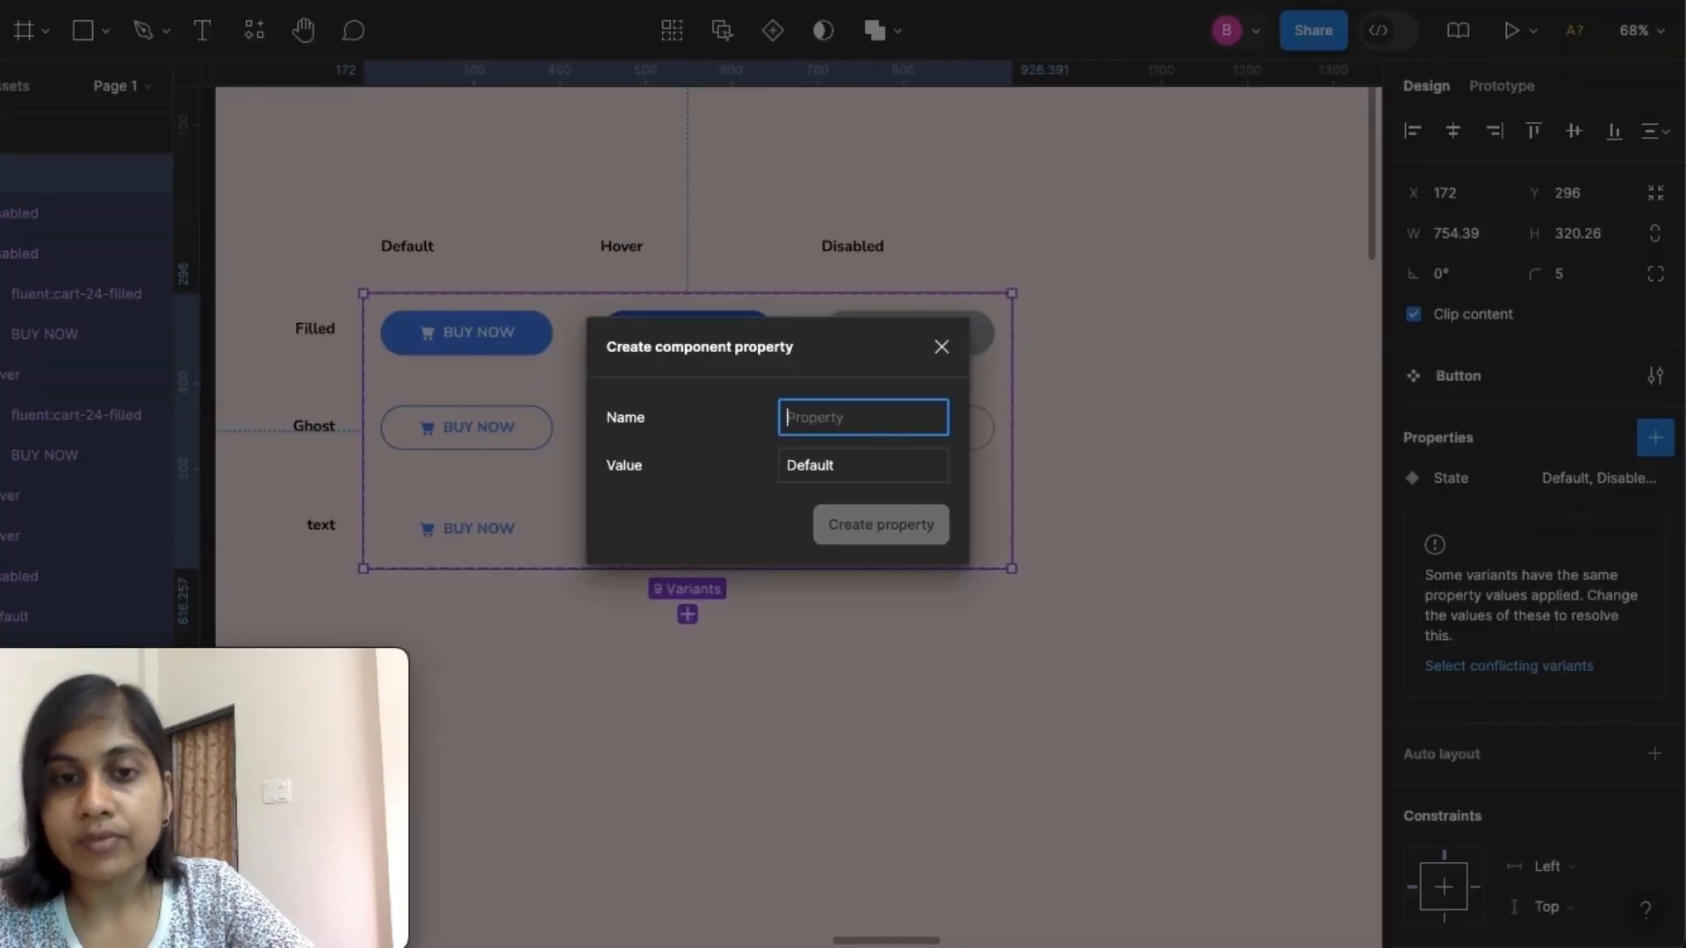
text(Type)
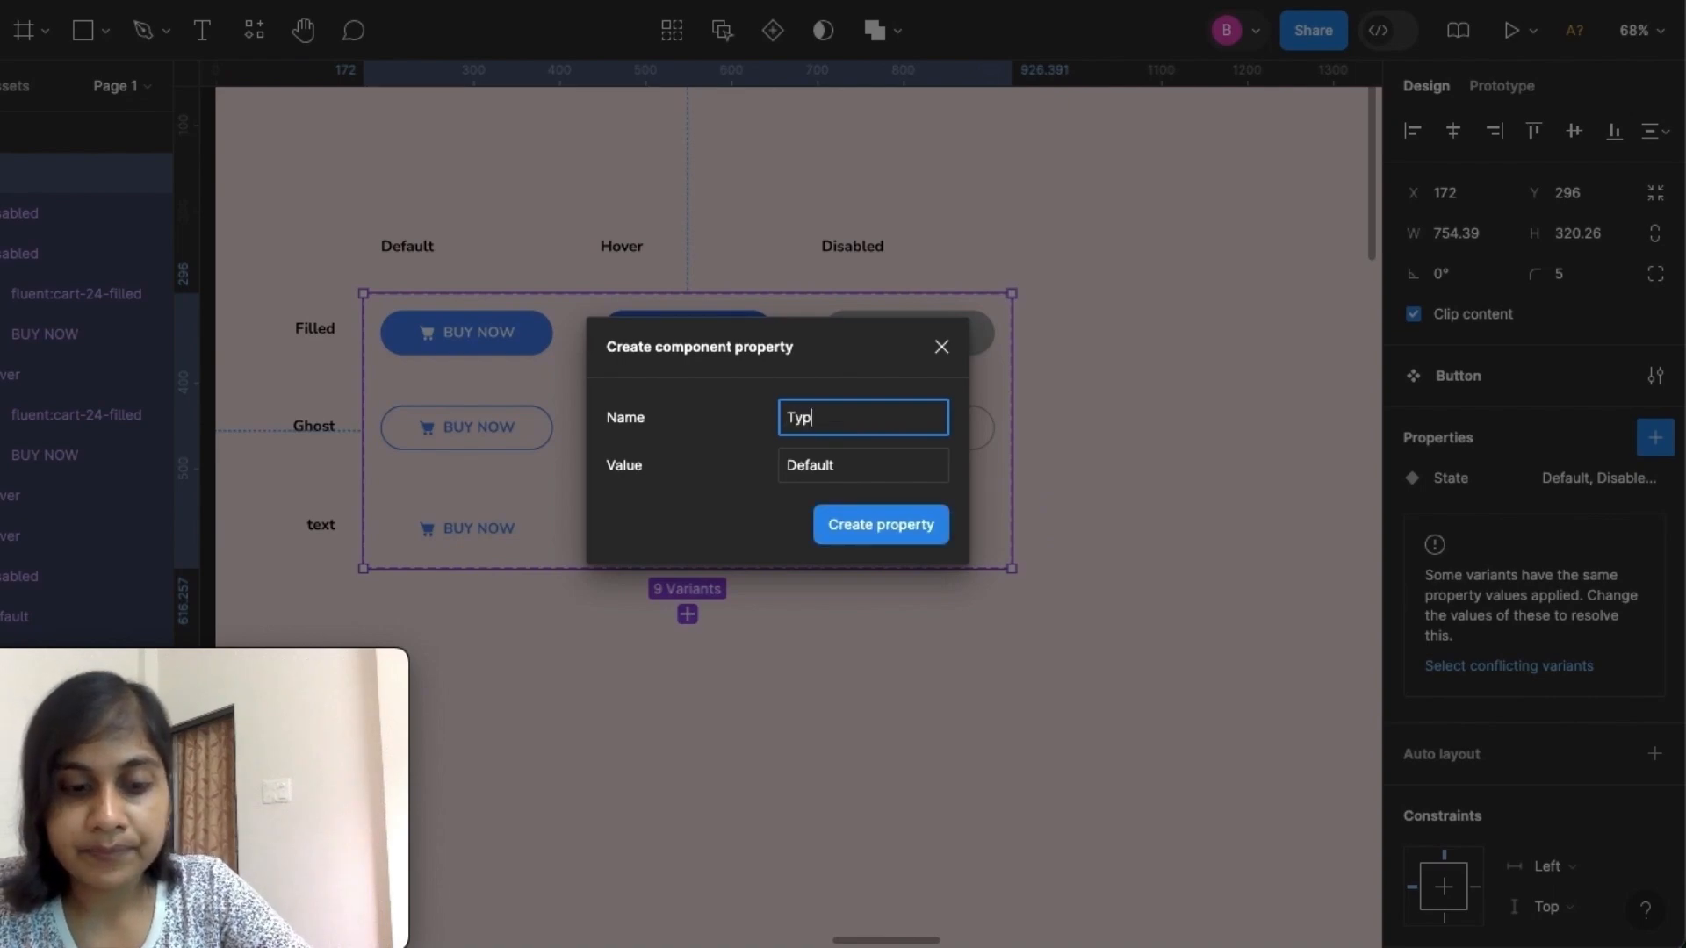
click(920, 527)
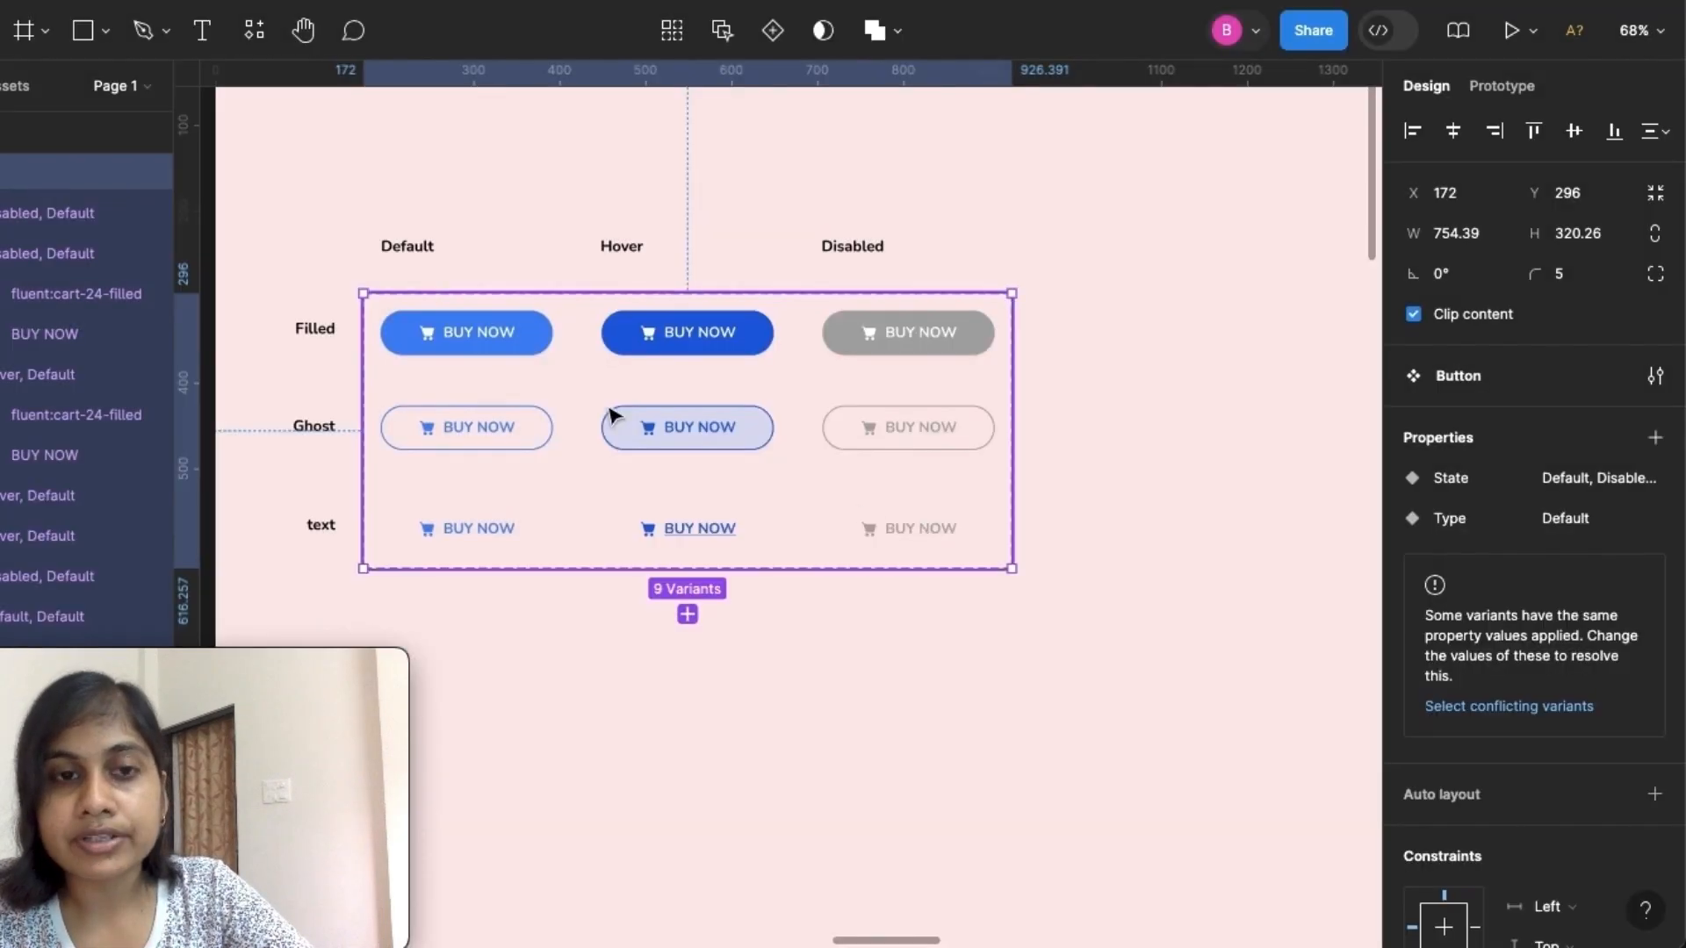
Set the Type value of the three variants in the Filled row to "Filled"
click(479, 362)
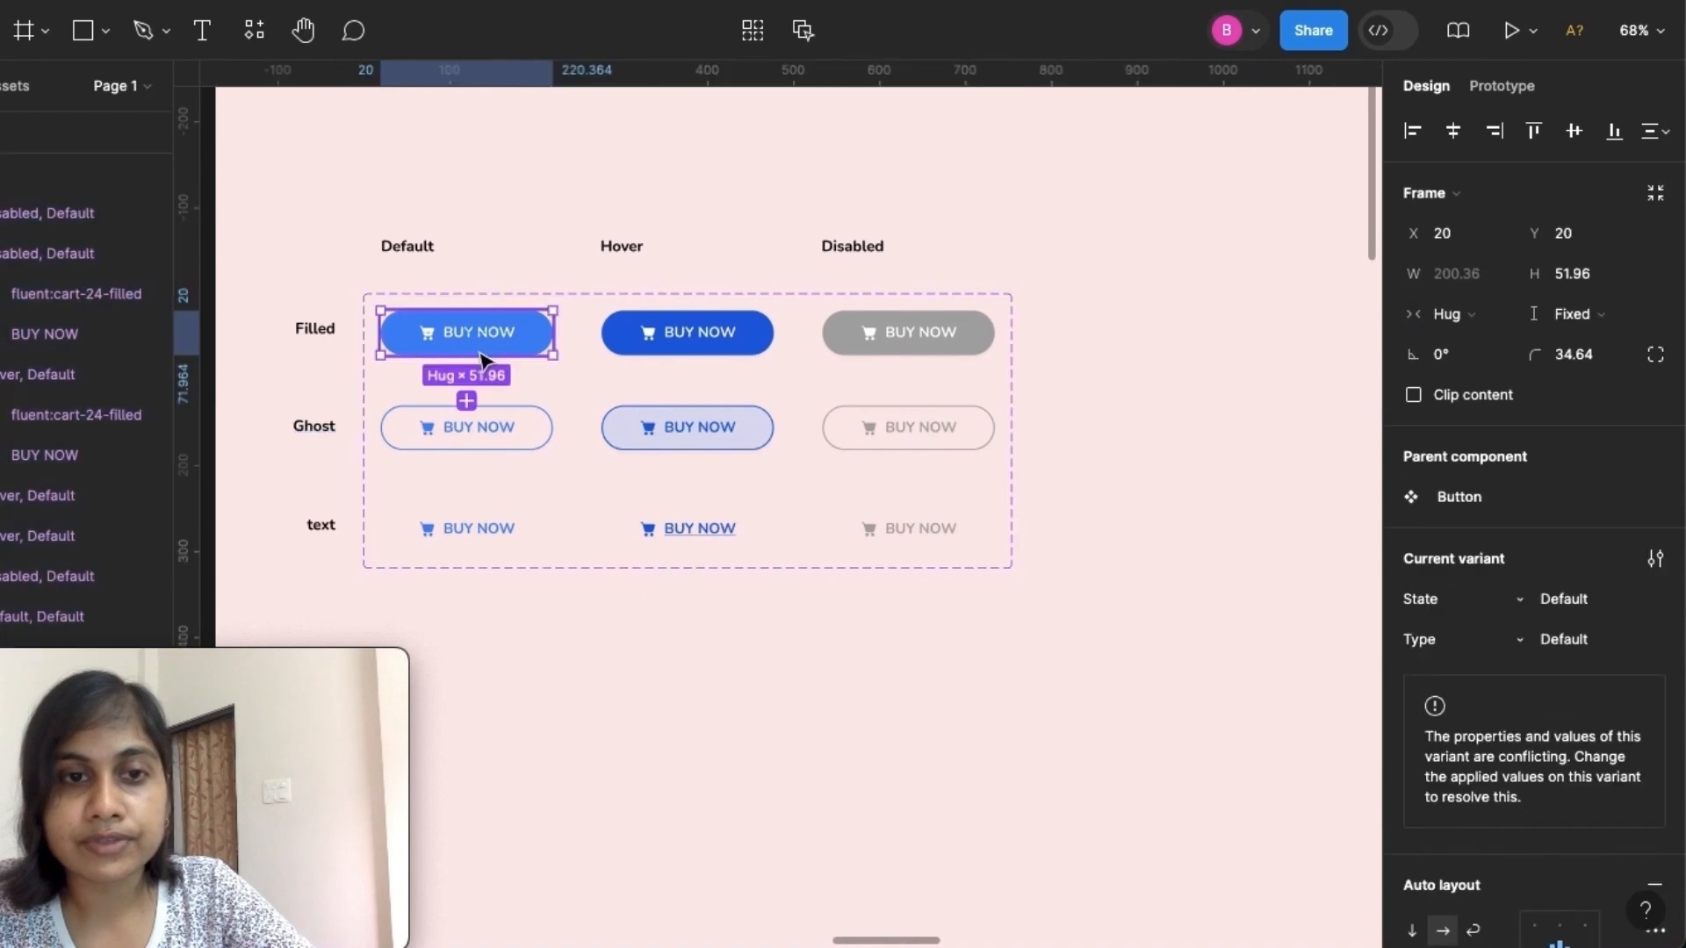
shift+click(734, 362)
shift+click(922, 356)
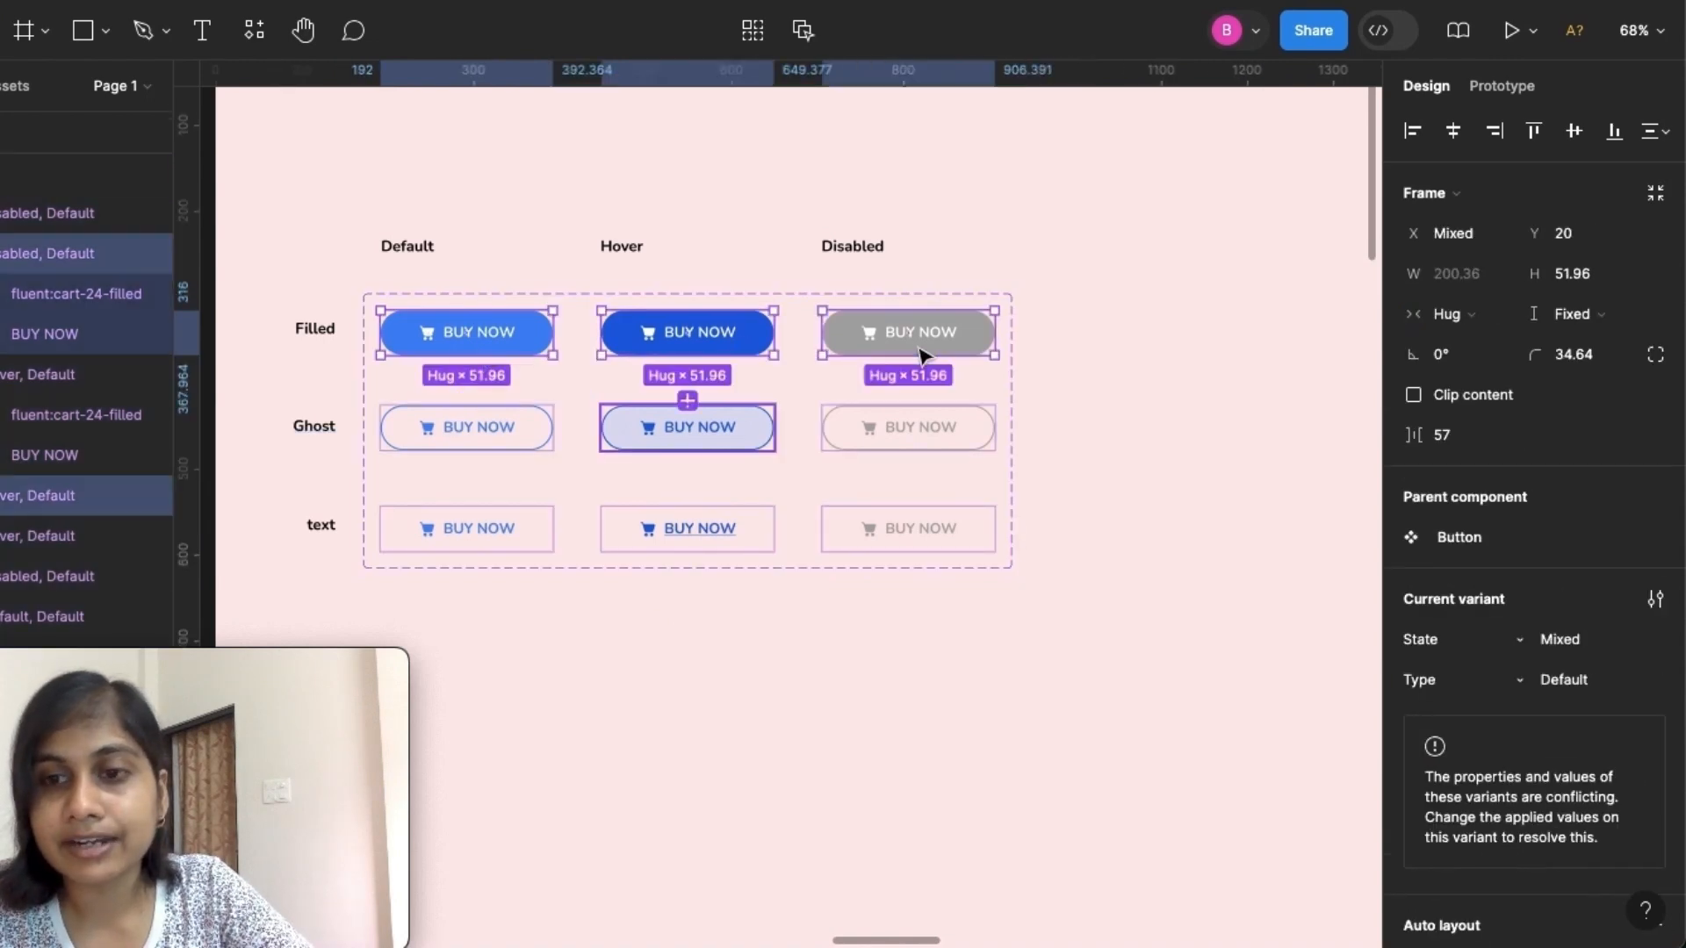
click(1561, 678)
key(BackSpace)
text(Filled)
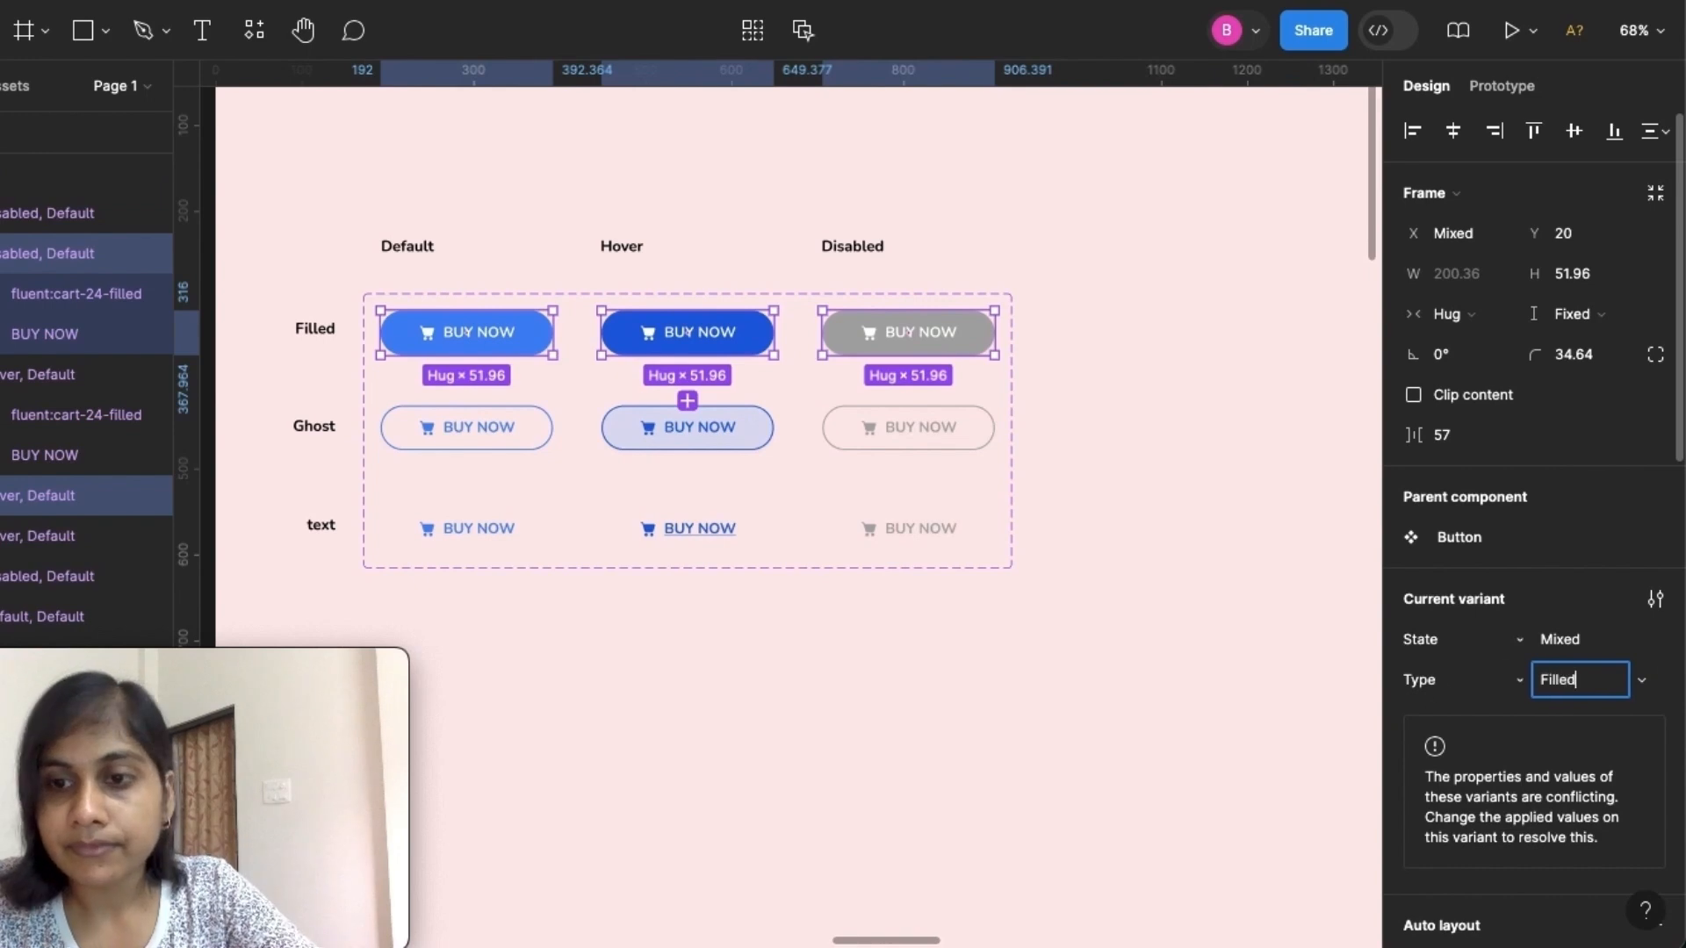
click(1160, 697)
Set the Type value of the three variants in the Ghost row to "Ghost"
click(512, 438)
click(514, 442)
shift+click(752, 426)
shift+click(901, 439)
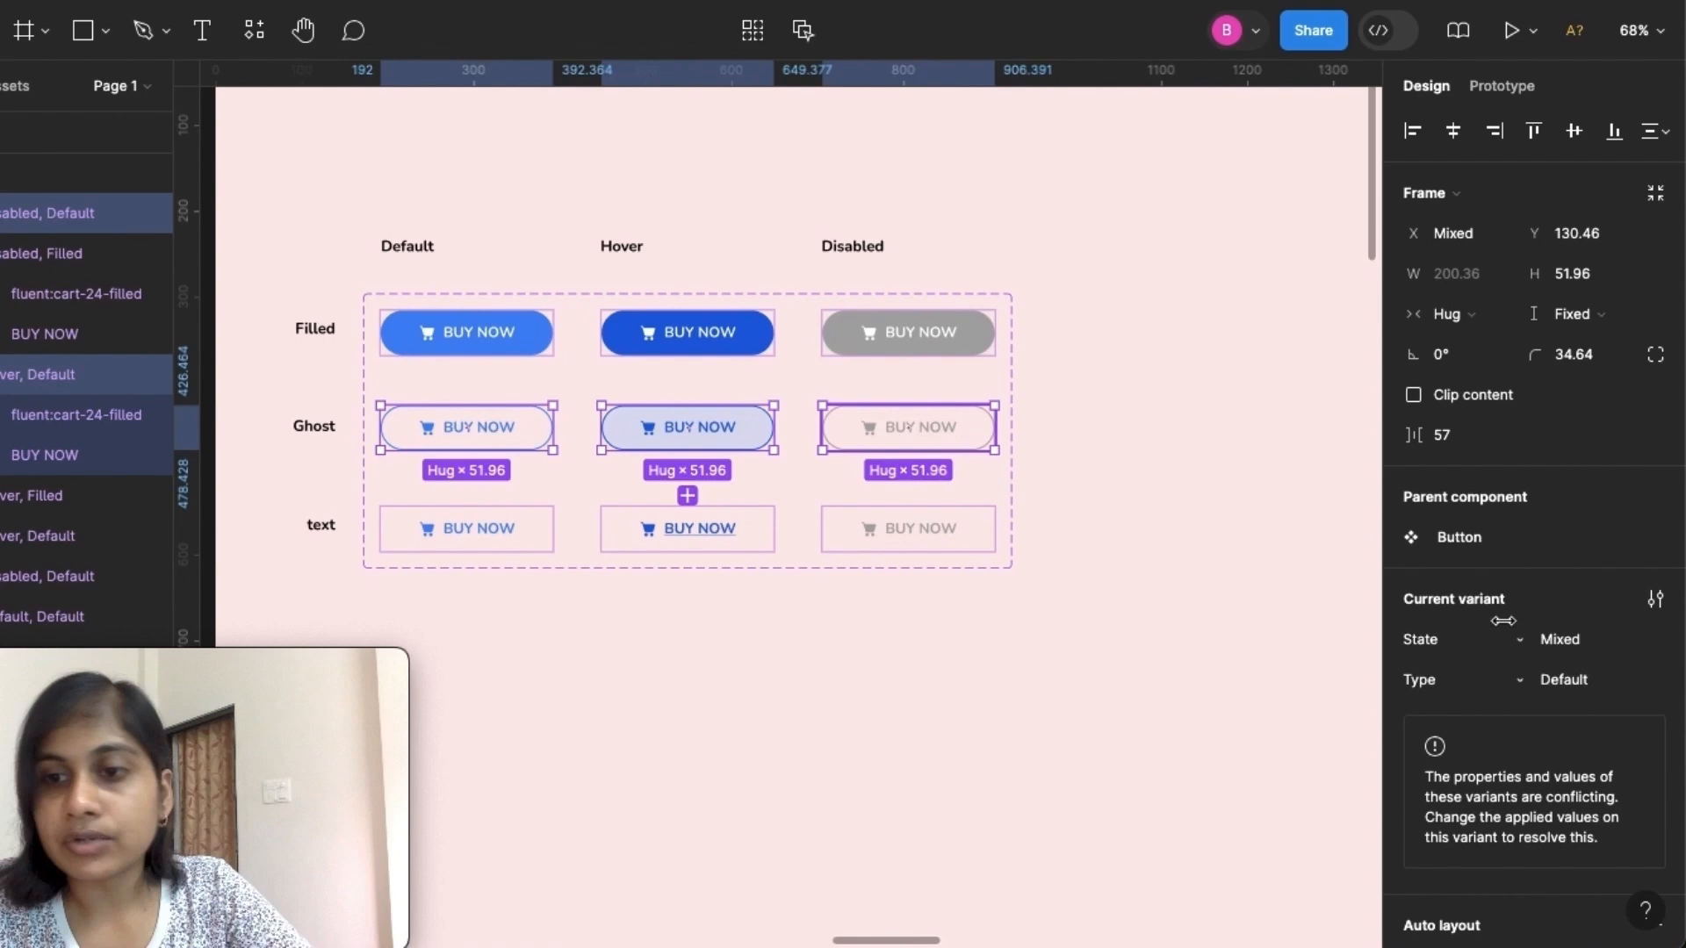
click(1584, 683)
key(BackSpace)
text(Ghost)
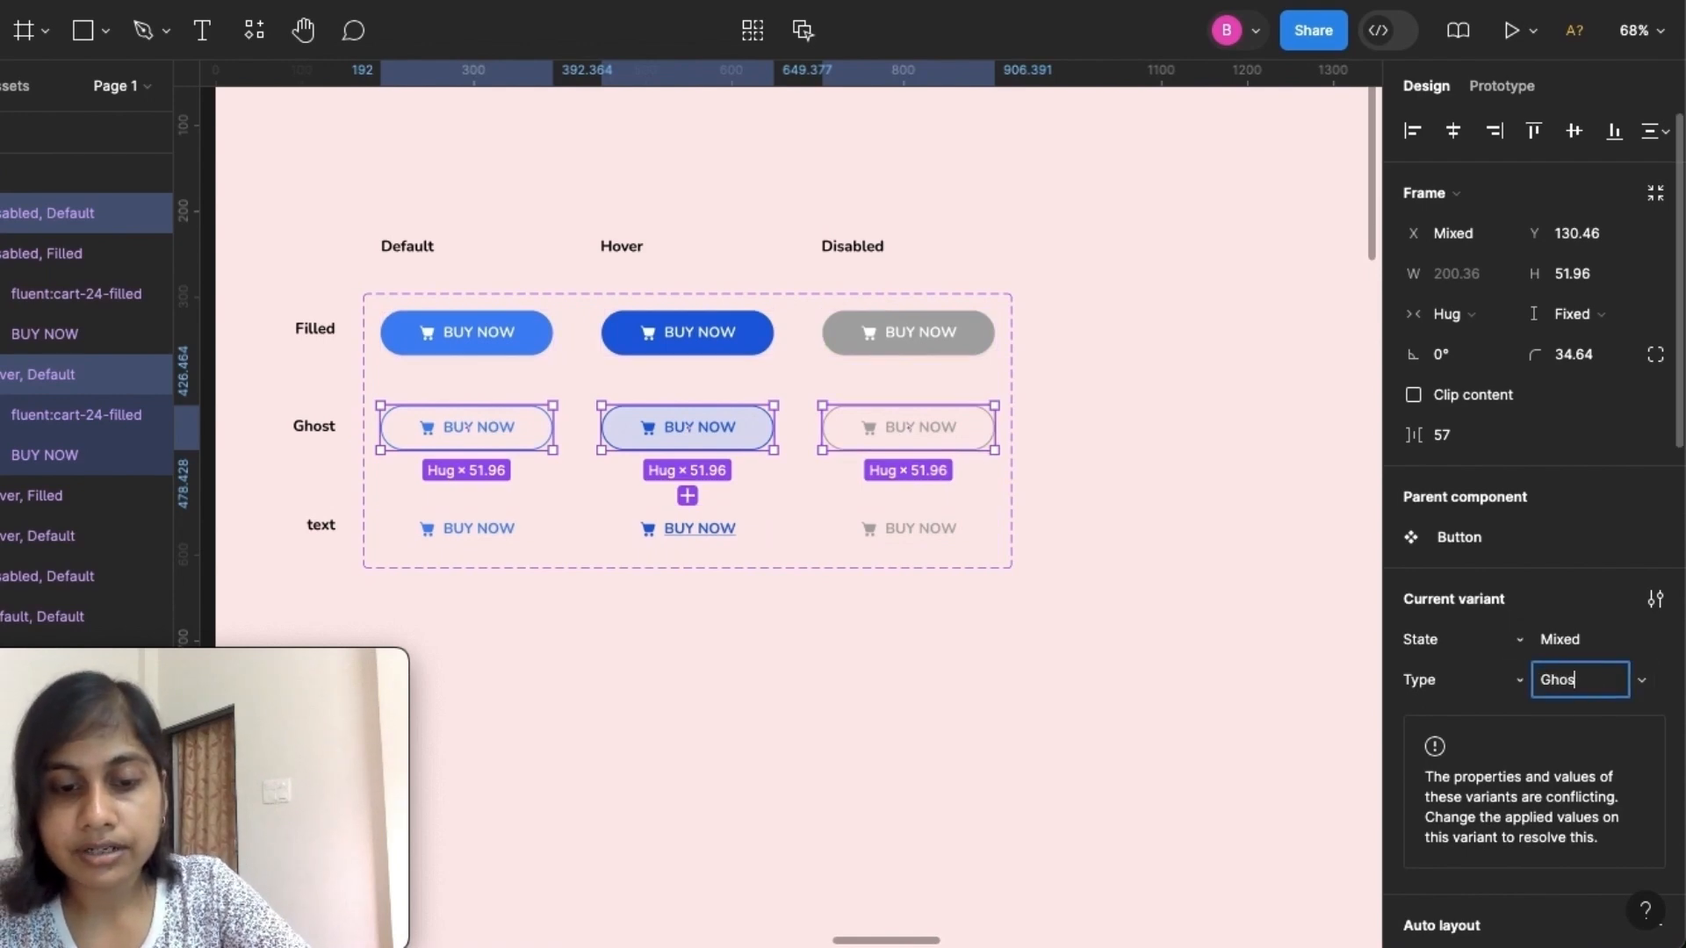
click(726, 670)
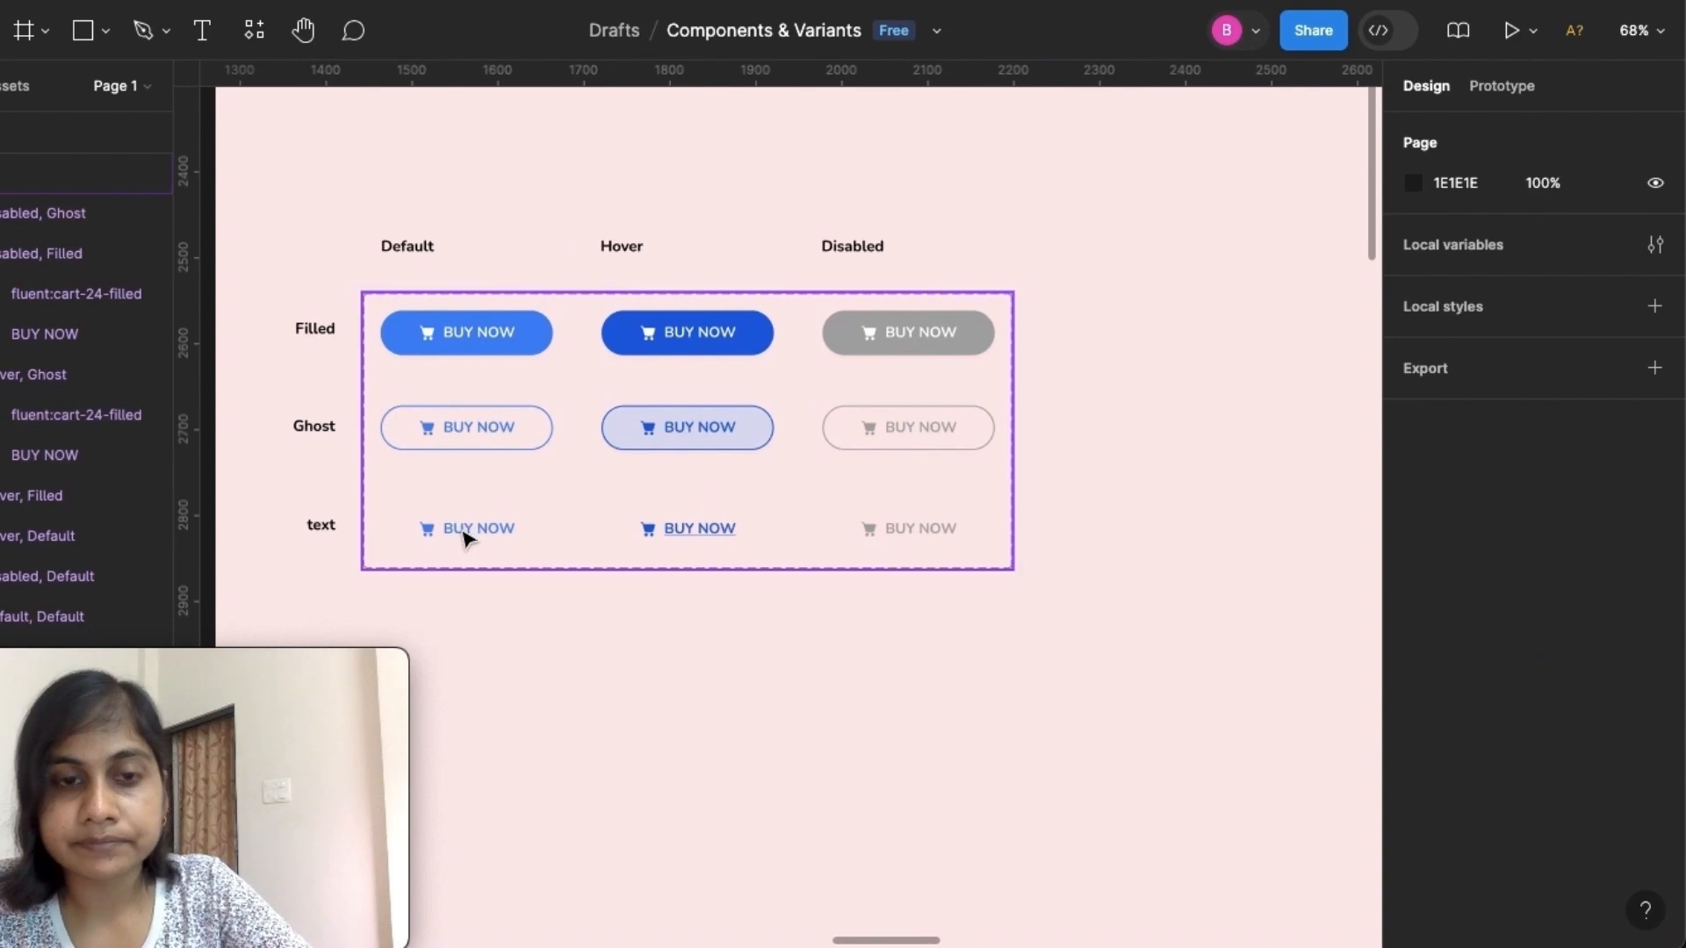
Set the Type value of the three variants in the text row to "Text"
click(465, 538)
double_click(464, 533)
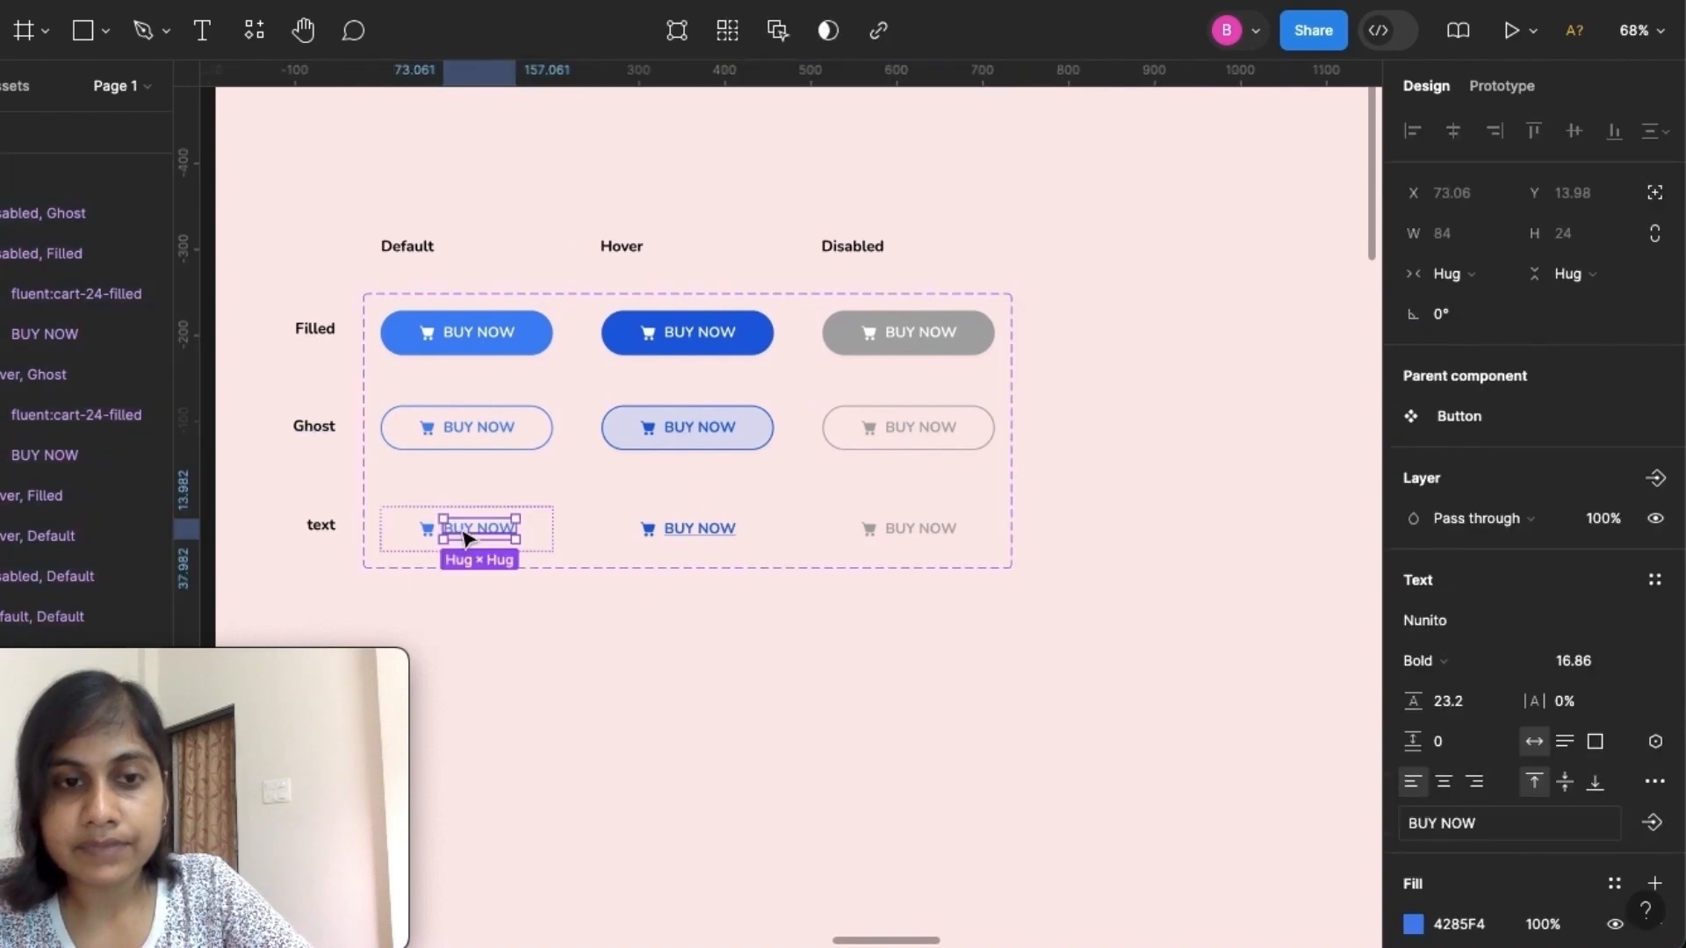
click(556, 527)
shift+click(737, 533)
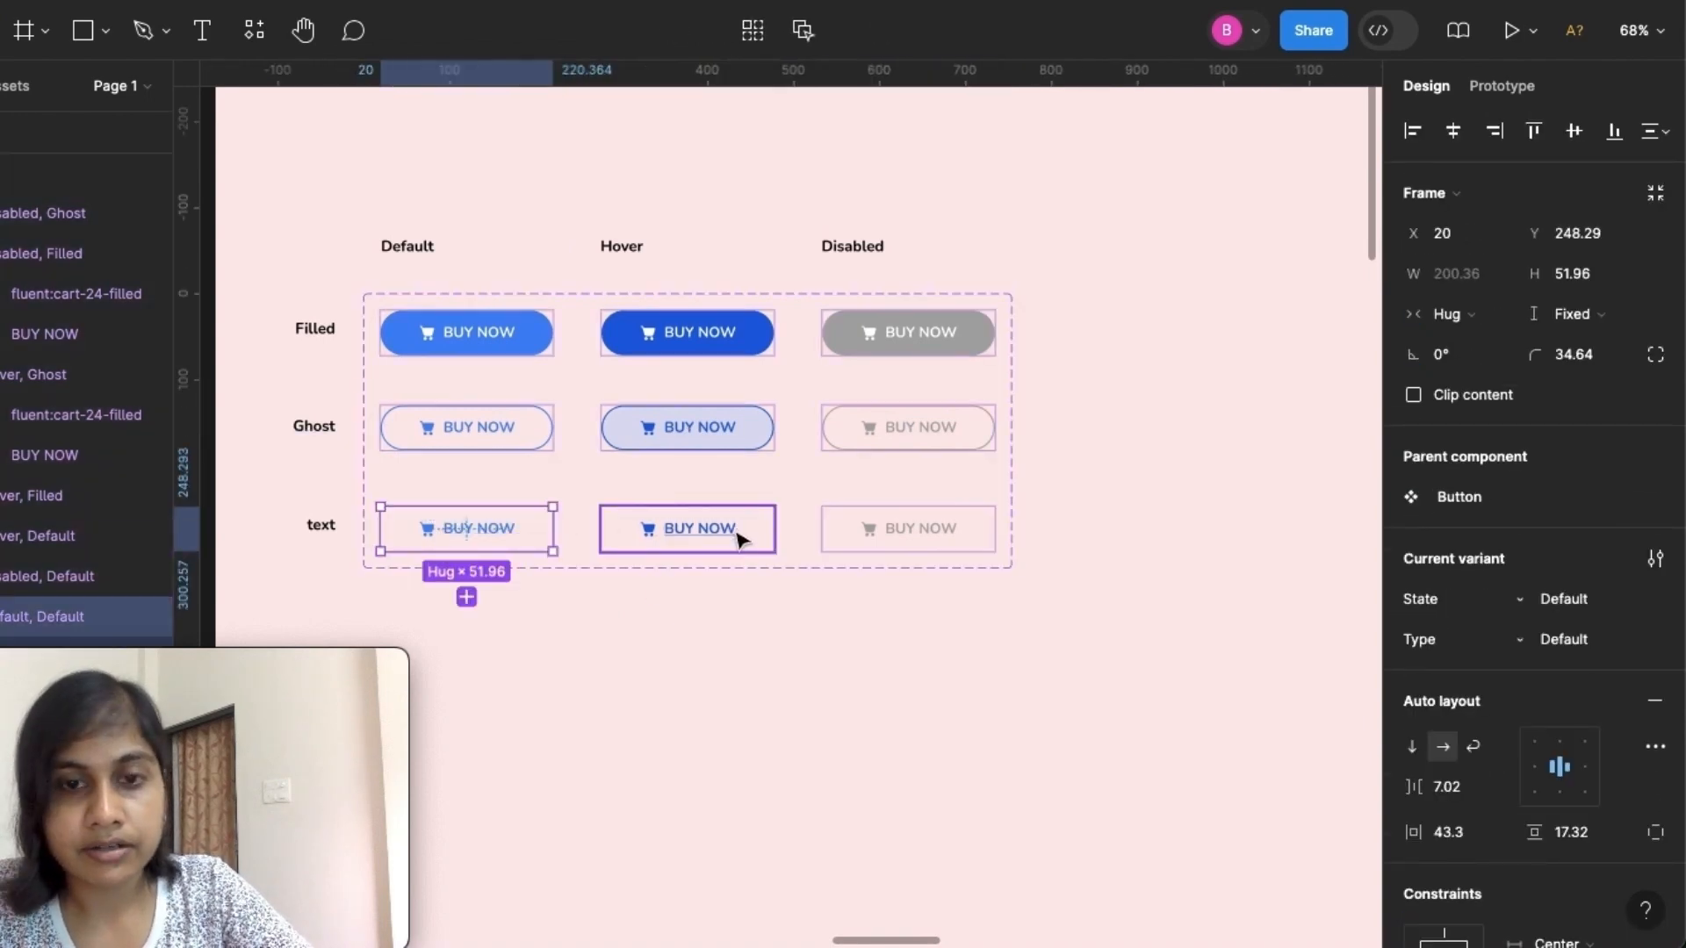
shift+click(931, 533)
click(1579, 685)
key(BackSpace)
text(Text)
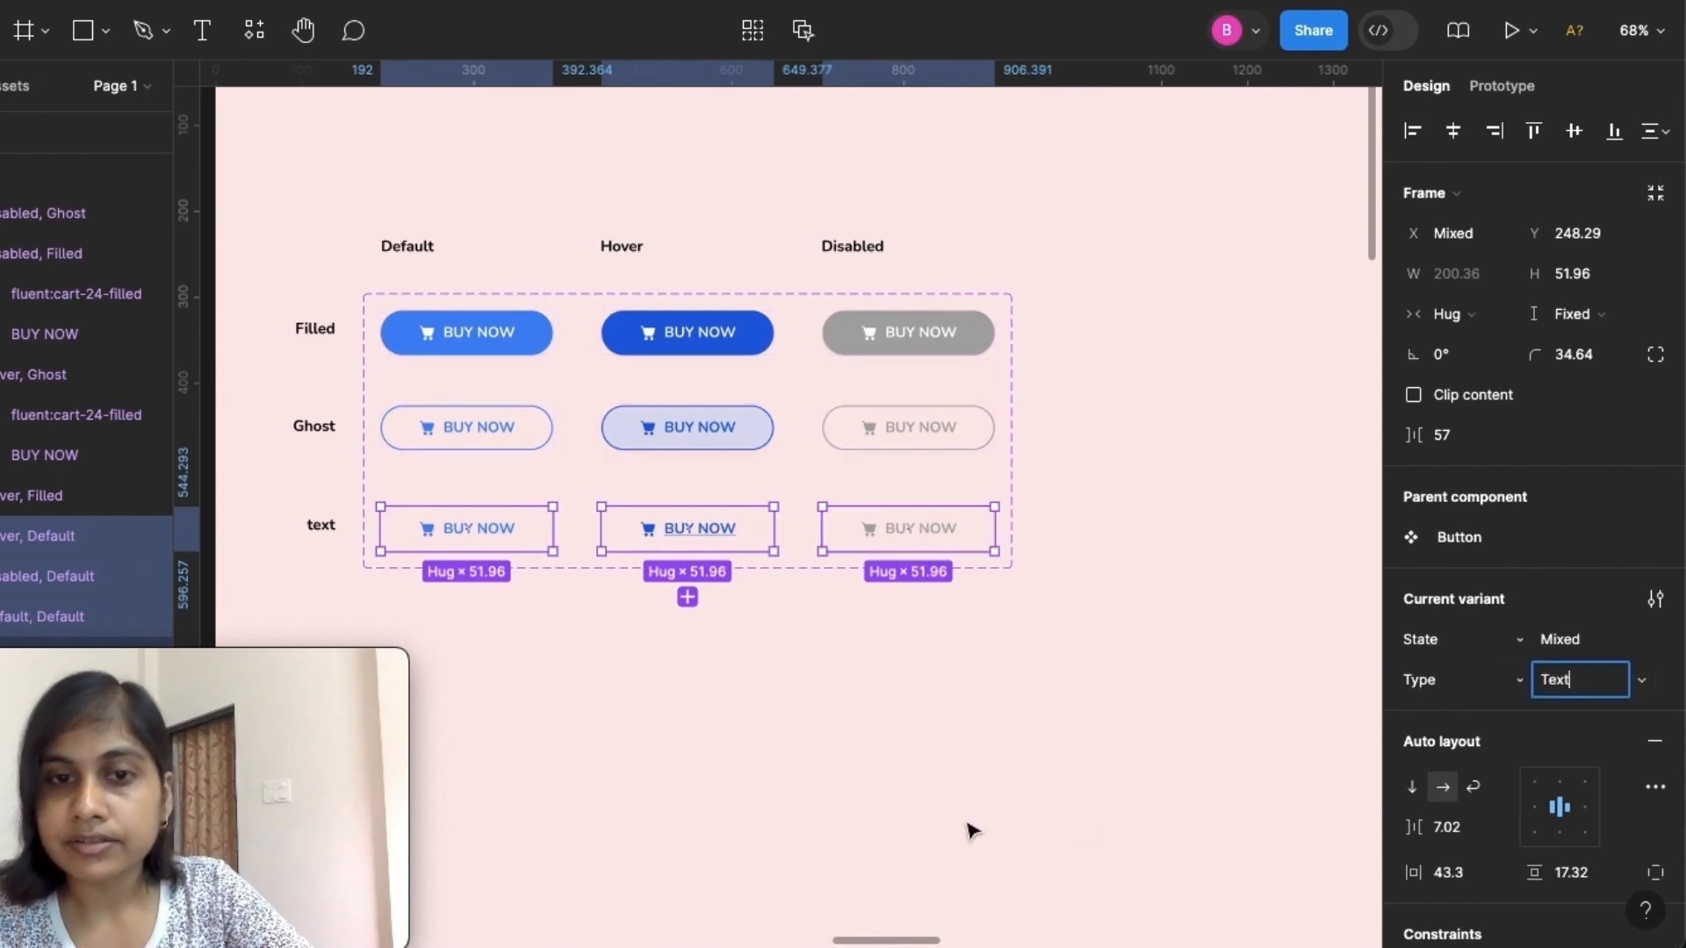
click(969, 830)
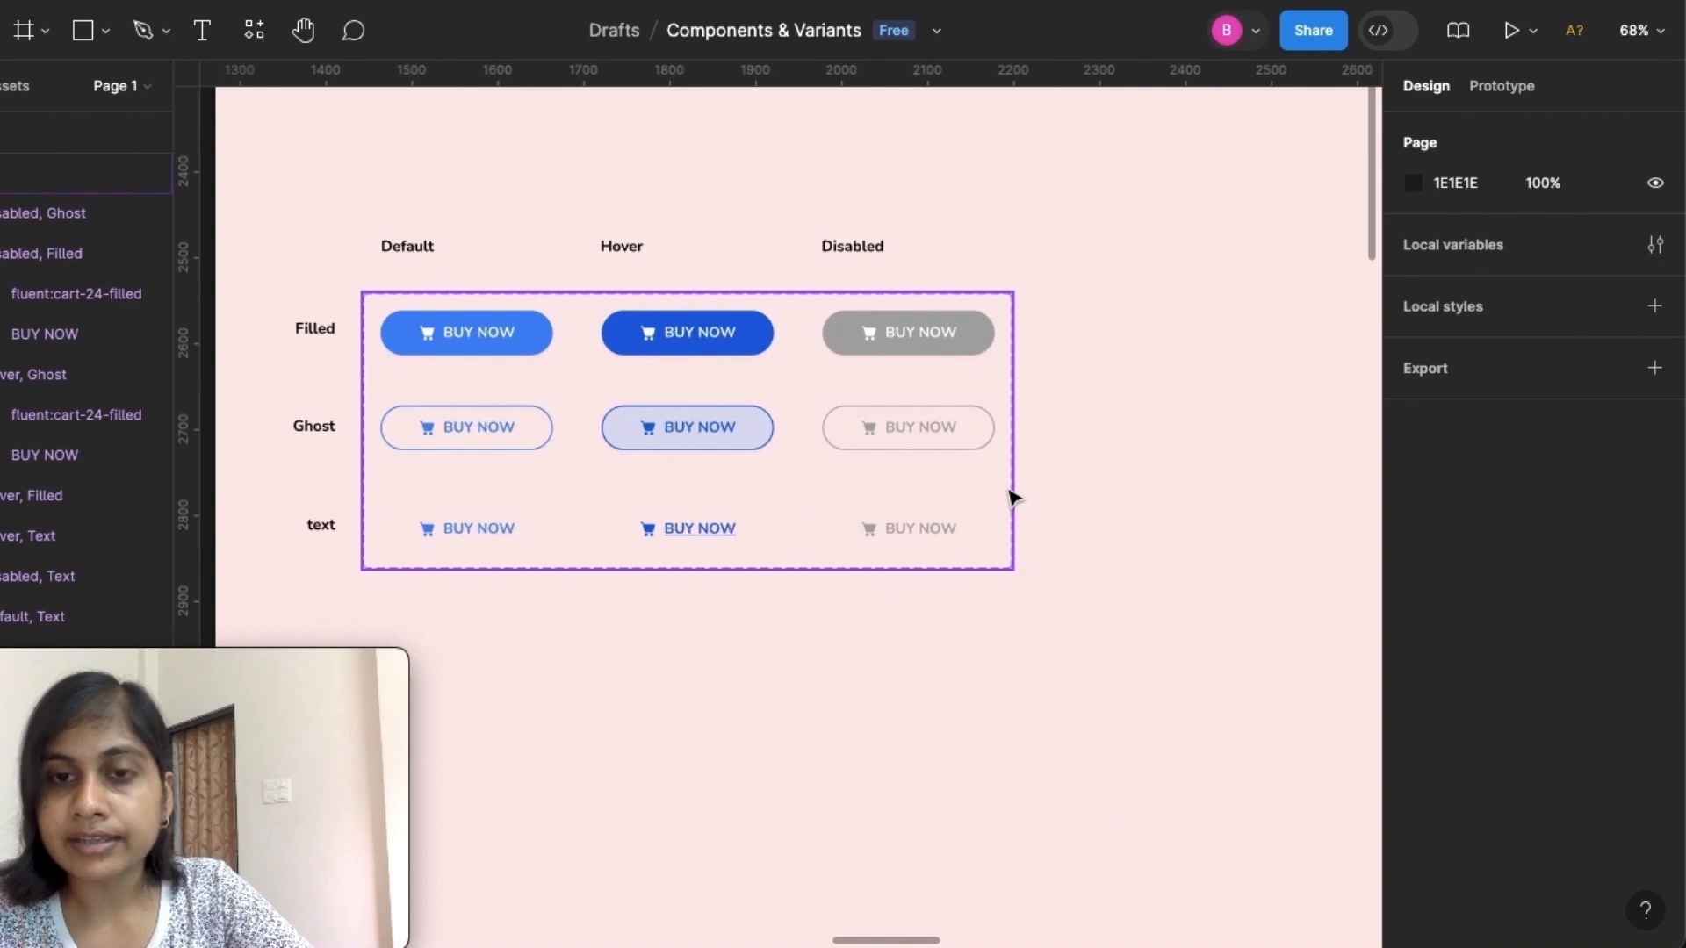
Place an instance of the Button component from the file's assets below the component set
click(1015, 498)
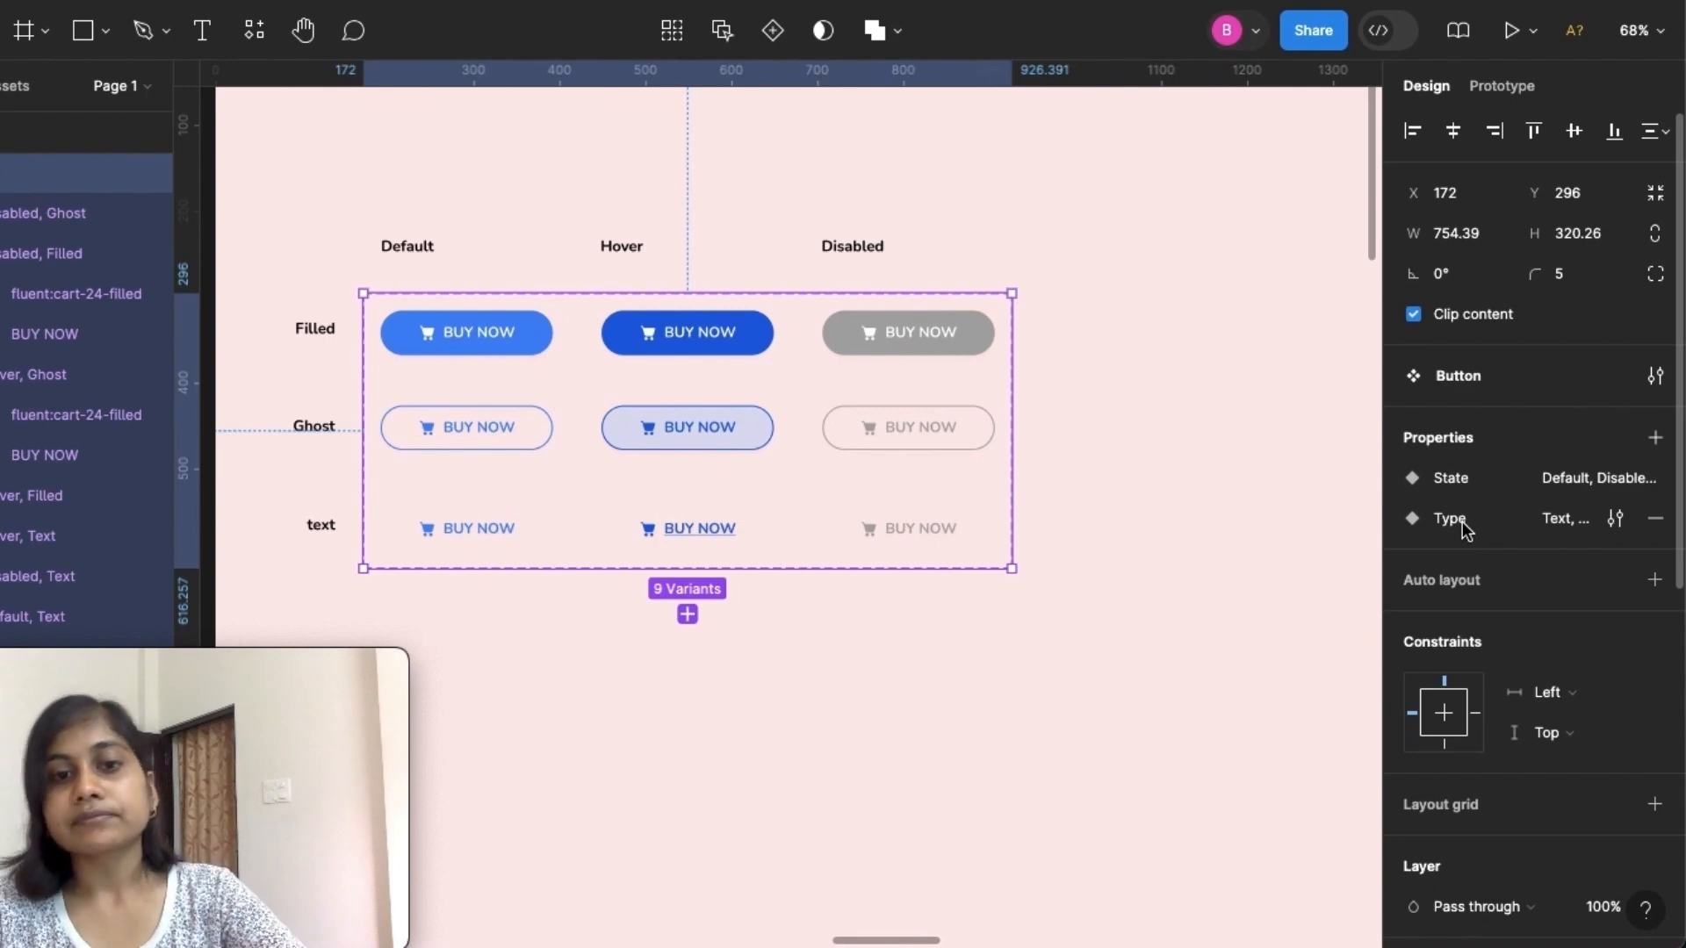
click(7, 87)
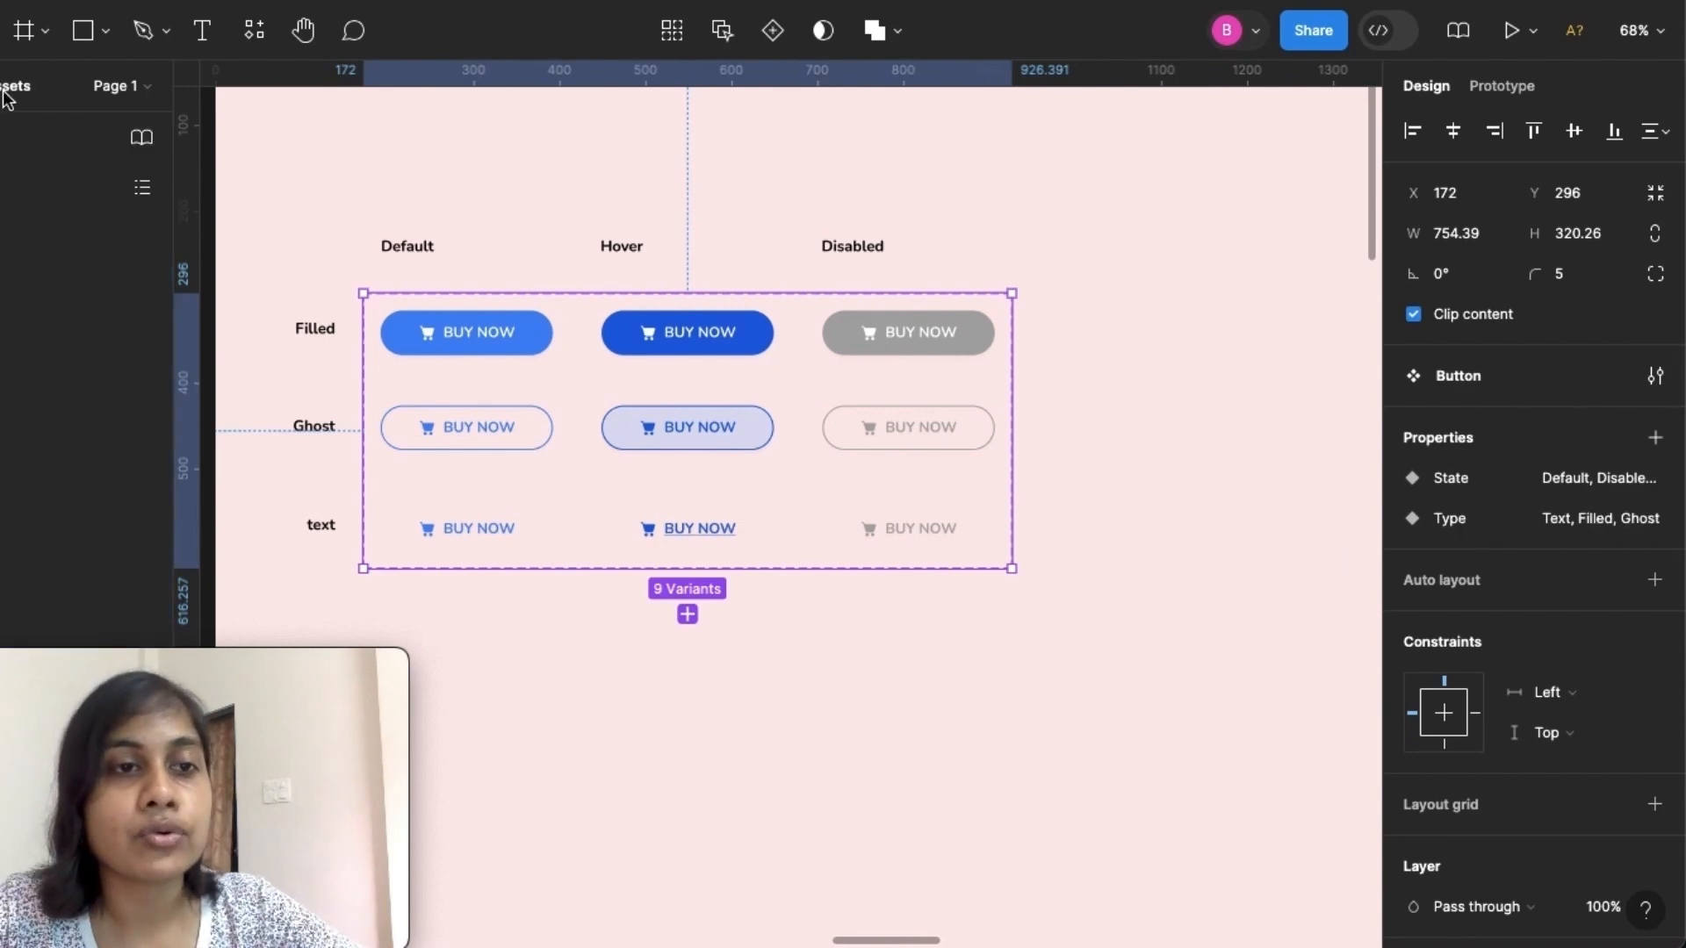
scroll(23, 366, down, 6)
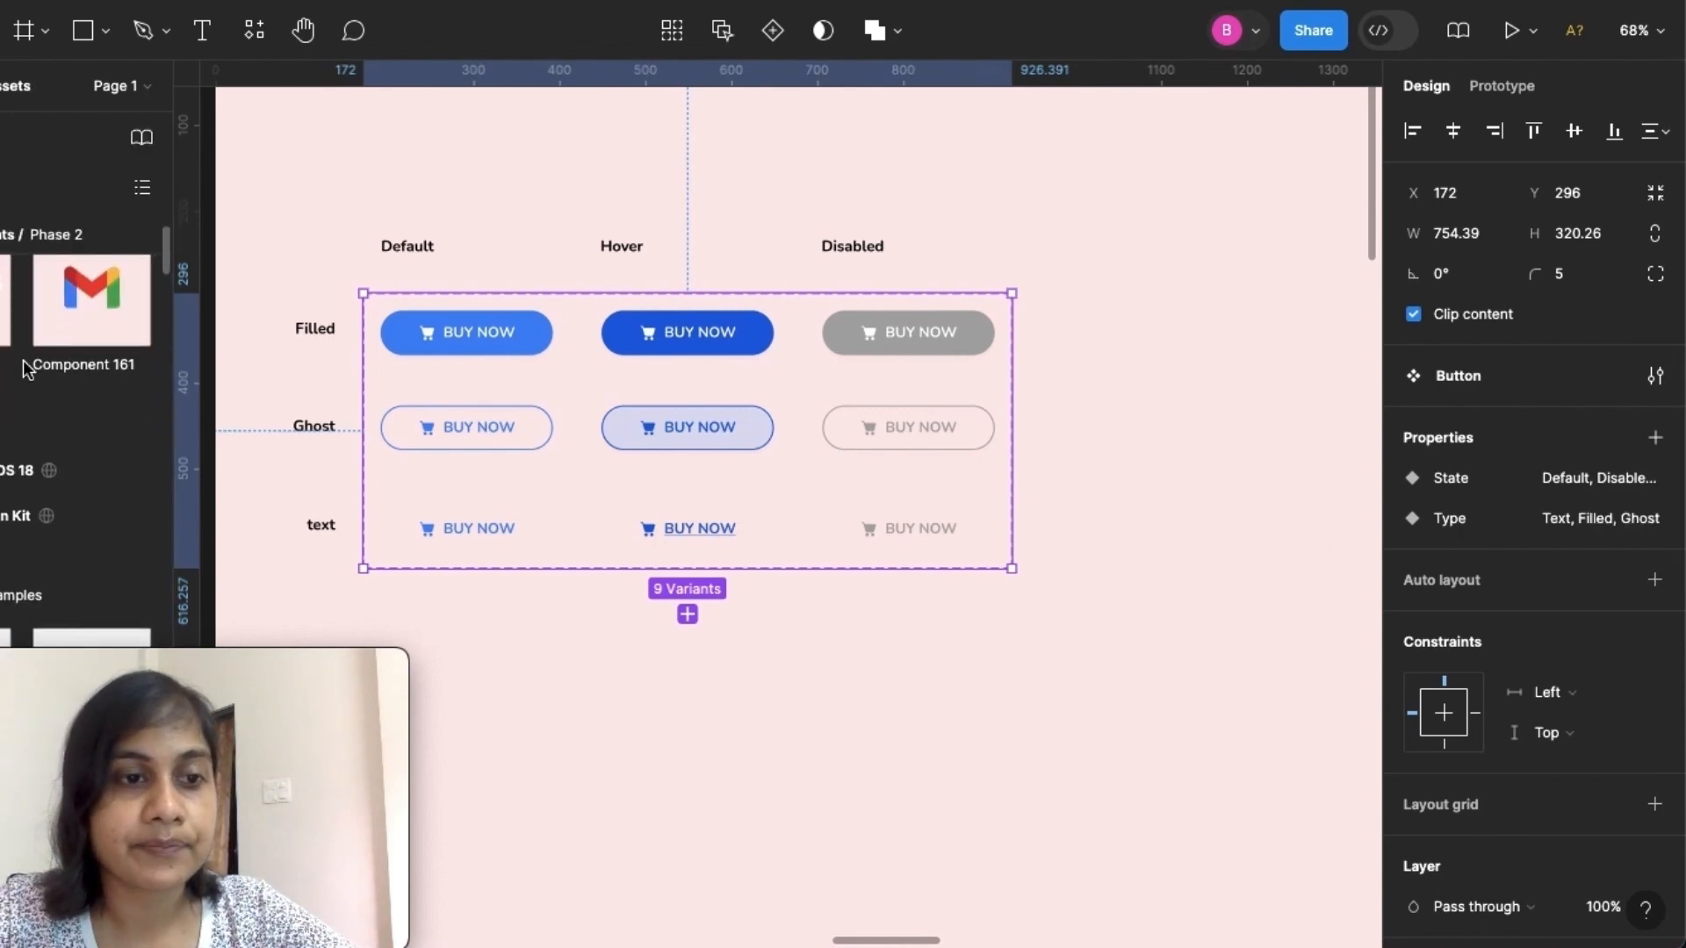
click(4, 402)
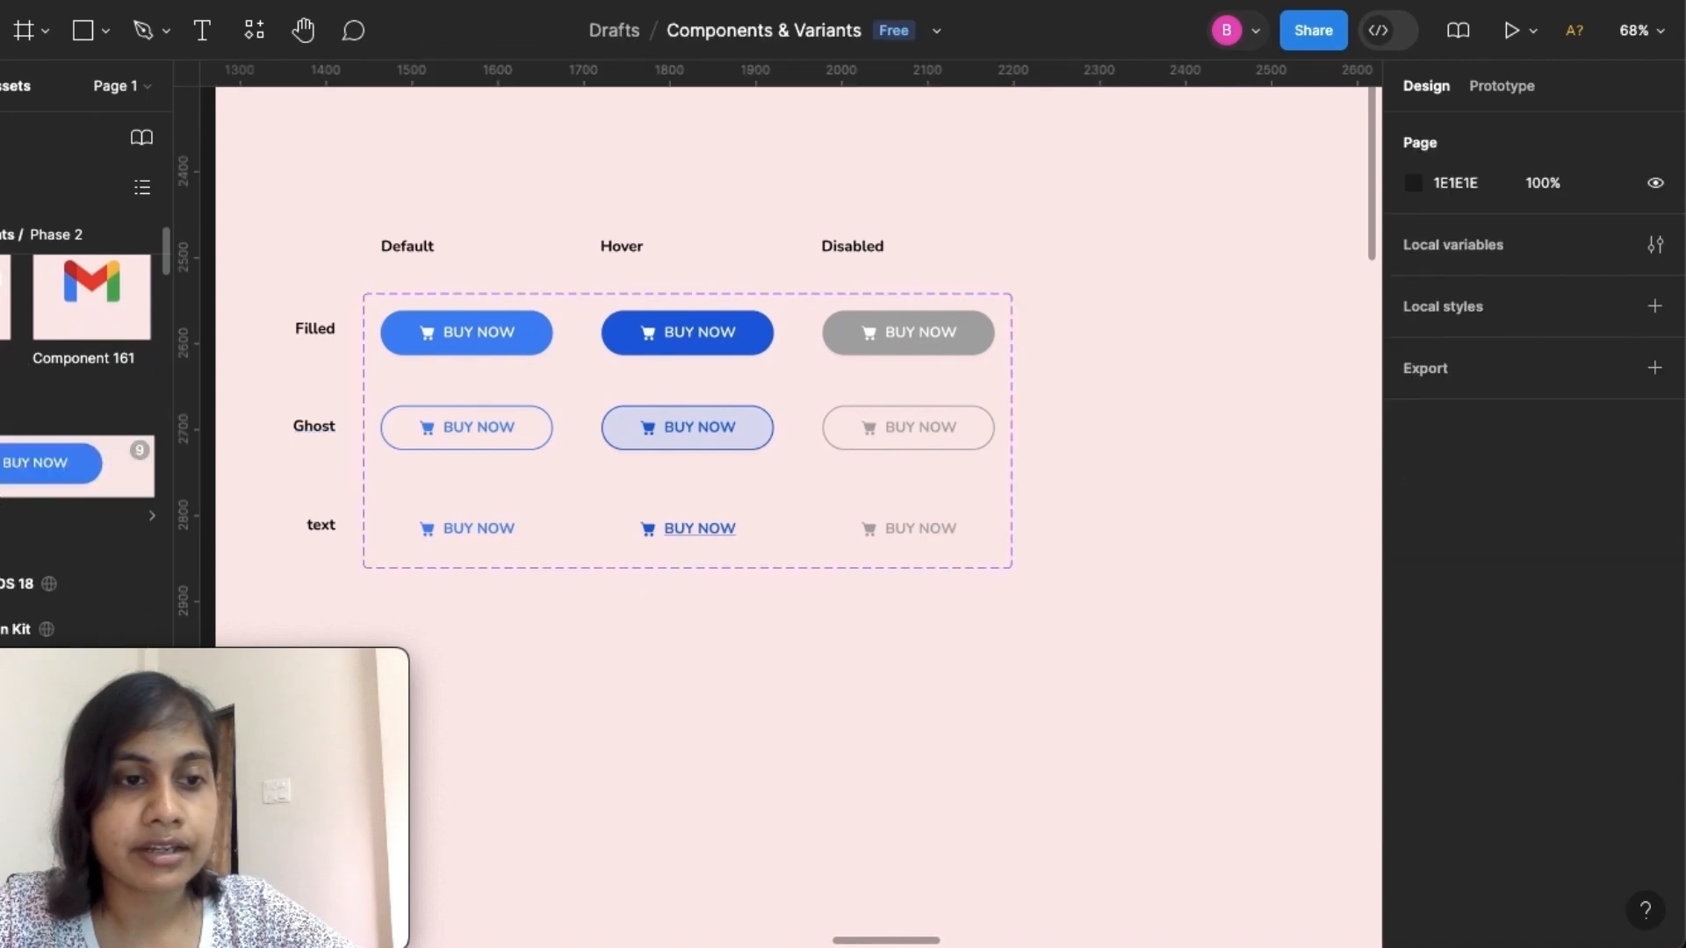
drag(13, 466, 884, 686)
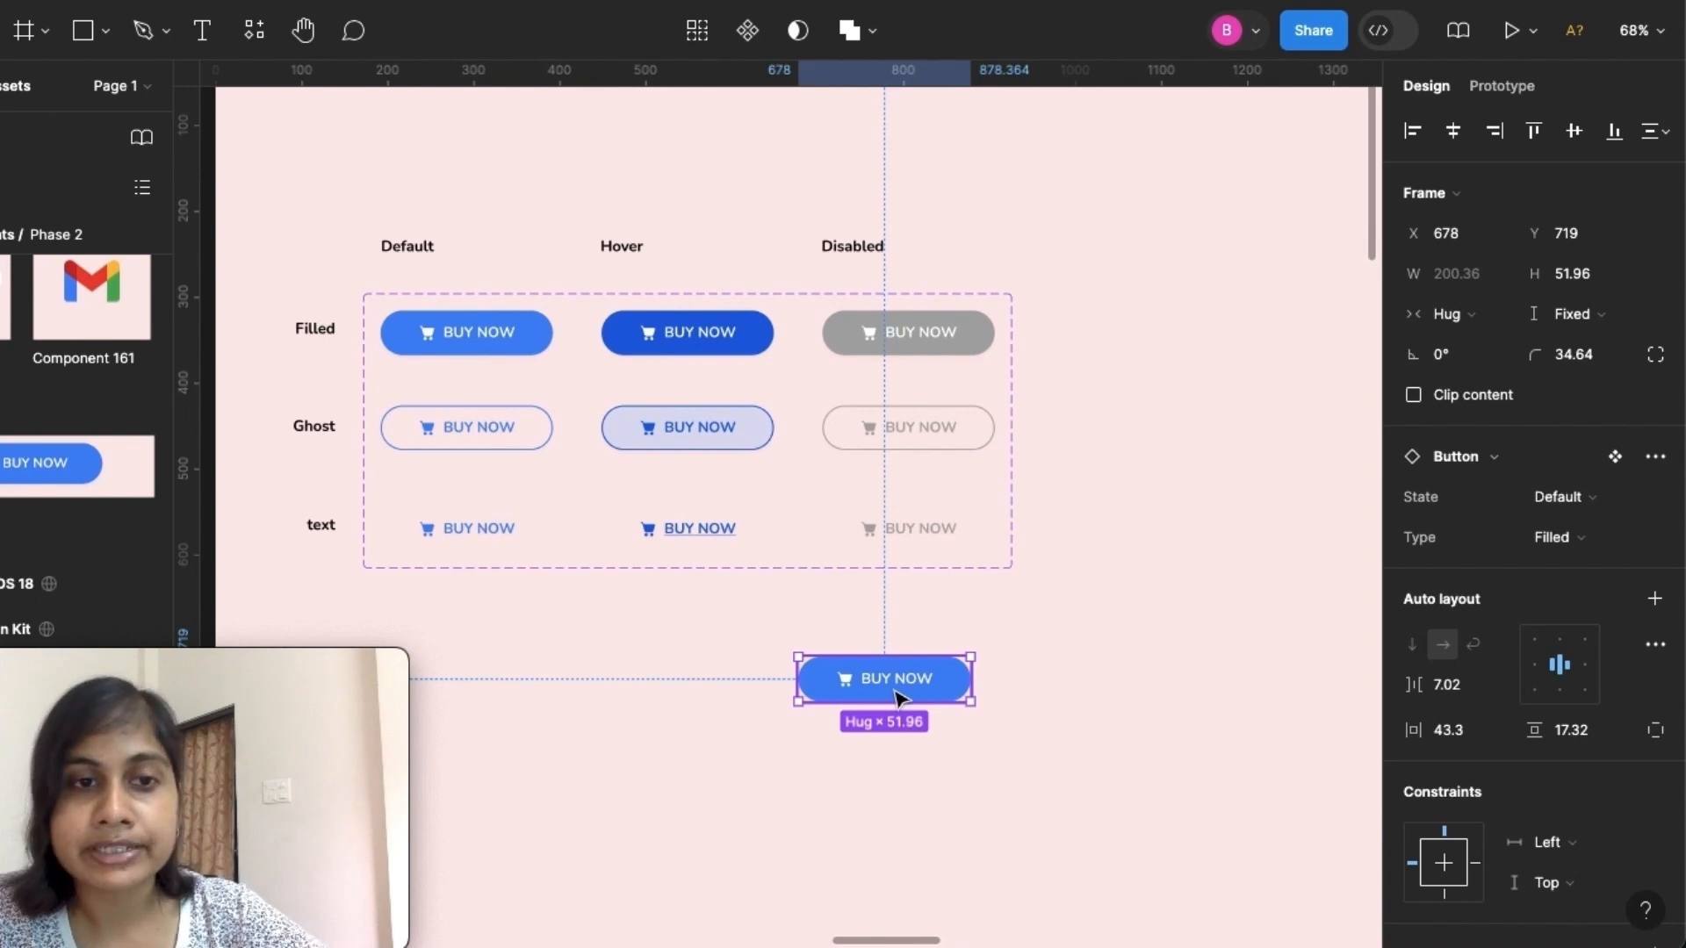
Switch the Button instance's State to Hover, to Disabled and back to Hover
click(1619, 499)
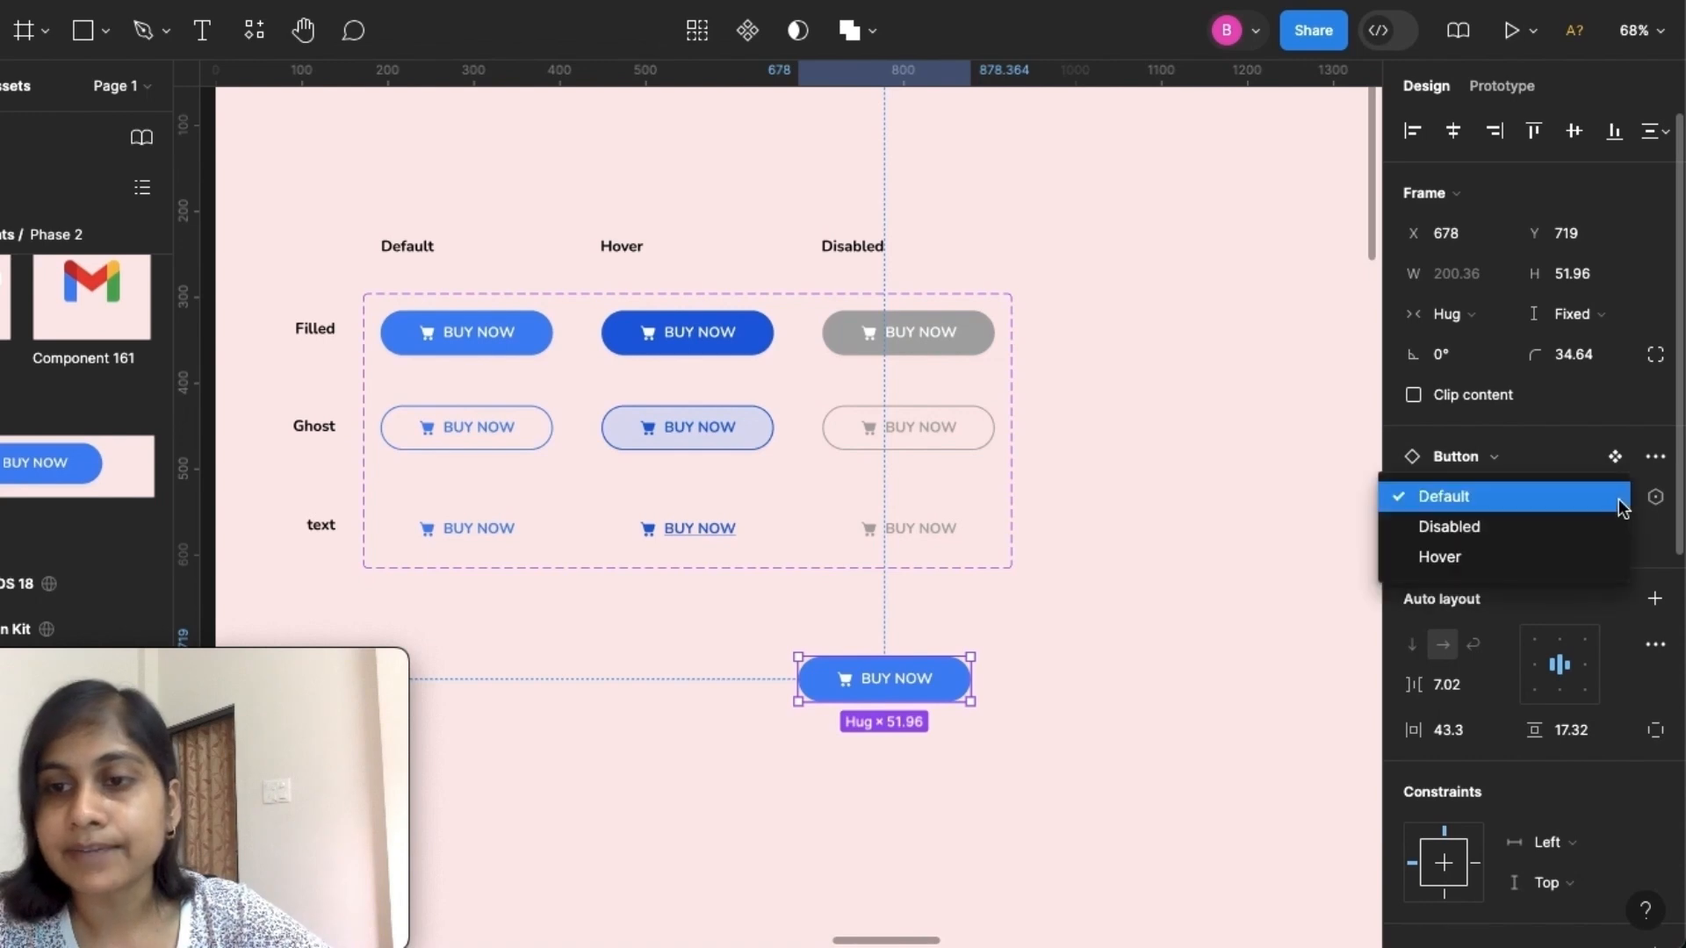
click(1542, 557)
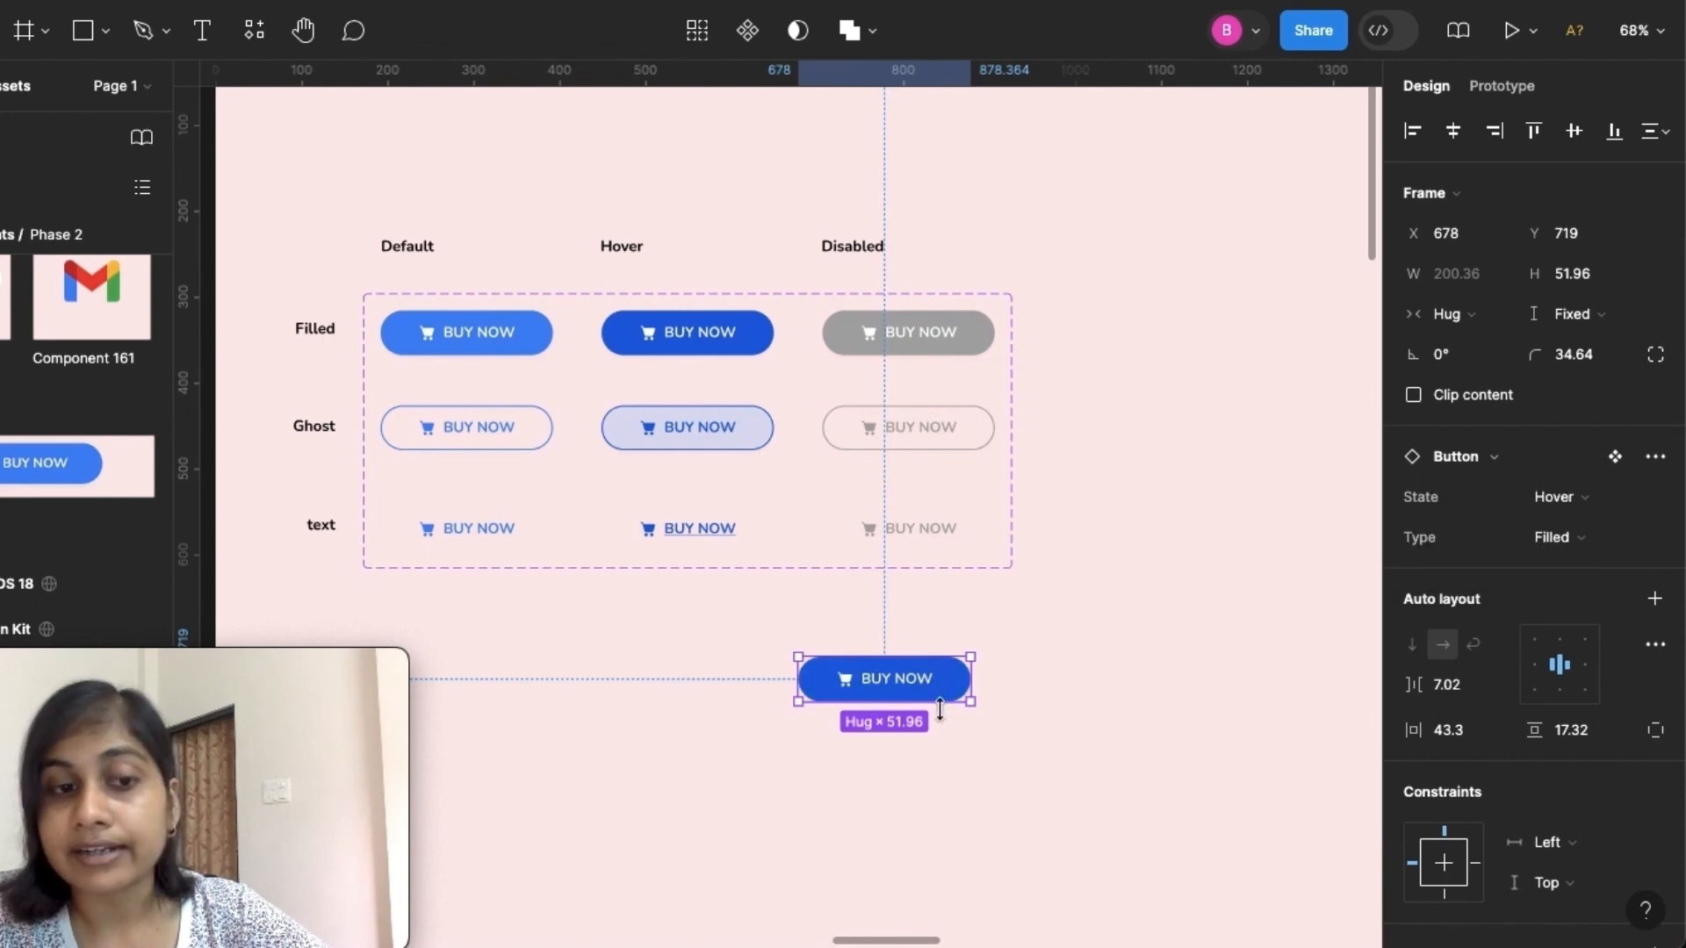
click(1611, 497)
click(1567, 466)
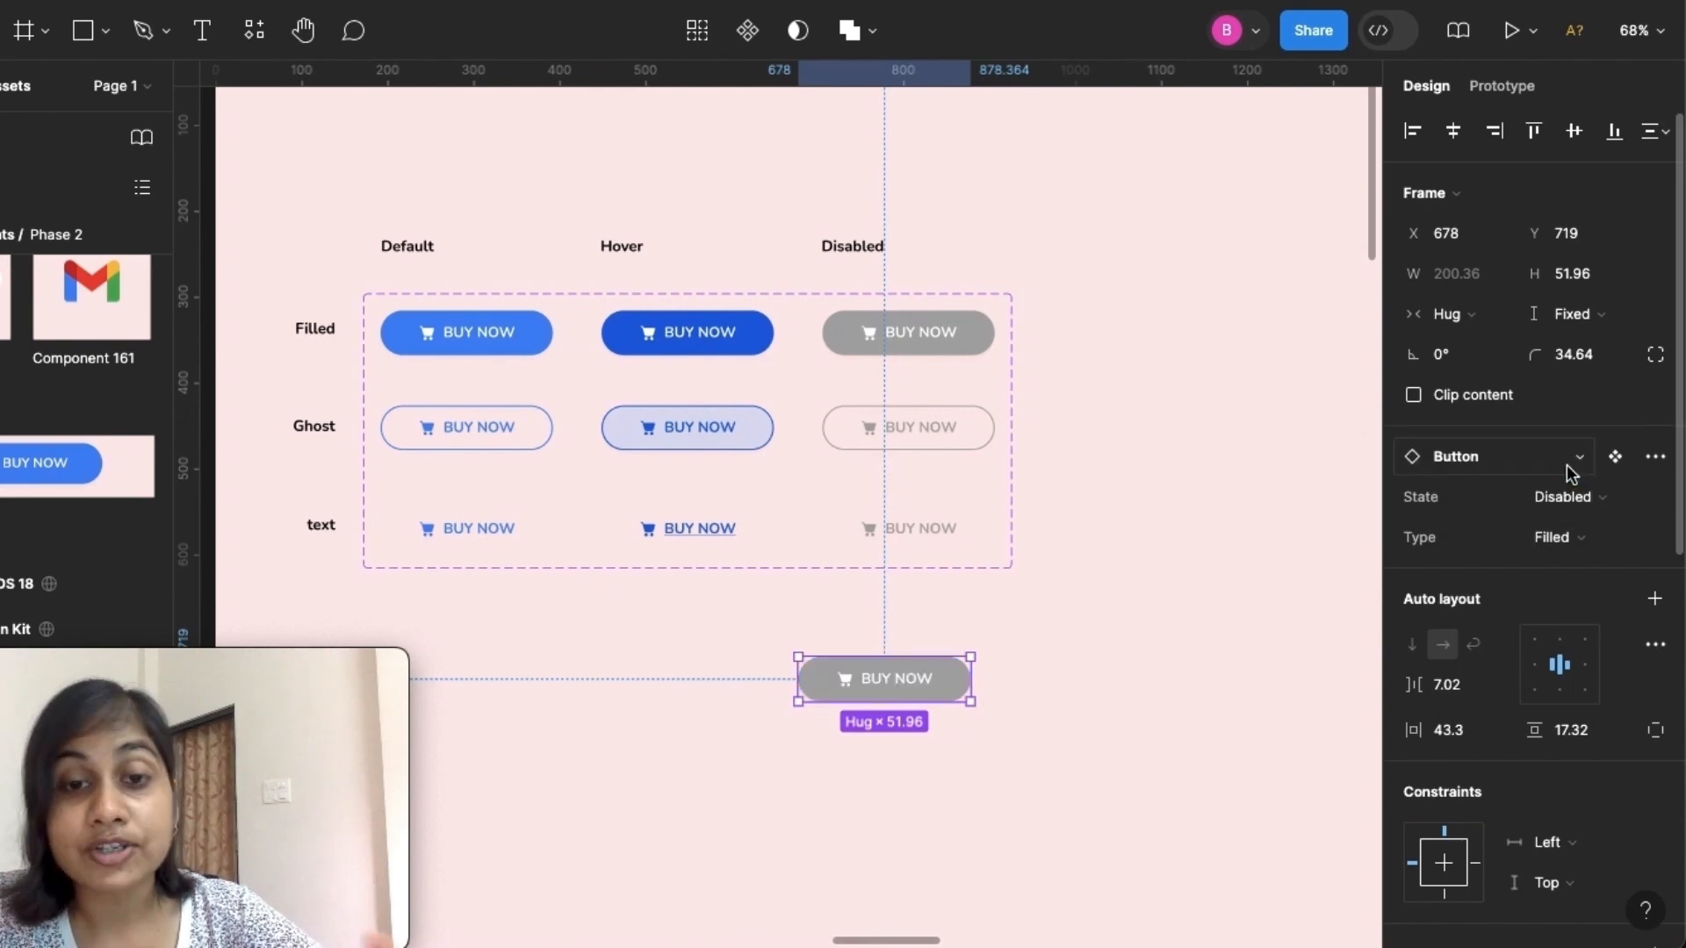
click(1607, 501)
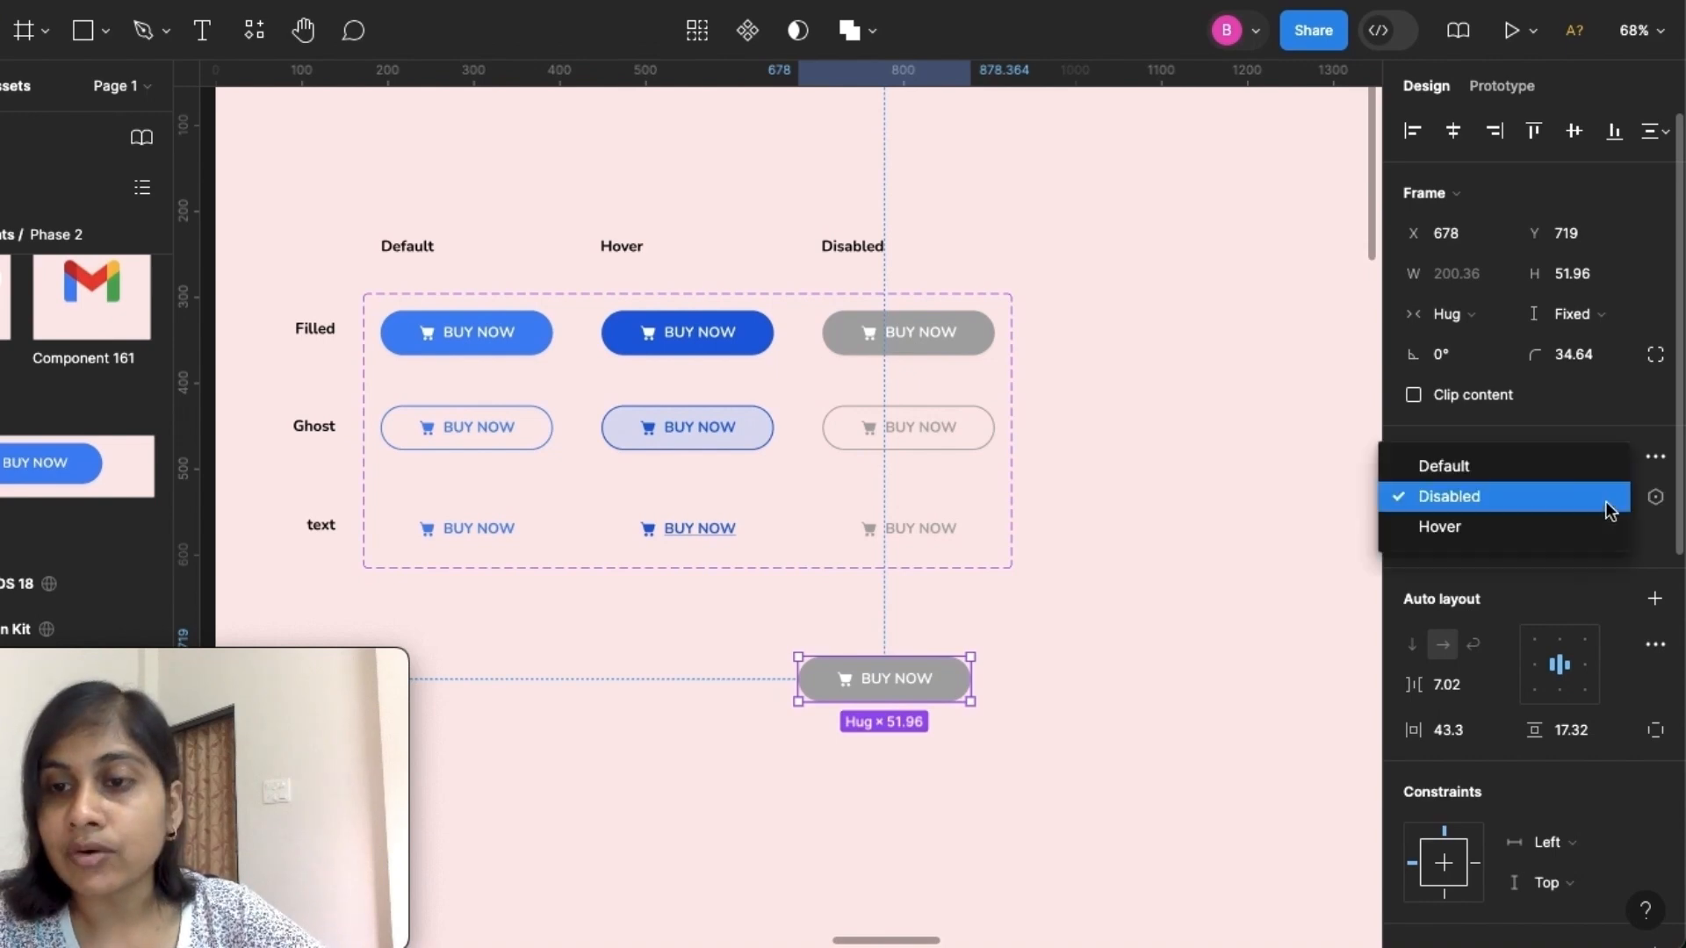
click(1575, 528)
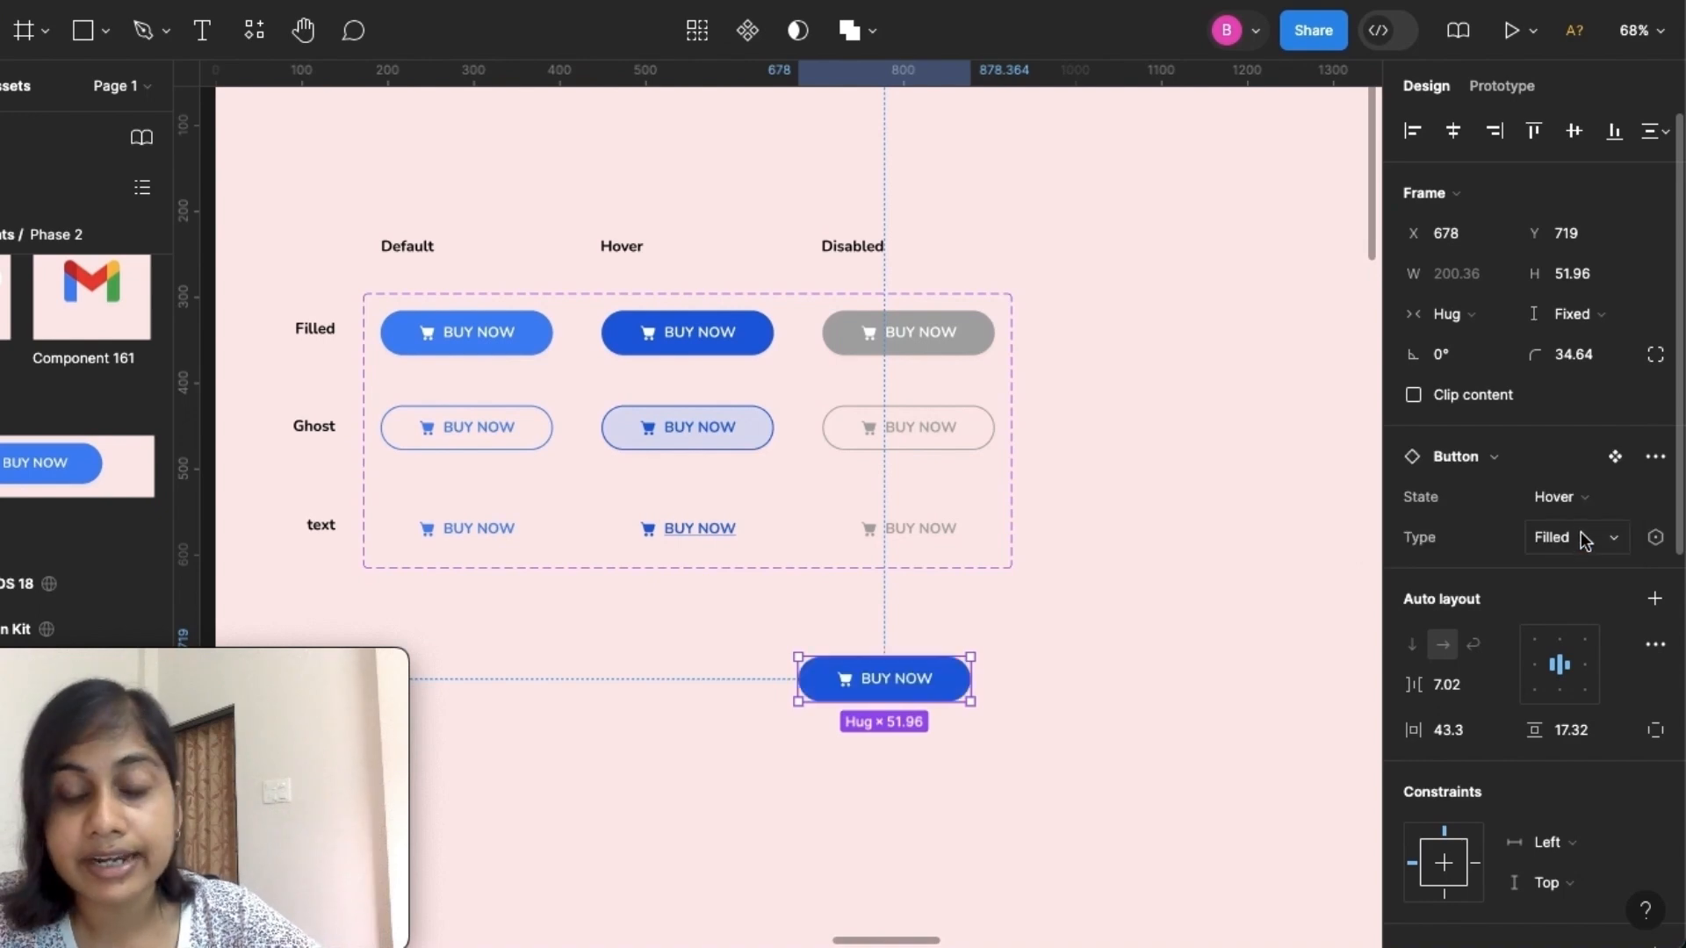
Switch the Button instance's Type to Ghost and then to Text
click(1584, 539)
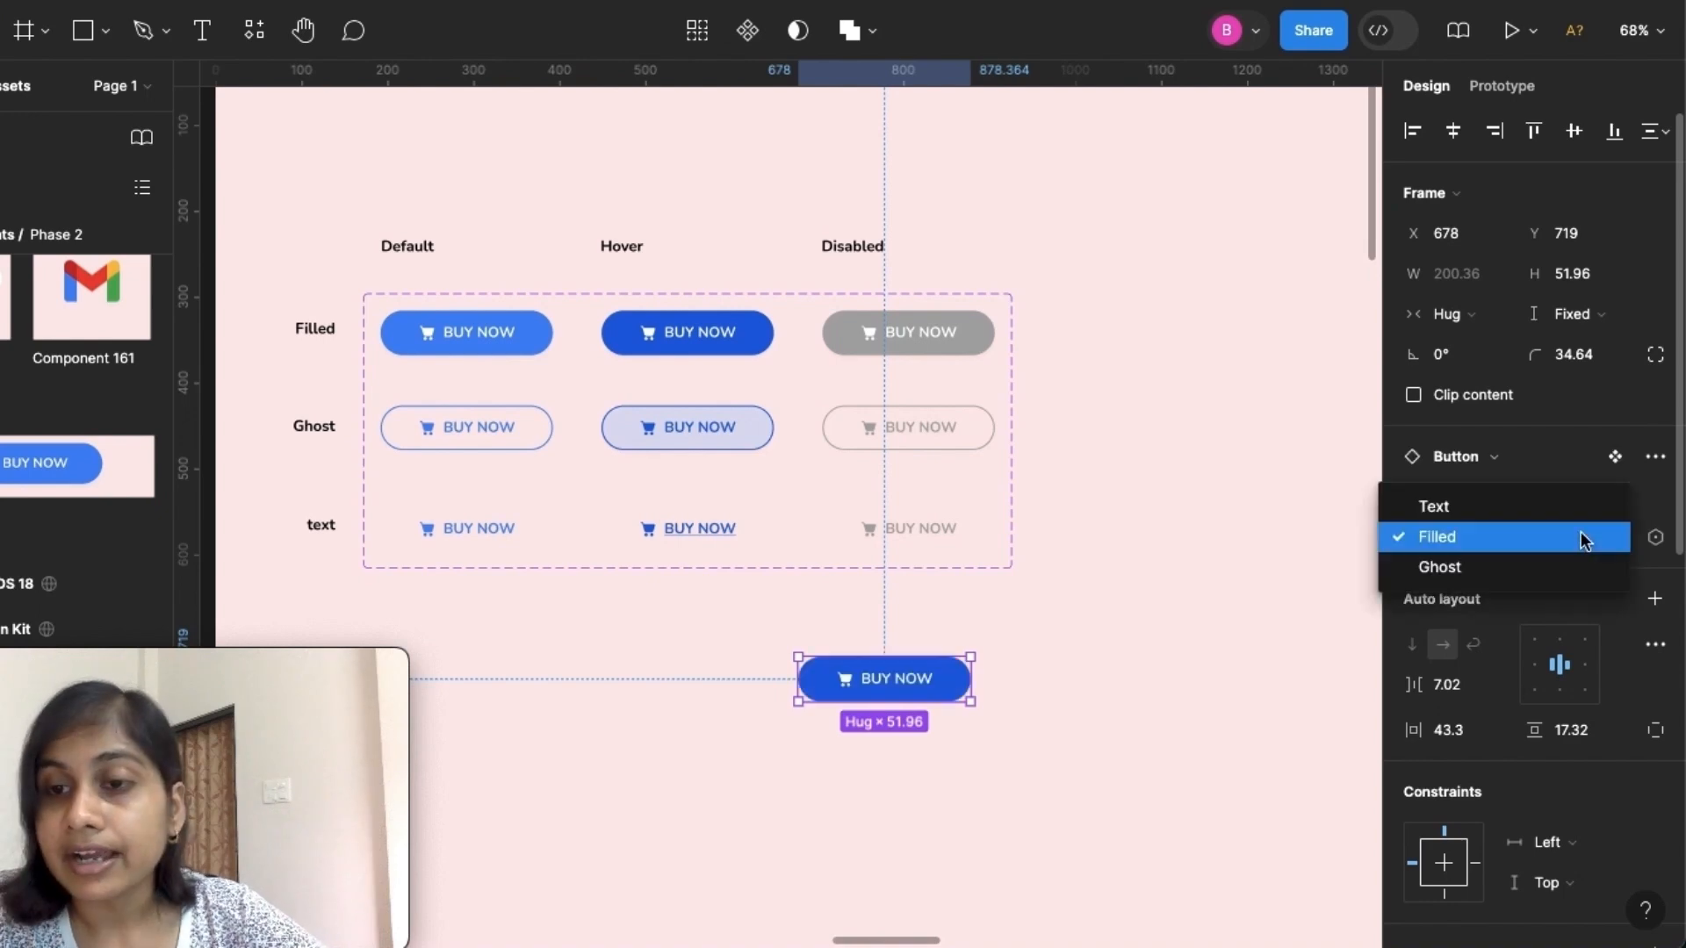
click(1527, 567)
click(1103, 782)
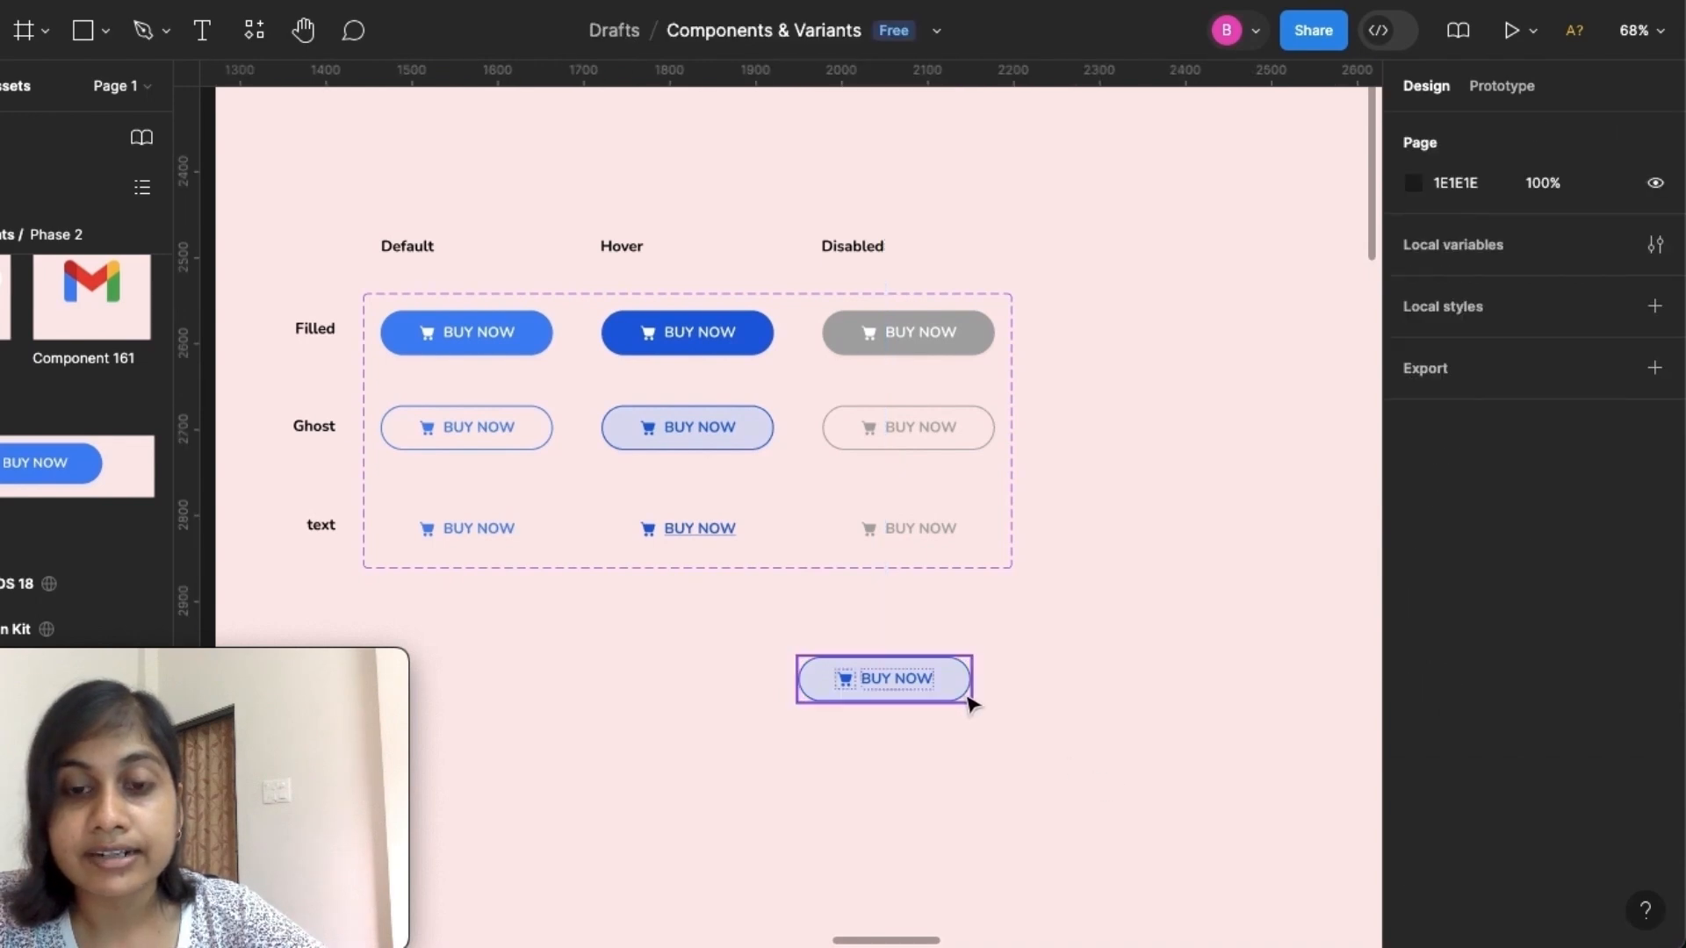
click(957, 699)
click(1585, 539)
click(1513, 479)
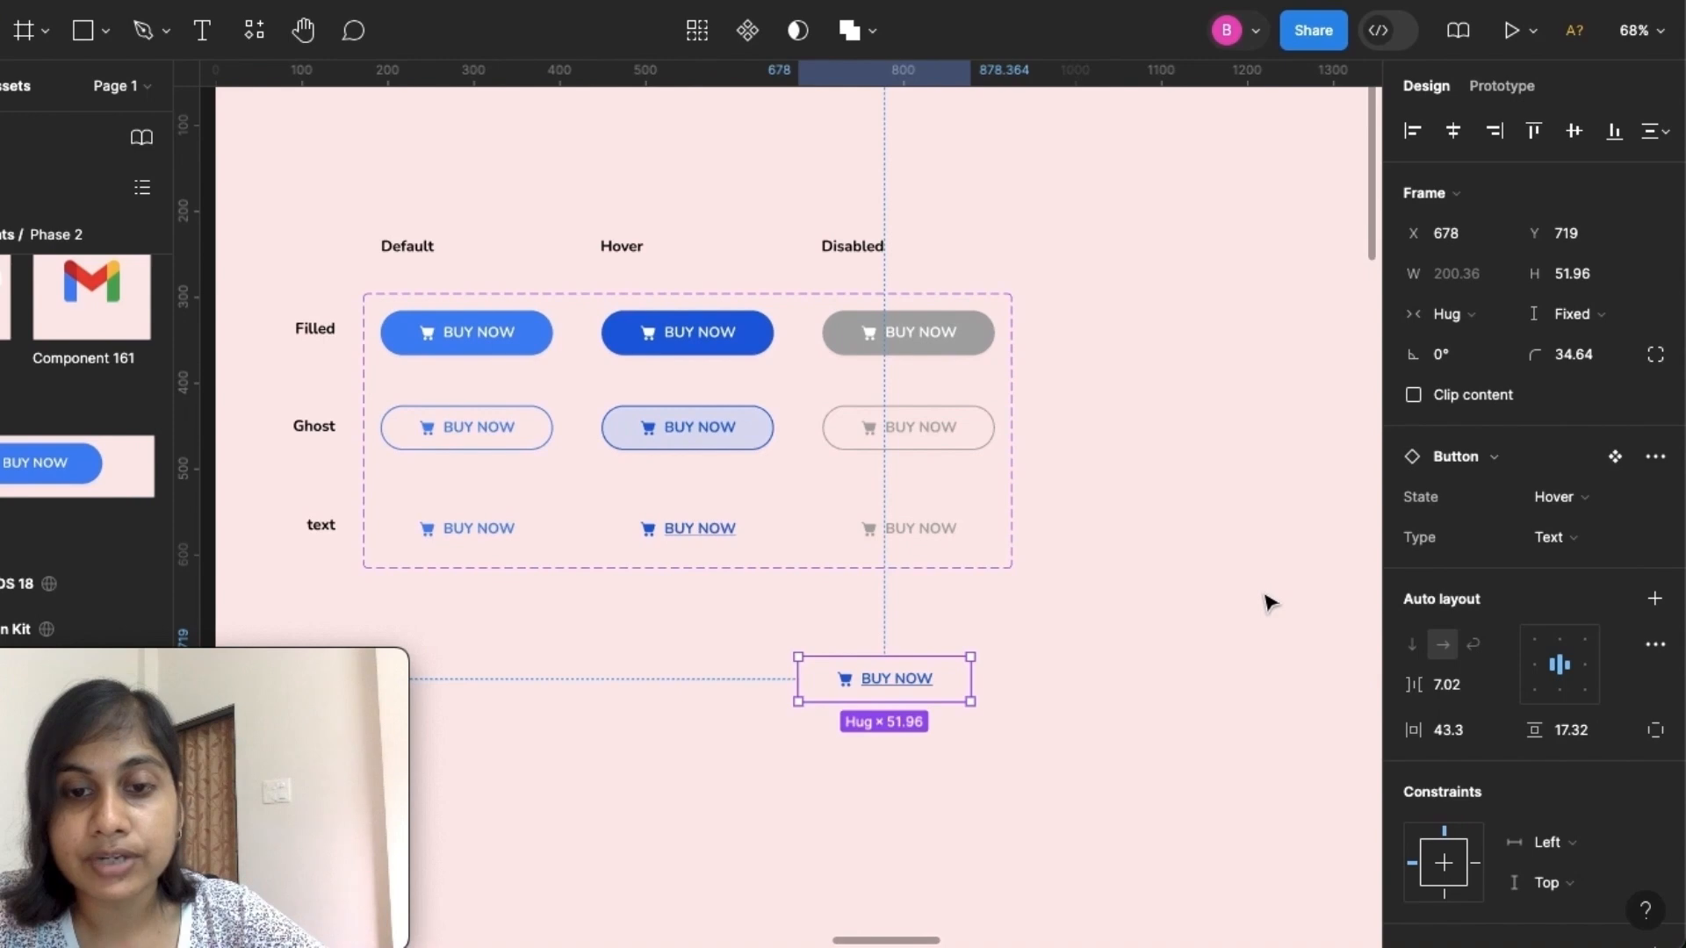
Delete the Button instance below the component set
click(1270, 602)
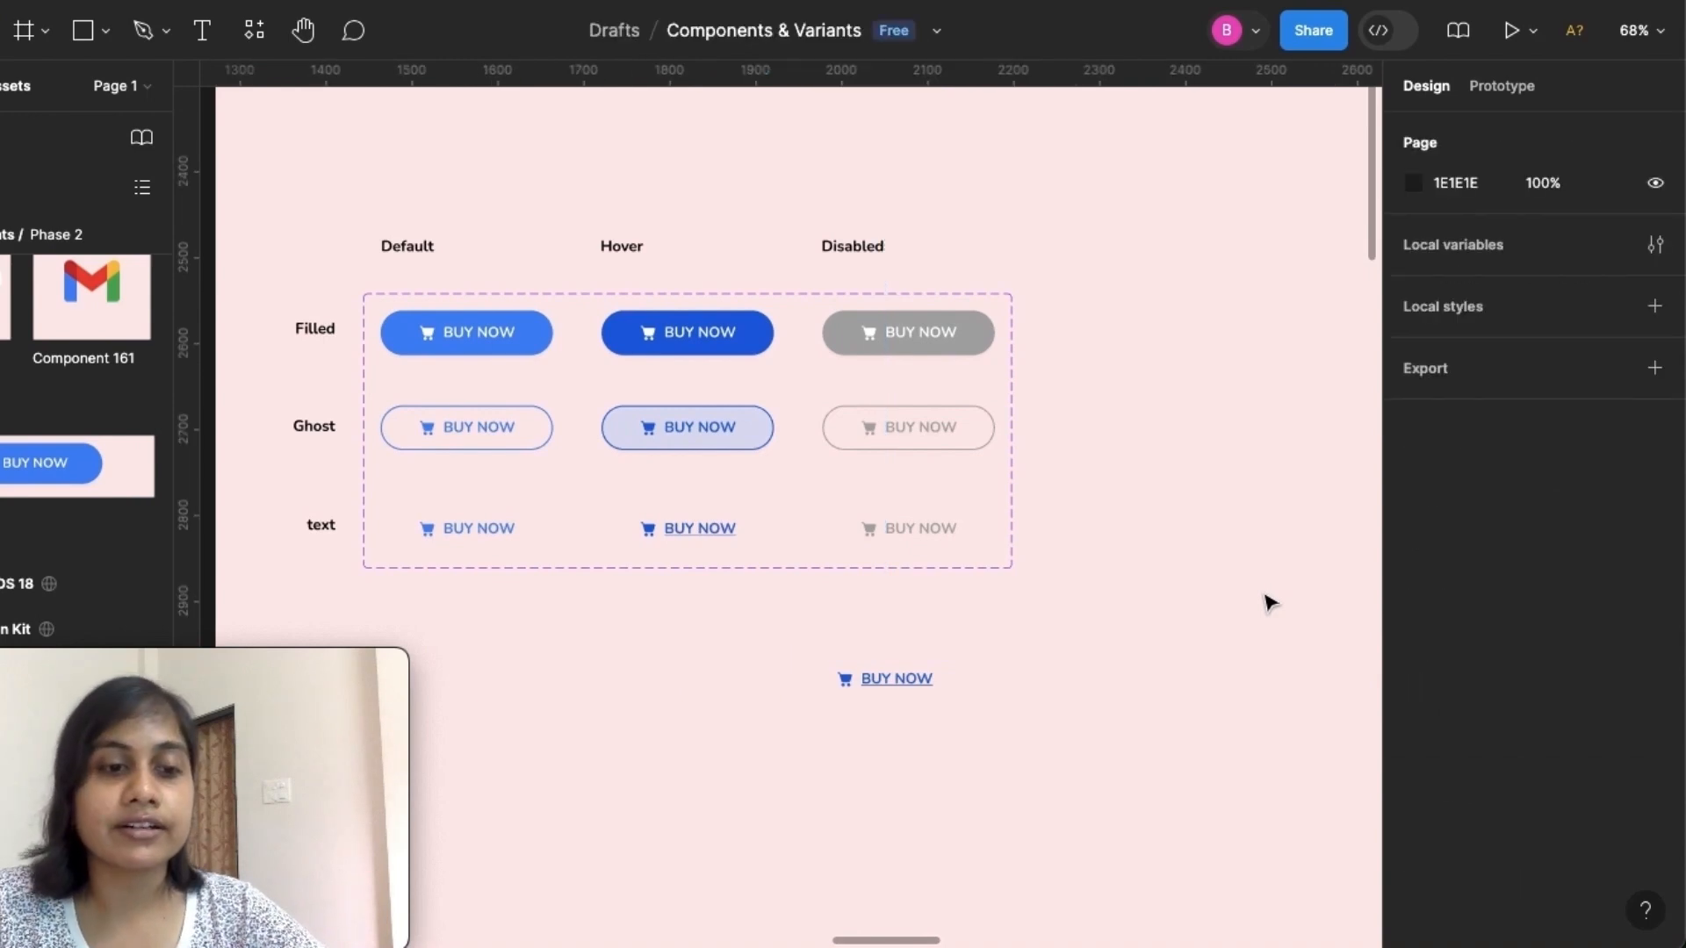
click(909, 685)
key(Delete)
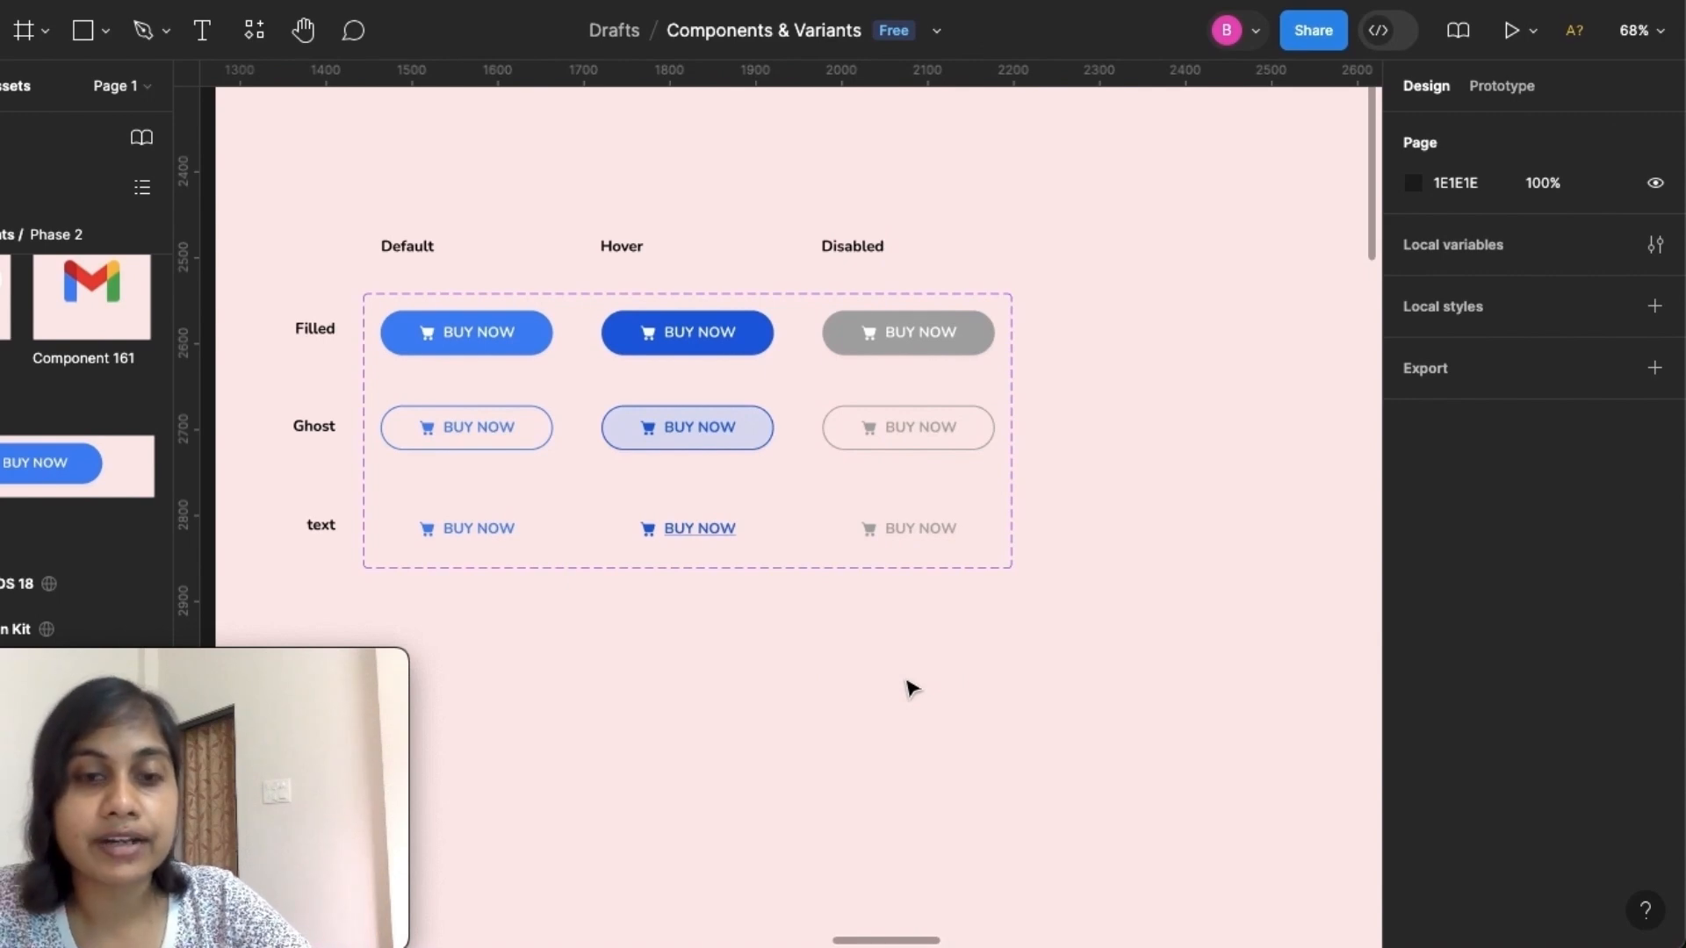
Widen the BUY NOW component set to the right, to a width of about 1731
click(1013, 495)
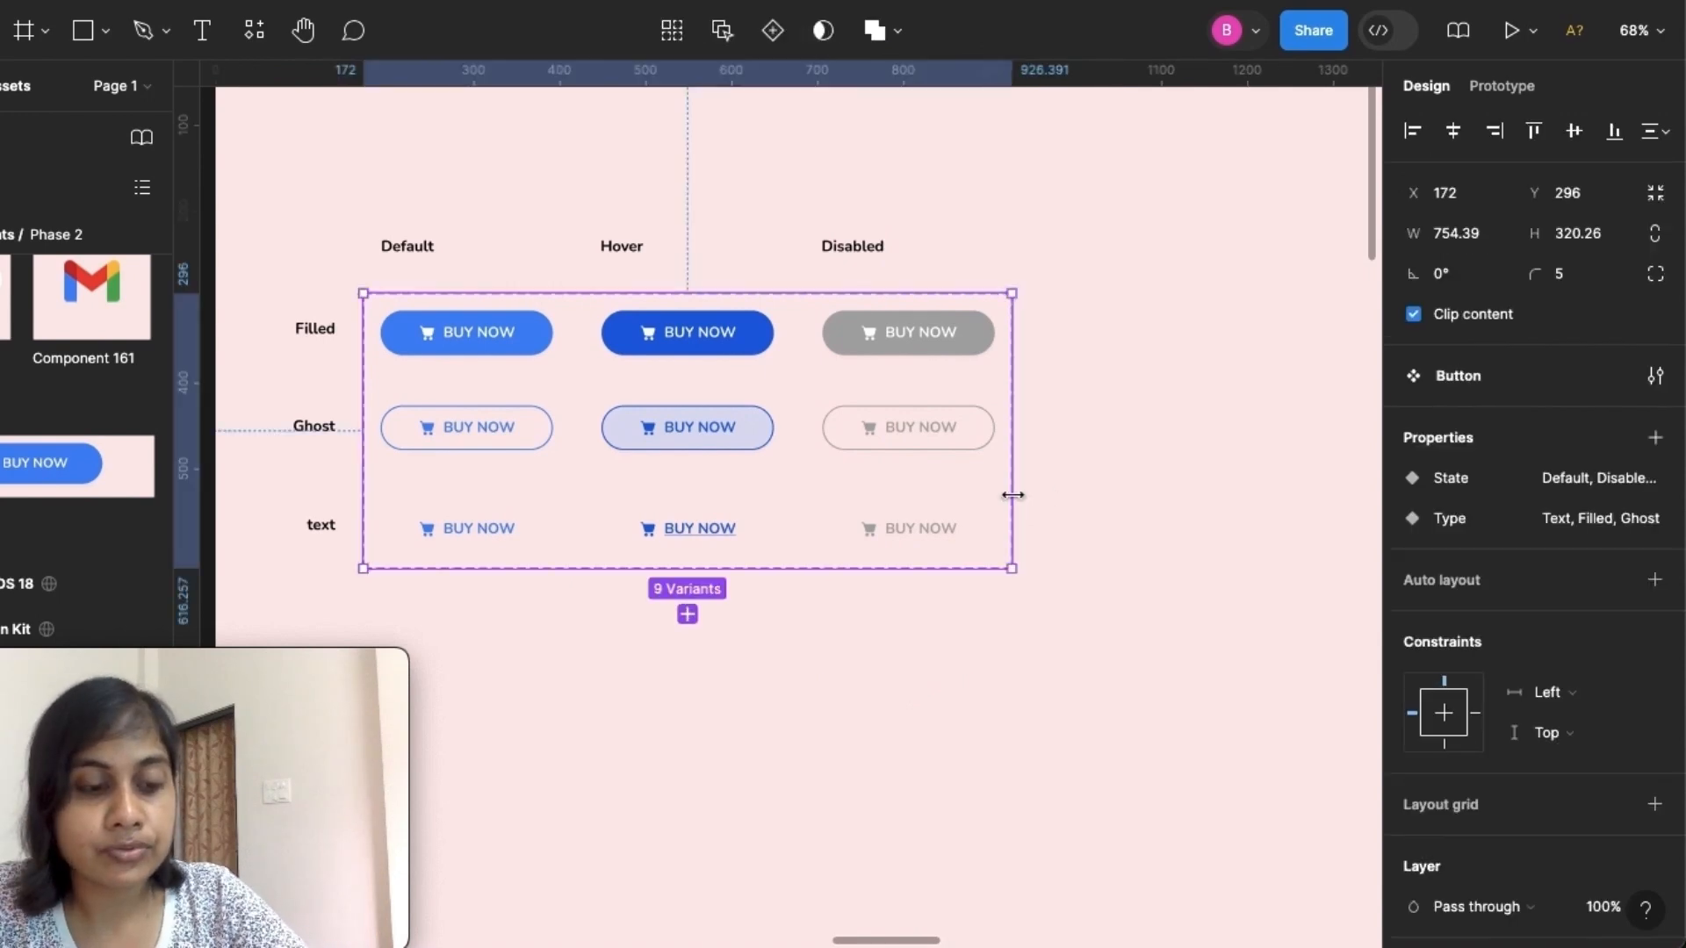
scroll(1022, 448, up, 1)
scroll(1021, 448, left, 1)
drag(1030, 406, 1354, 436)
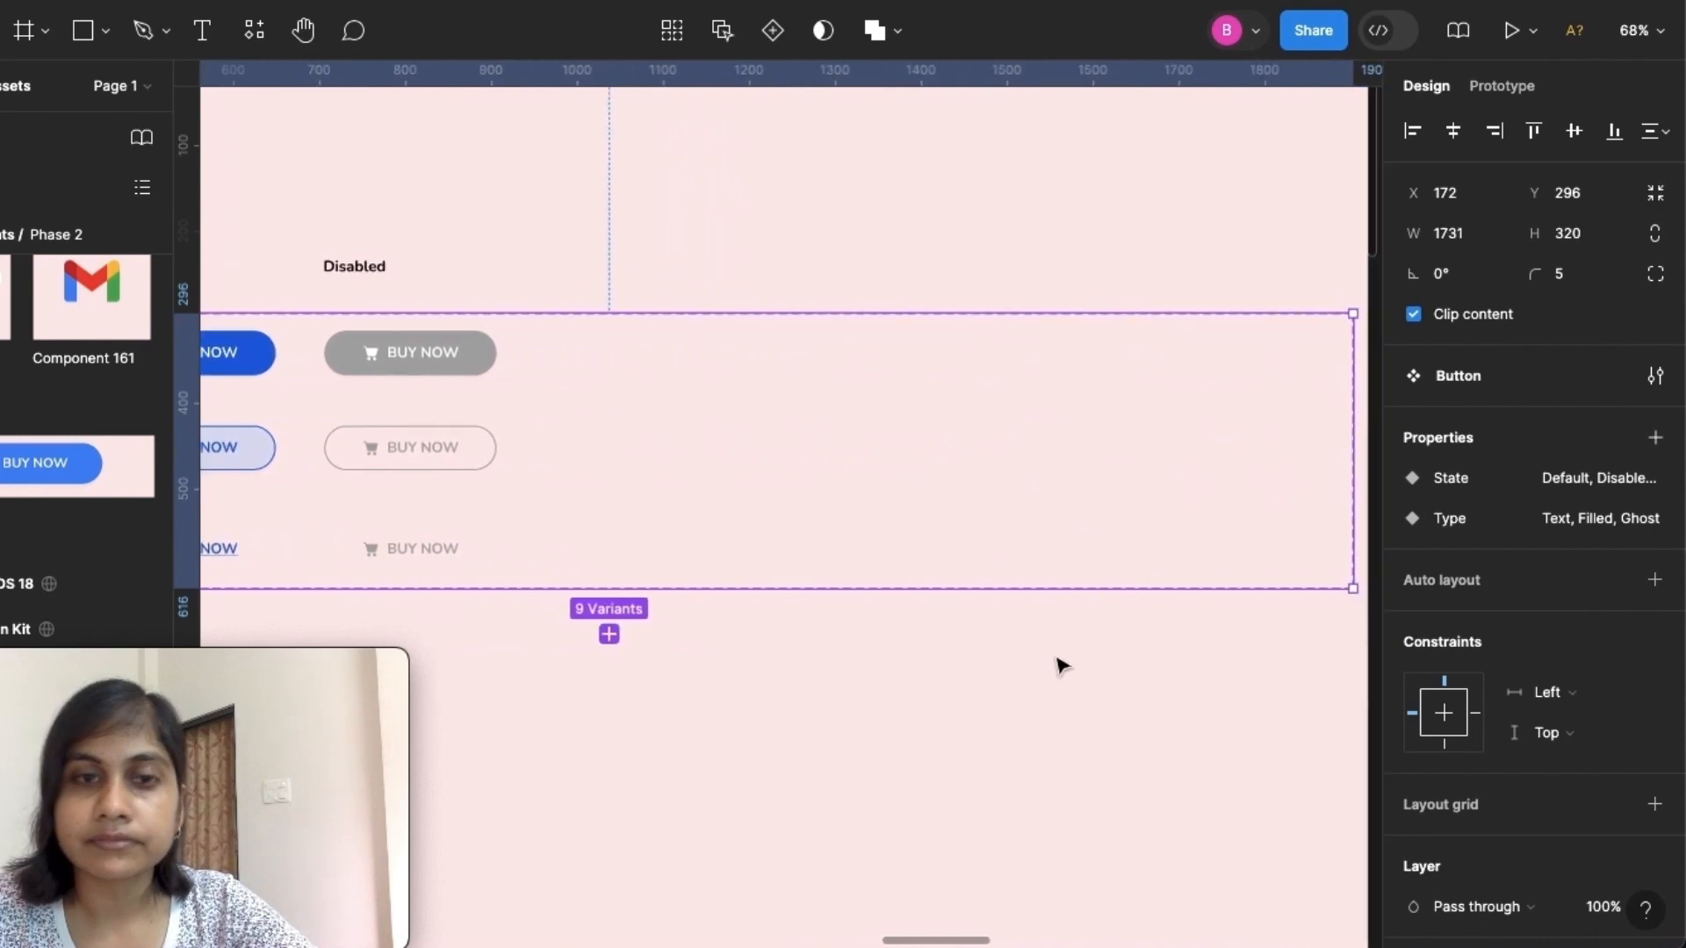
scroll(1056, 661, left, 10)
scroll(1056, 672, down, 5)
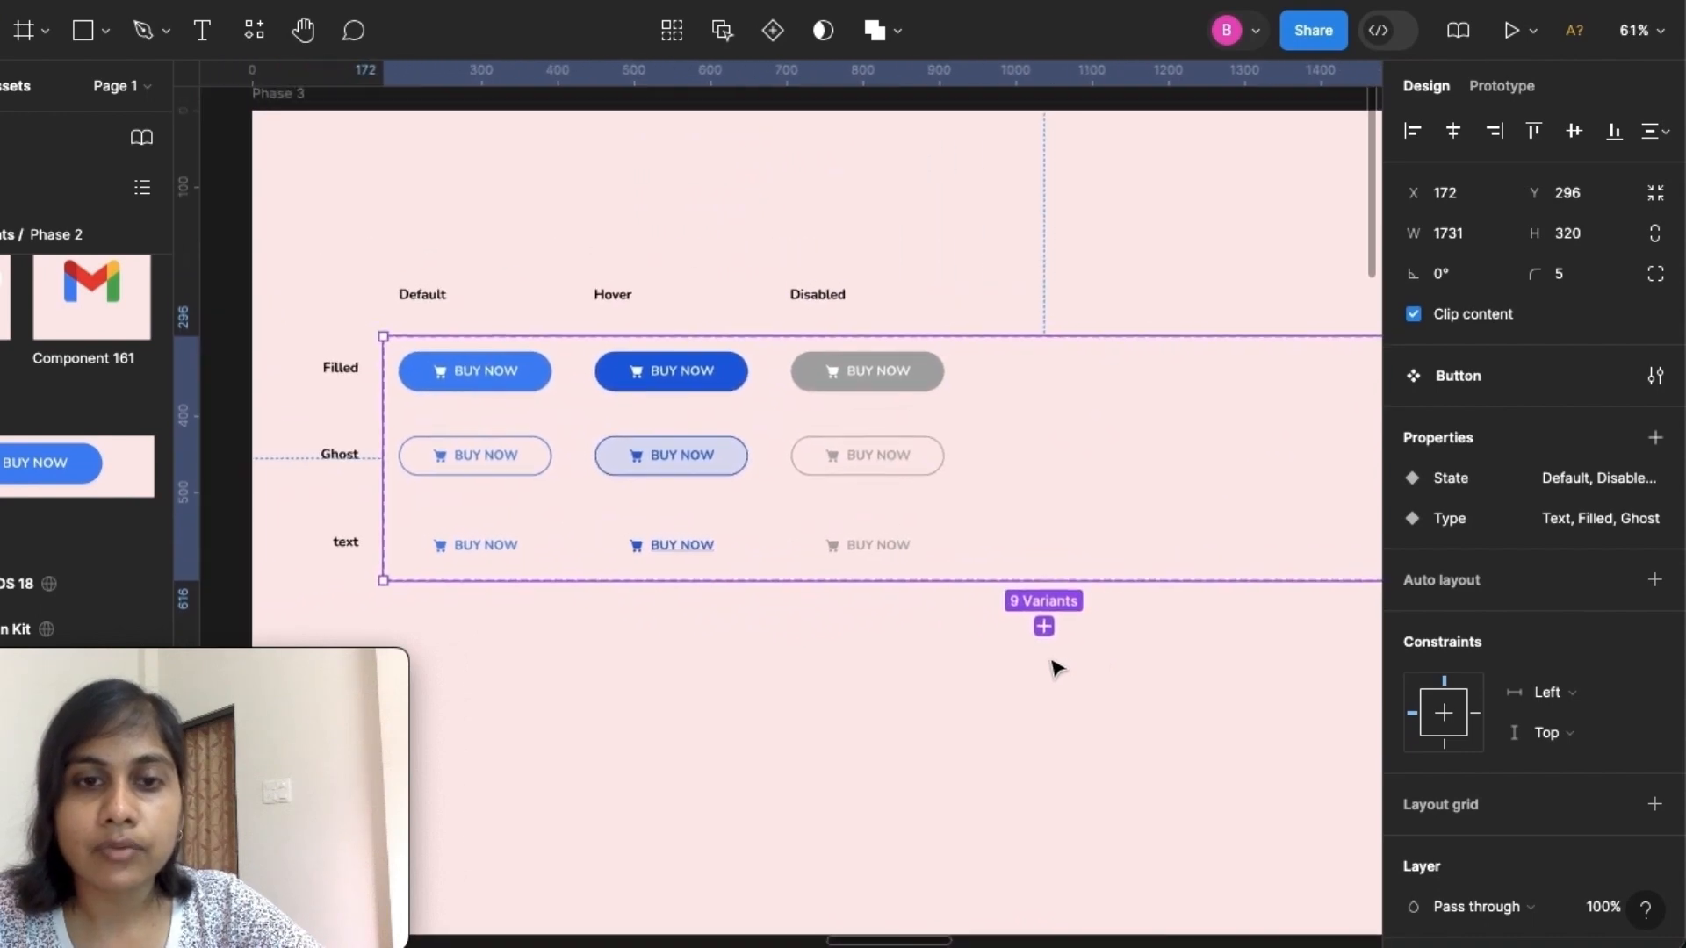
scroll(437, 478, right, 1)
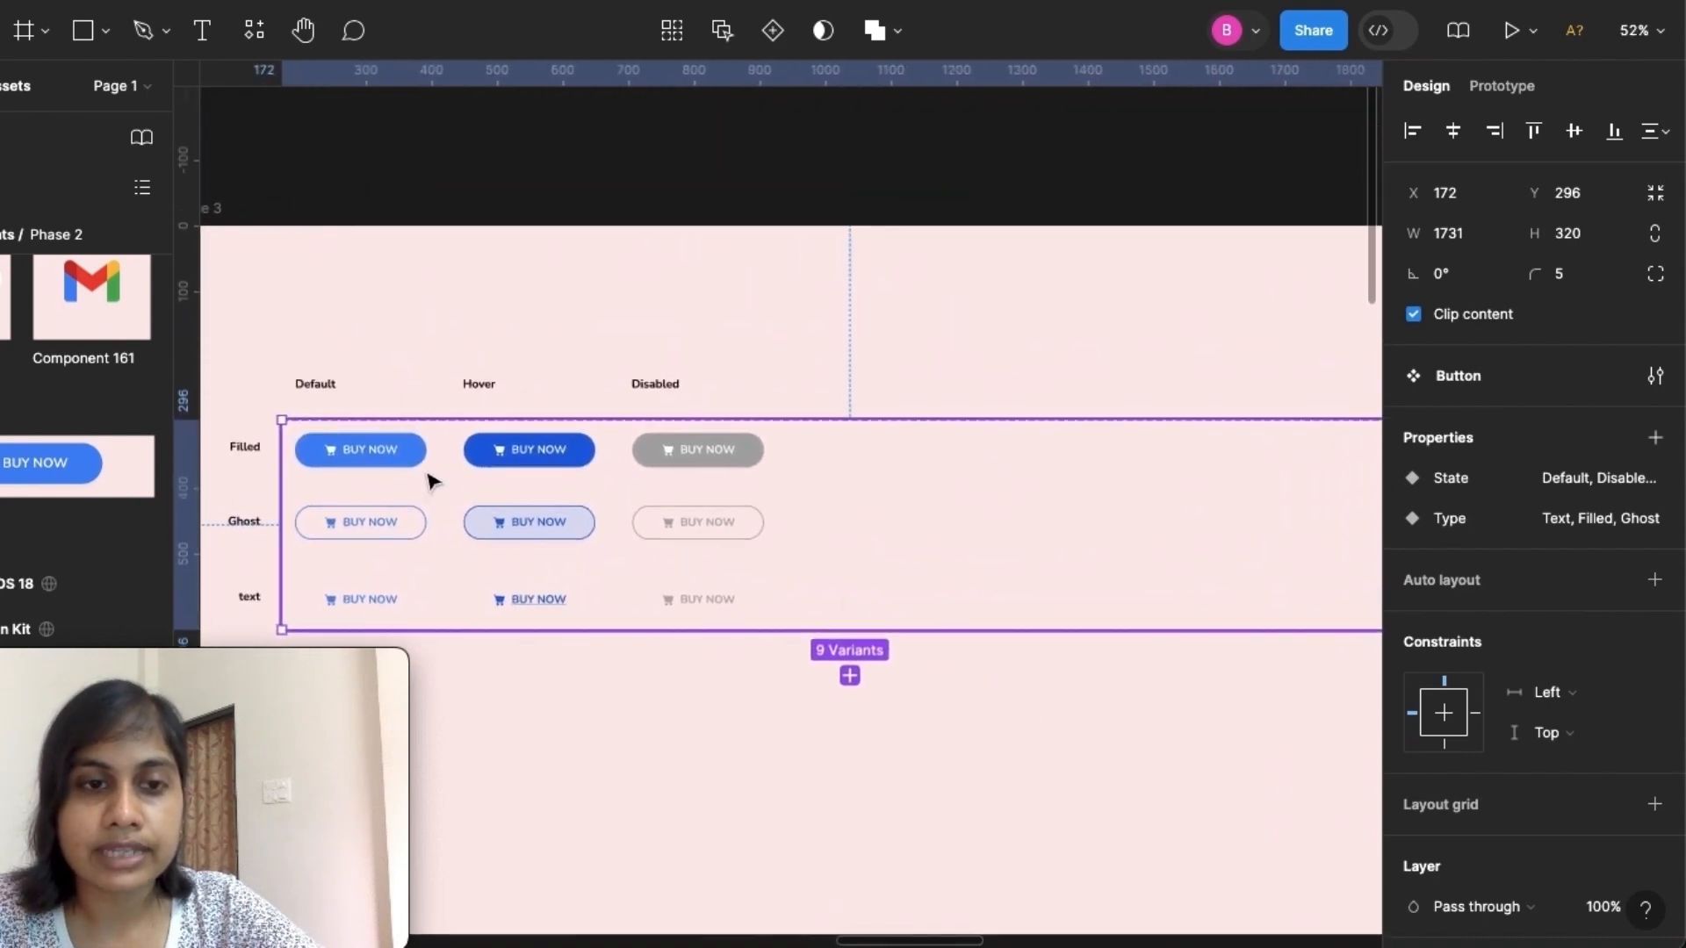
Duplicate all nine BUY NOW variants and place the copies beside the originals inside the component set, aligned with the existing rows
click(385, 451)
shift+click(547, 452)
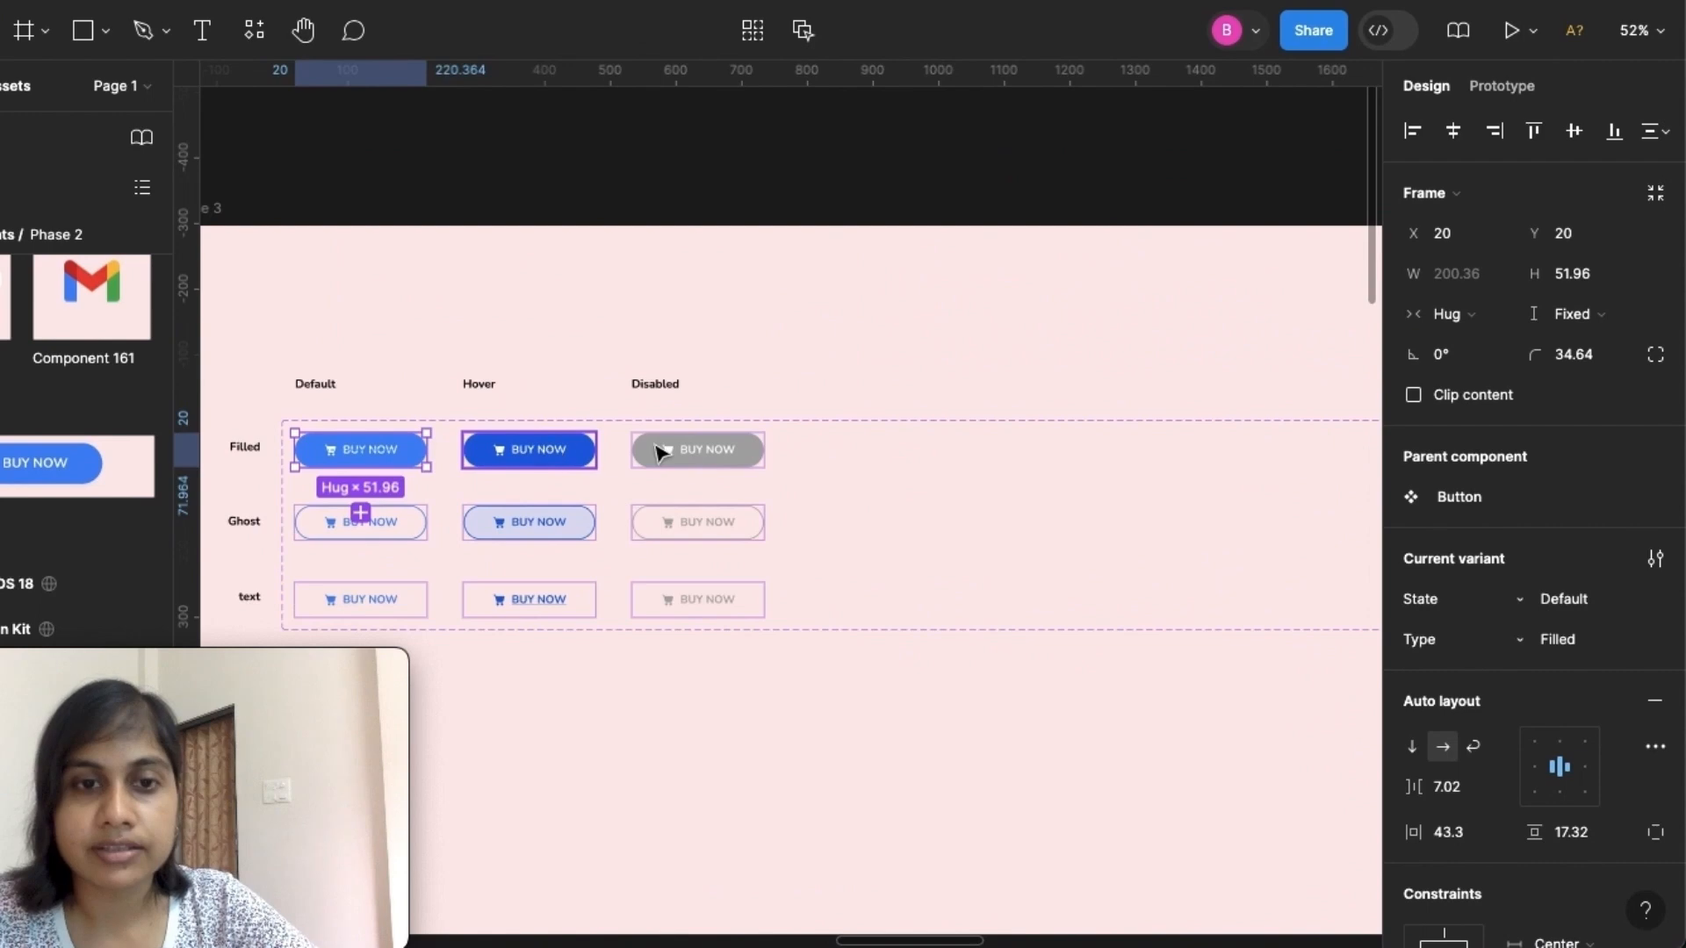
shift+click(713, 451)
shift+click(378, 525)
shift+click(508, 527)
shift+click(696, 527)
shift+click(403, 597)
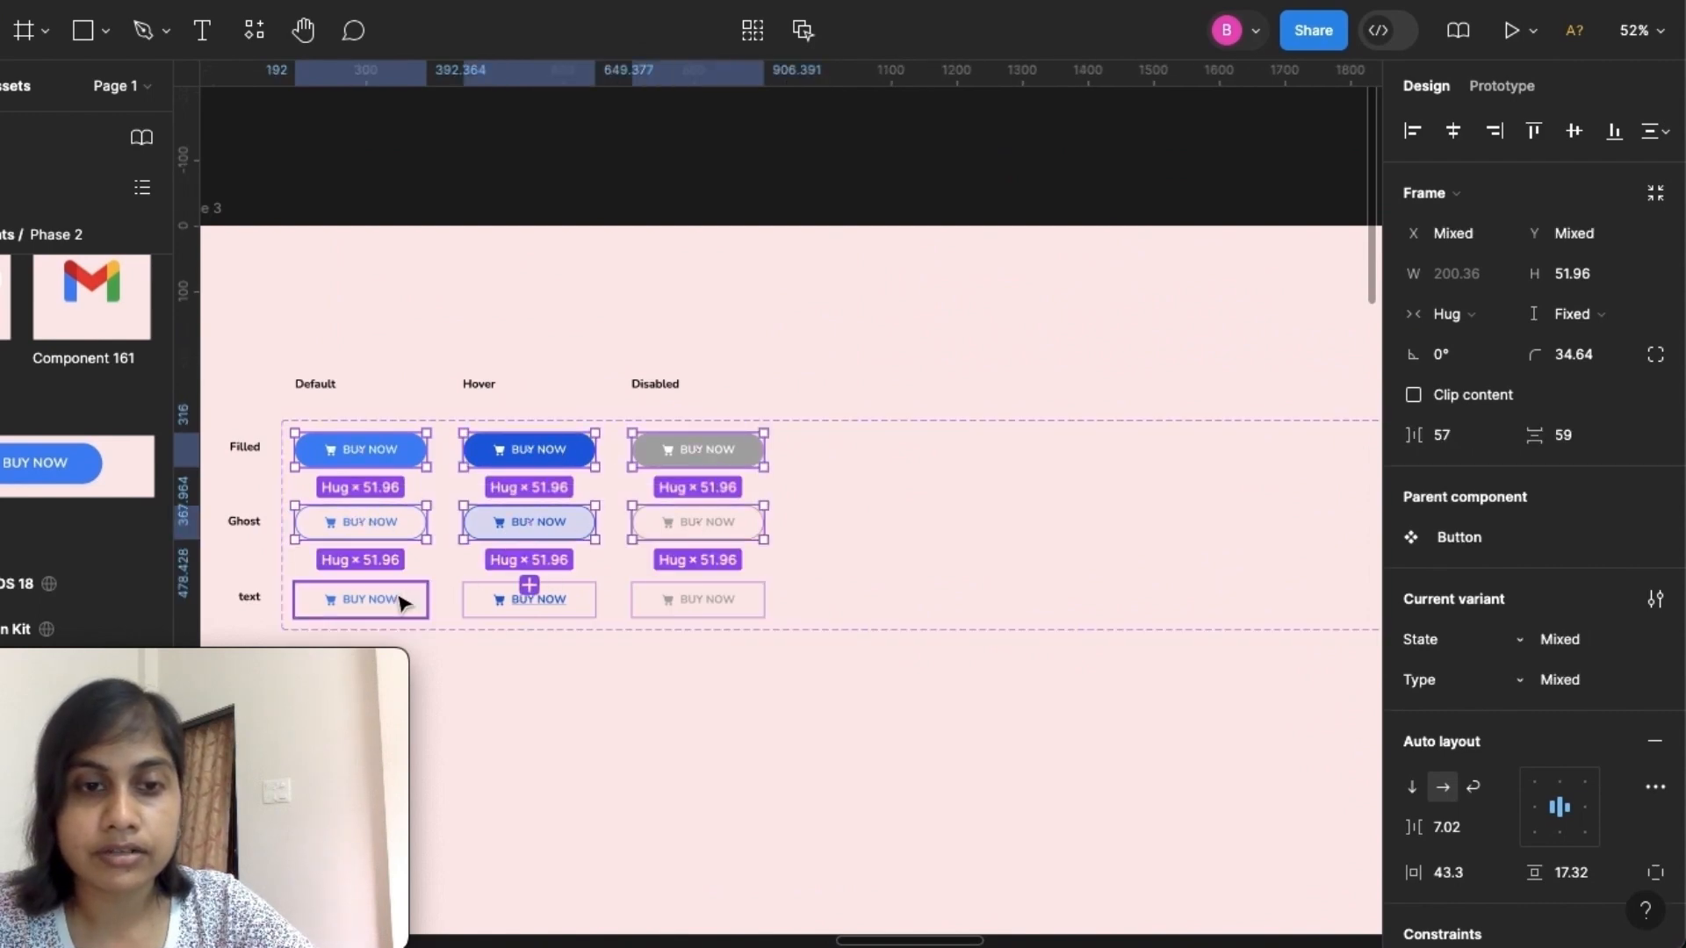
shift+click(527, 608)
shift+click(691, 606)
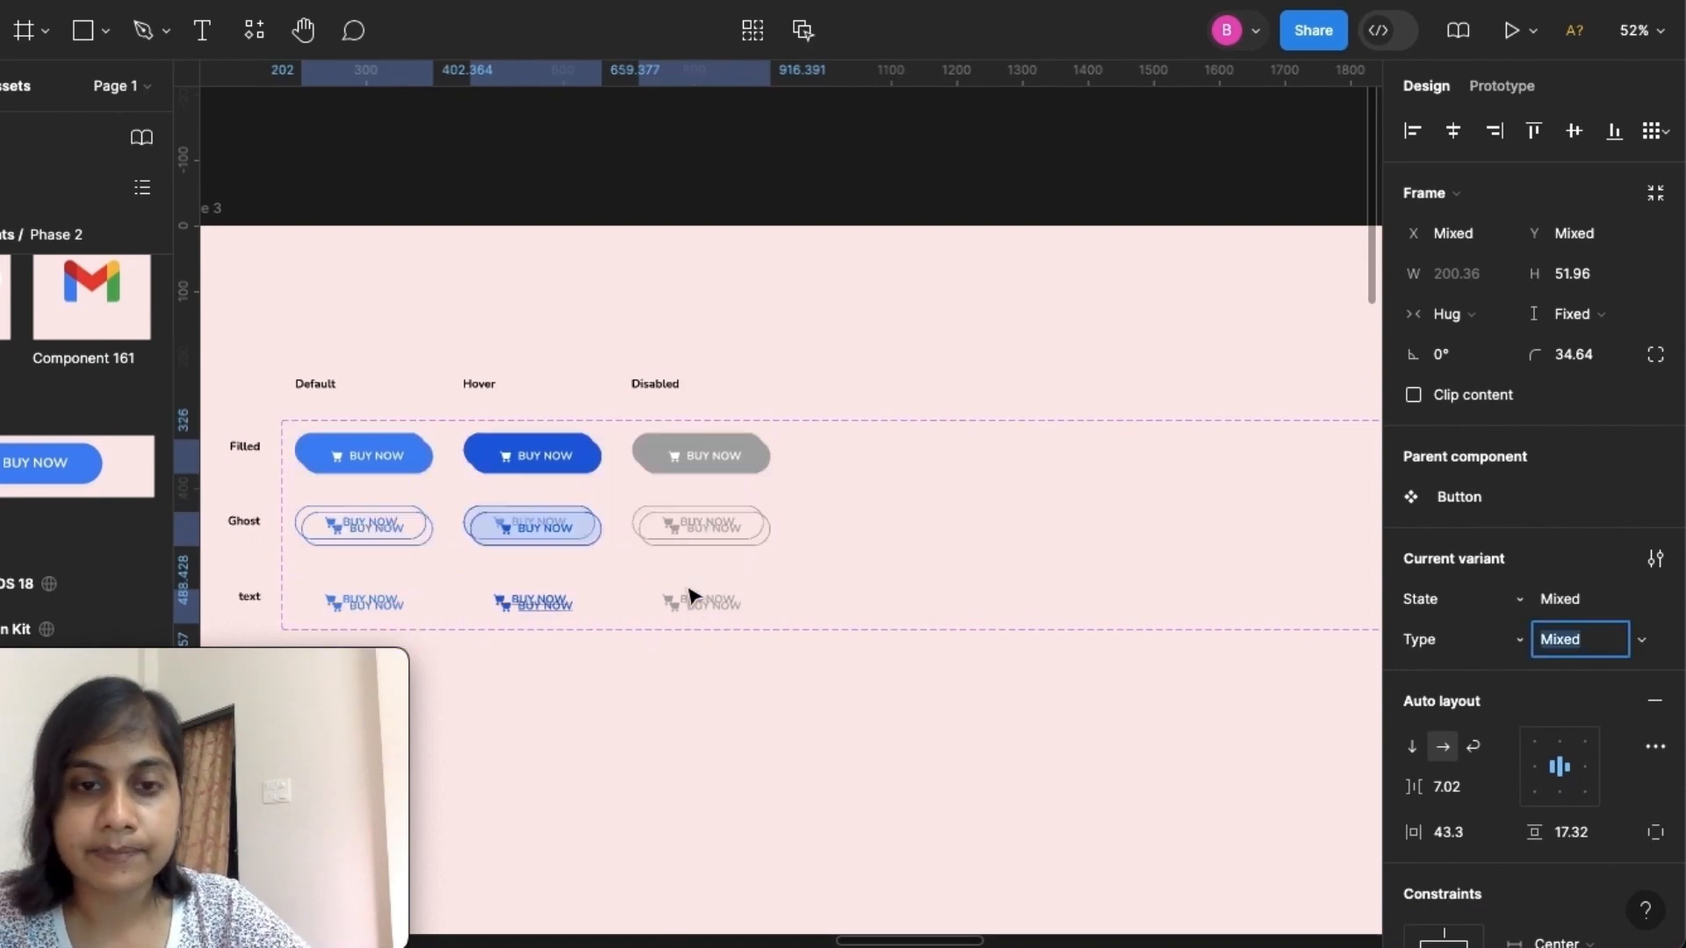
drag(712, 459, 1212, 463)
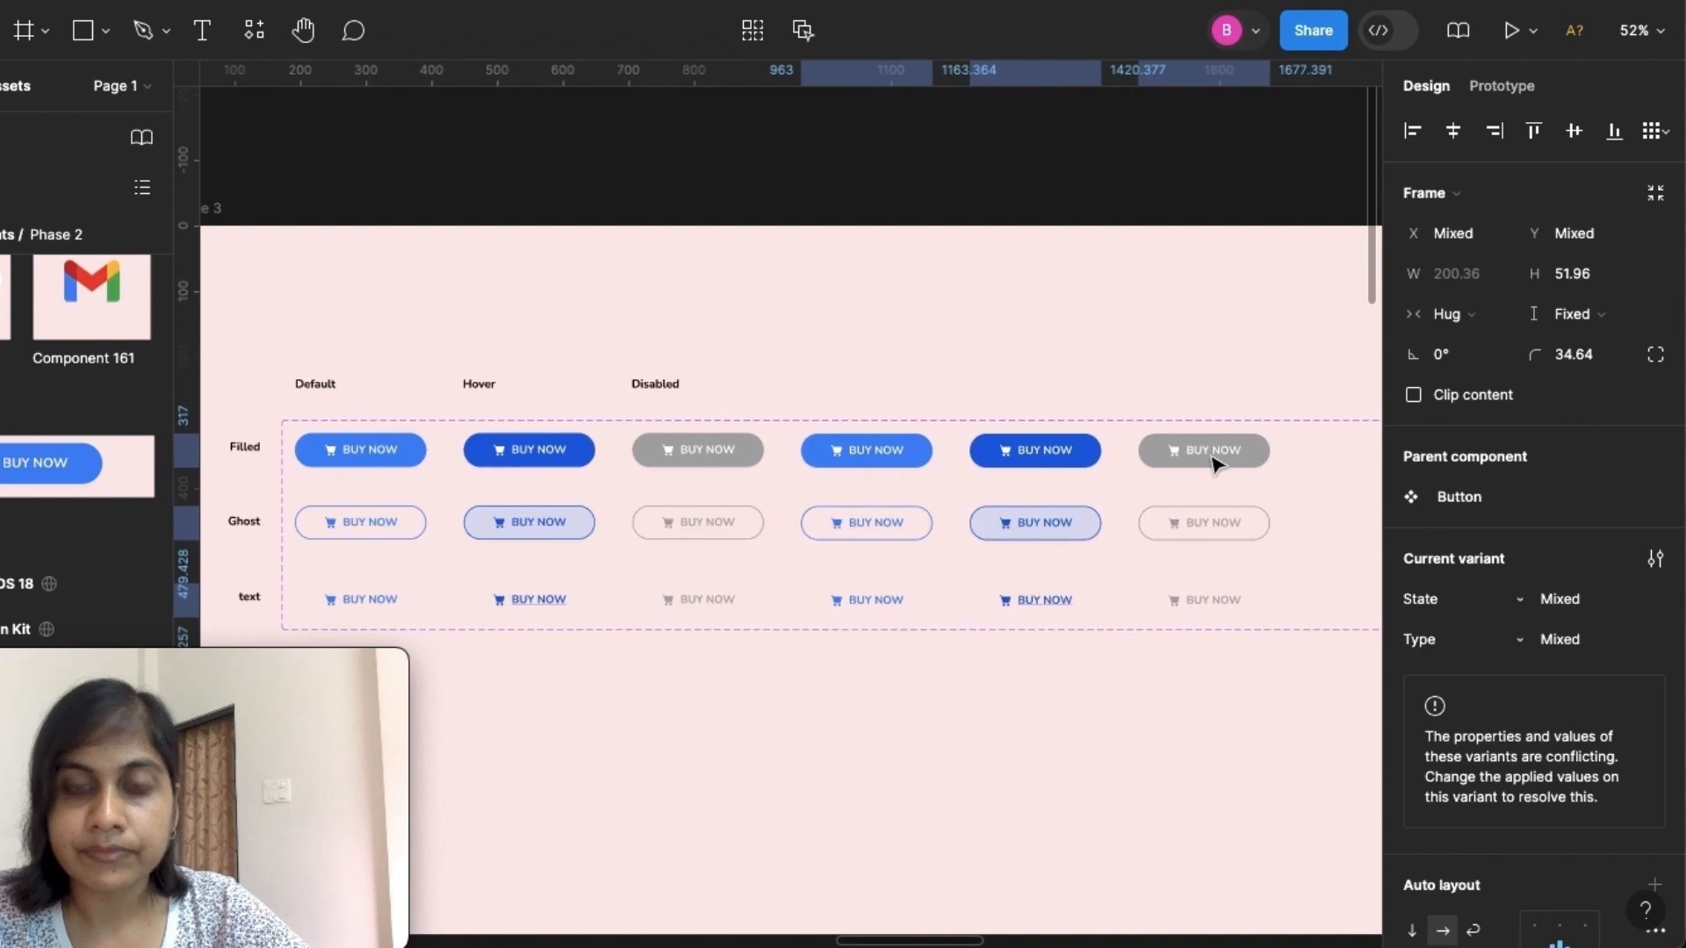
click(951, 761)
Delete the cart icons from the three duplicated Filled buttons
scroll(951, 761, right, 2)
scroll(951, 761, up, 1)
scroll(951, 760, up, 3)
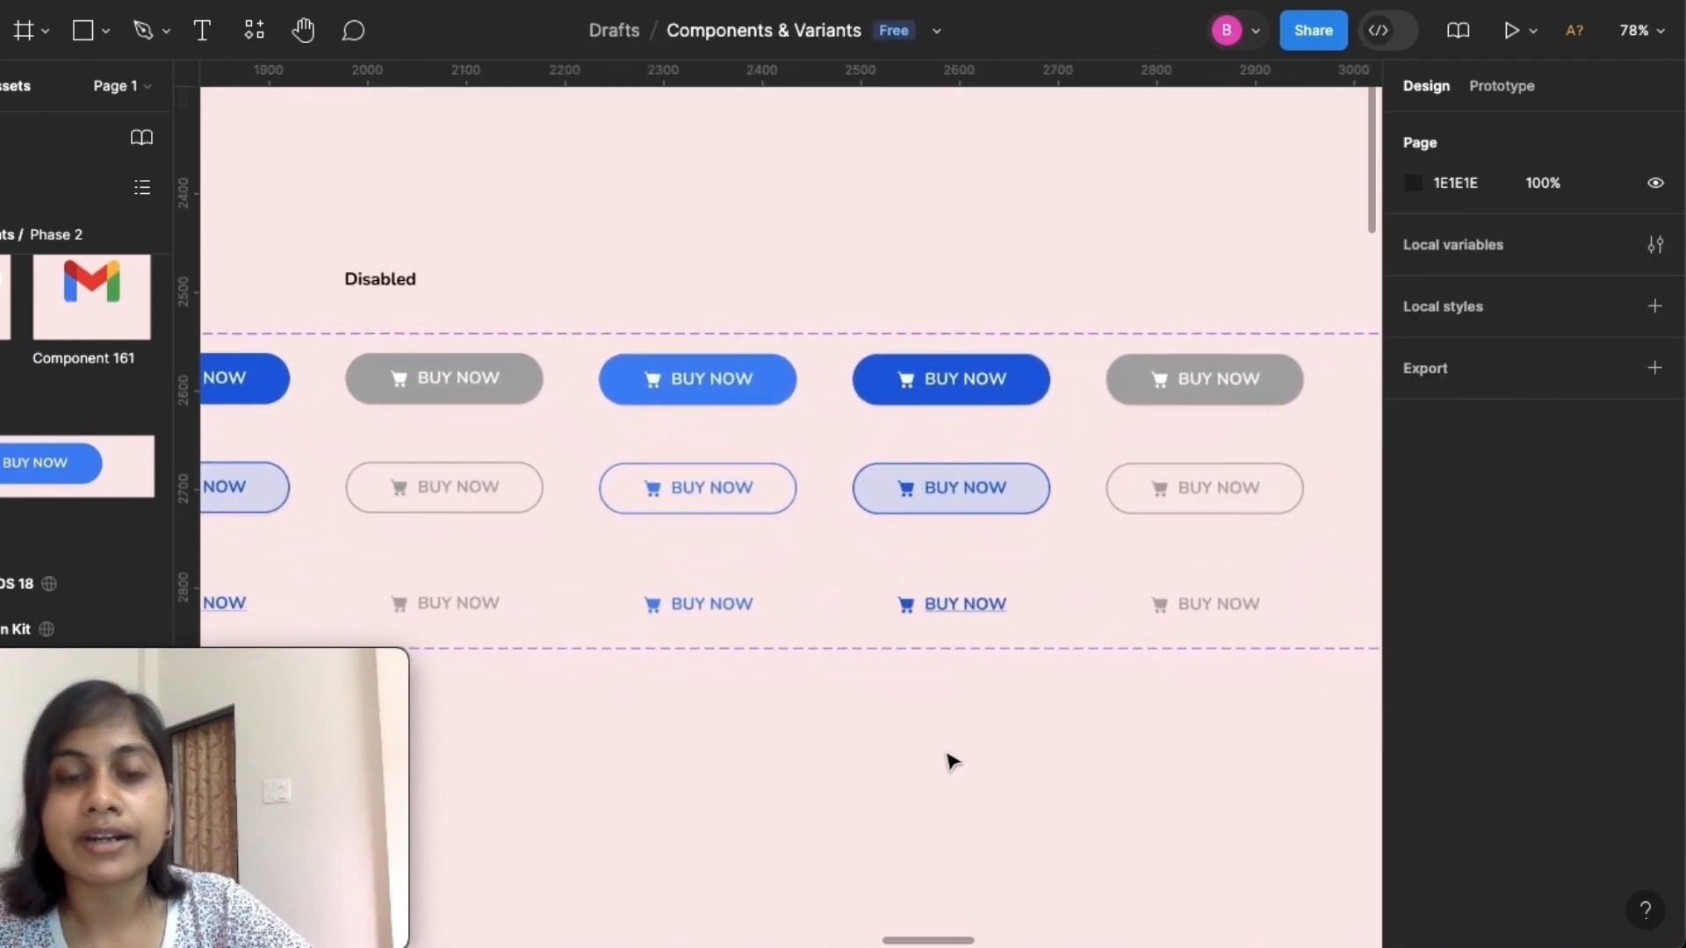
click(655, 384)
double_click(657, 387)
key(Delete)
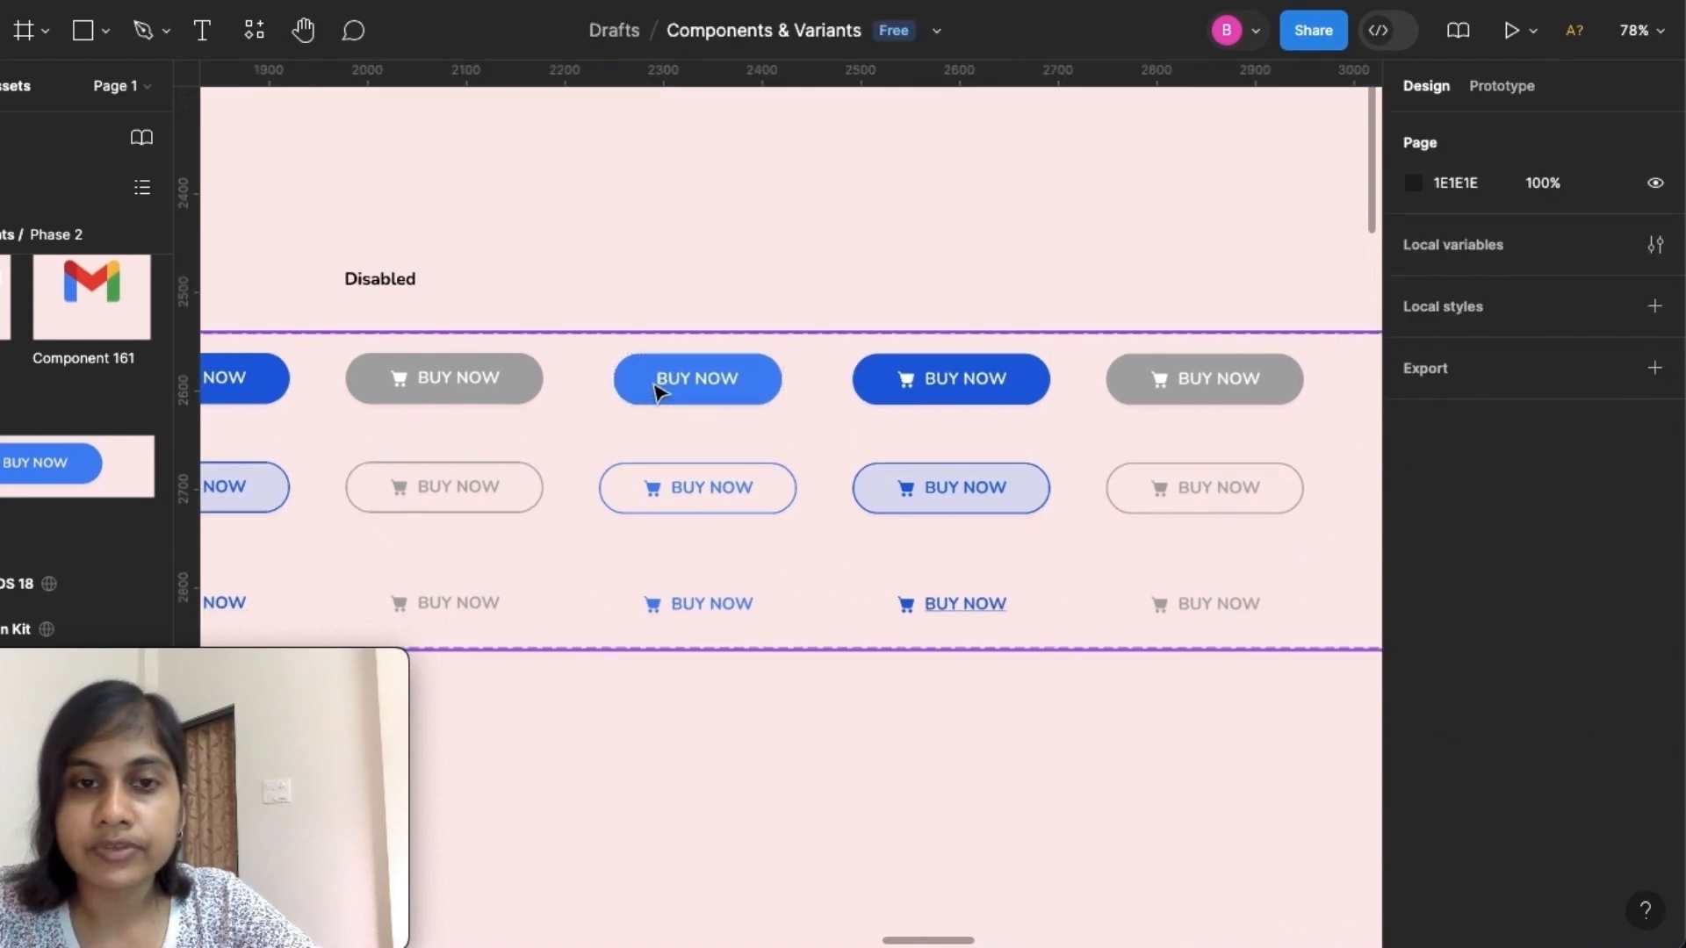
click(910, 384)
double_click(910, 384)
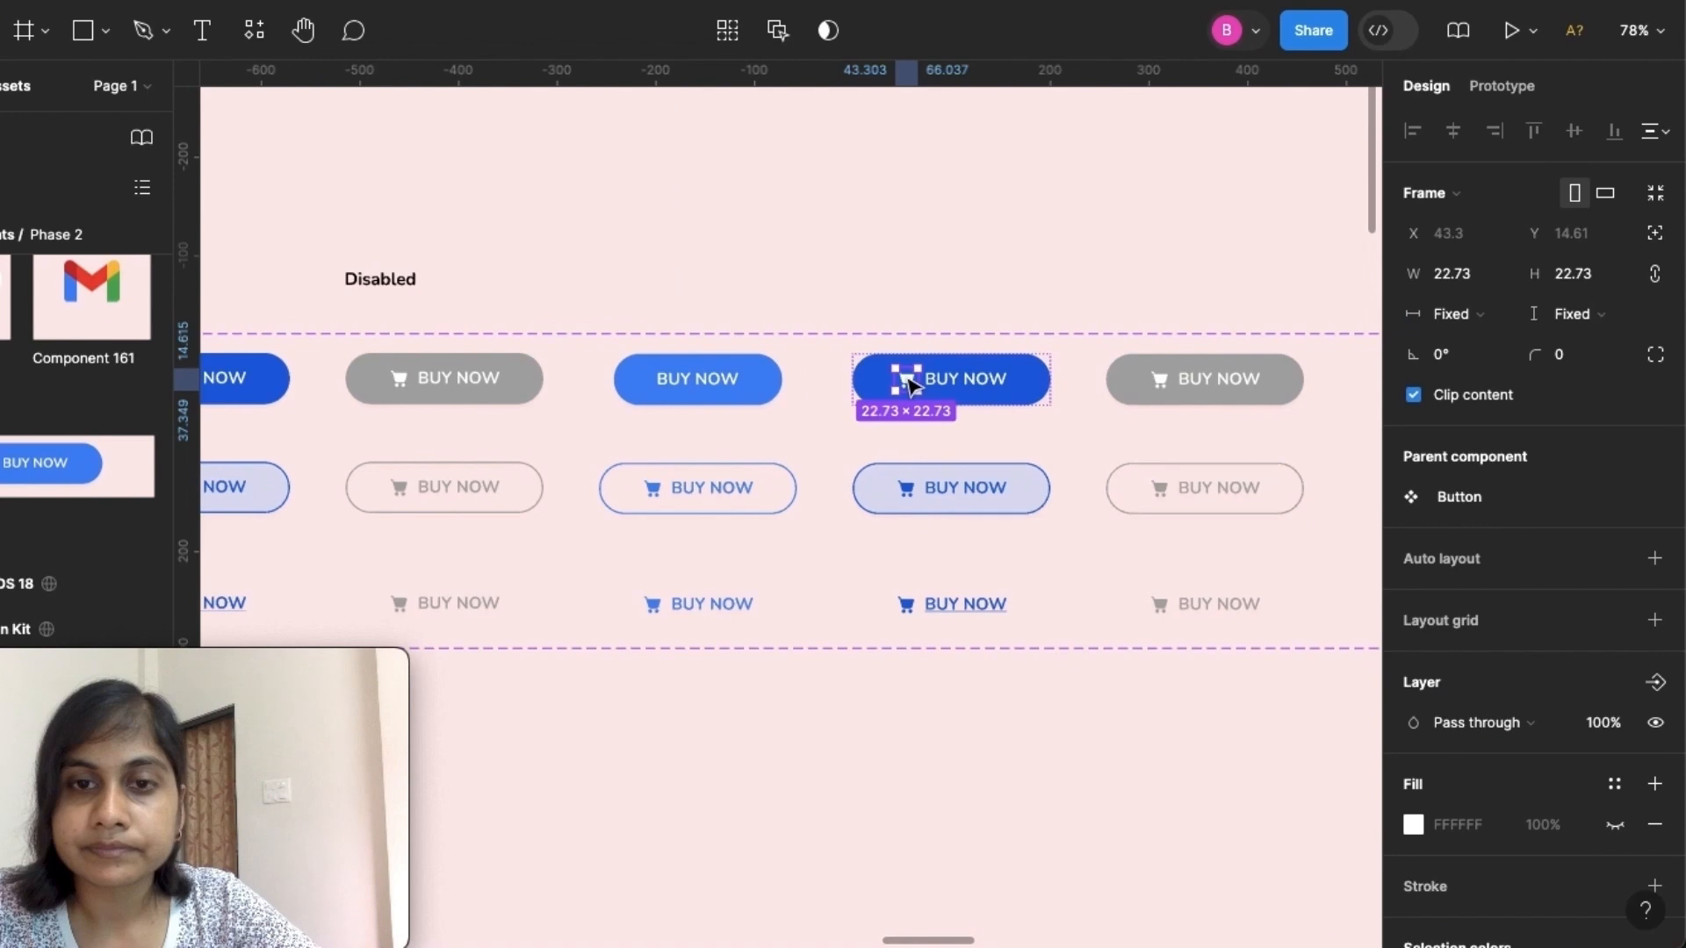
key(Delete)
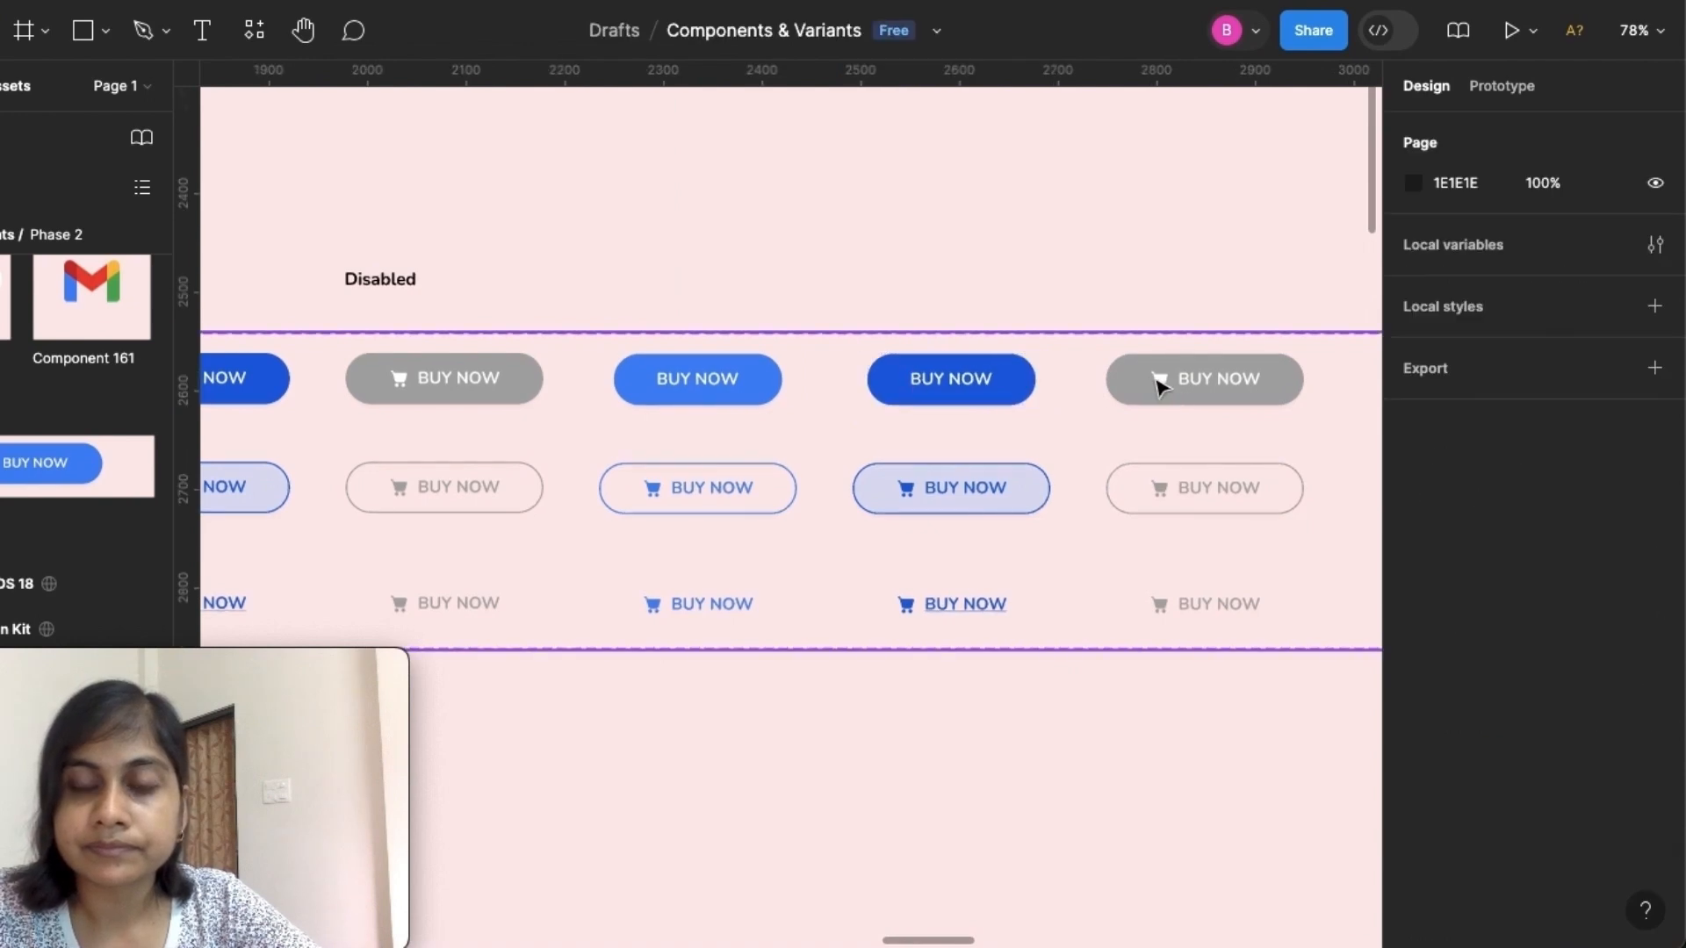
double_click(1160, 384)
key(Delete)
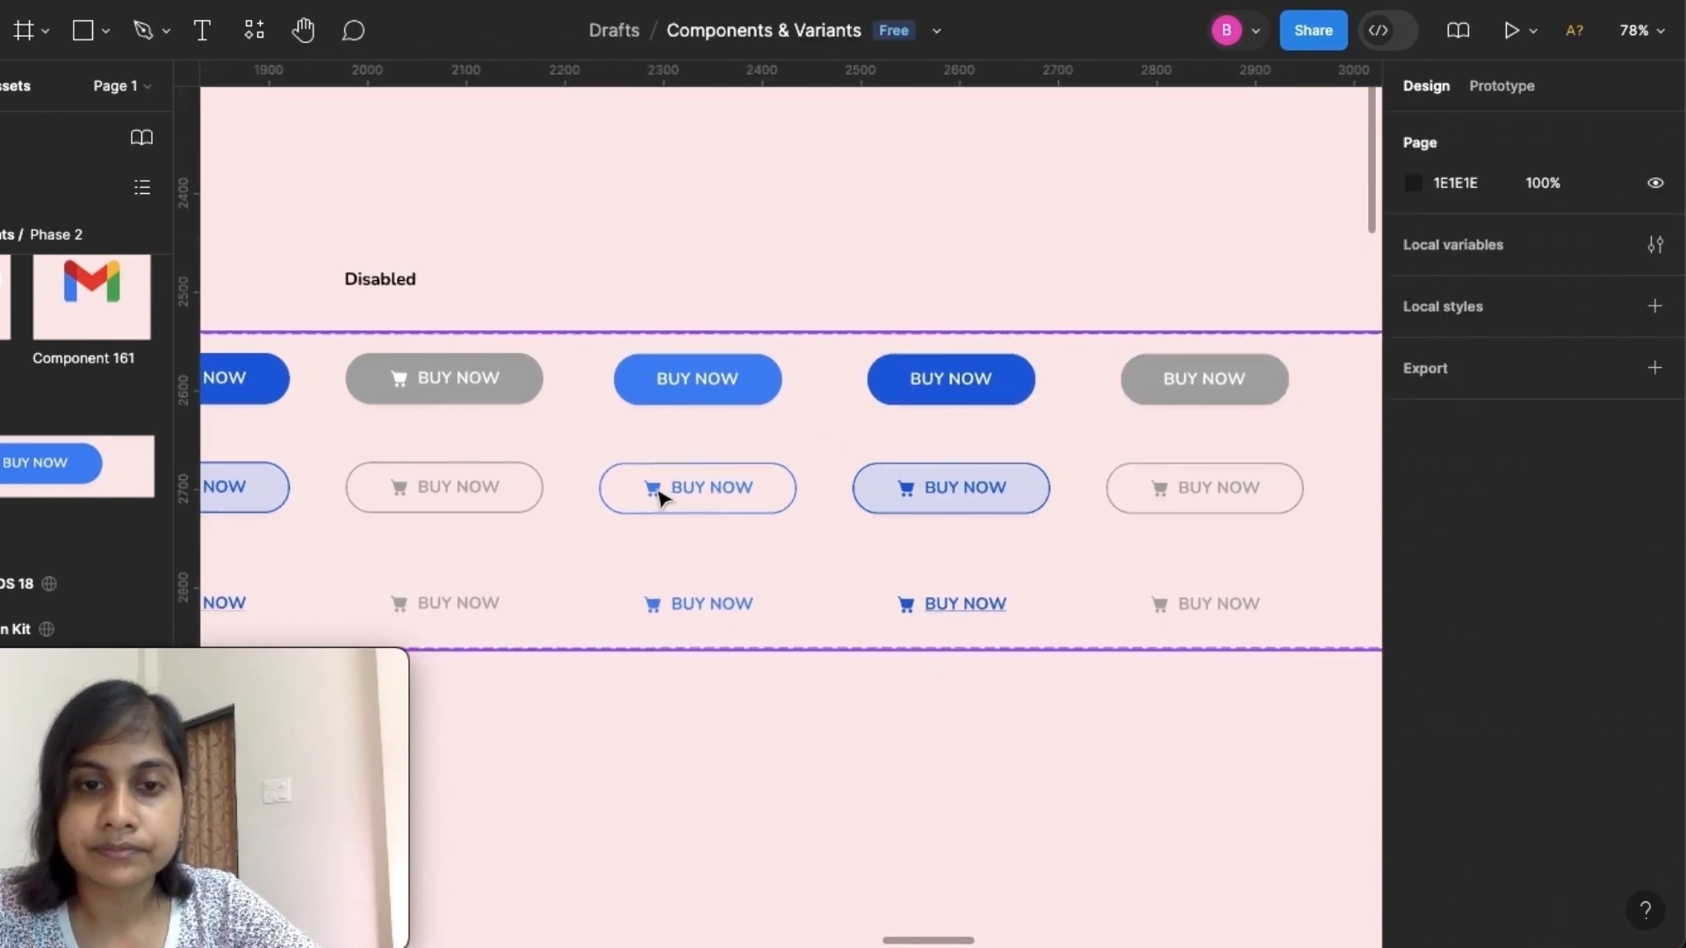
Delete the cart icons from the three duplicated Ghost buttons
double_click(660, 493)
key(Delete)
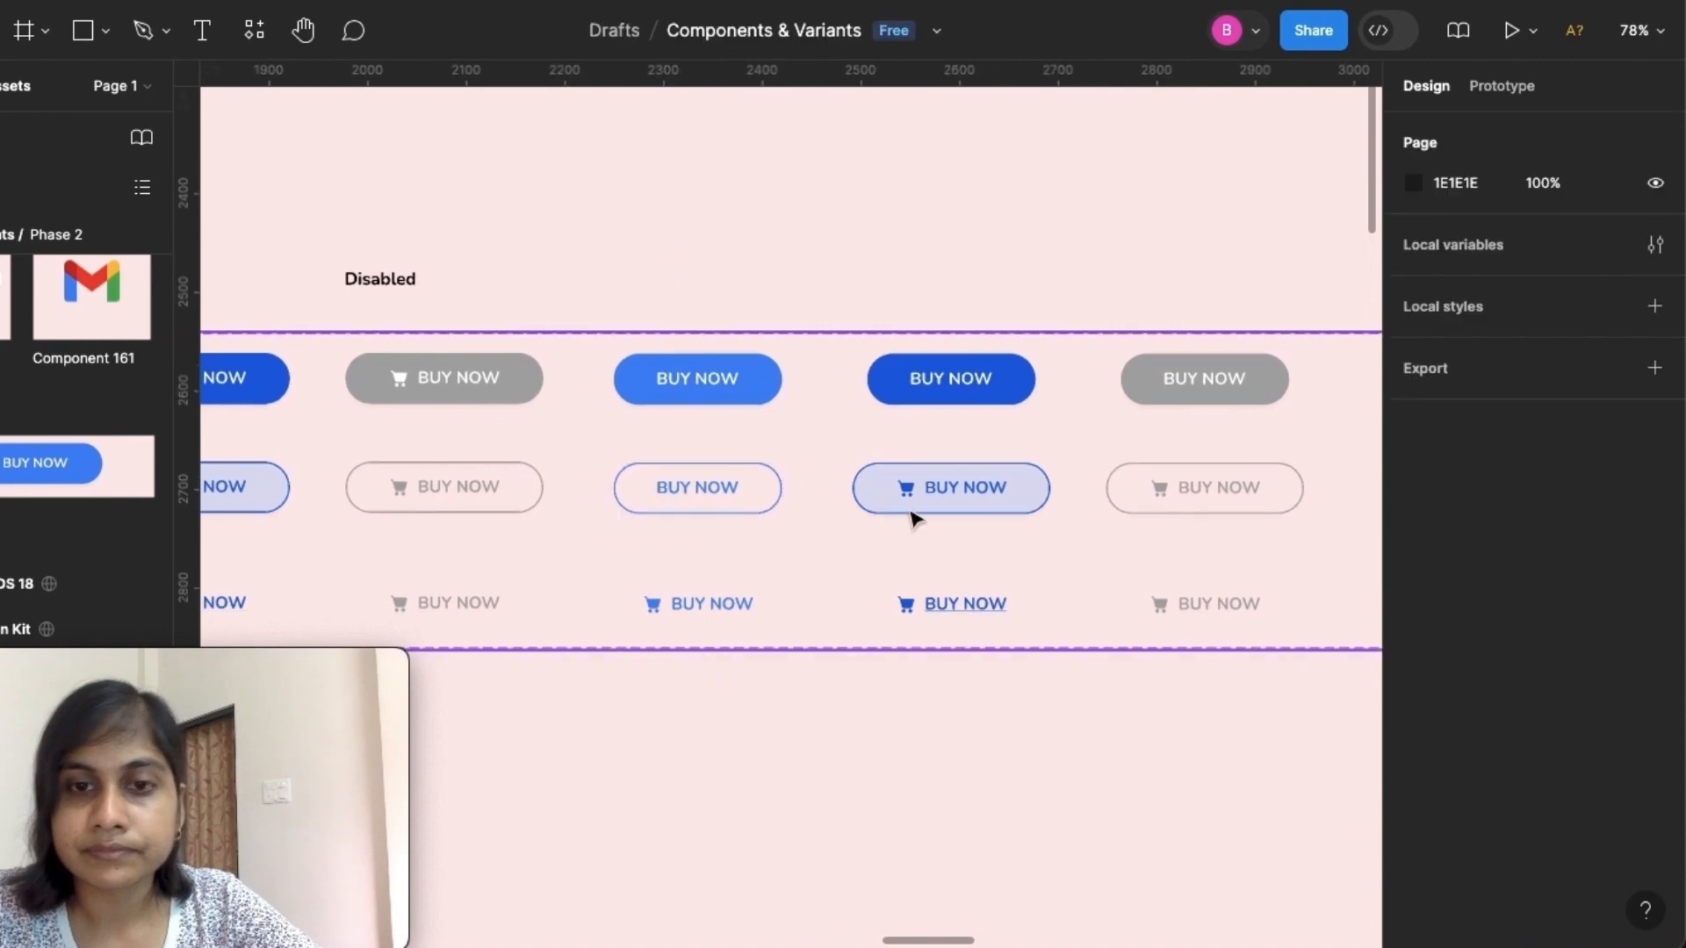
click(910, 497)
double_click(907, 492)
key(Delete)
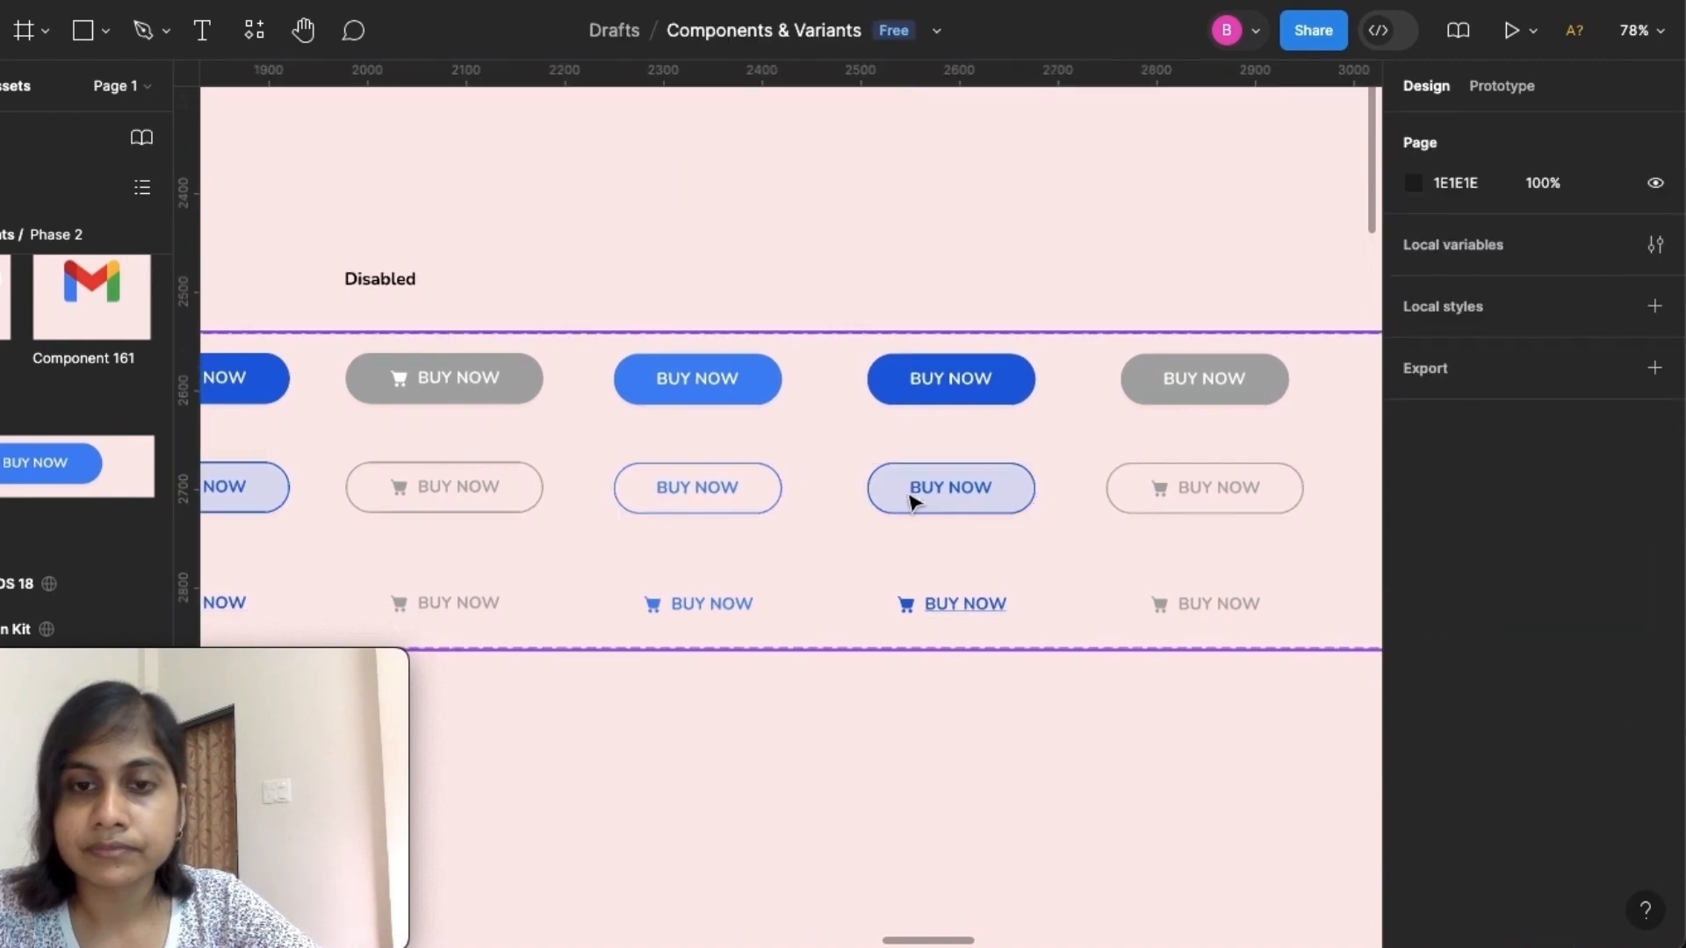
click(1160, 491)
double_click(1160, 492)
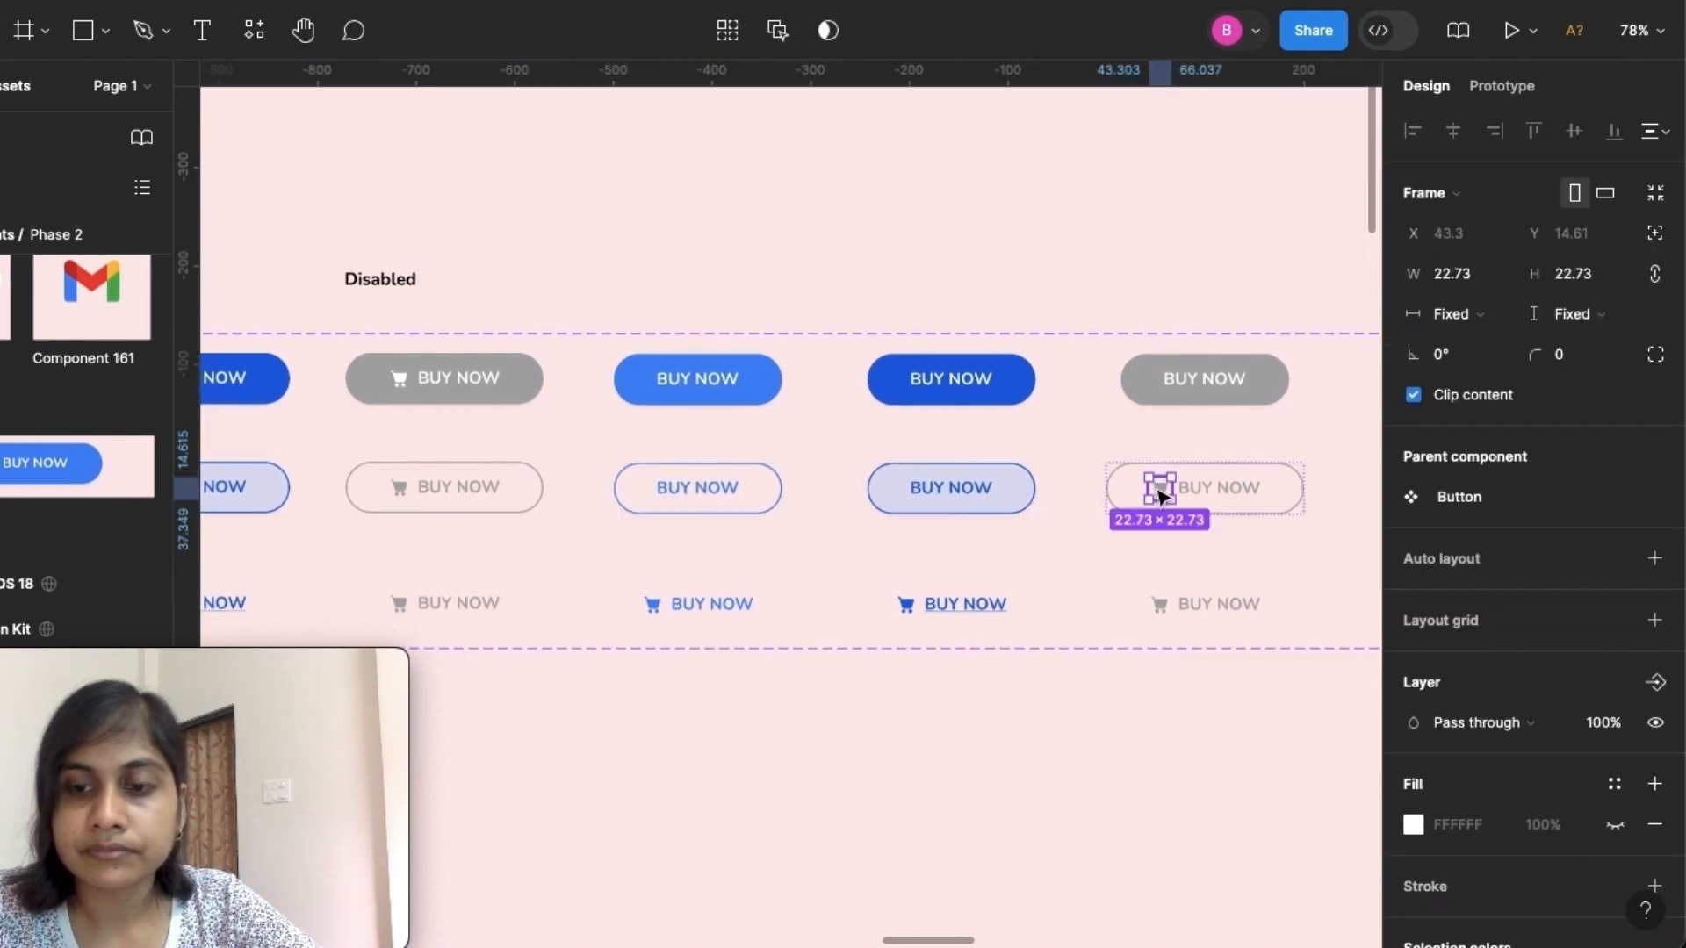
key(Delete)
Delete the cart icons from the three duplicated Text buttons
double_click(654, 605)
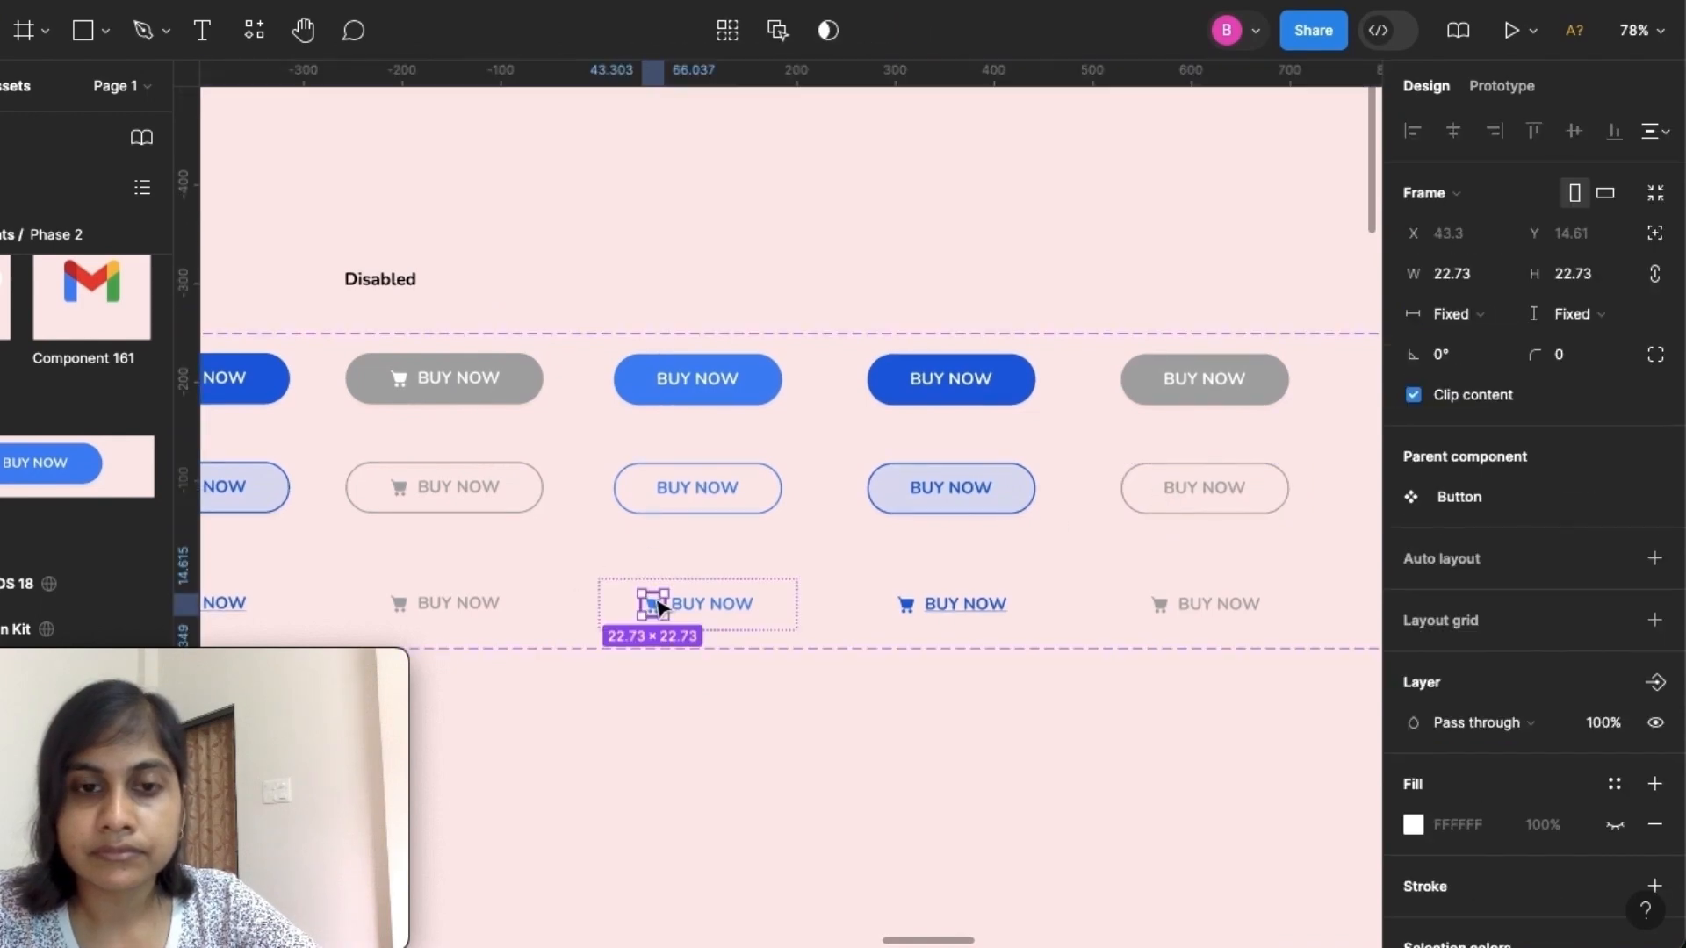
key(Delete)
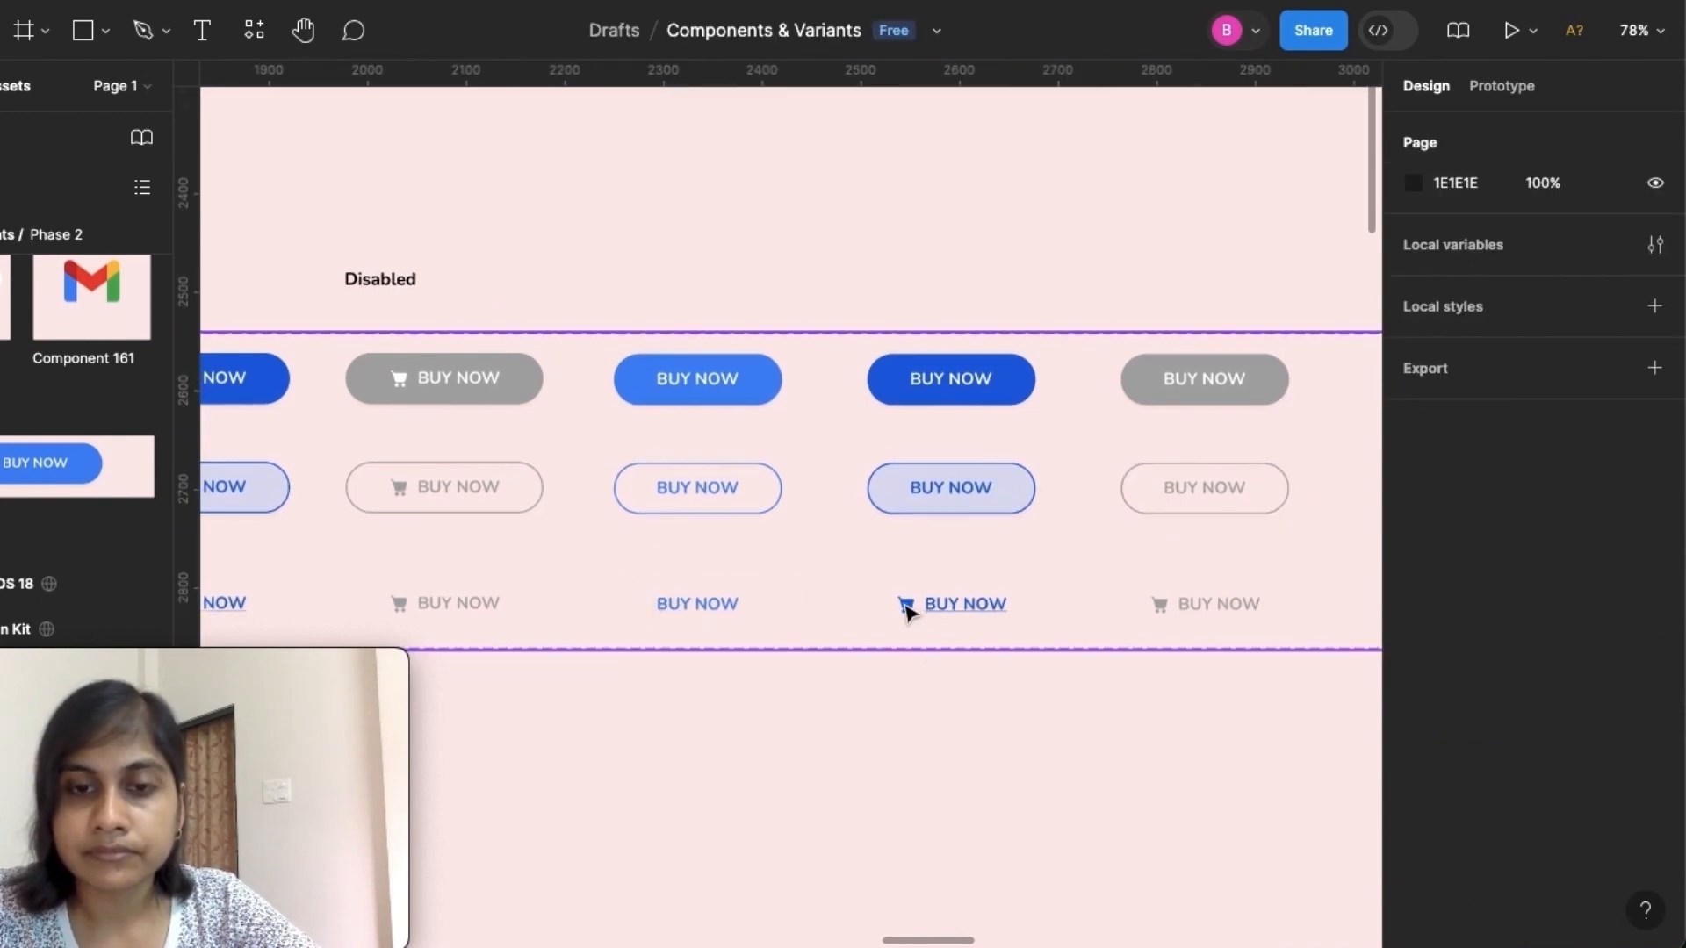
click(905, 606)
double_click(905, 606)
key(Delete)
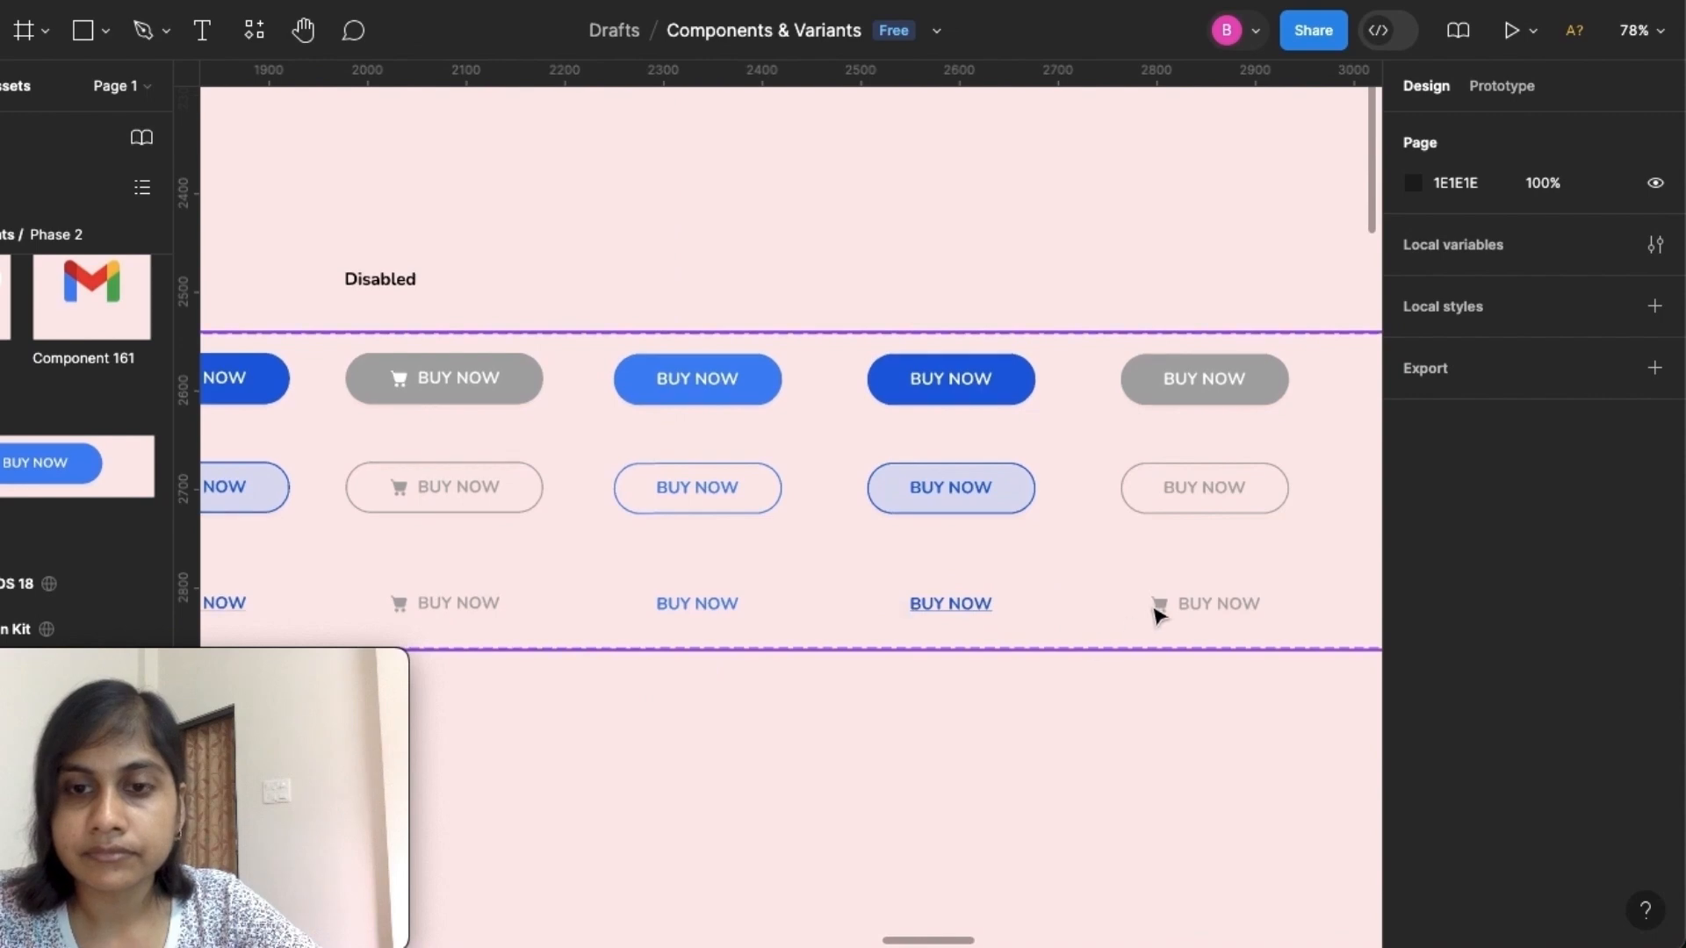
click(1156, 608)
double_click(1156, 608)
key(Delete)
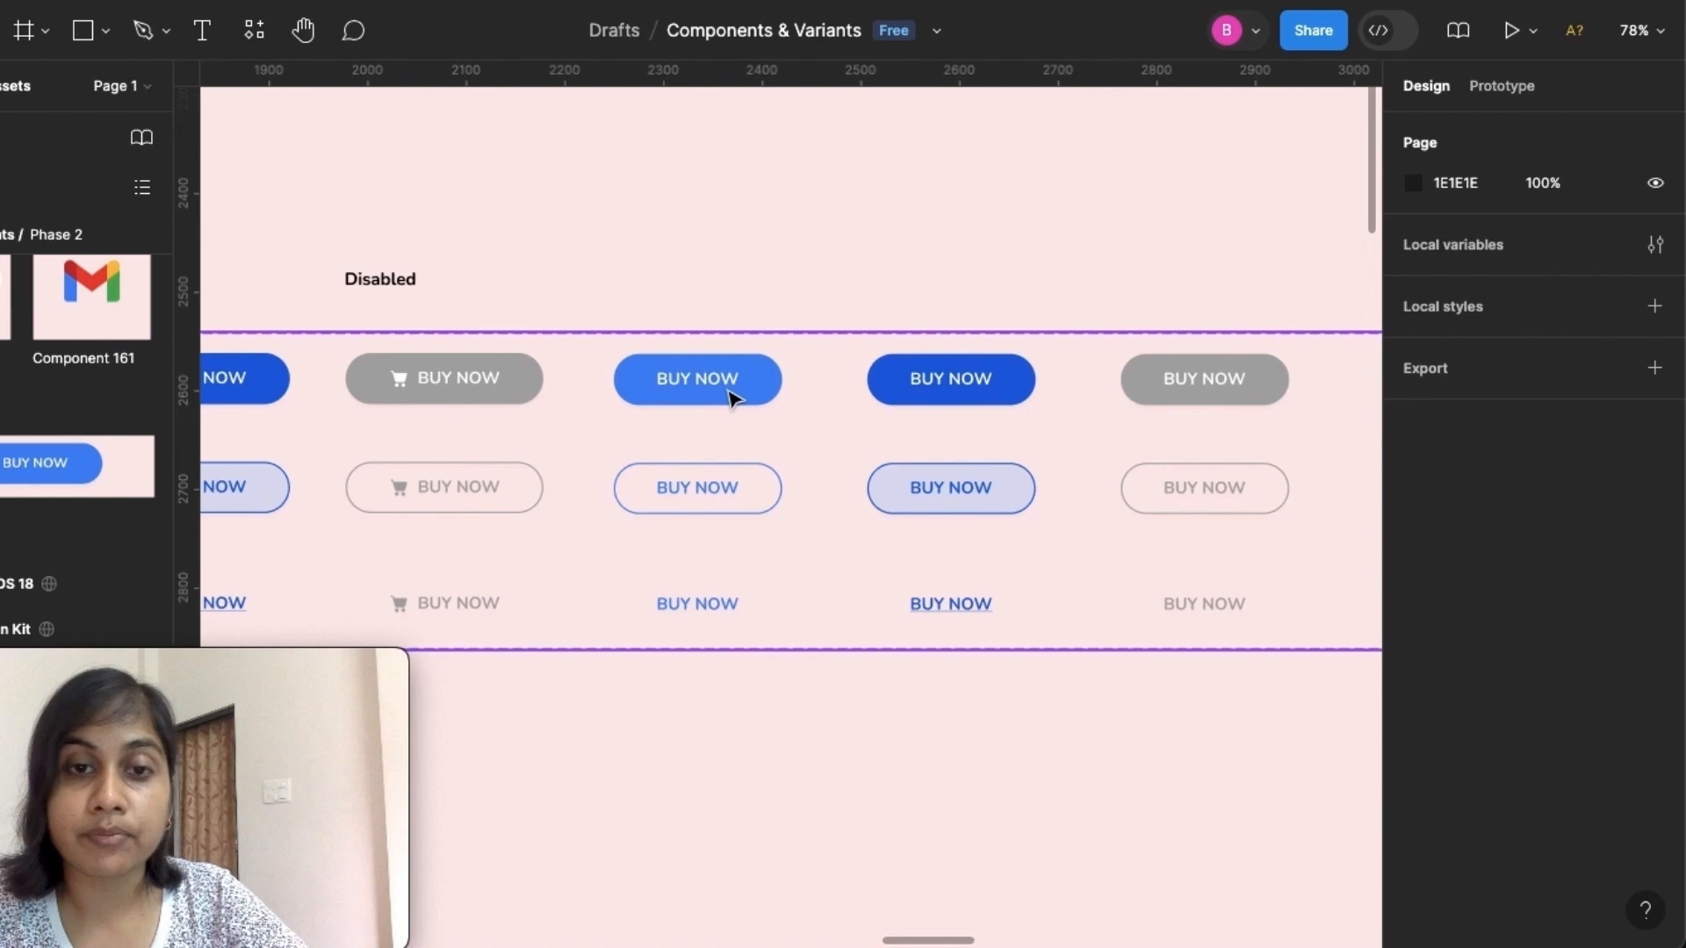
click(731, 398)
click(731, 398)
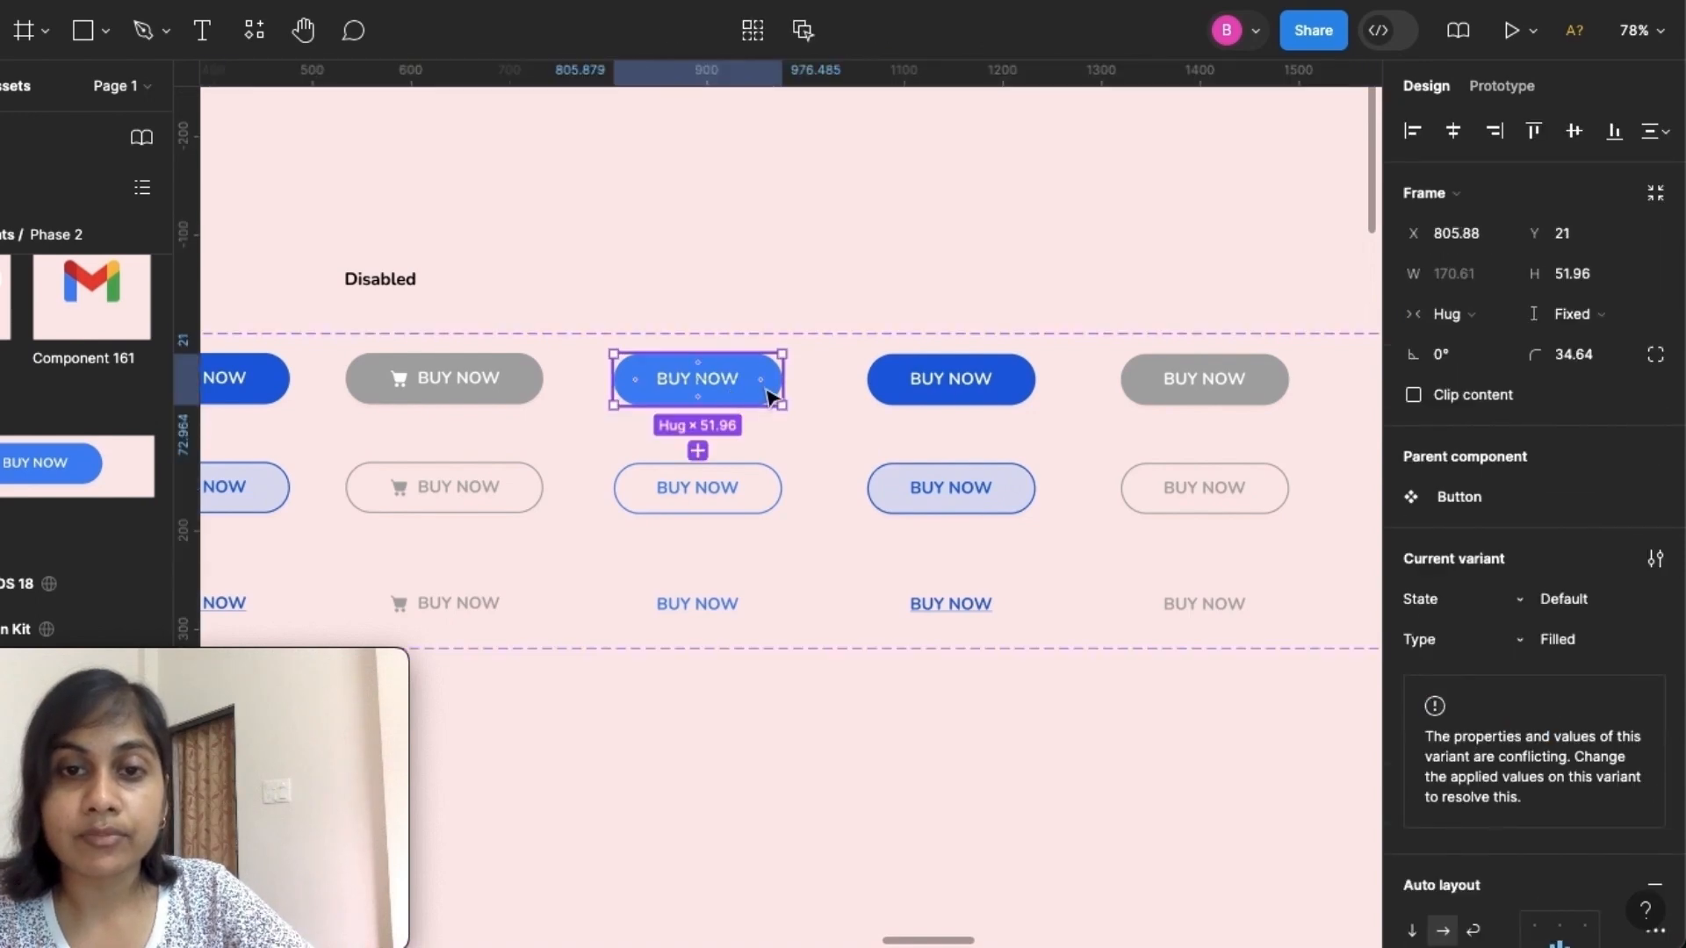
shift+click(984, 395)
shift+click(1201, 399)
Add a variant property named Icon, with the value Default, to the Button component set
click(1317, 331)
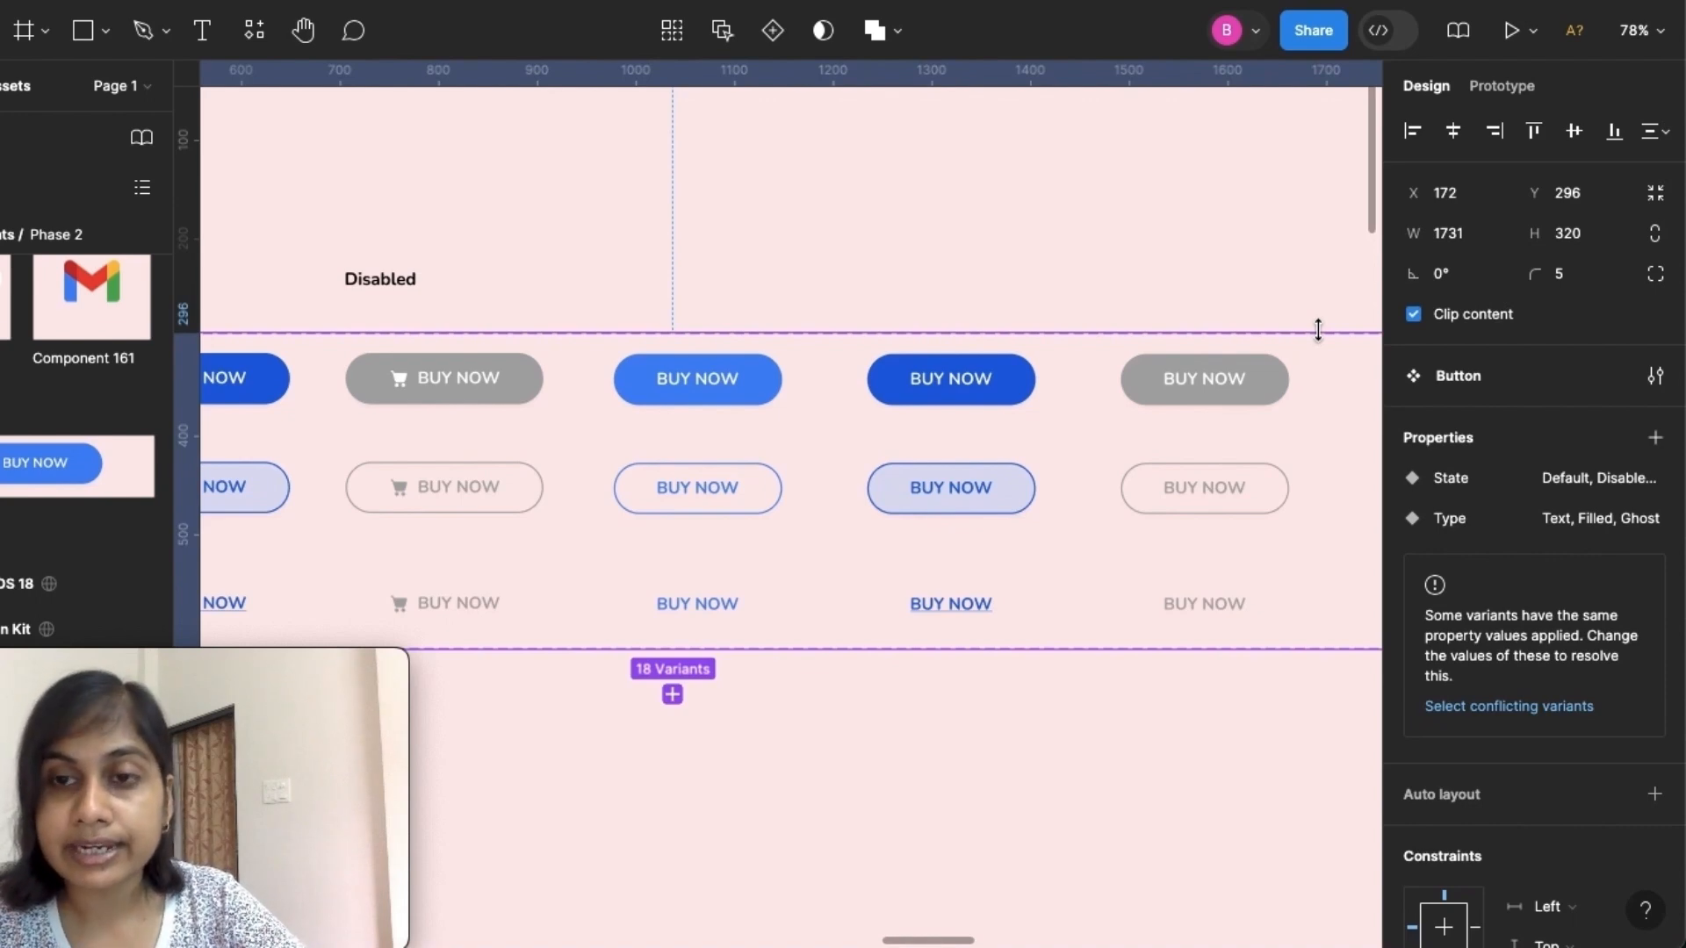
click(1655, 441)
click(1507, 523)
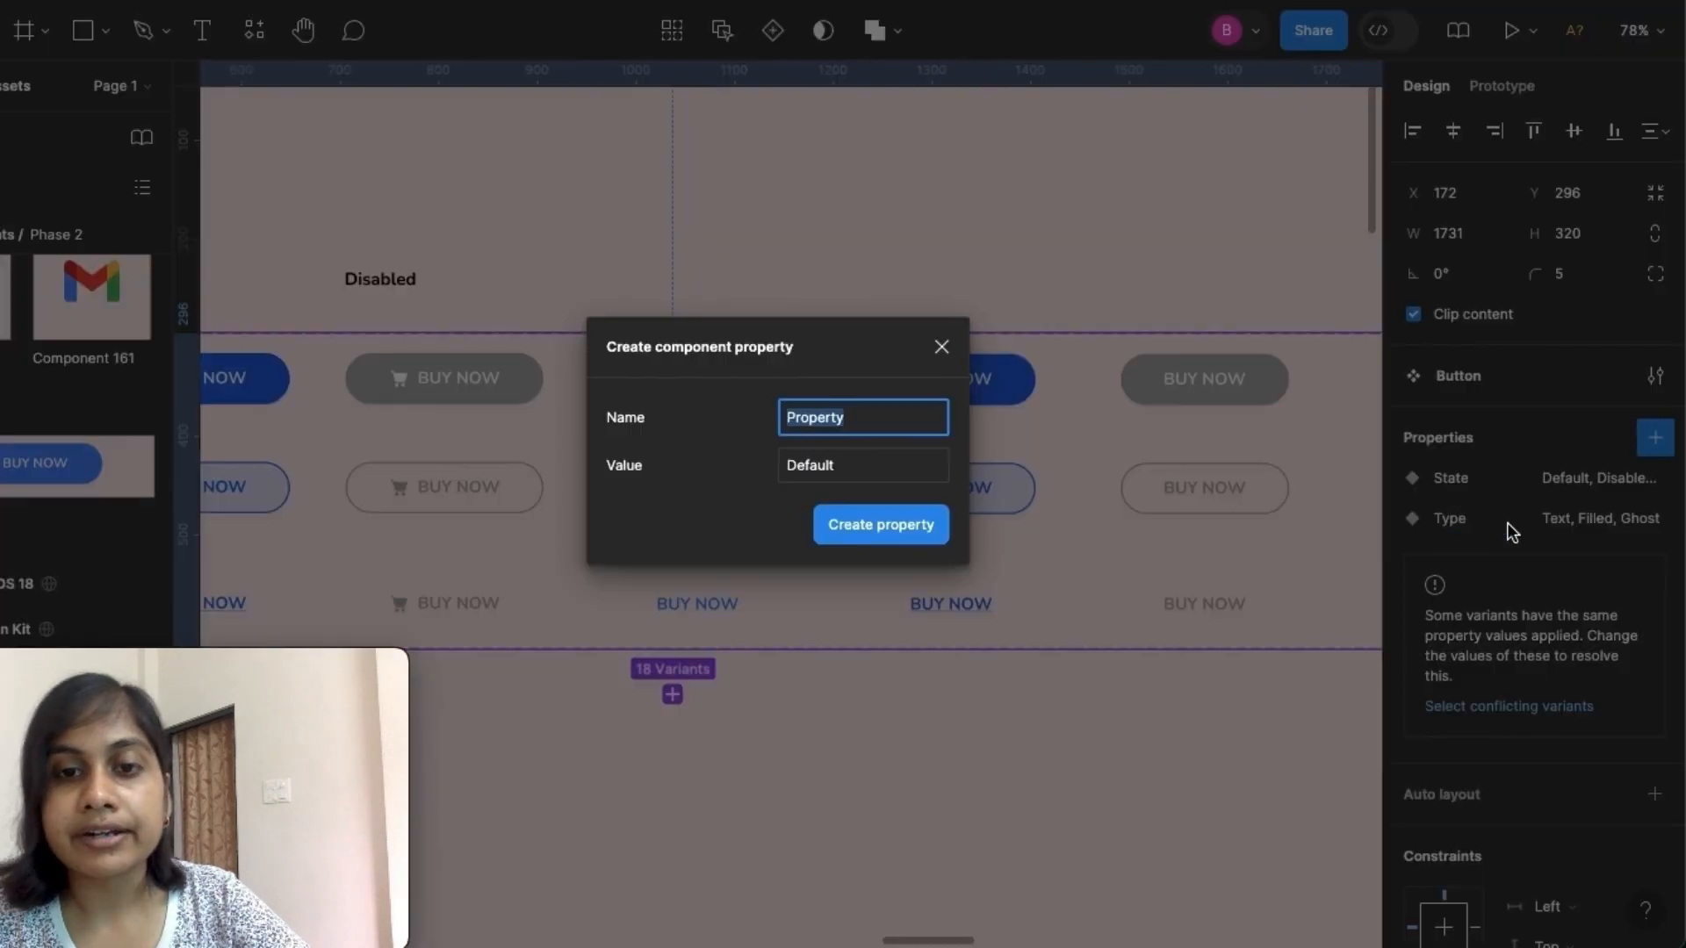
key(BackSpace)
text(Icon)
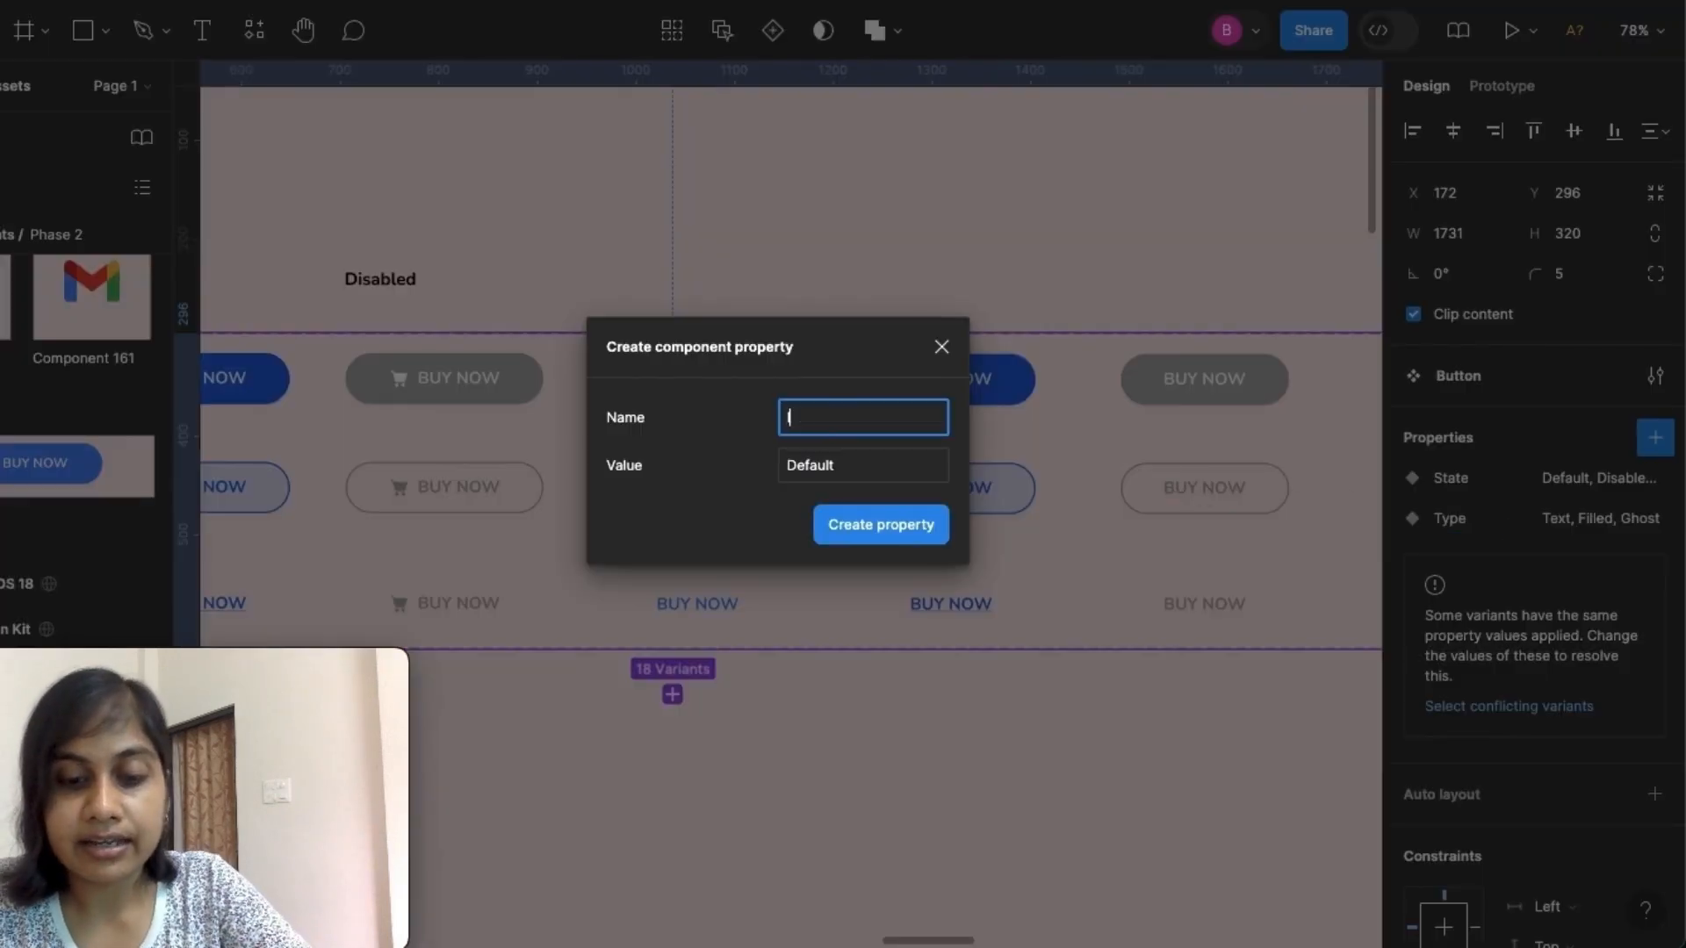
click(897, 532)
Set the Icon property to No for the nine BUY NOW variants without a cart icon
click(751, 388)
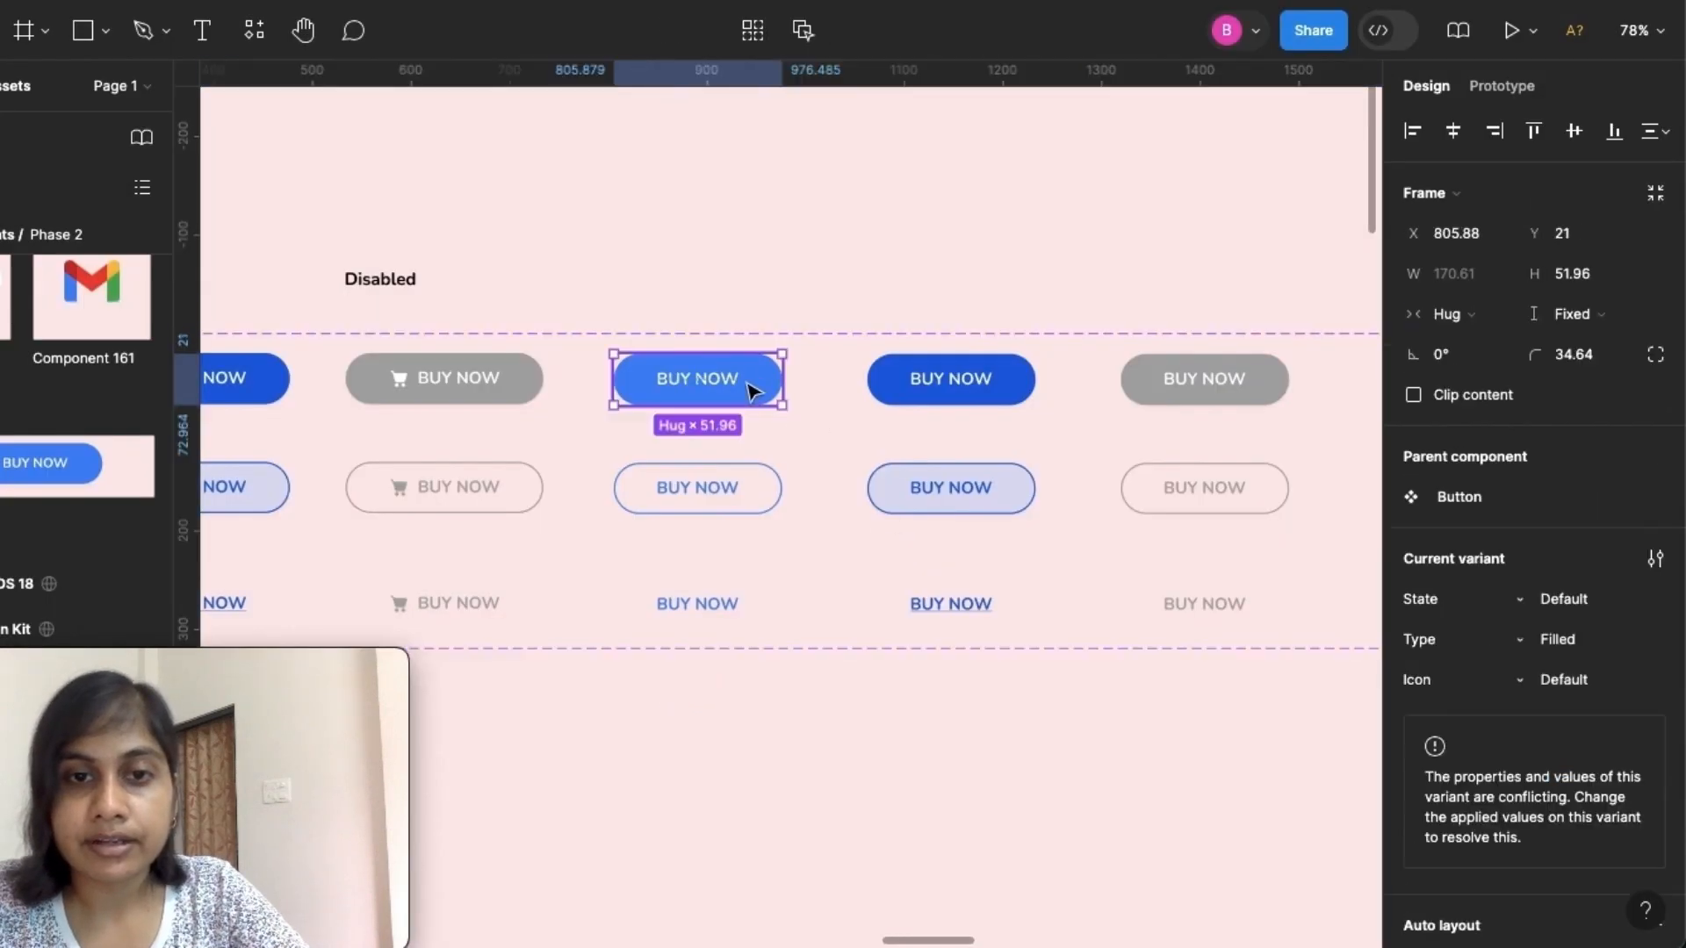
shift+click(1178, 378)
shift+click(695, 484)
shift+click(966, 502)
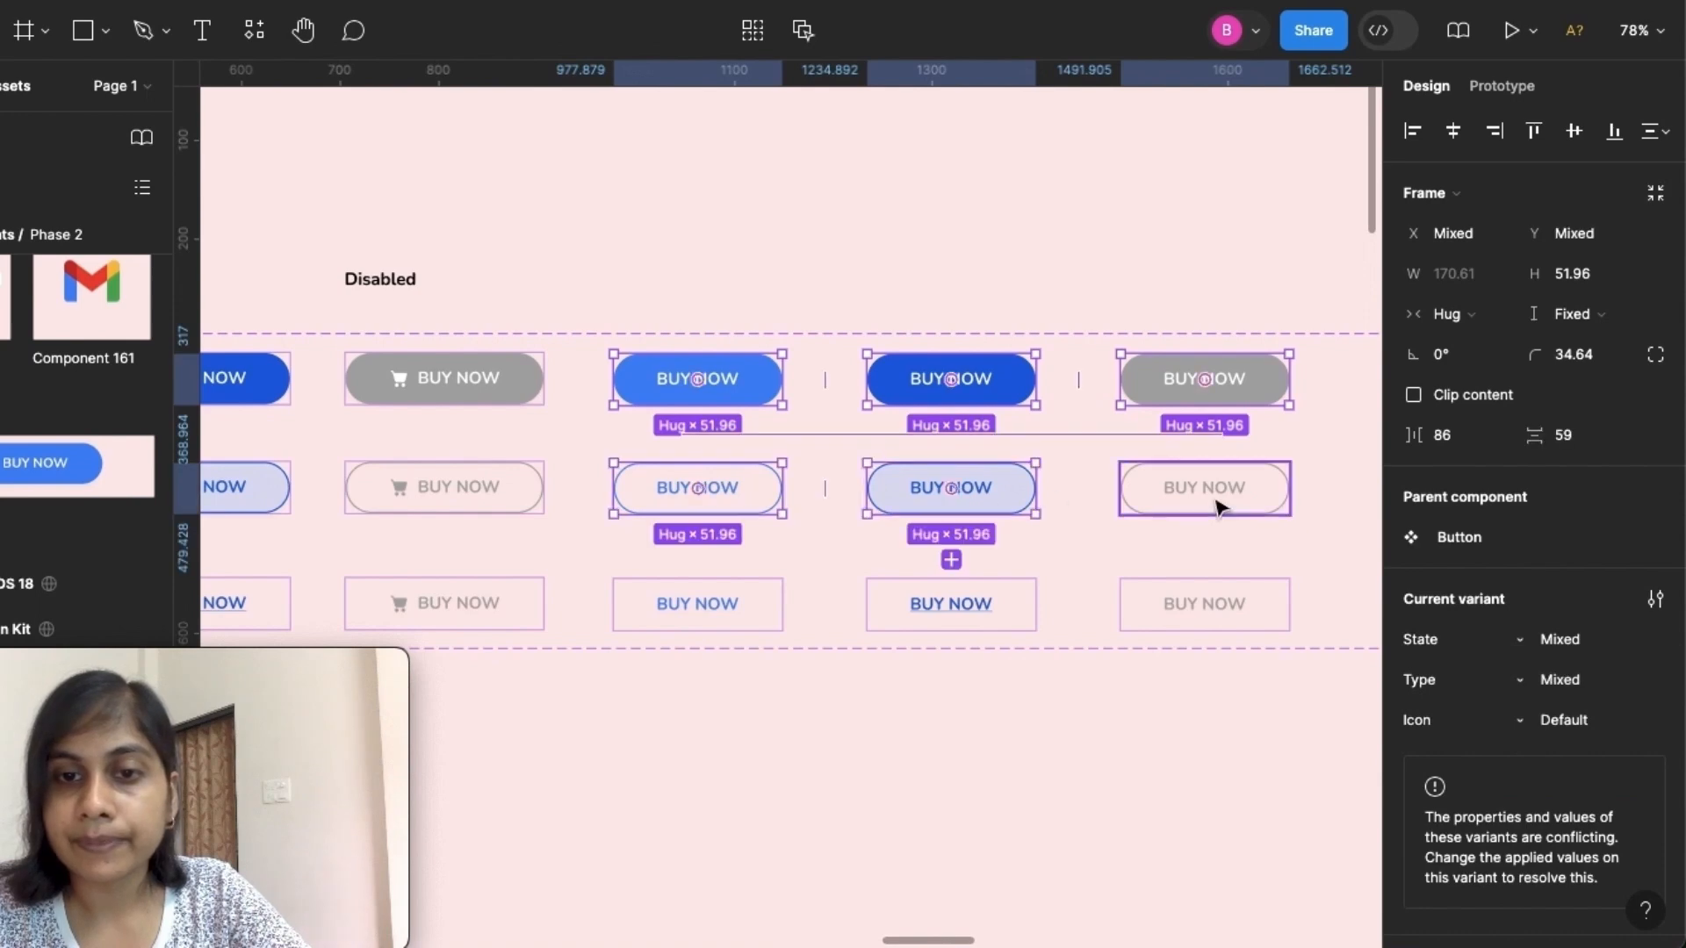
shift+click(1215, 492)
shift+click(723, 614)
shift+click(985, 606)
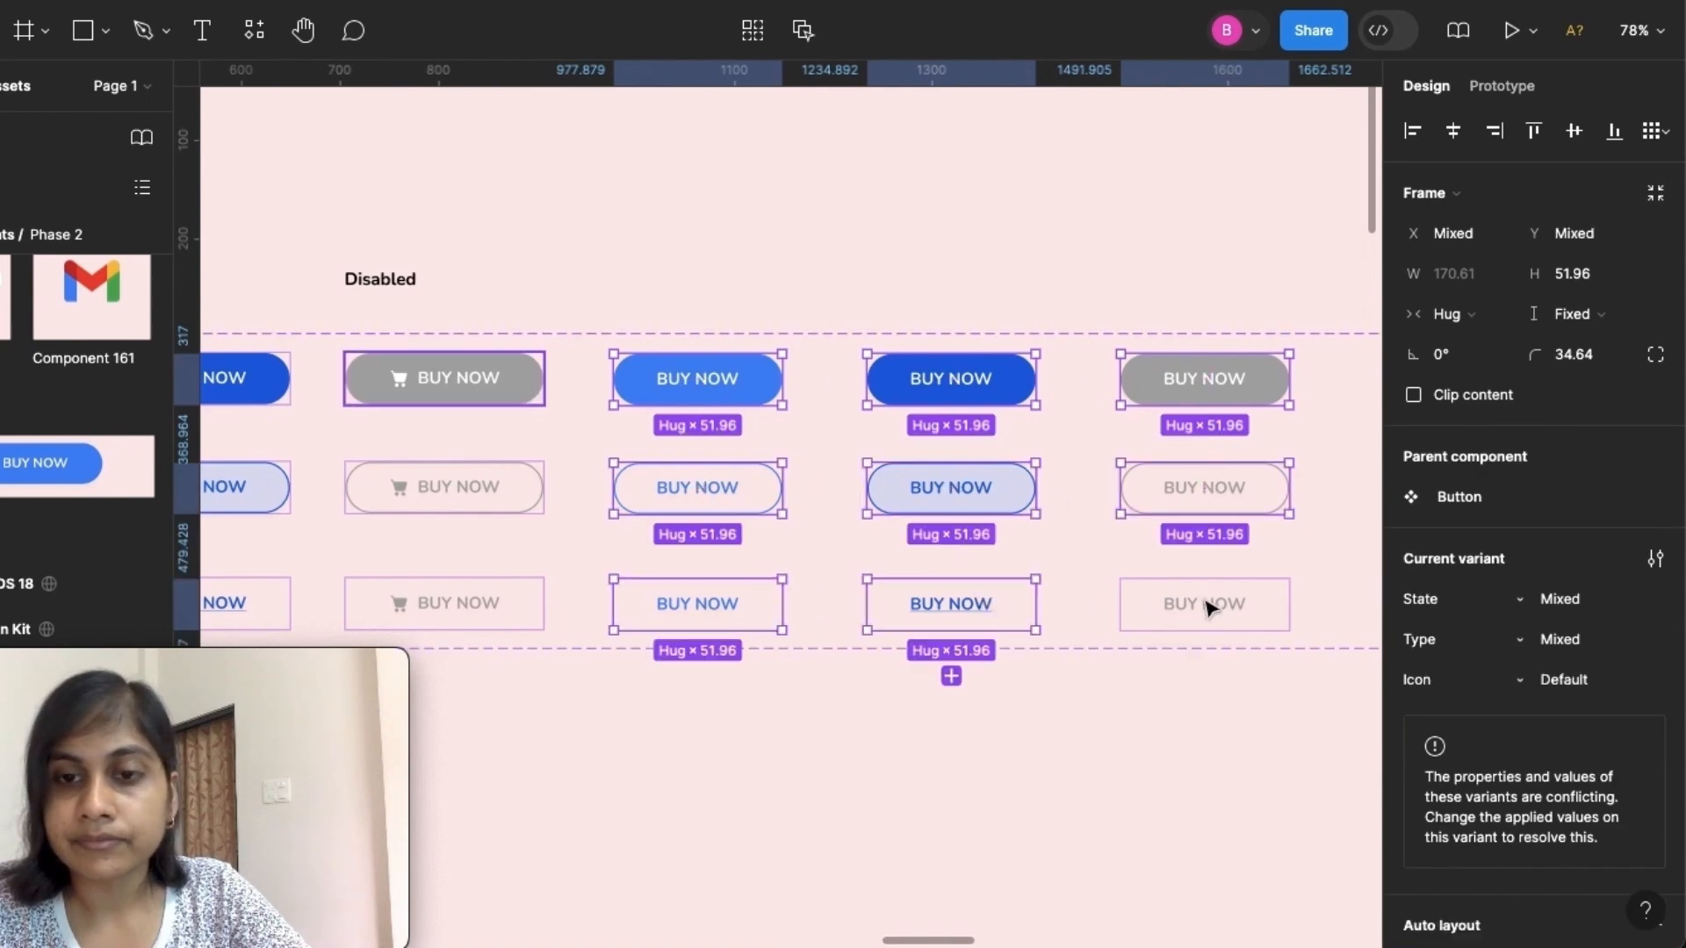
shift+click(1207, 603)
click(1579, 682)
key(BackSpace)
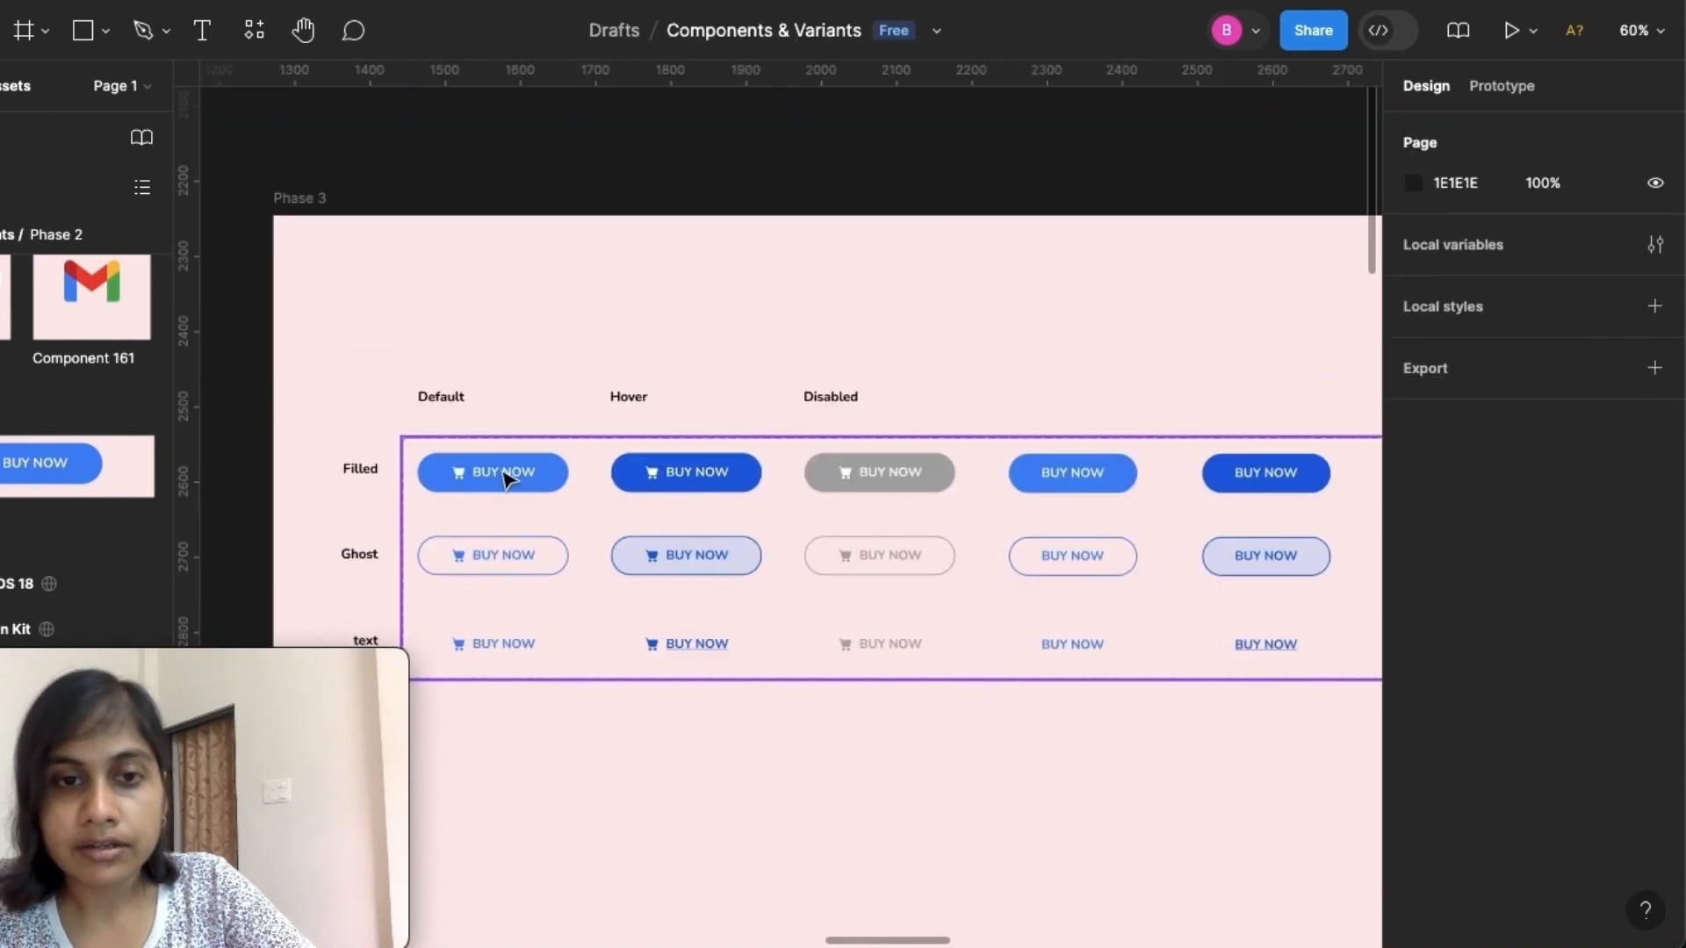
Set the Icon property to Yes for the nine BUY NOW variants with a cart icon
ctrl+click(506, 476)
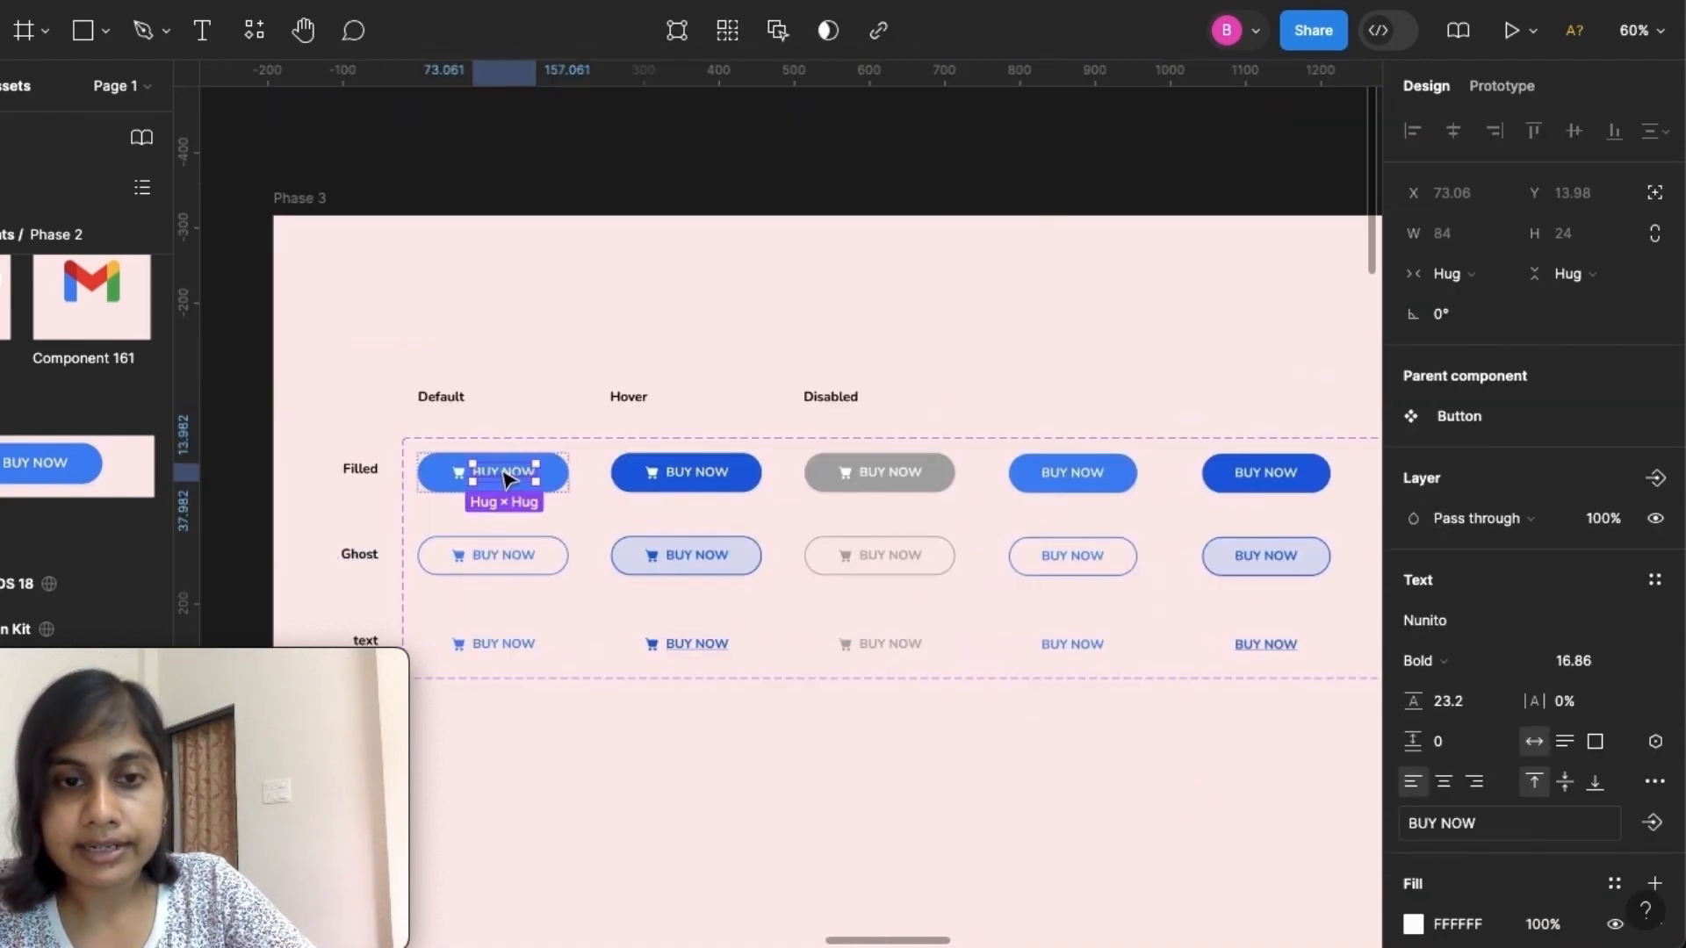
key(Escape)
shift+click(752, 476)
shift+click(917, 476)
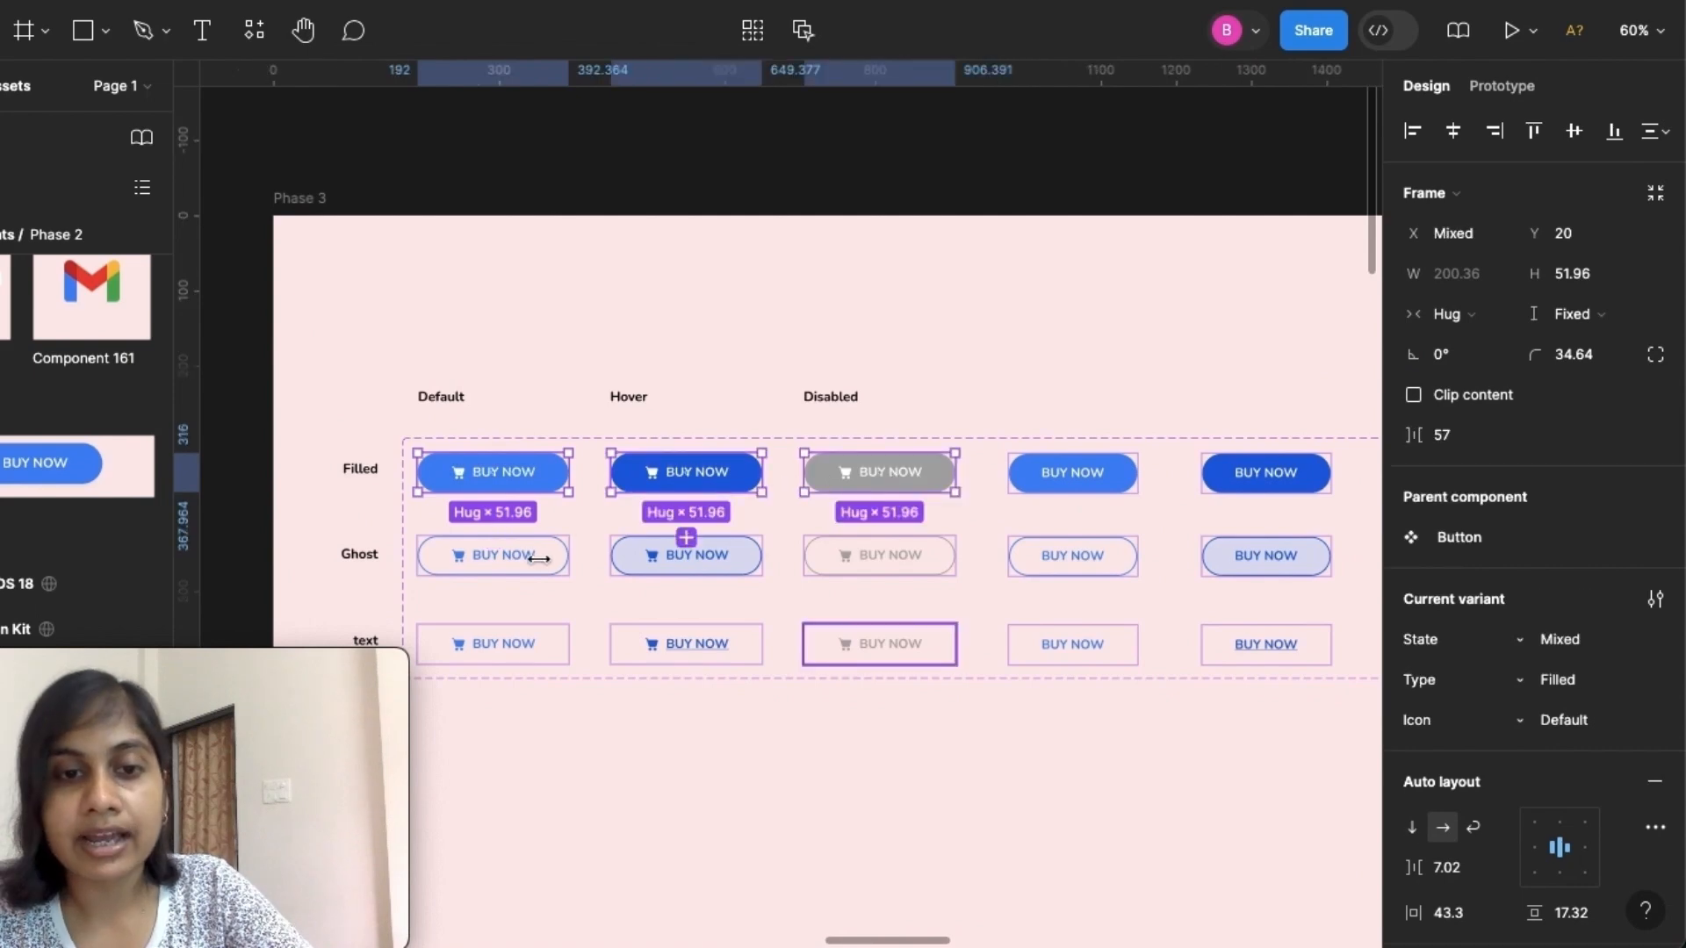
shift+click(565, 571)
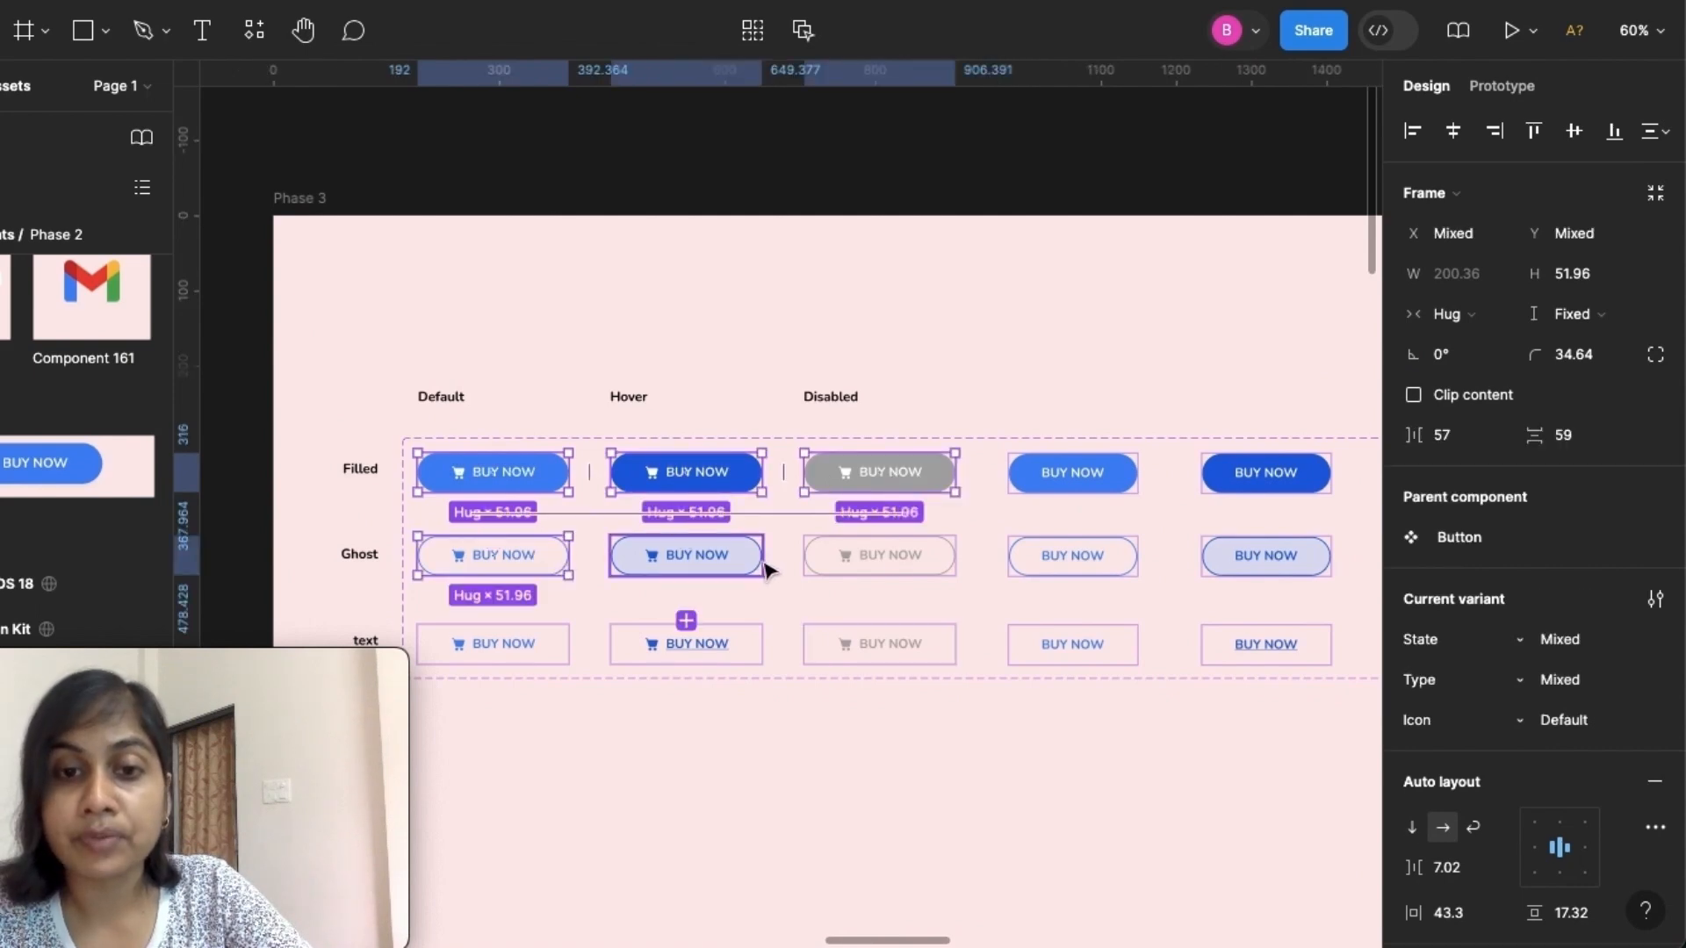
shift+click(762, 569)
shift+click(945, 560)
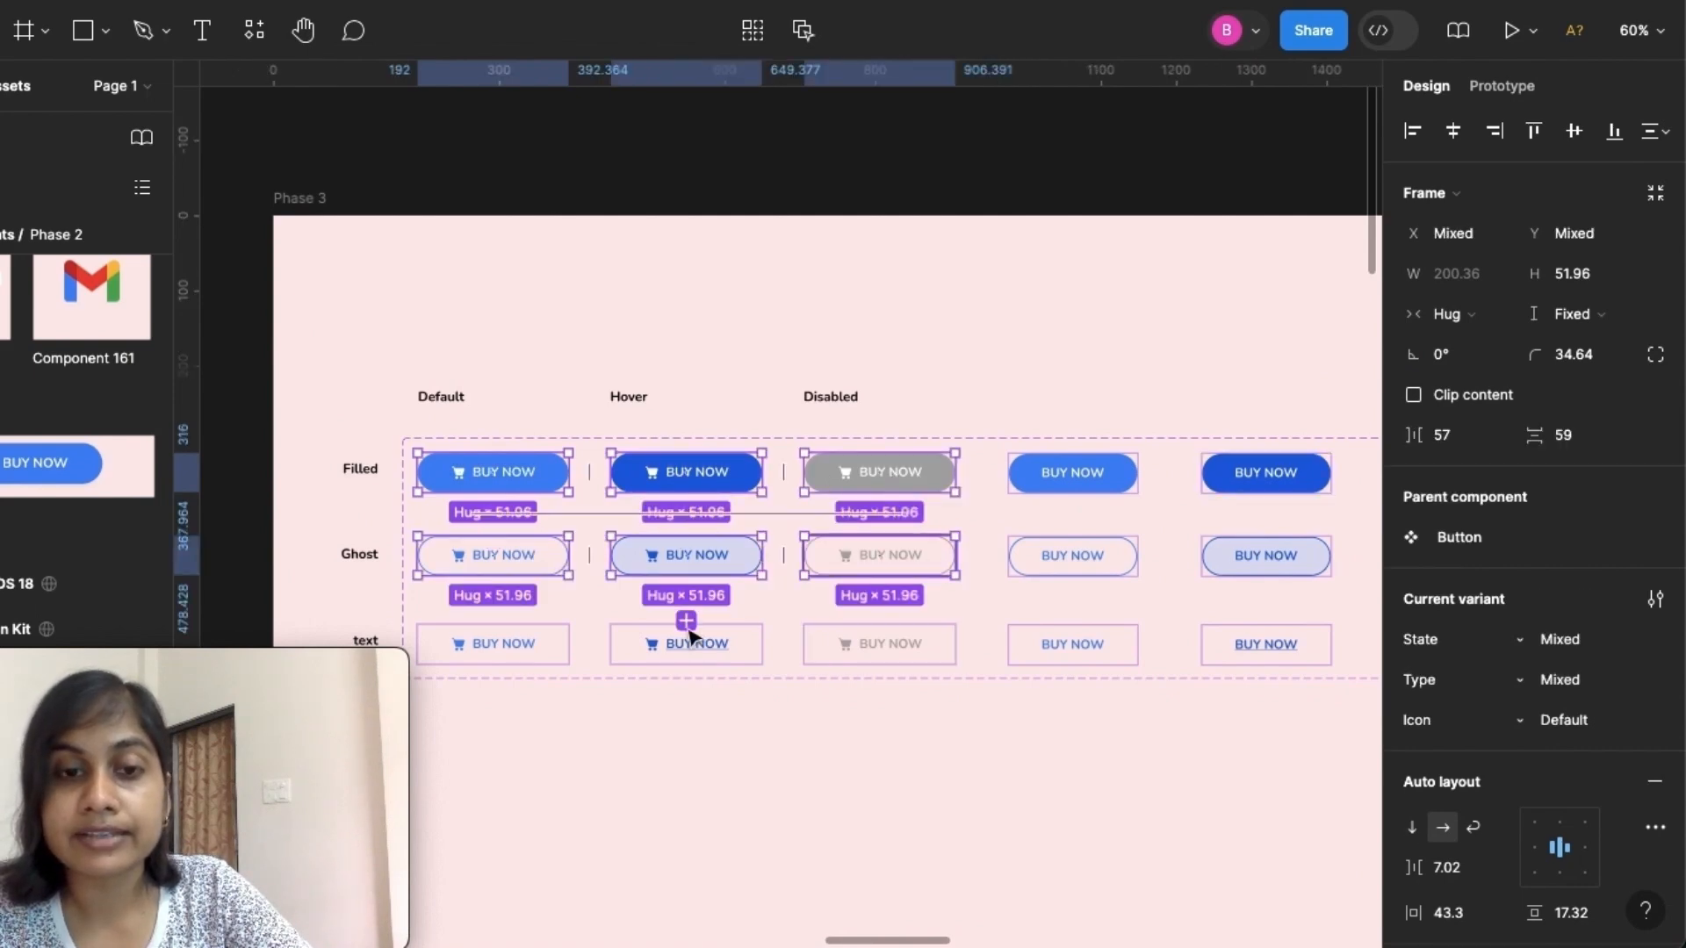
shift+click(558, 656)
shift+click(753, 648)
shift+click(933, 650)
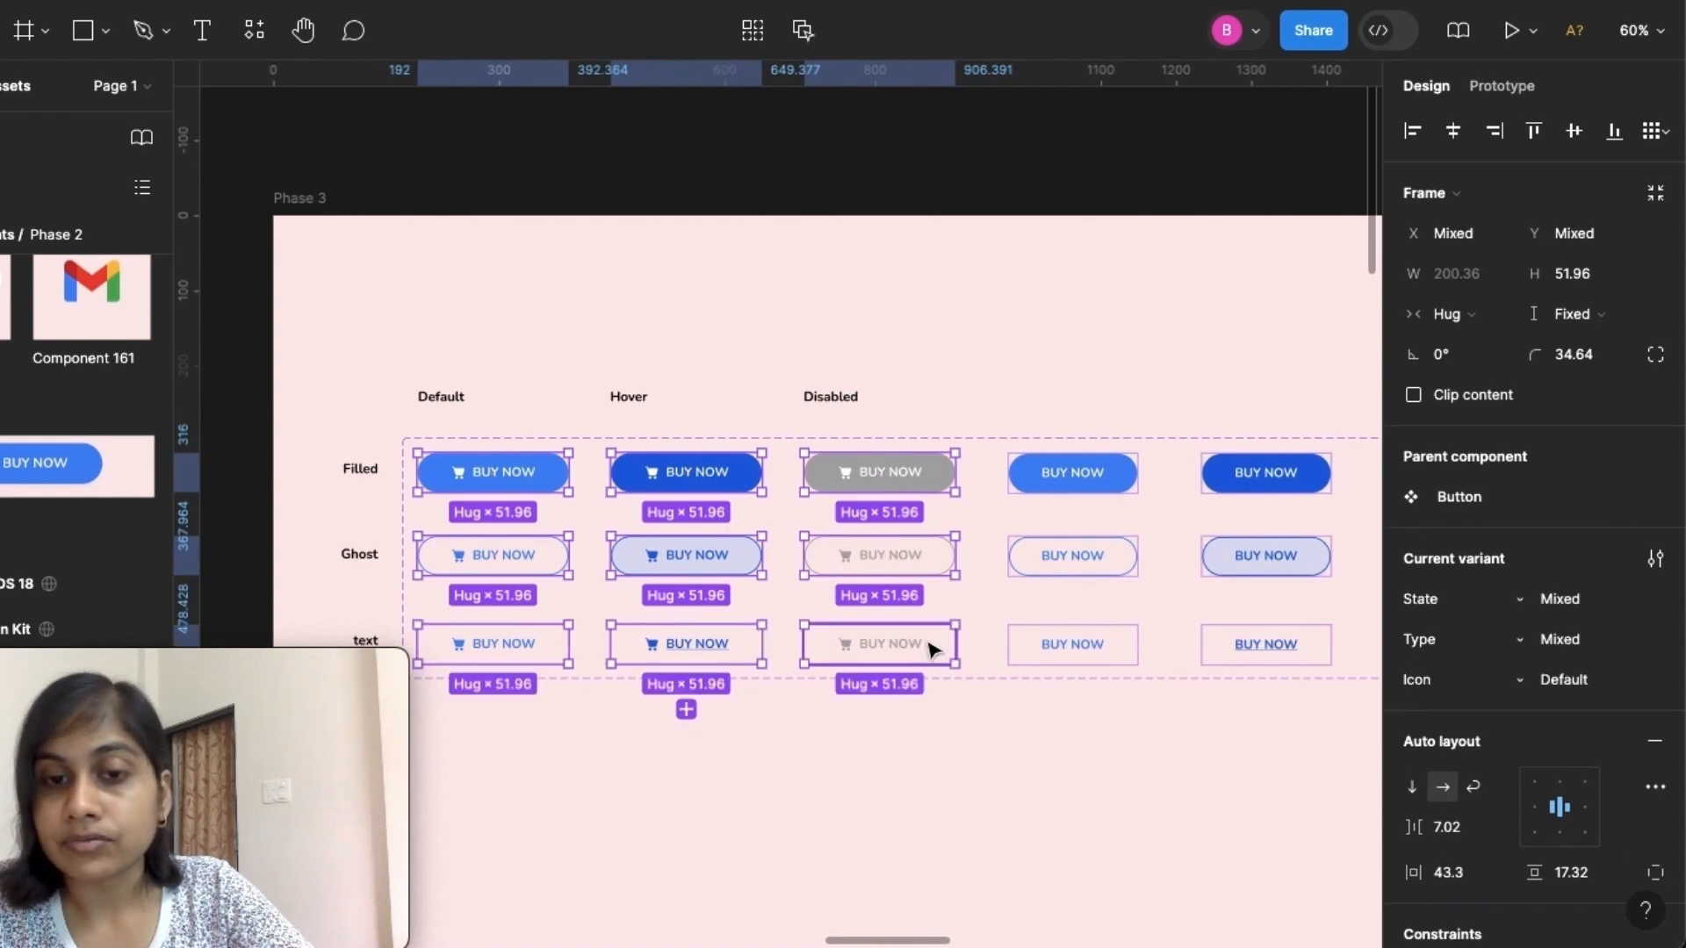
click(1572, 680)
key(BackSpace)
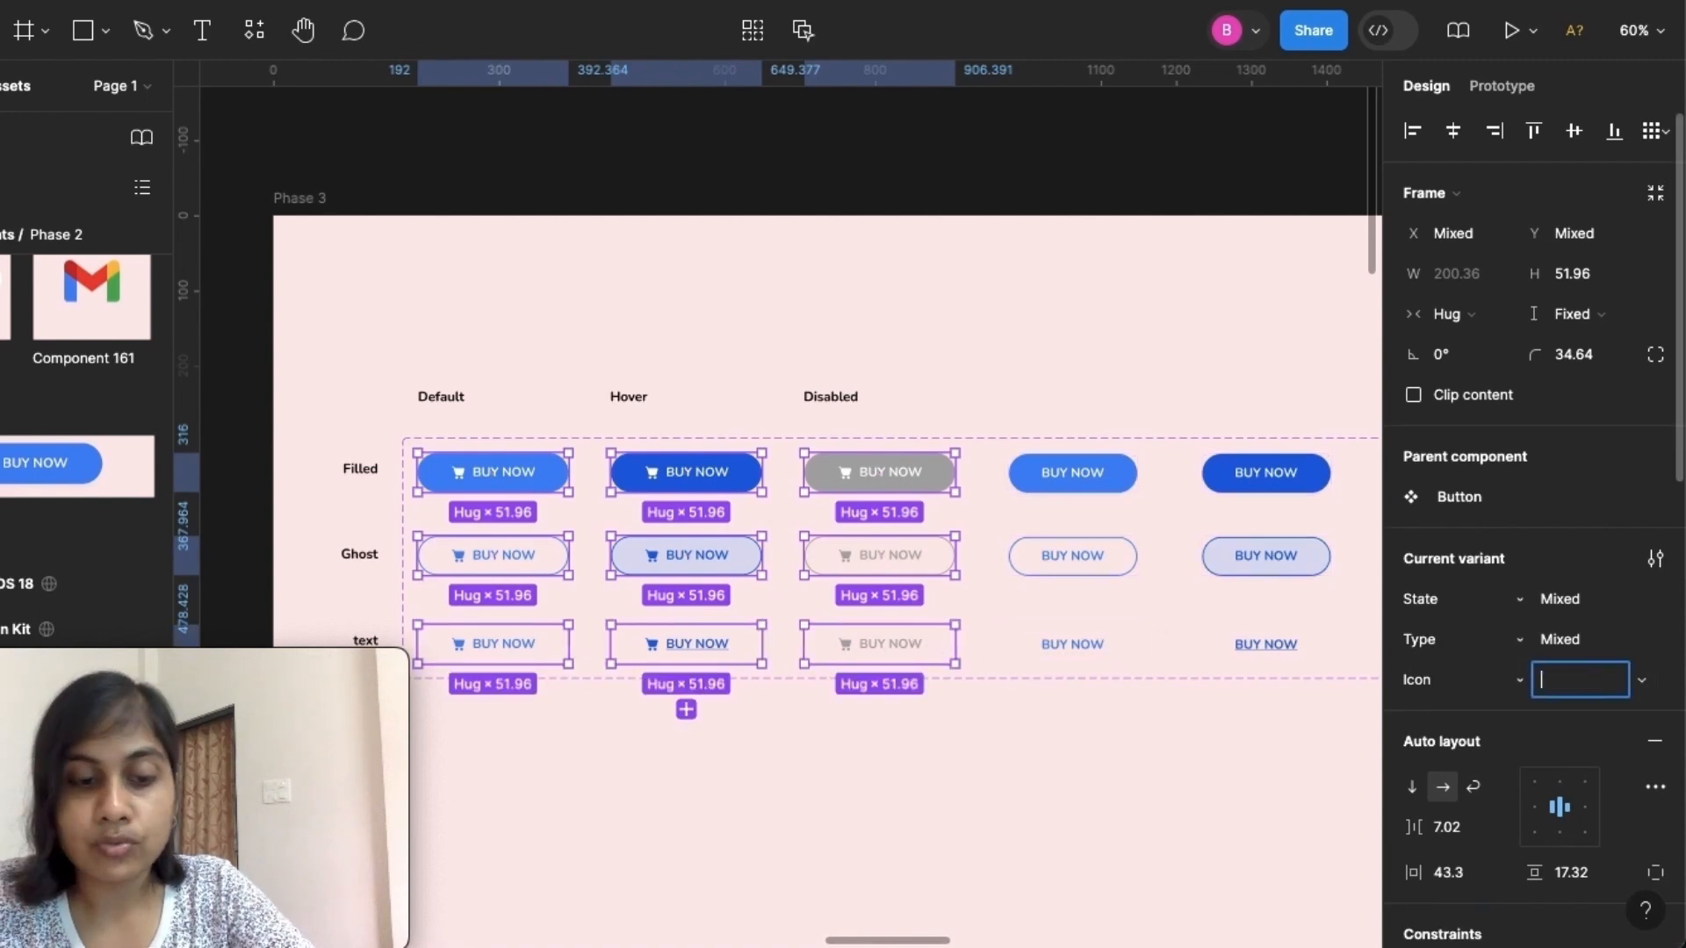
click(1027, 807)
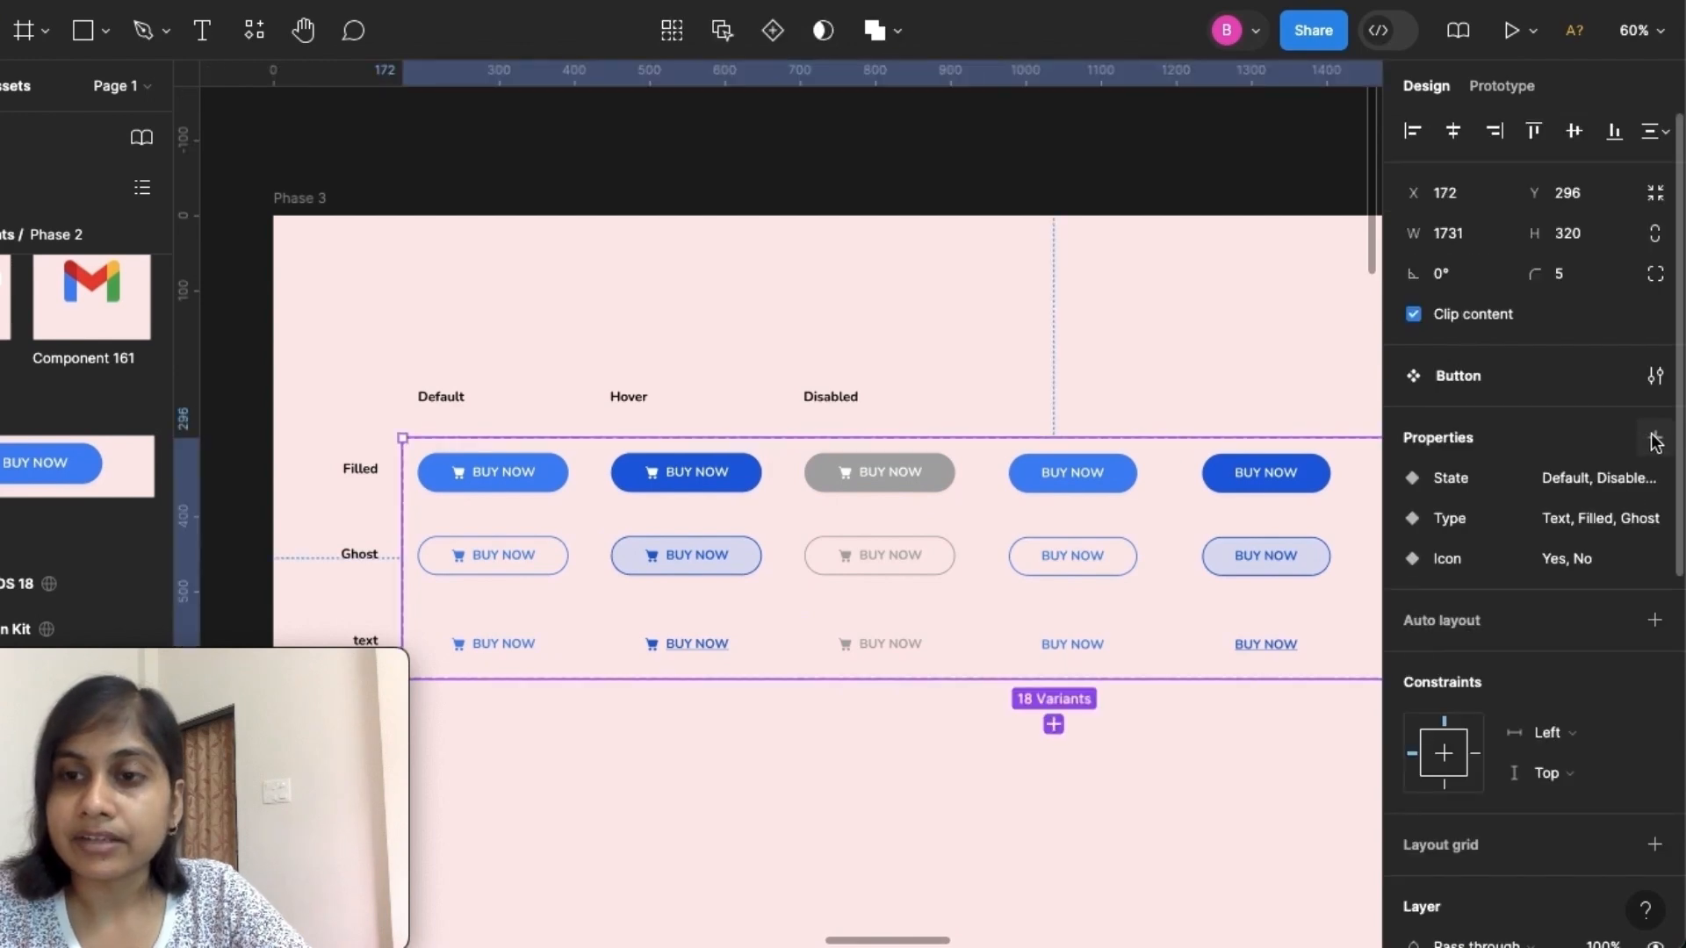
Look at the property types that can be added to the Button component set
click(1655, 438)
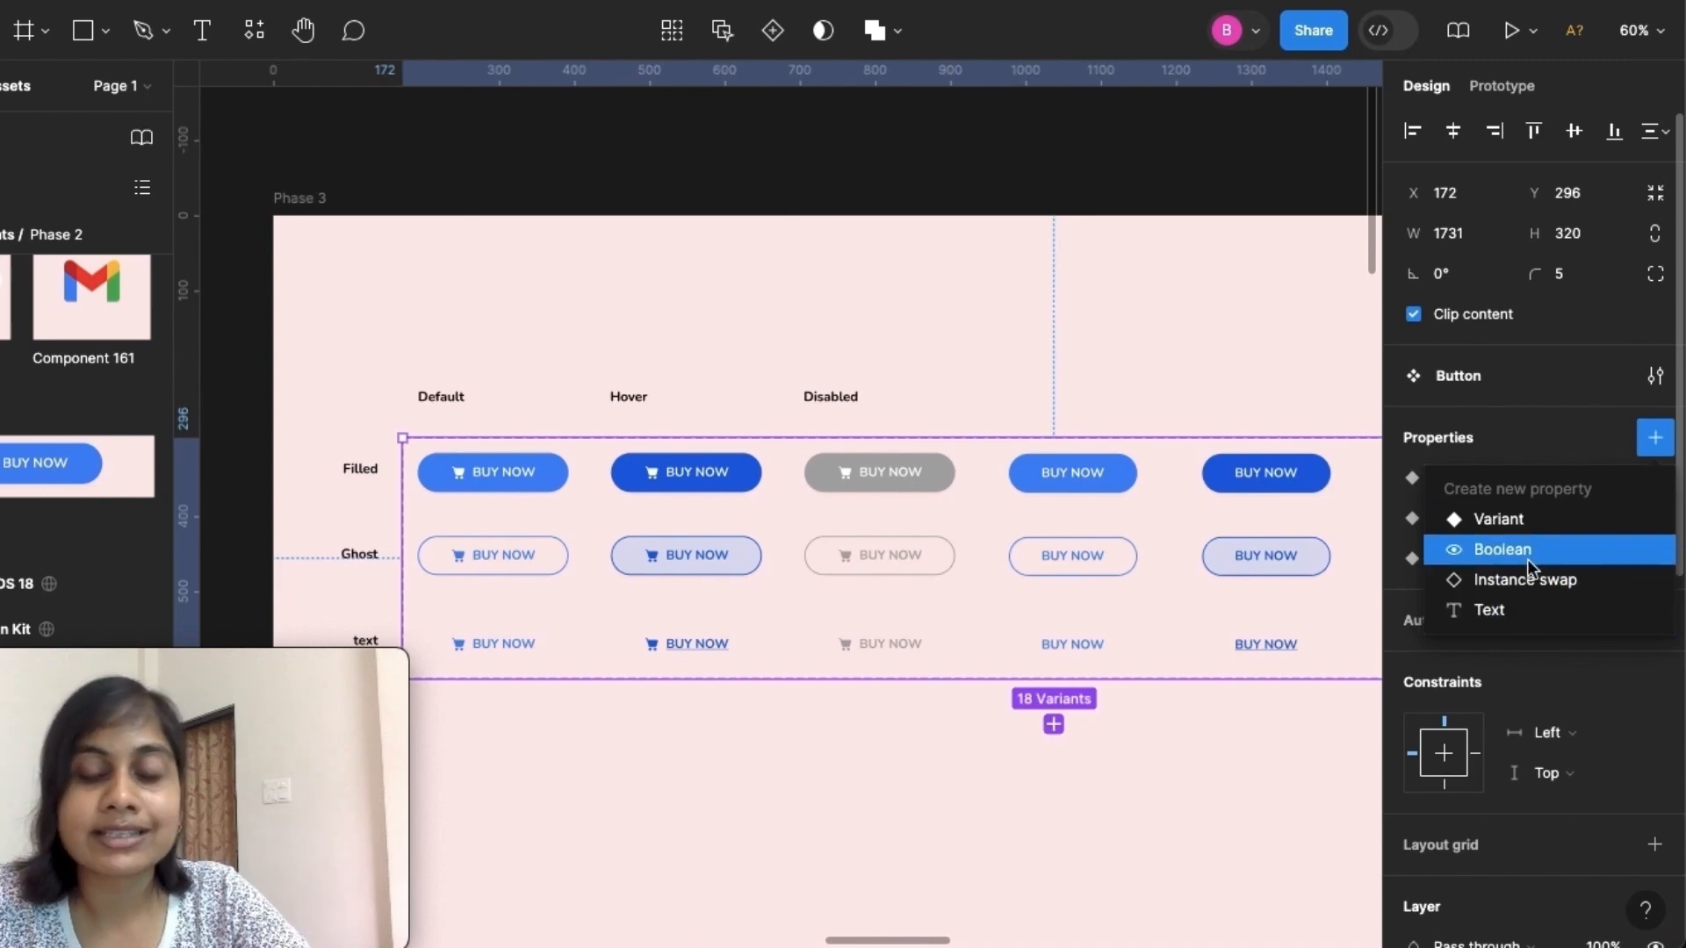
click(948, 910)
Place an instance of the Button component on the frame below the component set
scroll(1001, 806, right, 5)
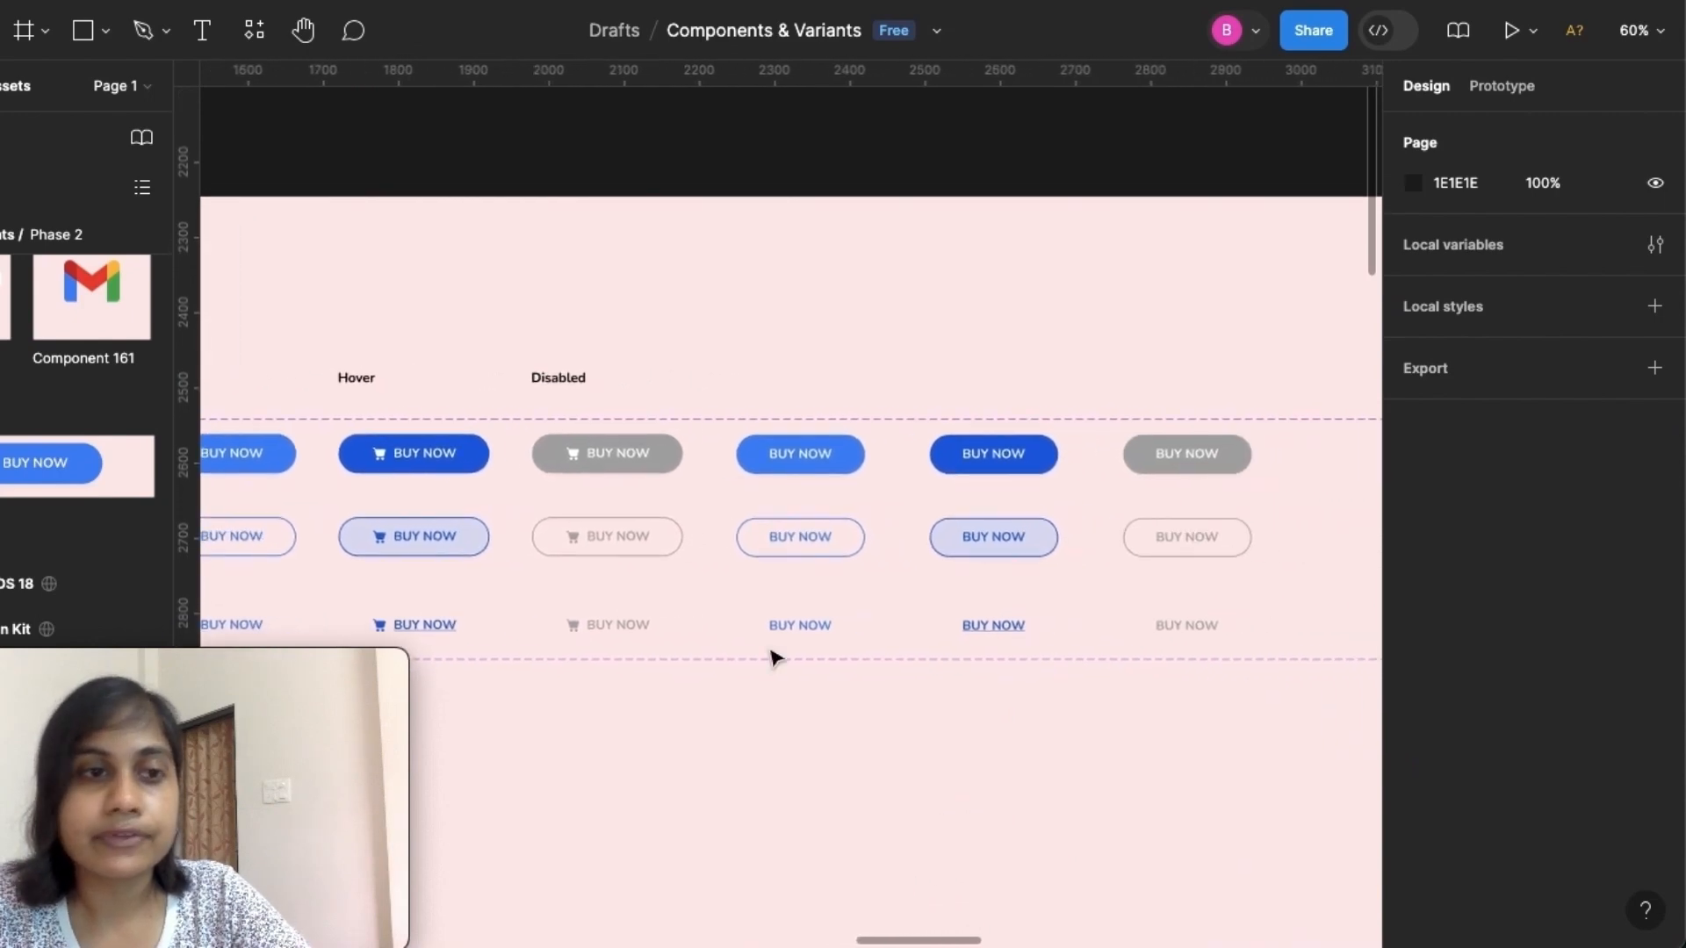
scroll(81, 483, down, 4)
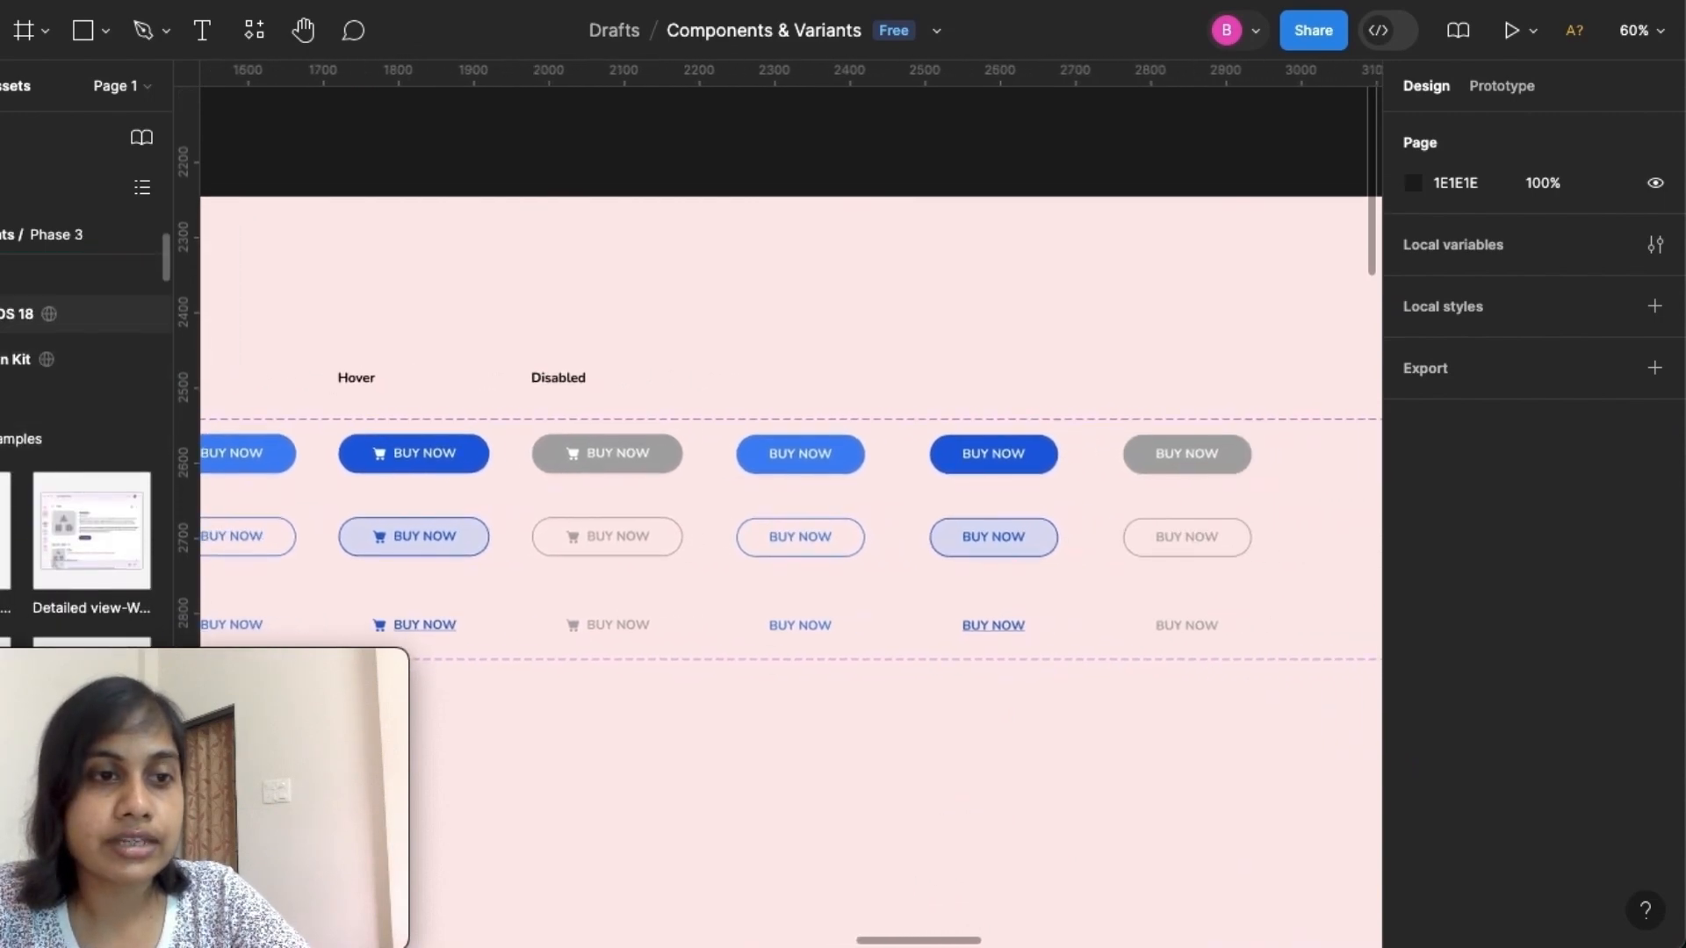
scroll(79, 483, up, 5)
drag(63, 483, 834, 823)
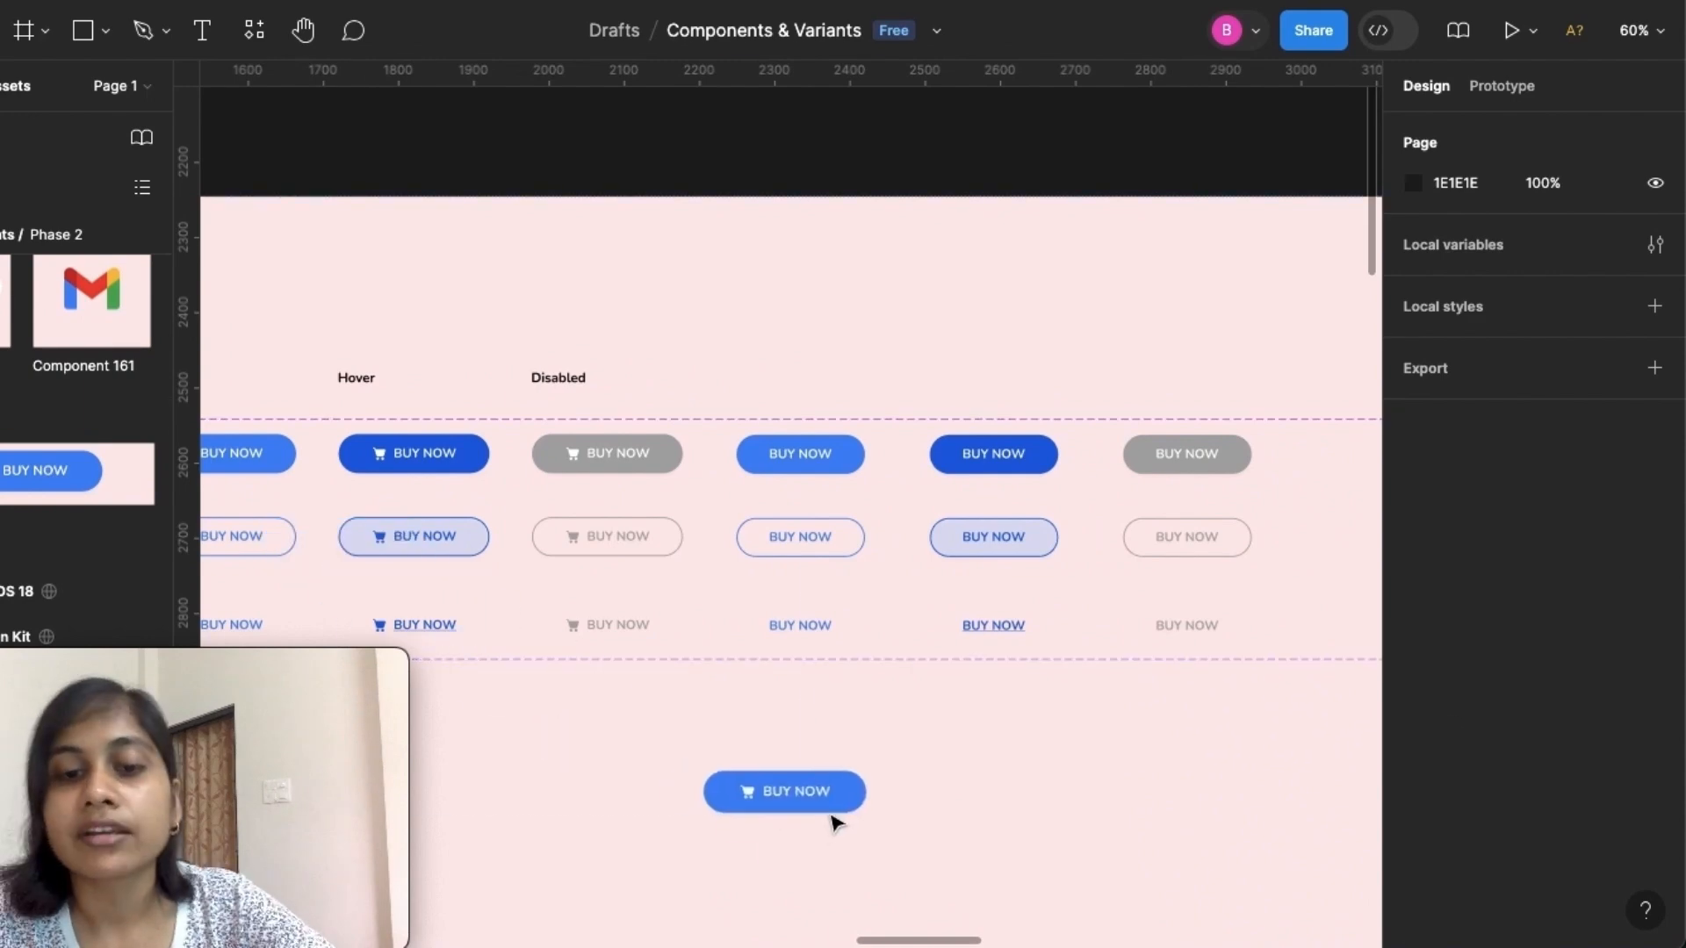
Test the Icon property on the placed Button instance by switching it off and back on
scroll(835, 823, up, 5)
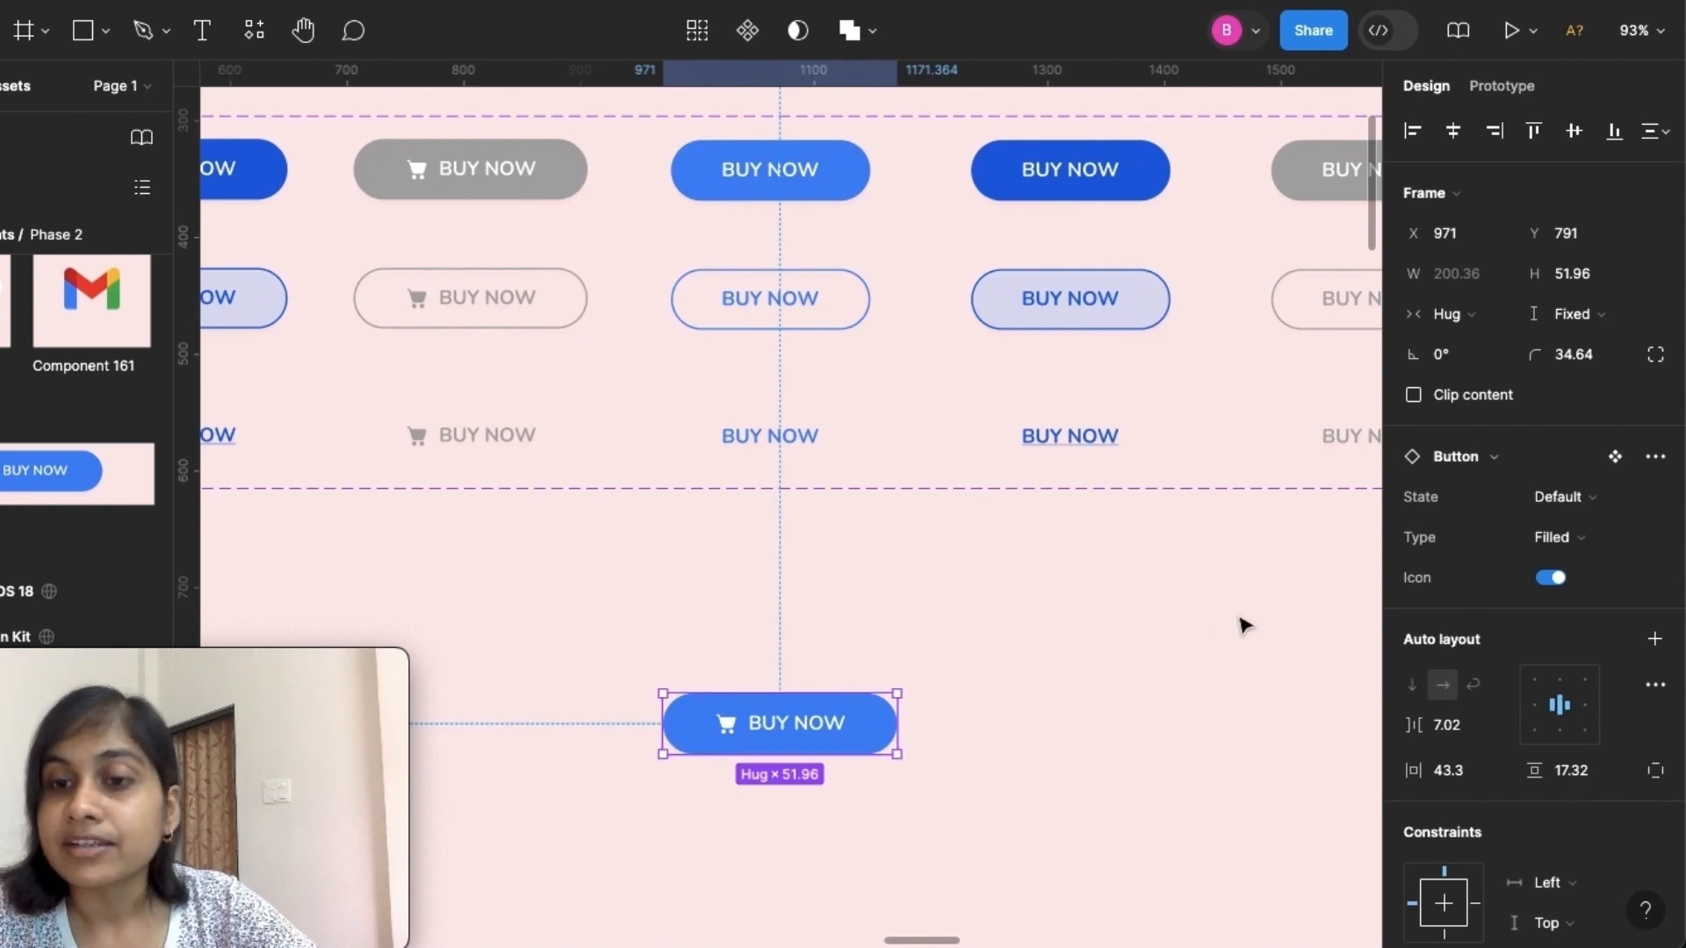
click(1553, 578)
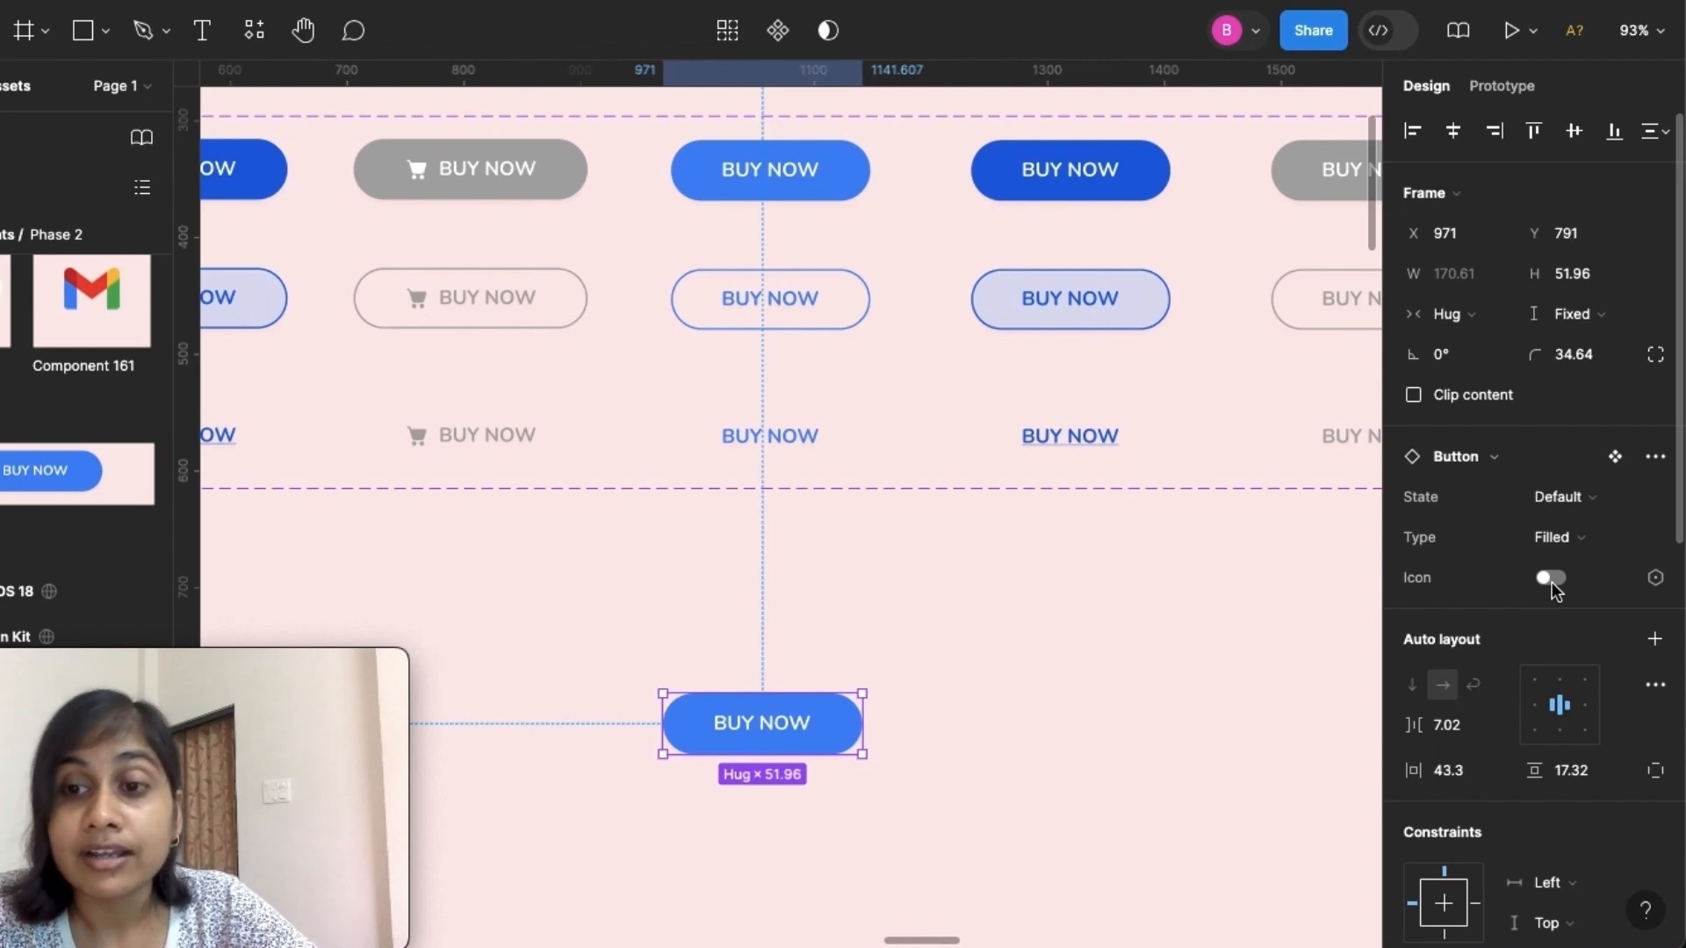
click(1563, 577)
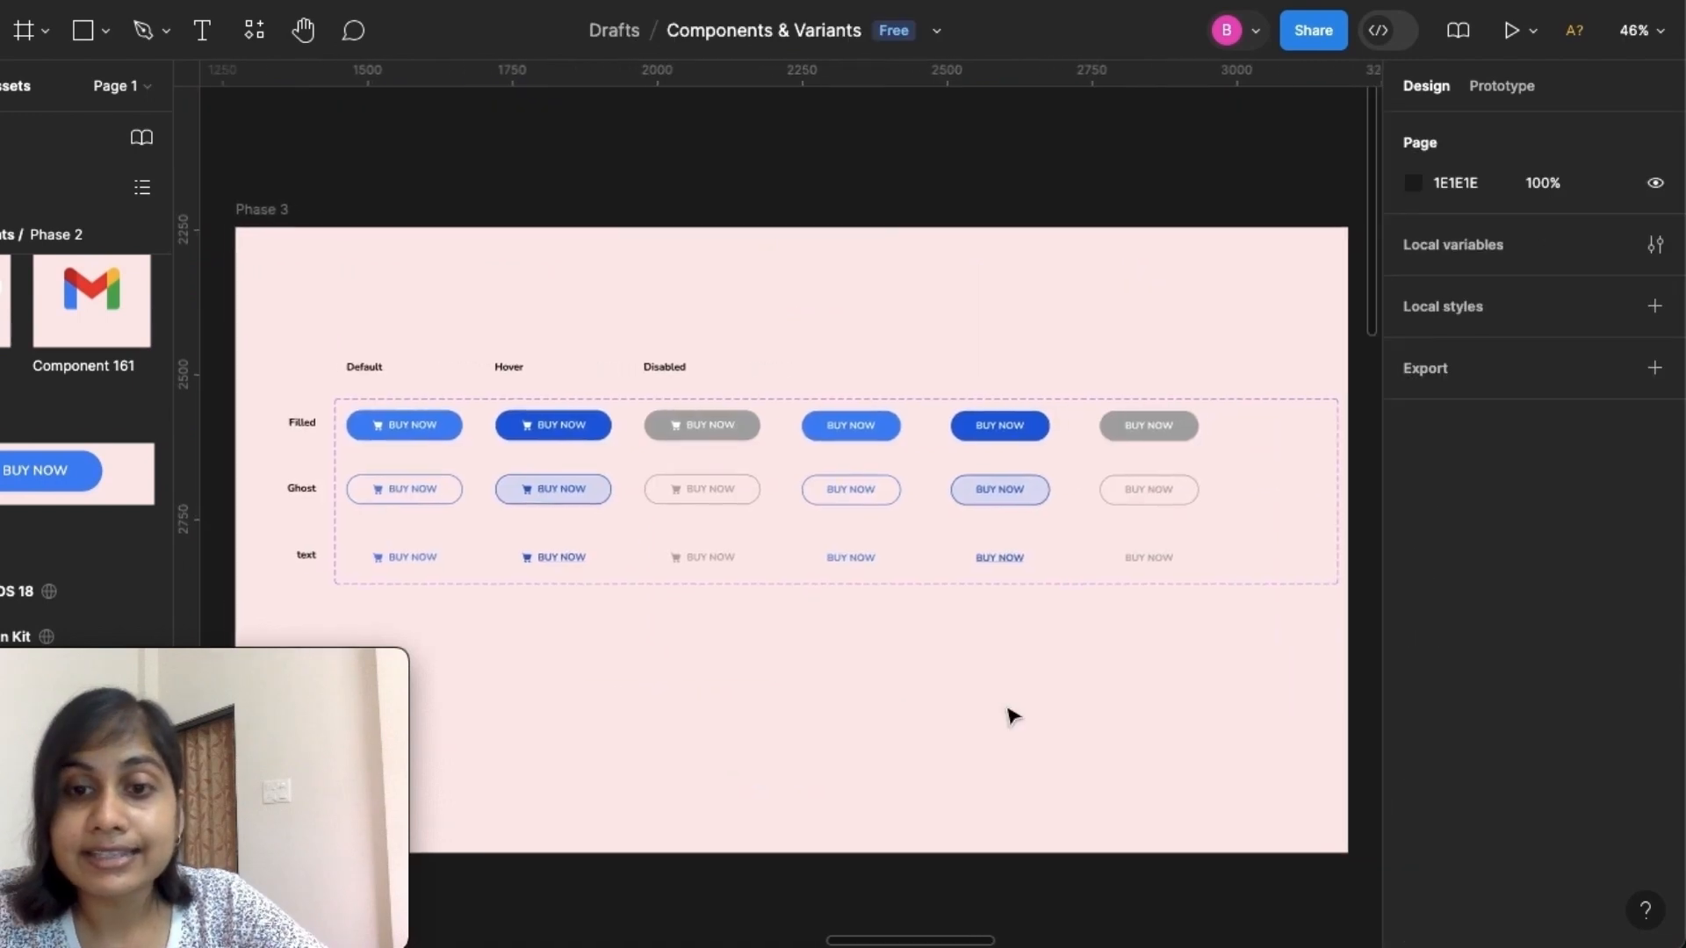
Extend the Button component set's lower edge to a height of 711 to make room for more variants
scroll(1009, 713, up, 1)
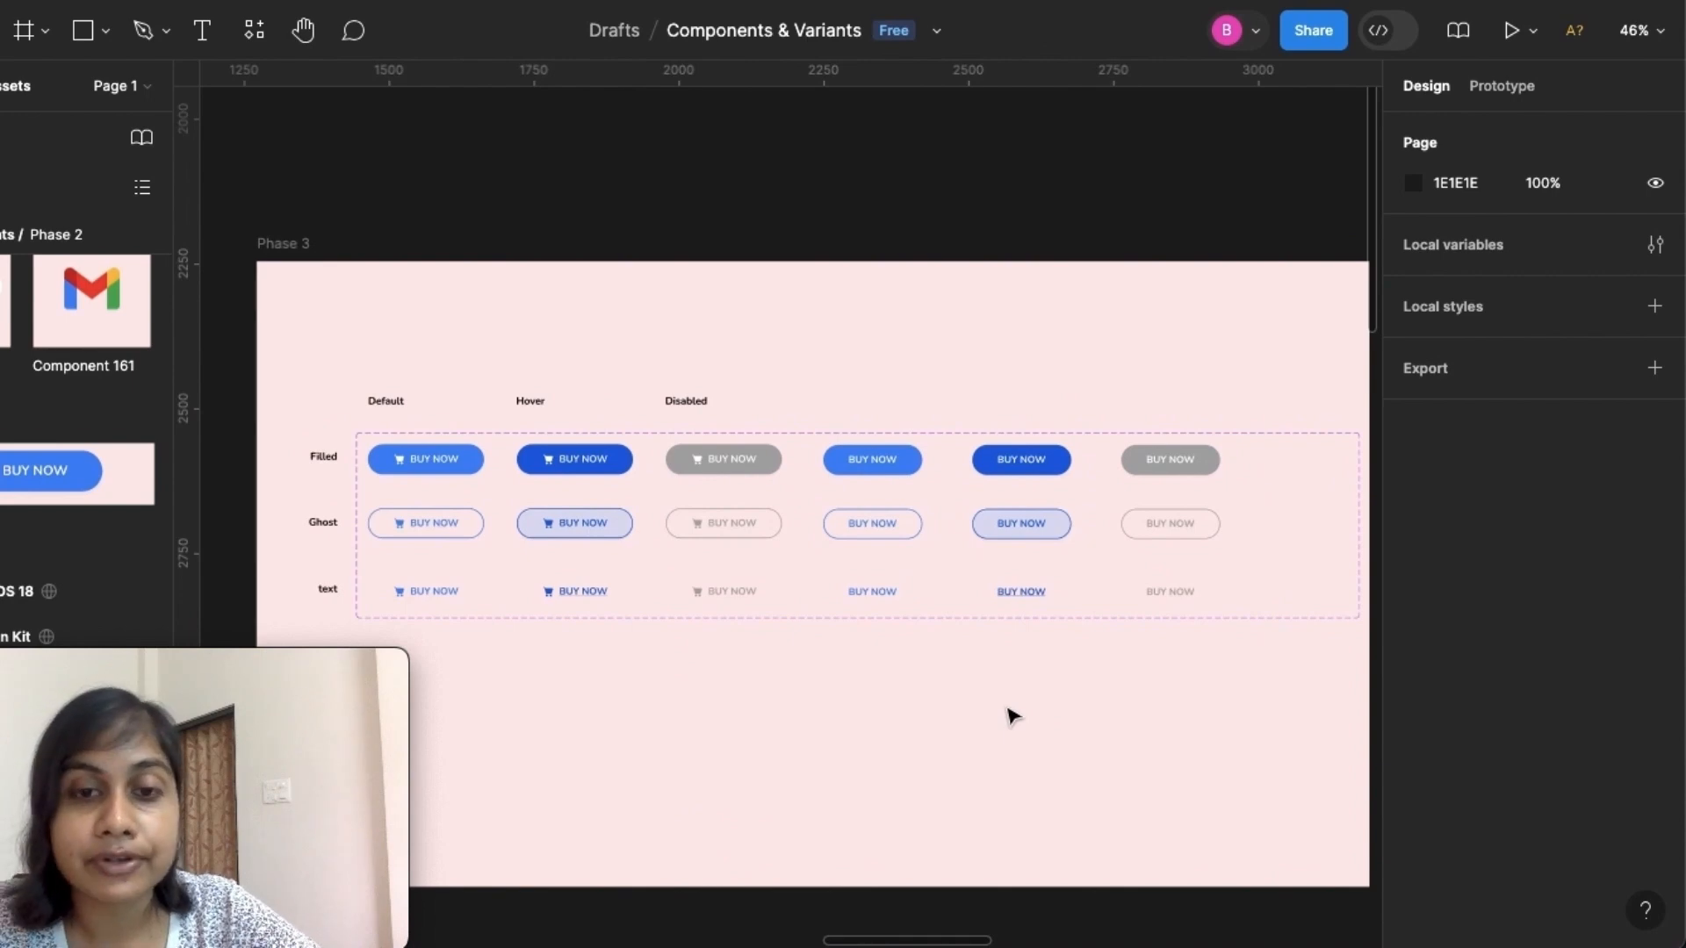
scroll(1008, 677, down, 2)
ctrl+scroll(1008, 677, up, 2)
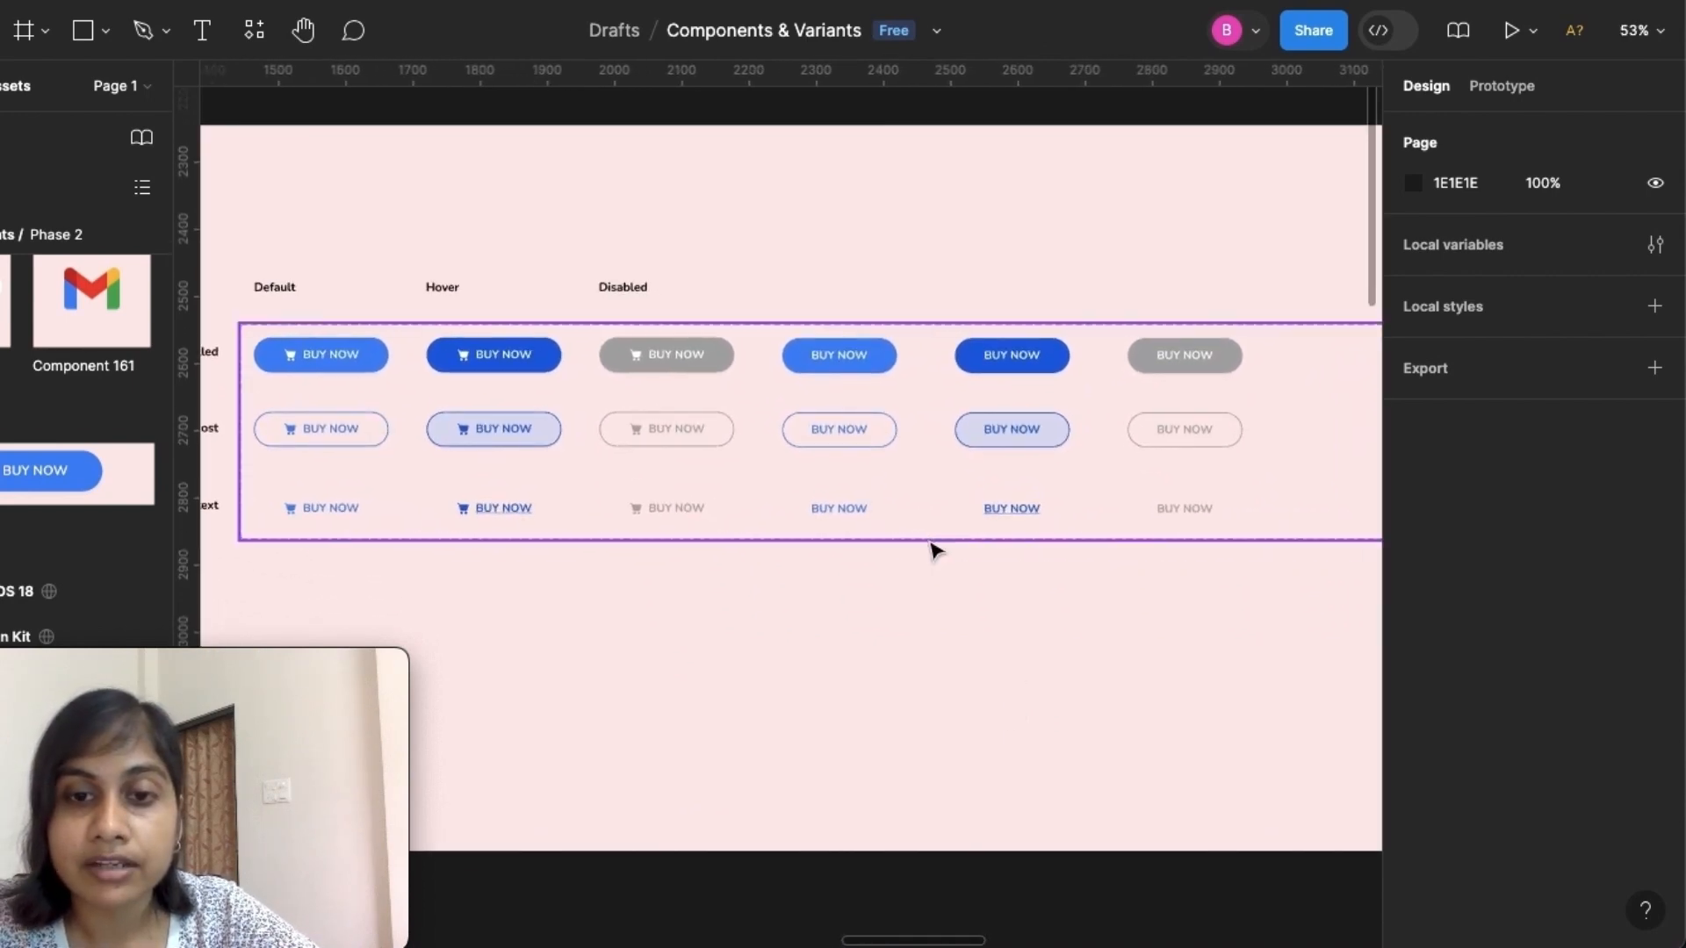
click(925, 540)
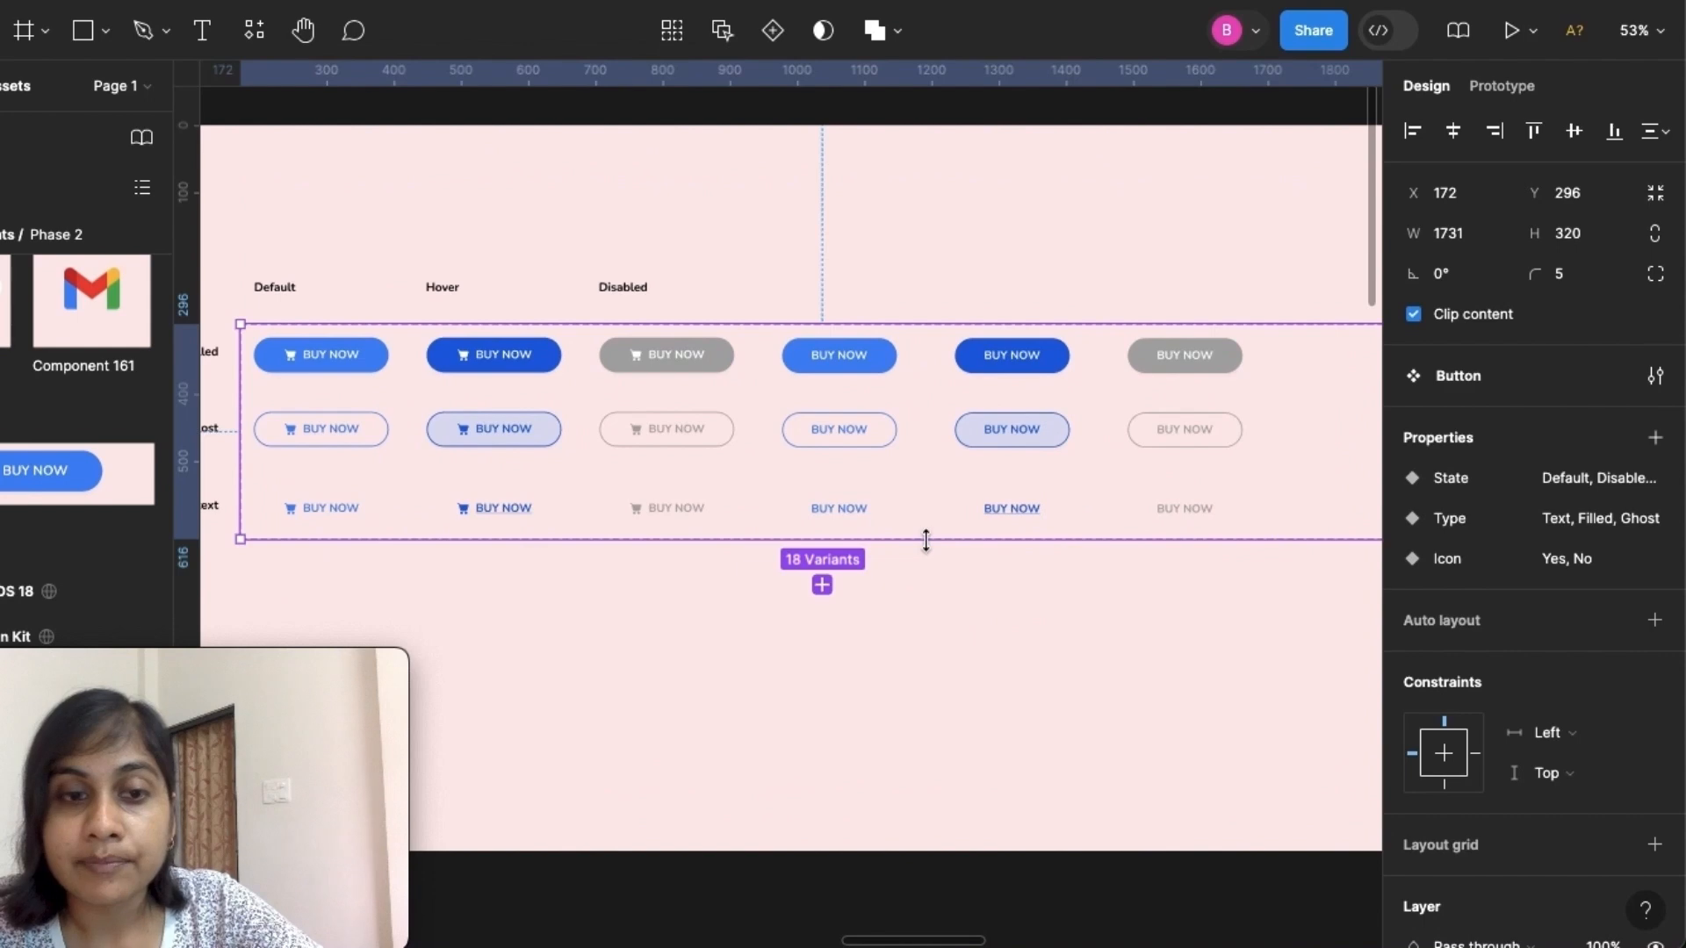
drag(925, 542, 923, 802)
Duplicate all eighteen BUY NOW variants and place the copies below the originals inside the component set
scroll(884, 704, left, 3)
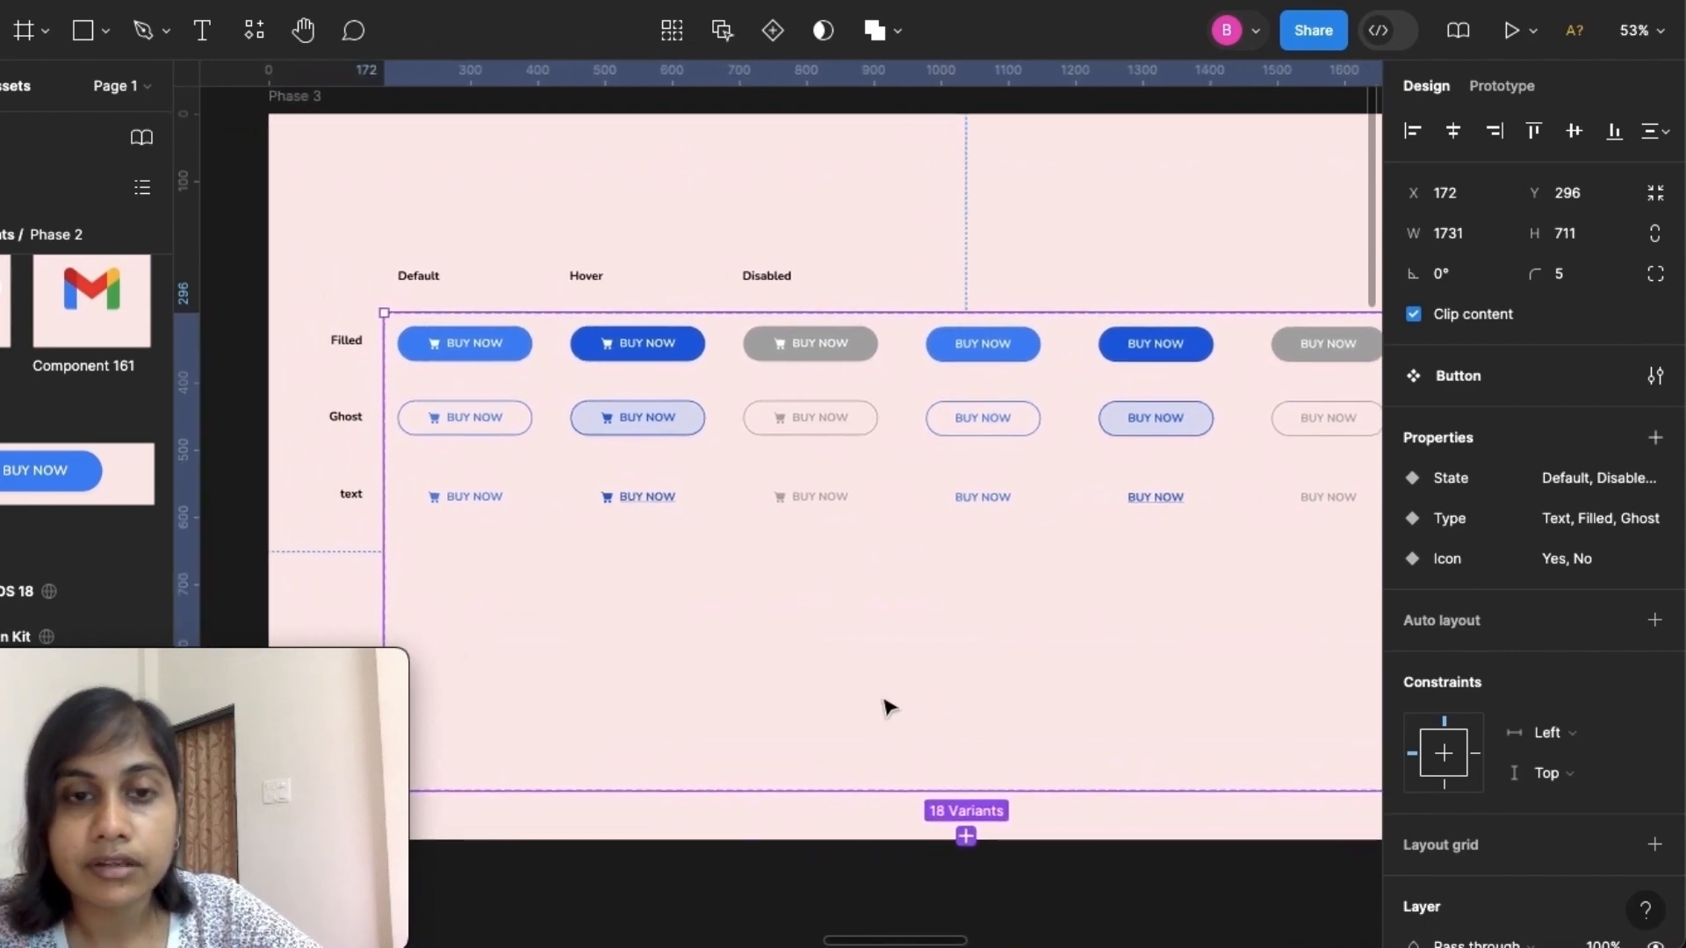
scroll(887, 707, right, 2)
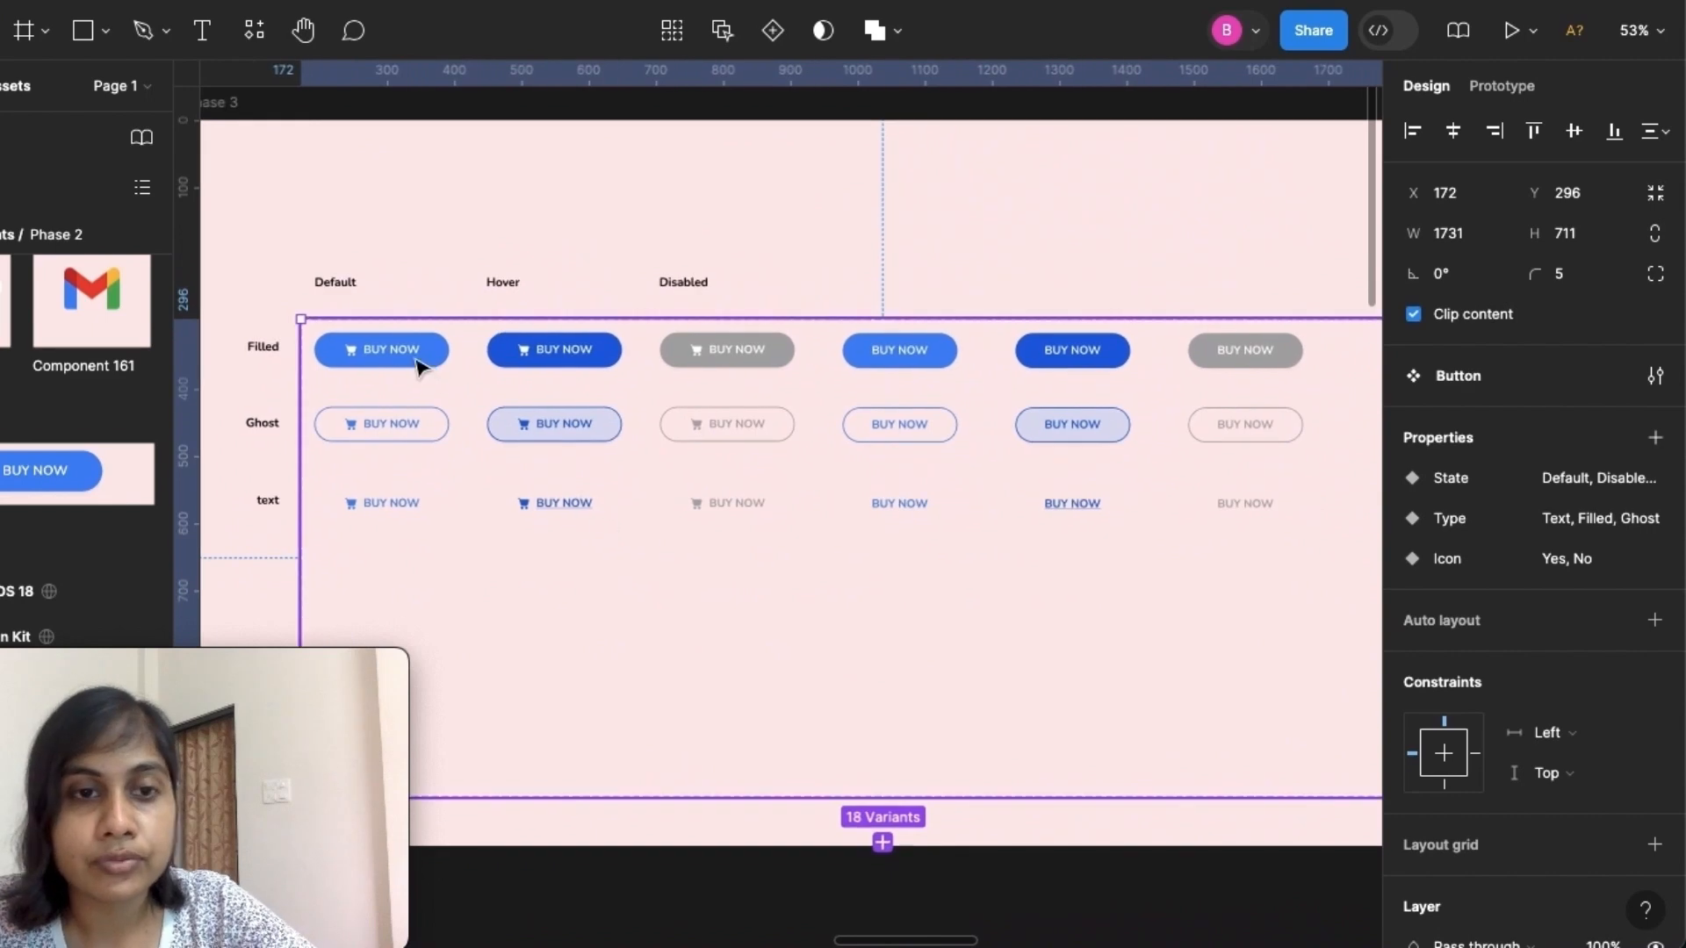
click(419, 367)
shift+click(540, 355)
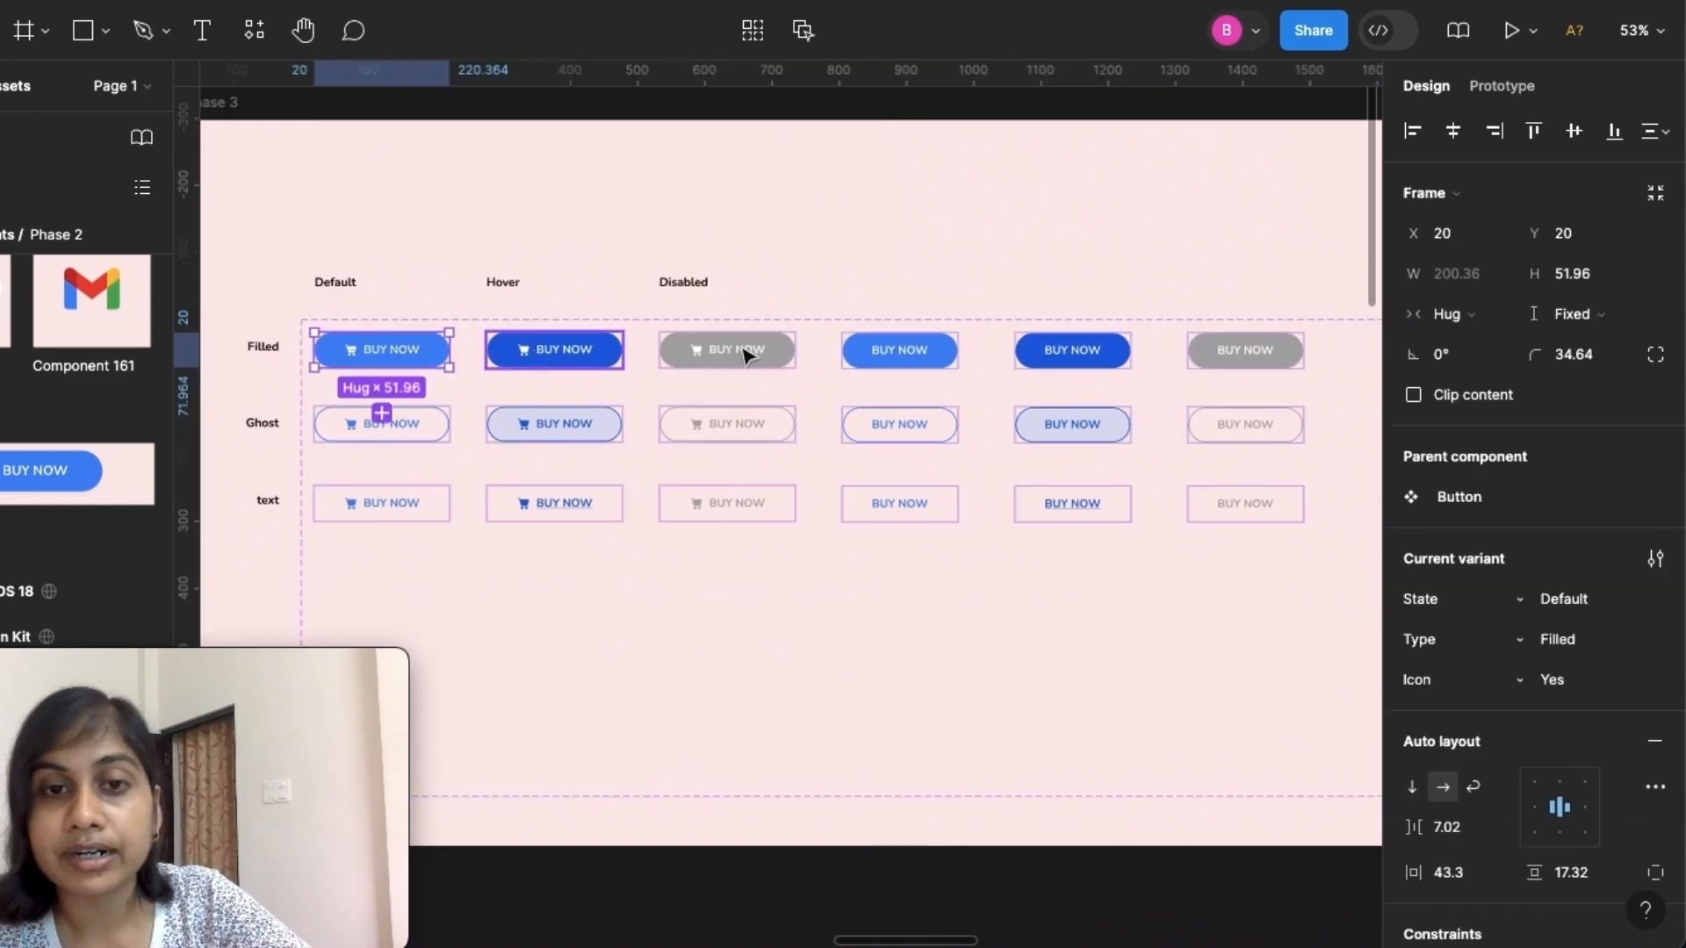
shift+click(891, 353)
shift+click(1072, 351)
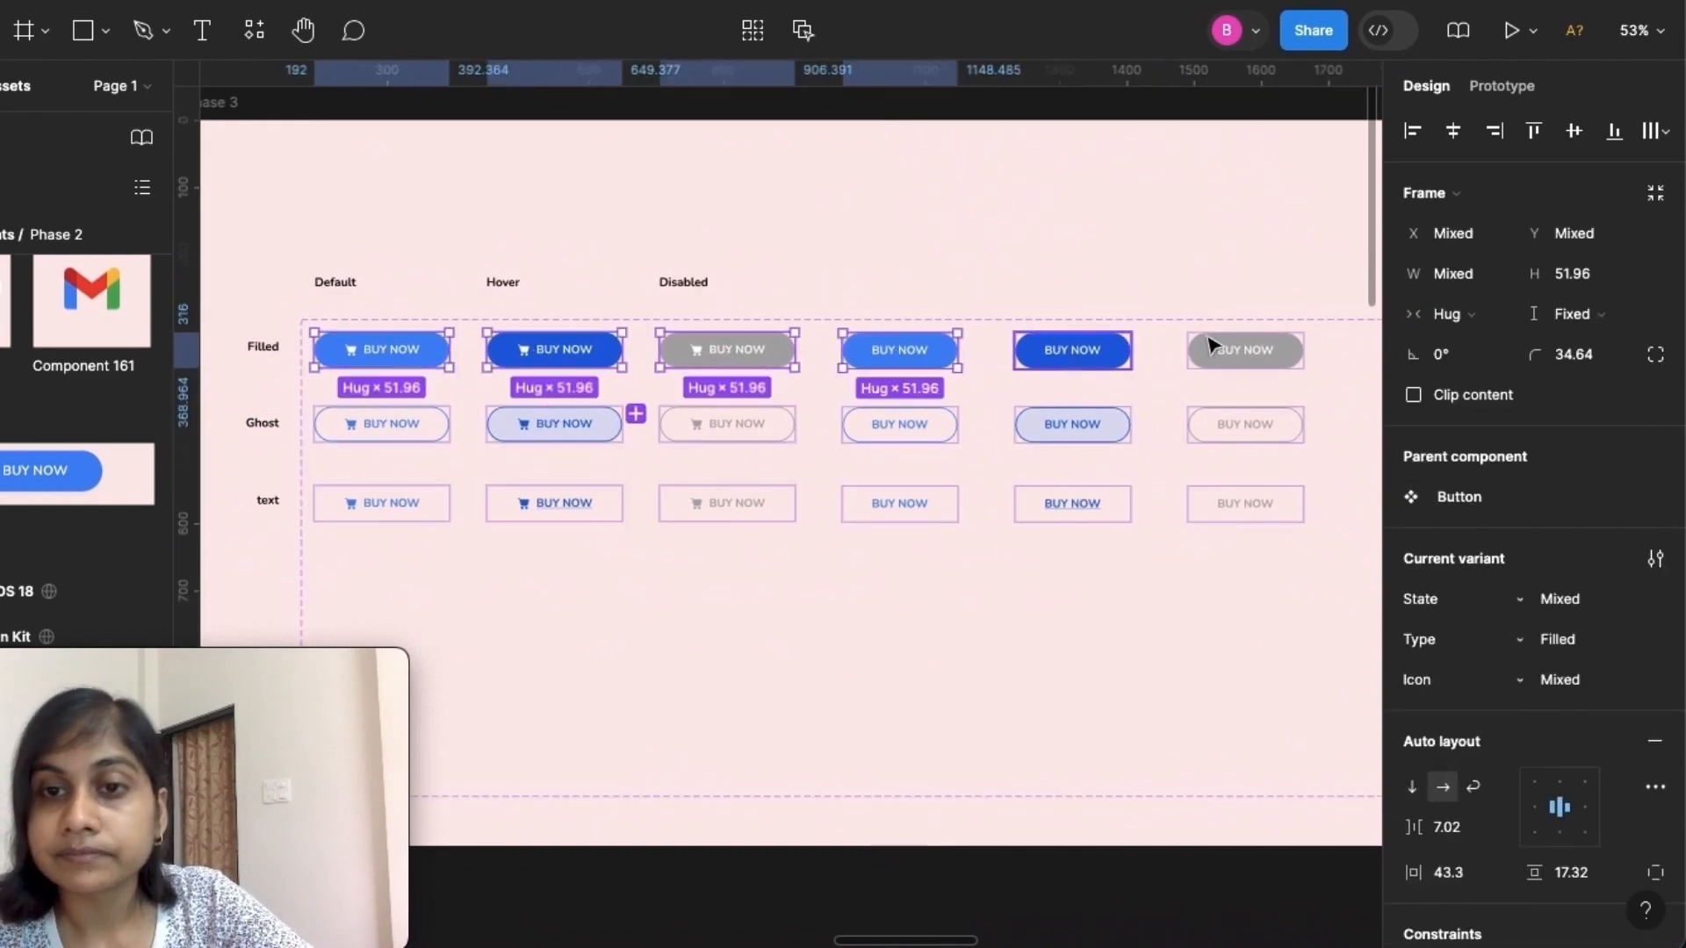
shift+click(1225, 356)
shift+click(426, 441)
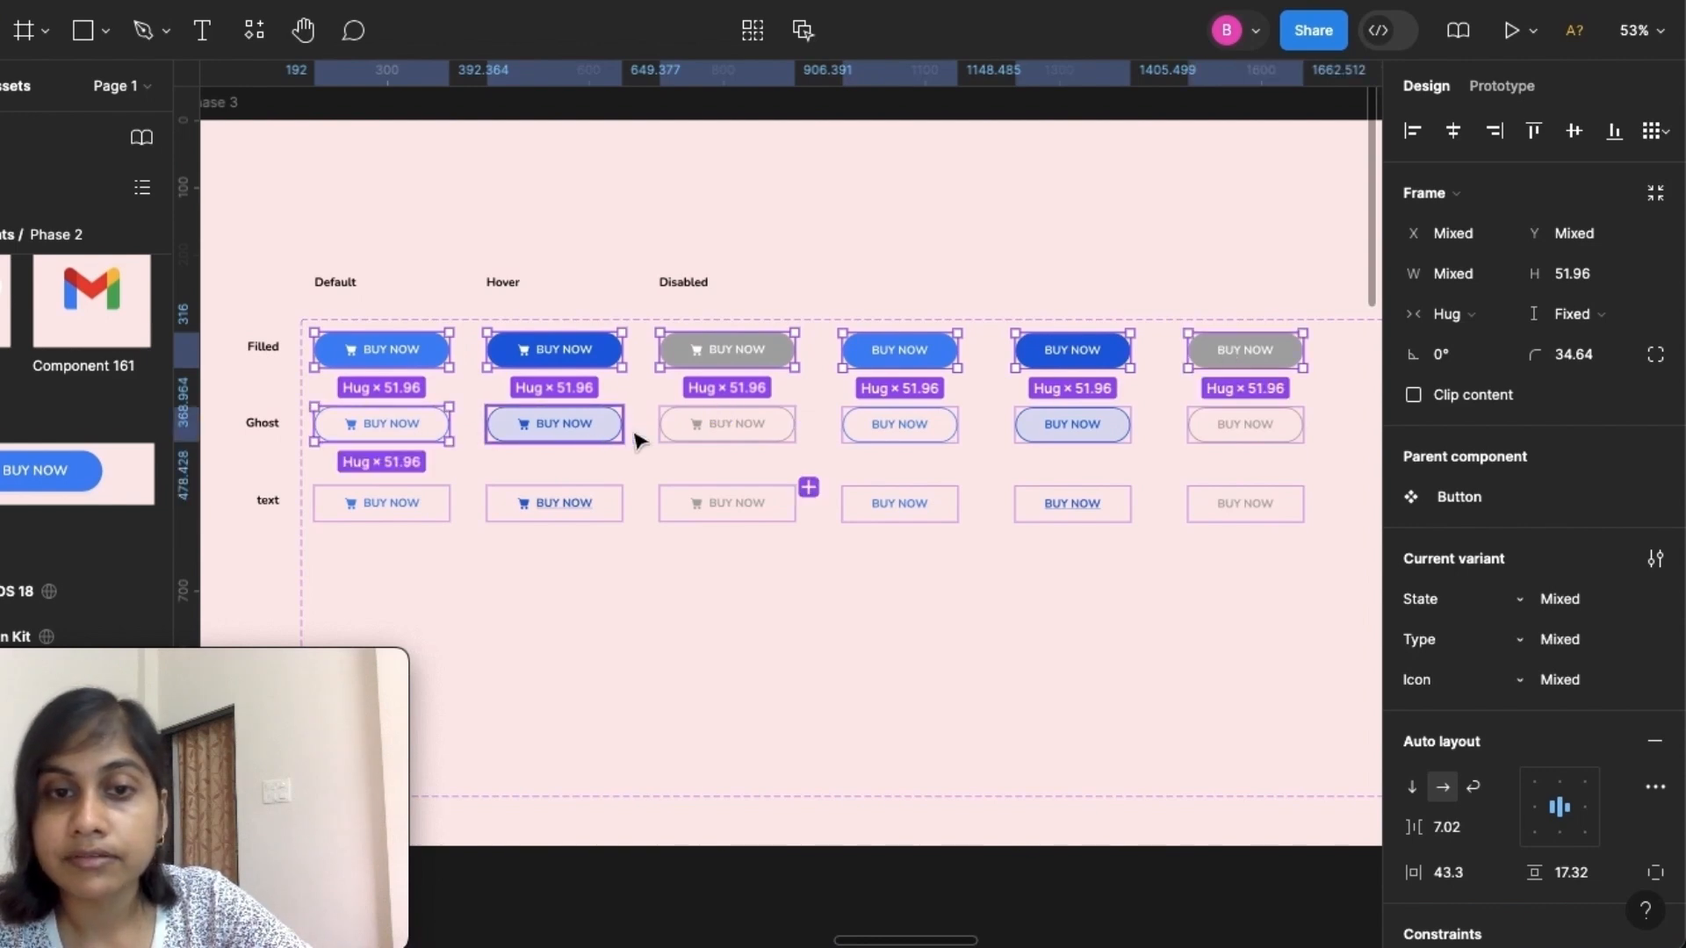
shift+click(590, 443)
shift+click(743, 439)
shift+click(894, 433)
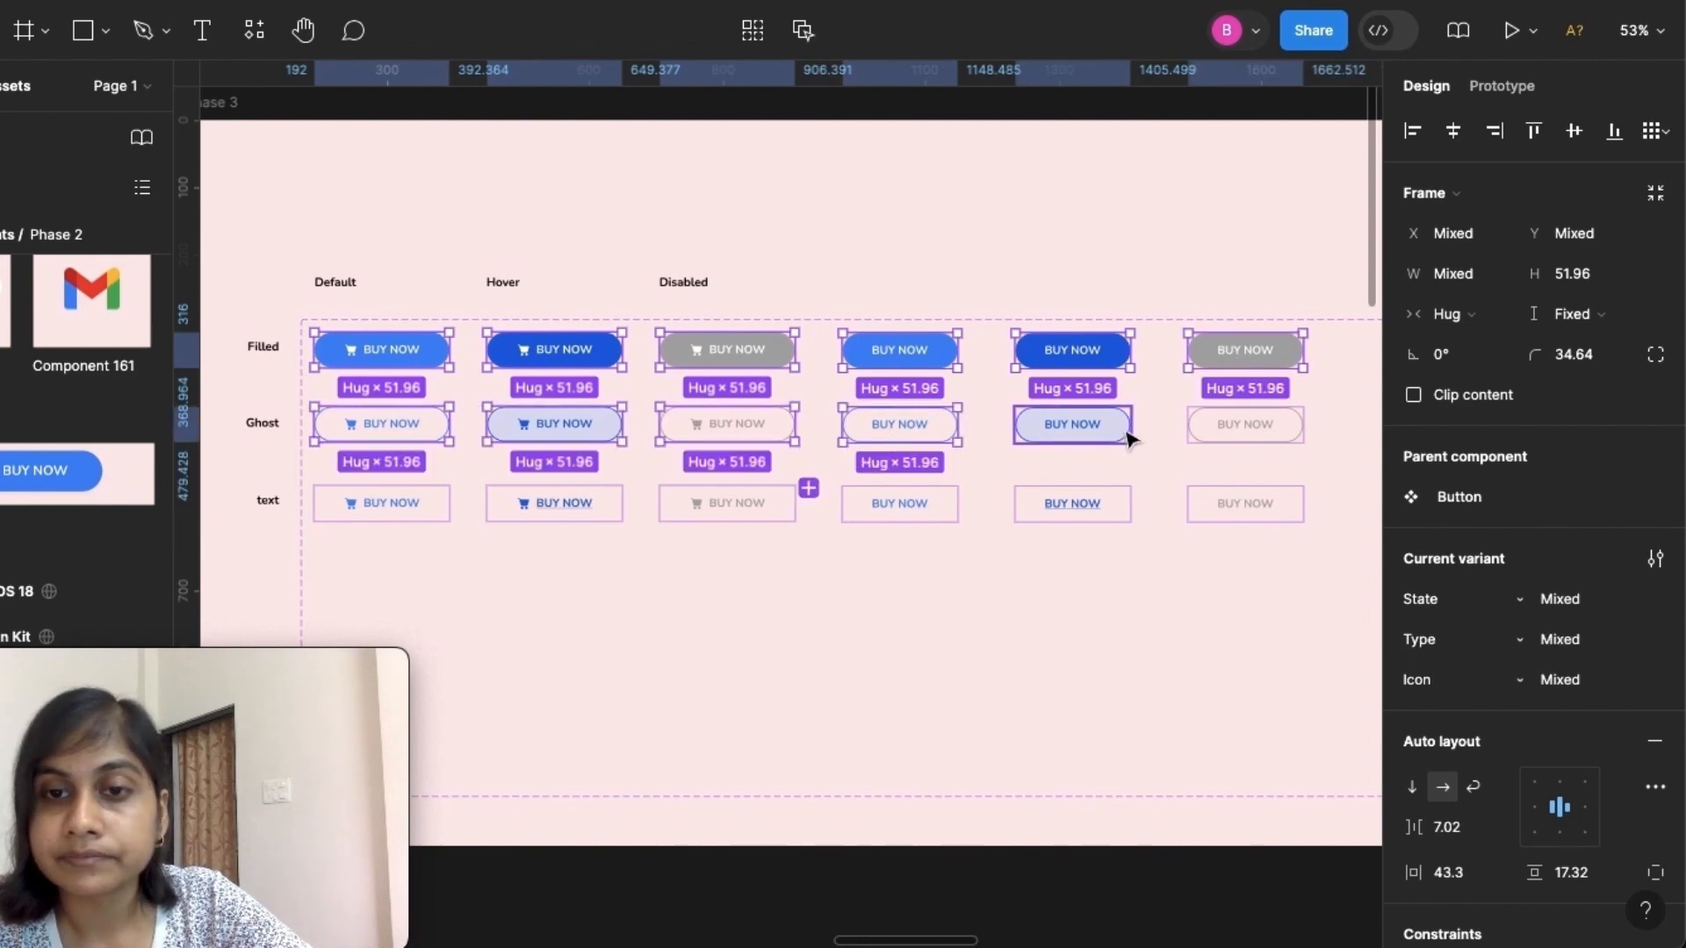
shift+click(1062, 439)
shift+click(1251, 435)
shift+click(414, 504)
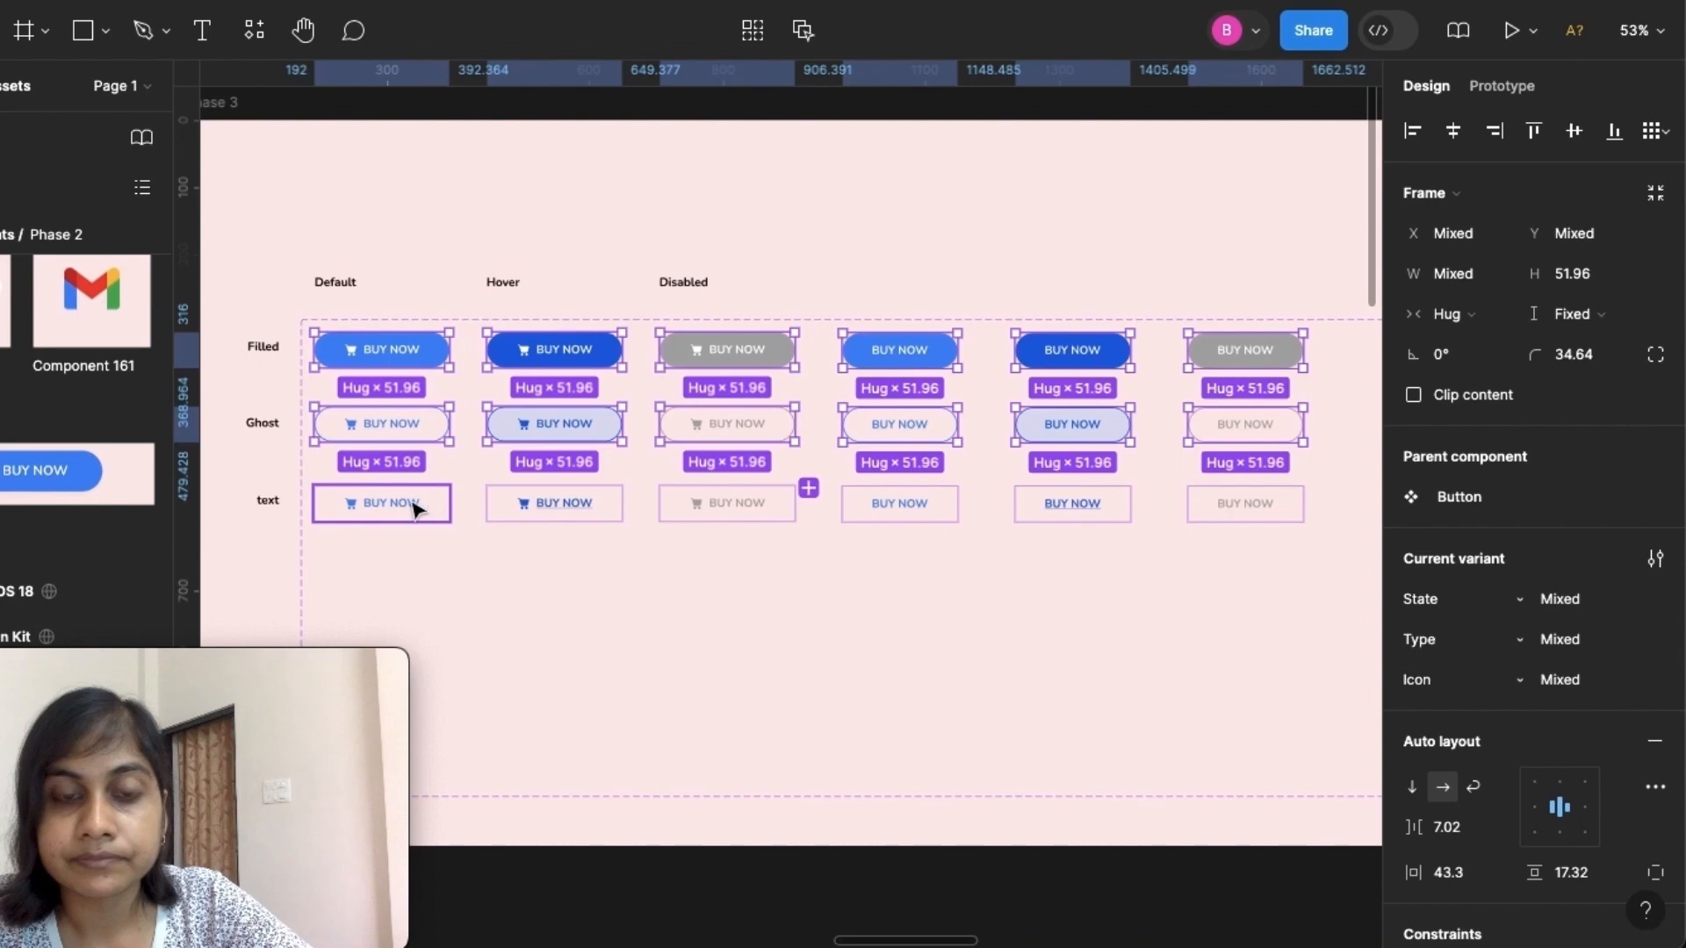
shift+click(550, 518)
shift+click(691, 518)
shift+click(898, 505)
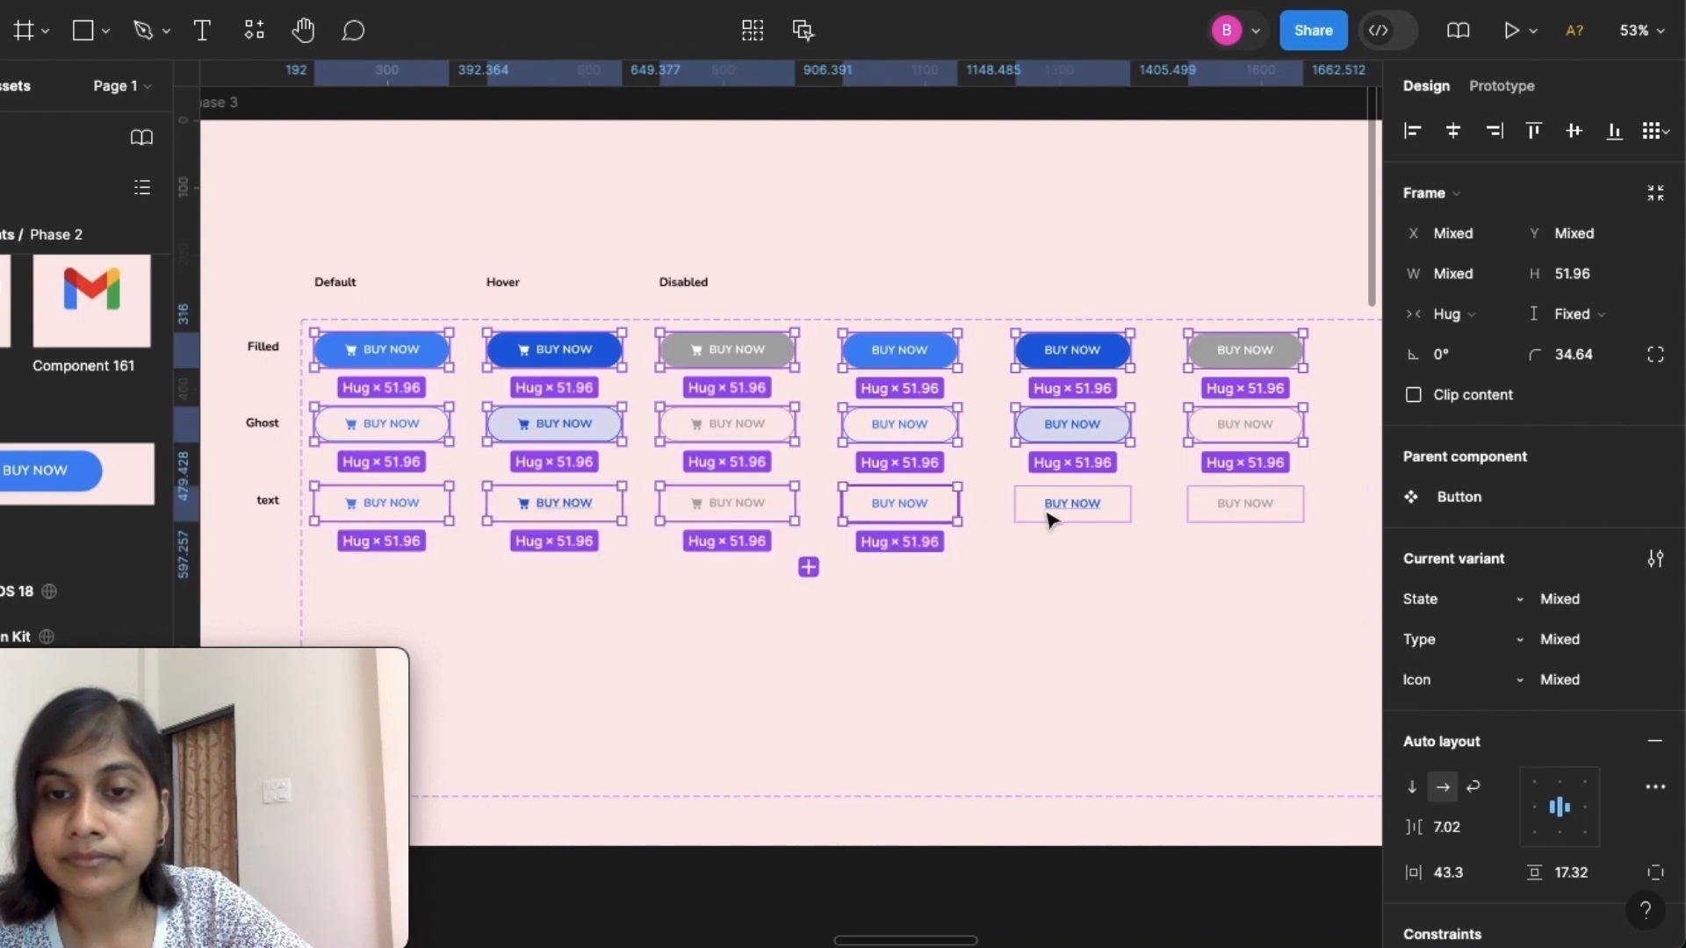
shift+click(1129, 513)
shift+click(1232, 509)
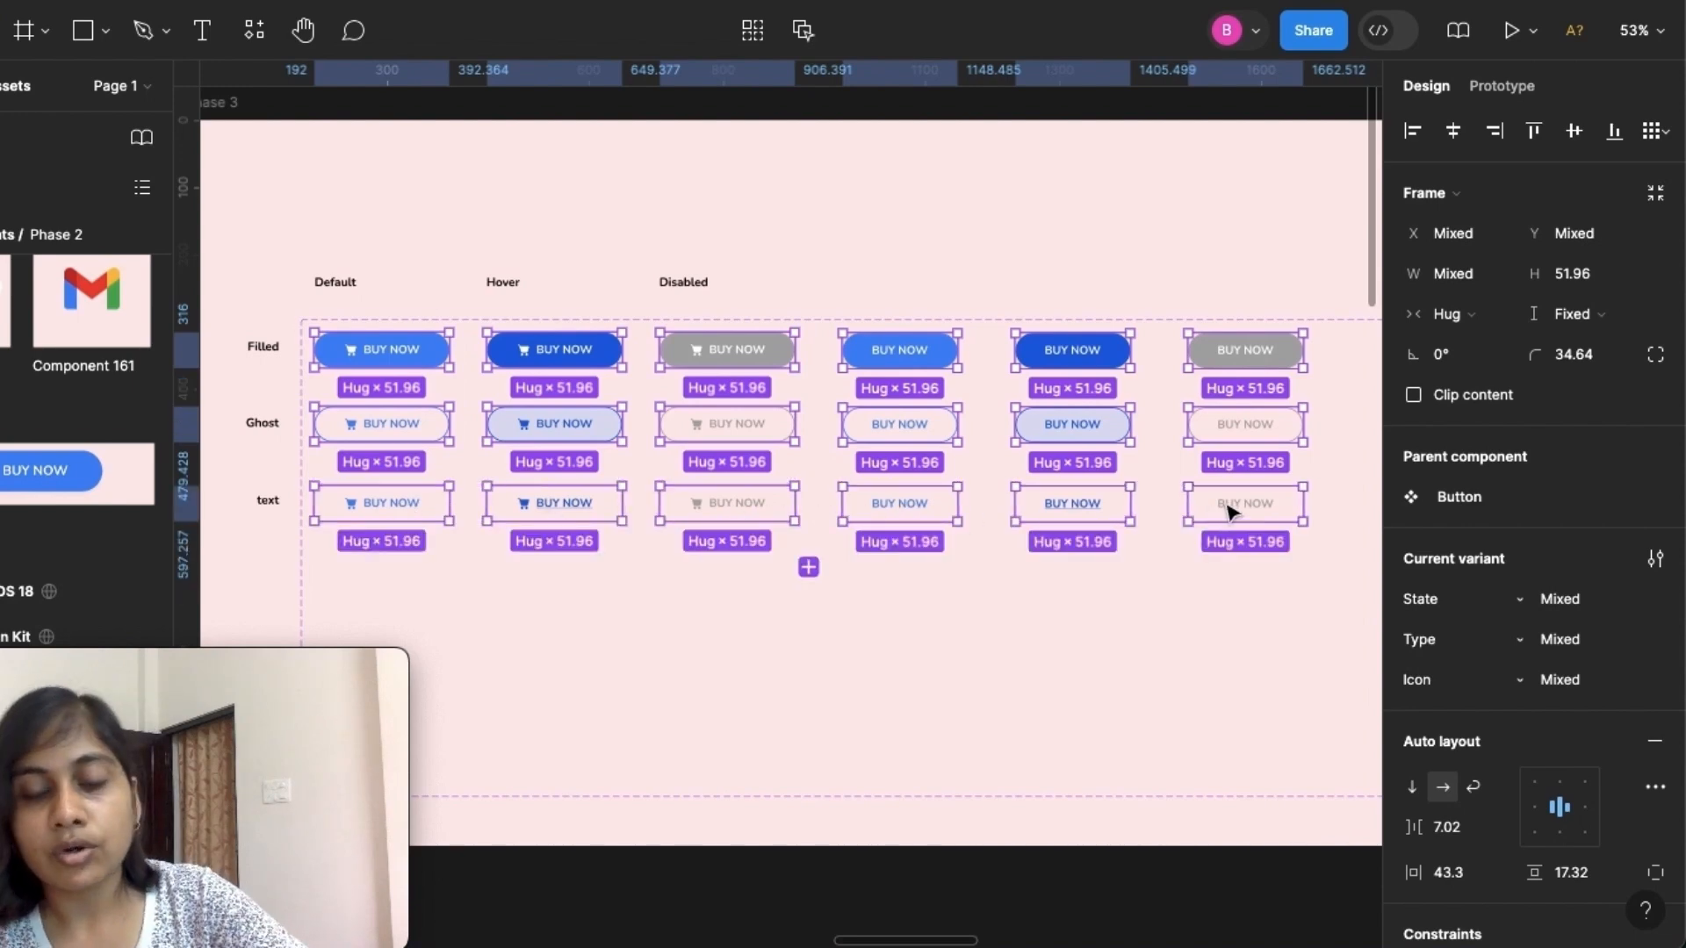
key(super+d)
drag(1075, 363, 1072, 576)
scroll(700, 504, down, 5)
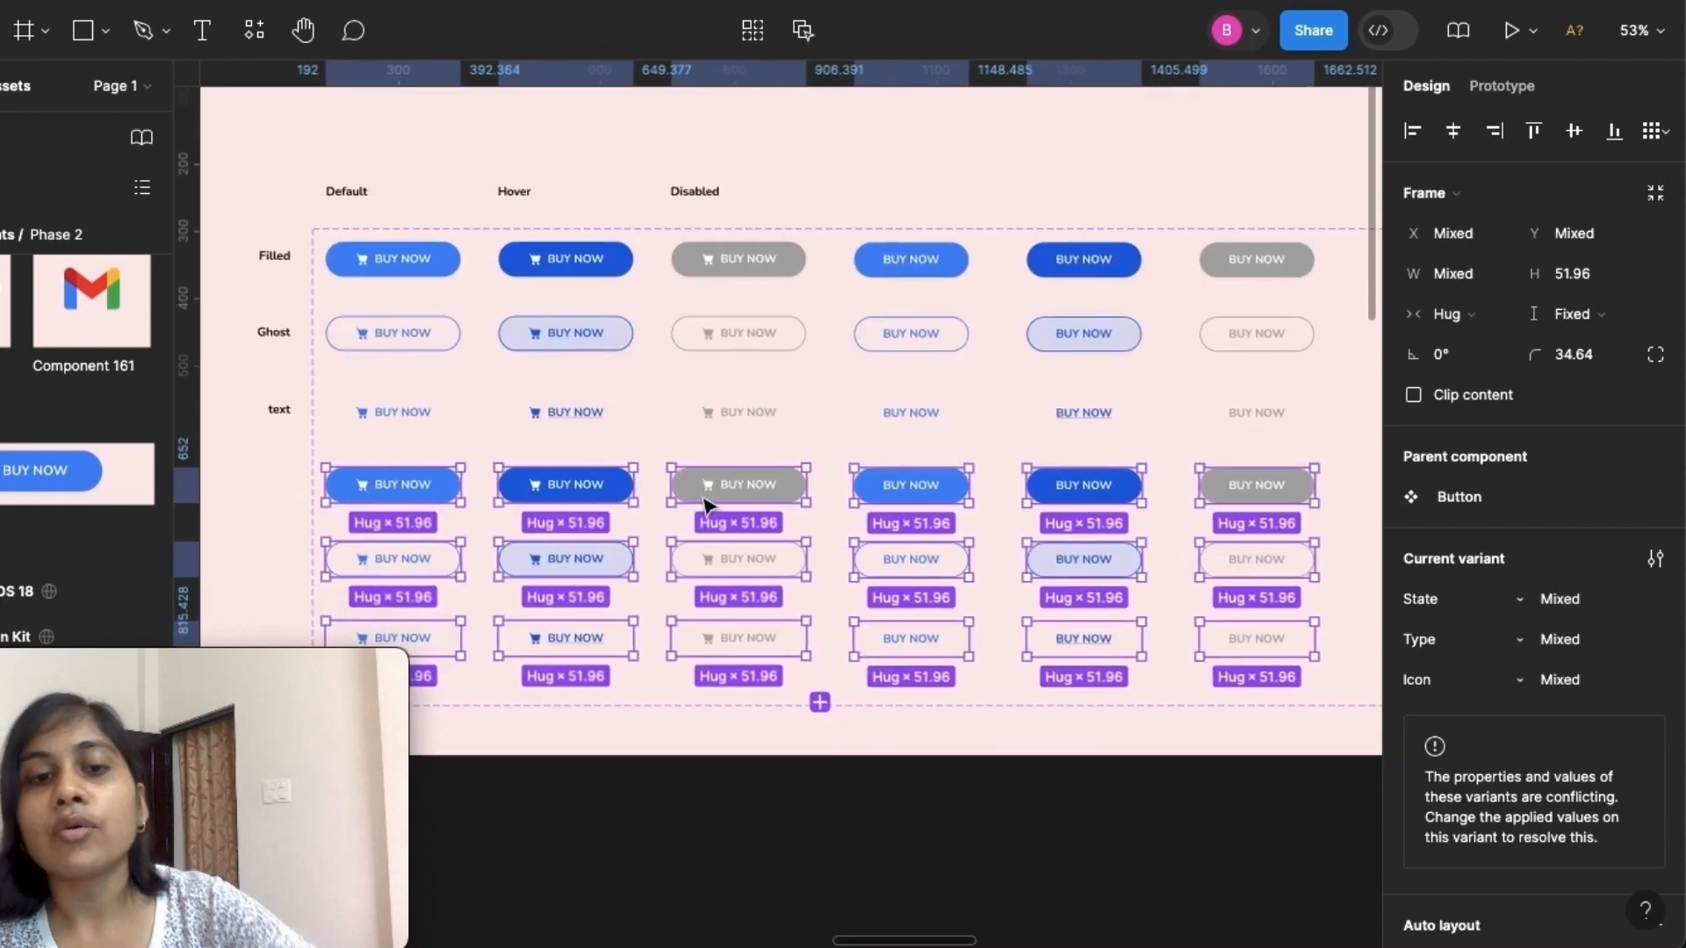
Select the eighteen duplicated variants in the lower three rows and change their dark blue selection color to red C5221F
scroll(698, 495, up, 2)
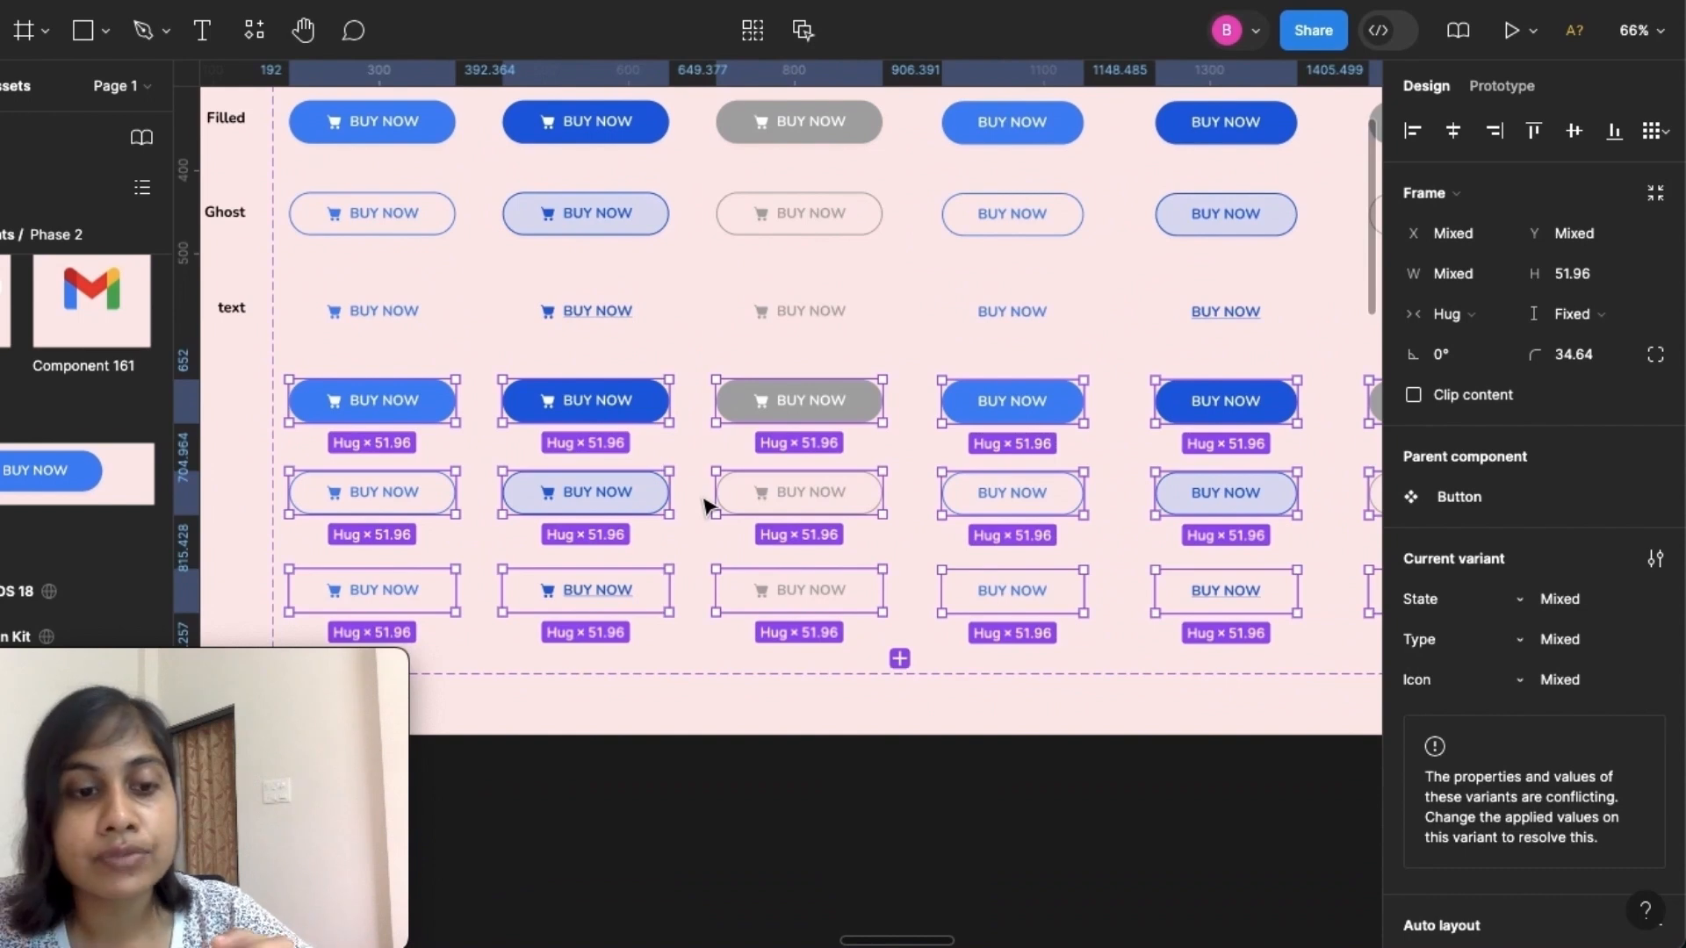
click(440, 399)
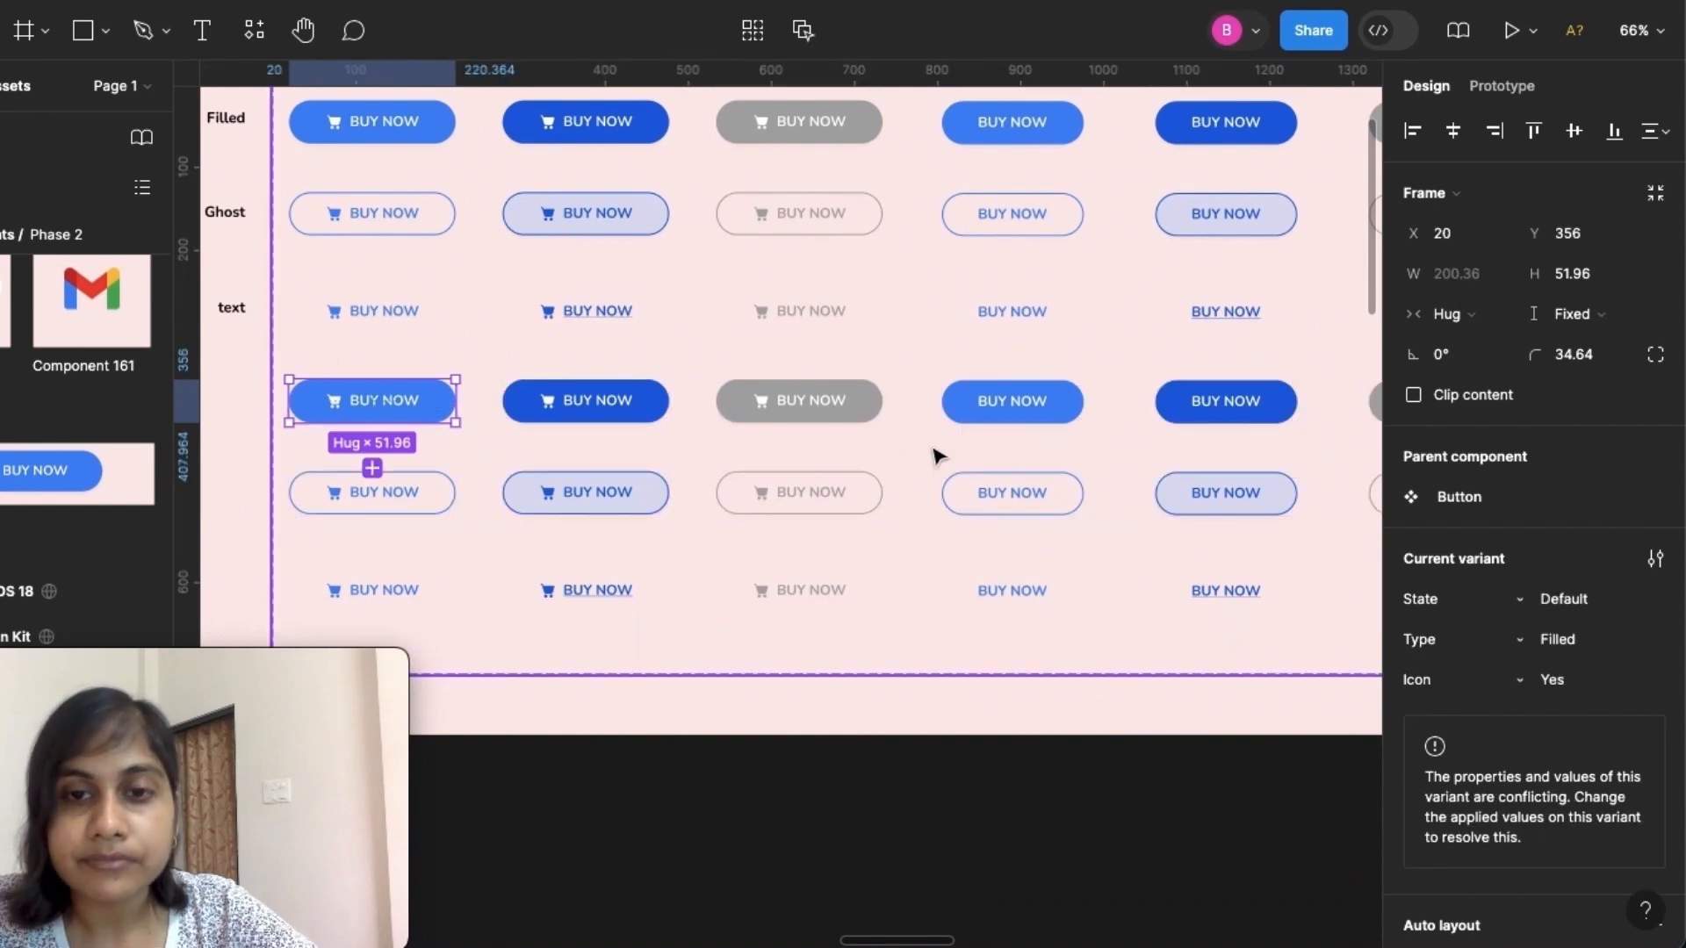
shift+click(583, 400)
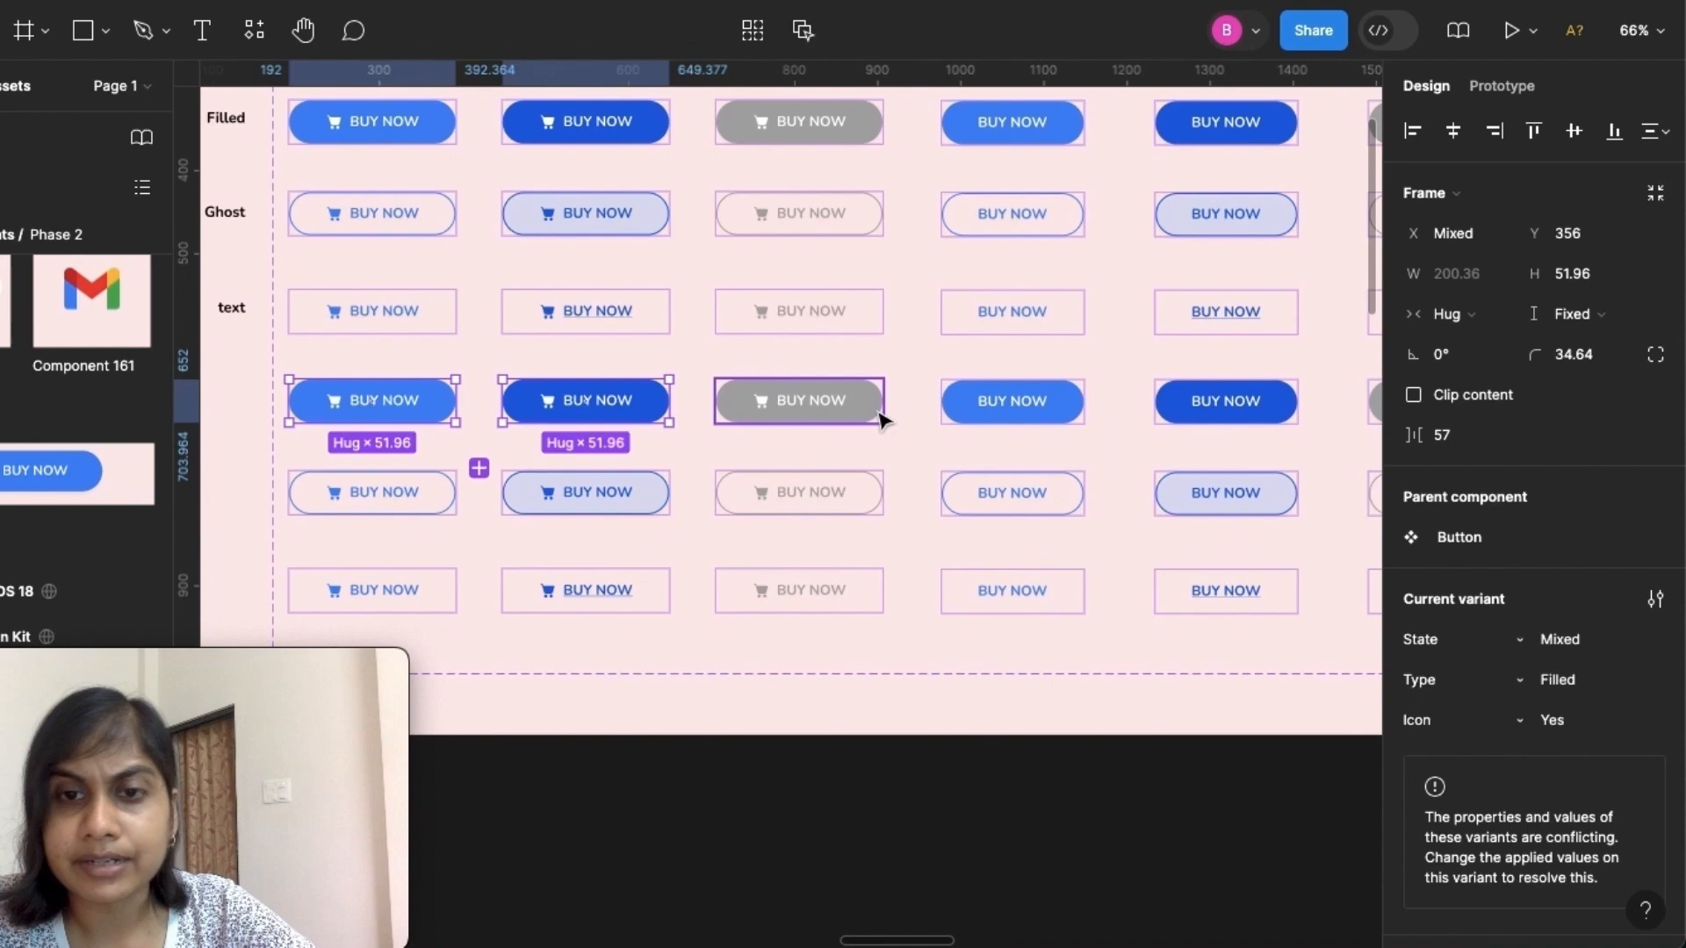
shift+click(860, 412)
shift+click(1010, 404)
shift+click(1230, 403)
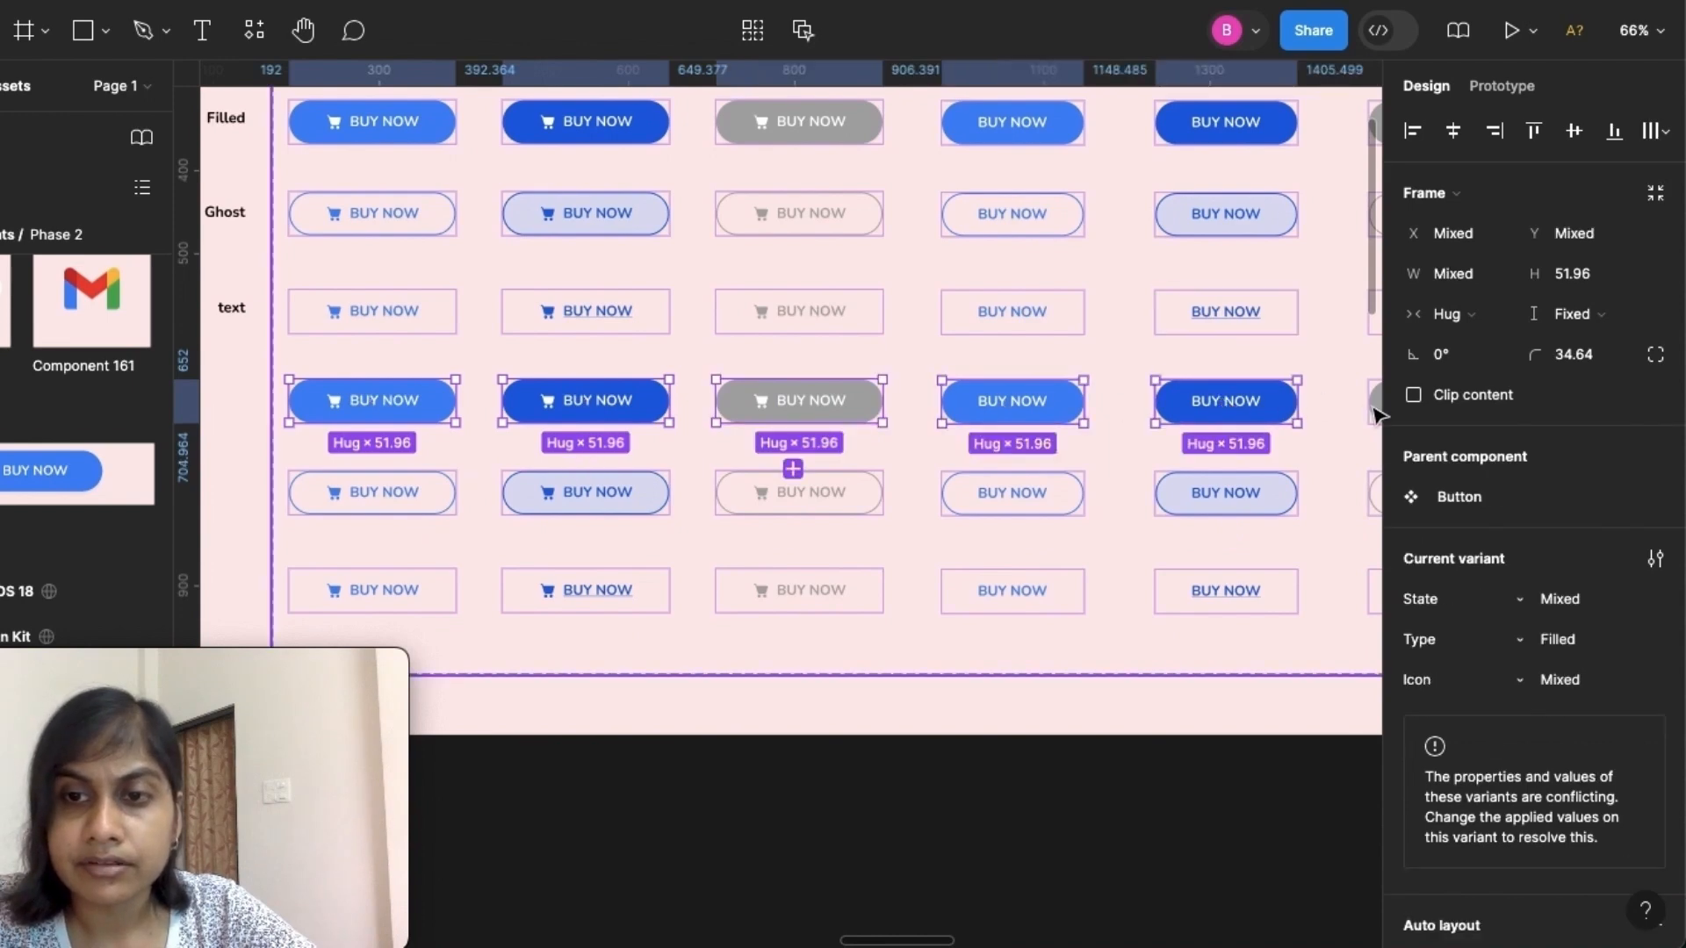
shift+click(1377, 413)
shift+click(437, 510)
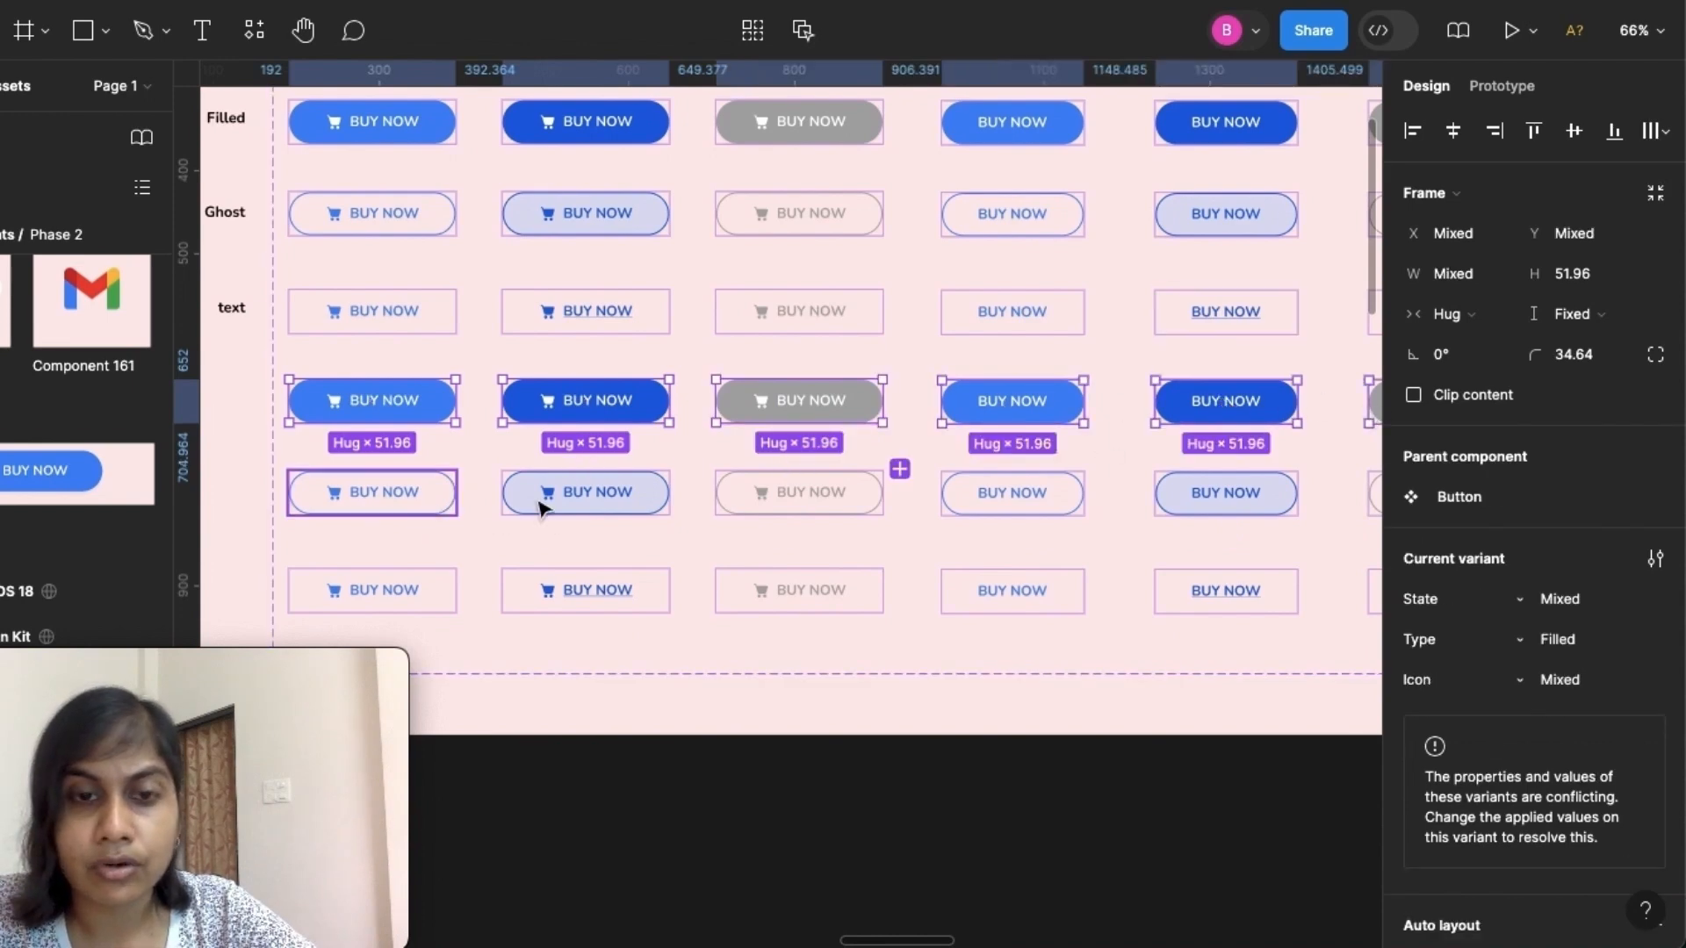
shift+click(621, 507)
shift+click(820, 494)
shift+click(1028, 495)
shift+click(1214, 497)
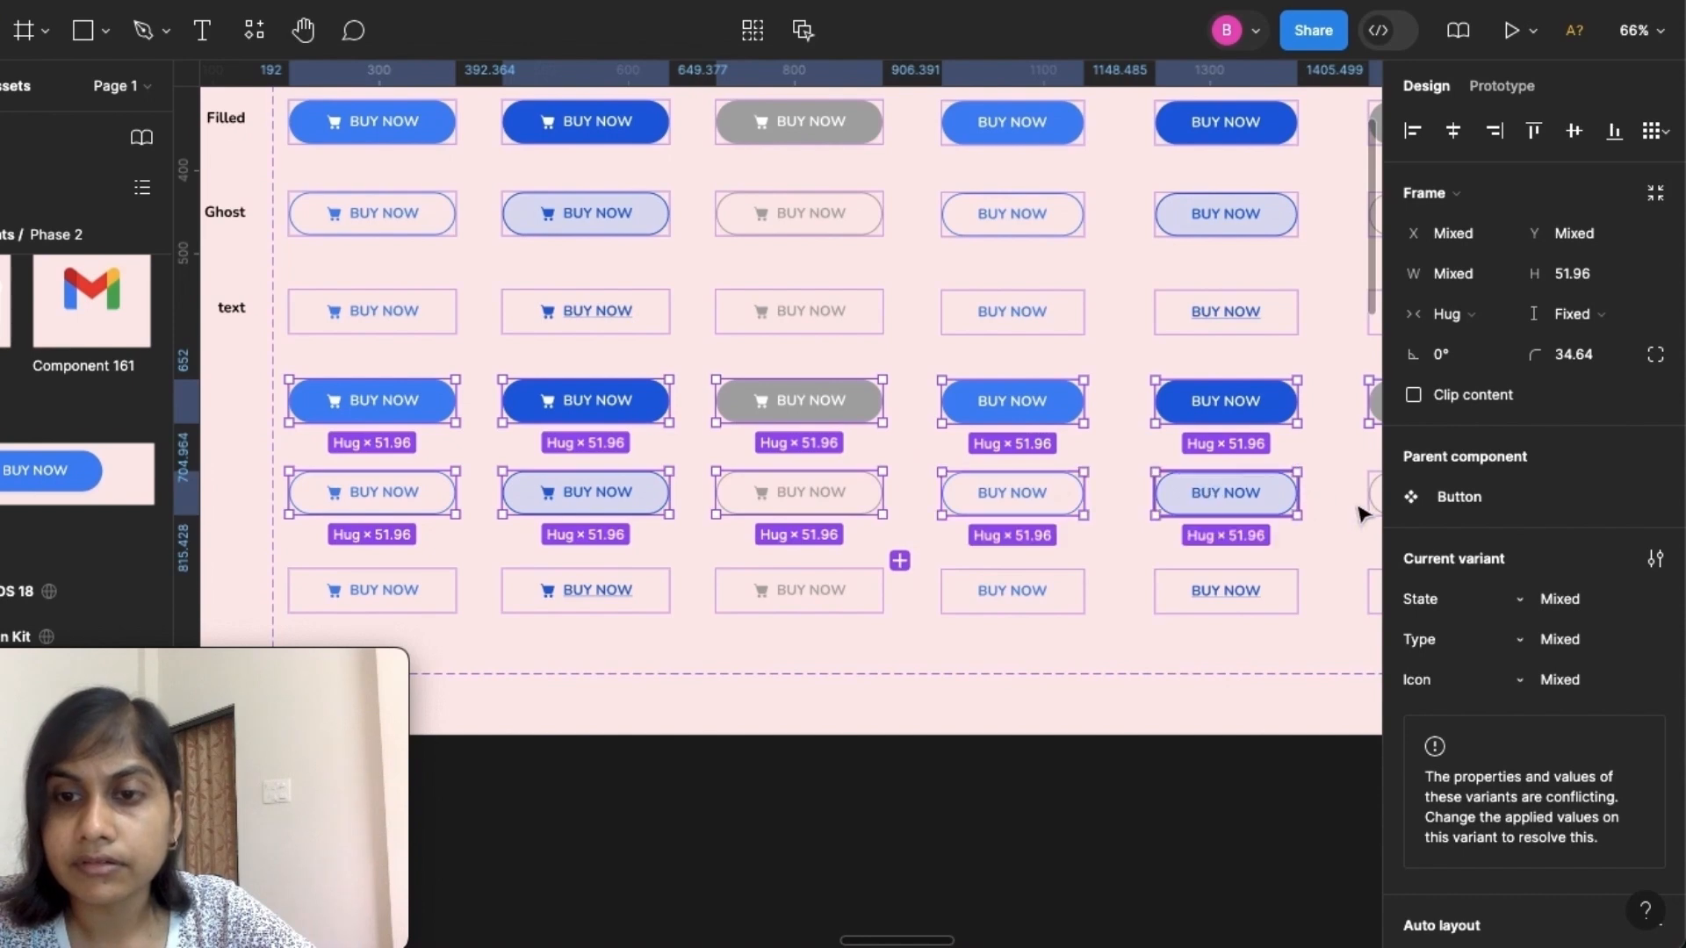
shift+click(1372, 496)
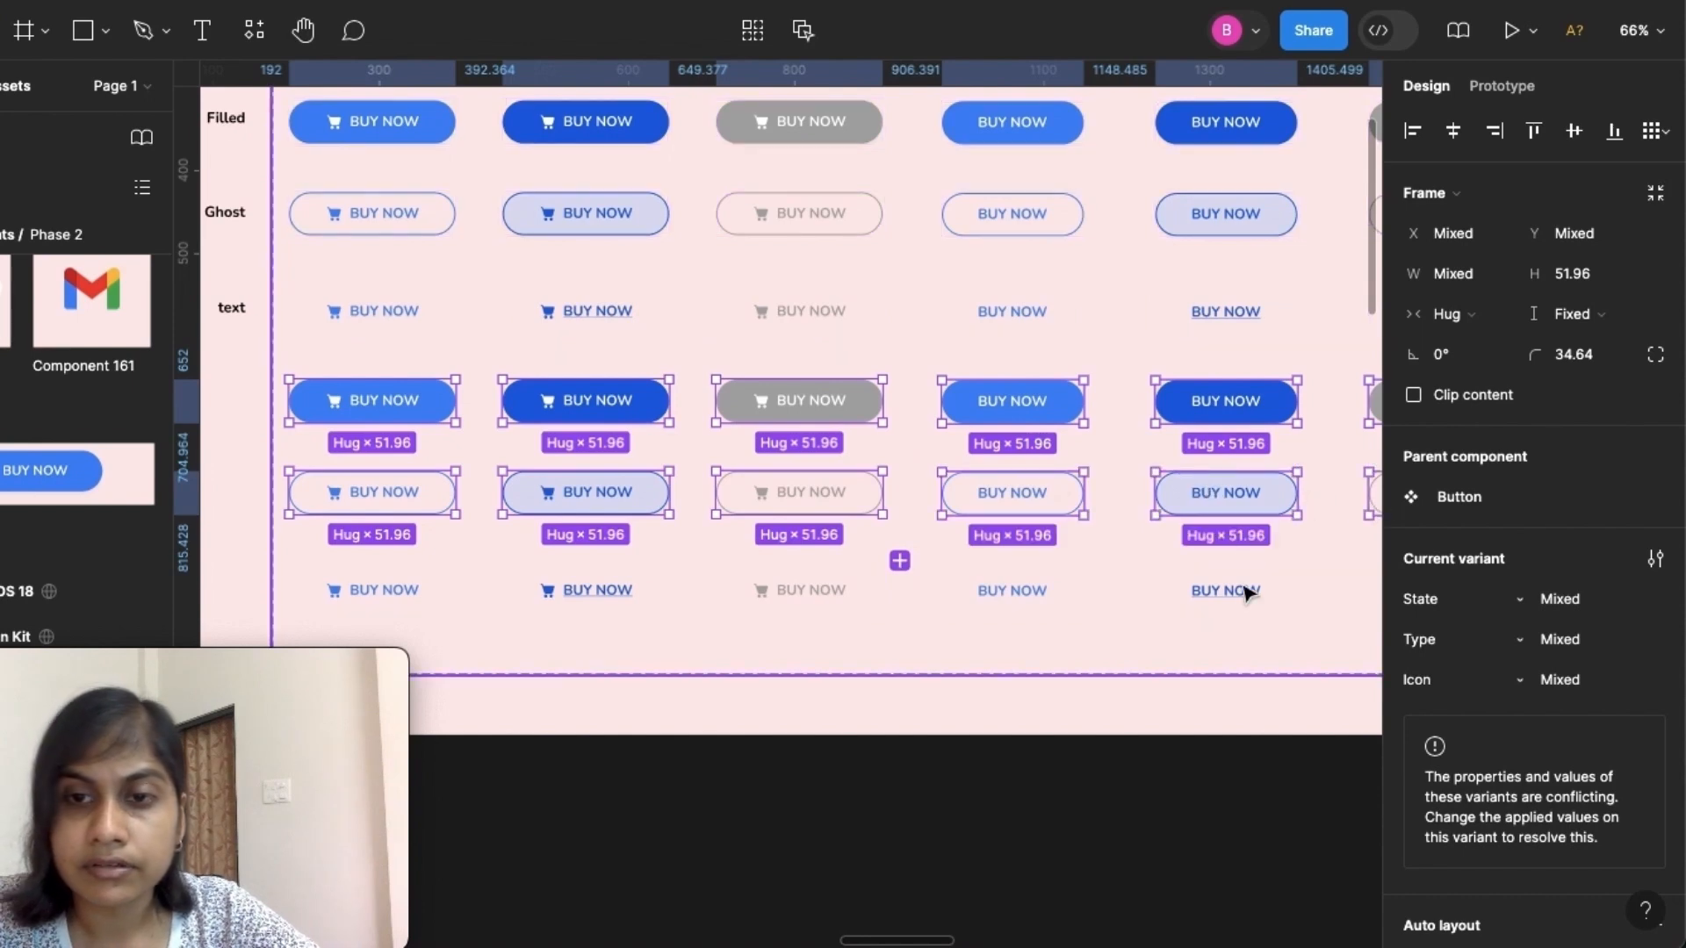
scroll(1242, 603, down, 3)
scroll(1242, 603, right, 2)
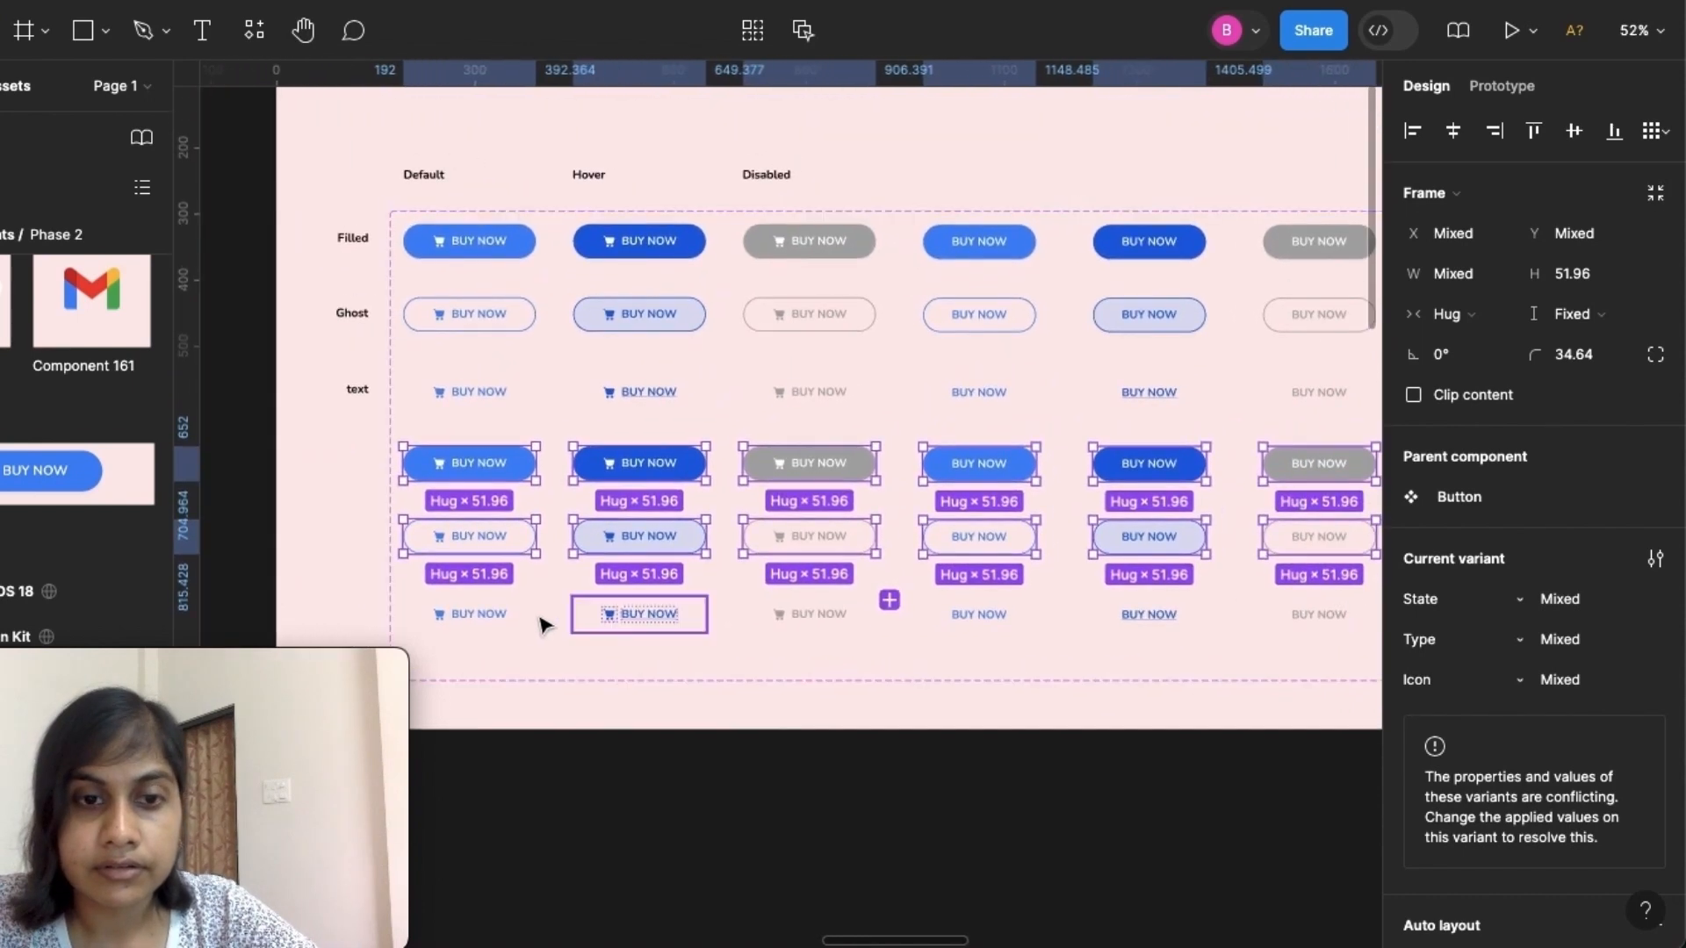
shift+click(507, 617)
shift+click(631, 615)
shift+click(802, 615)
shift+click(1133, 615)
shift+click(1308, 615)
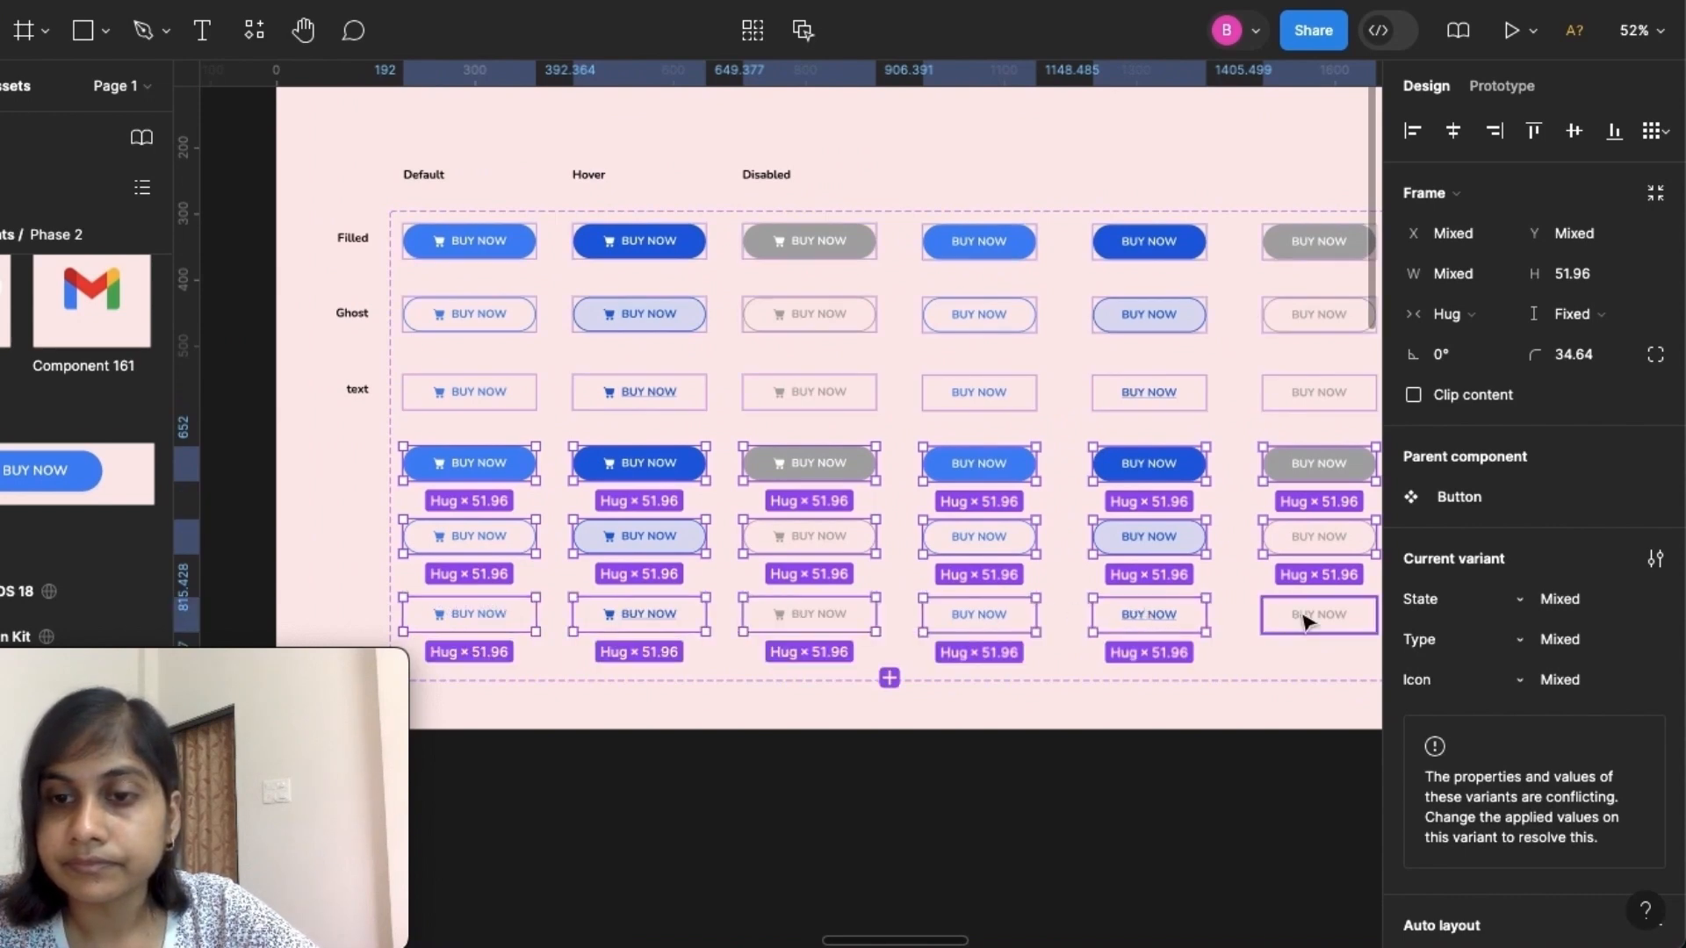
scroll(1412, 559, down, 10)
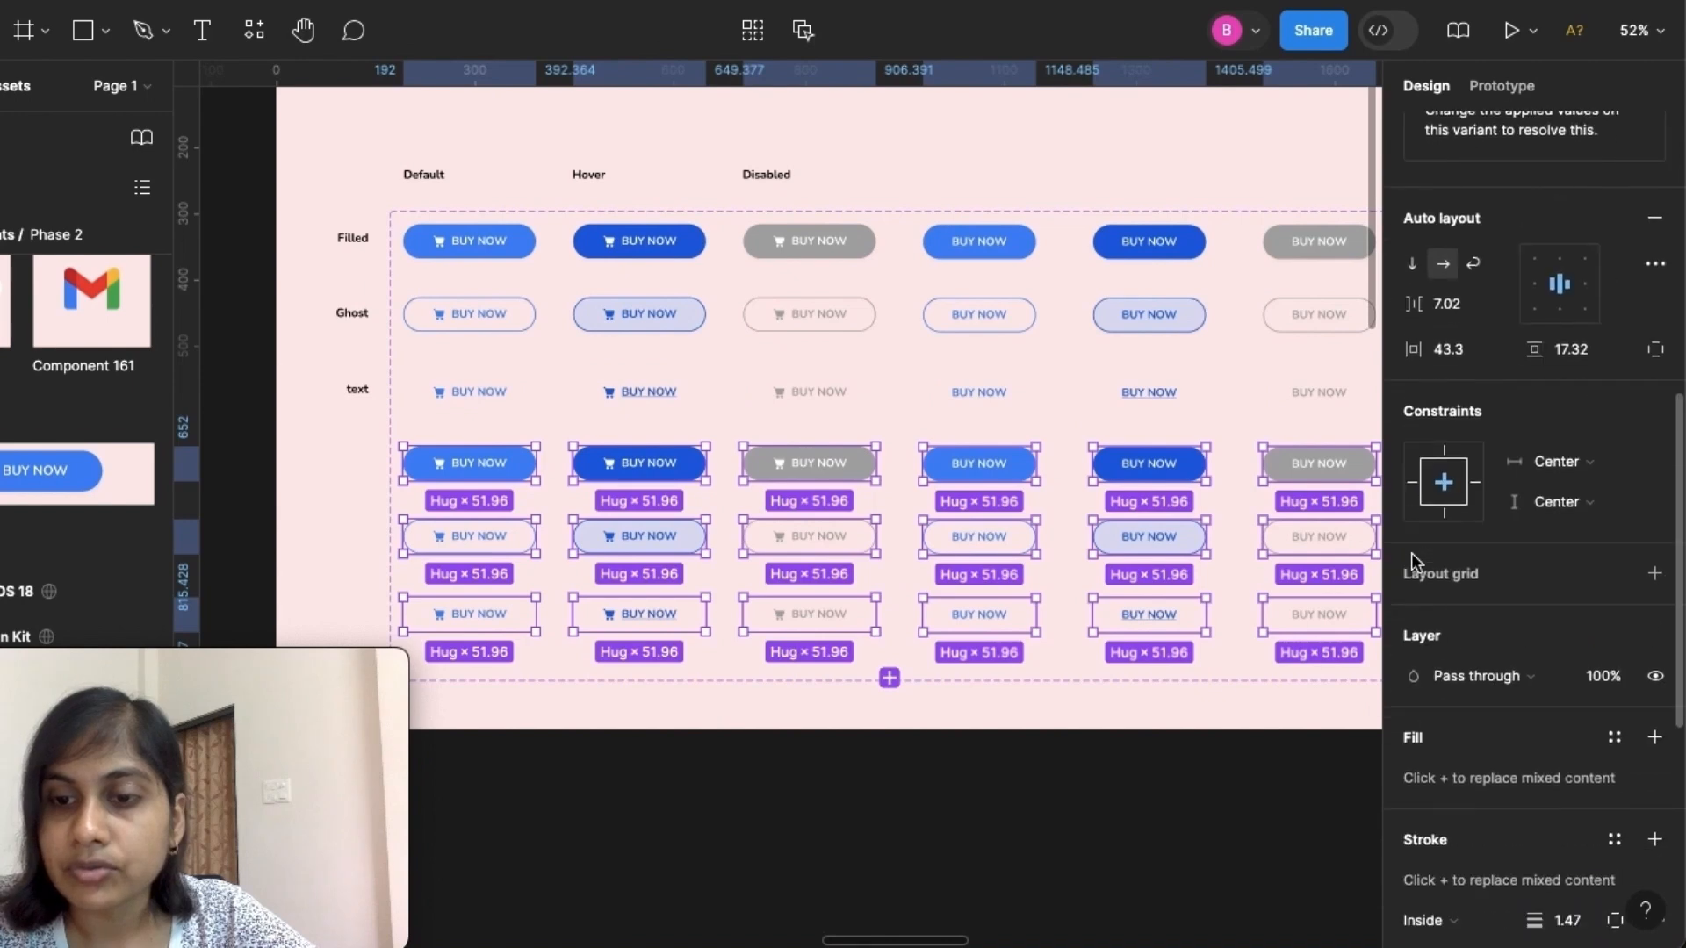
click(1414, 585)
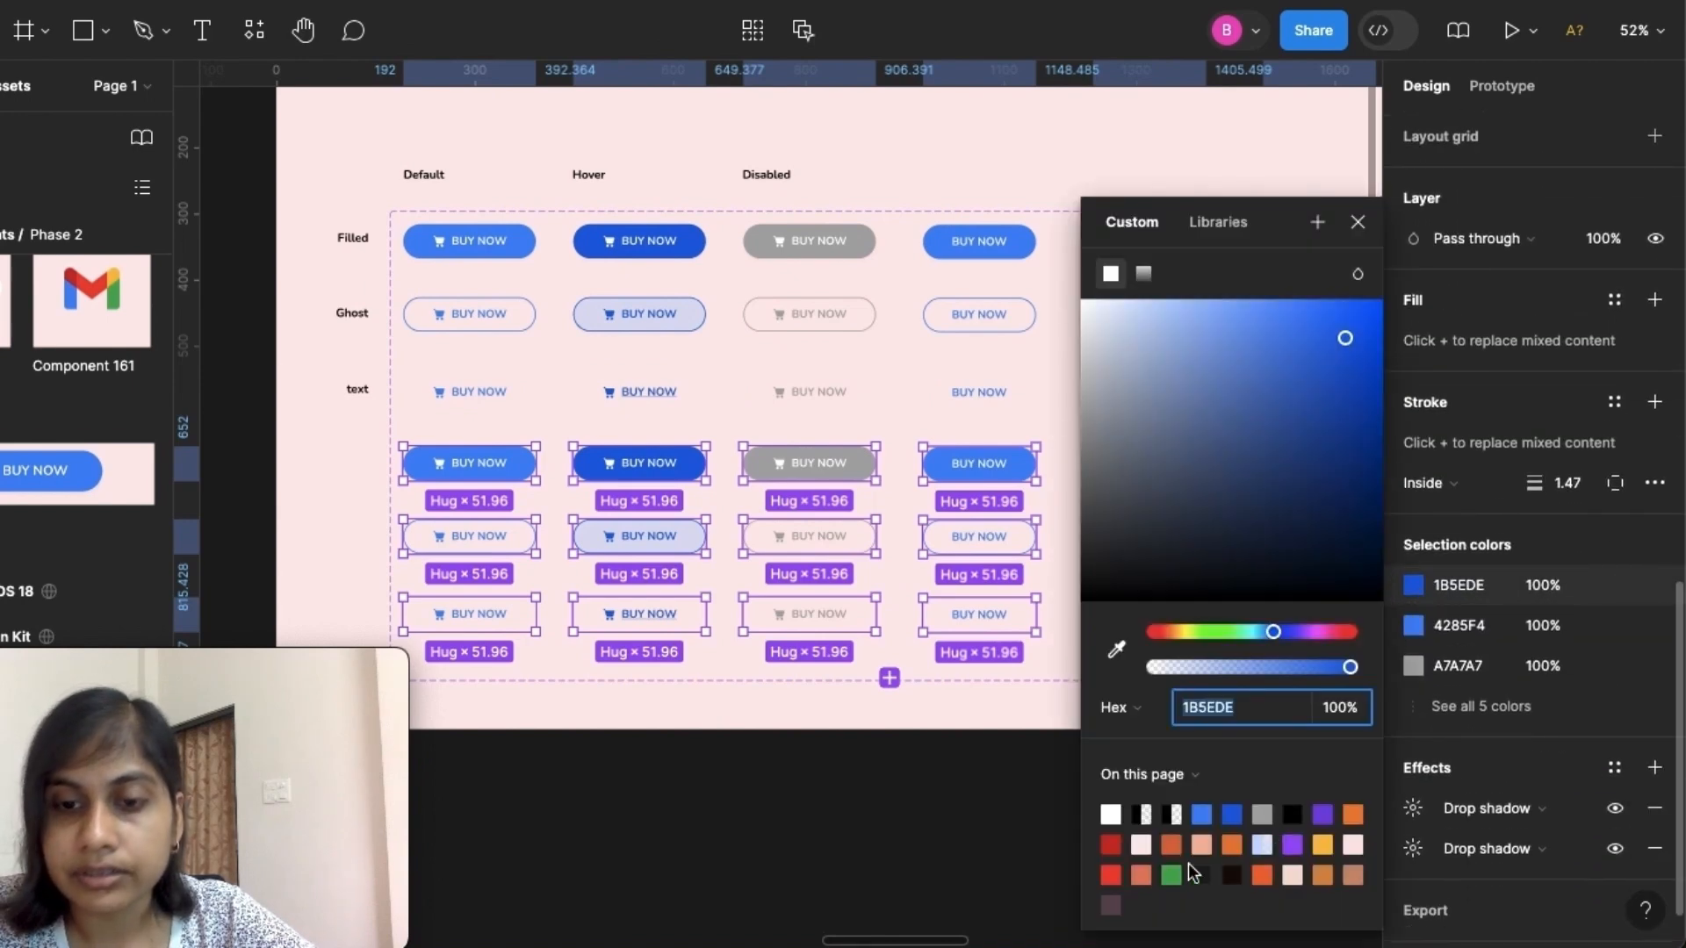
click(1112, 844)
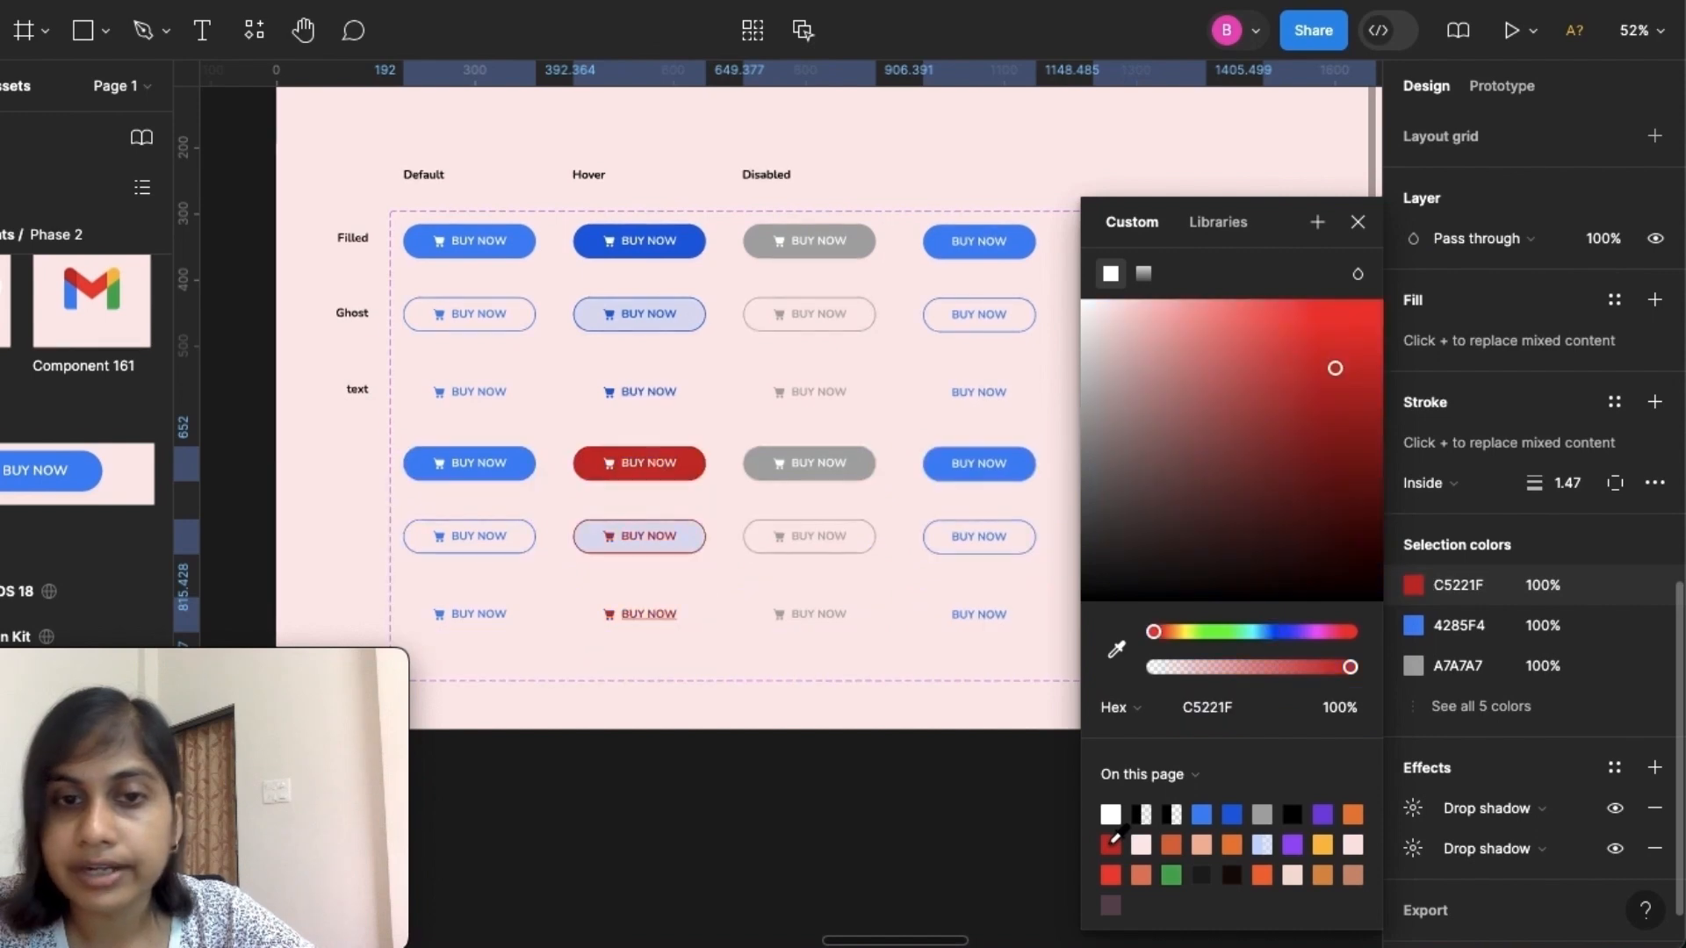
Change the lighter blue selection color of the duplicated variants to red F5423F
click(1413, 626)
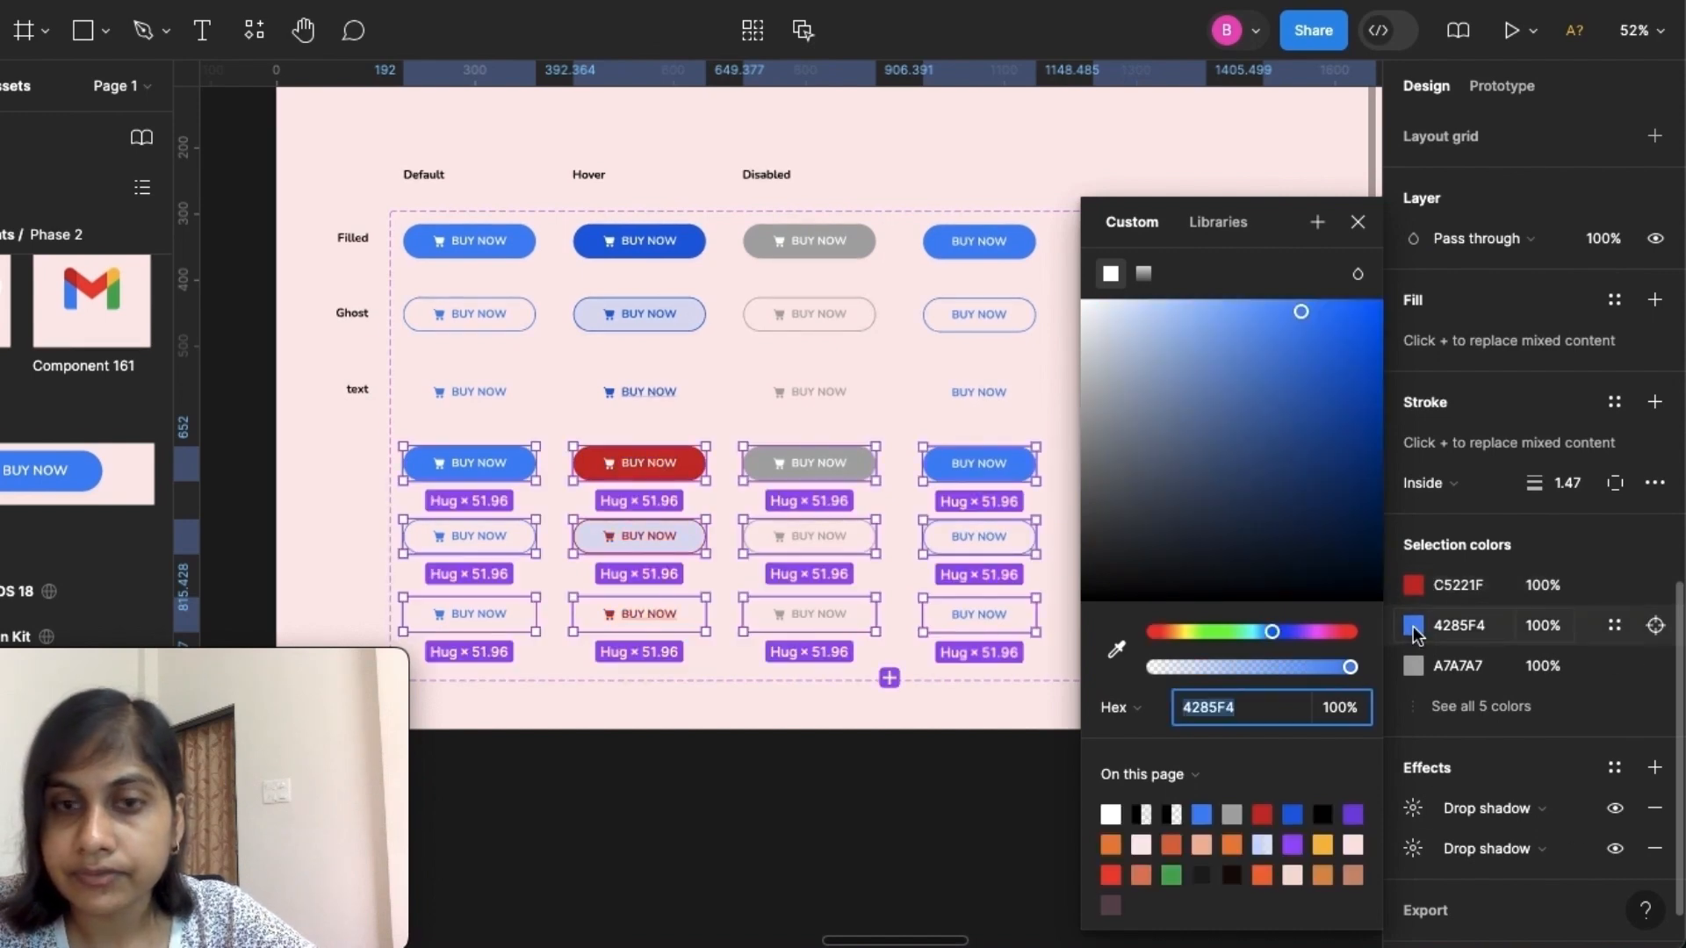
click(1262, 815)
click(1270, 302)
click(1233, 308)
drag(1286, 311, 1269, 309)
click(1325, 313)
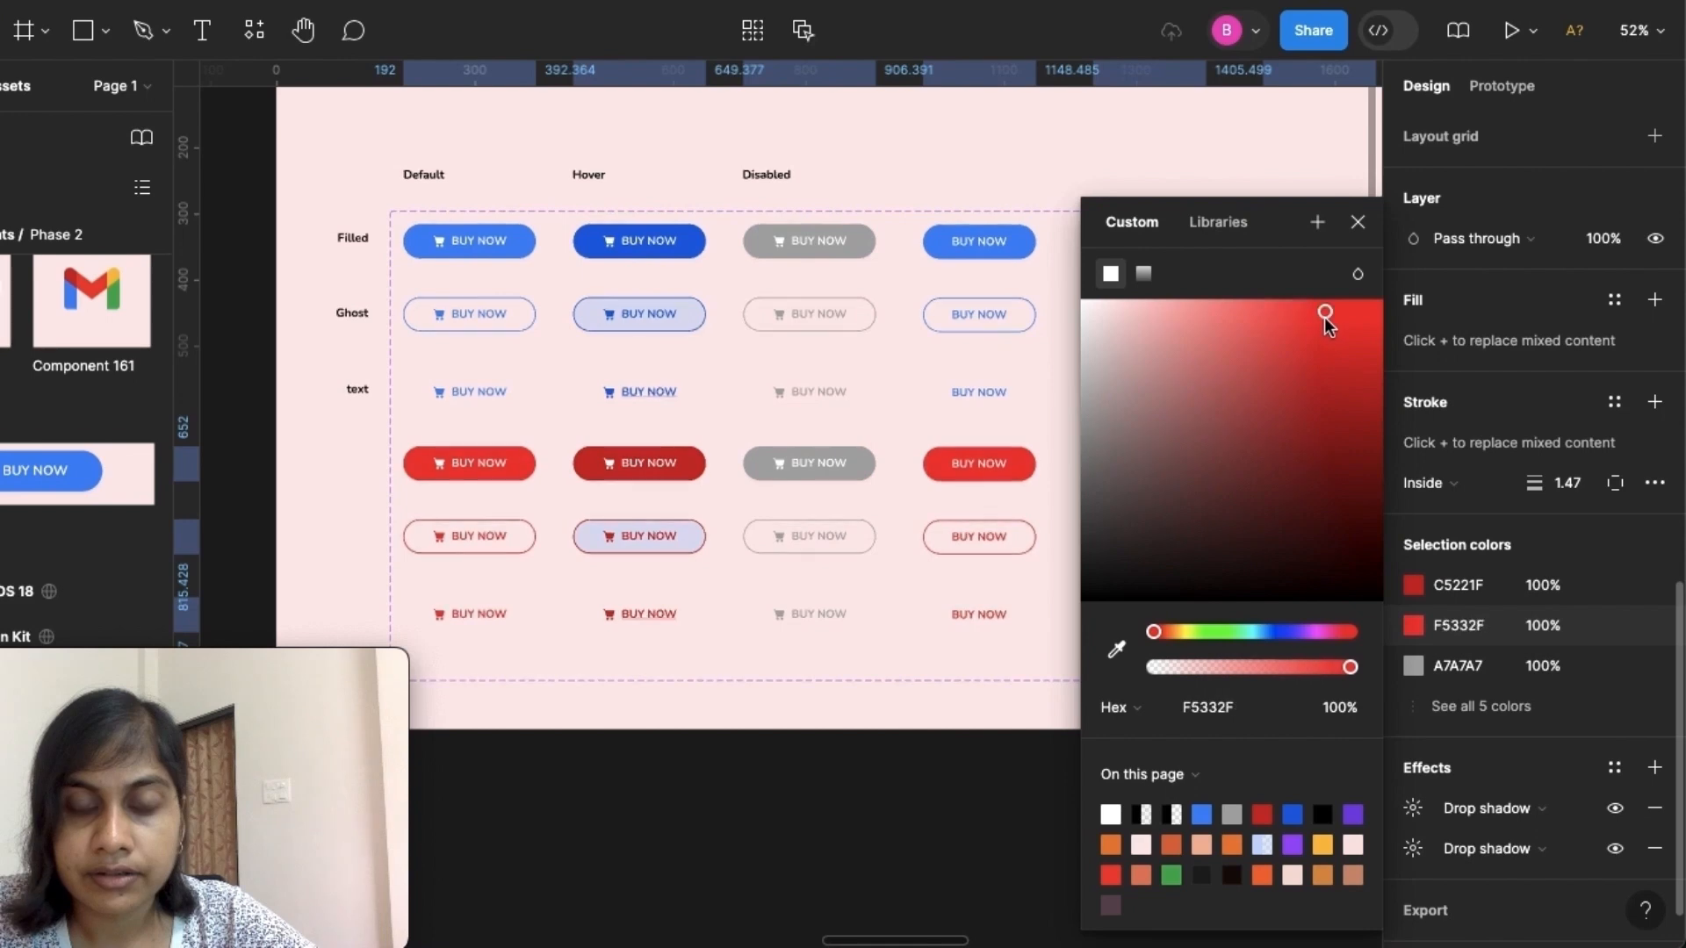
click(1306, 313)
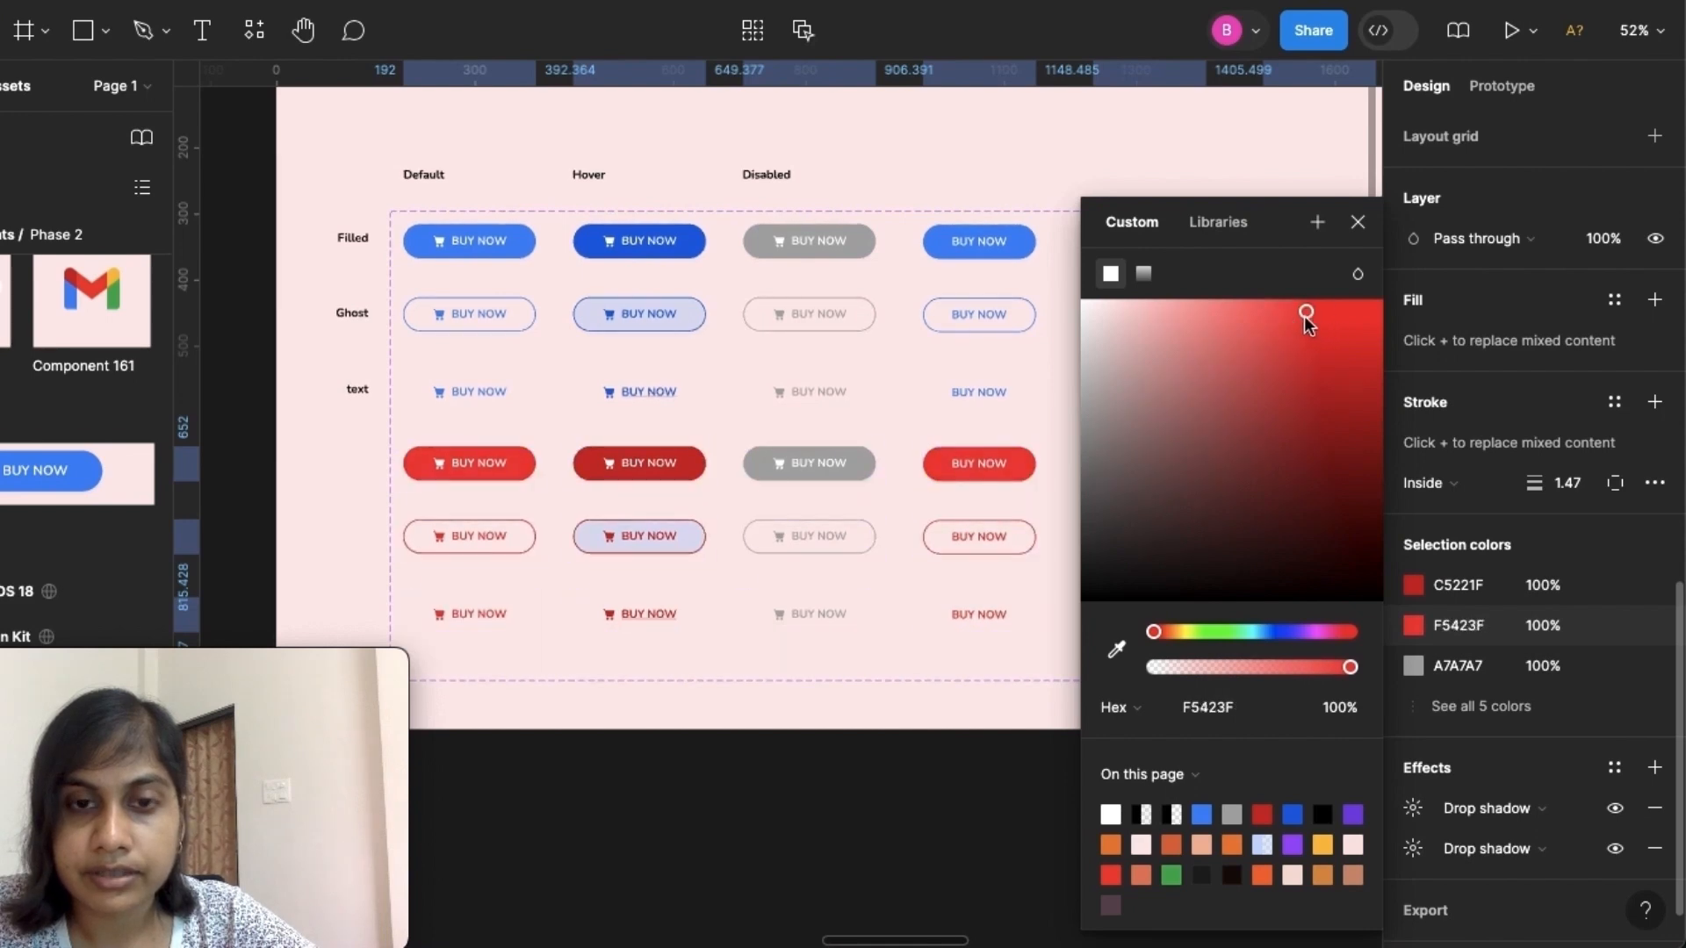
click(1359, 225)
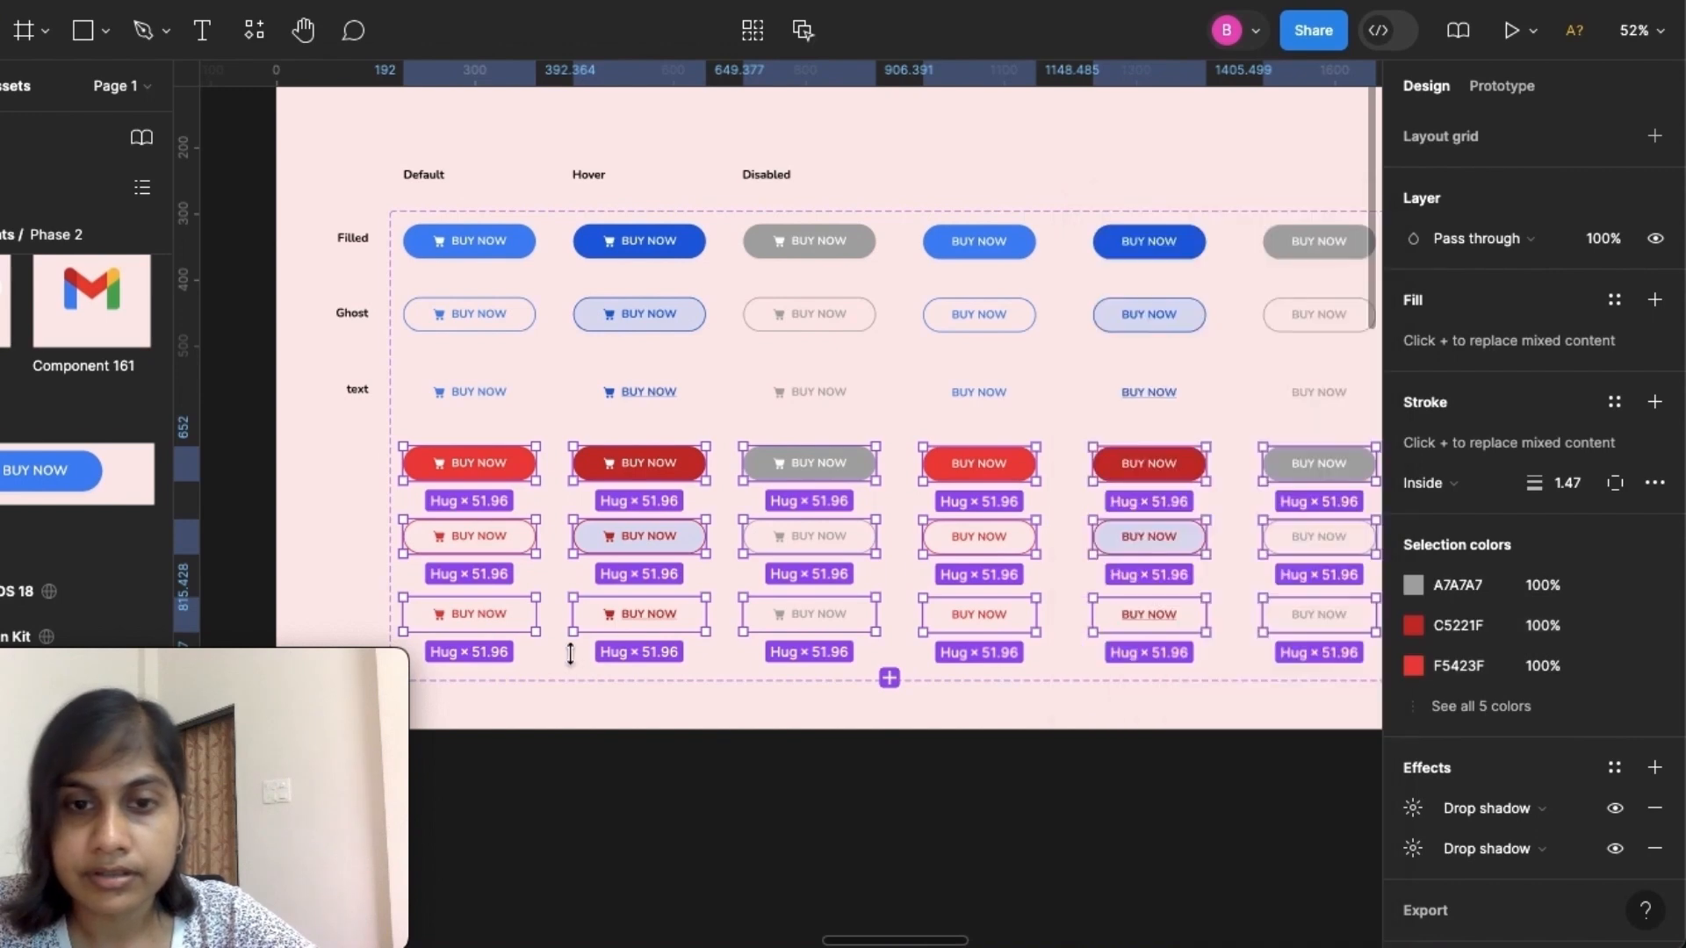
Change the light blue C5D7FB fill of the two duplicated ghost hover variants to pink F0BFBE at 100% opacity
click(687, 537)
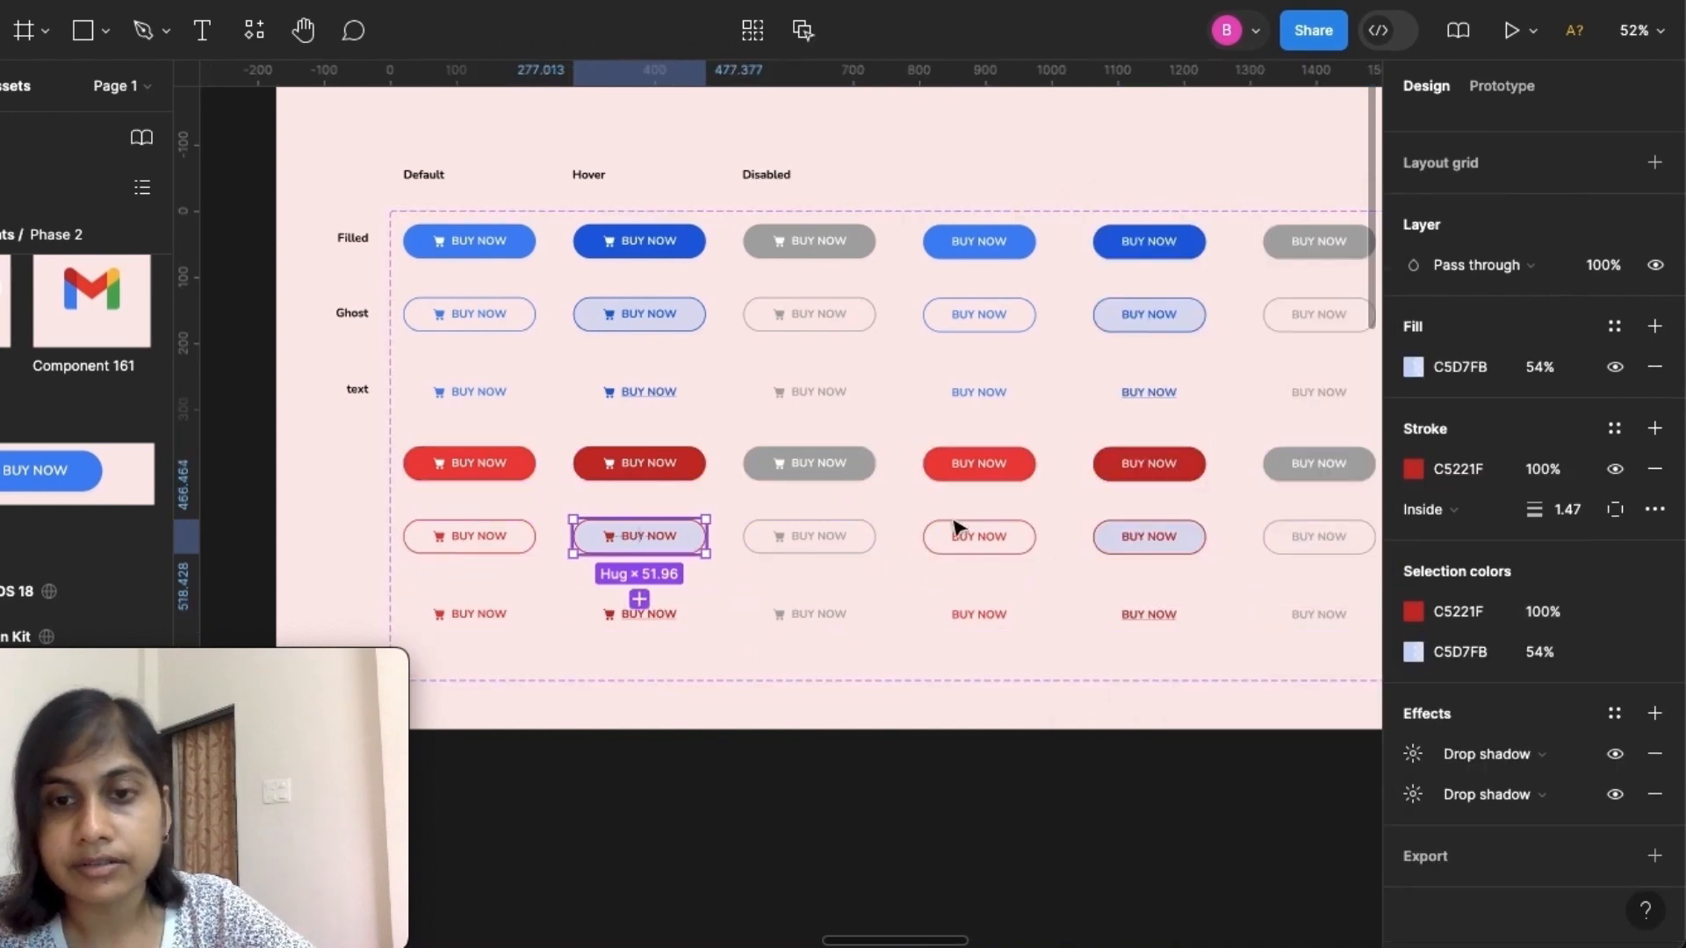
shift+click(1133, 543)
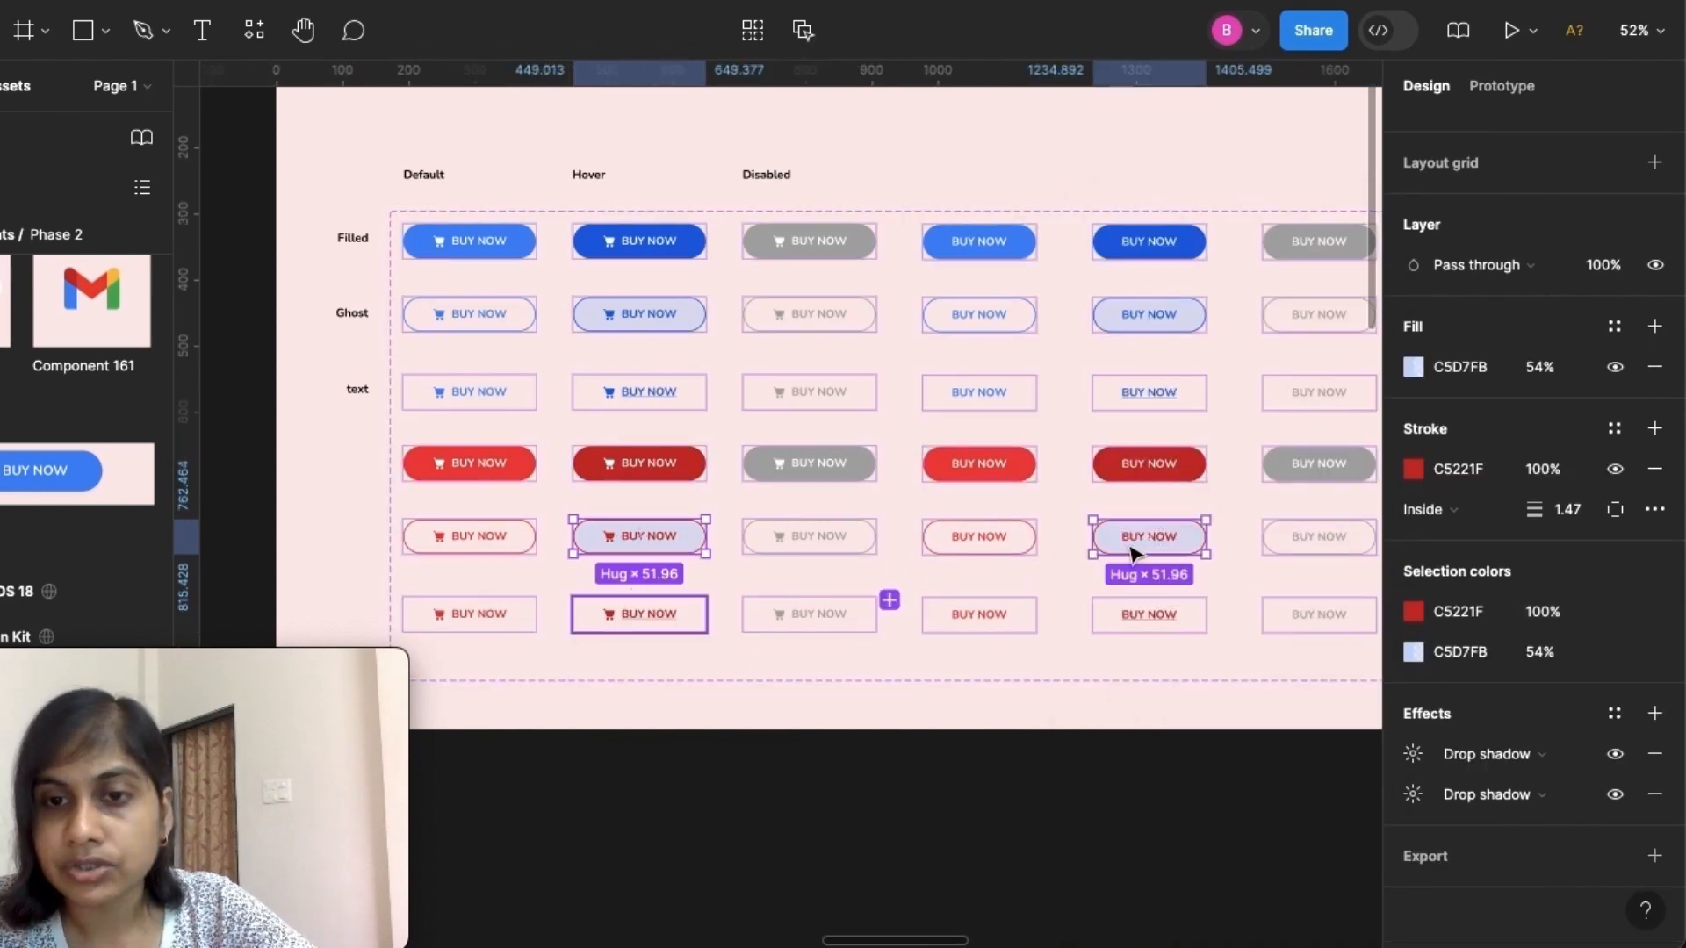
click(1413, 651)
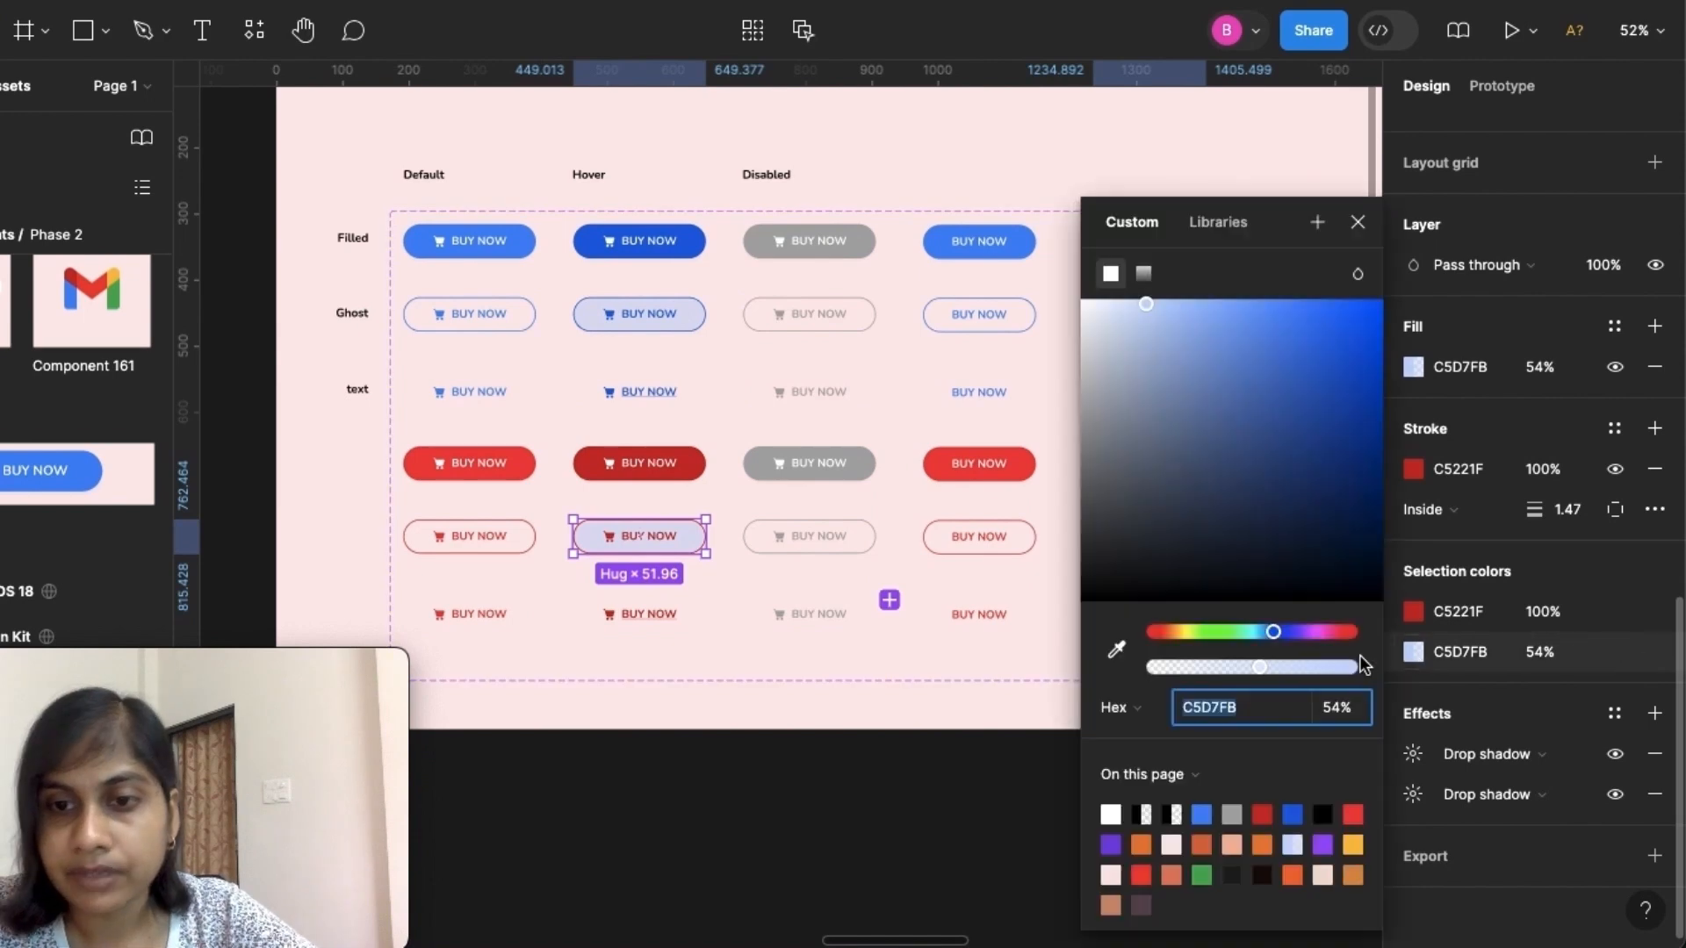
click(1262, 814)
click(1185, 301)
drag(1181, 308, 1140, 325)
click(1360, 219)
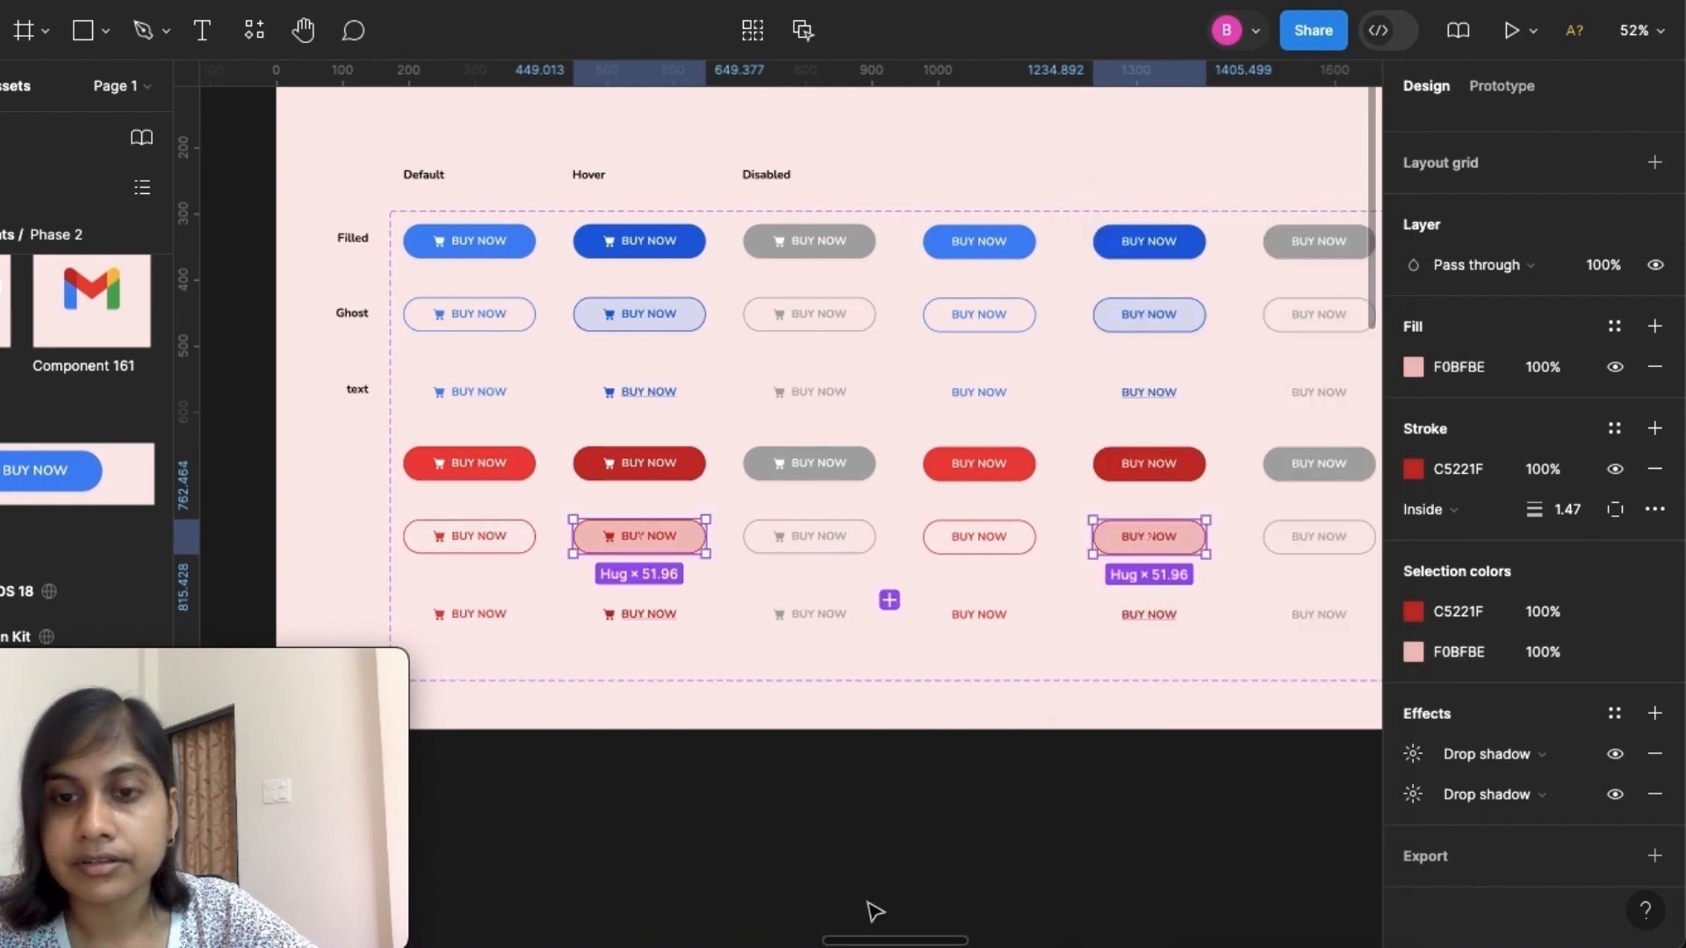
click(926, 828)
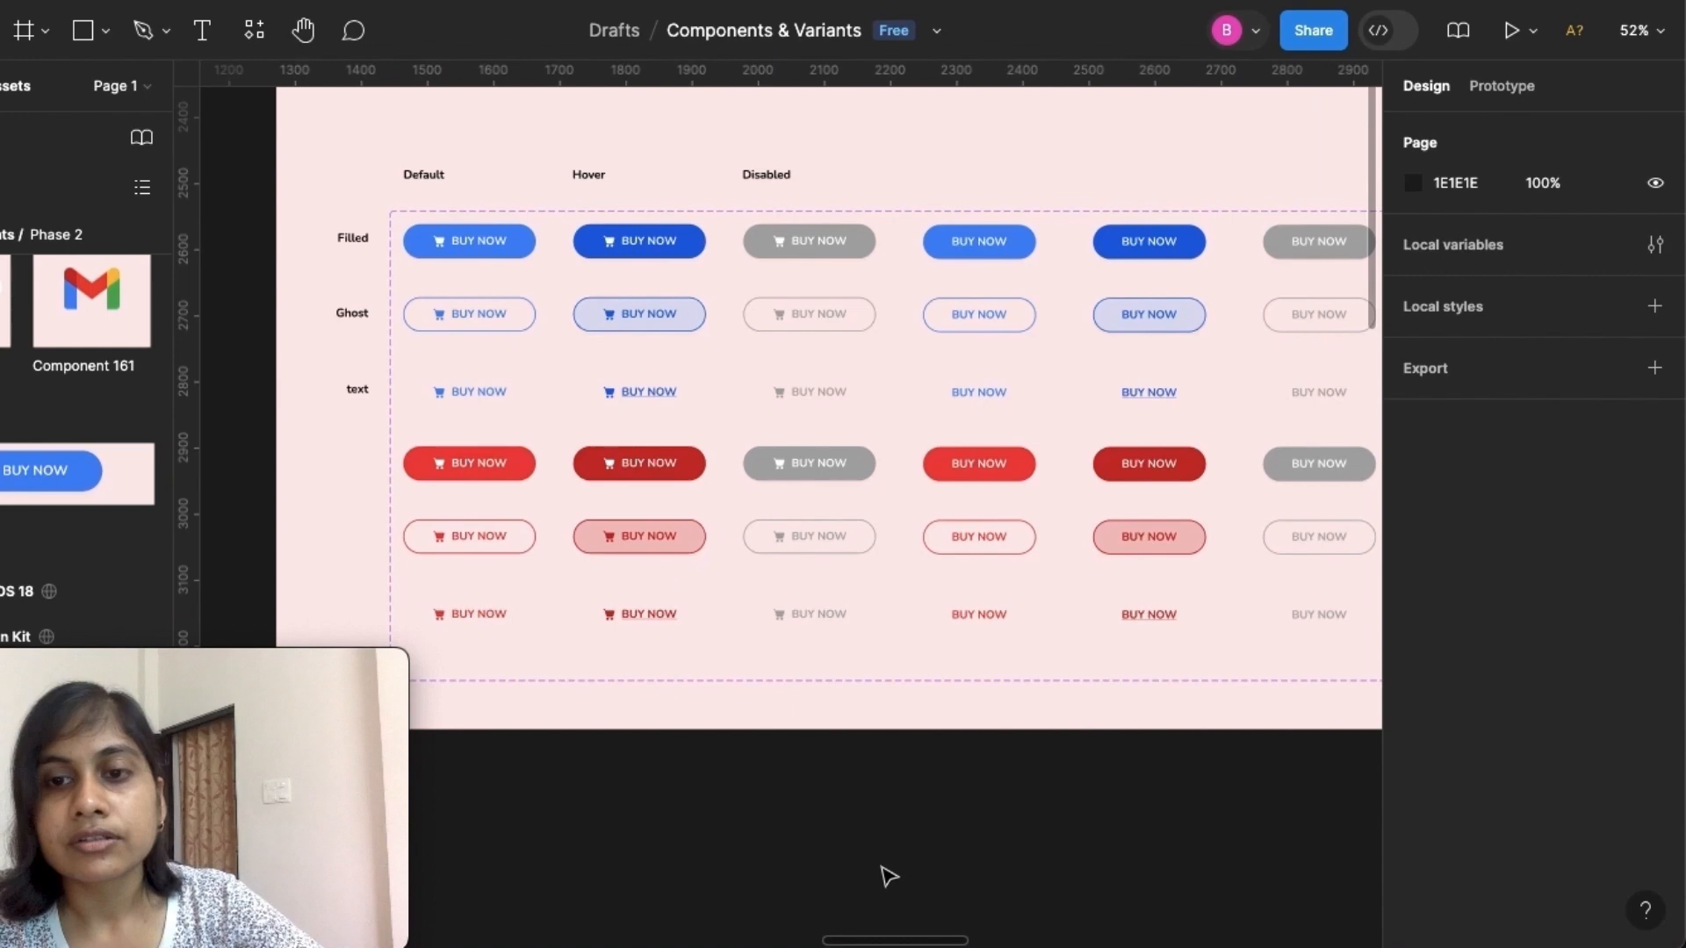
scroll(889, 877, down, 3)
scroll(889, 878, up, 4)
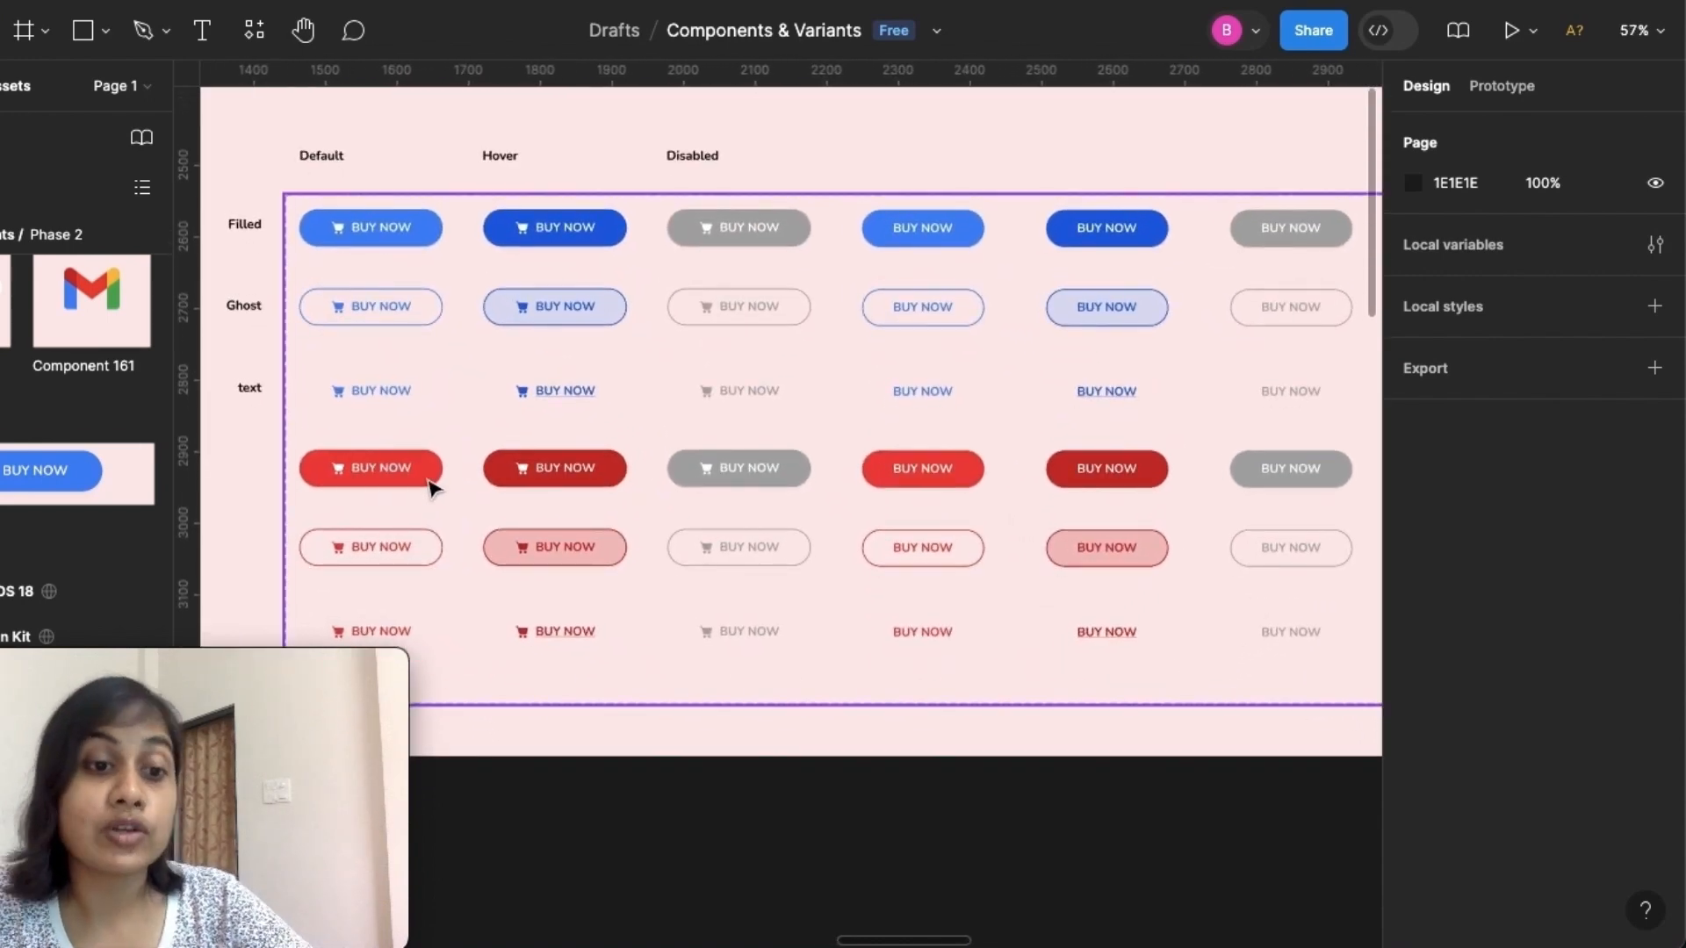
click(419, 482)
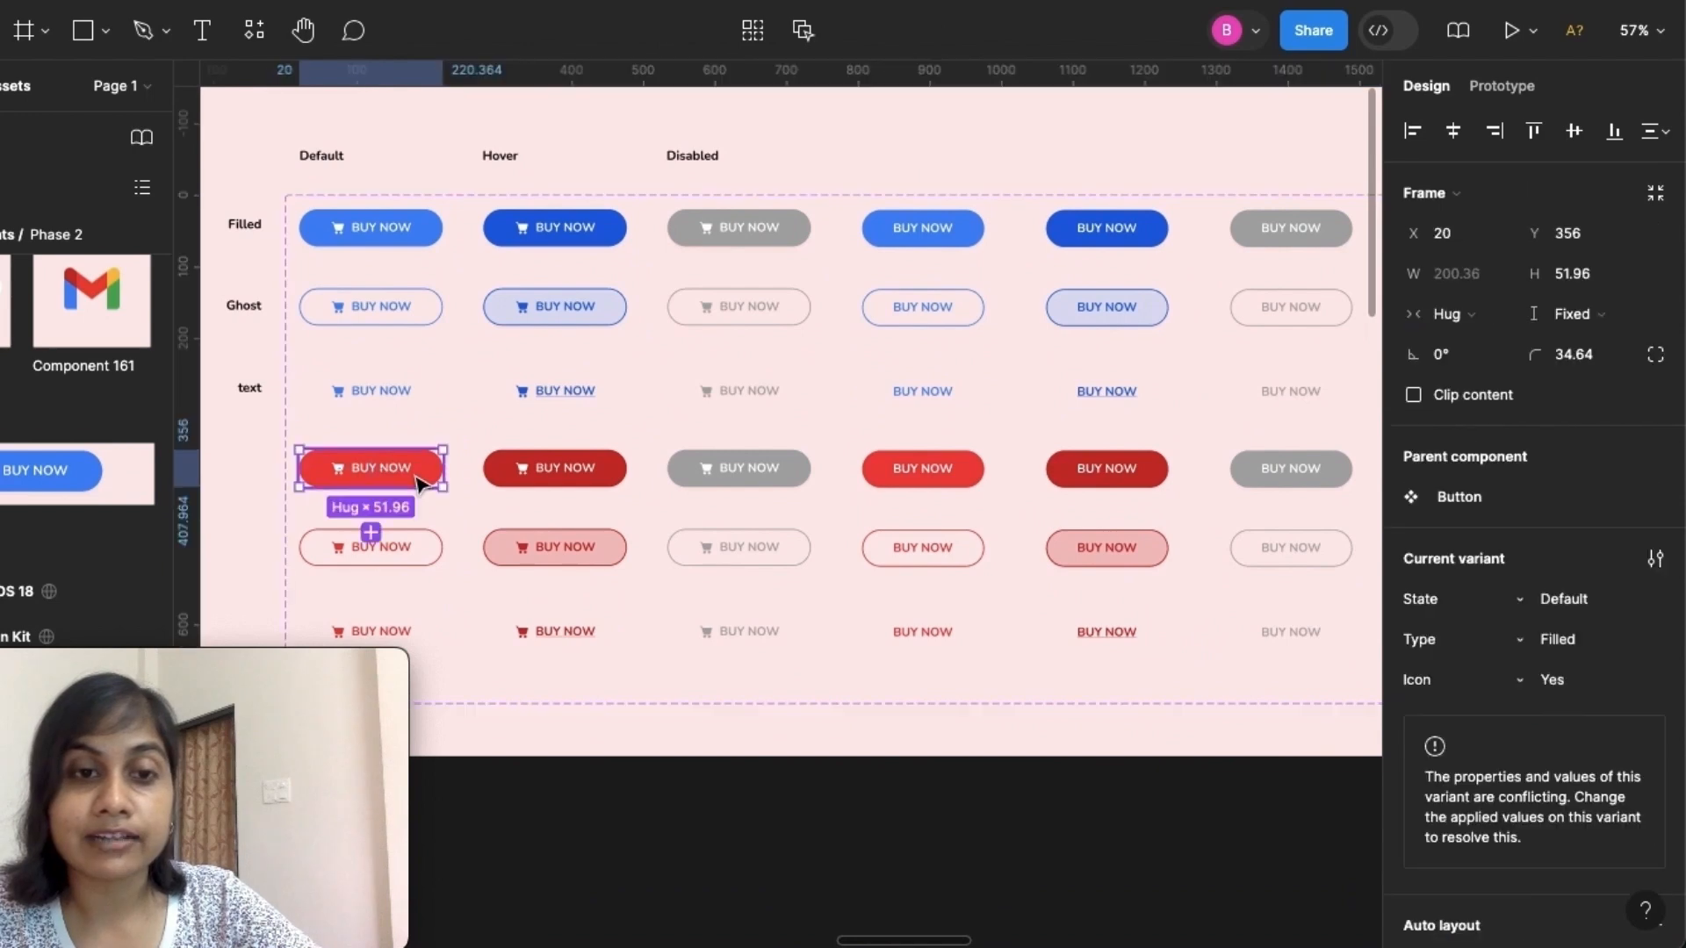
shift+click(595, 478)
shift+click(751, 478)
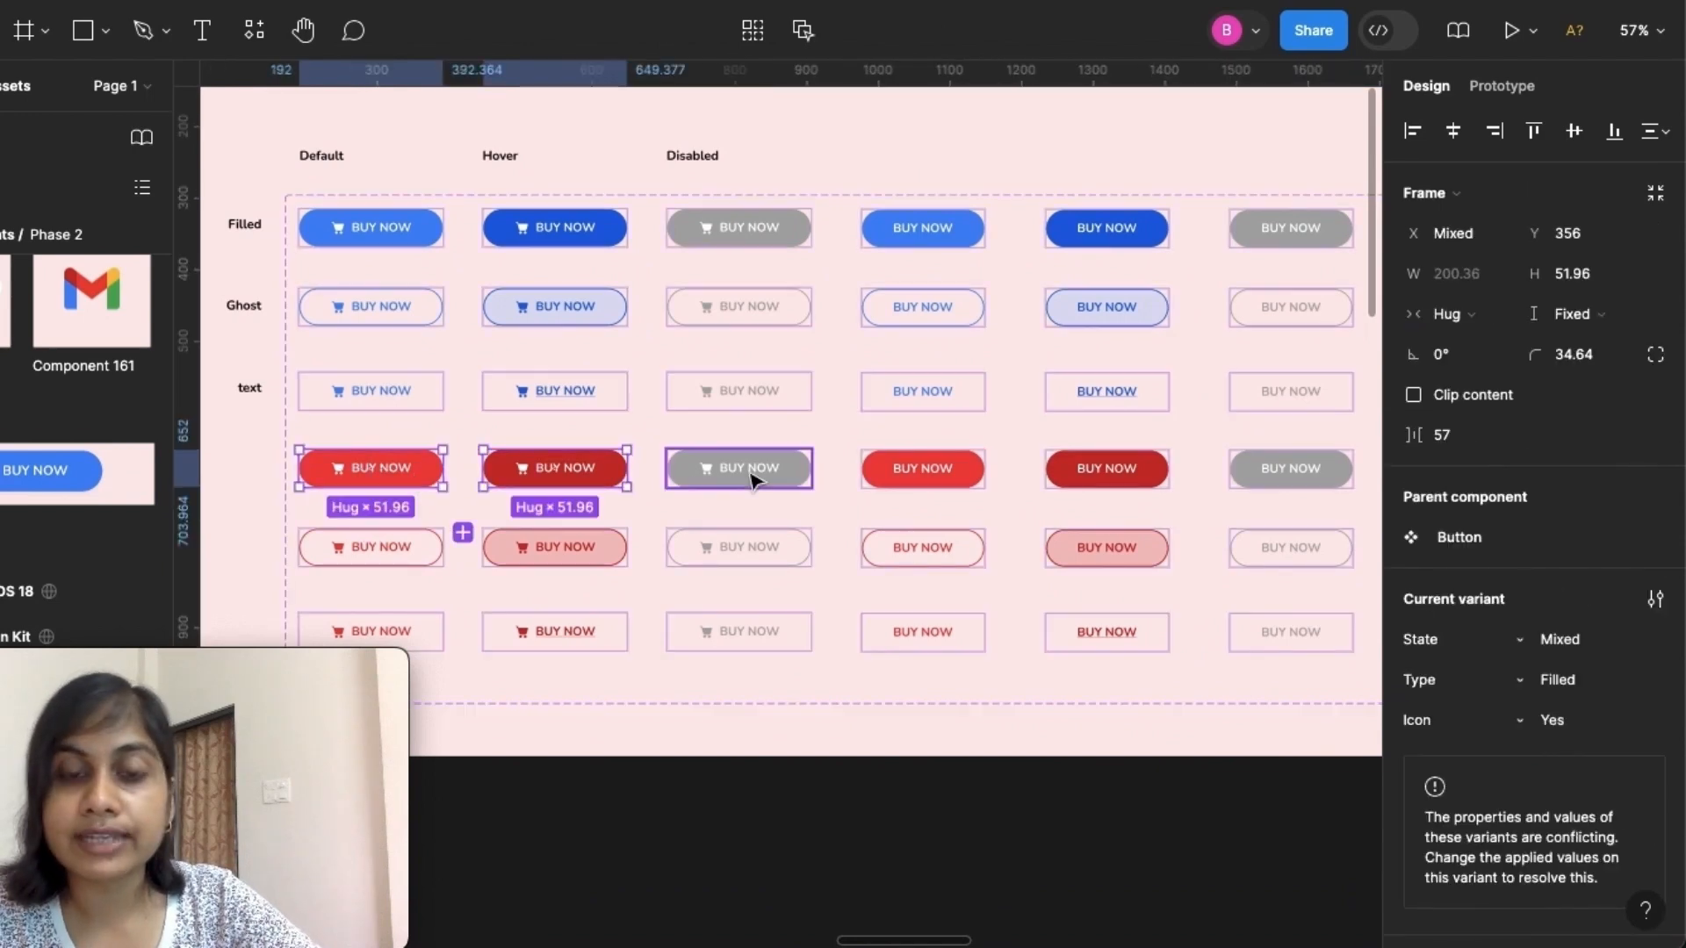
shift+click(930, 479)
shift+click(1258, 484)
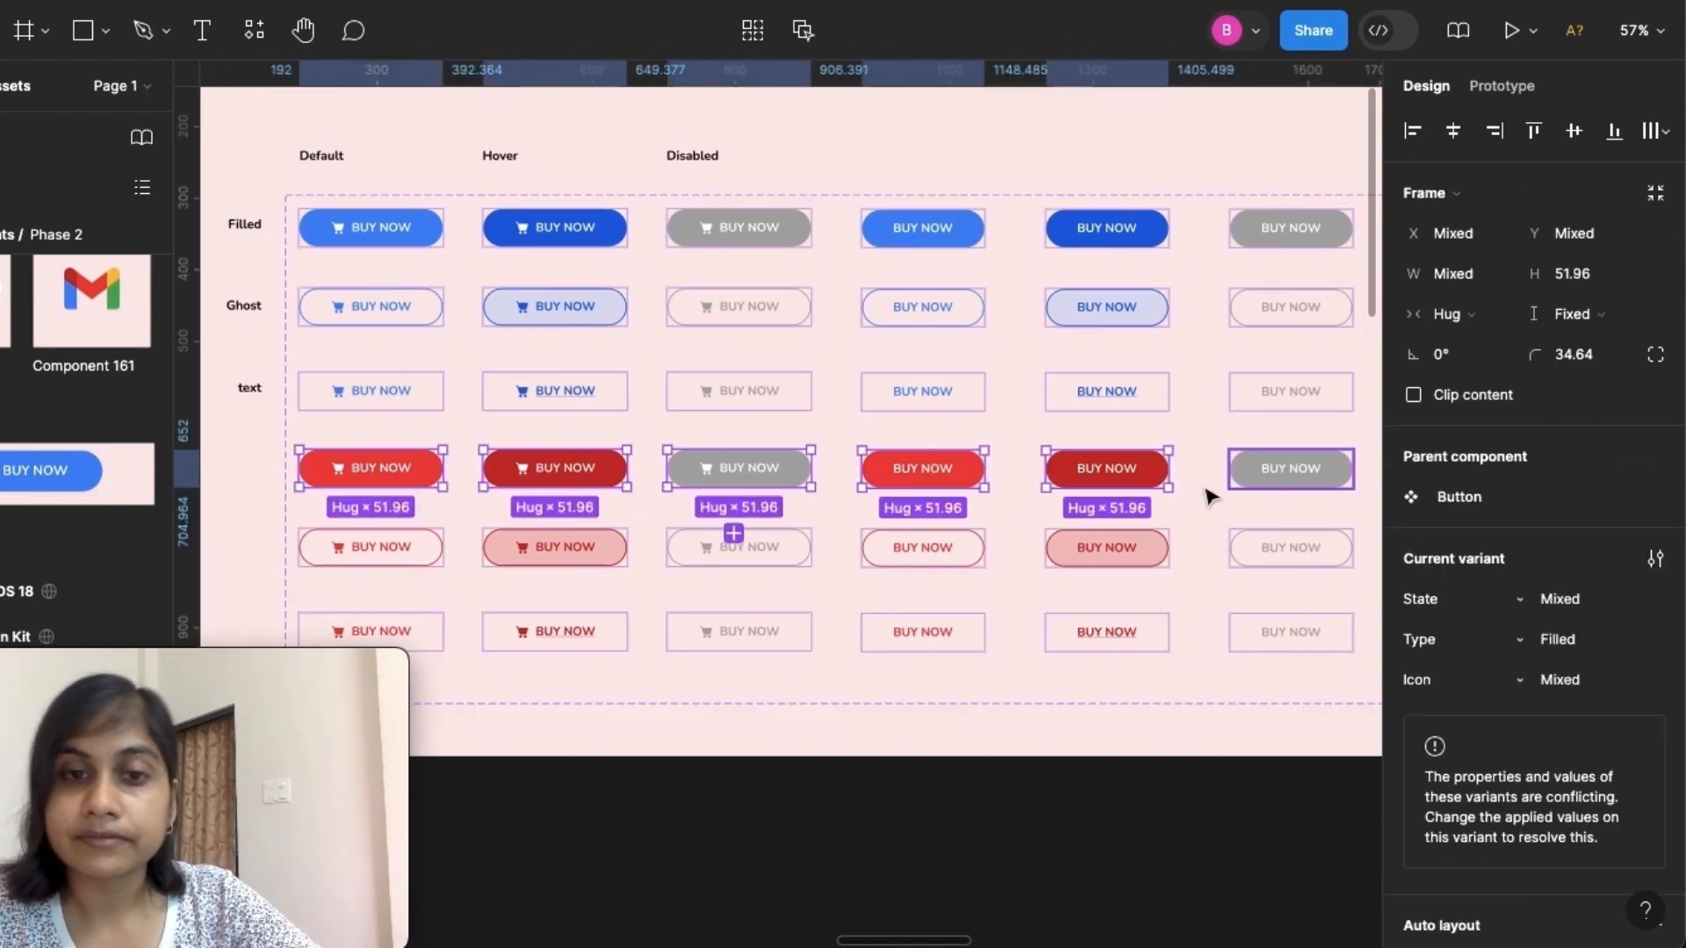
shift+click(388, 549)
shift+click(965, 556)
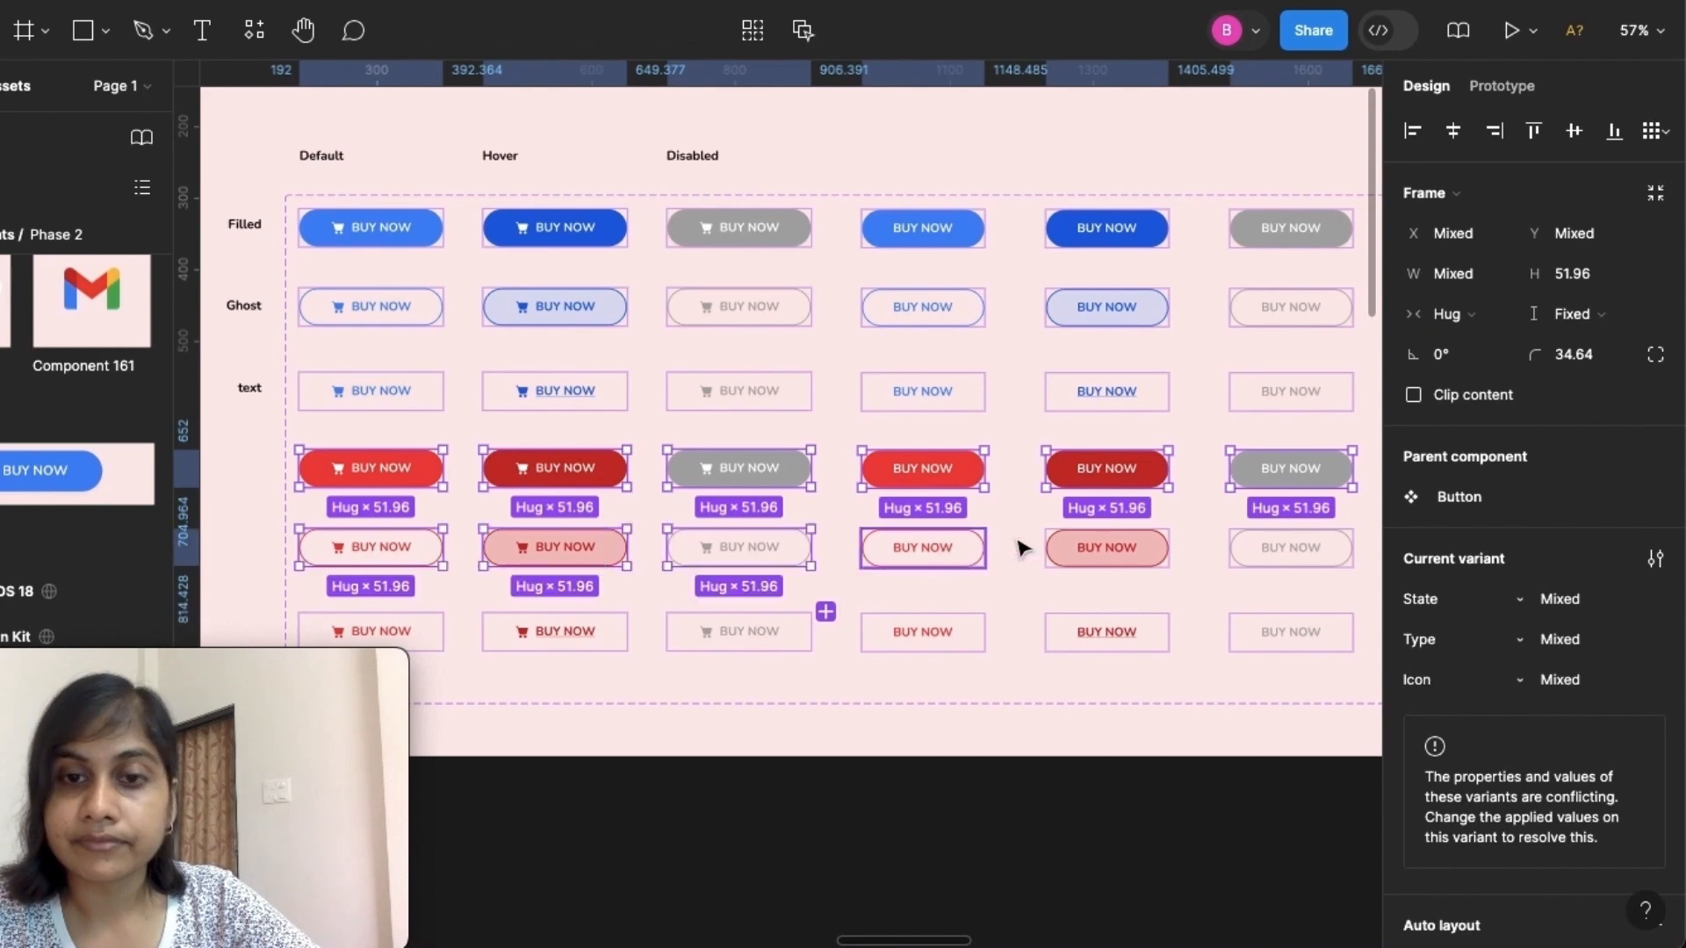
shift+click(1122, 550)
shift+click(1291, 550)
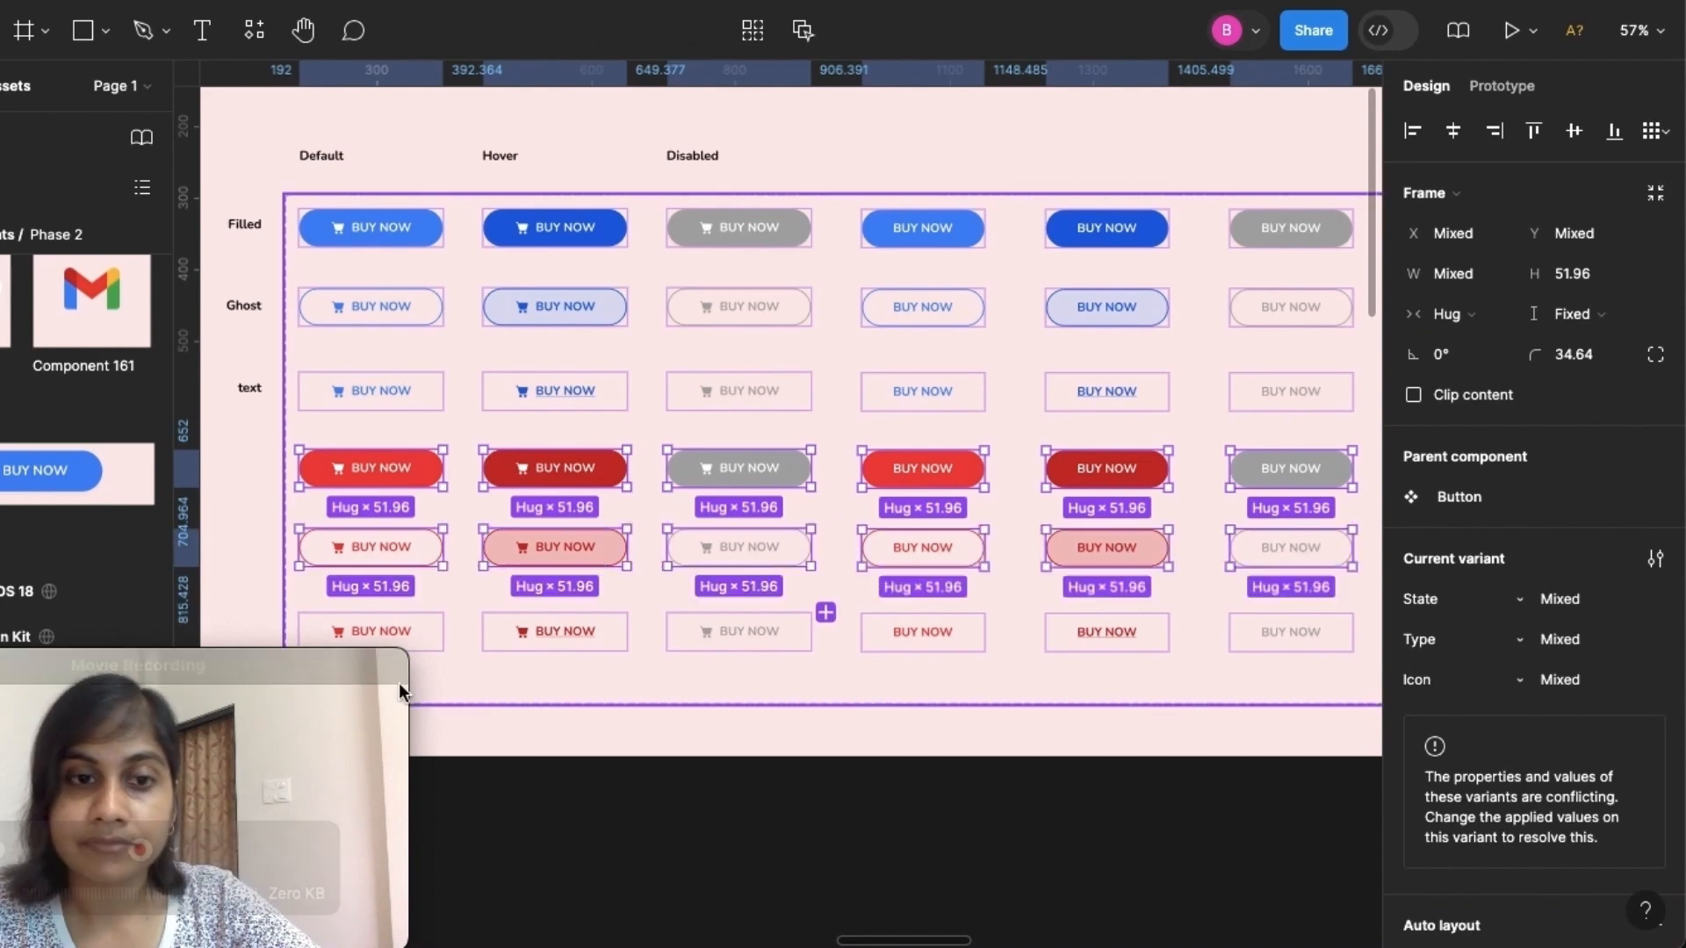
shift+click(433, 639)
shift+click(557, 635)
shift+click(784, 645)
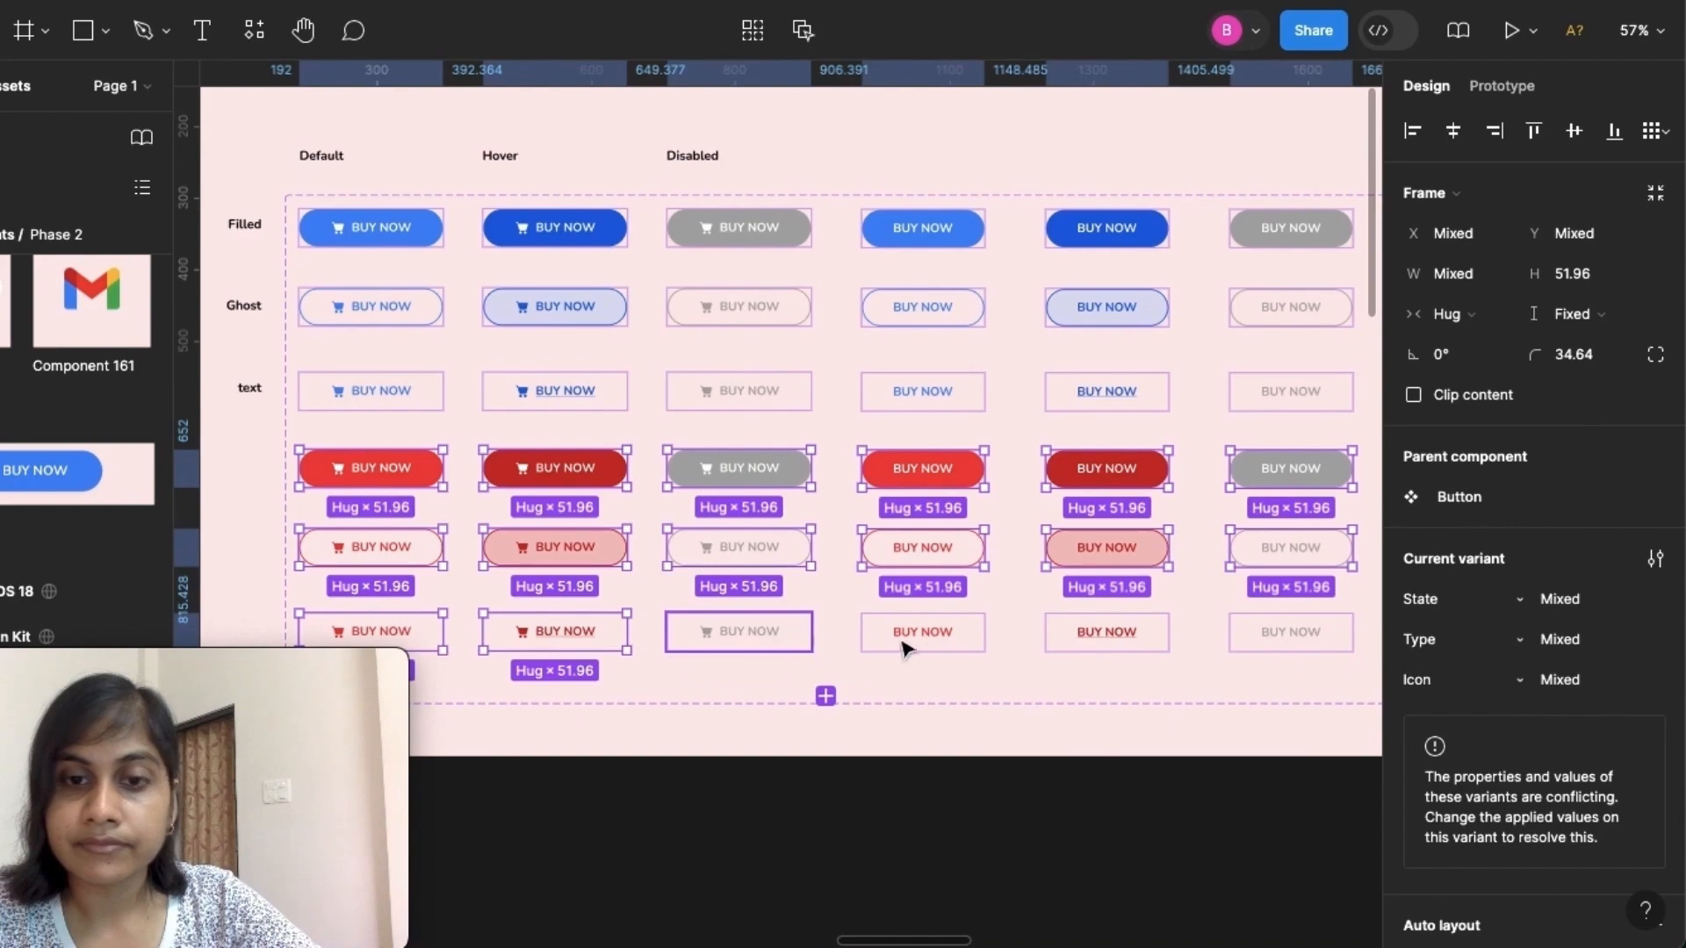
shift+click(935, 644)
shift+click(1111, 641)
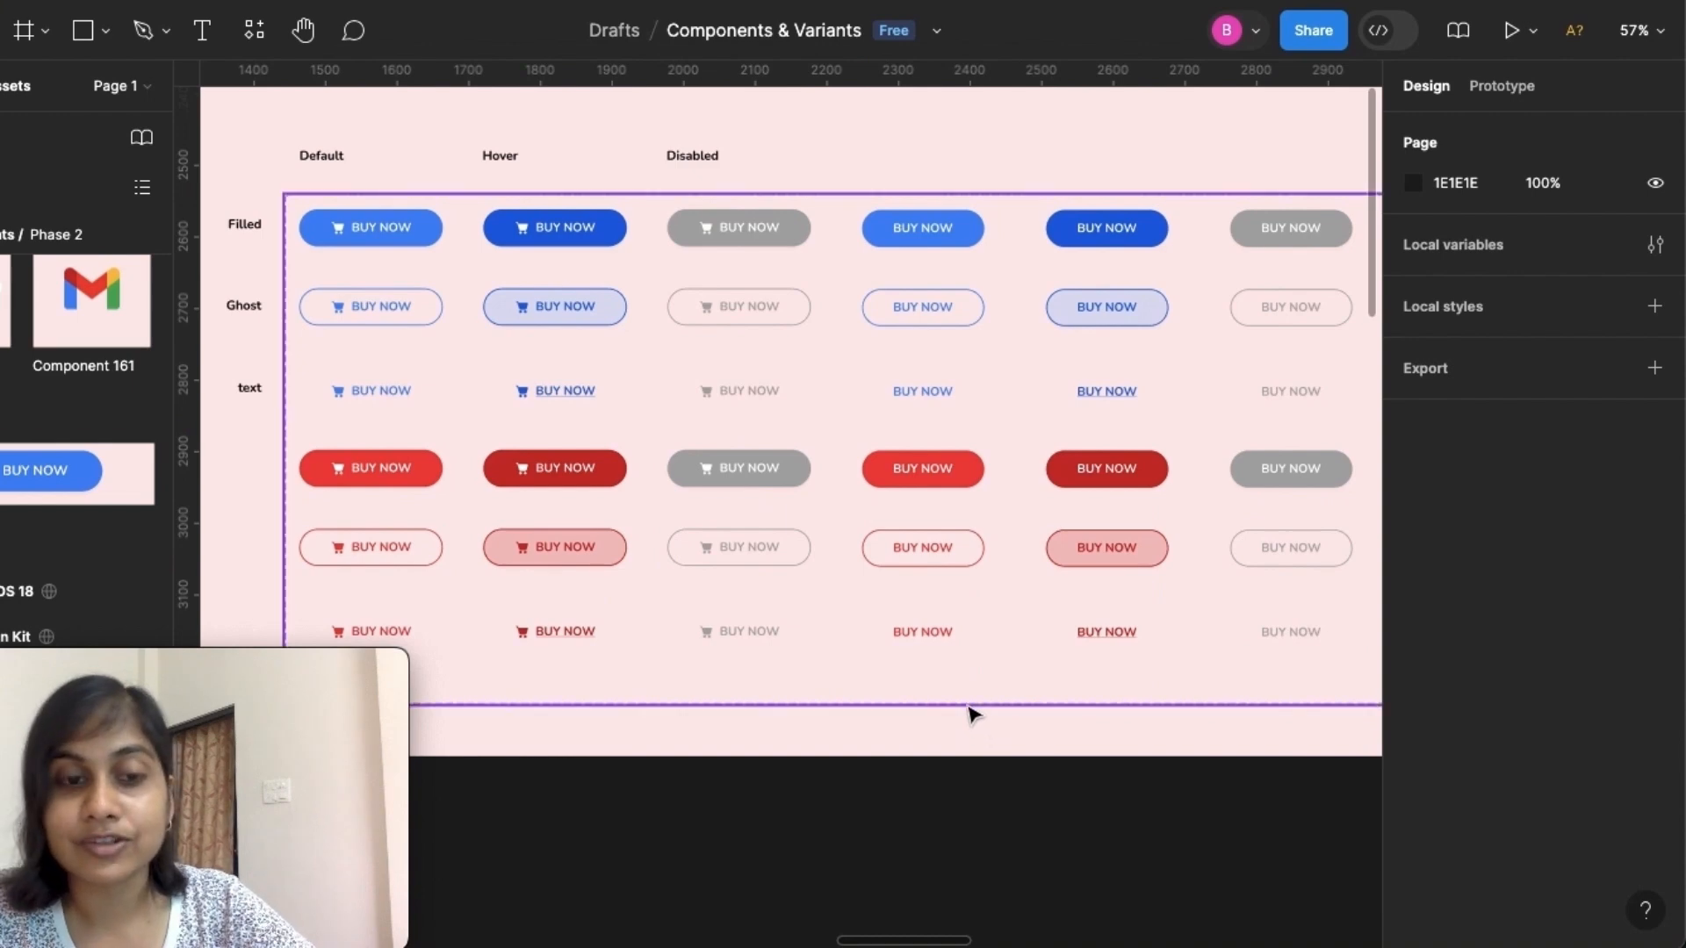
Add a variant property named color with the value Default to the Button component set
click(972, 707)
click(1657, 440)
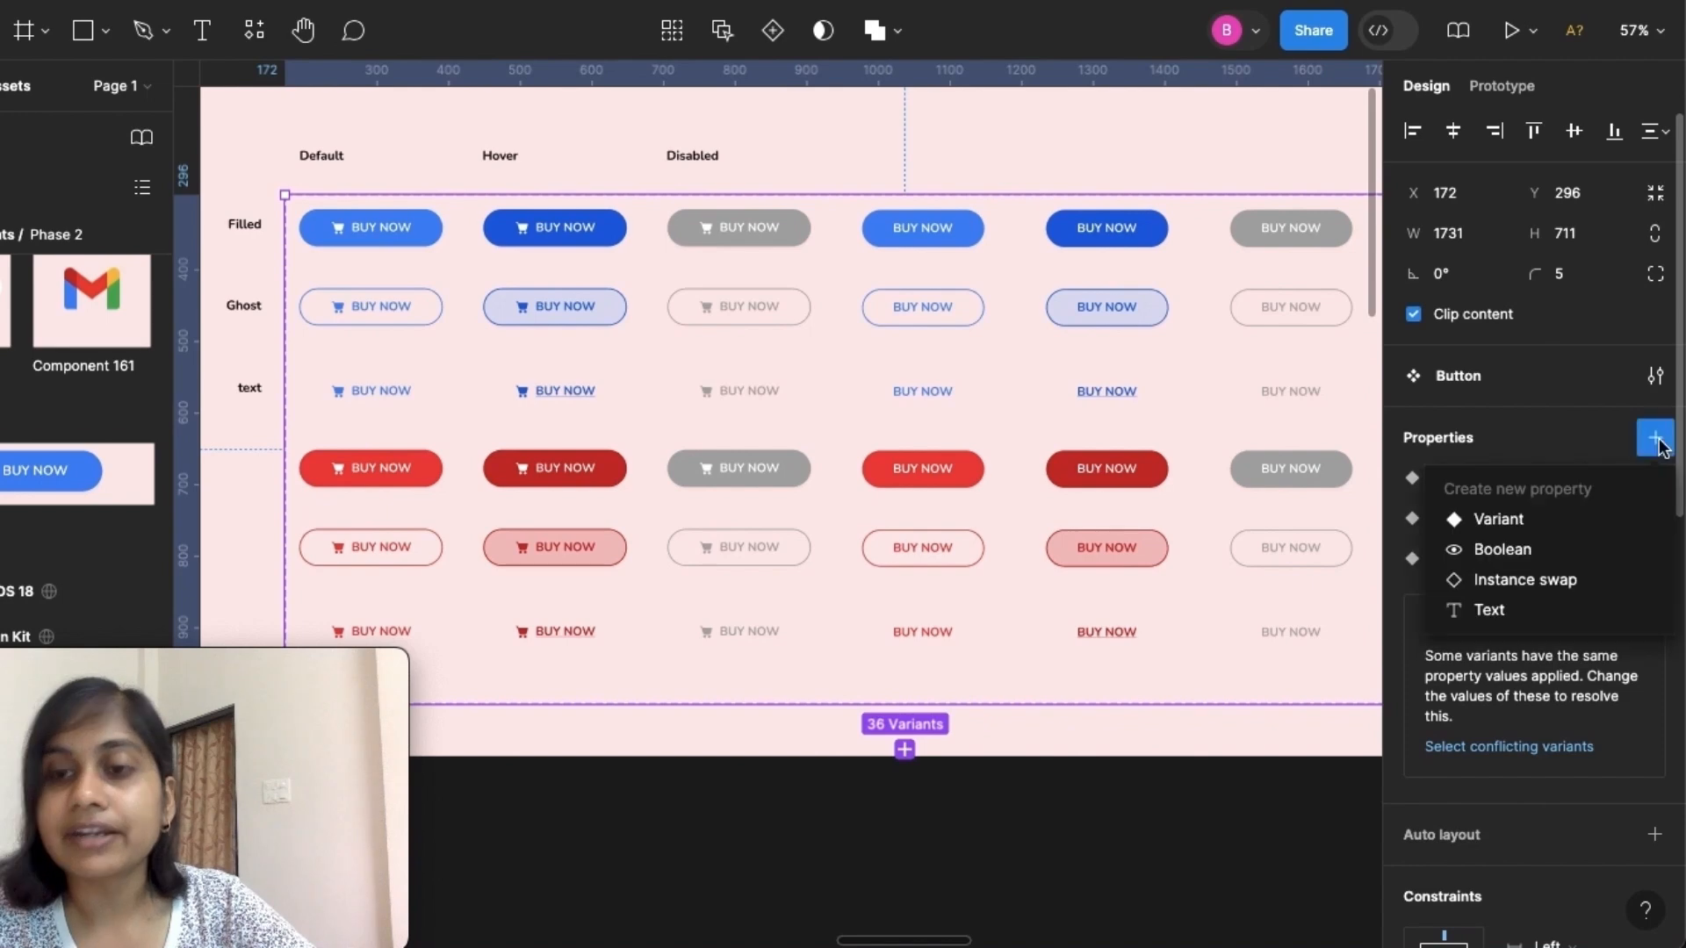
click(1523, 523)
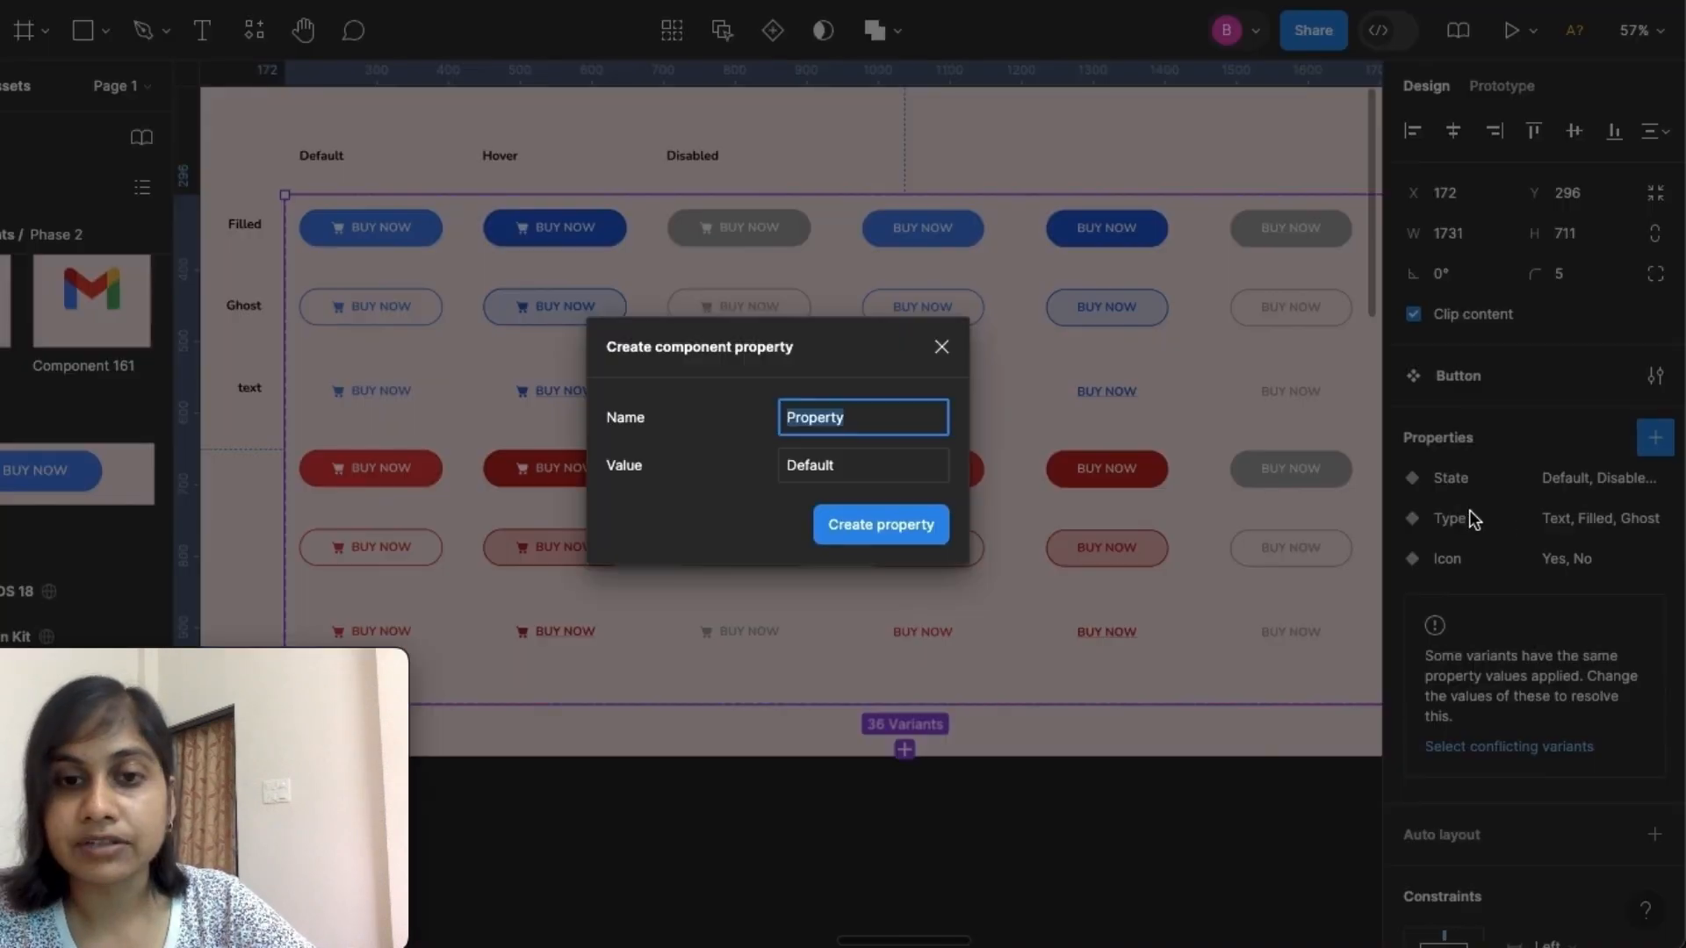
key(BackSpace)
text(co)
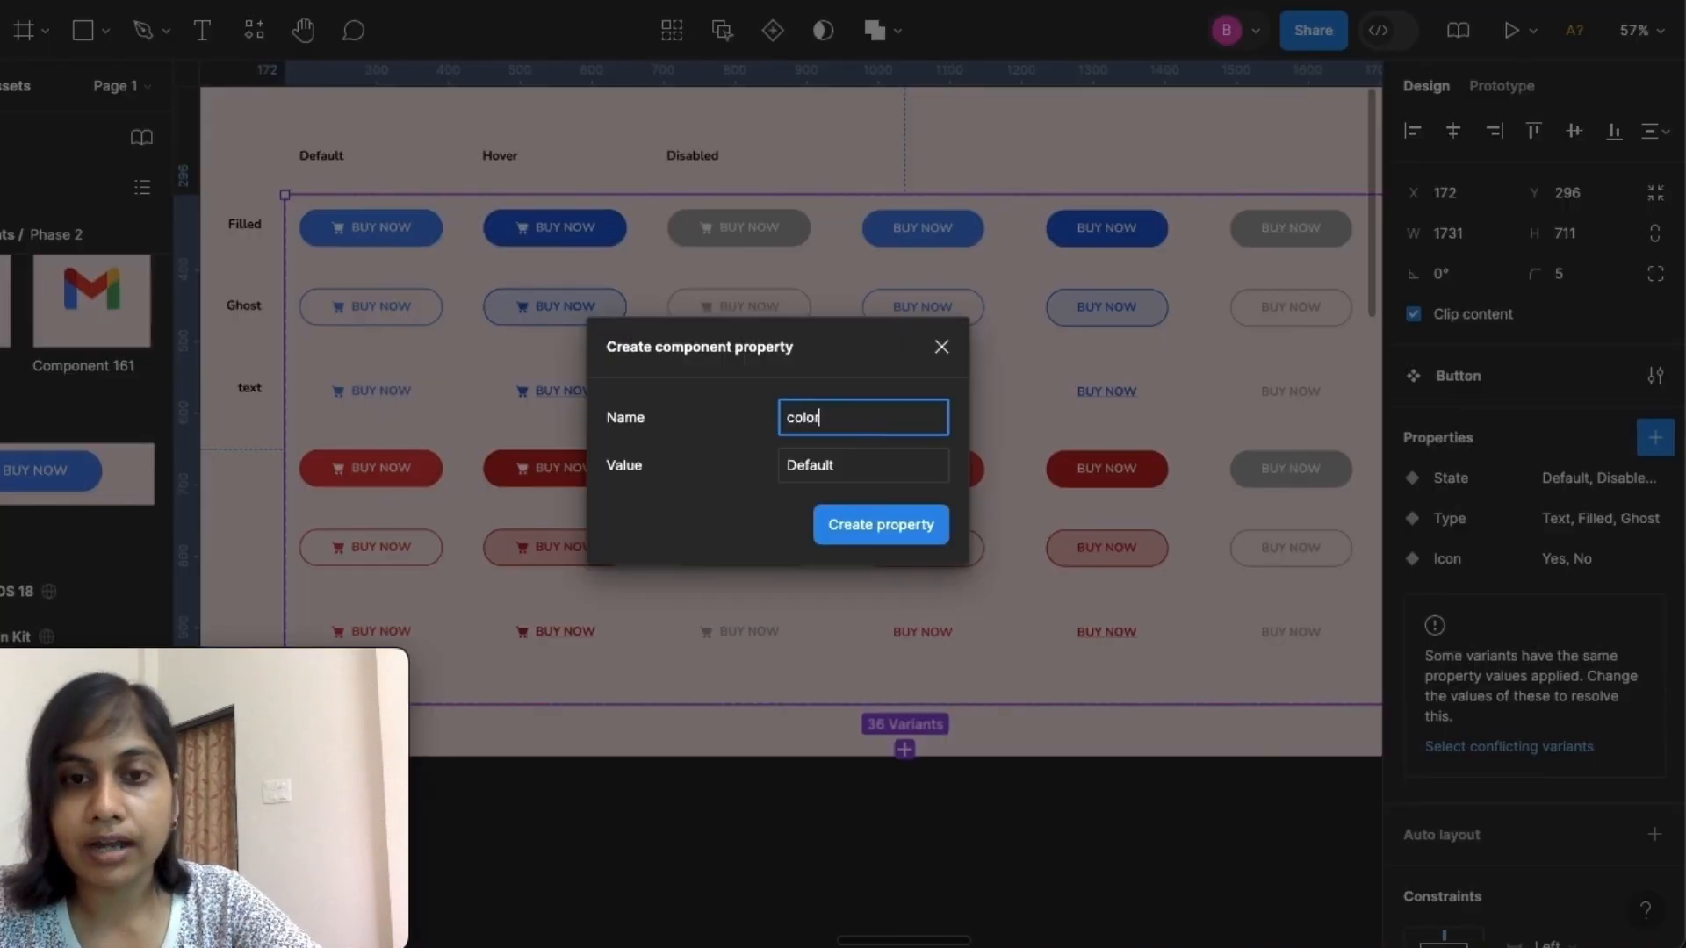
text(lor)
click(920, 526)
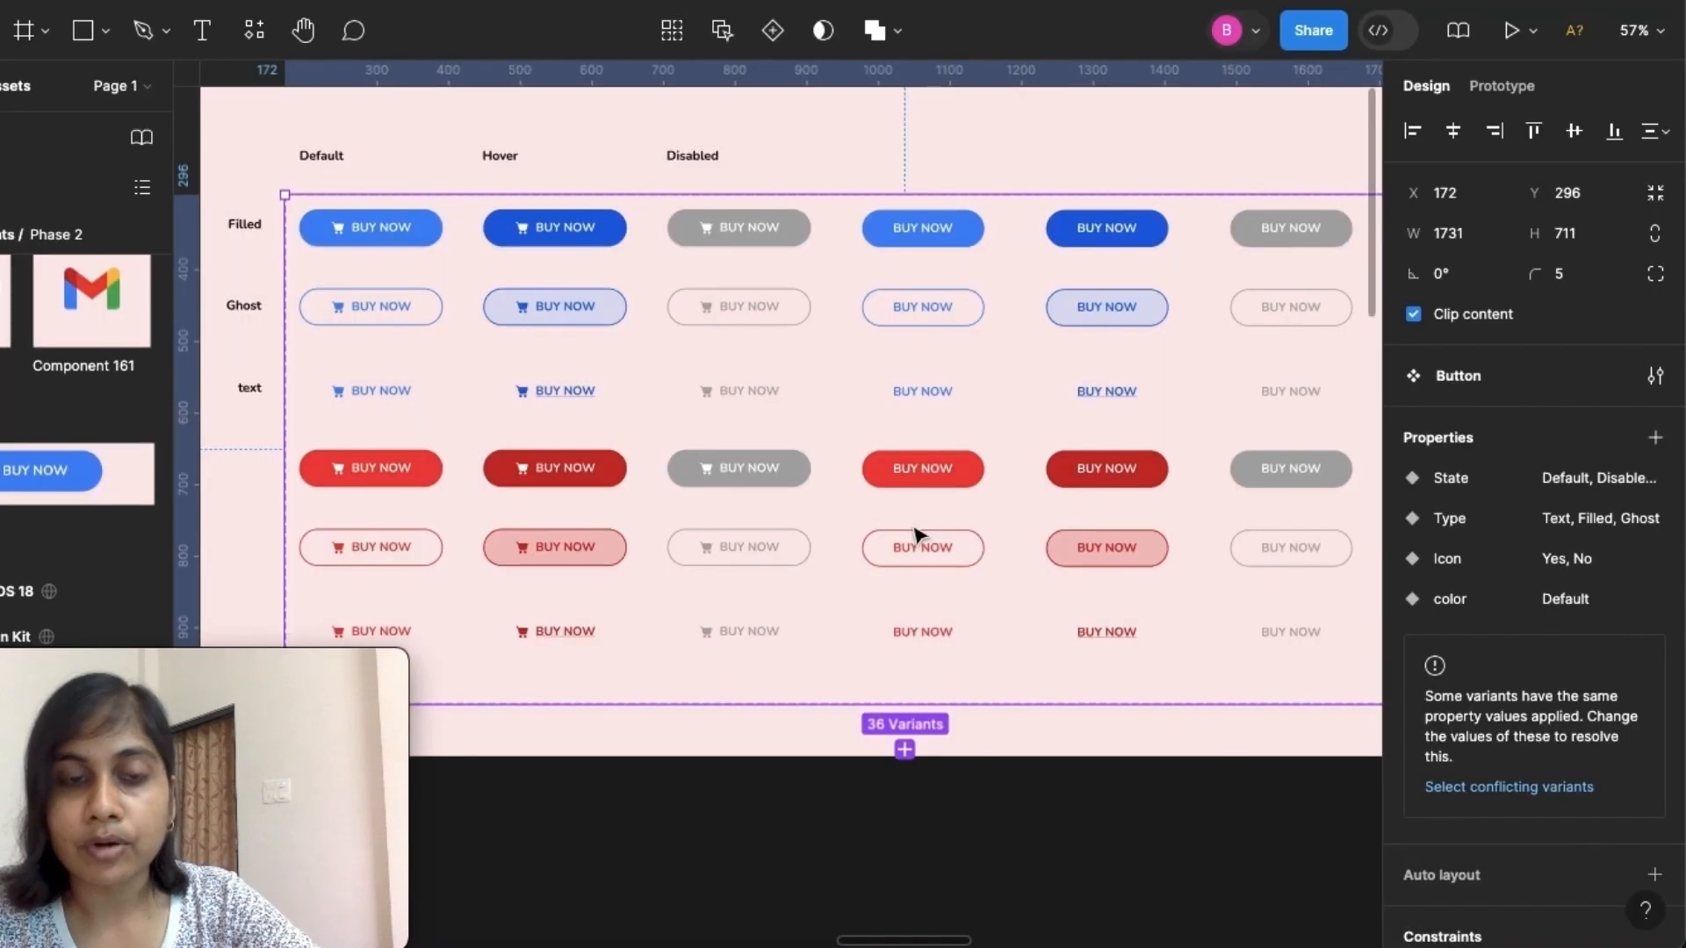
Select the eighteen original variants in the upper three rows and set their color property to Blue
click(400, 233)
shift+click(571, 230)
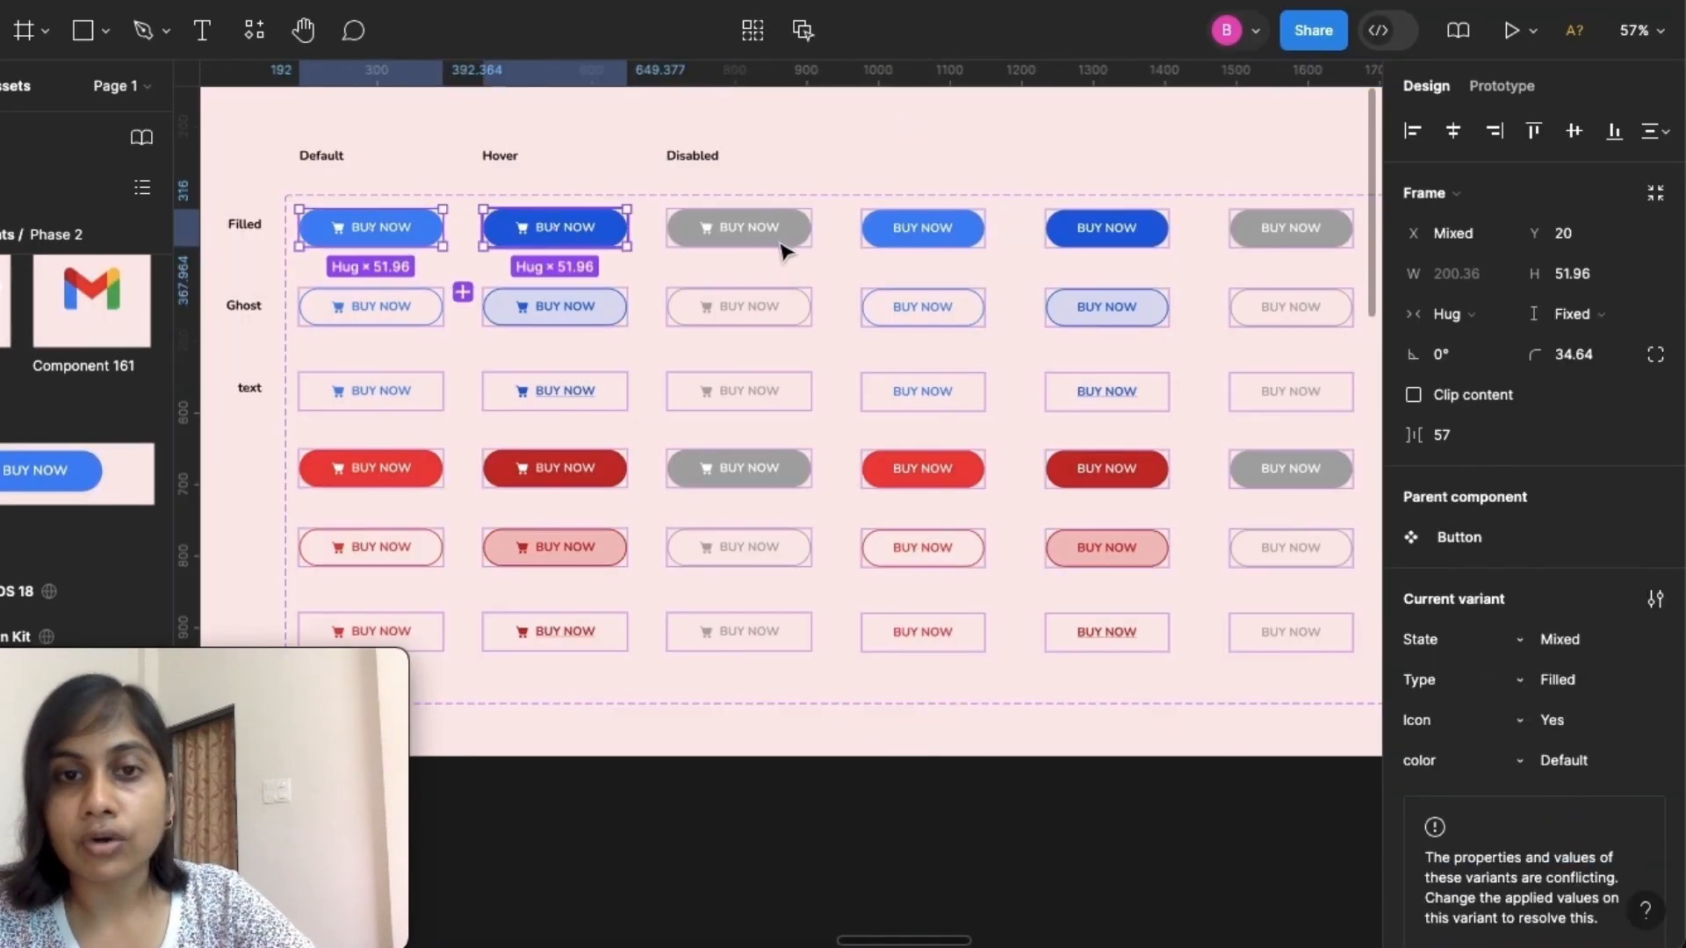
shift+click(764, 233)
shift+click(897, 237)
shift+click(1093, 232)
shift+click(1286, 230)
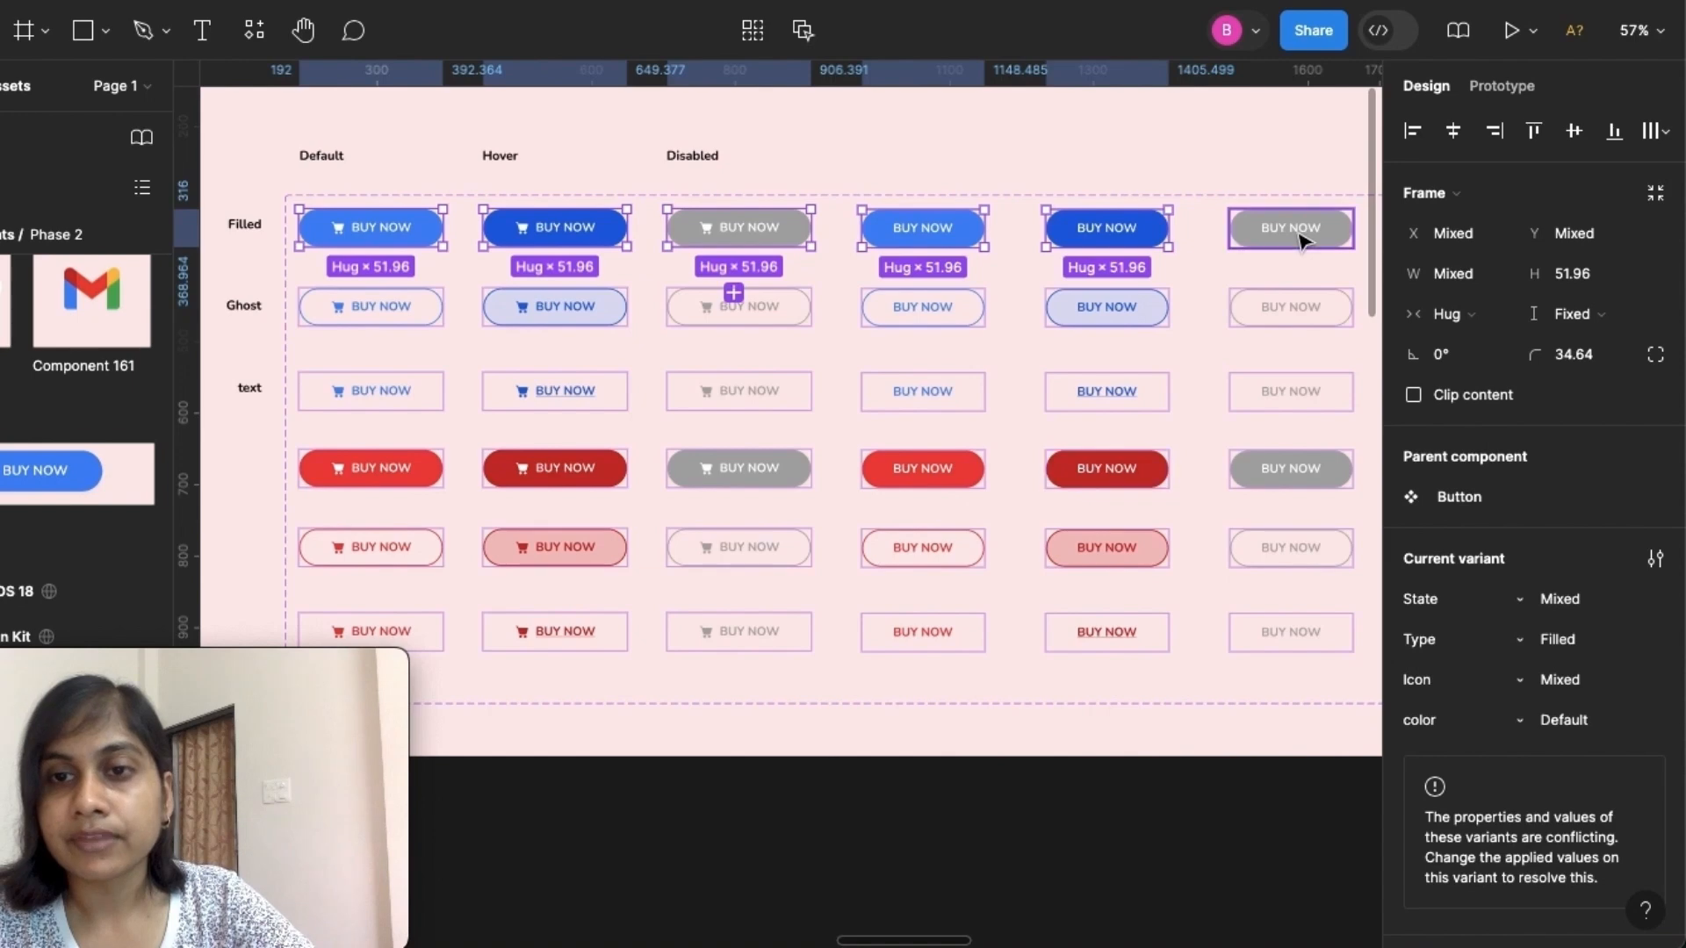
shift+click(571, 318)
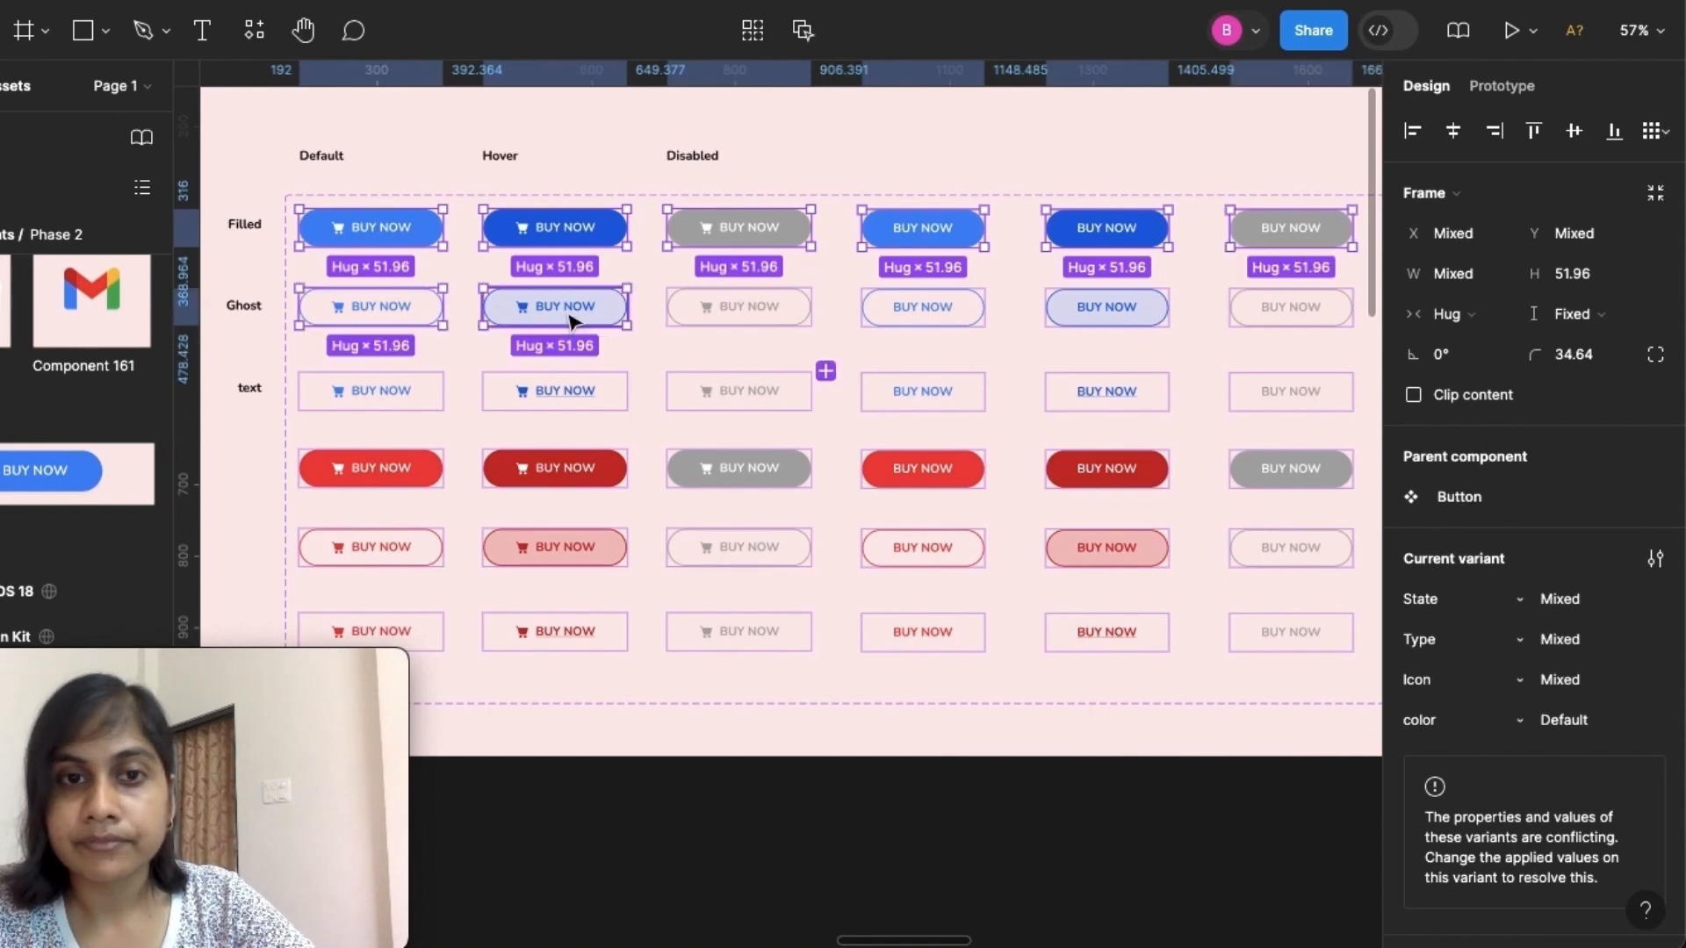
shift+click(771, 309)
shift+click(931, 307)
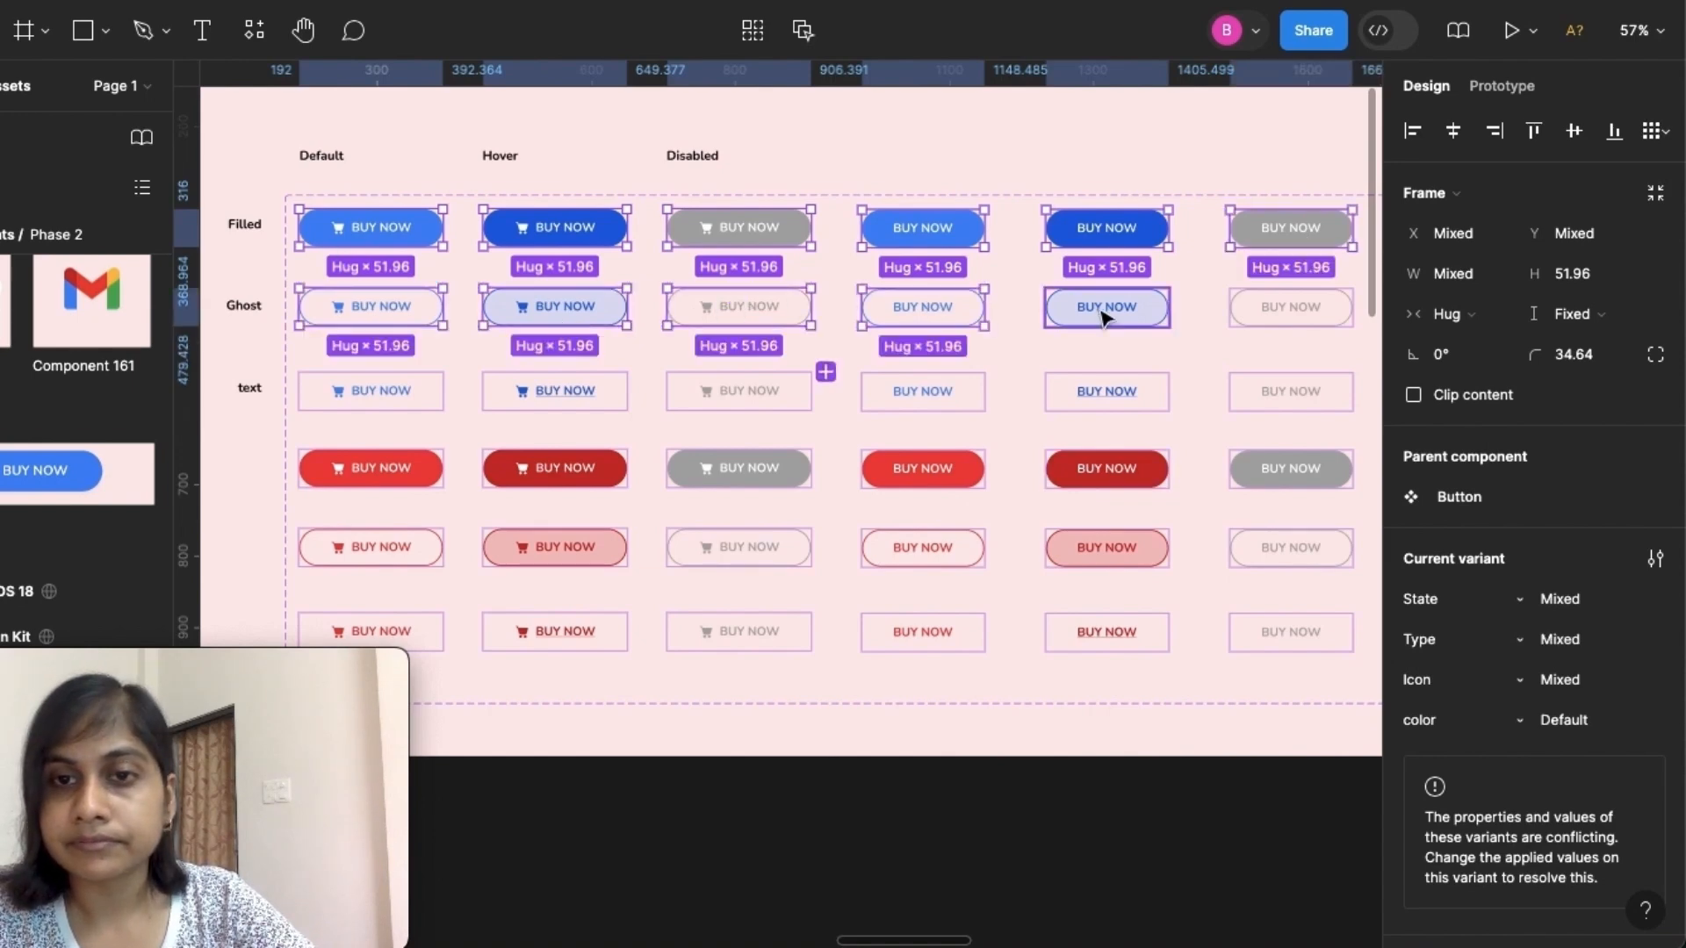
shift+click(1103, 313)
shift+click(1264, 316)
shift+click(413, 391)
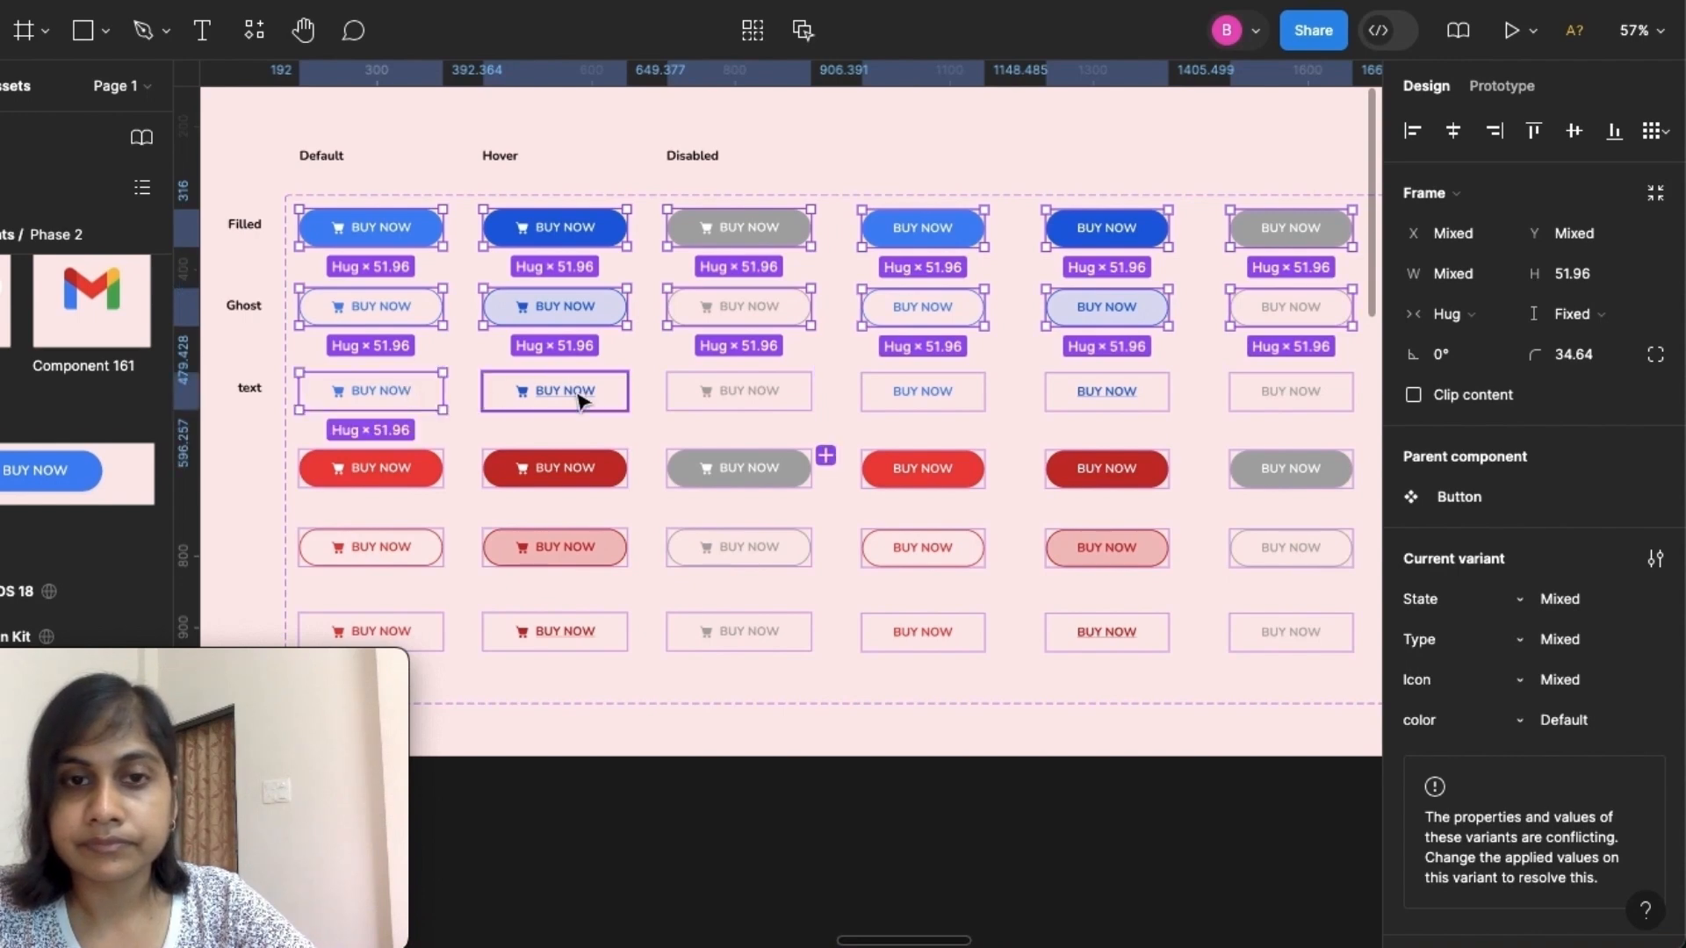
shift+click(557, 391)
shift+click(733, 397)
shift+click(918, 395)
shift+click(1118, 395)
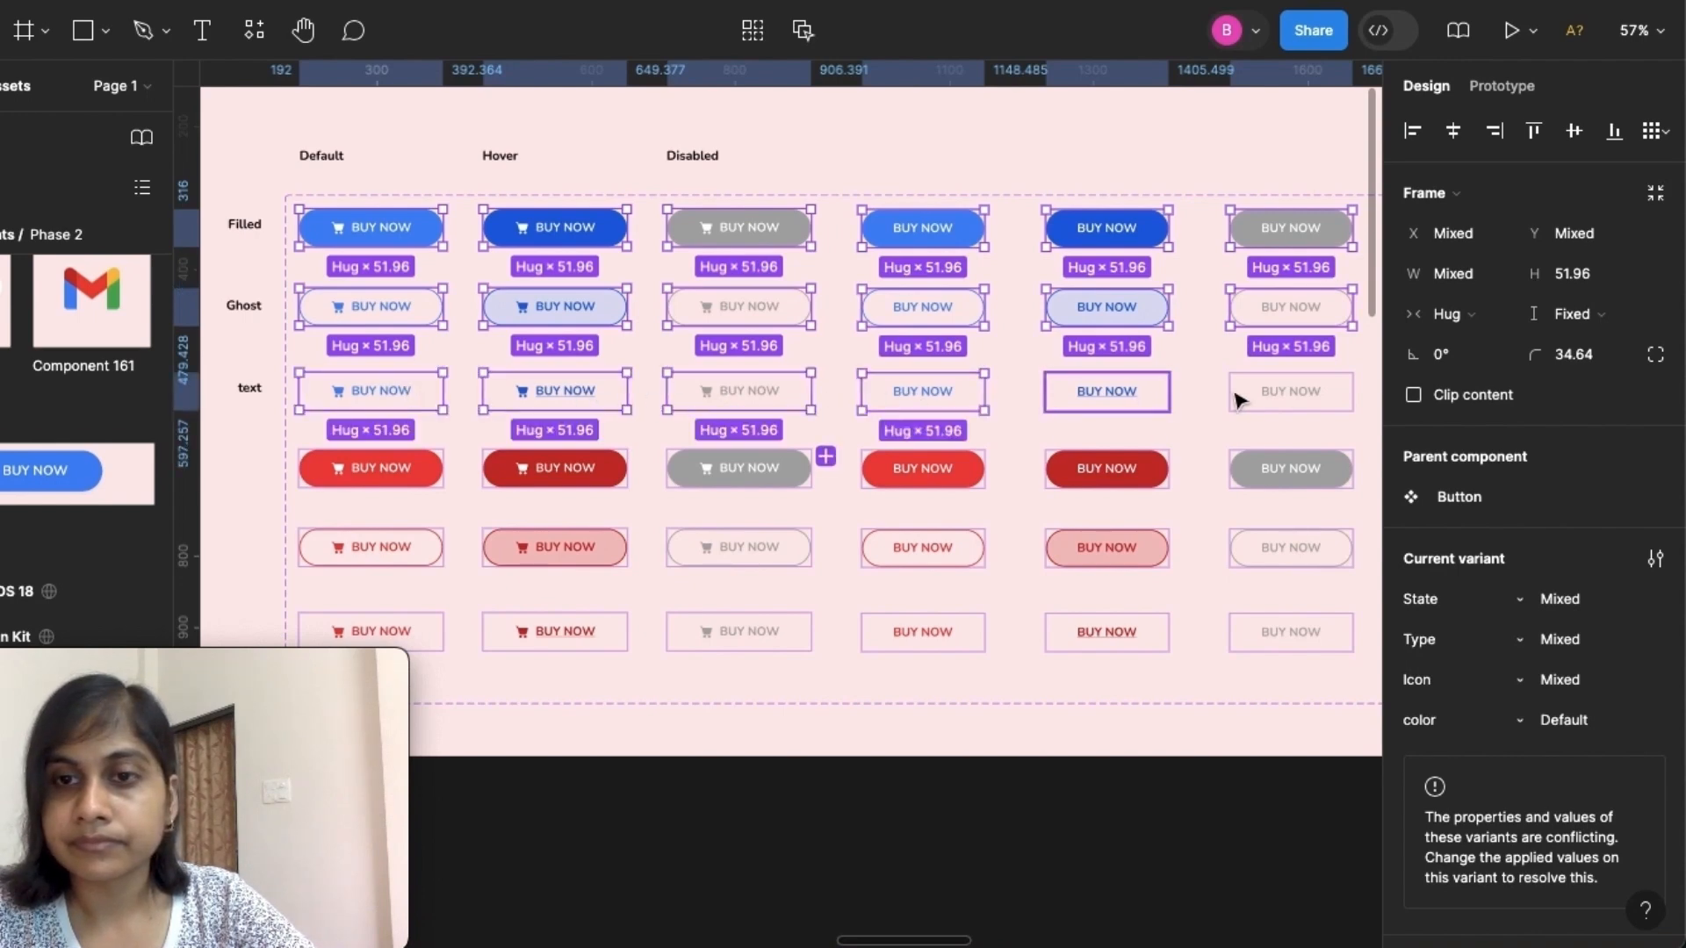
shift+click(1281, 394)
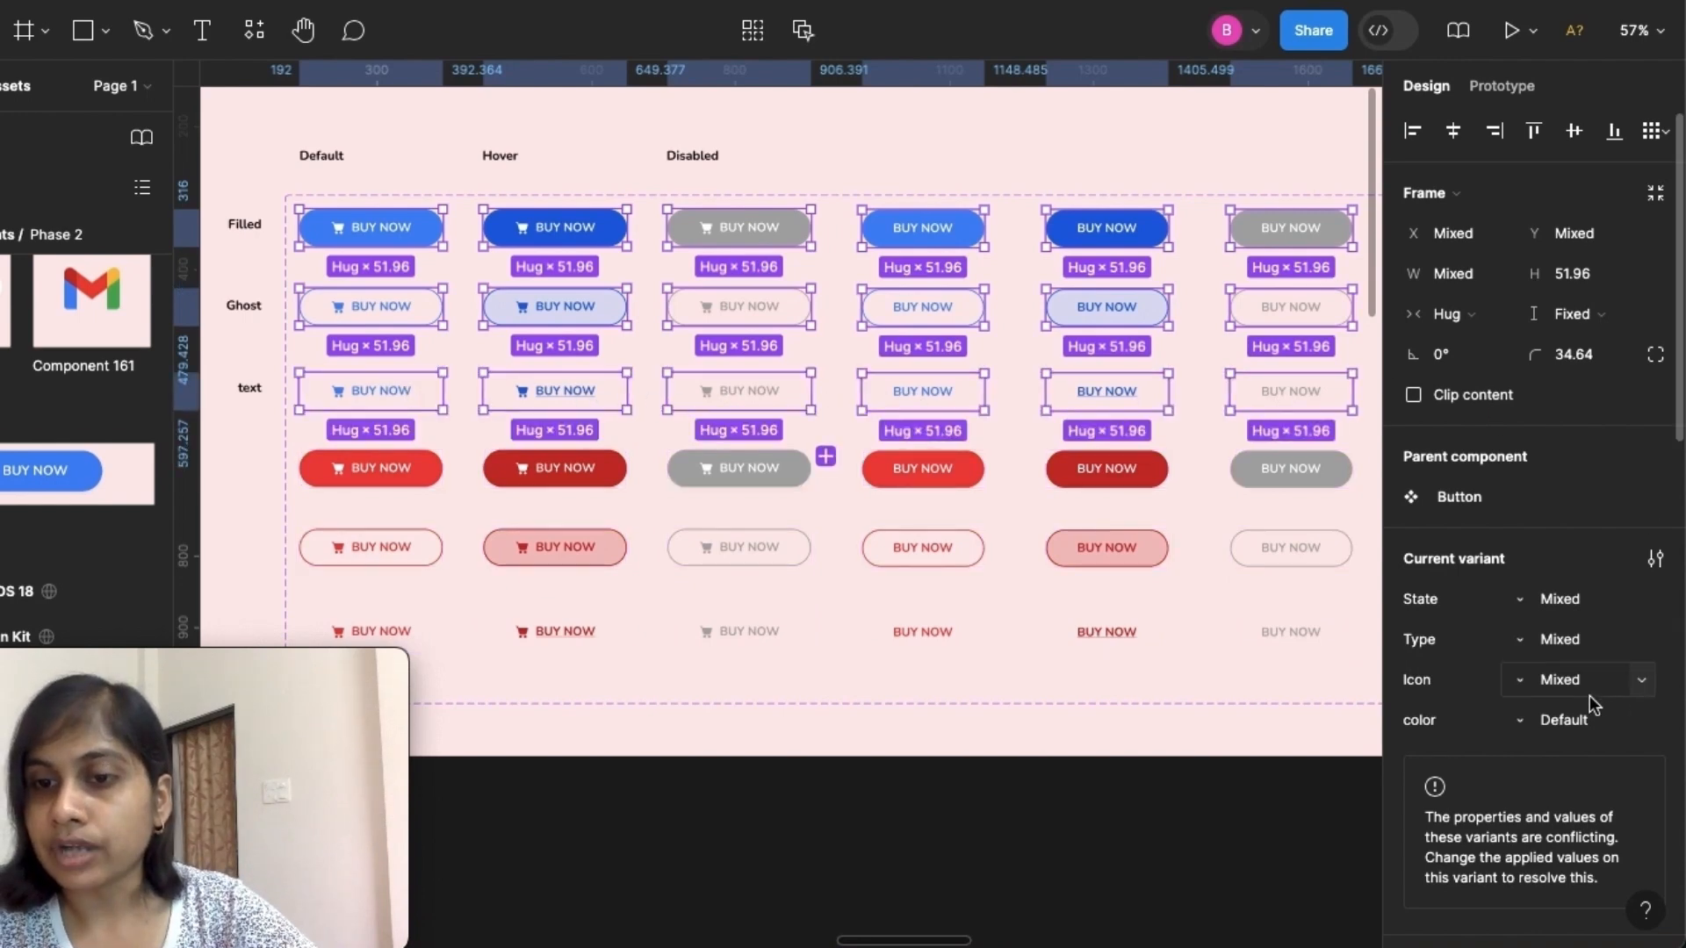
click(1594, 727)
key(BackSpace)
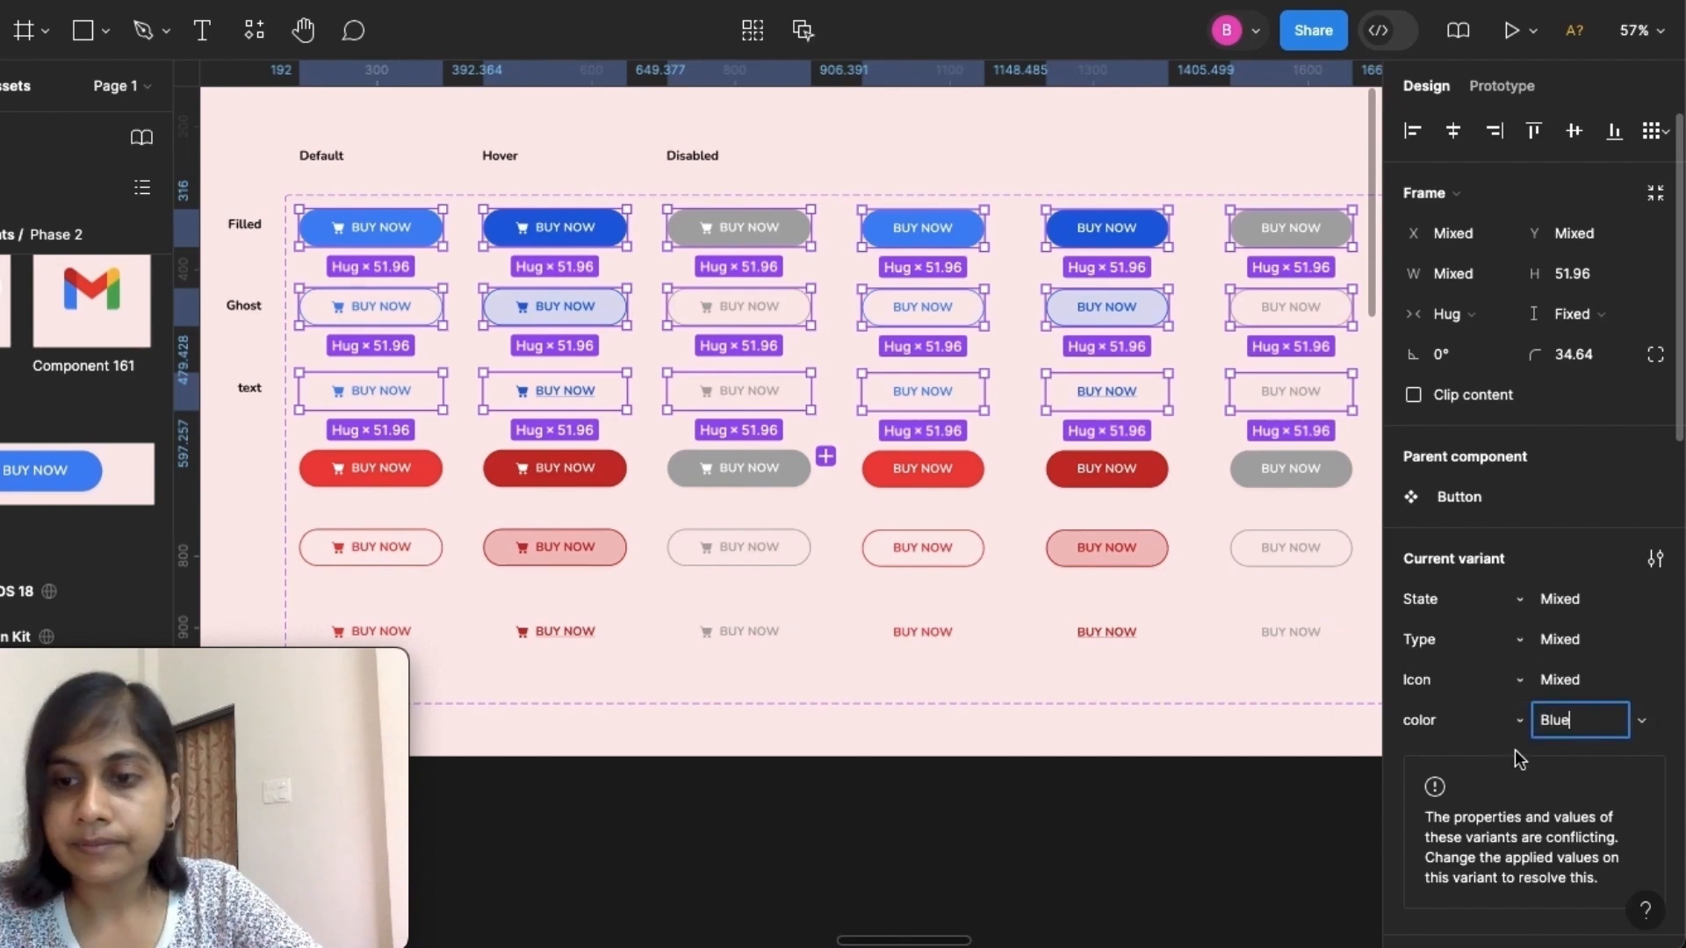
click(1095, 820)
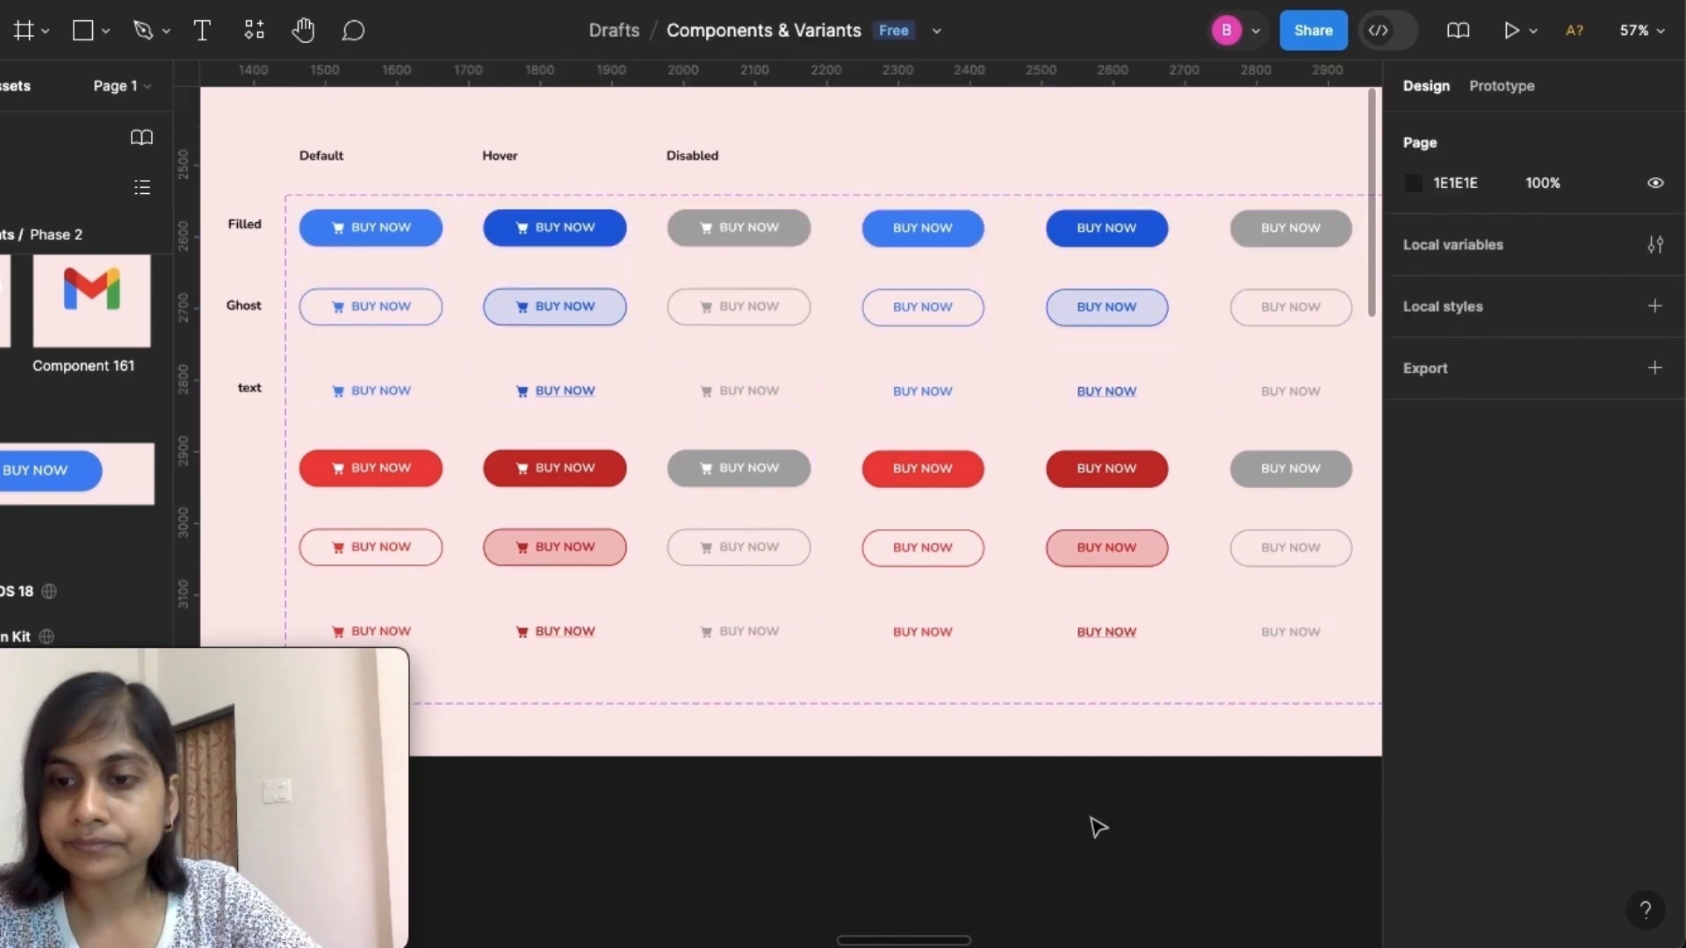
Select the eighteen duplicated variants in the lower three rows and set their color property to Red
click(398, 474)
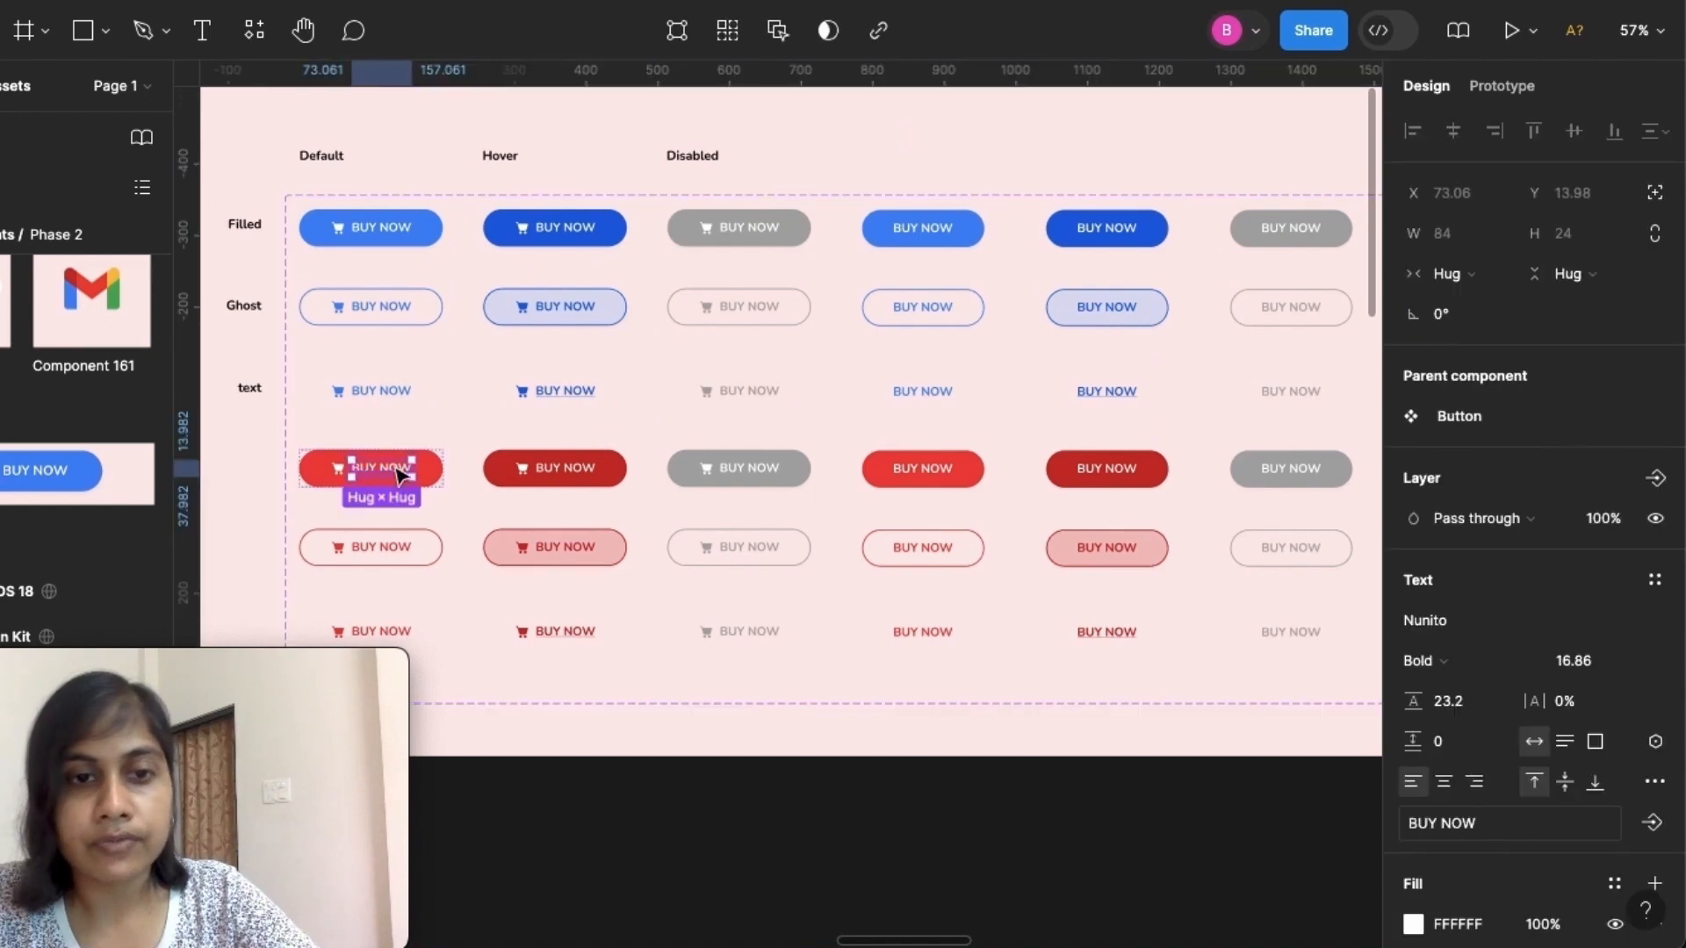
shift+click(625, 479)
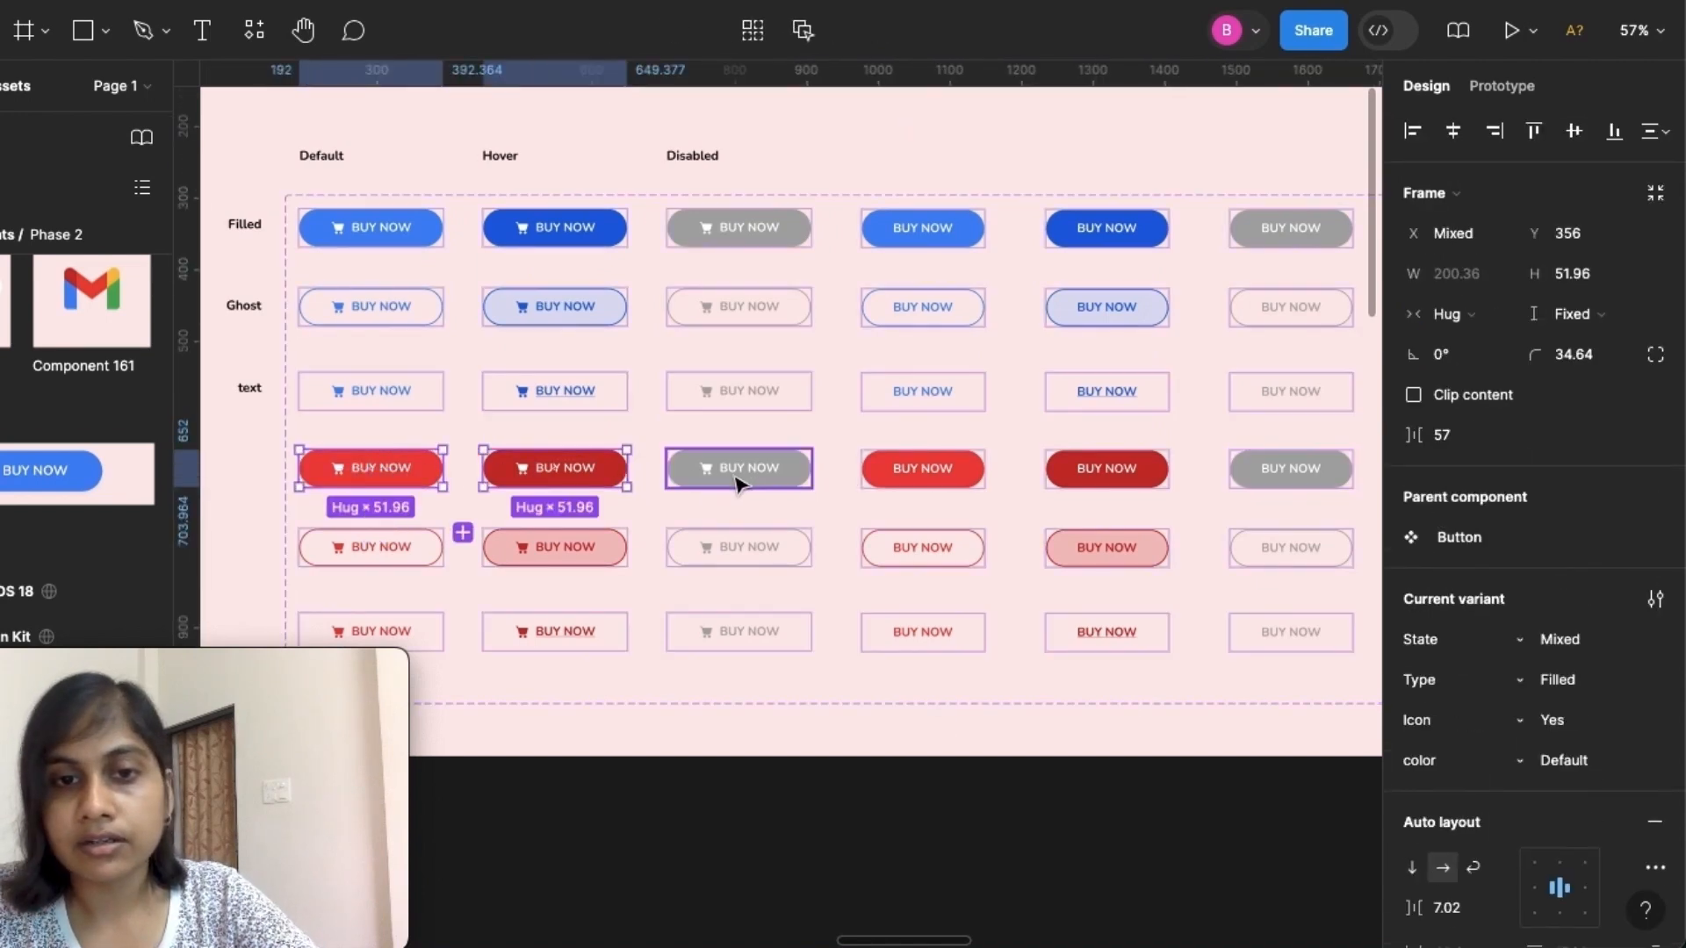
shift+click(909, 481)
shift+click(1129, 483)
shift+click(1261, 482)
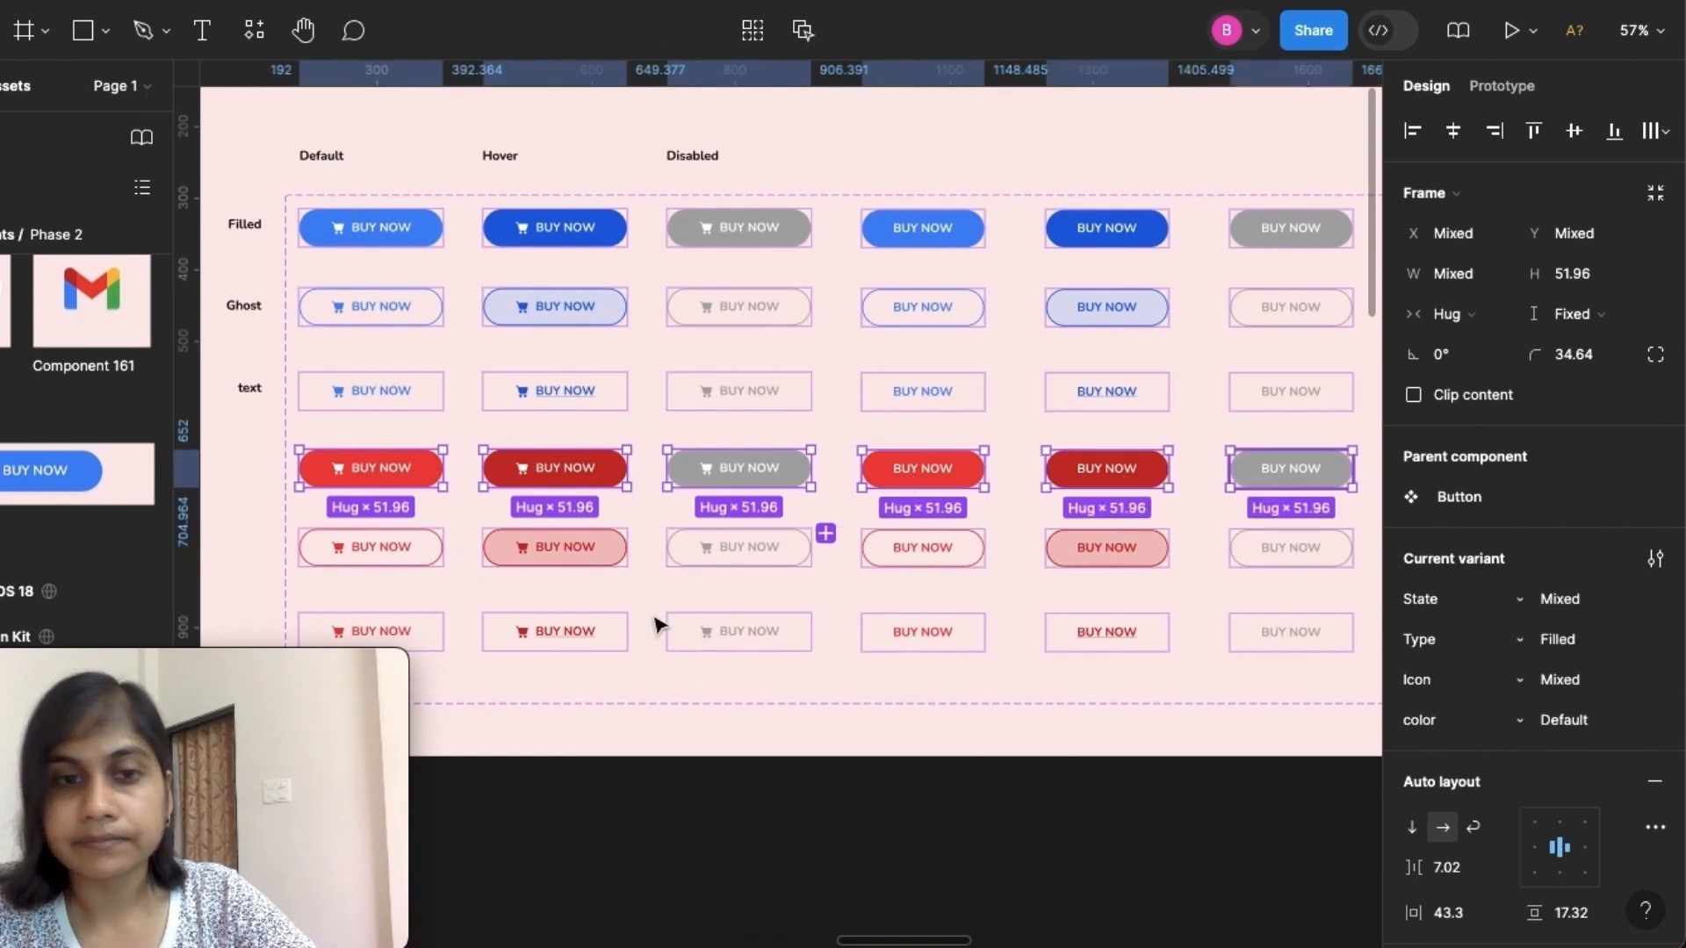
shift+click(420, 547)
shift+click(557, 546)
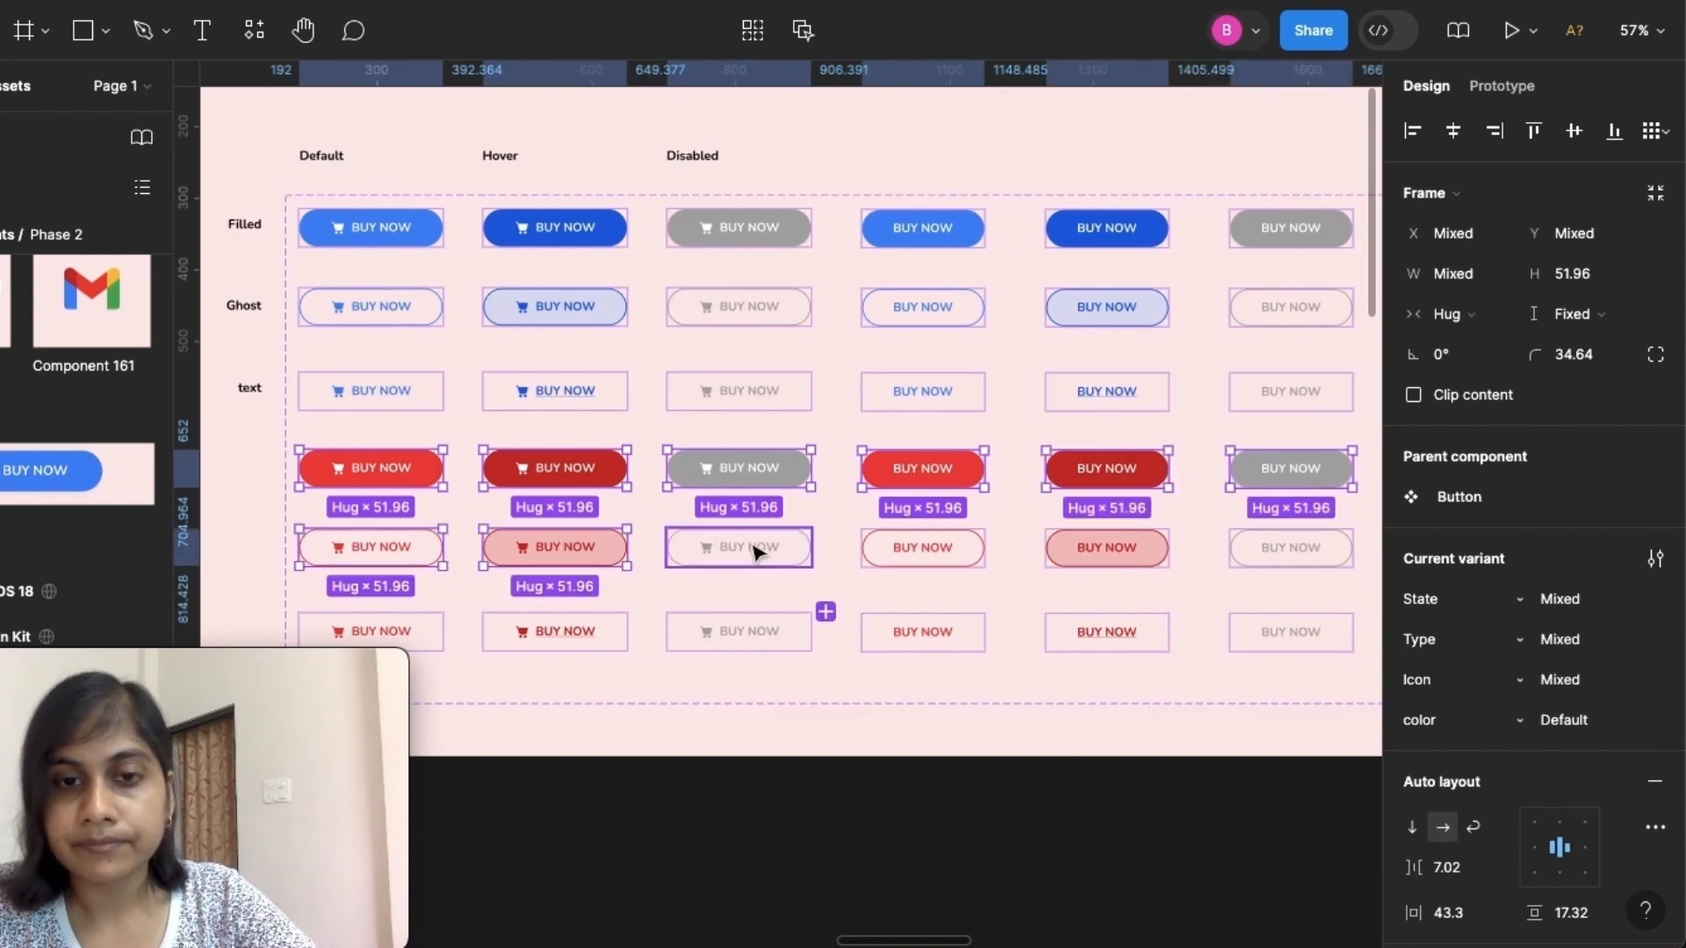
shift+click(927, 549)
shift+click(1107, 549)
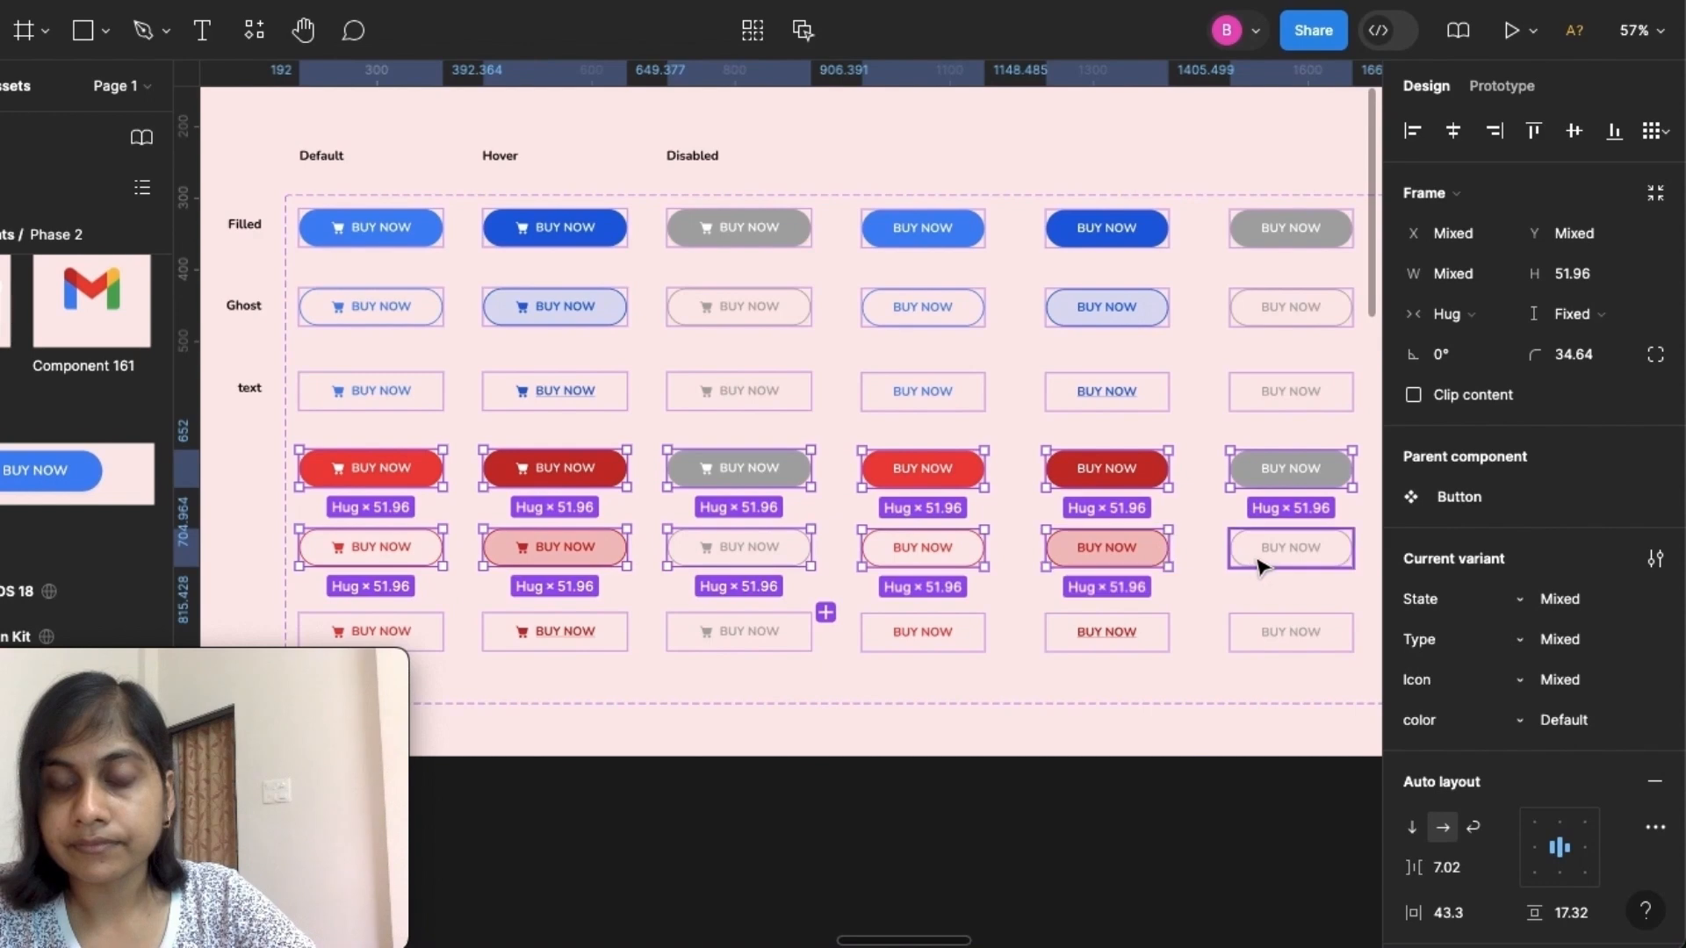
shift+click(1260, 555)
shift+click(439, 629)
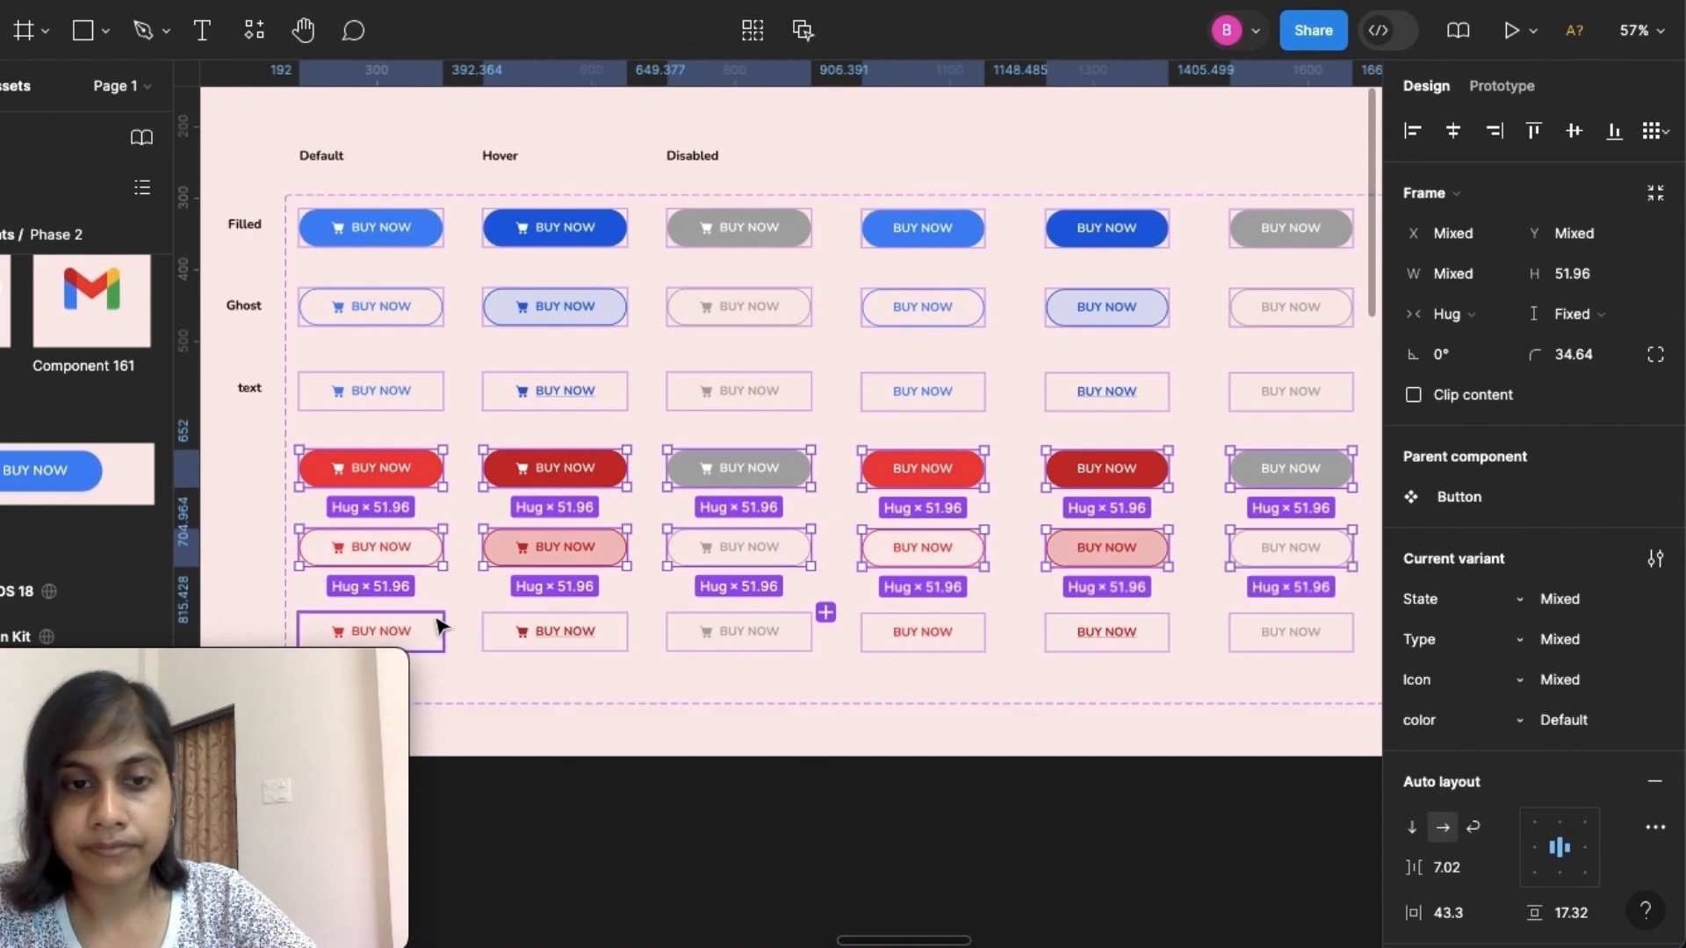
shift+click(620, 634)
shift+click(733, 638)
shift+click(947, 639)
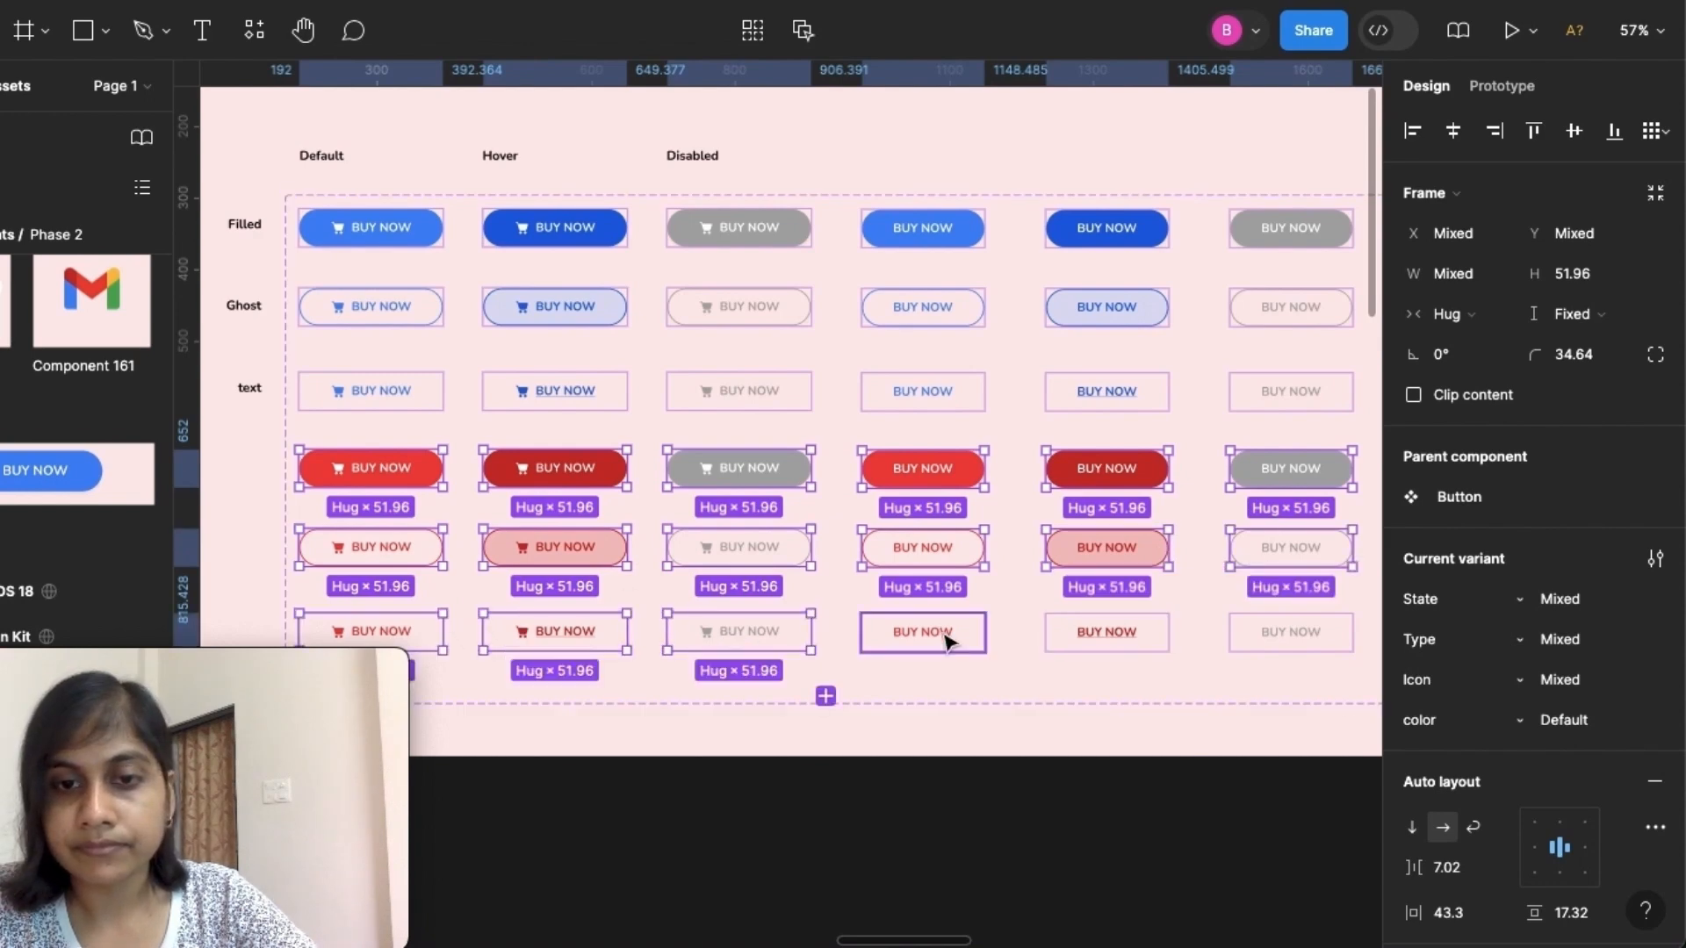
shift+click(1141, 648)
shift+click(1273, 636)
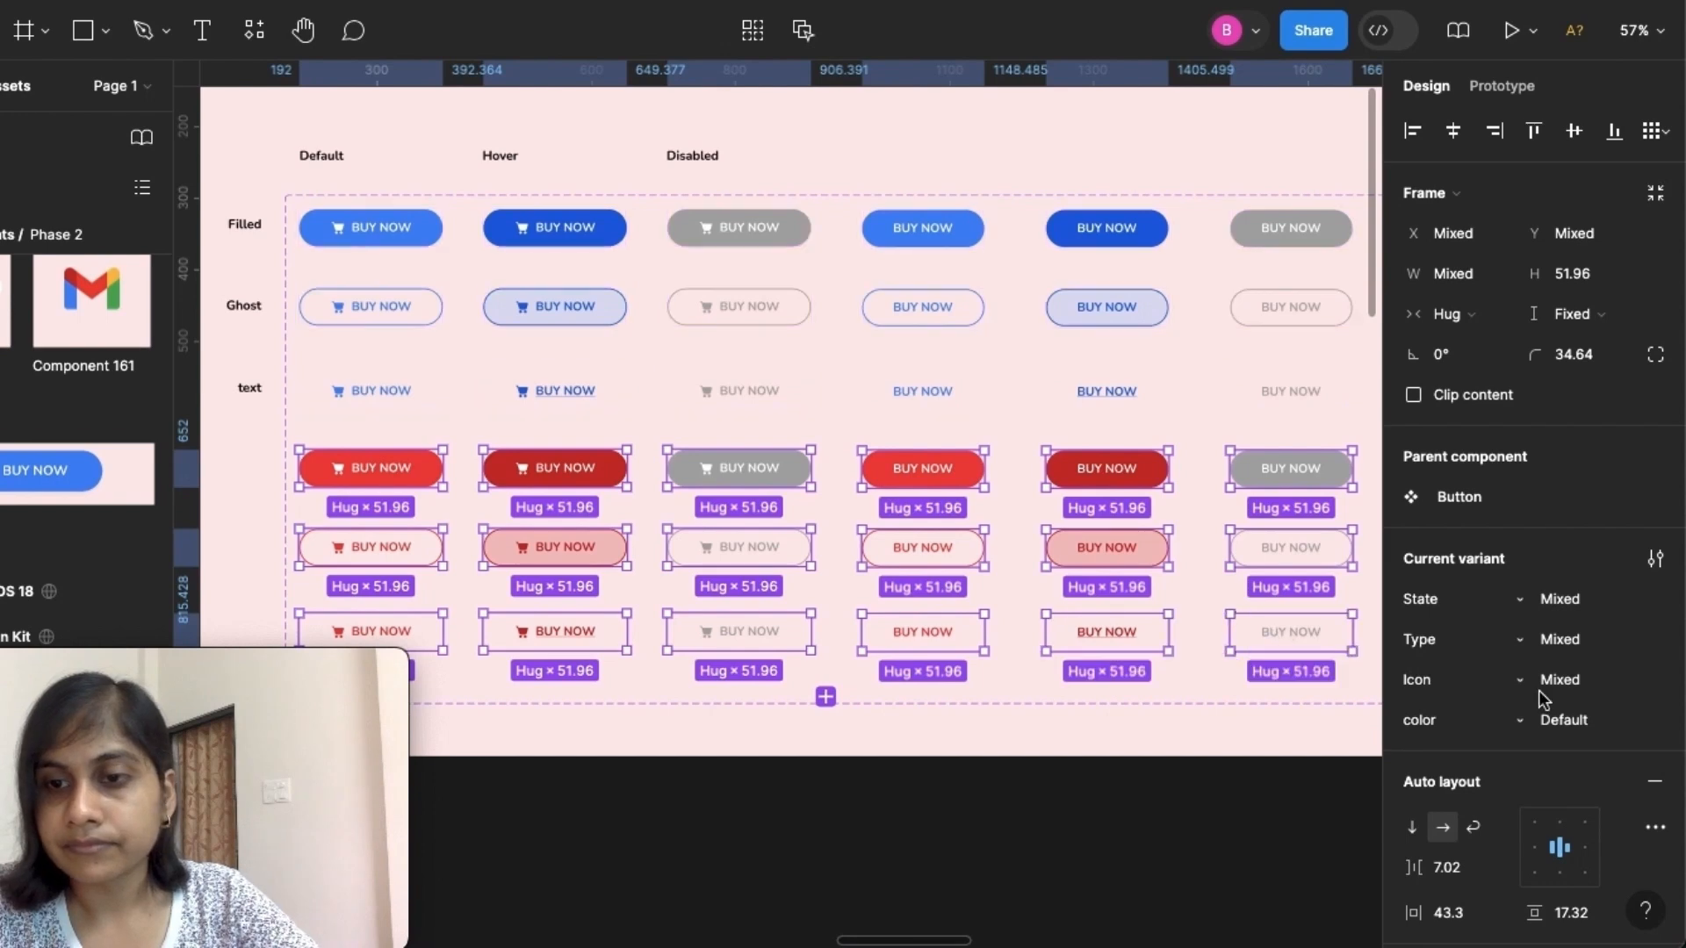
click(1581, 729)
key(BackSpace)
text(Red)
click(1120, 810)
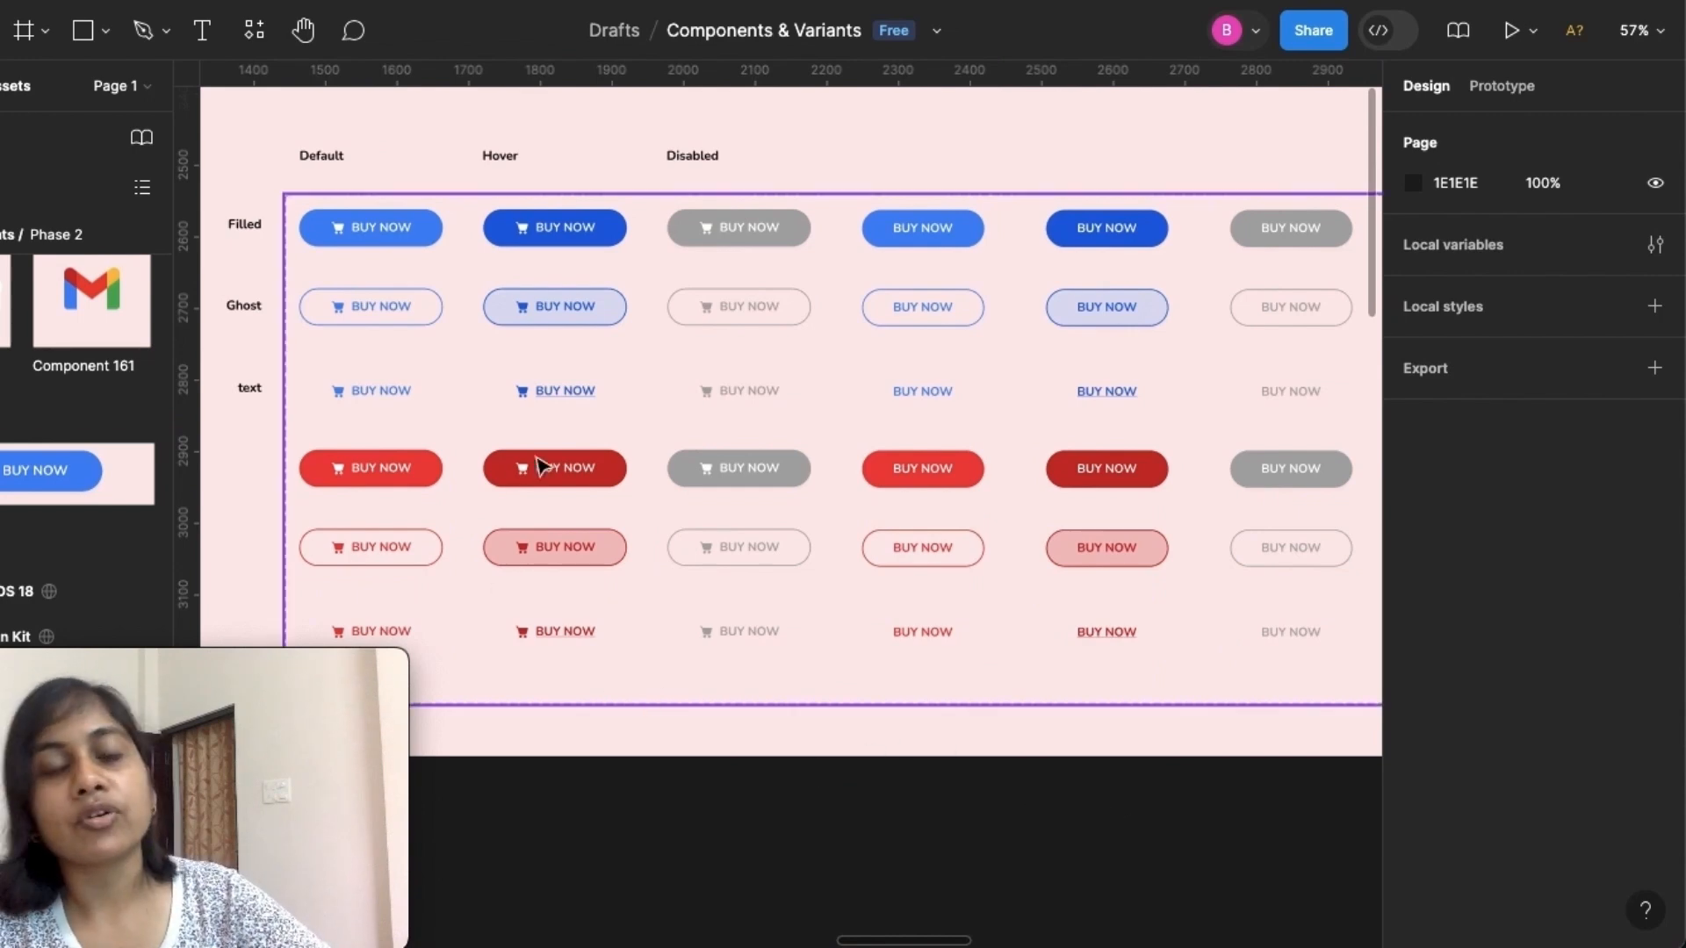
Place an instance of the Button component above the variant set and set its color property to Red
scroll(542, 463, down, 2)
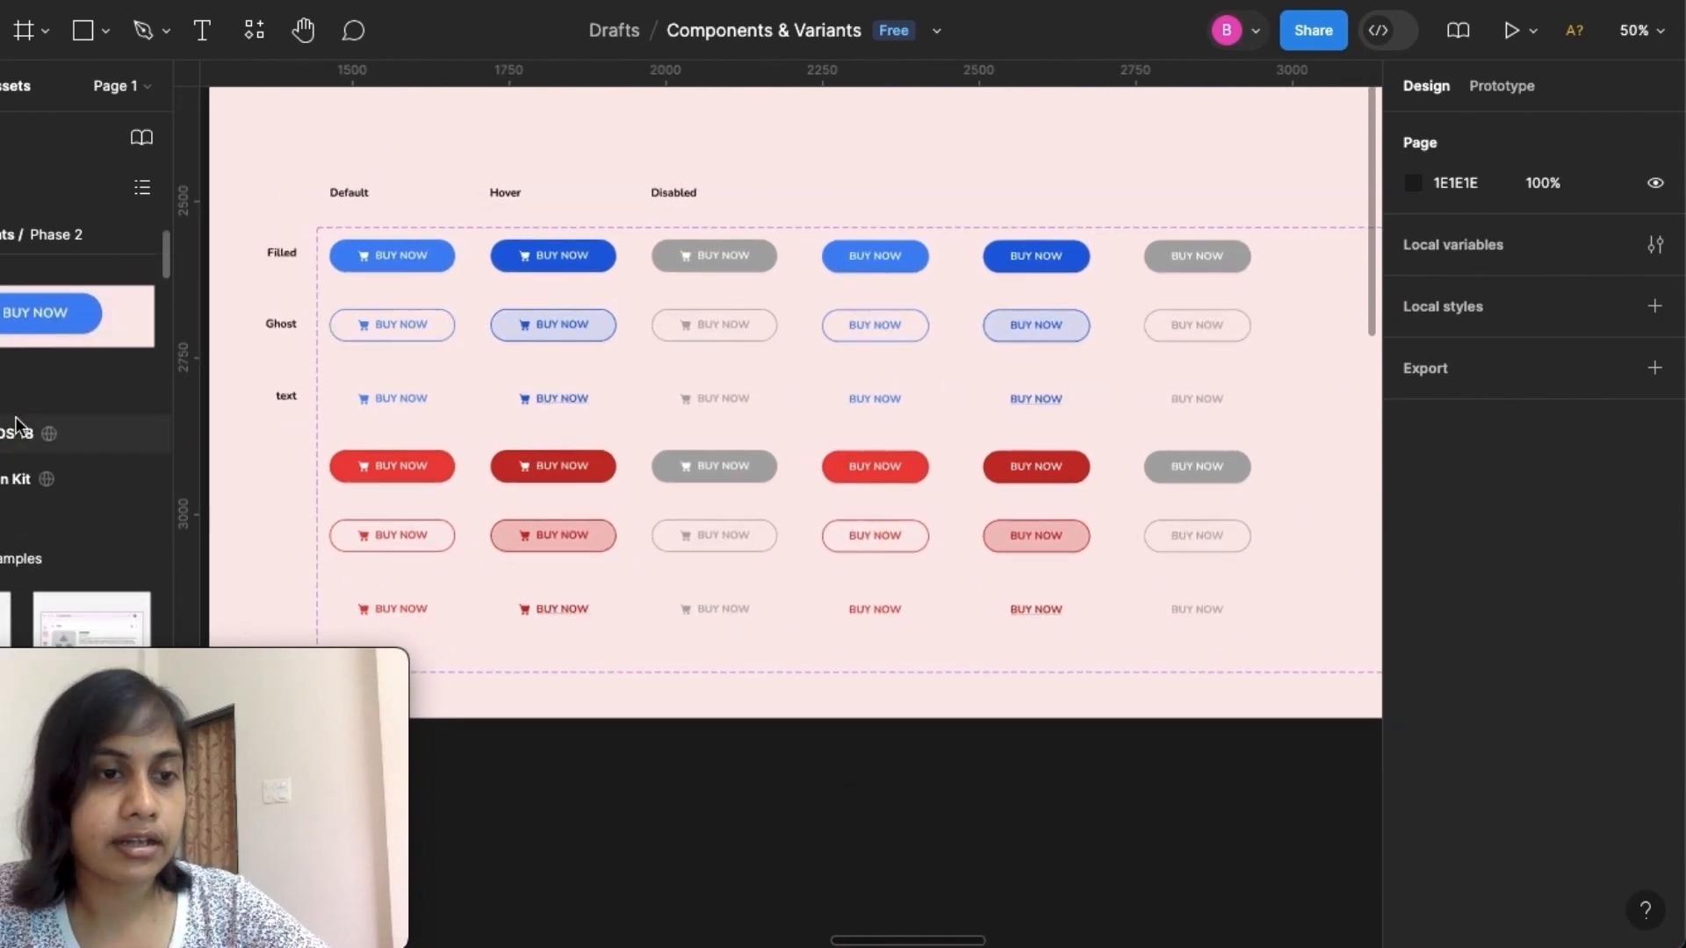
drag(17, 398, 891, 157)
scroll(891, 157, up, 5)
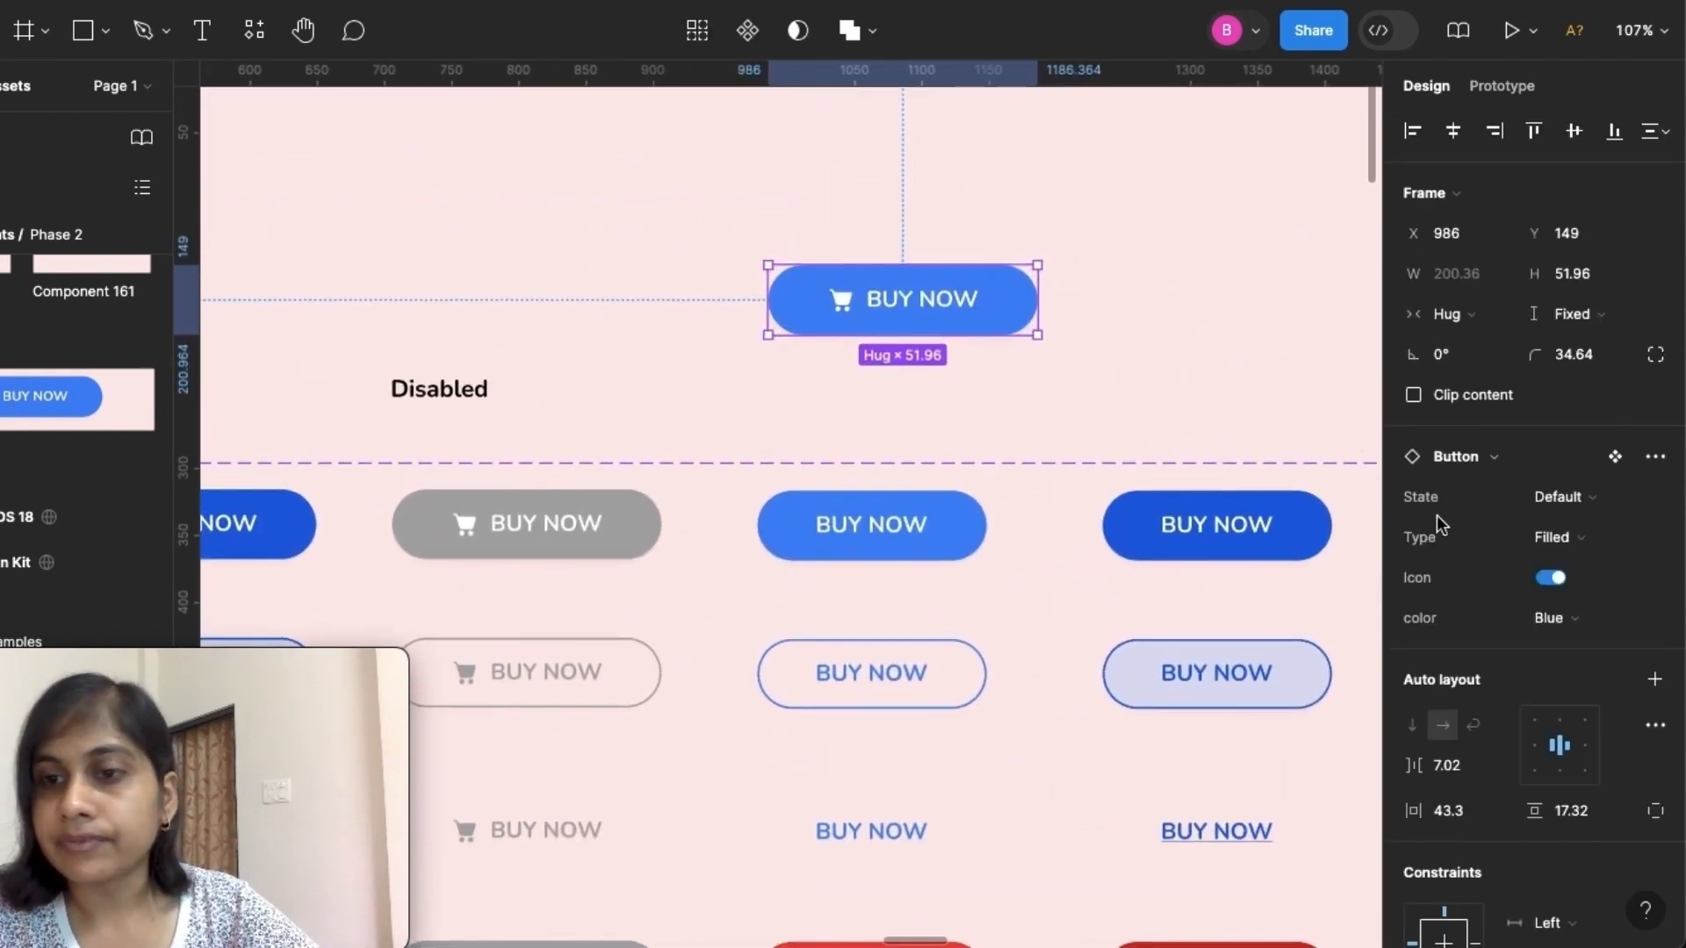
click(1603, 620)
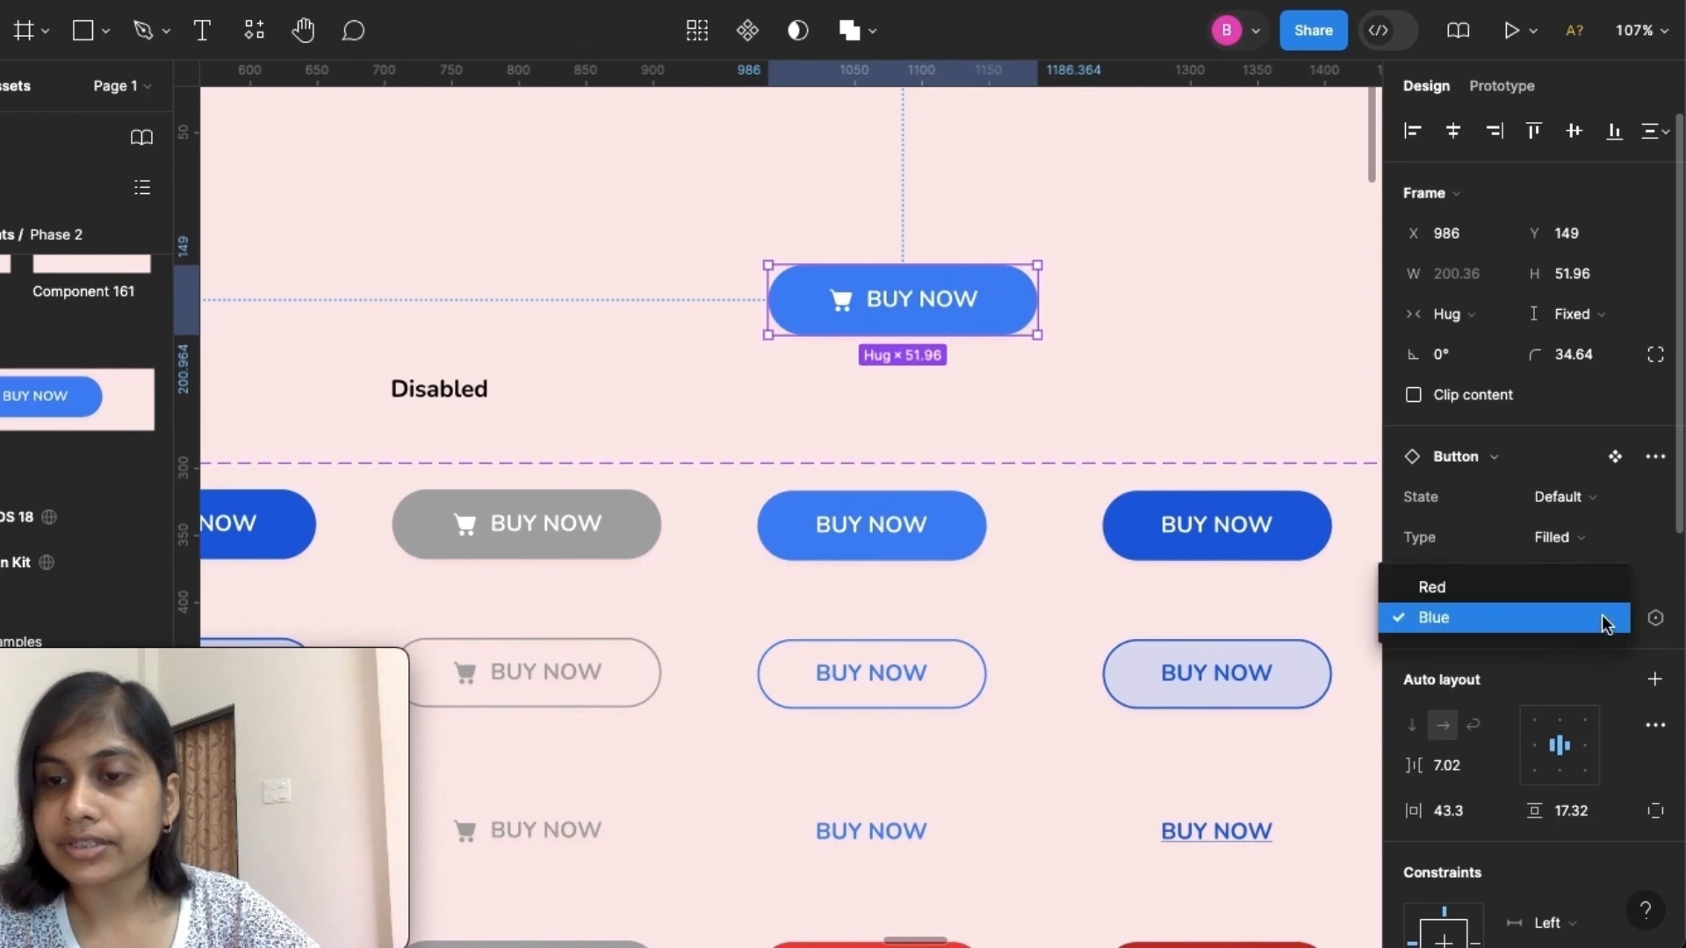
click(1548, 596)
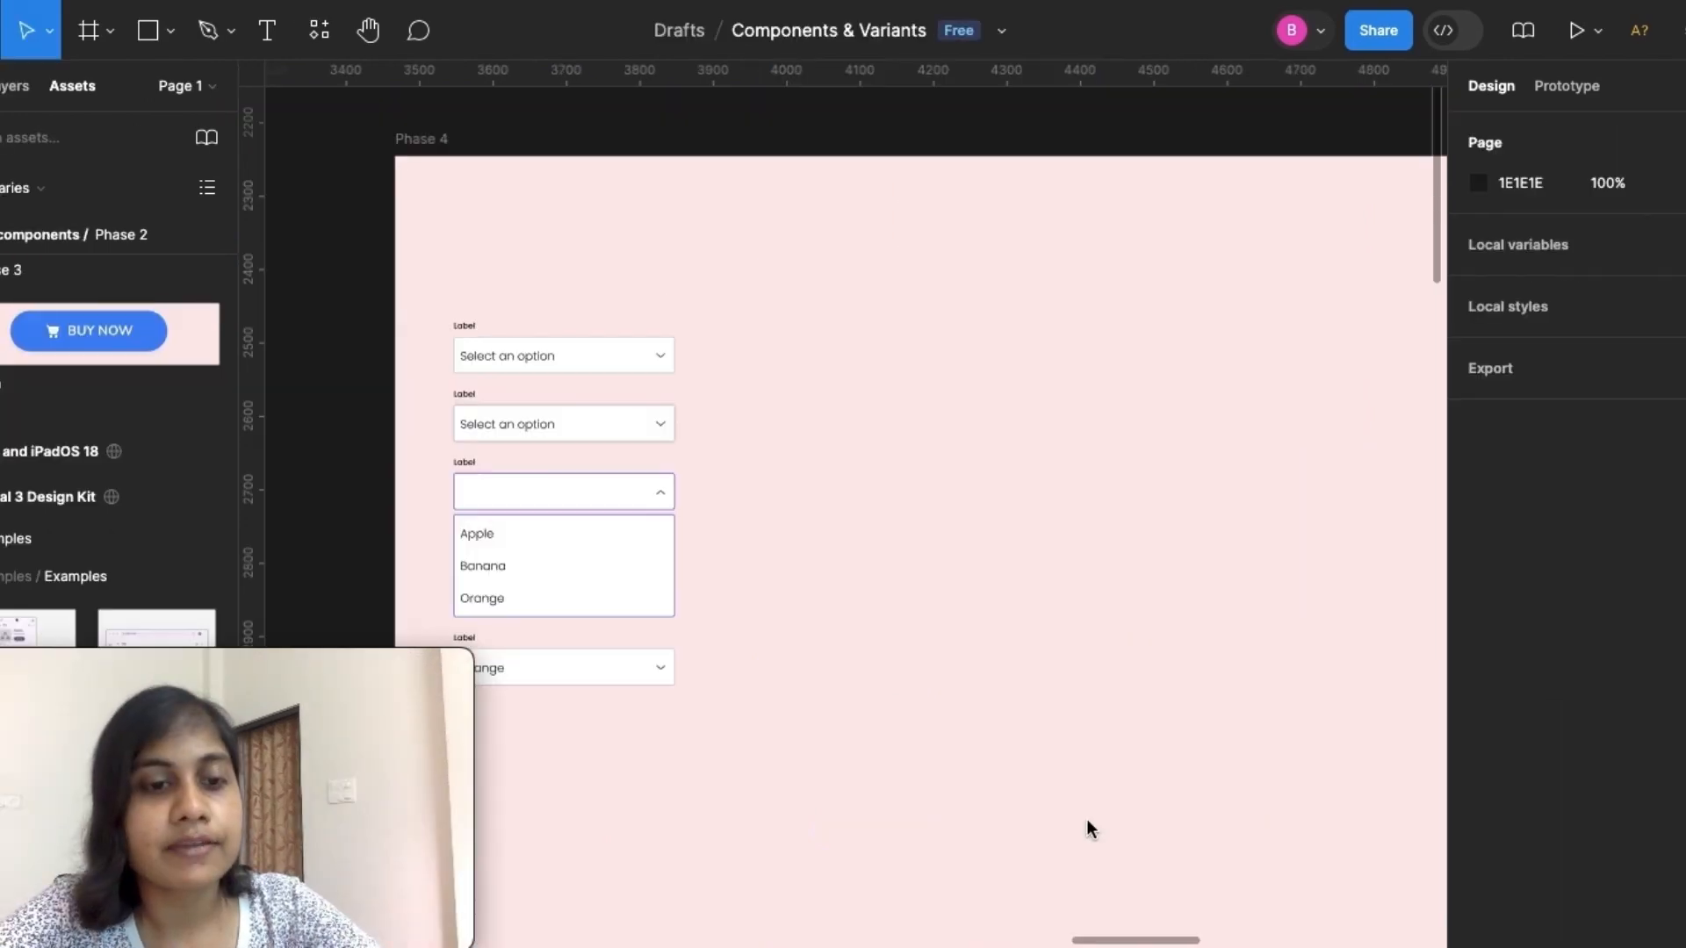
Select the four dropdown state frames in the Phase 4 frame and combine them into a component set
scroll(1087, 820, up, 3)
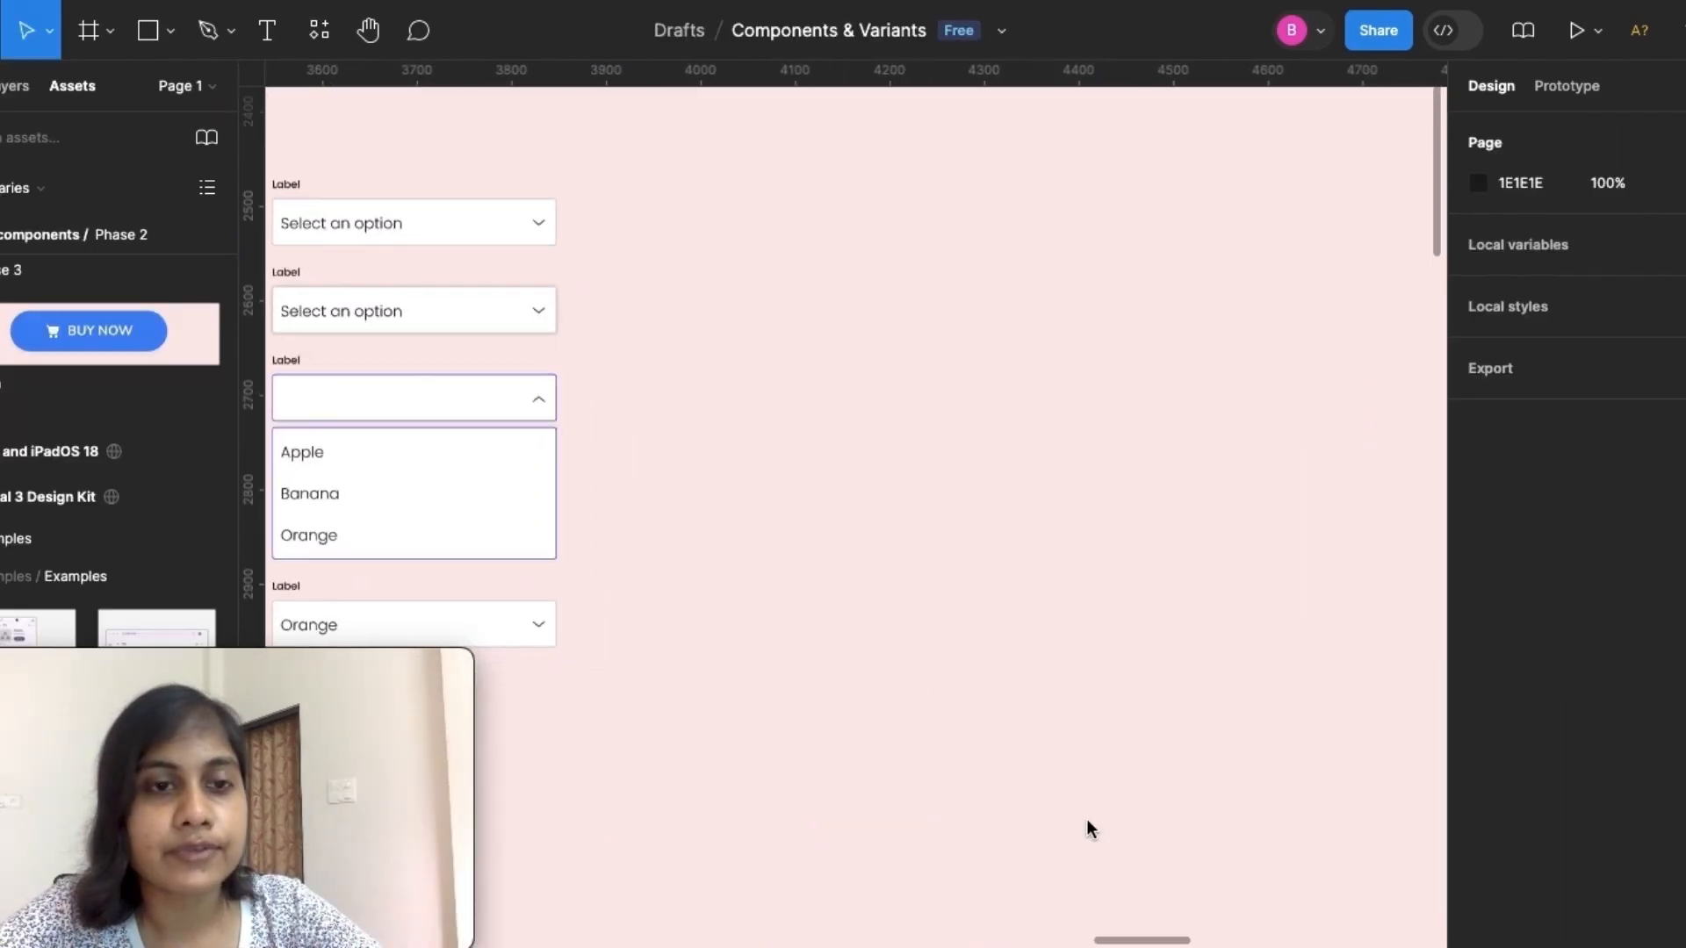
scroll(1088, 821, left, 2)
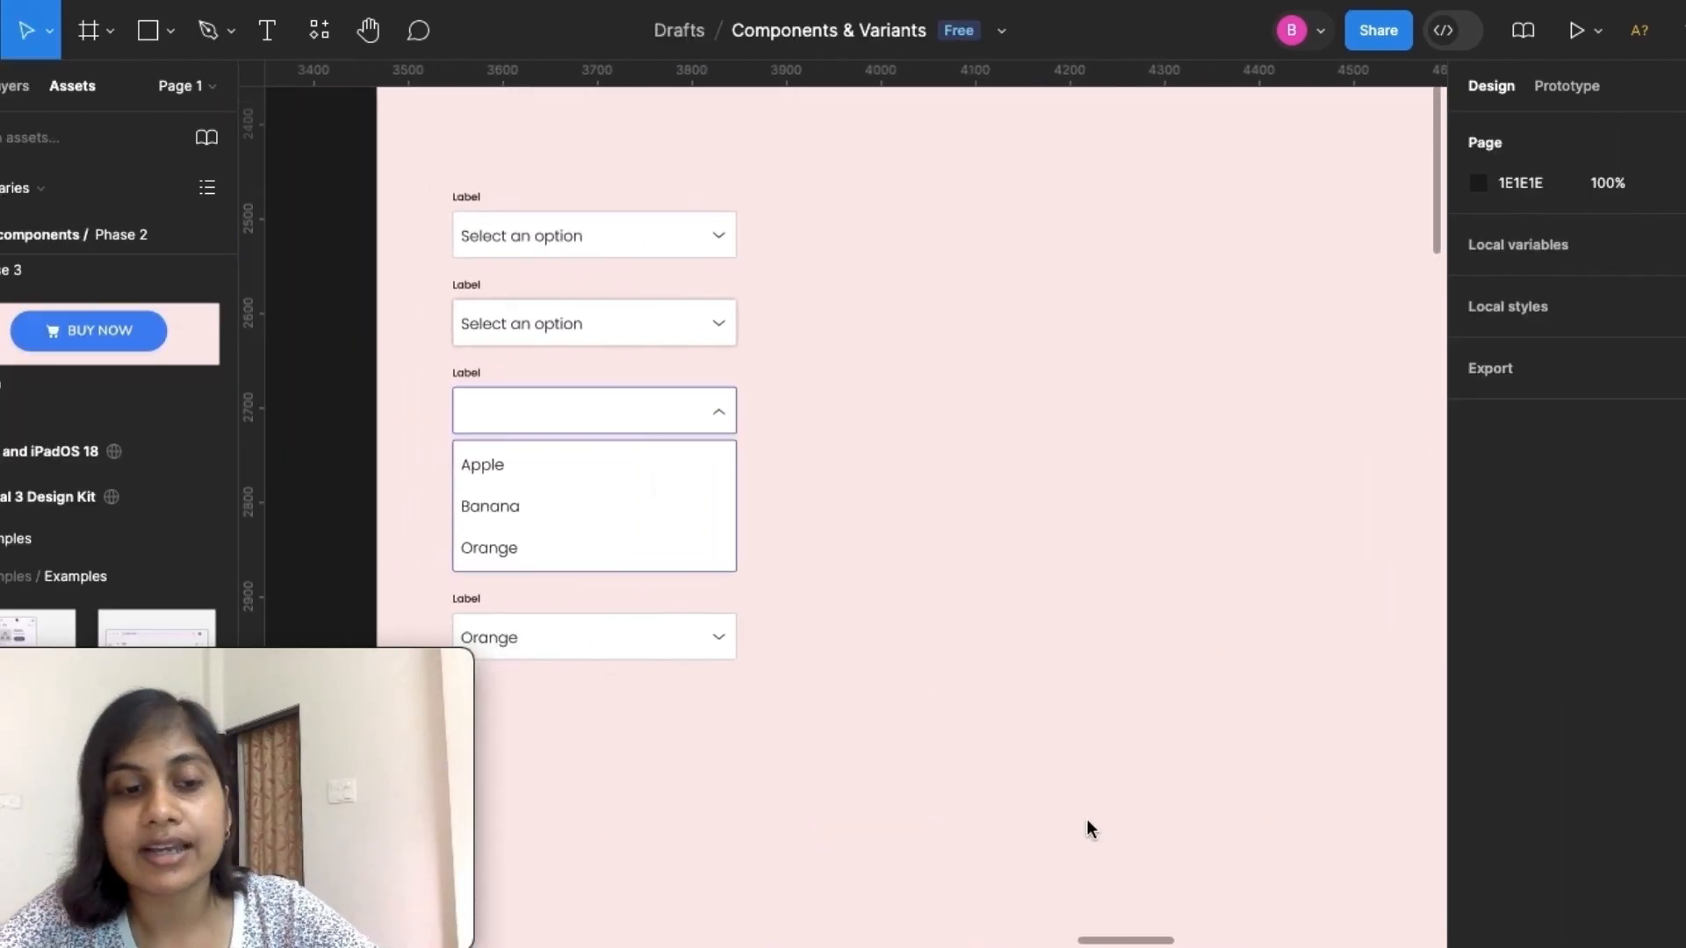
scroll(1087, 818, up, 1)
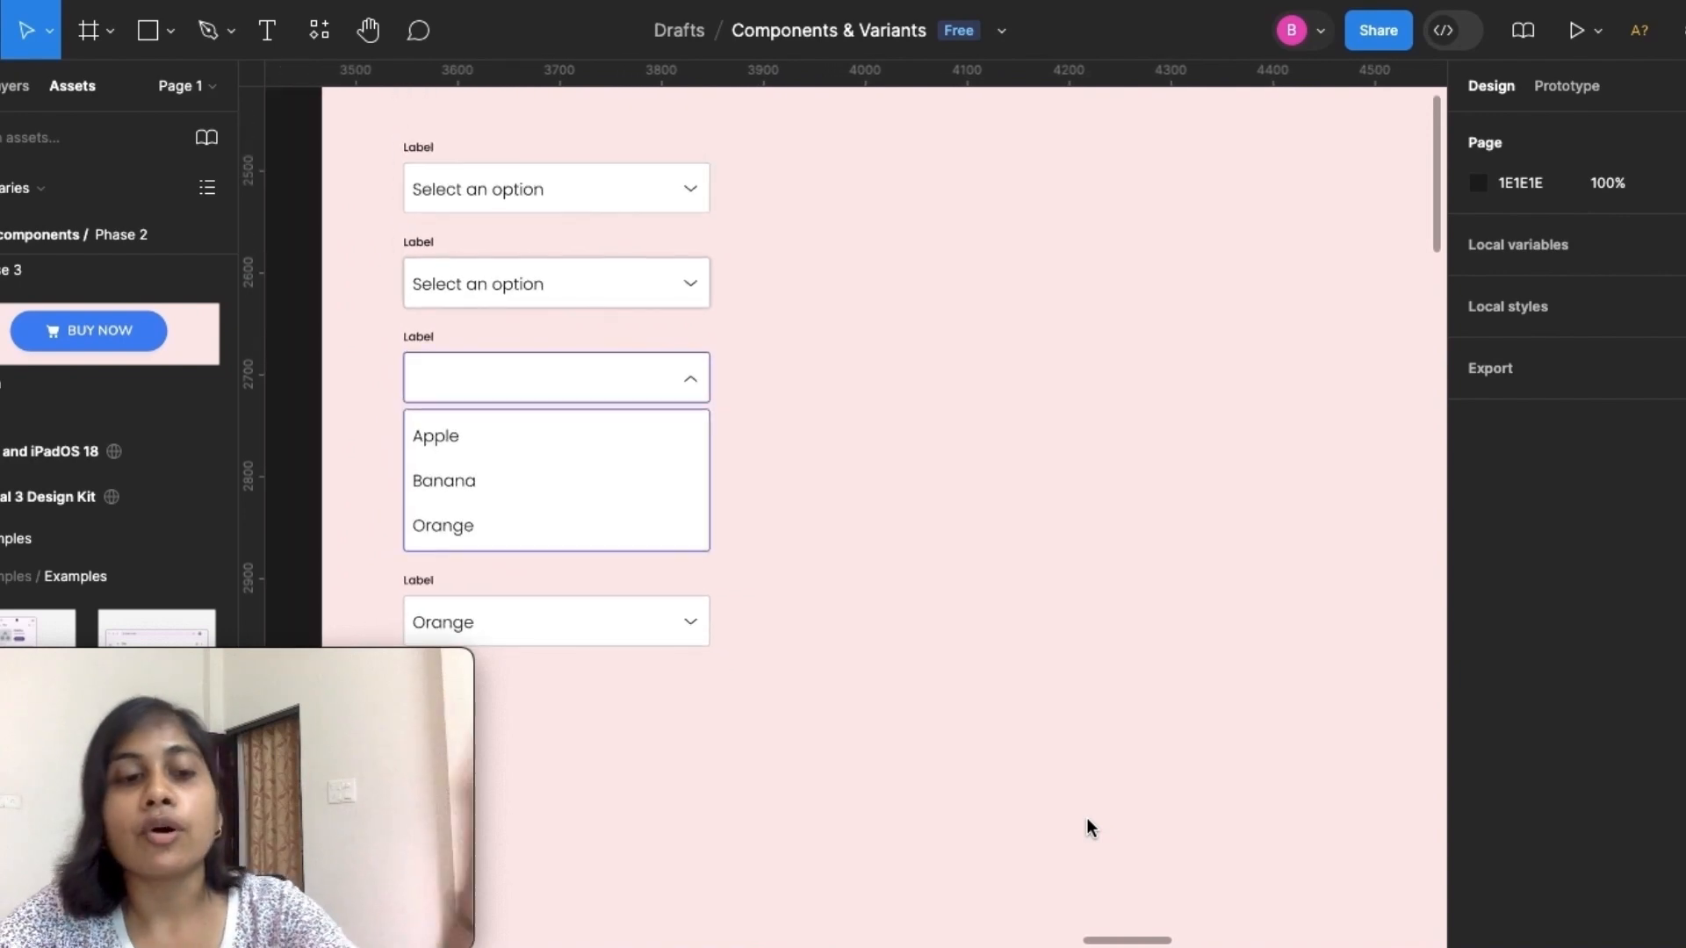
click(662, 211)
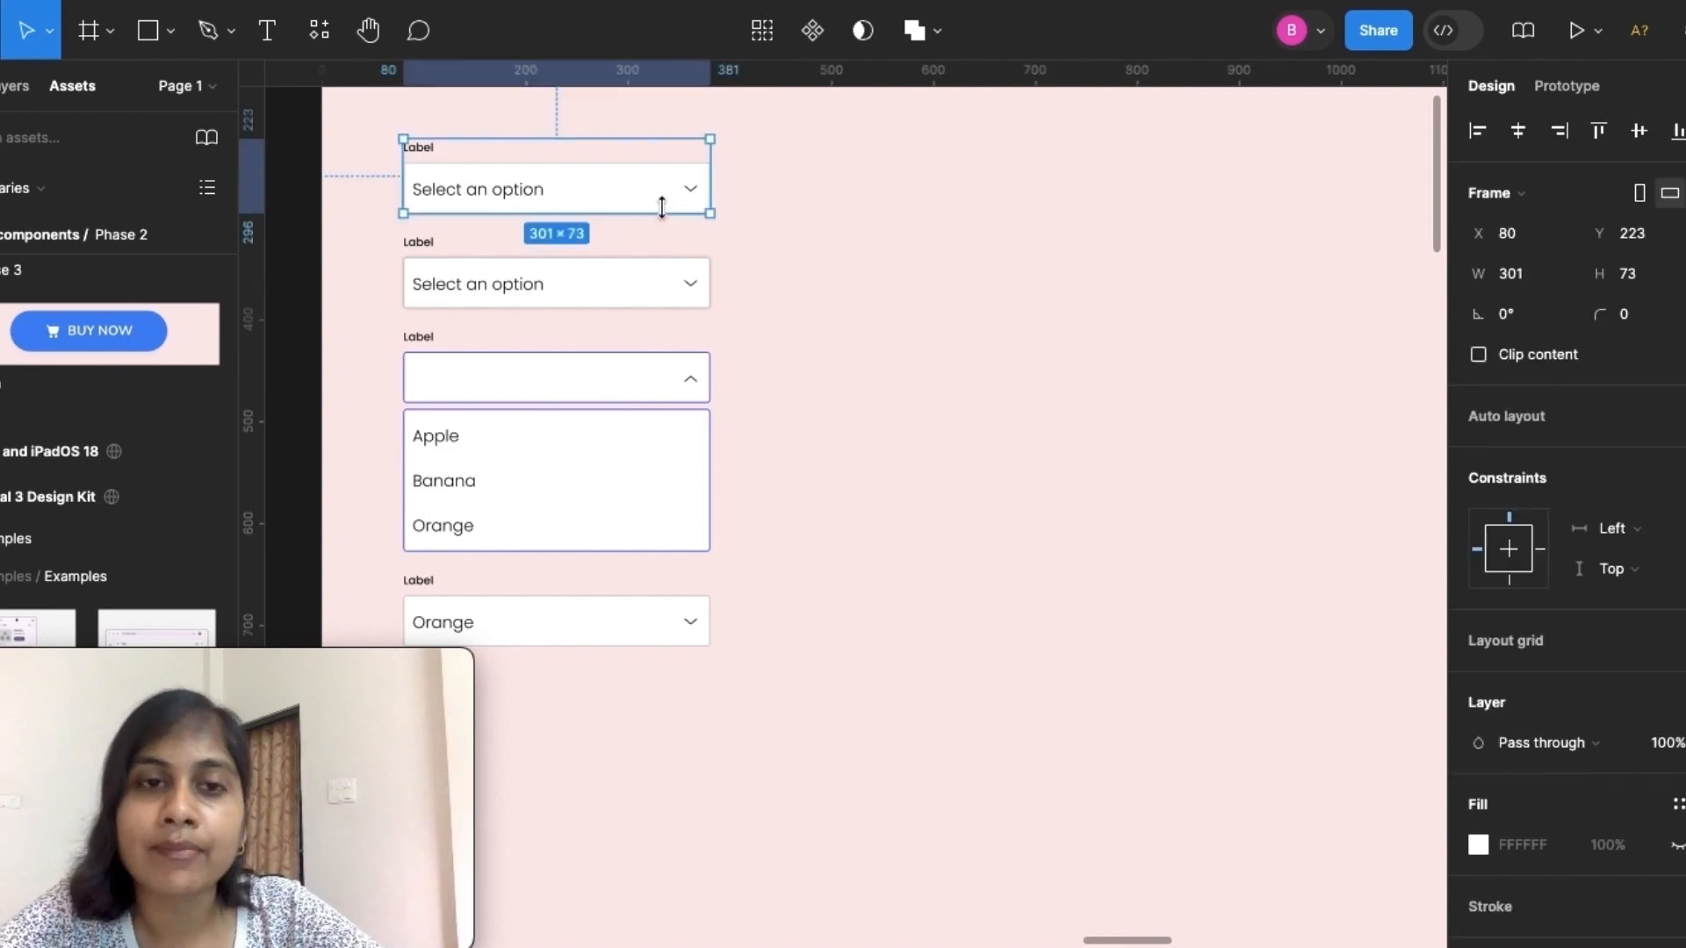
shift+click(627, 307)
shift+click(582, 428)
shift+click(606, 617)
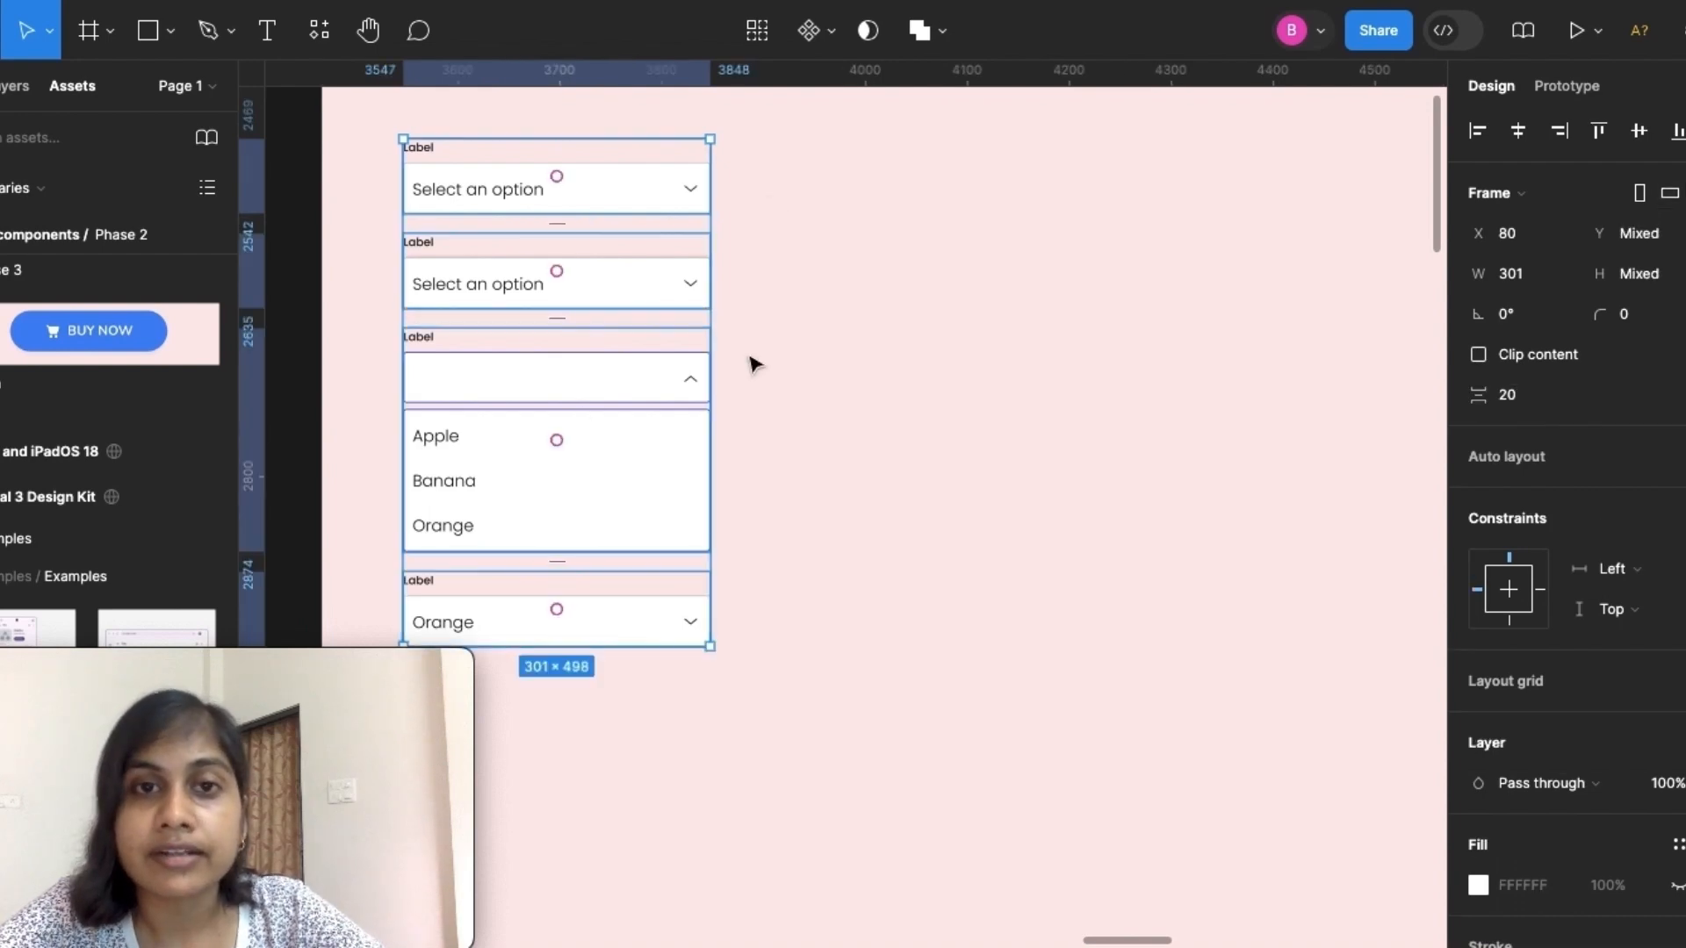
click(830, 35)
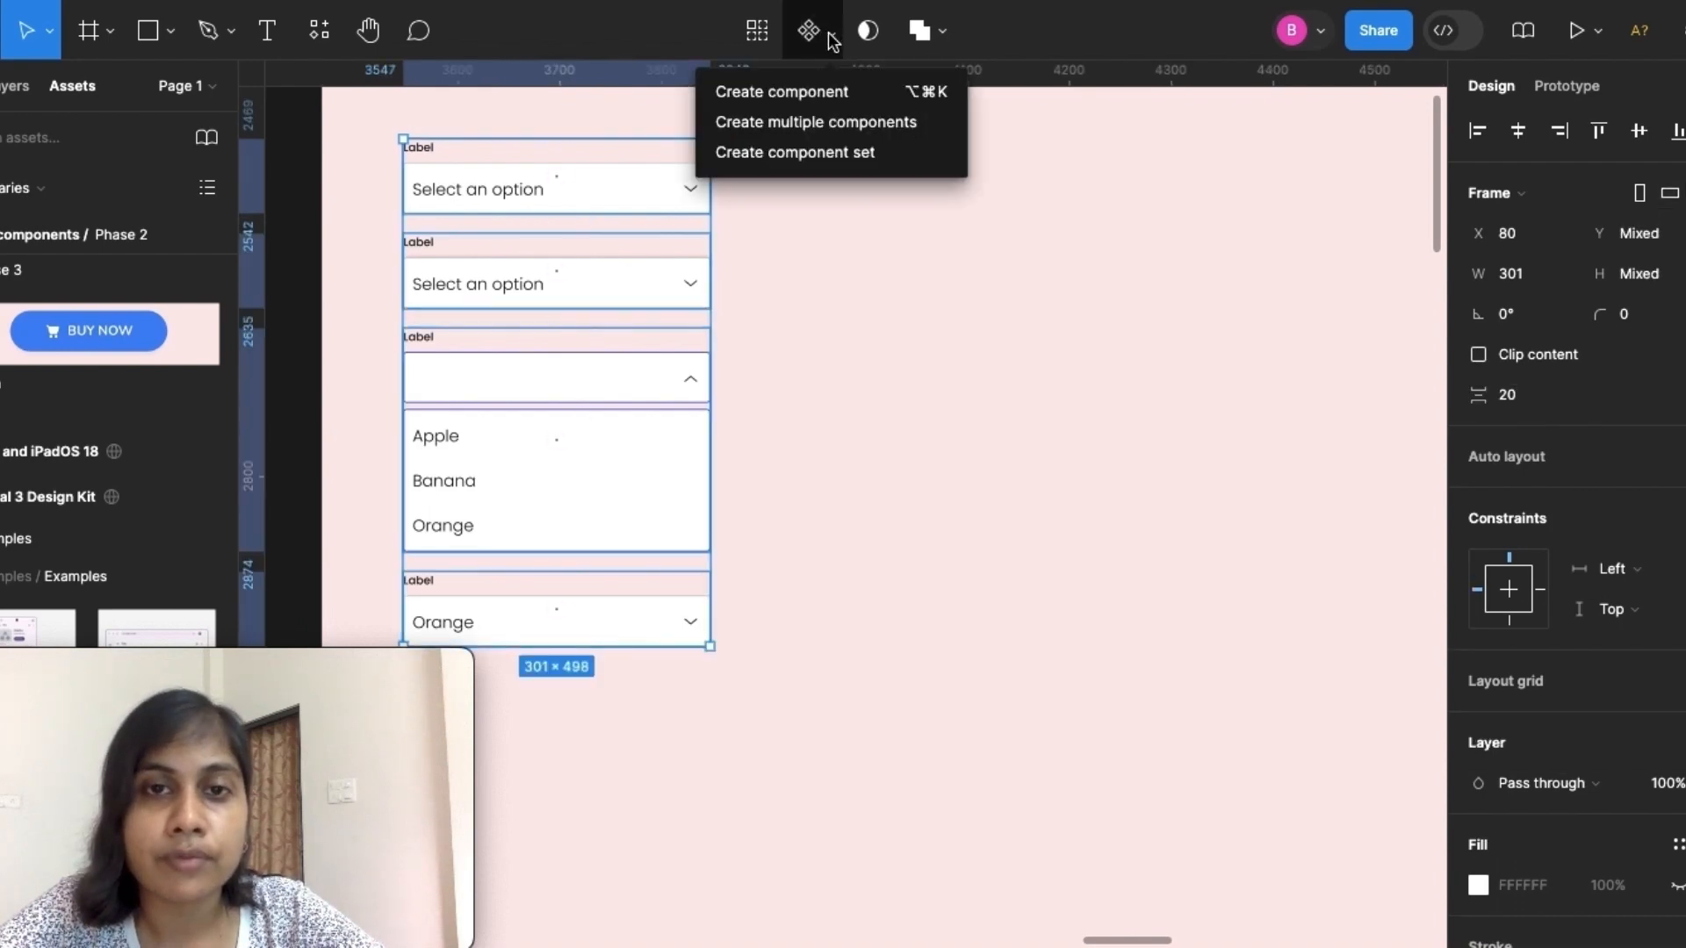
click(792, 153)
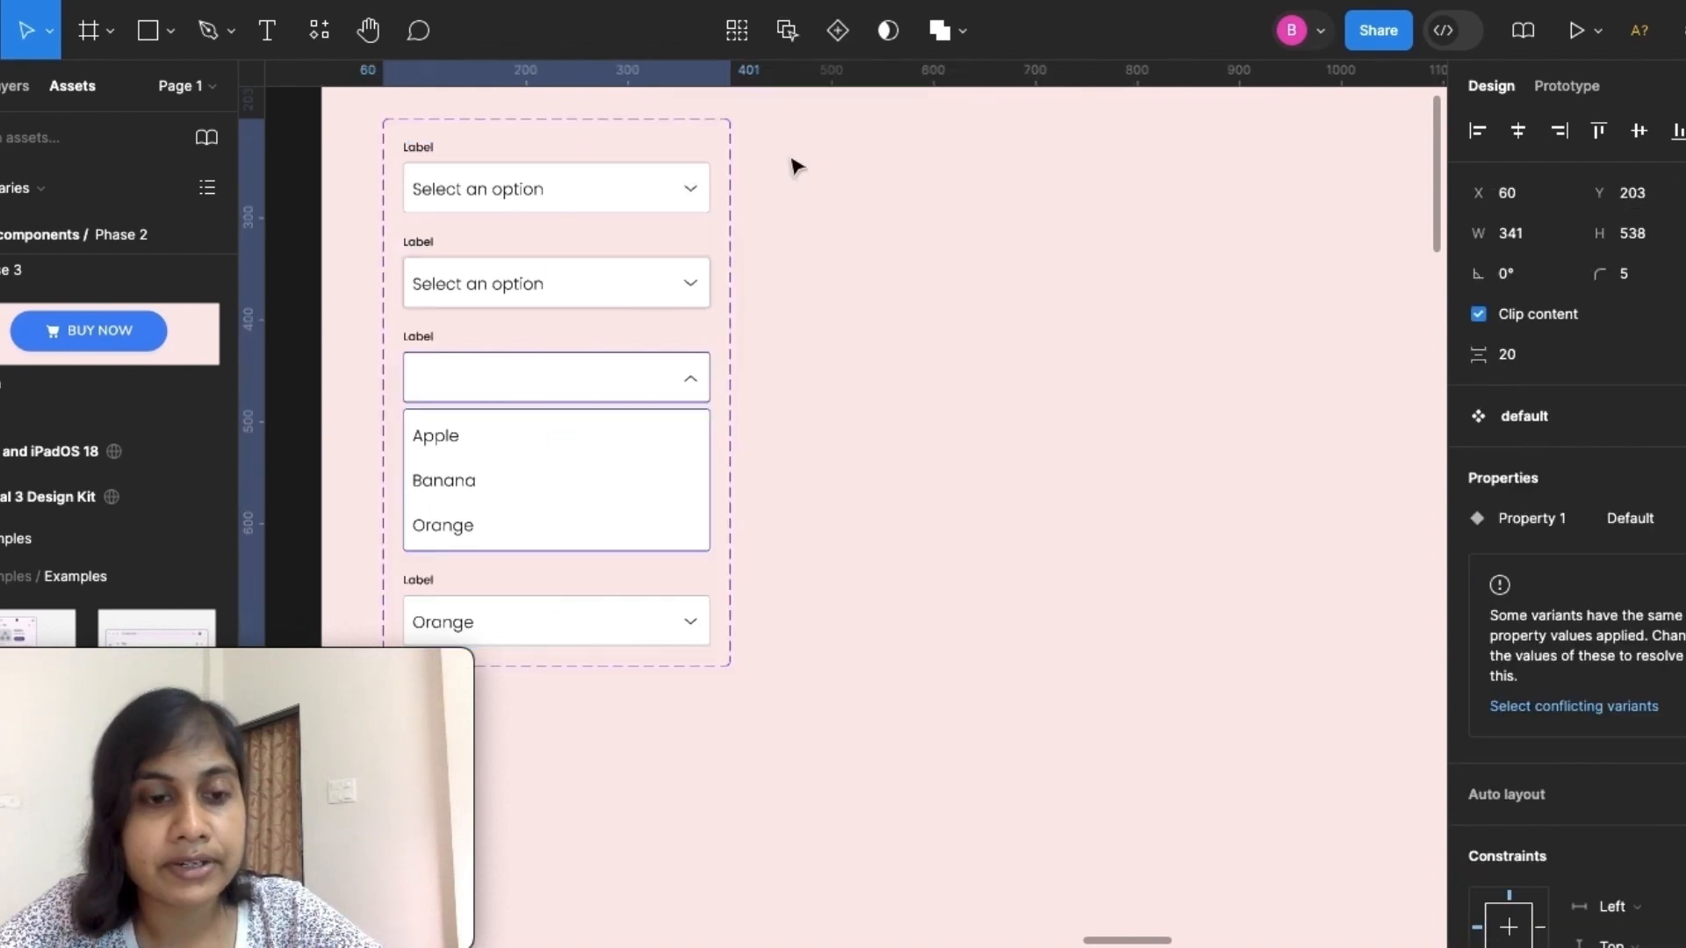
Add an on-click Change to interaction with Instant animation from the first dropdown variant to the second
click(557, 200)
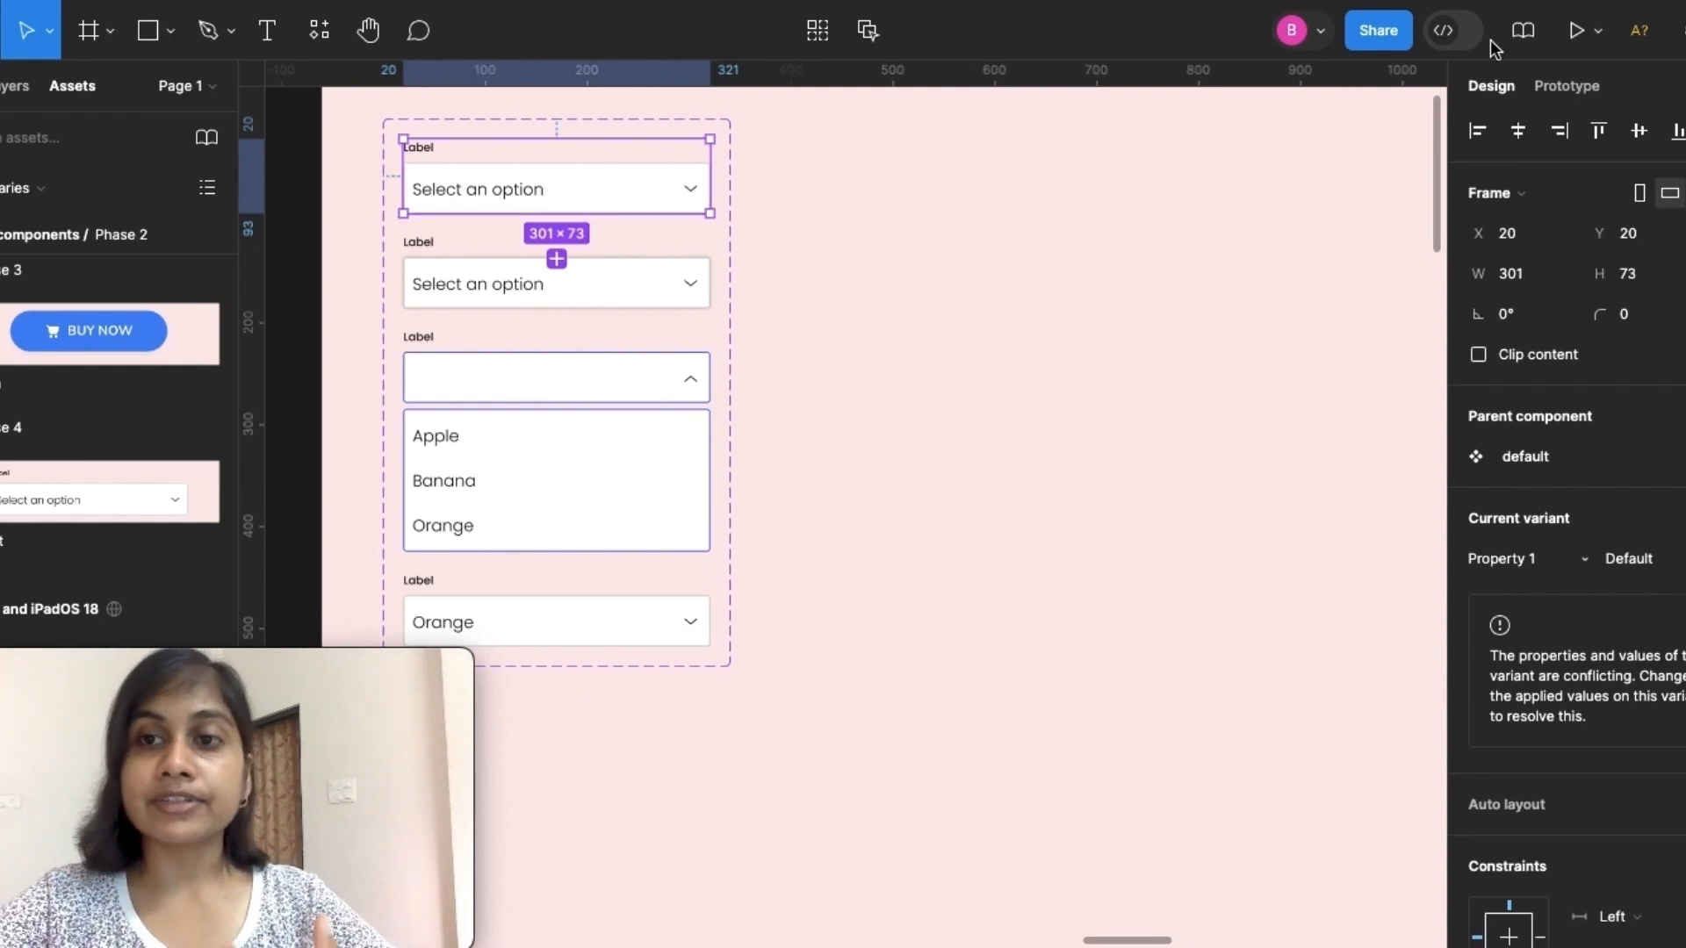
click(1567, 85)
drag(557, 212, 545, 258)
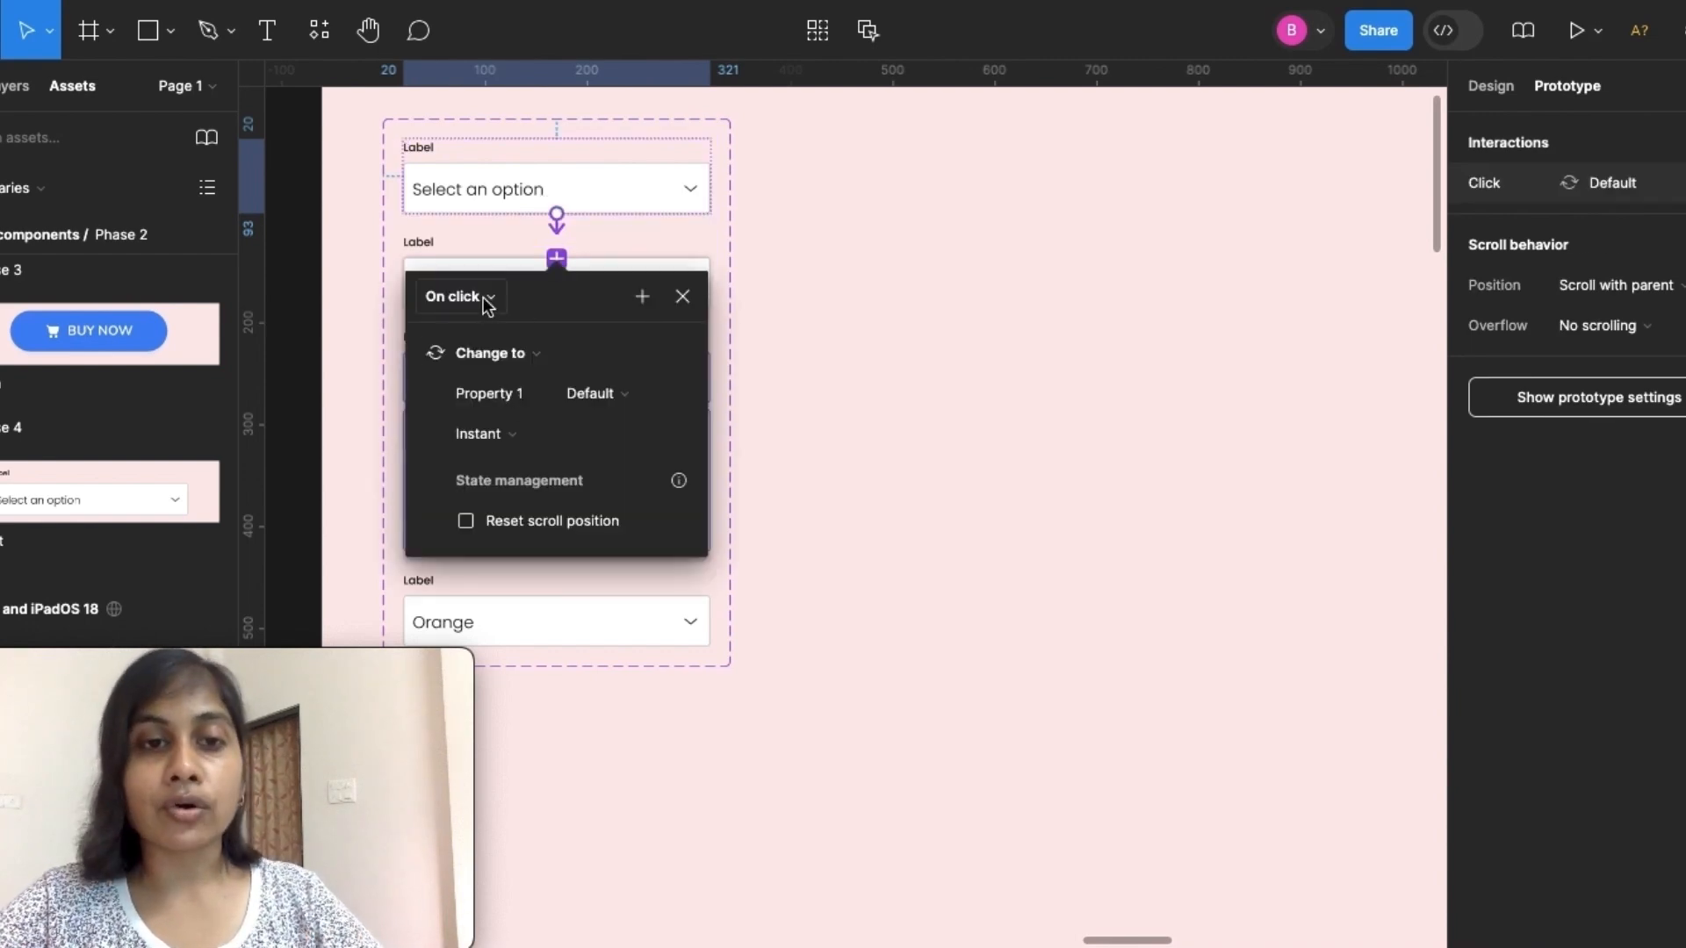
click(683, 296)
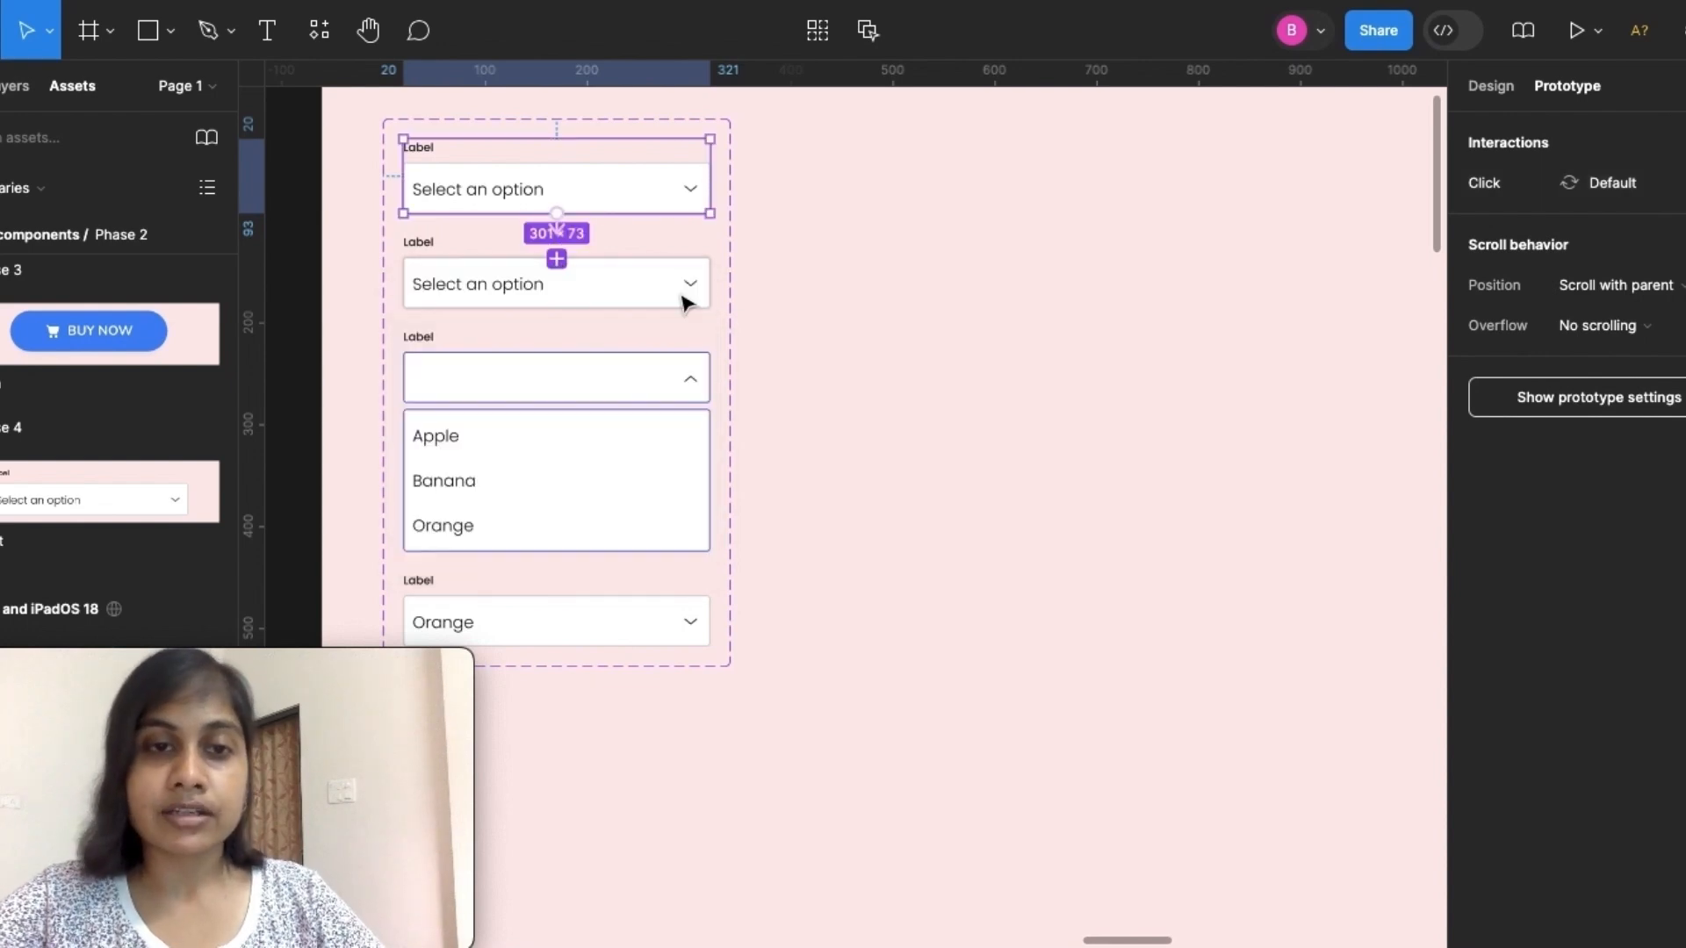
Connect the second Select an option variant to the expanded variant listing the fruits with a prototype interaction
click(562, 303)
drag(557, 308, 562, 361)
click(683, 389)
click(690, 397)
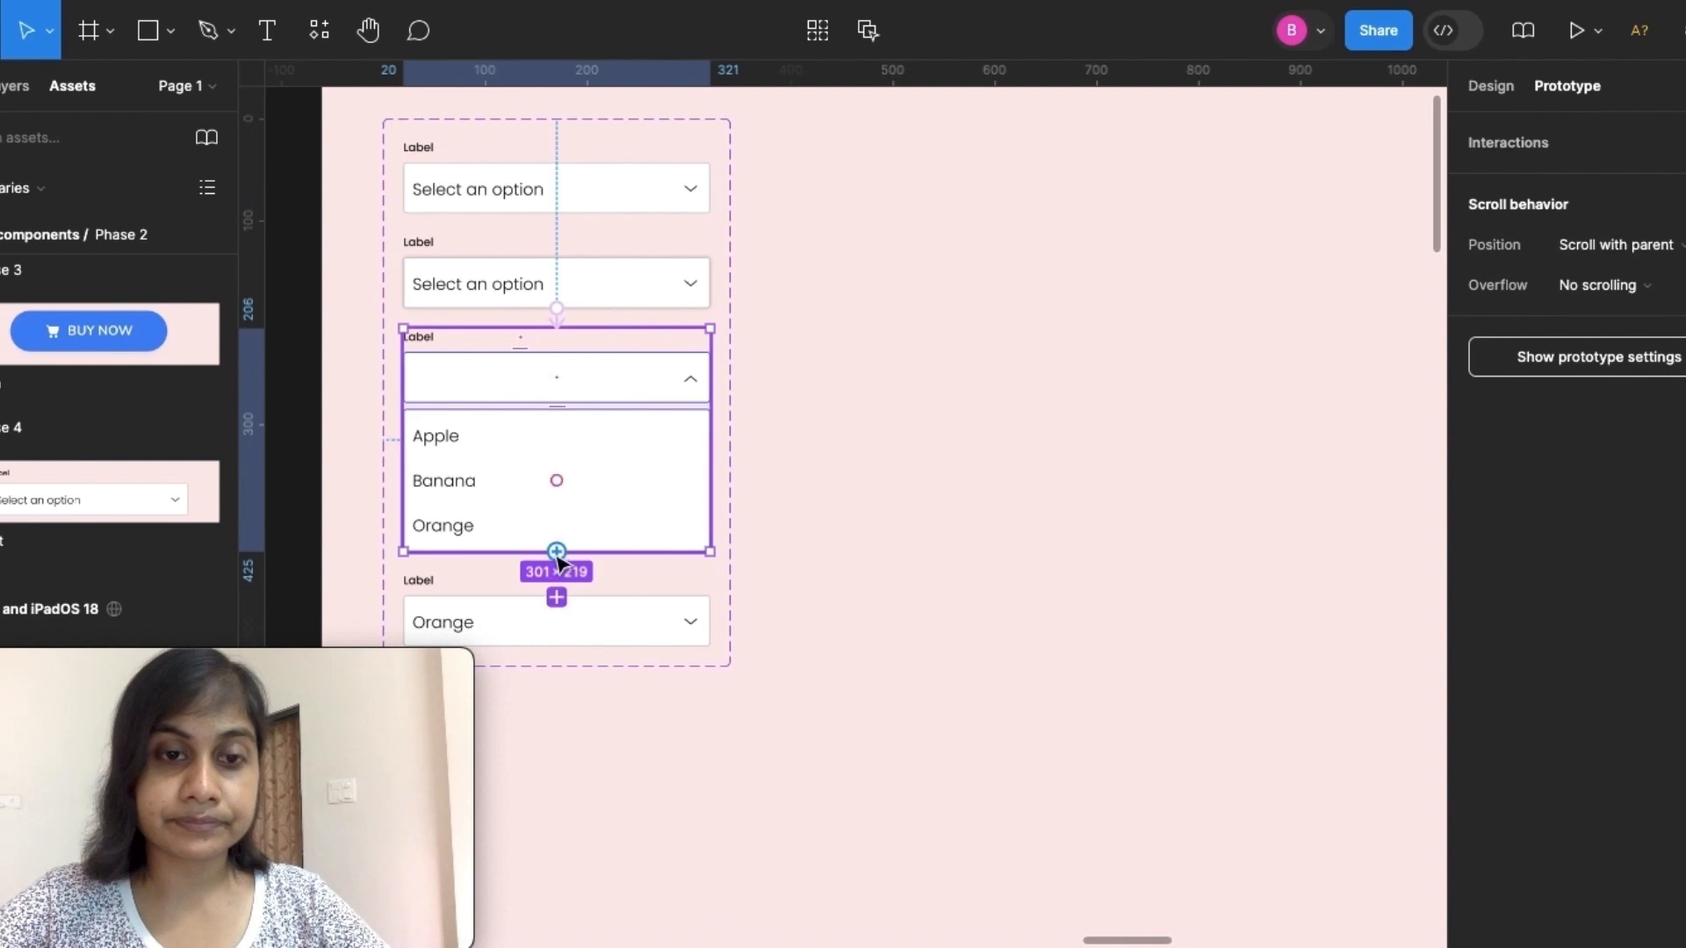
Connect the expanded dropdown variant to the variant showing Orange with an on-click Change to interaction
click(554, 601)
click(682, 635)
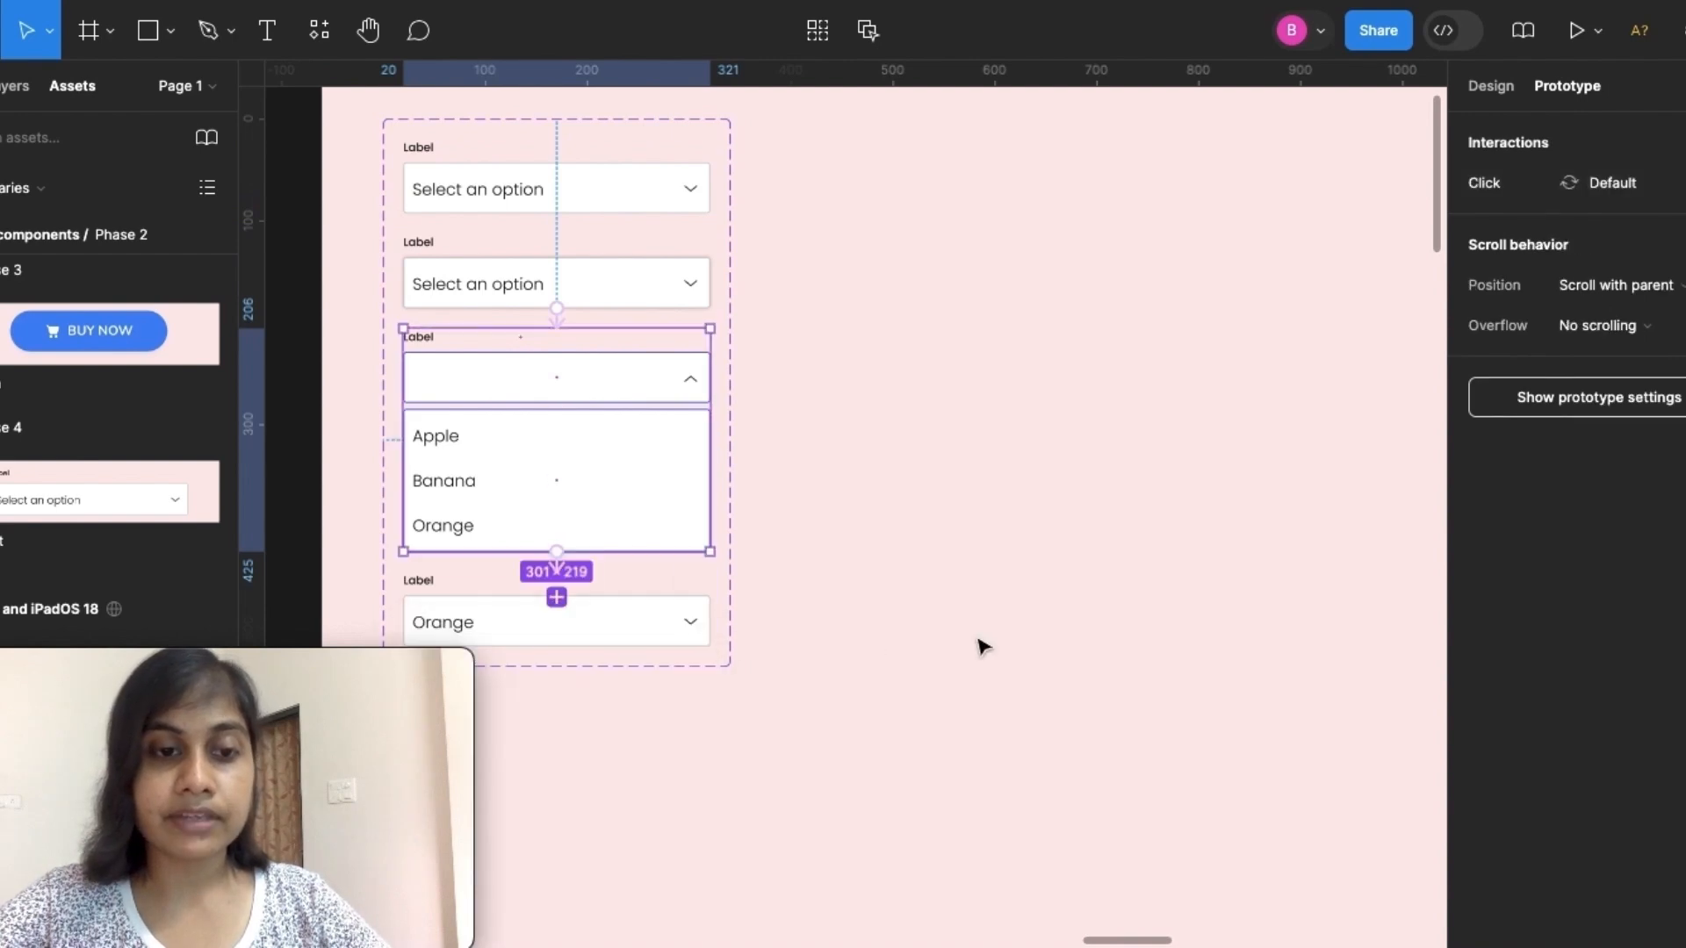
click(981, 646)
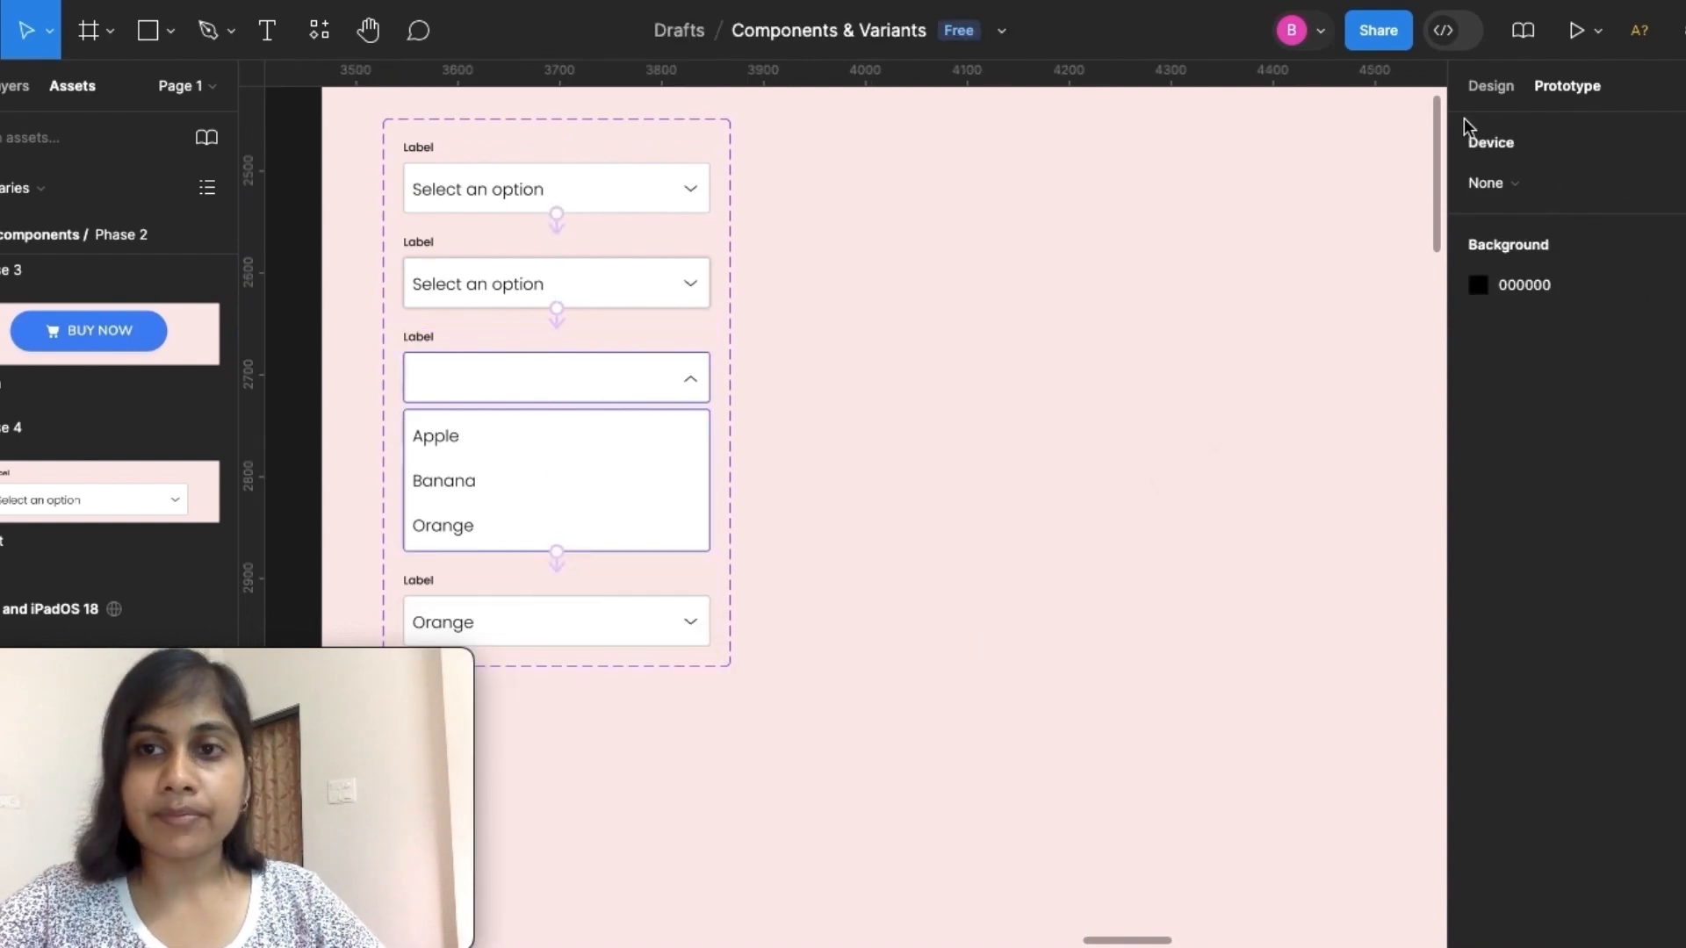
Place an instance of the dropdown component in the empty area of the Phase 4 frame beside the component set
click(1490, 85)
scroll(86, 423, down, 3)
scroll(86, 424, up, 4)
drag(81, 465, 1133, 382)
scroll(1132, 381, right, 2)
scroll(1131, 380, up, 1)
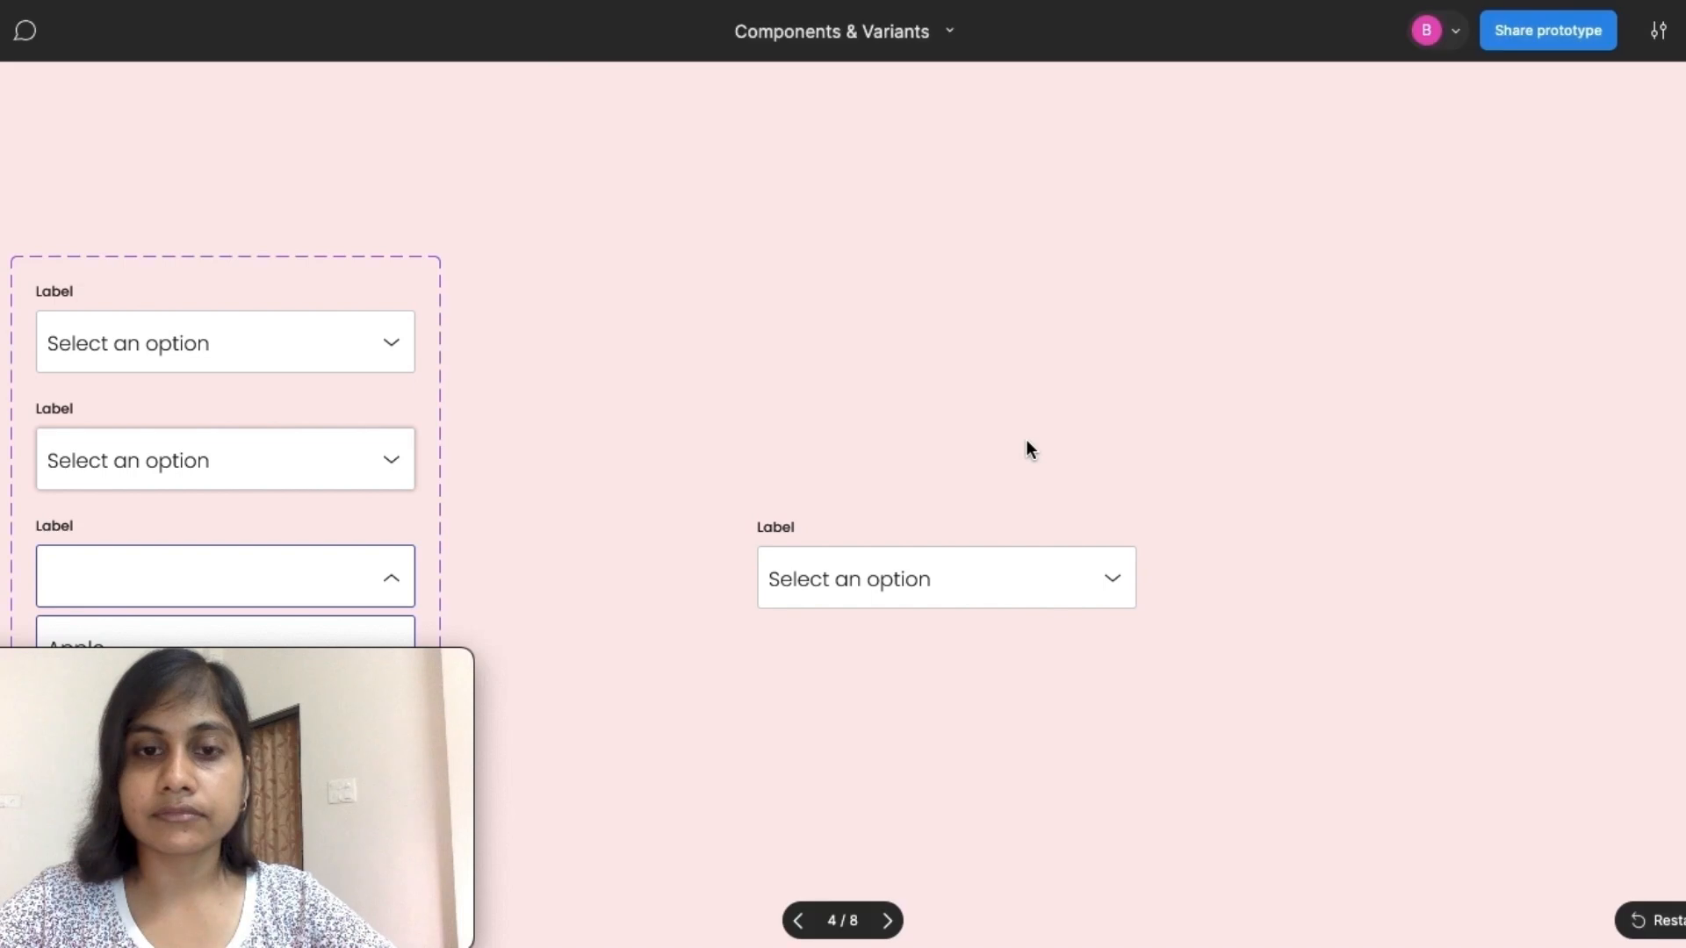
Test the dropdown instance in the prototype preview by opening its list and selecting Orange
scroll(866, 448, down, 2)
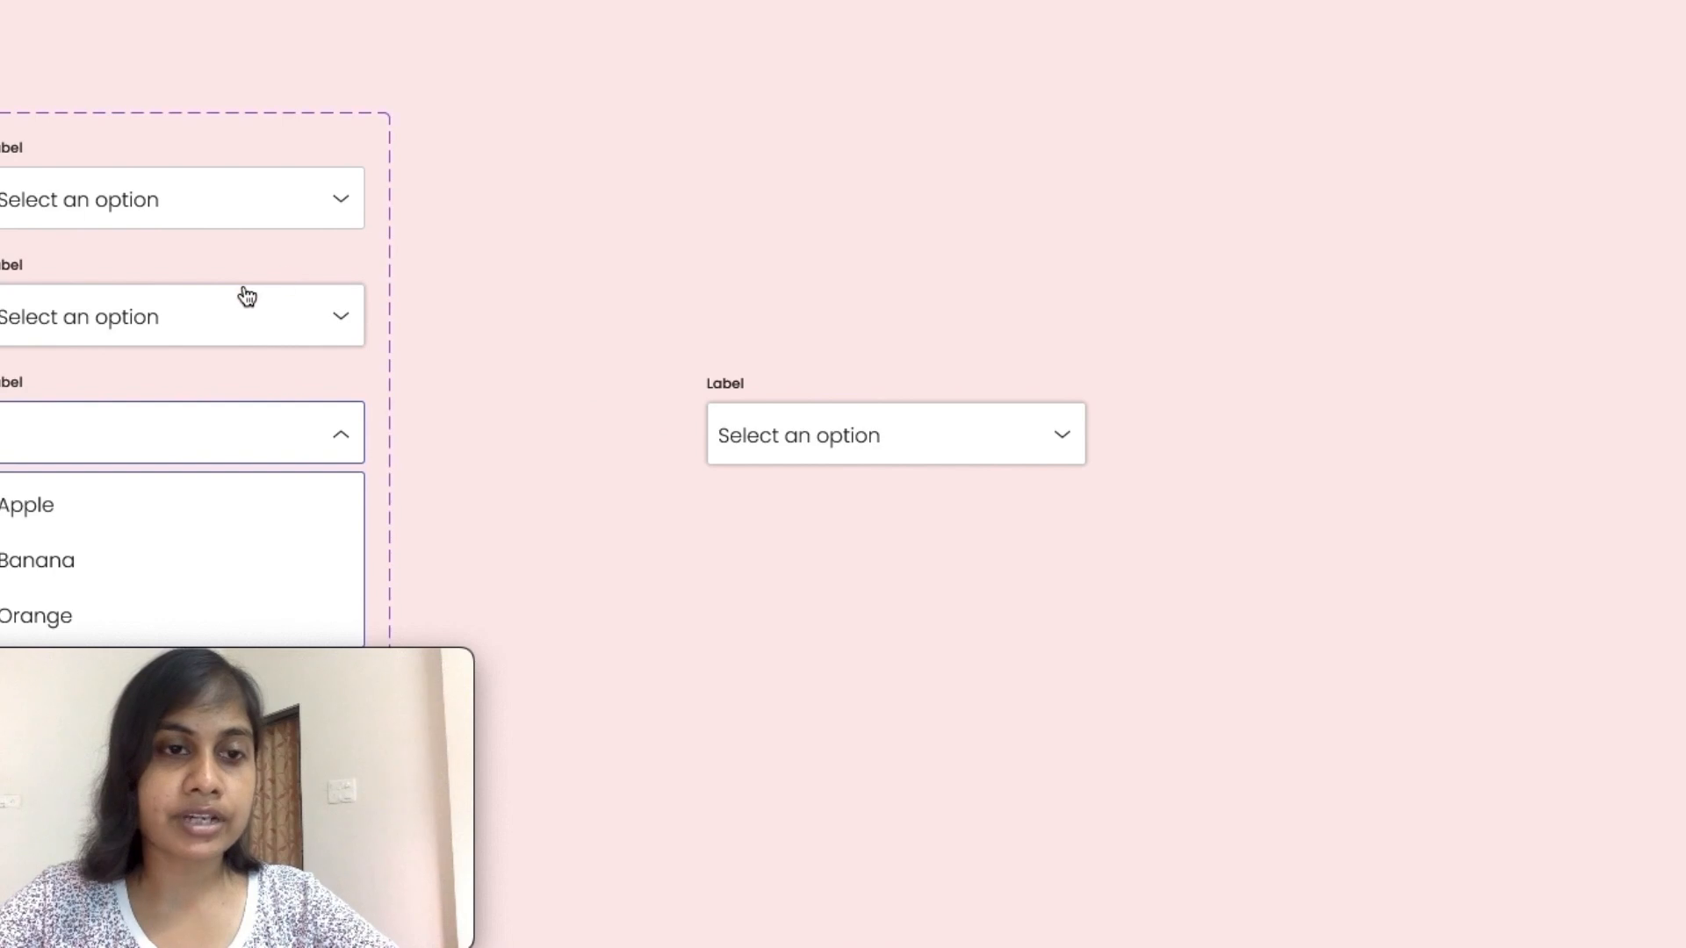
click(979, 446)
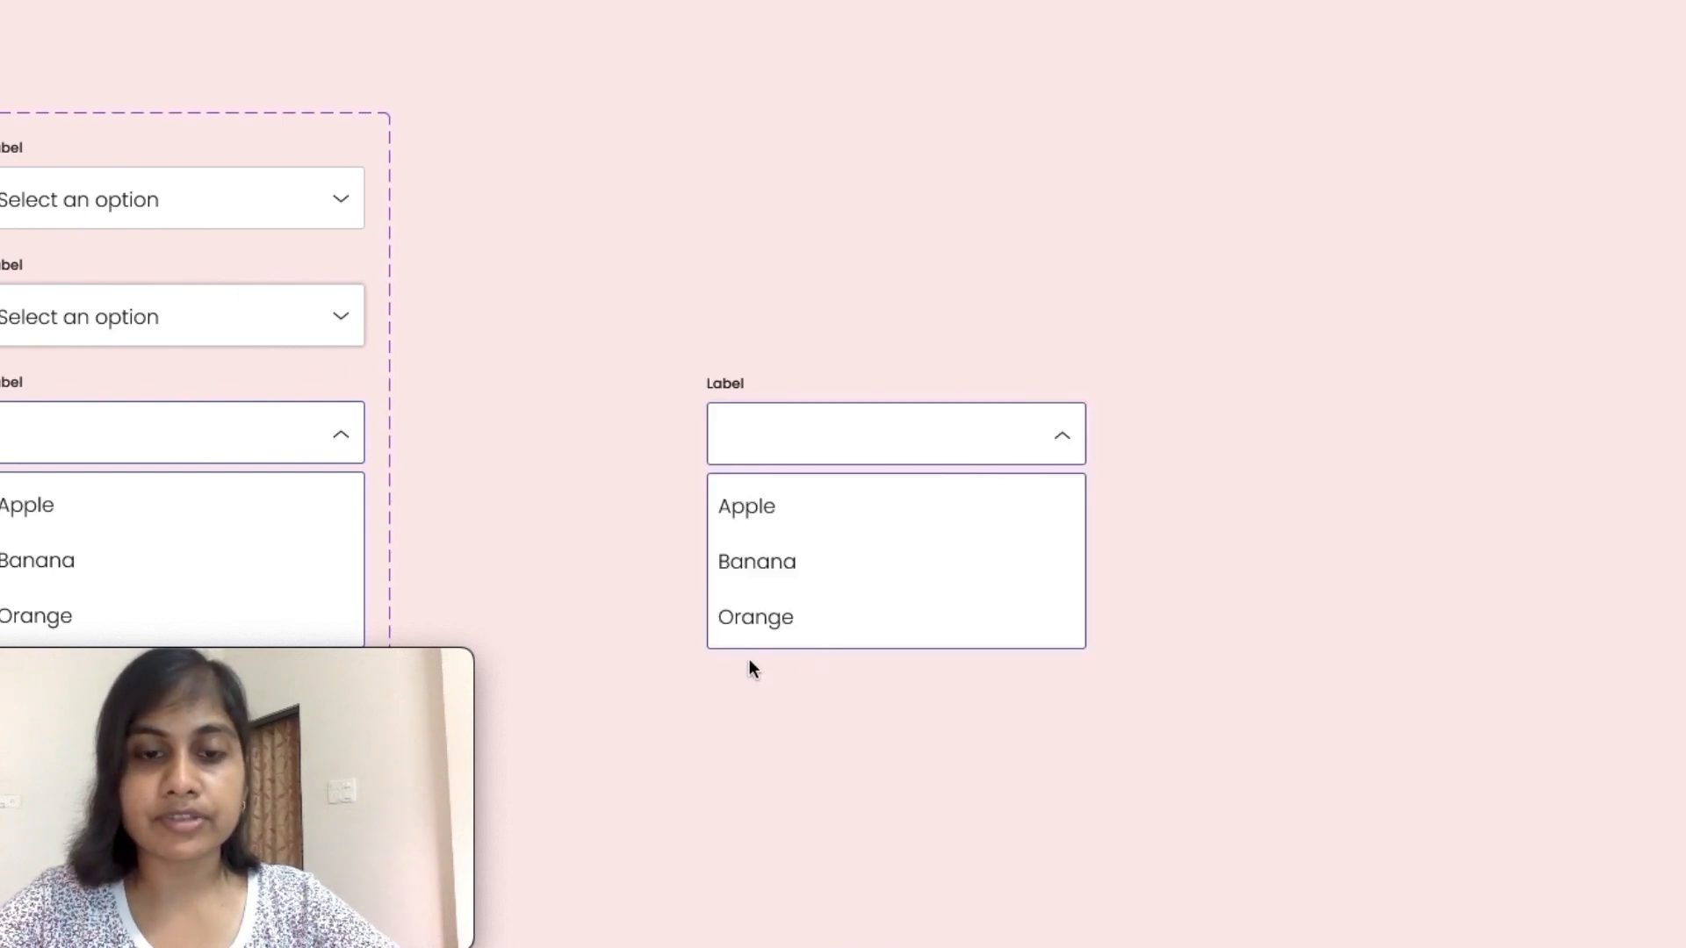
click(770, 623)
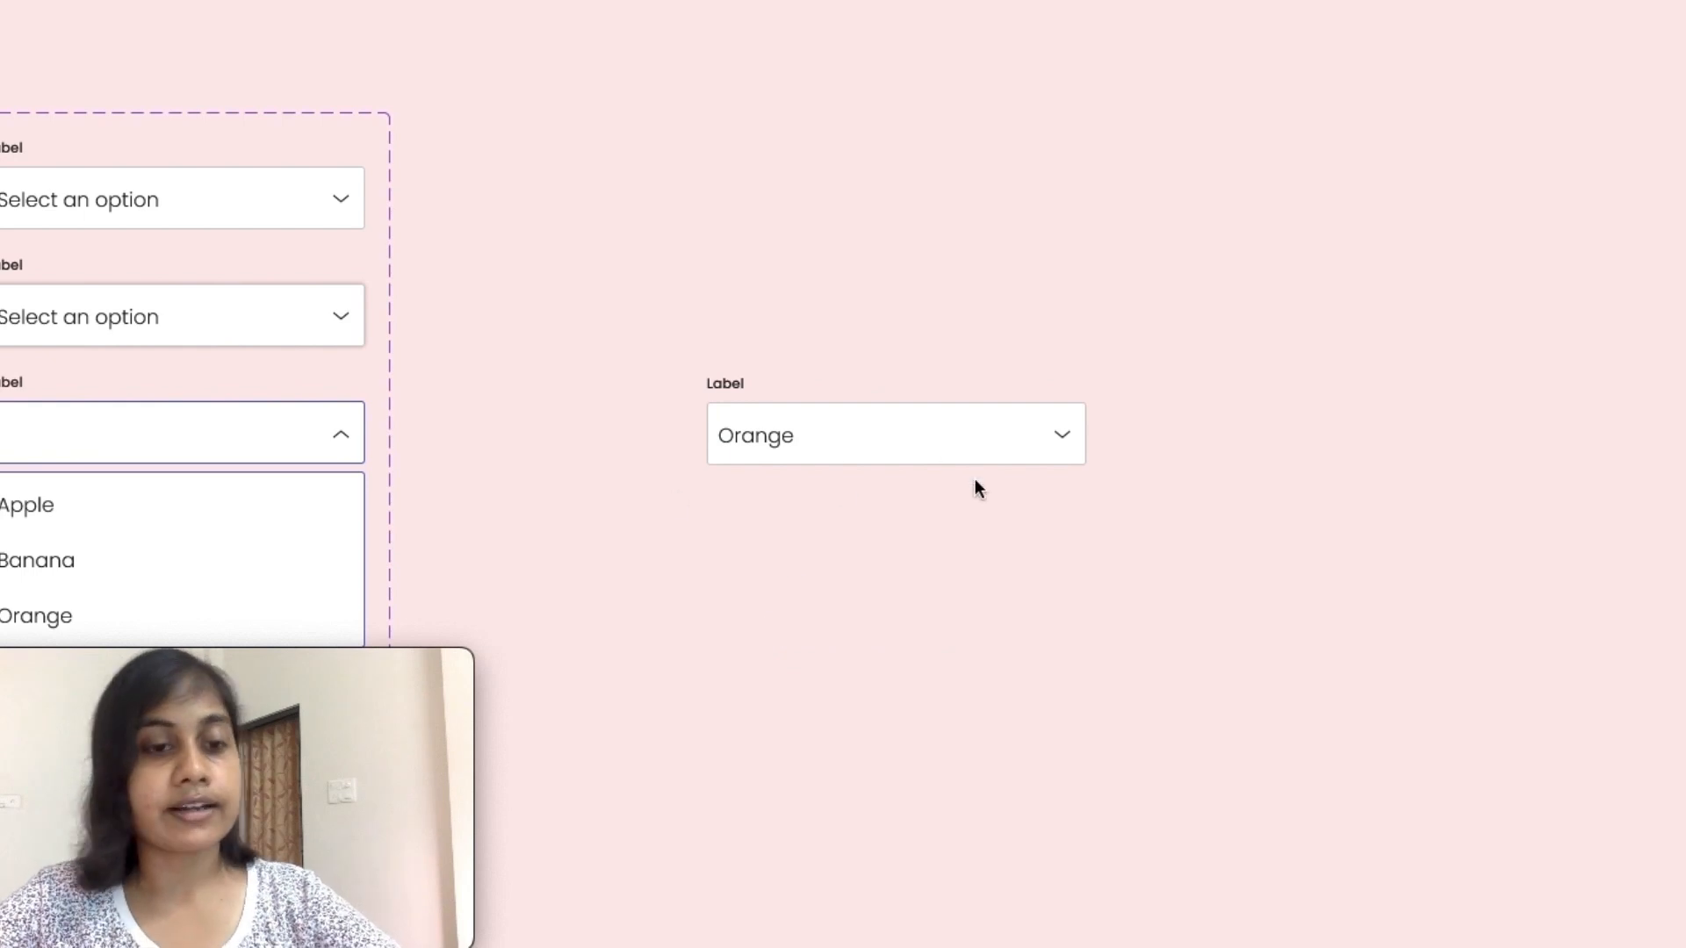